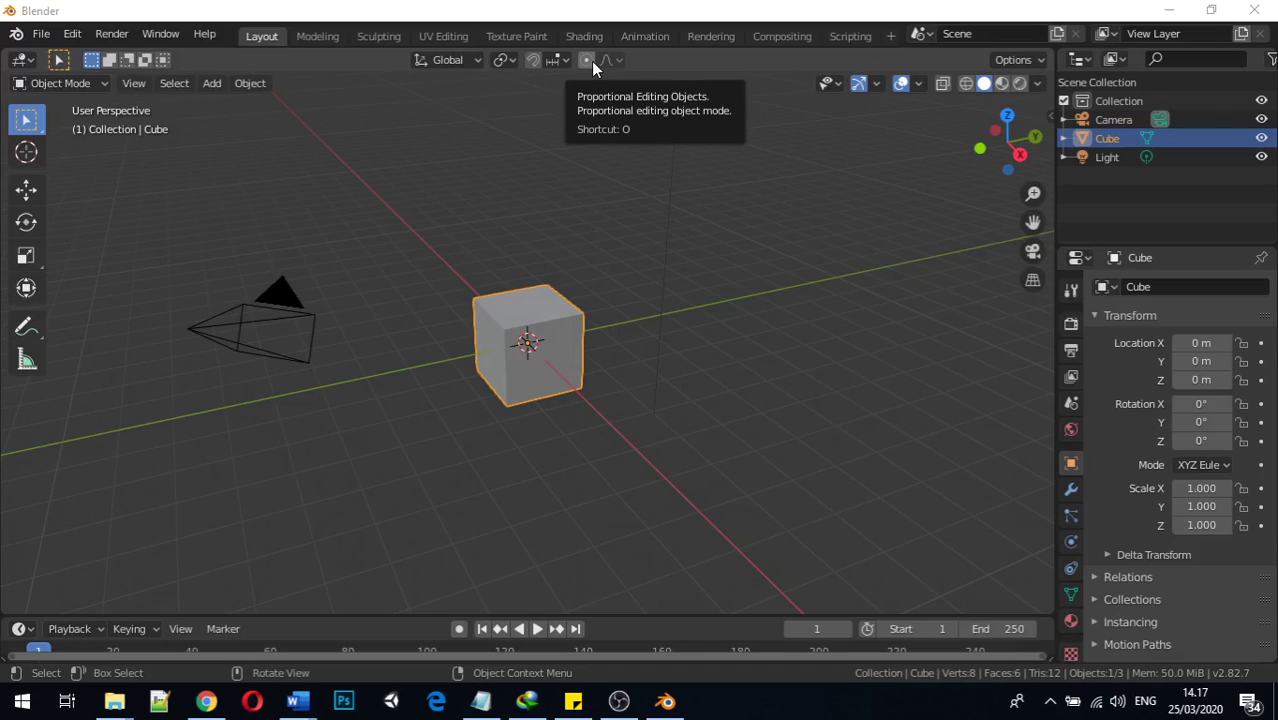
pyautogui.click(1071, 595)
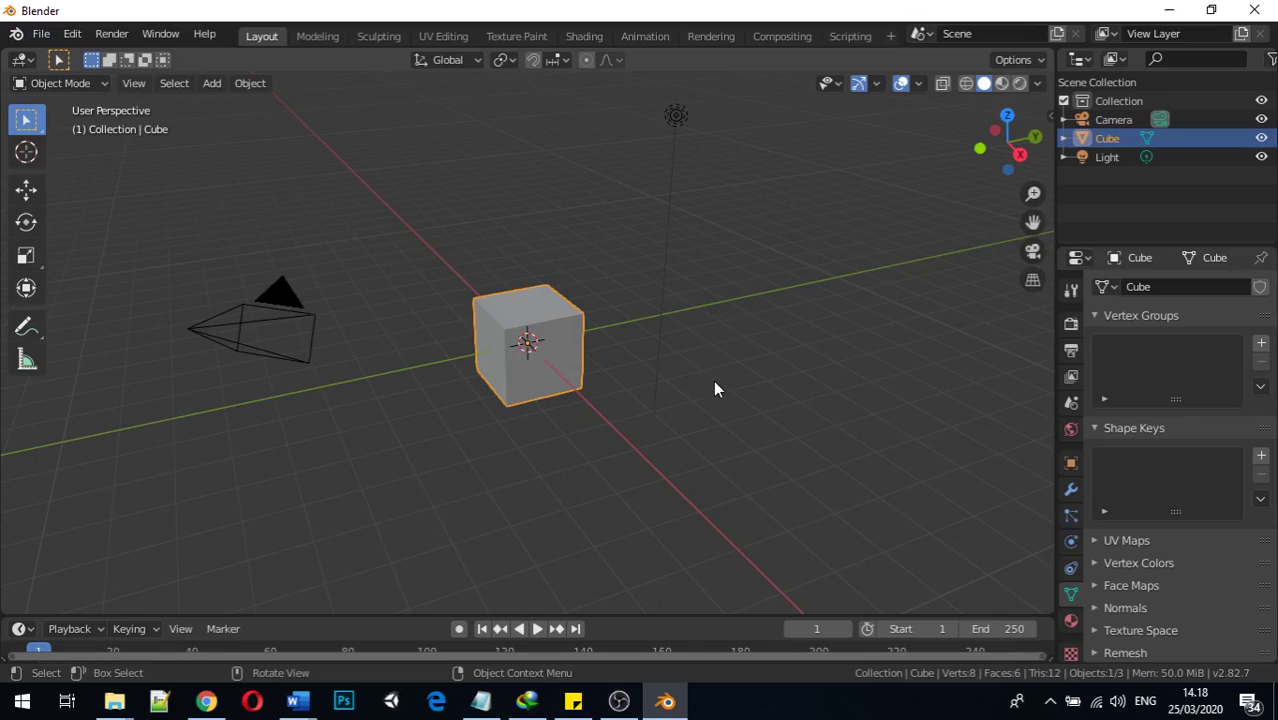
pyautogui.click(588, 35)
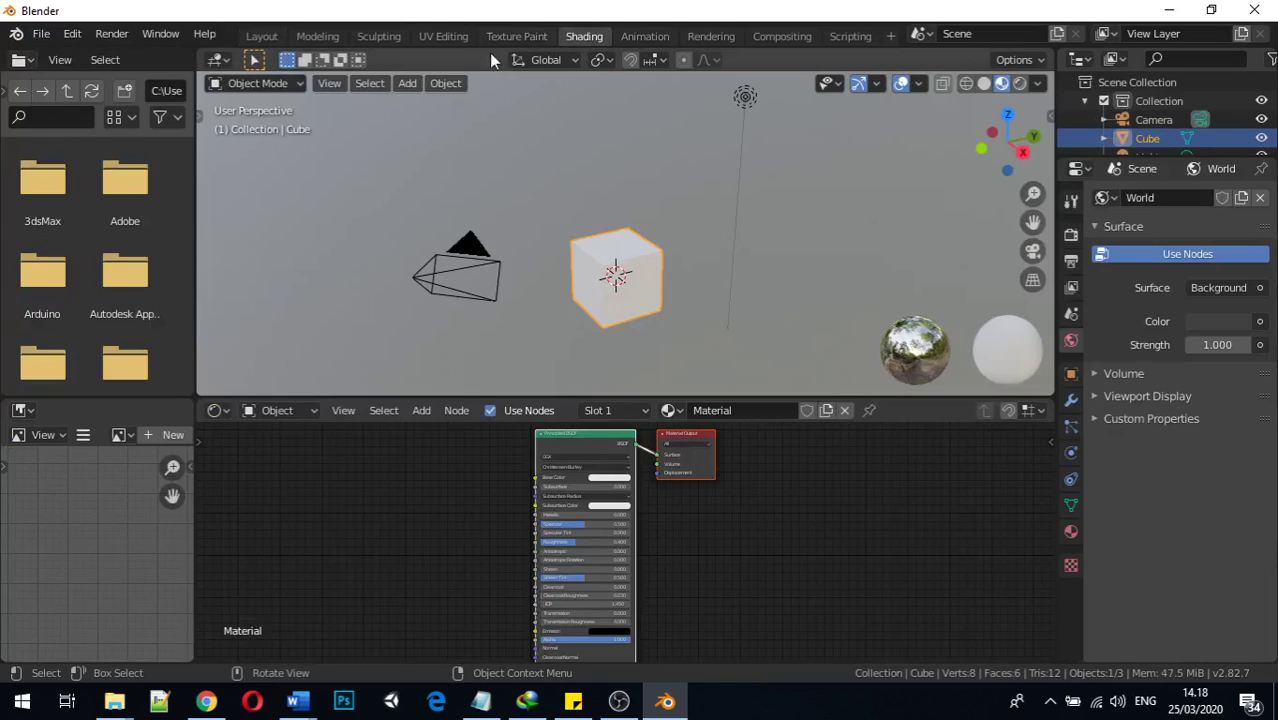
pyautogui.click(271, 36)
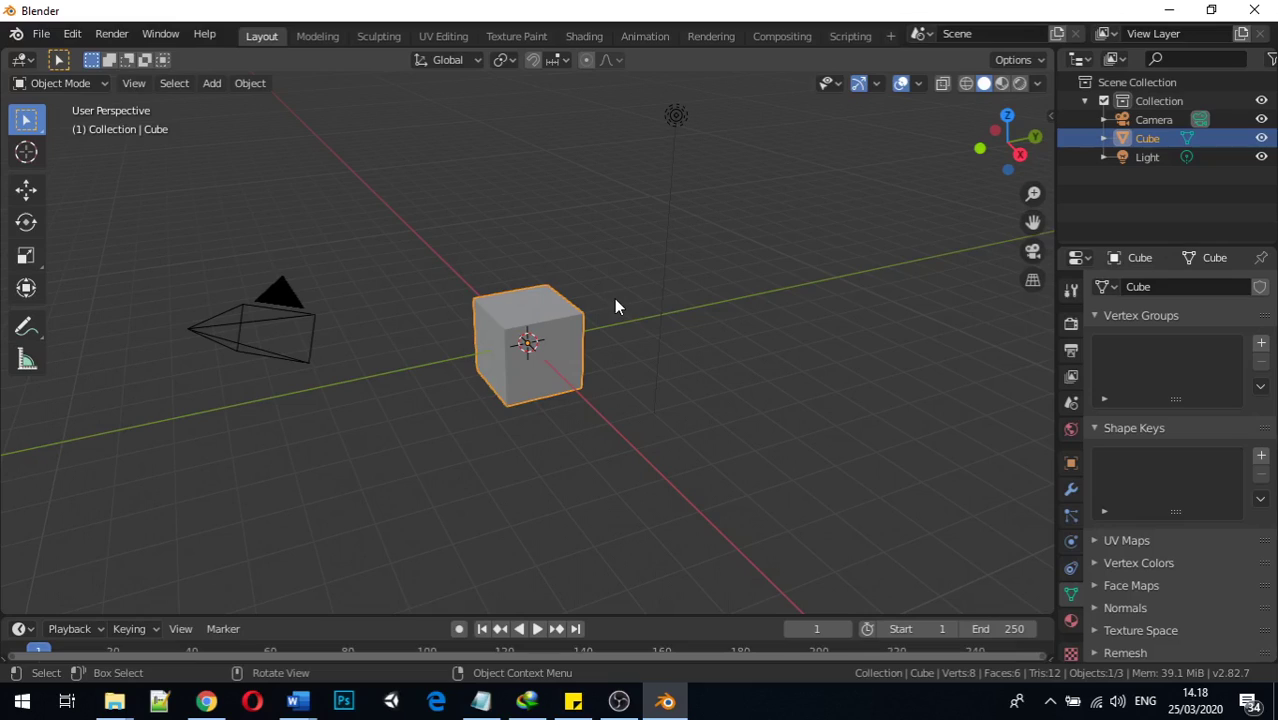
# Step: Delete the default cube and add a plane mesh at the origin
pyautogui.press('x')
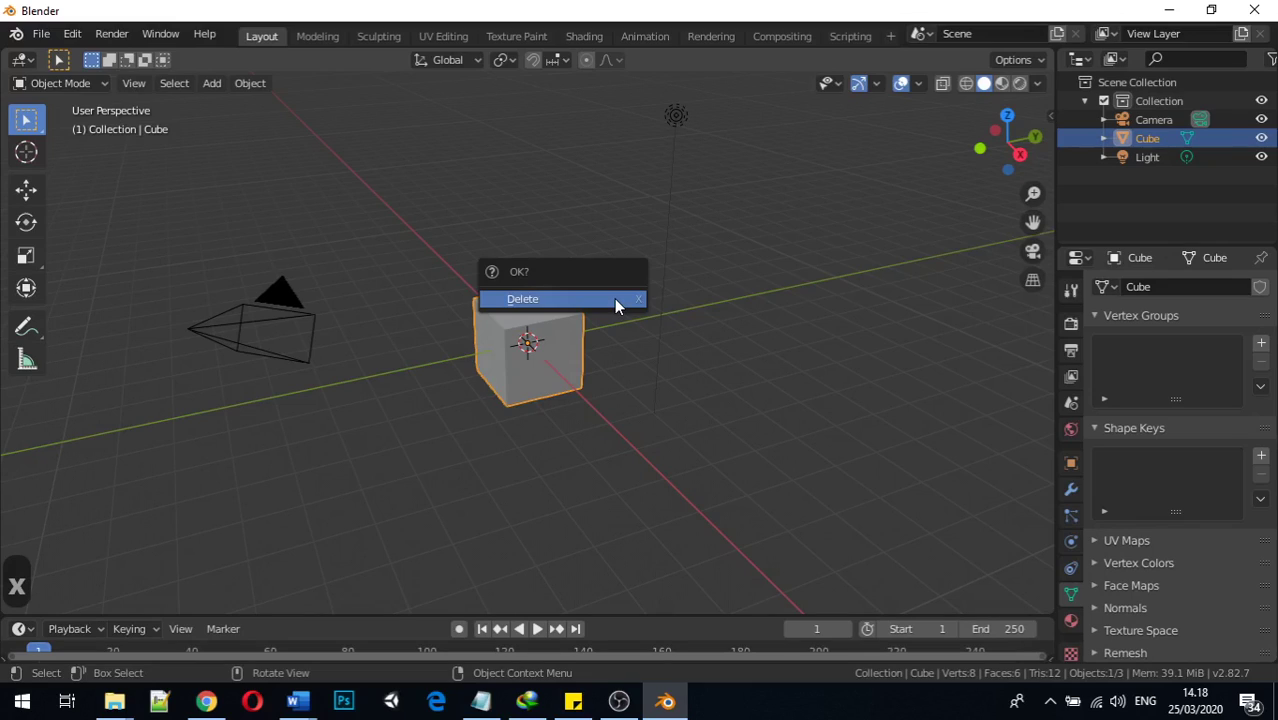
pyautogui.click(605, 298)
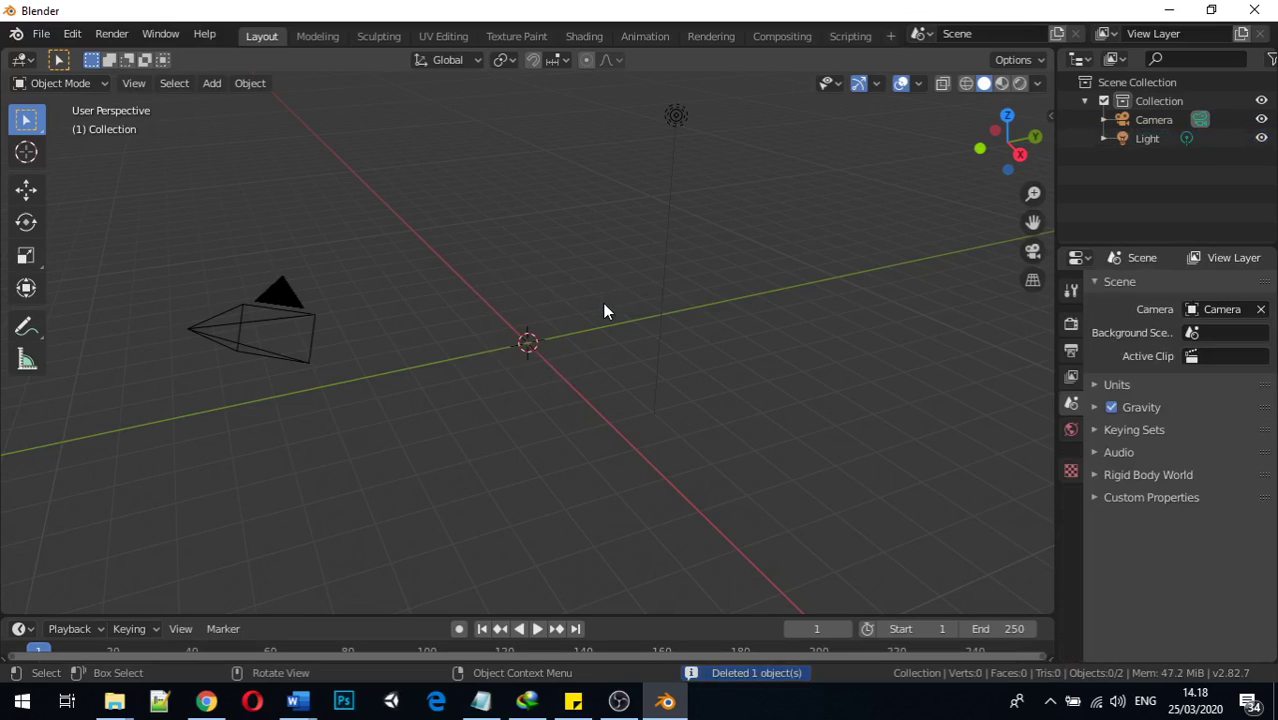
pyautogui.moveTo(562, 369); pyautogui.dragTo(594, 334, button='middle')
pyautogui.hotkey('shift', 'a')
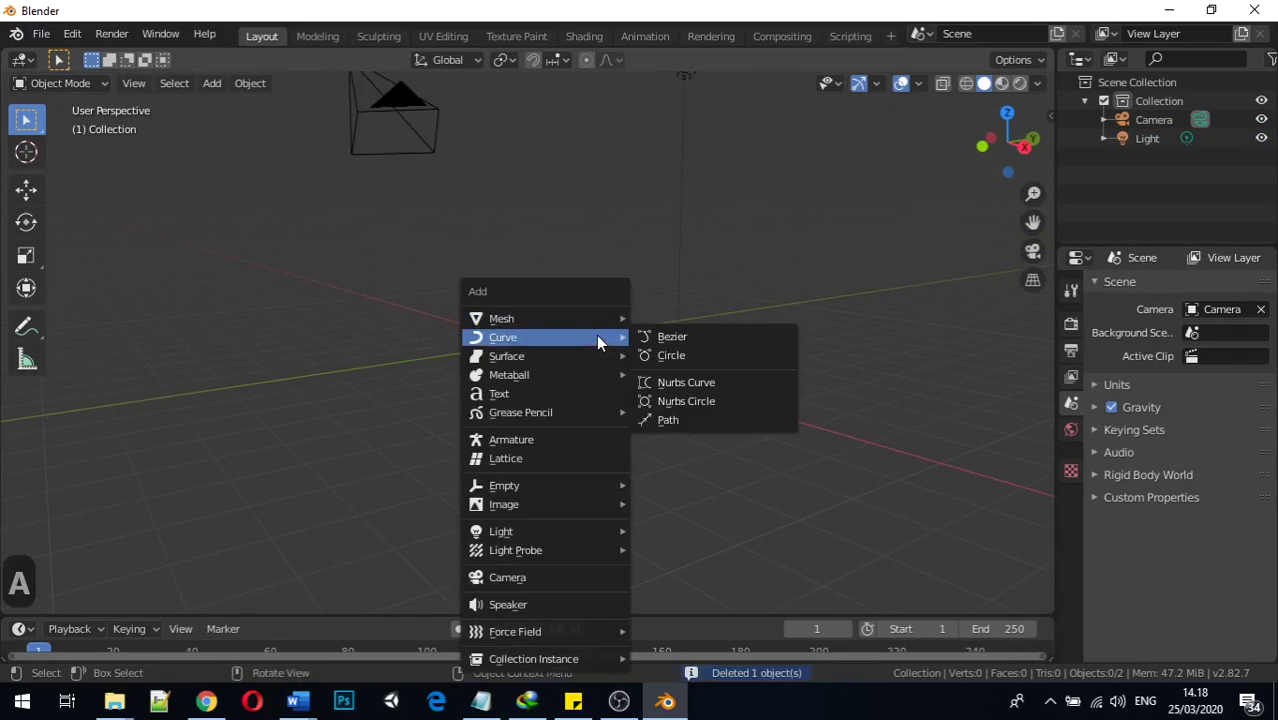
pyautogui.moveTo(594, 316)
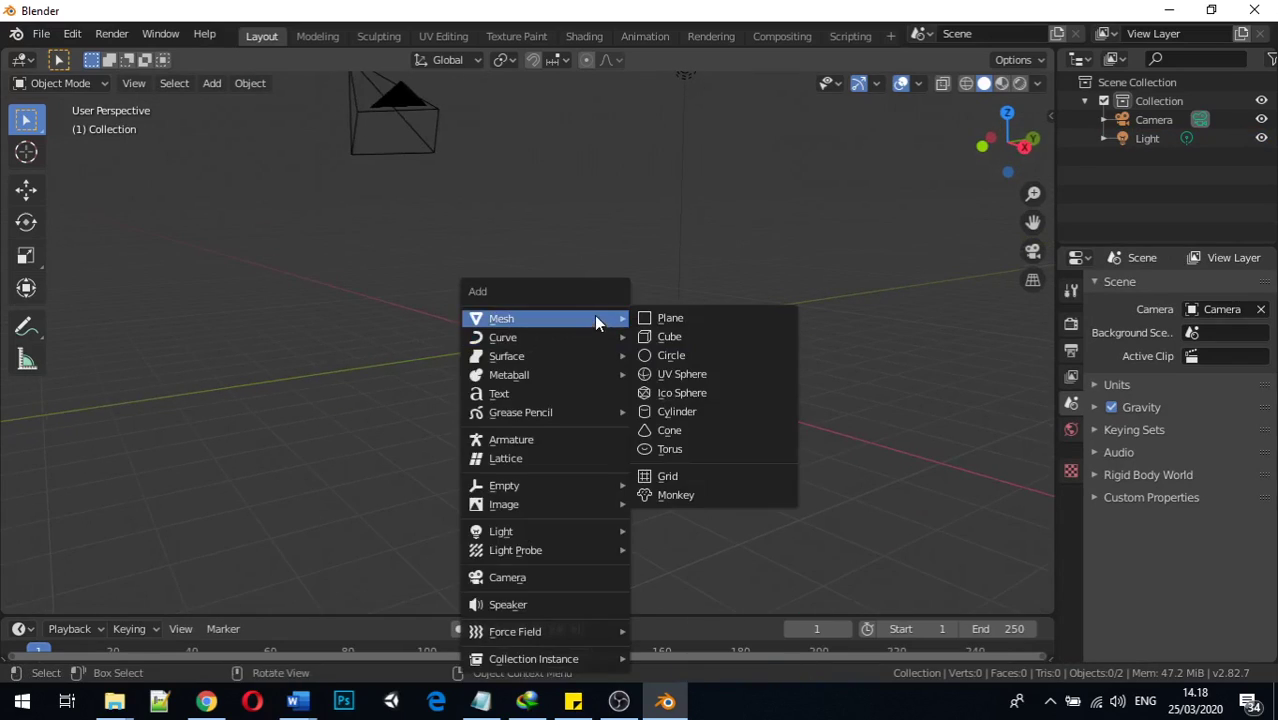
pyautogui.click(661, 322)
# Step: Scale the plane up uniformly into a large ground surface that extends beyond the camera and light
pyautogui.press('s')
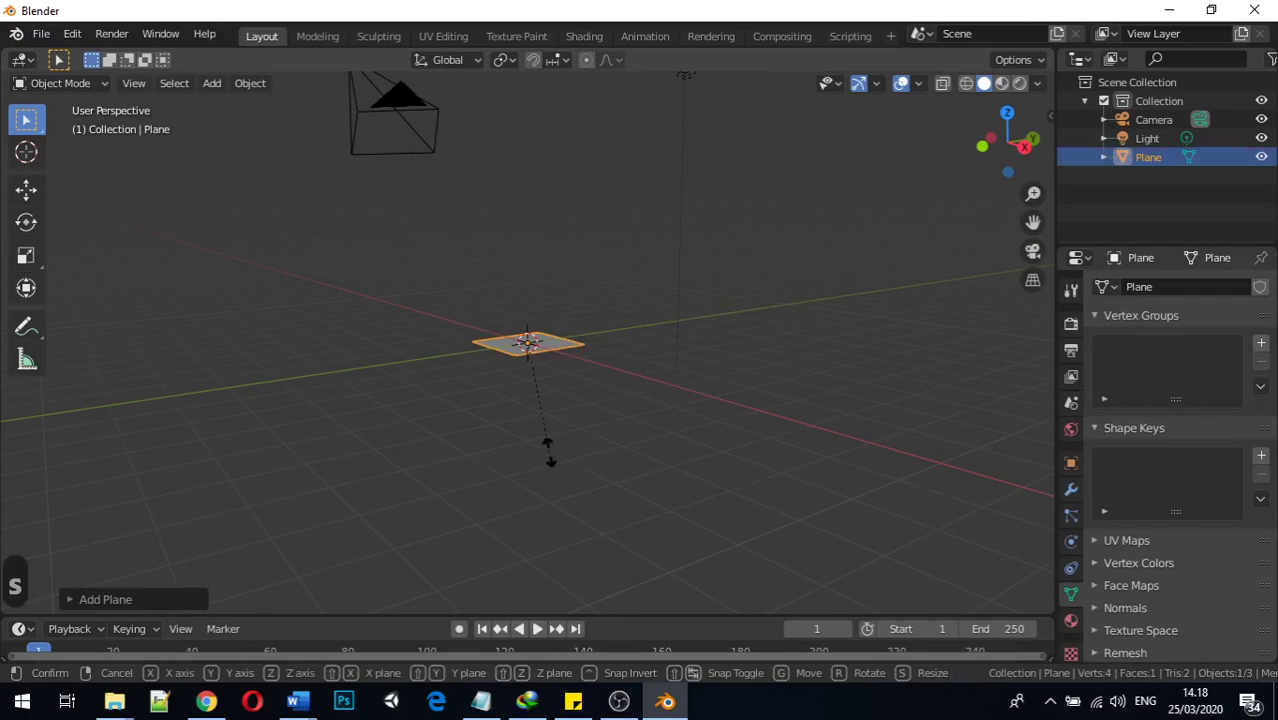
pyautogui.click(566, 357)
pyautogui.moveTo(566, 357); pyautogui.dragTo(585, 391, button='middle')
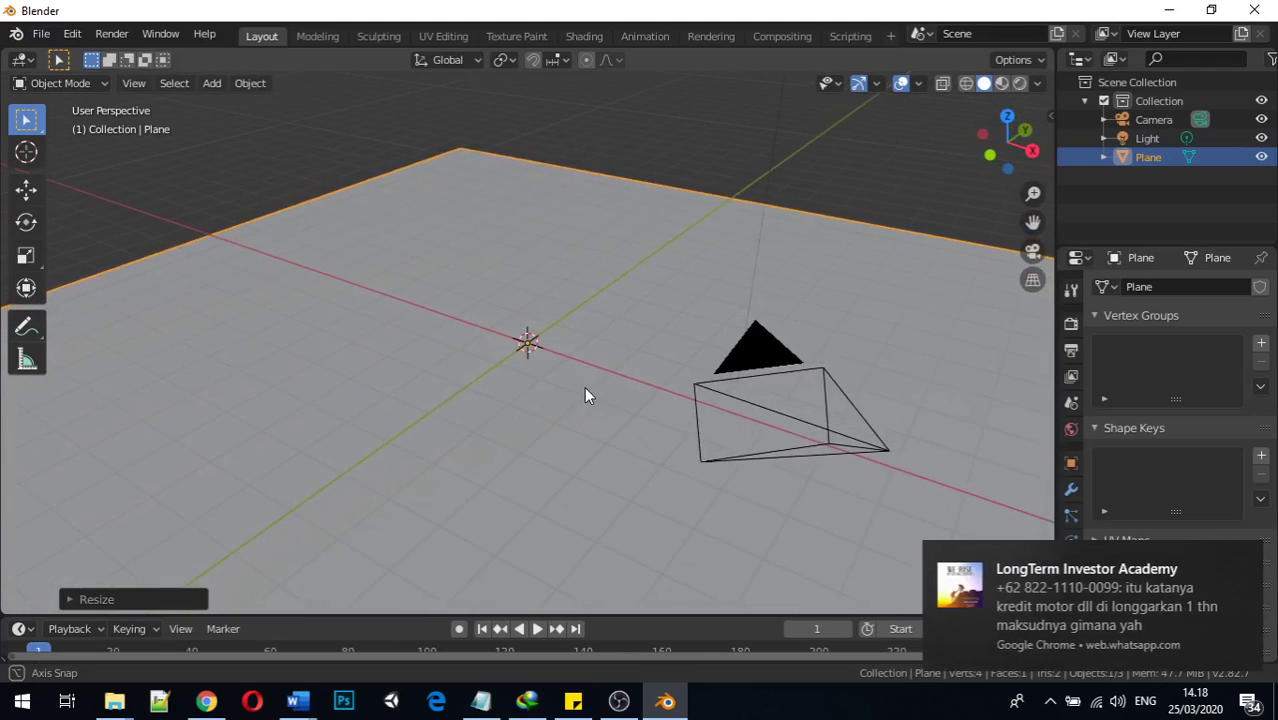
pyautogui.click(1252, 559)
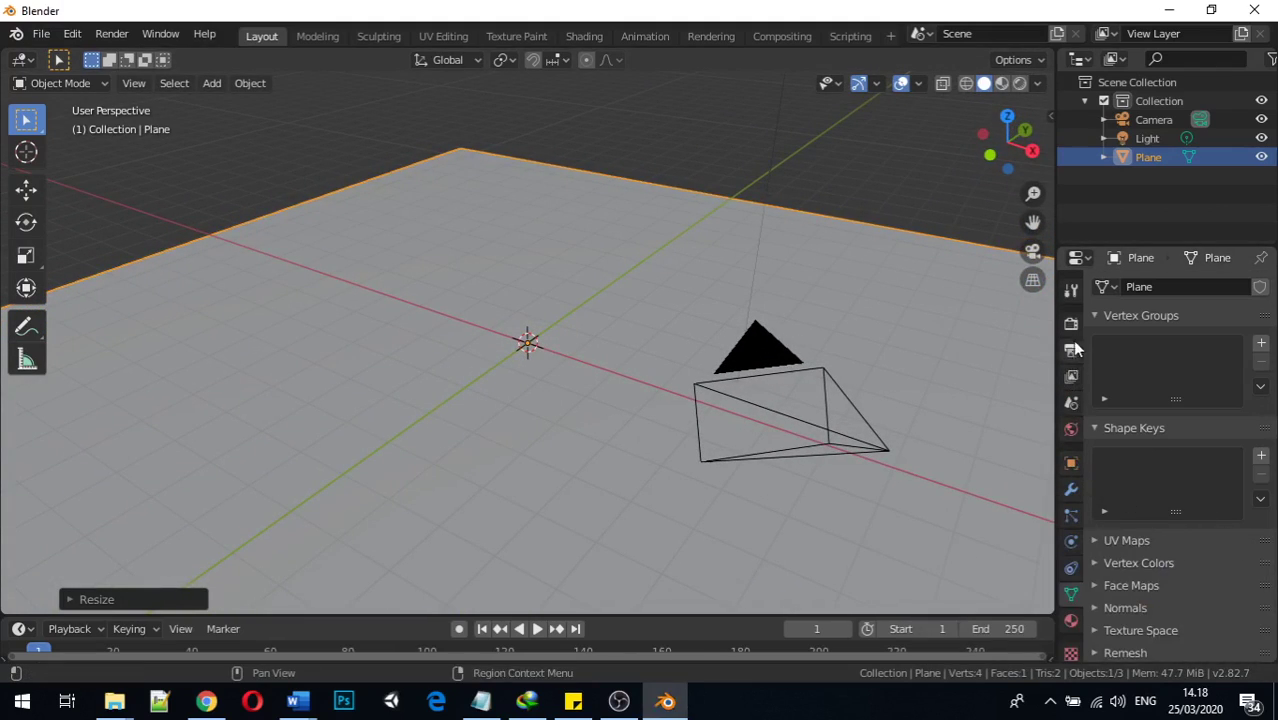
pyautogui.moveTo(381, 261); pyautogui.dragTo(346, 242, button='middle')
pyautogui.scroll(-6, 344, 234)
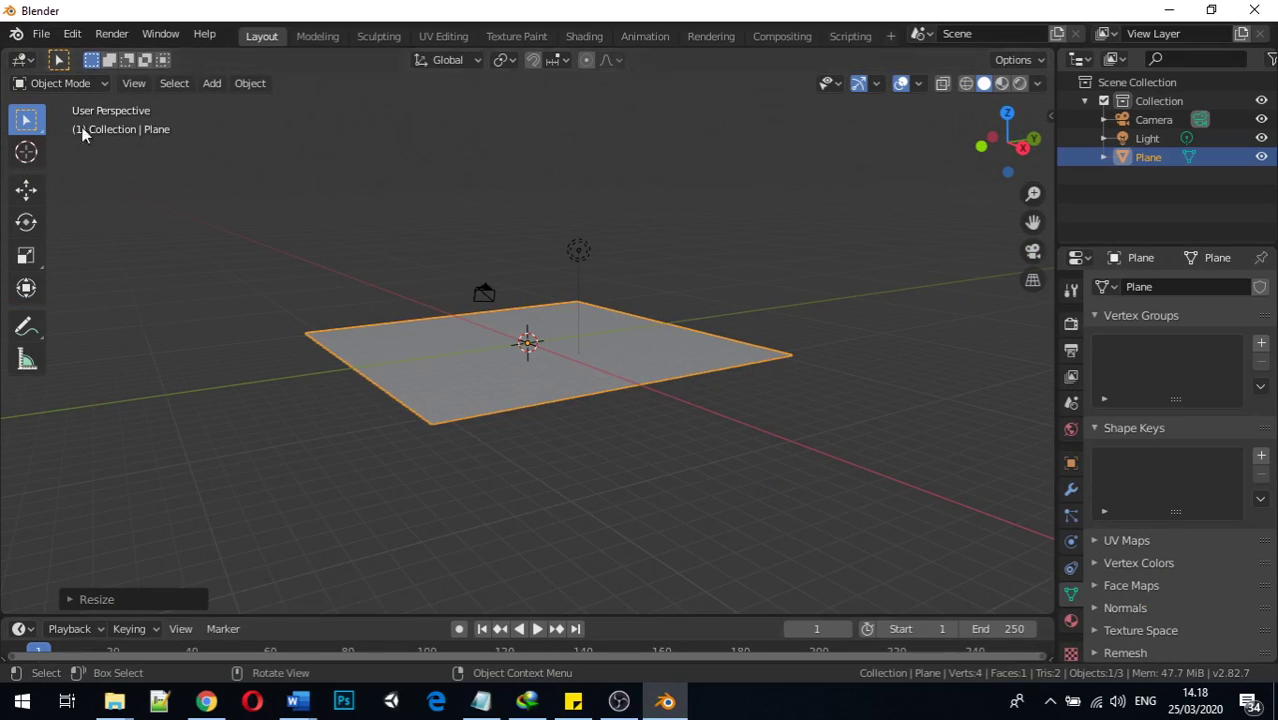
pyautogui.scroll(7, 517, 377)
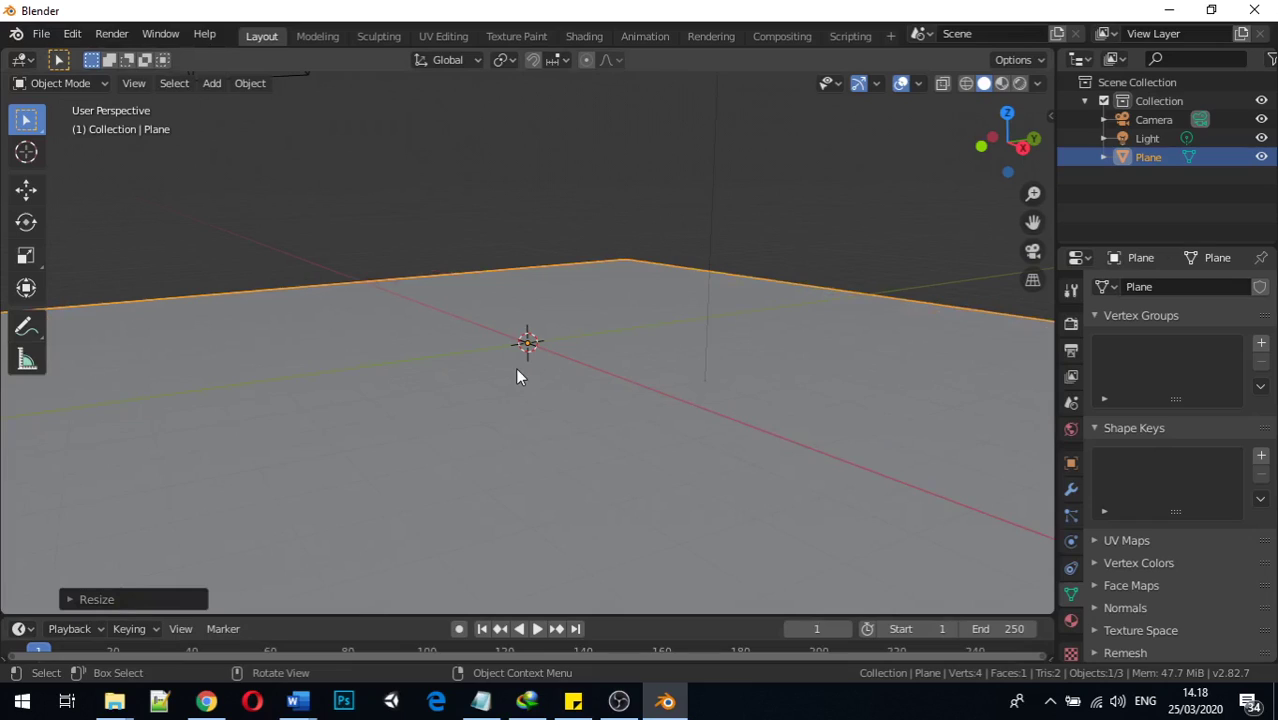
pyautogui.scroll(1, 515, 376)
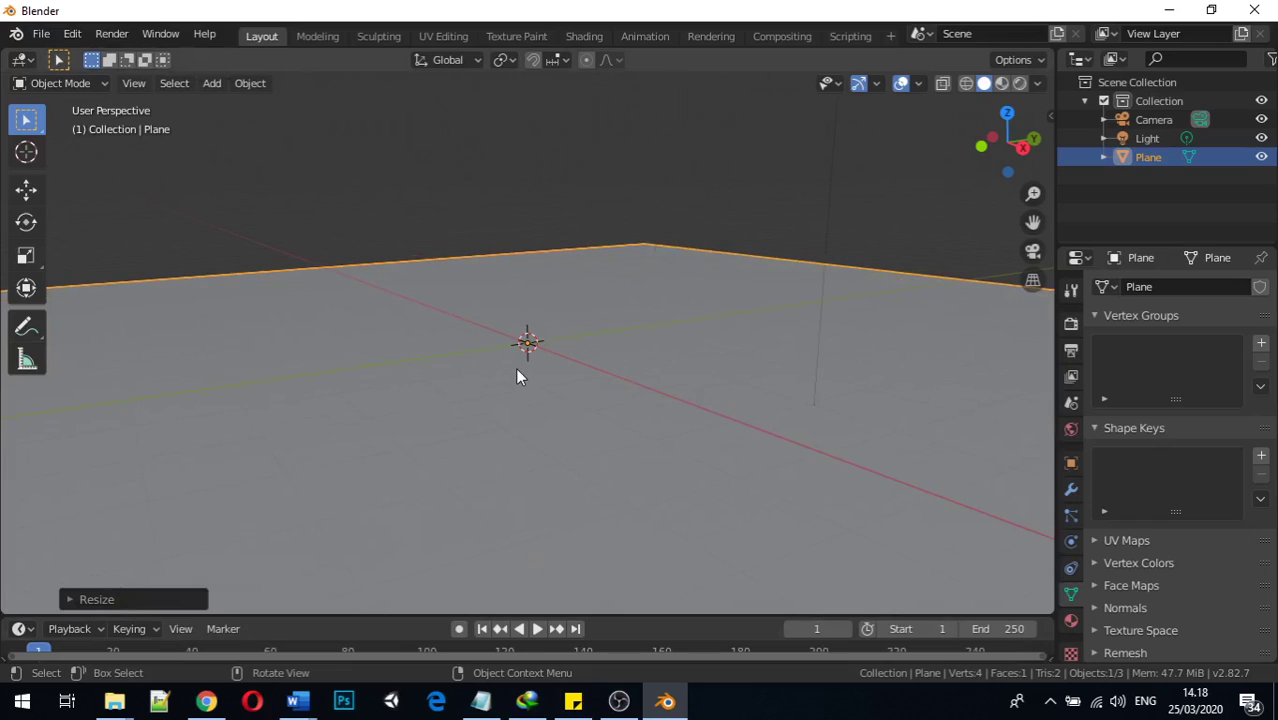
# Step: Assign an Environment Texture to the world background's color
pyautogui.click(1070, 430)
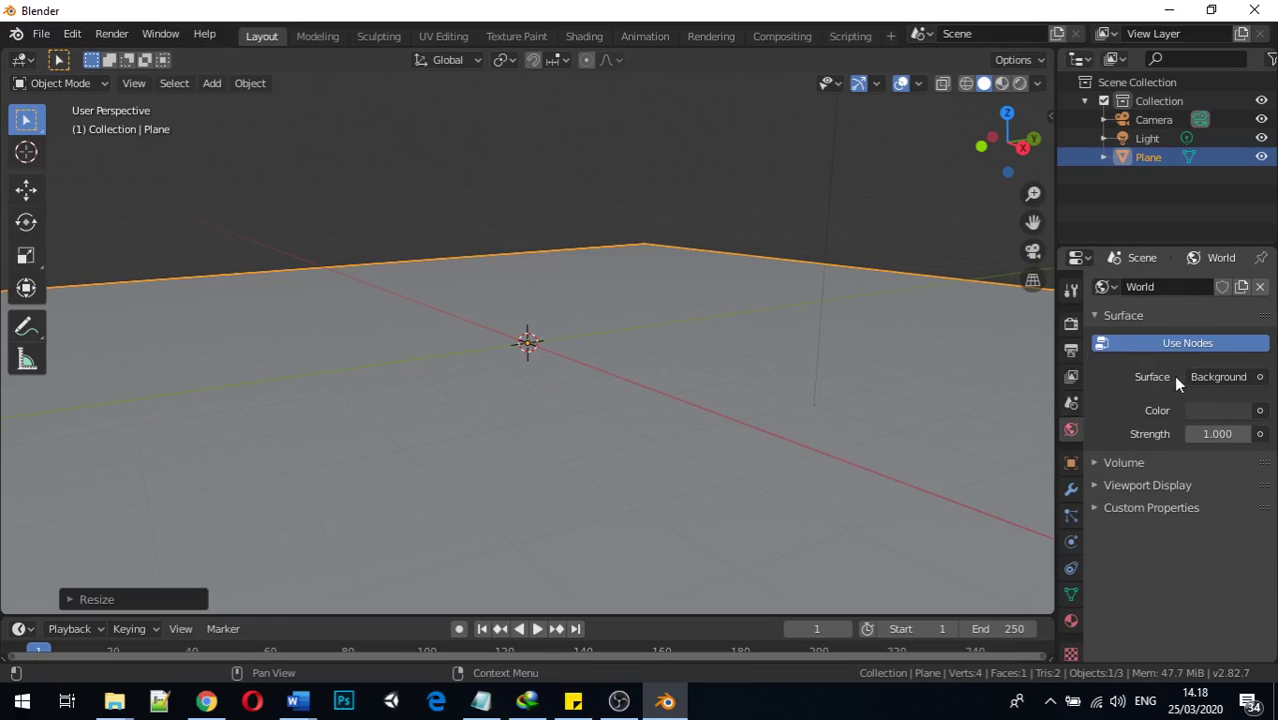
pyautogui.click(1260, 378)
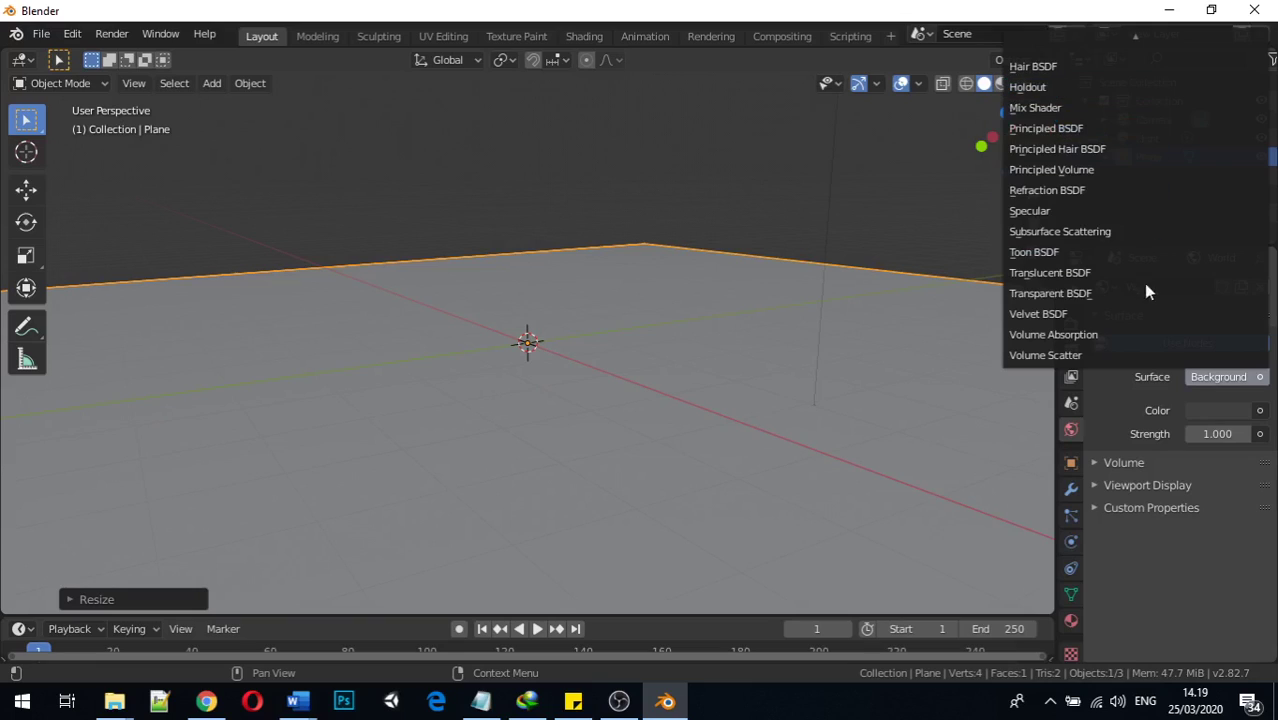
pyautogui.moveTo(1001, 61)
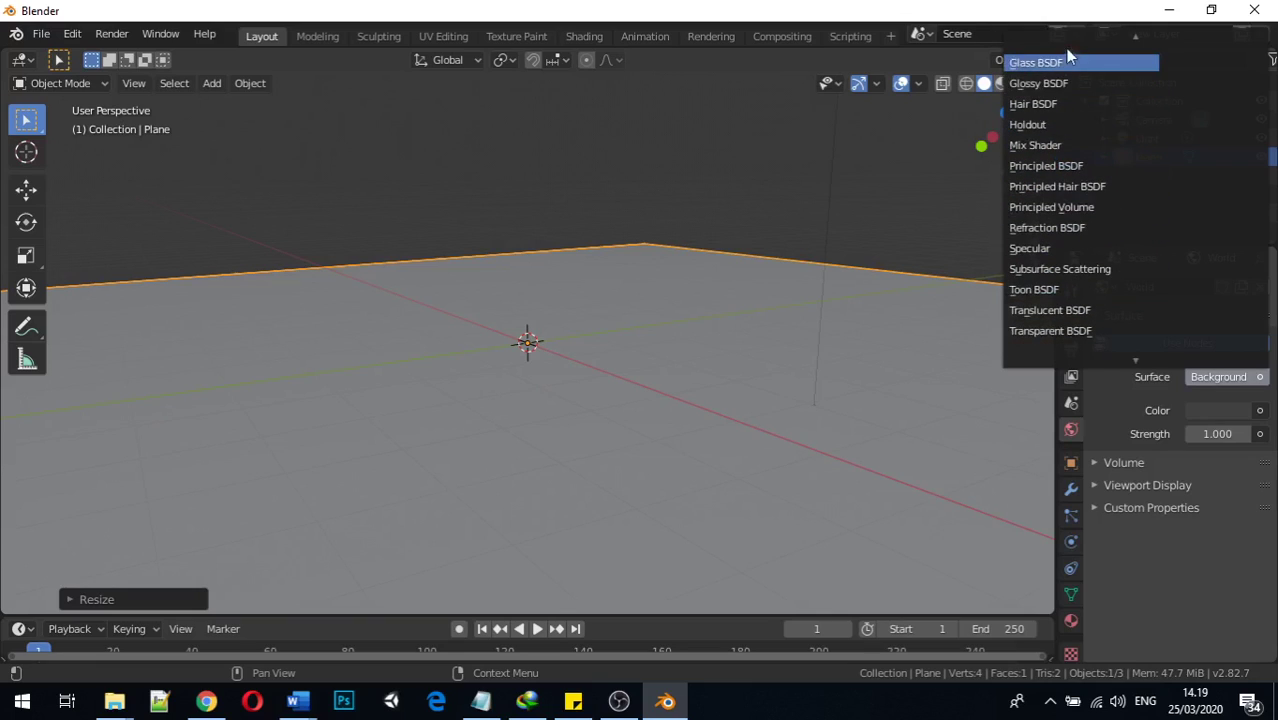
pyautogui.press('Escape')
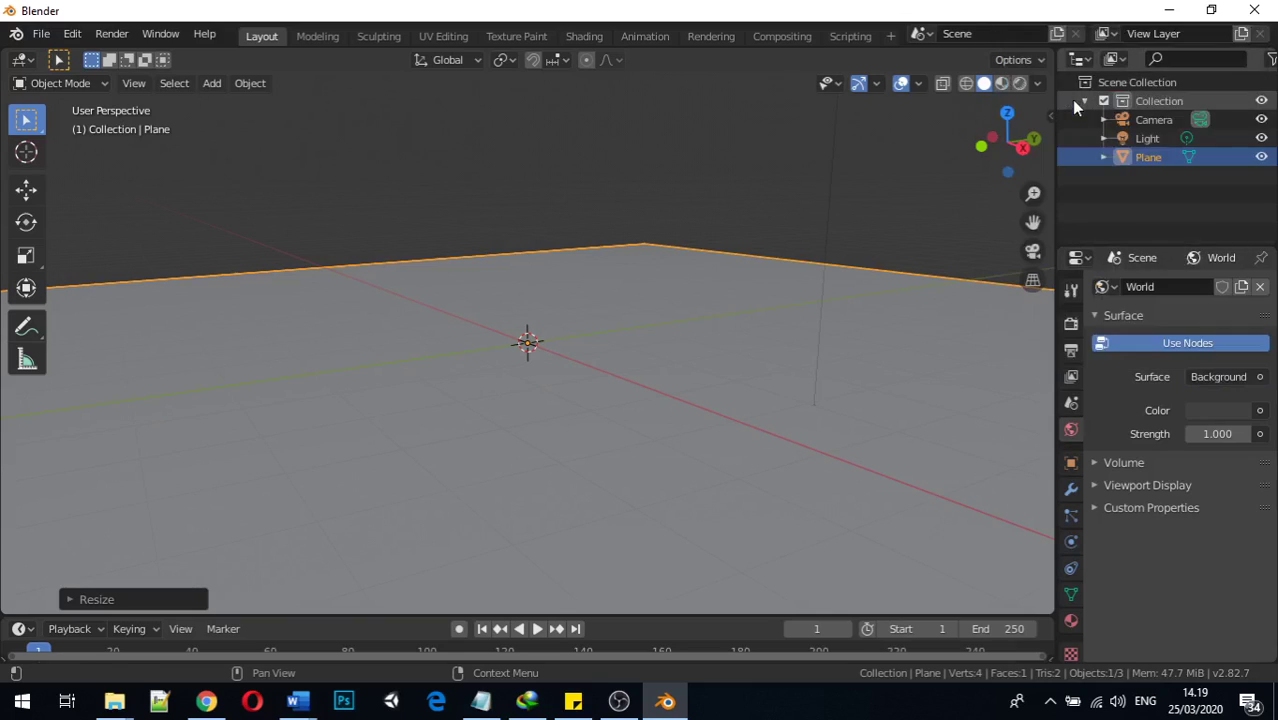
pyautogui.click(1260, 410)
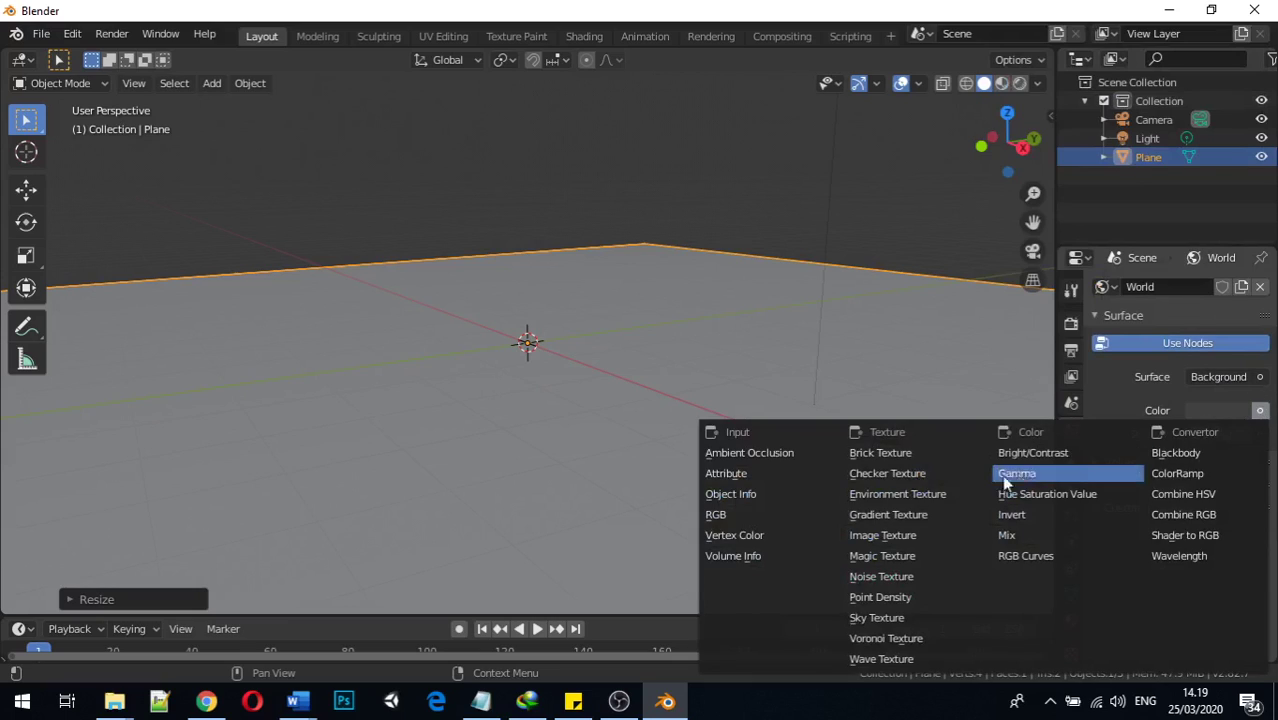
pyautogui.click(935, 494)
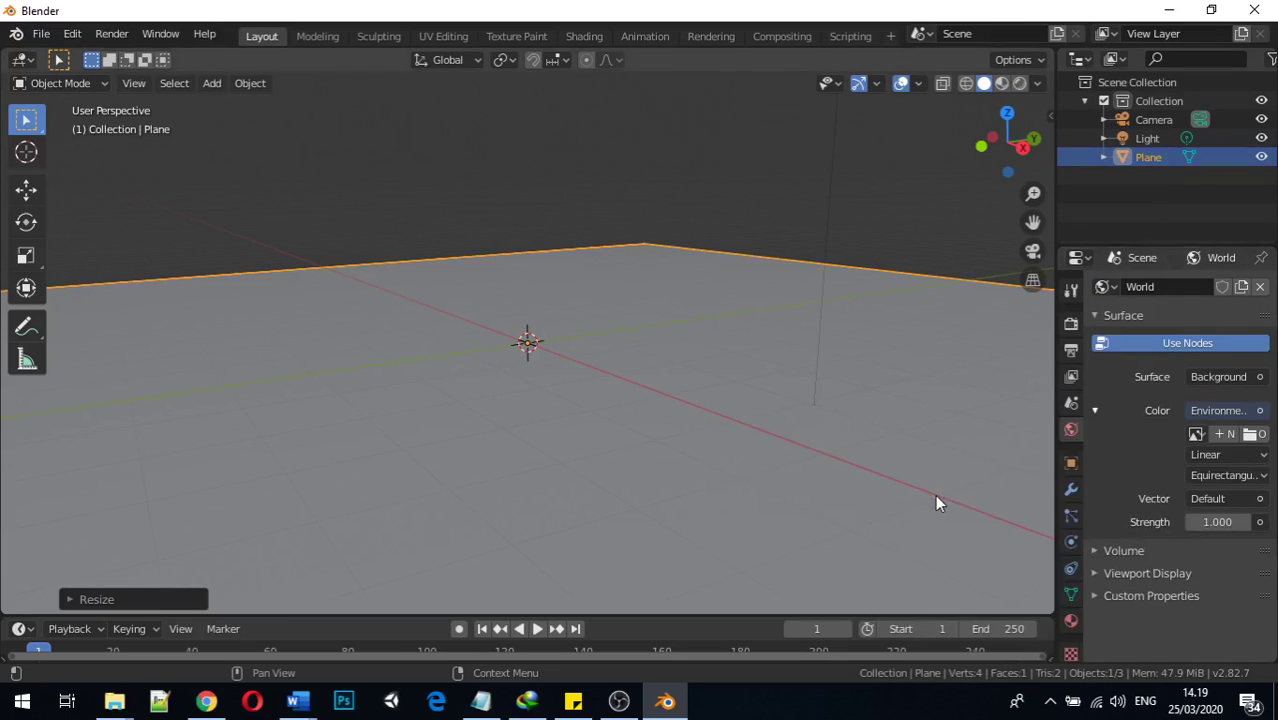
# Step: Start opening an image for the environment texture and browse to the UNS folder on drive E
pyautogui.click(1250, 435)
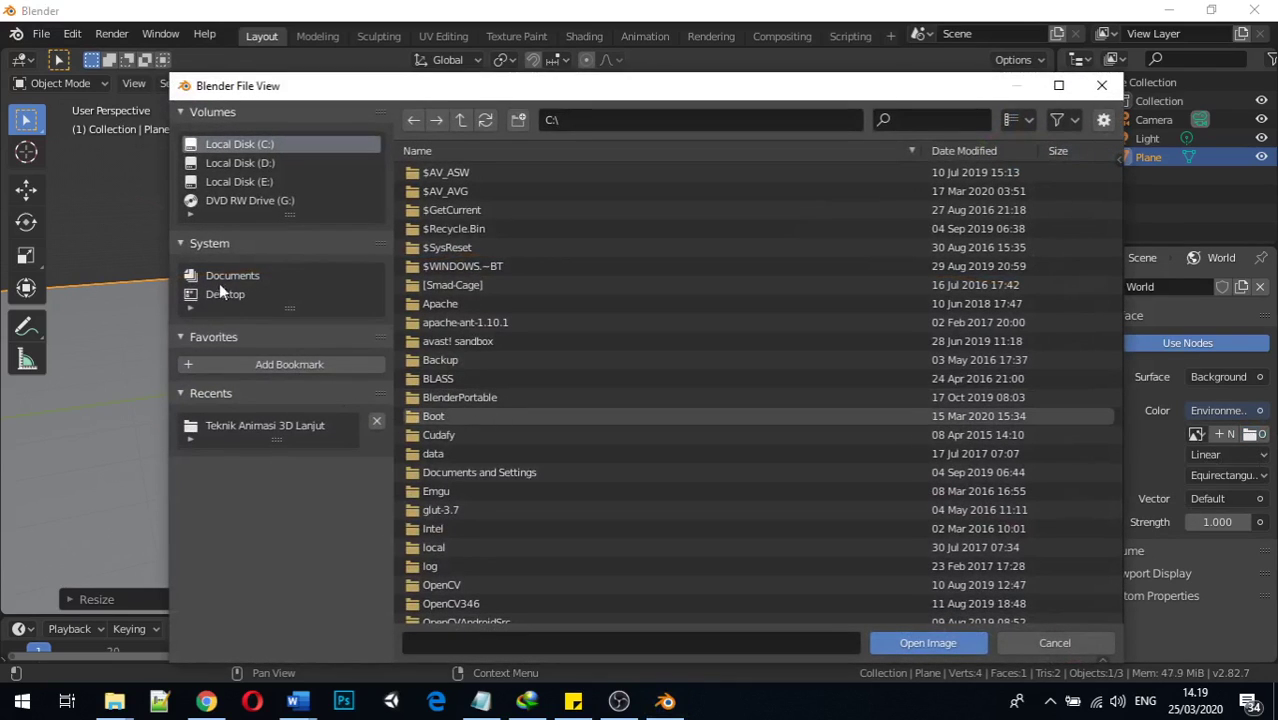
pyautogui.click(271, 185)
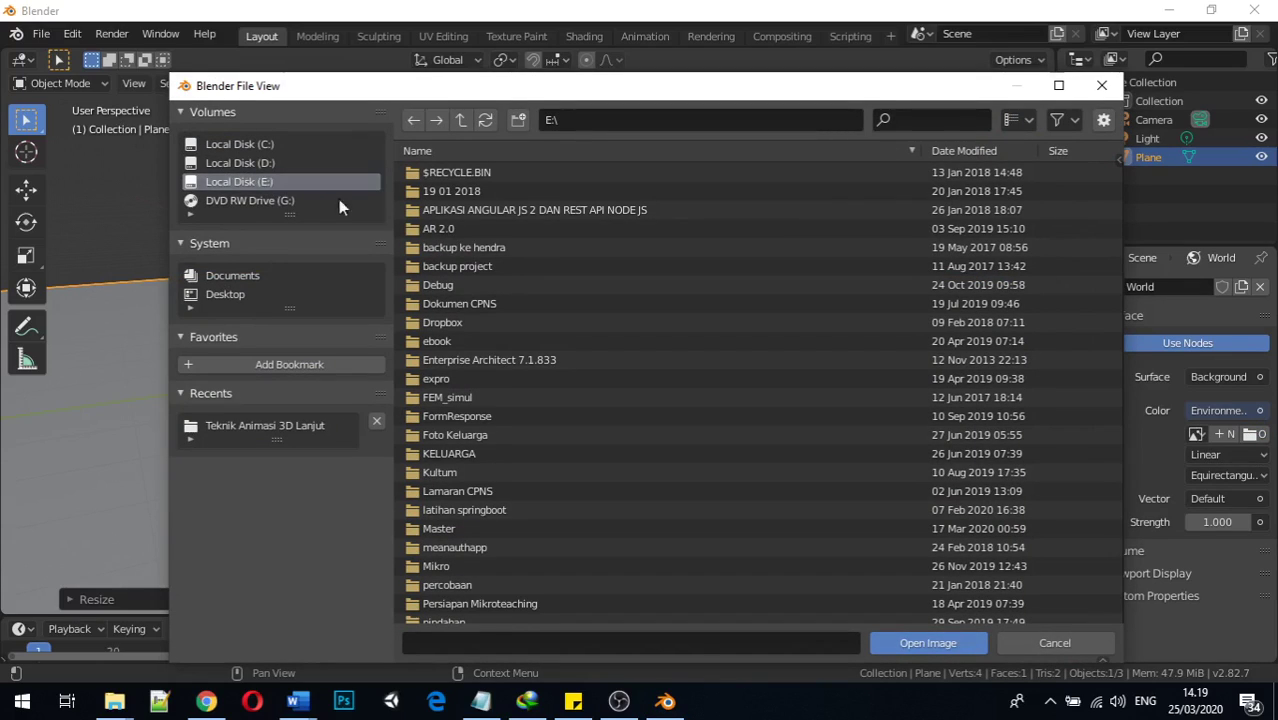
pyautogui.click(243, 164)
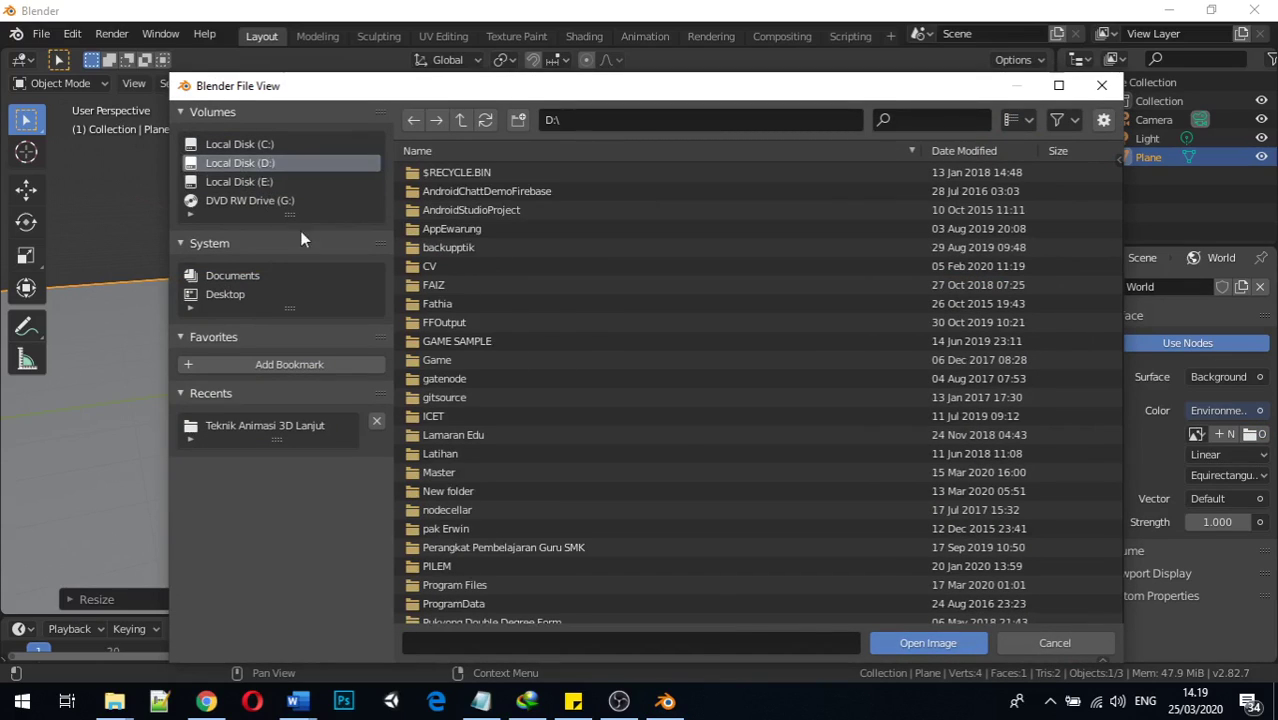
pyautogui.click(236, 182)
pyautogui.scroll(-8, 628, 364)
pyautogui.scroll(-1, 618, 380)
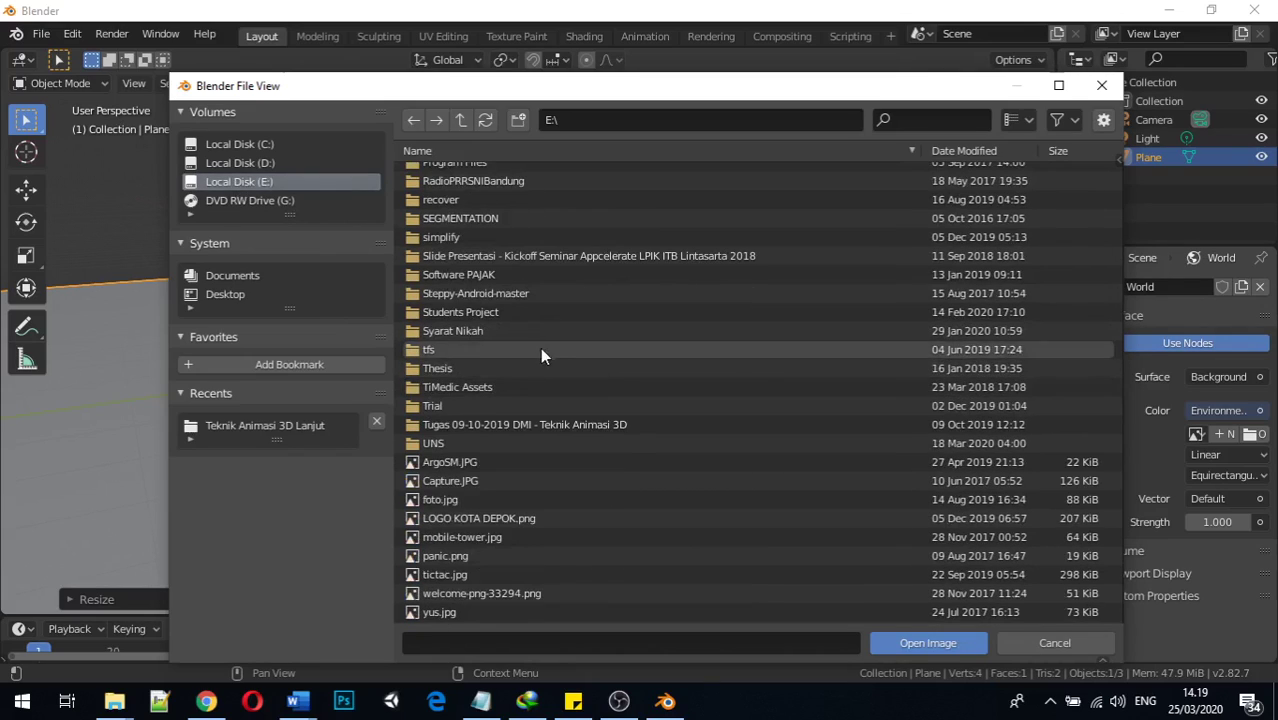
pyautogui.click(476, 276)
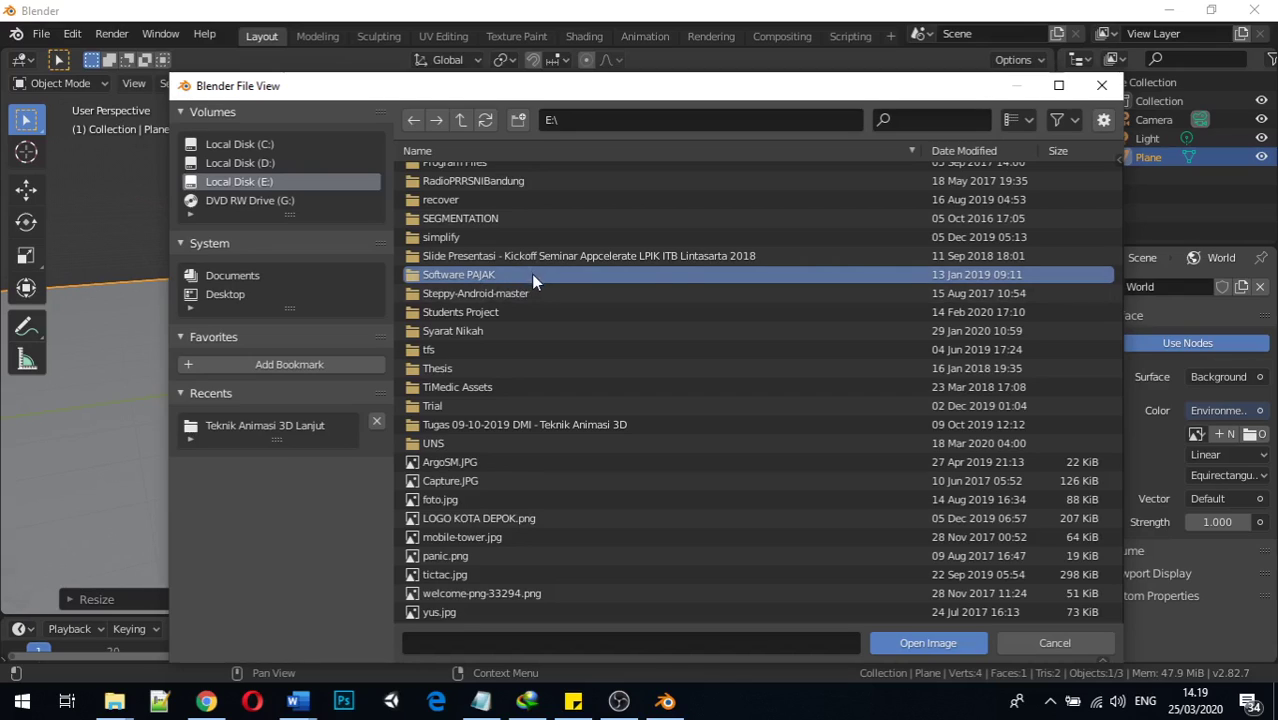
pyautogui.scroll(7, 533, 279)
pyautogui.scroll(3, 529, 255)
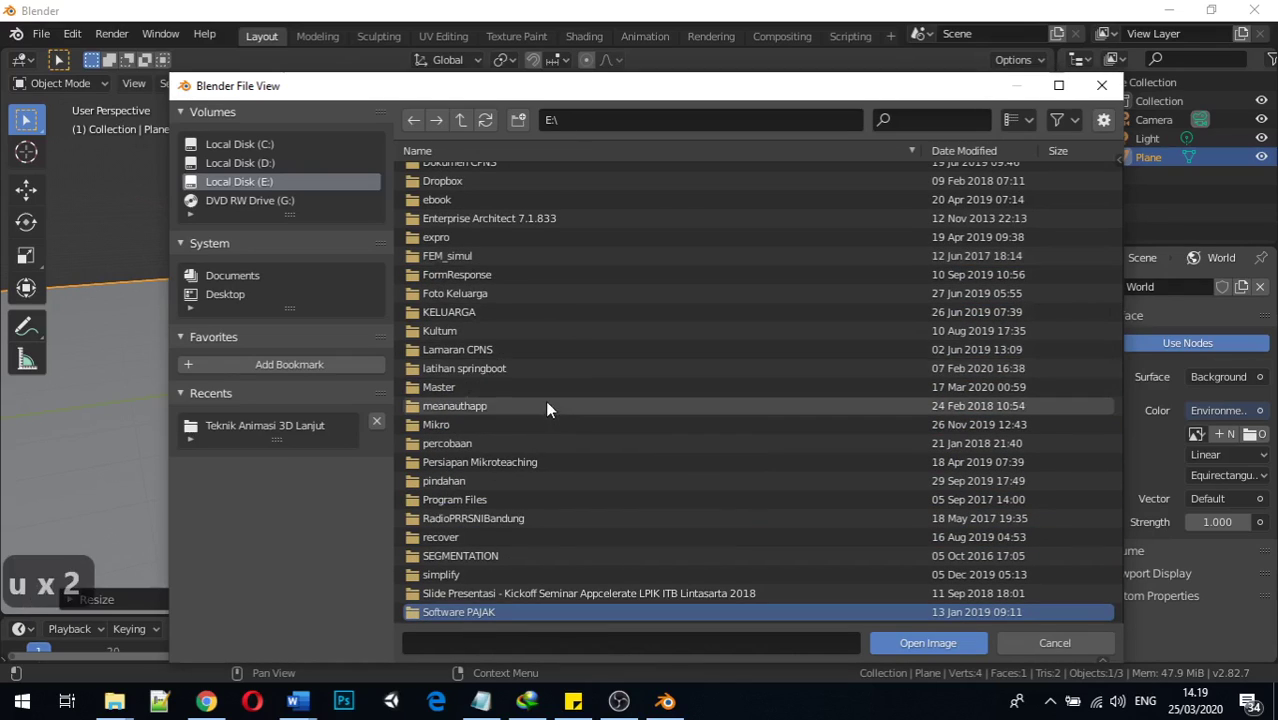
pyautogui.scroll(4, 522, 333)
pyautogui.scroll(-10, 523, 337)
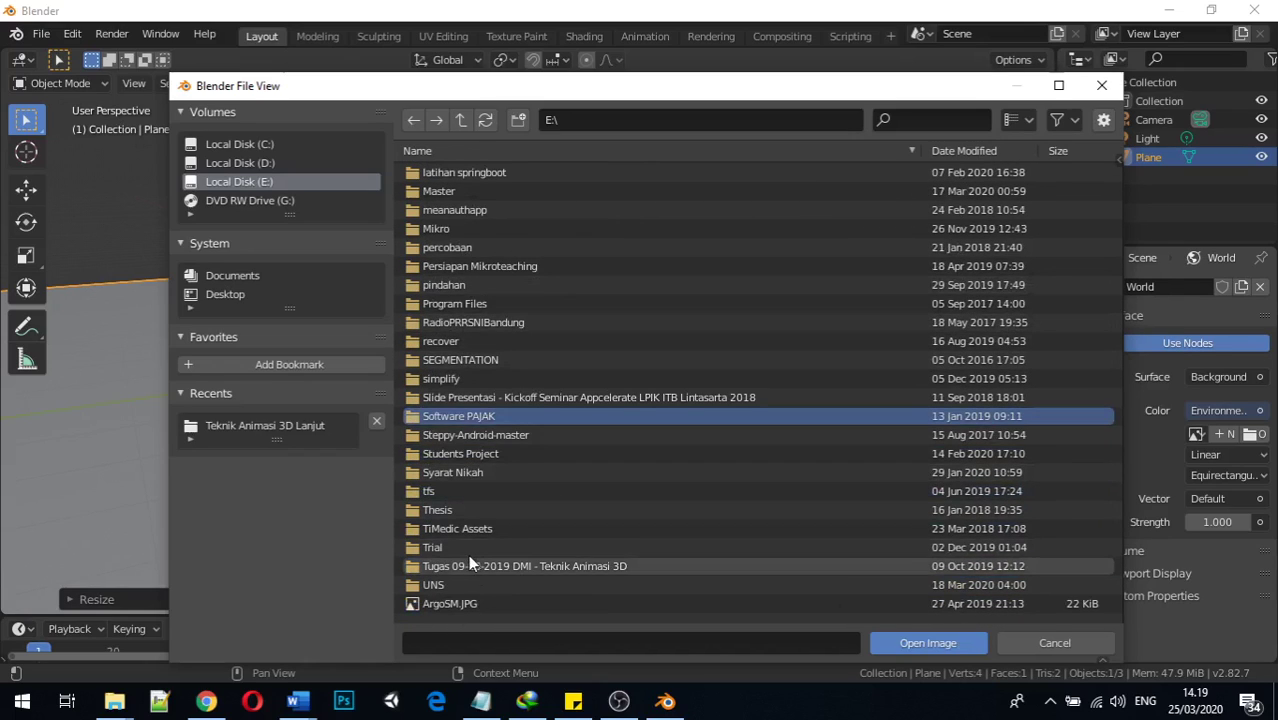
pyautogui.doubleClick(478, 585)
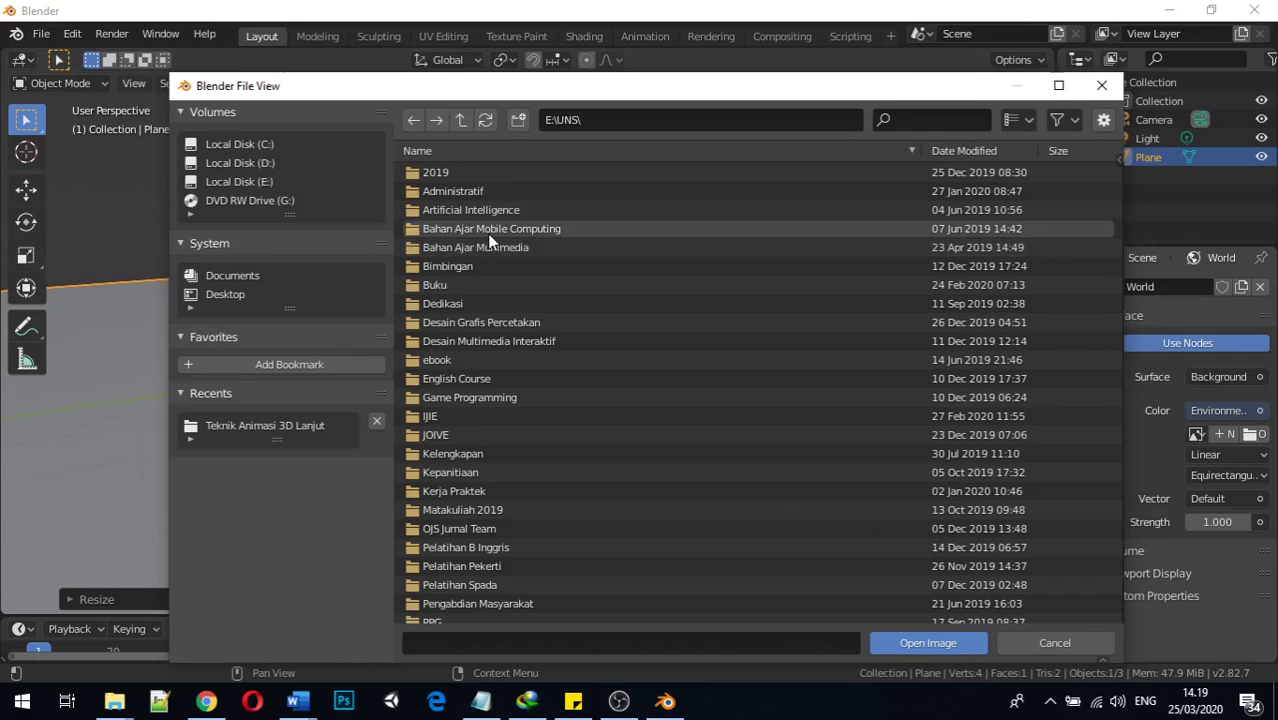
# Step: Load screenshot05.jpg from the Teknik Animasi 3D Lanjut folder as the world's environment image
pyautogui.scroll(-2, 478, 372)
pyautogui.scroll(-7, 563, 585)
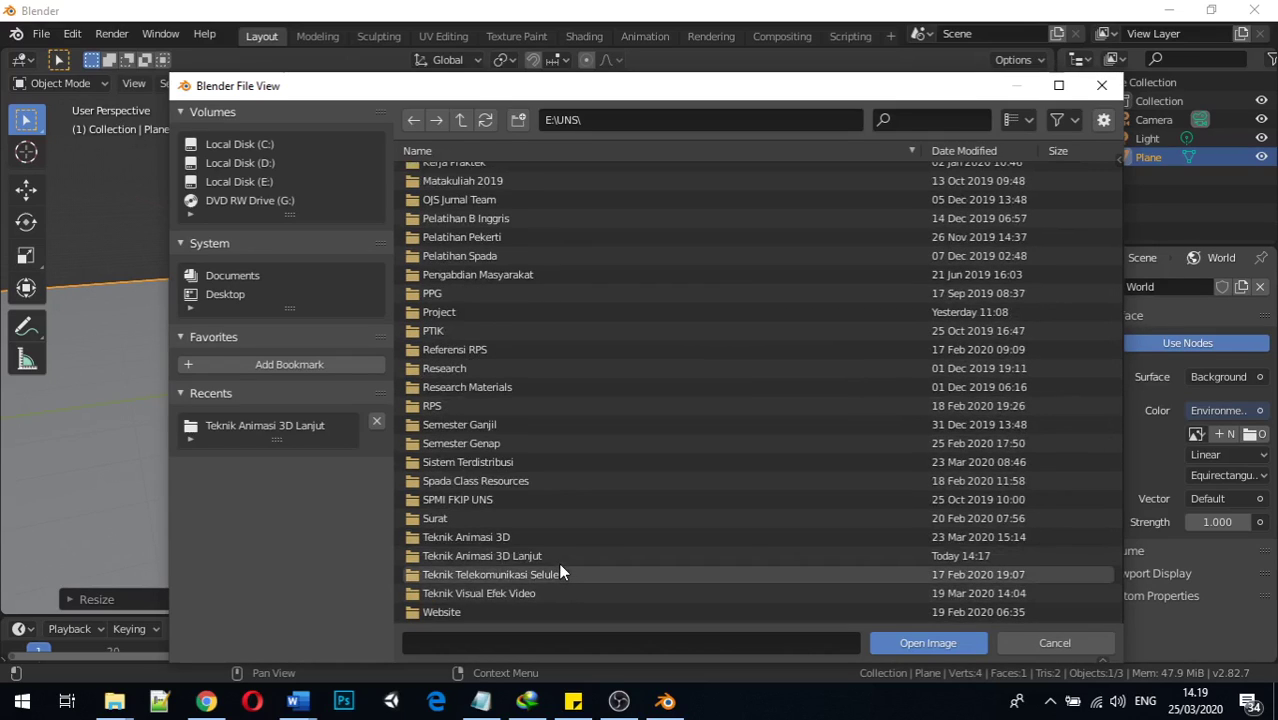
pyautogui.doubleClick(558, 567)
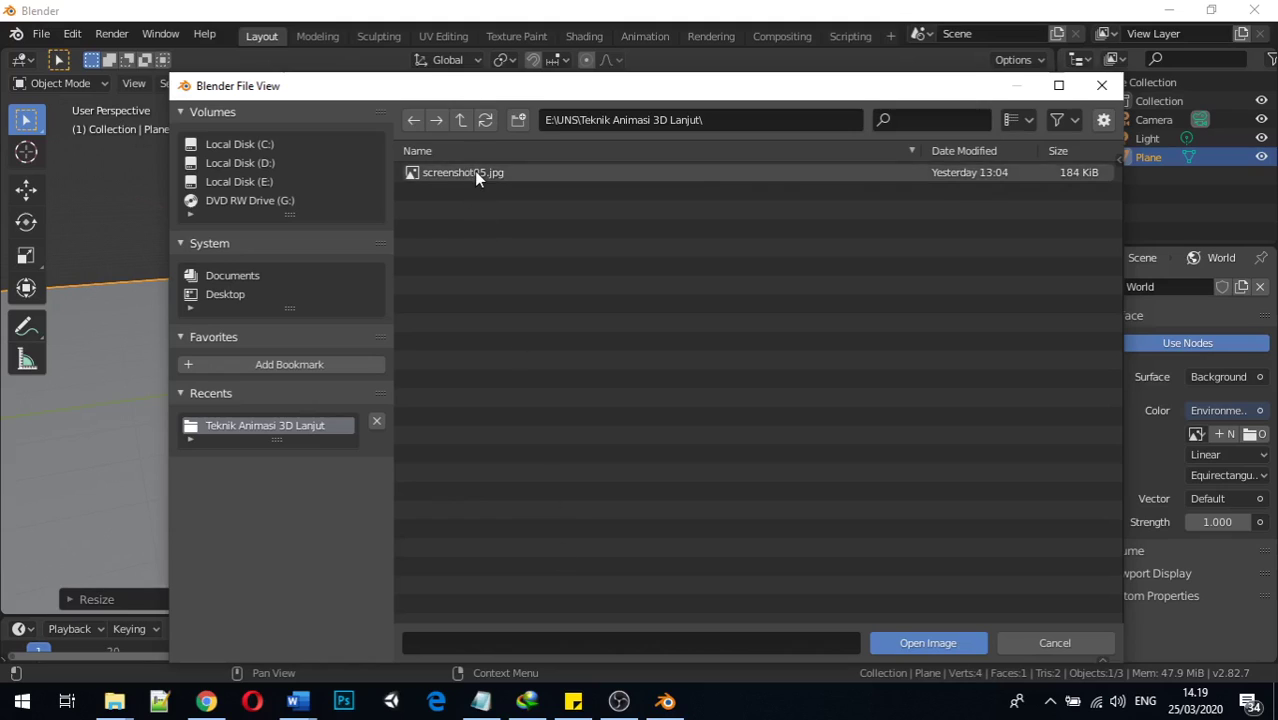
pyautogui.doubleClick(474, 172)
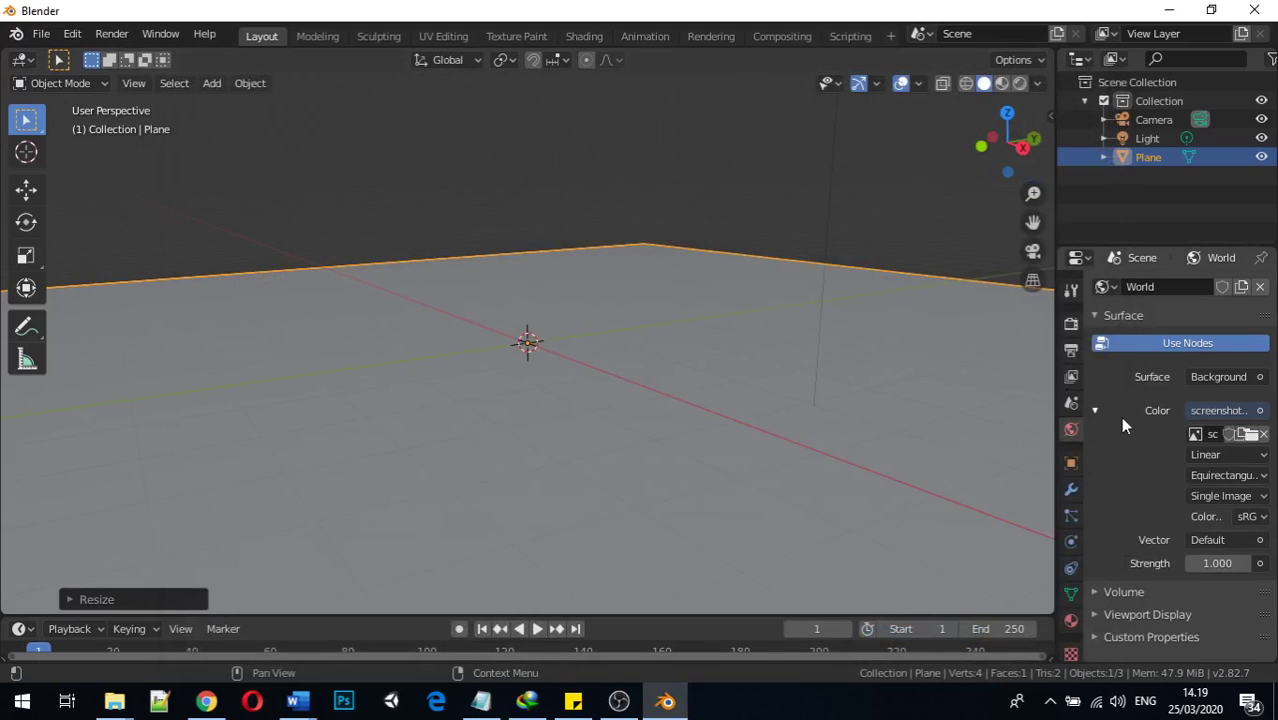
# Step: Preview the environment image around the plane in Rendered shading, and return the viewport to Solid shading
pyautogui.scroll(-3, 602, 184)
pyautogui.scroll(1, 790, 190)
pyautogui.click(1019, 83)
pyautogui.moveTo(614, 225); pyautogui.dragTo(982, 210, button='middle')
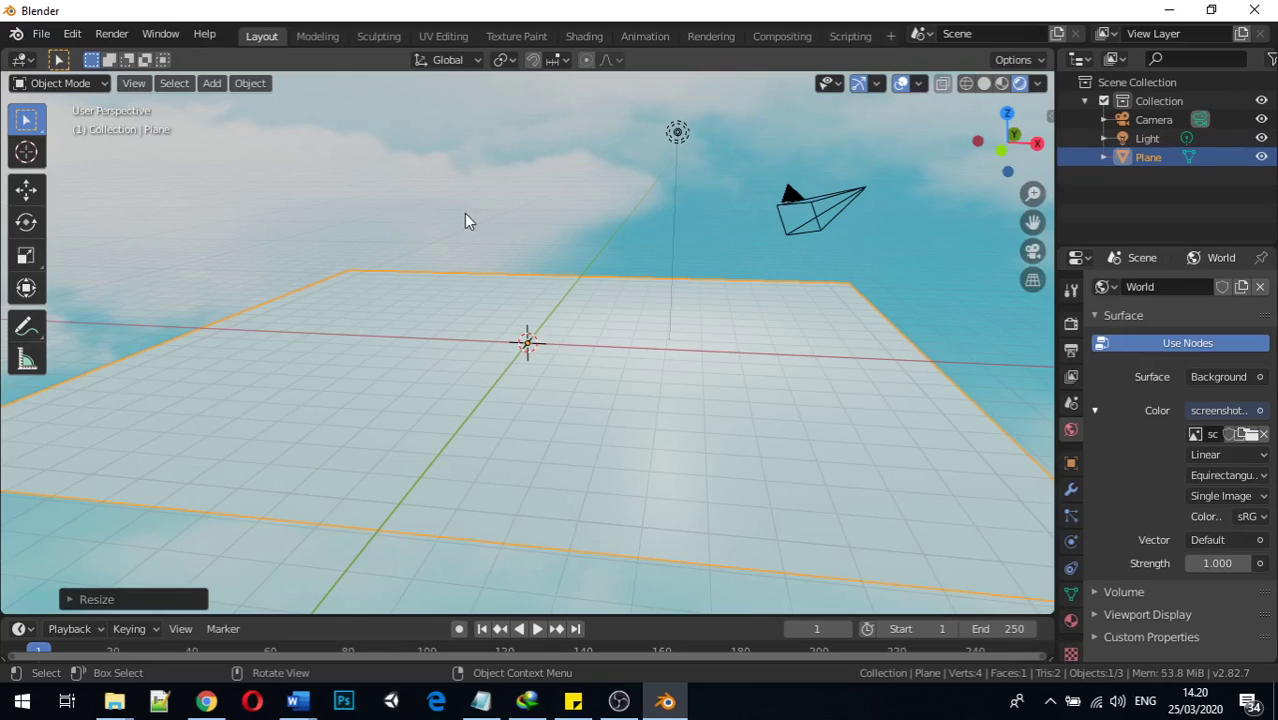
pyautogui.press('z')
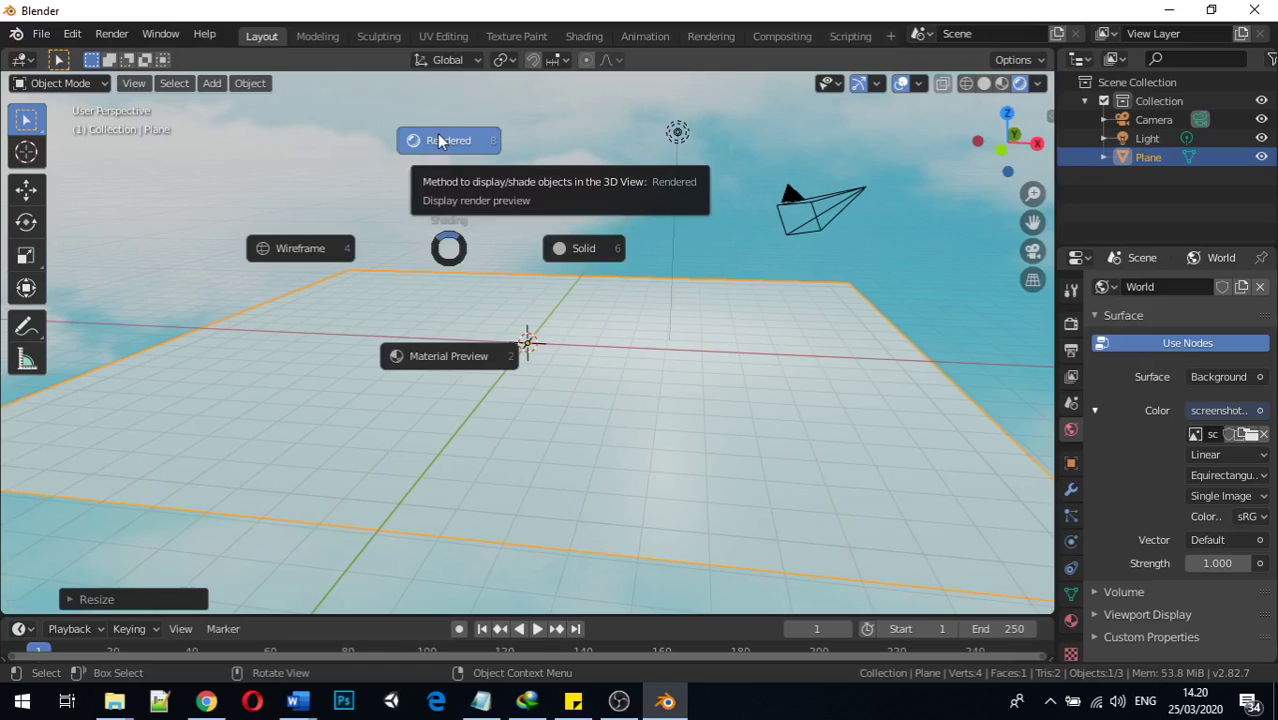
pyautogui.click(605, 248)
# Step: Add a circle mesh at the origin on the ground plane
pyautogui.moveTo(522, 388)
pyautogui.mouseDown(button='middle')
pyautogui.moveTo(565, 371)
pyautogui.moveTo(591, 388)
pyautogui.moveTo(510, 391)
pyautogui.mouseUp(button='middle')
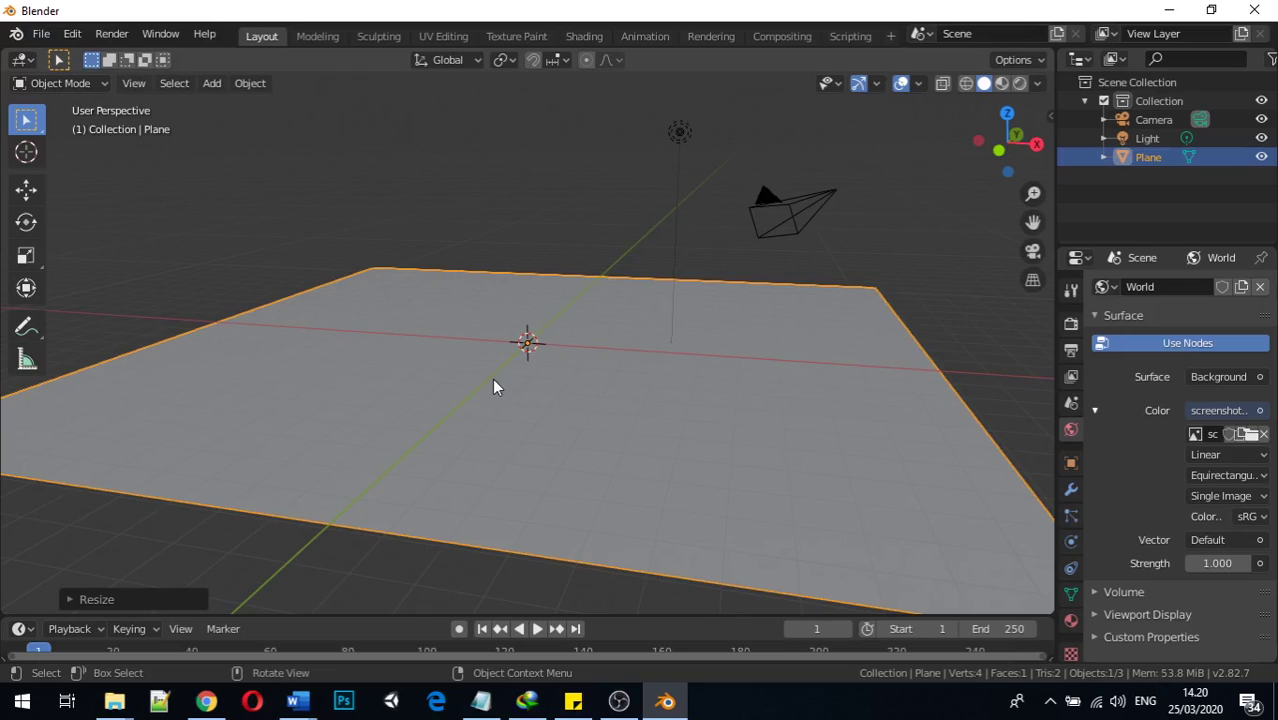
pyautogui.hotkey('shift', 'a')
pyautogui.moveTo(474, 341)
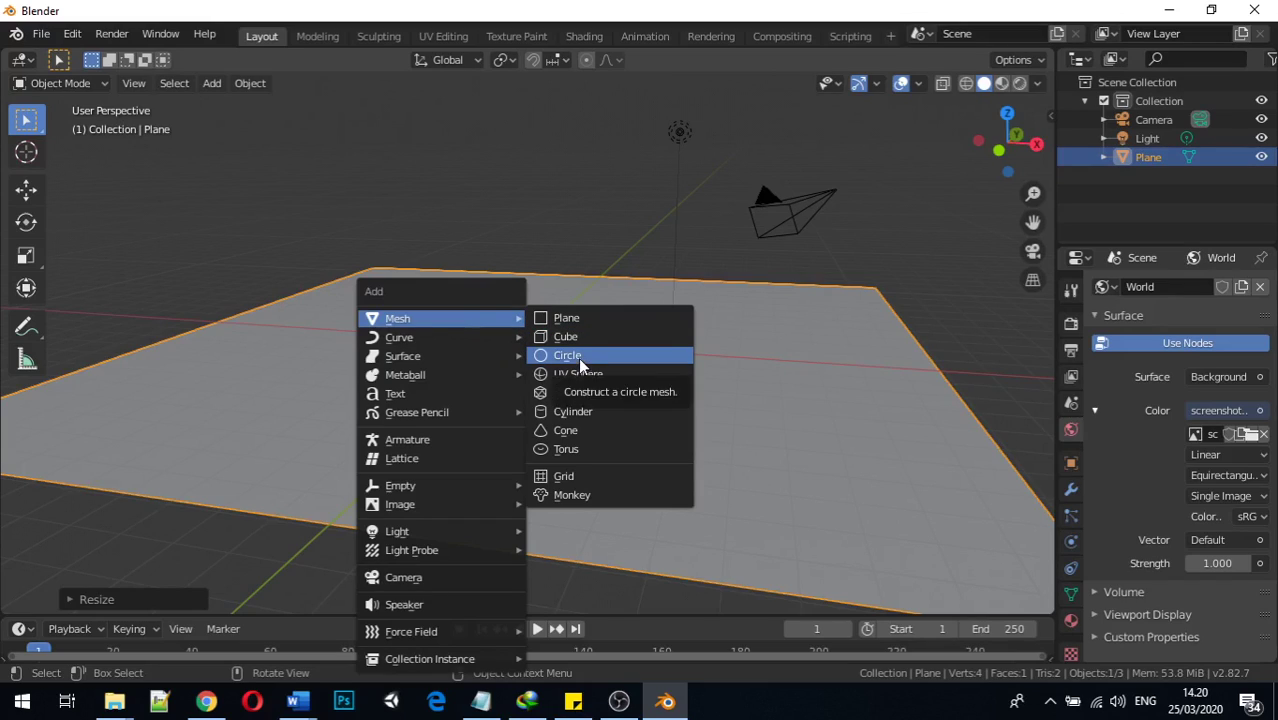
pyautogui.click(578, 357)
pyautogui.moveTo(548, 370); pyautogui.dragTo(558, 365, button='middle')
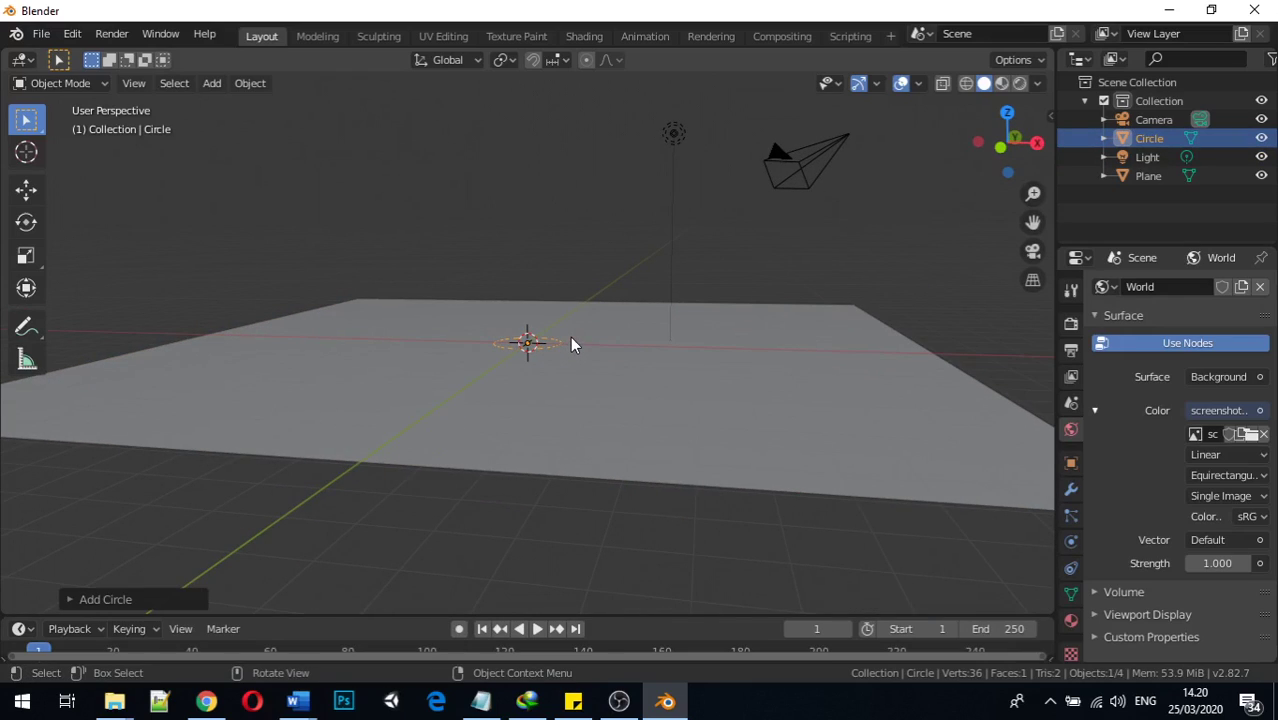
# Step: Raise the circle about 0.06 m along Z above the ground plane and switch it to Edit Mode
pyautogui.press('g')
pyautogui.press('z')
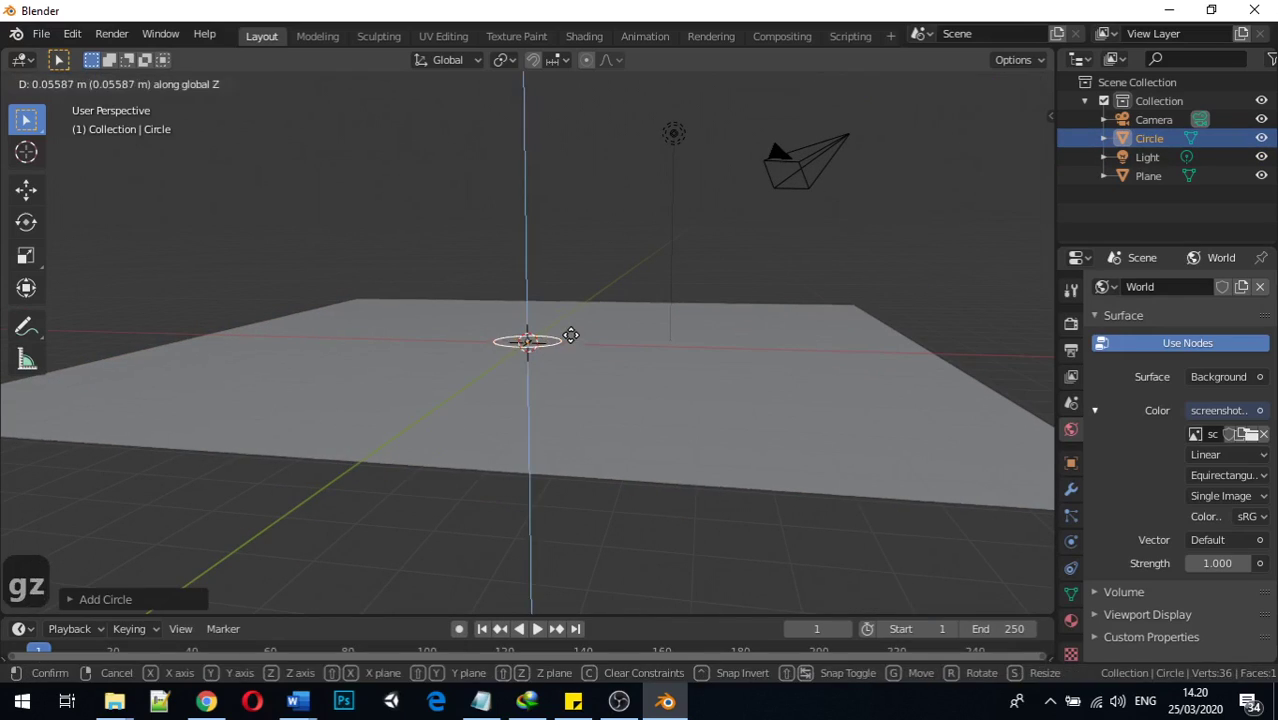
pyautogui.click(570, 334)
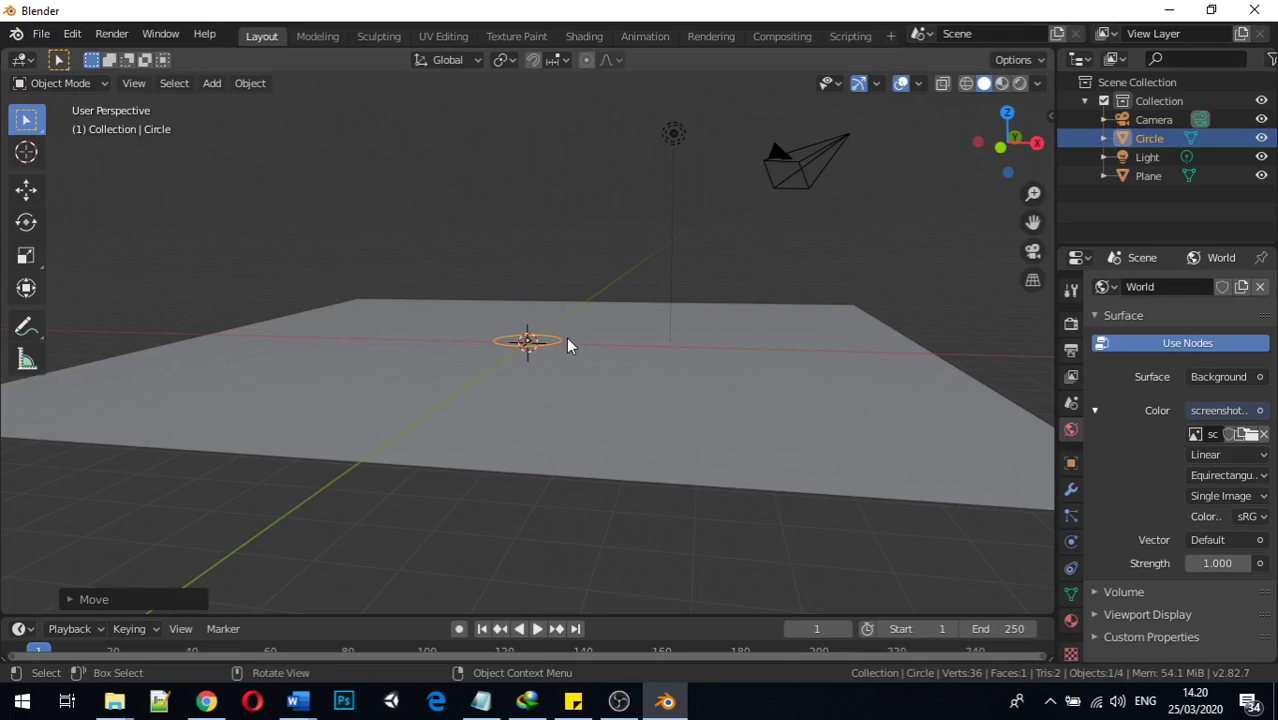
pyautogui.press('Tab')
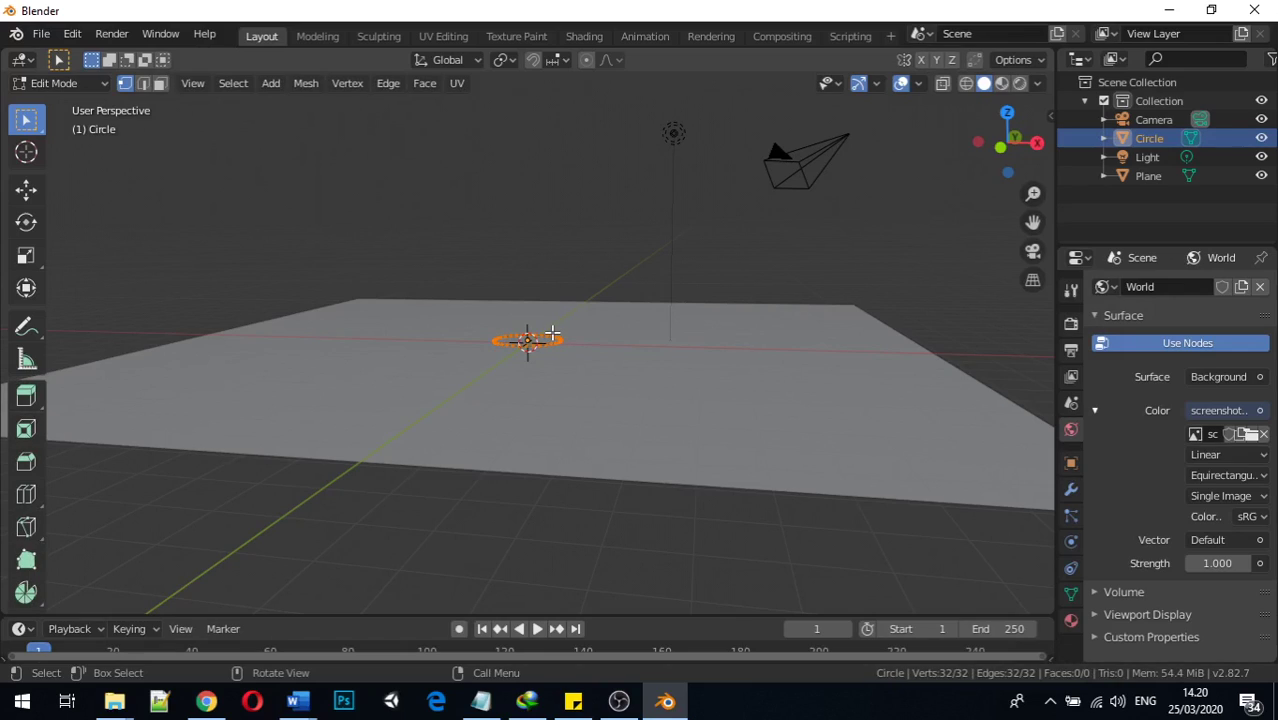
pyautogui.press('e')
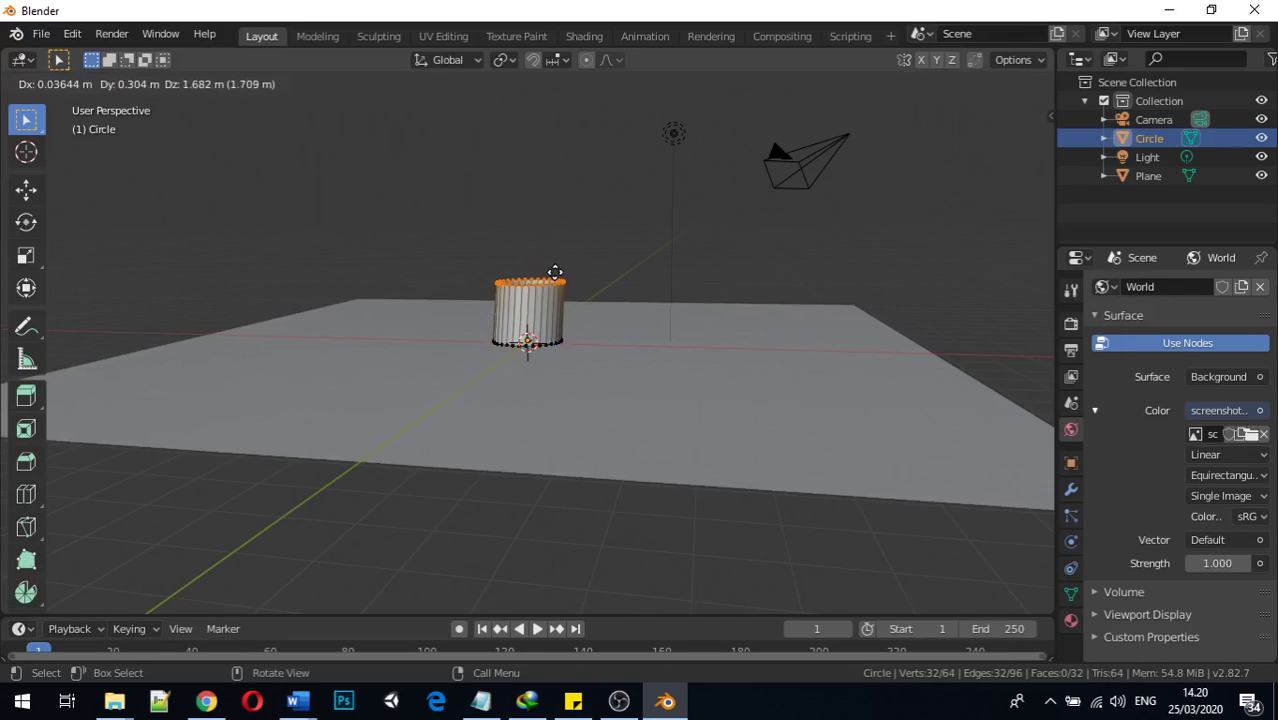
pyautogui.press('z')
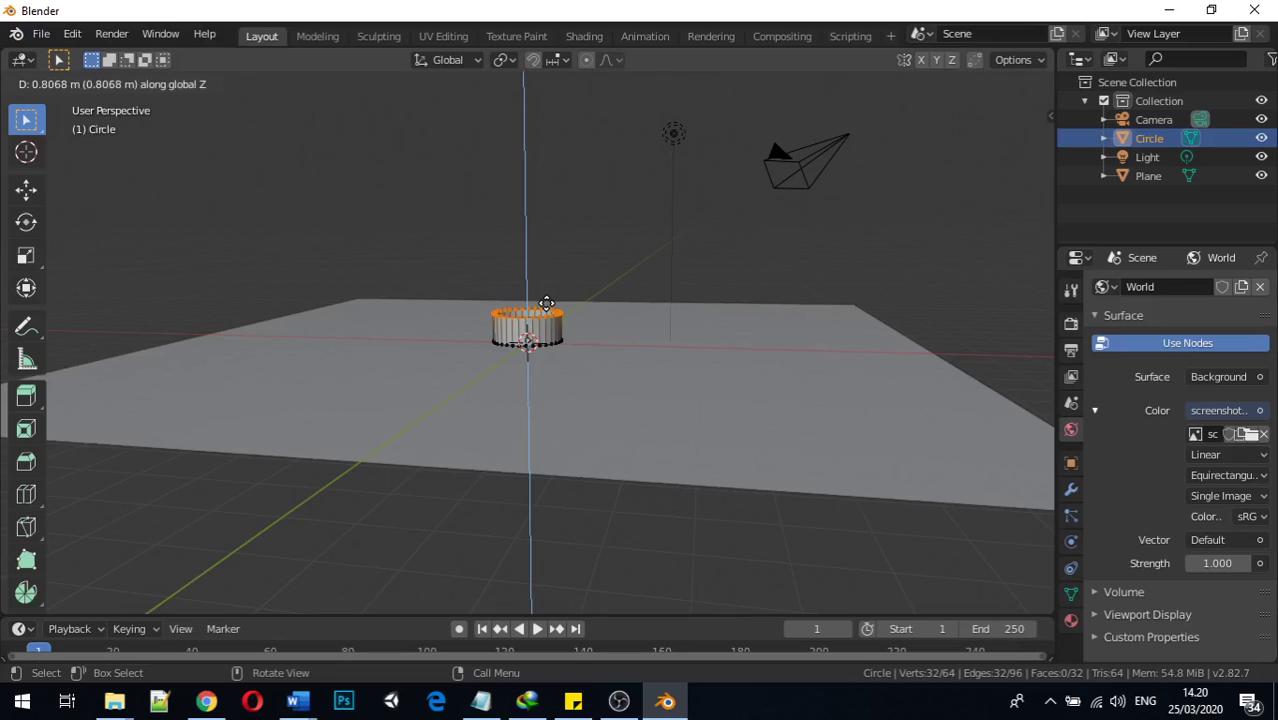
pyautogui.click(548, 303)
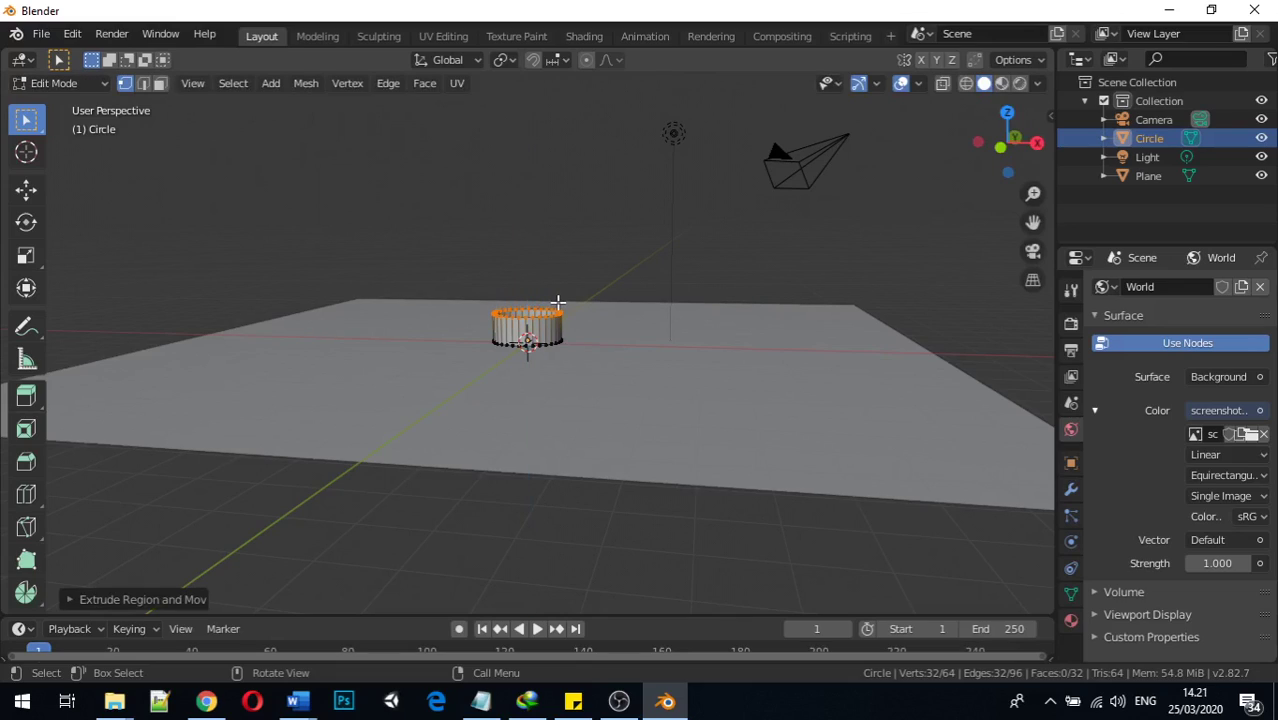
pyautogui.hotkey('ctrl', 'z')
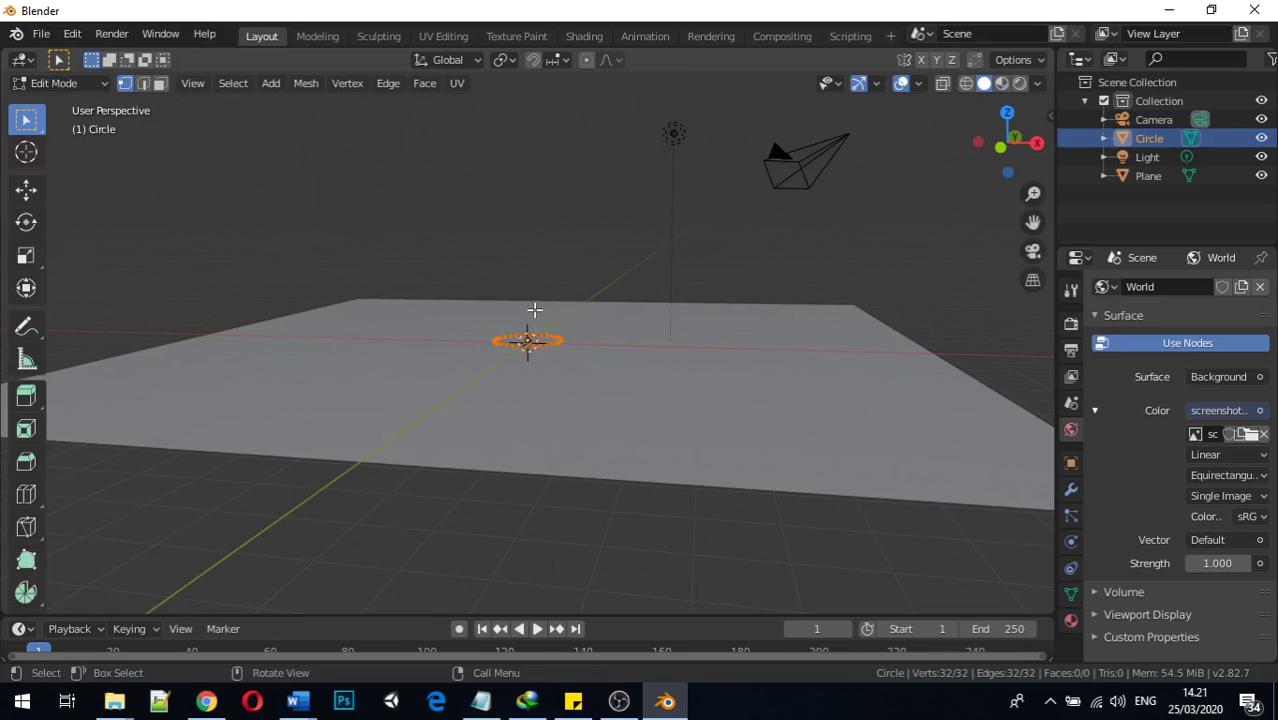
# Step: Extrude the whole circle upward about 3.13 m along Z to form the cylinder's outer wall
pyautogui.press('e')
pyautogui.press('z')
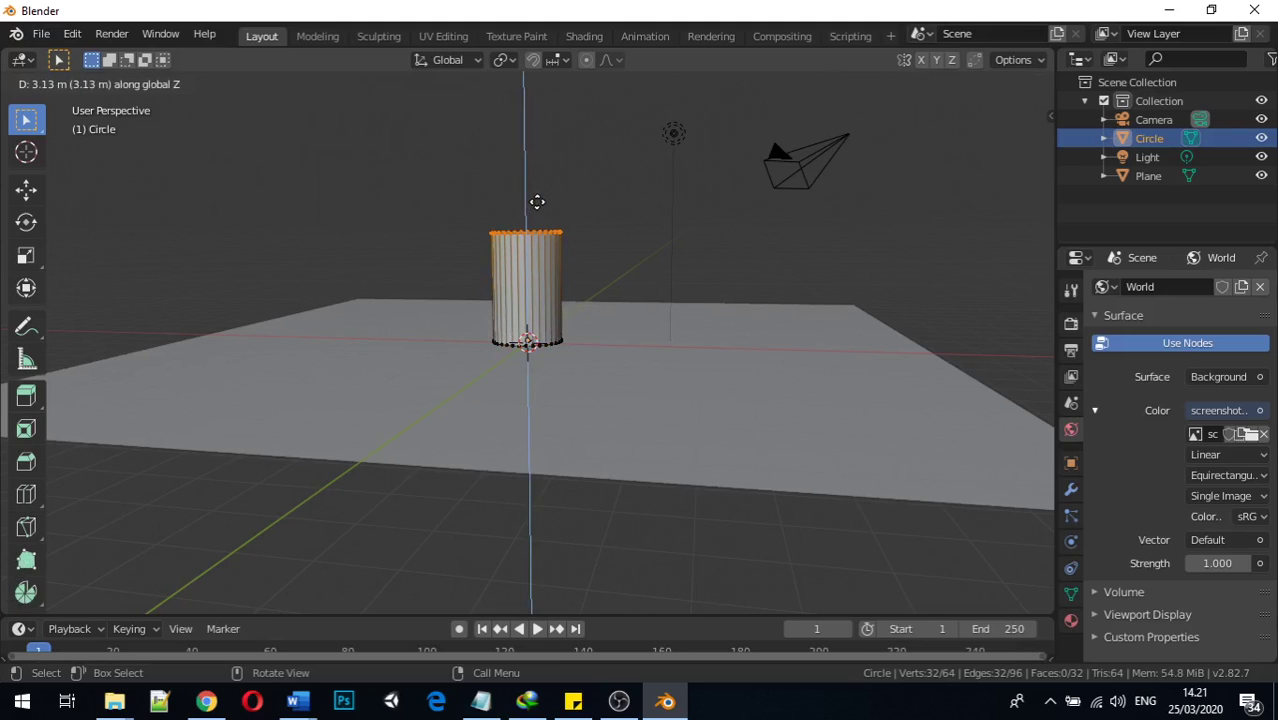
pyautogui.click(537, 202)
# Step: Extrude the cylinder's top edge ring and scale it inward to form a flat rim
pyautogui.moveTo(547, 217); pyautogui.dragTo(530, 263, button='middle')
pyautogui.press('e')
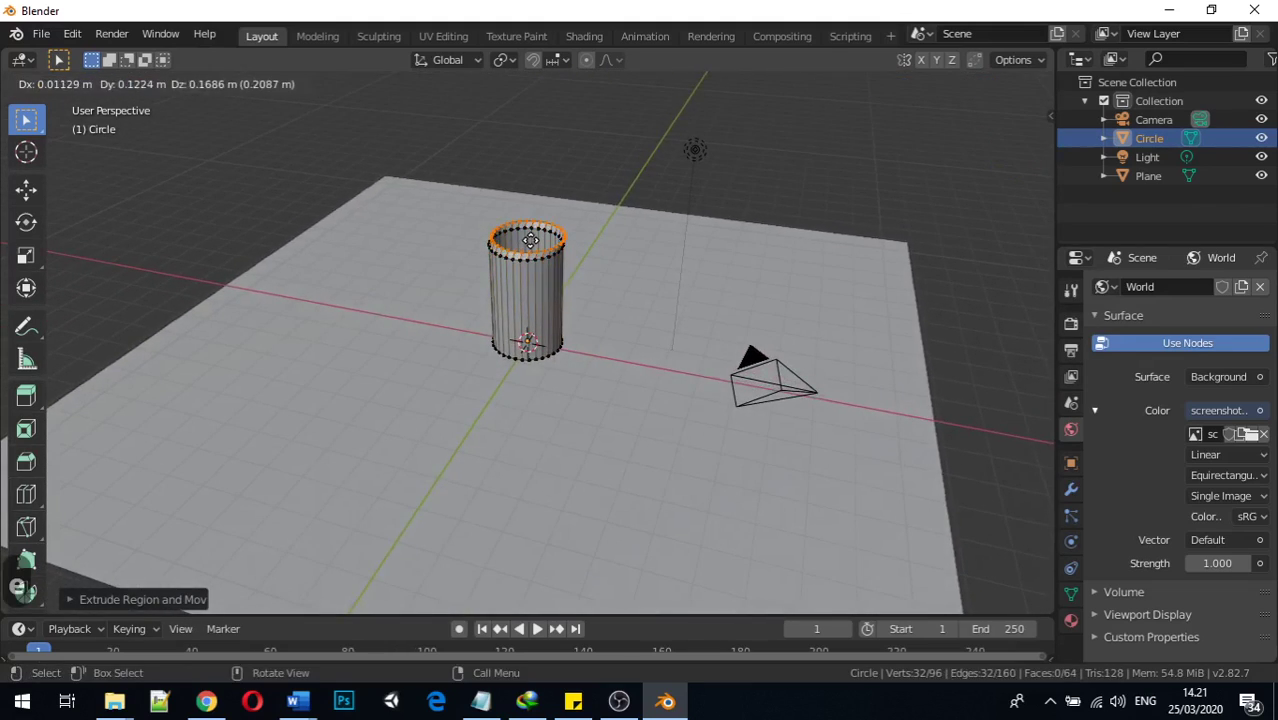
pyautogui.press('s')
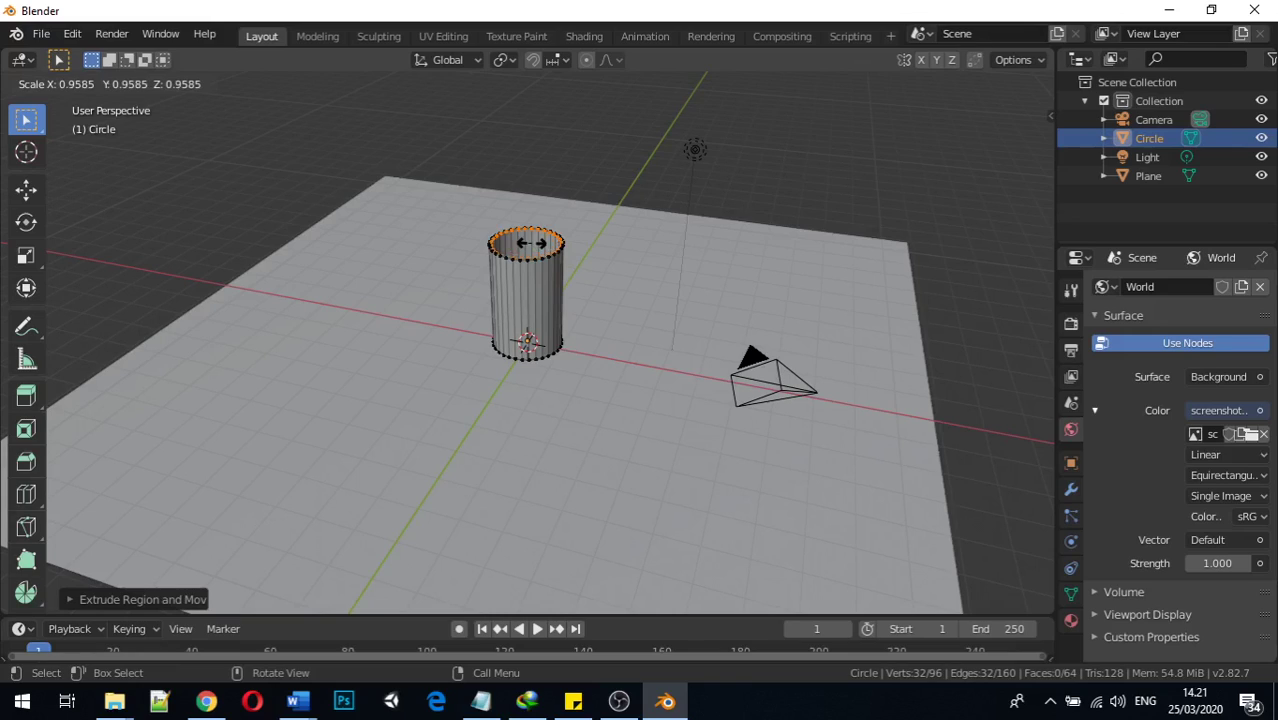
pyautogui.click(530, 242)
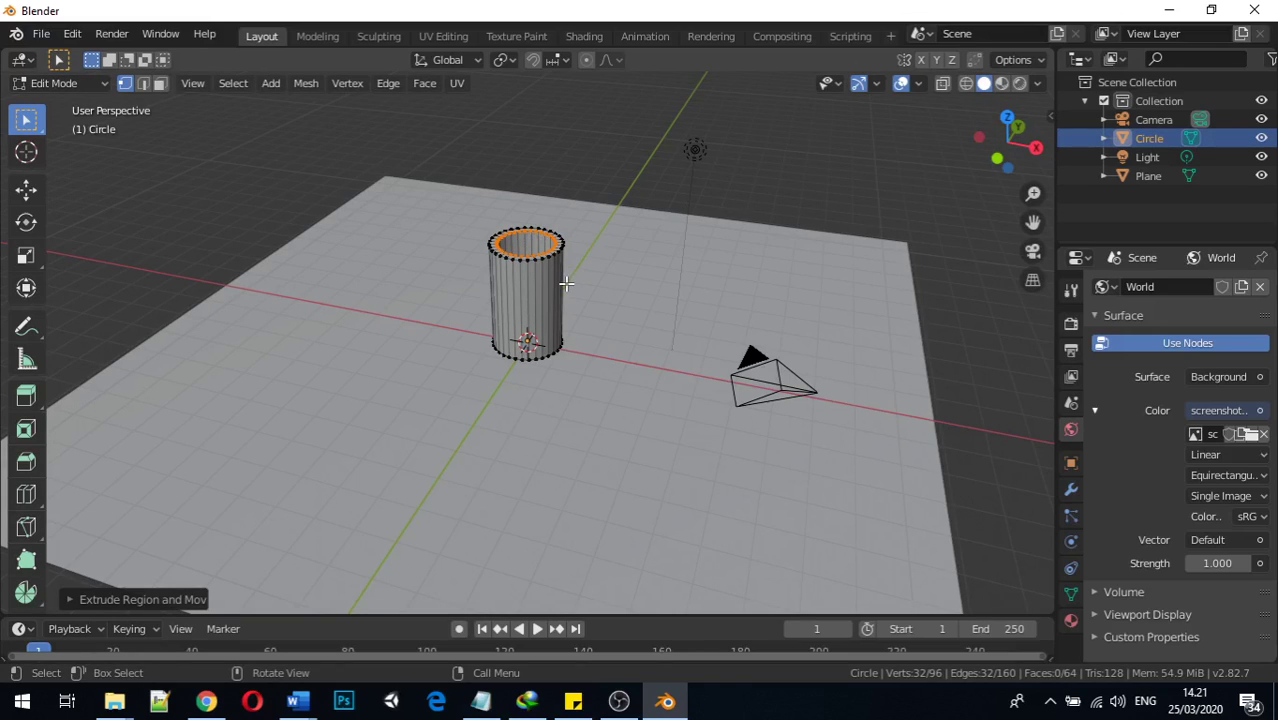
# Step: In Wireframe shading, extrude the rim's inner ring down about 2.9 m along Z to form the inner wall
pyautogui.scroll(5, 565, 277)
pyautogui.moveTo(534, 280); pyautogui.dragTo(550, 335, button='middle')
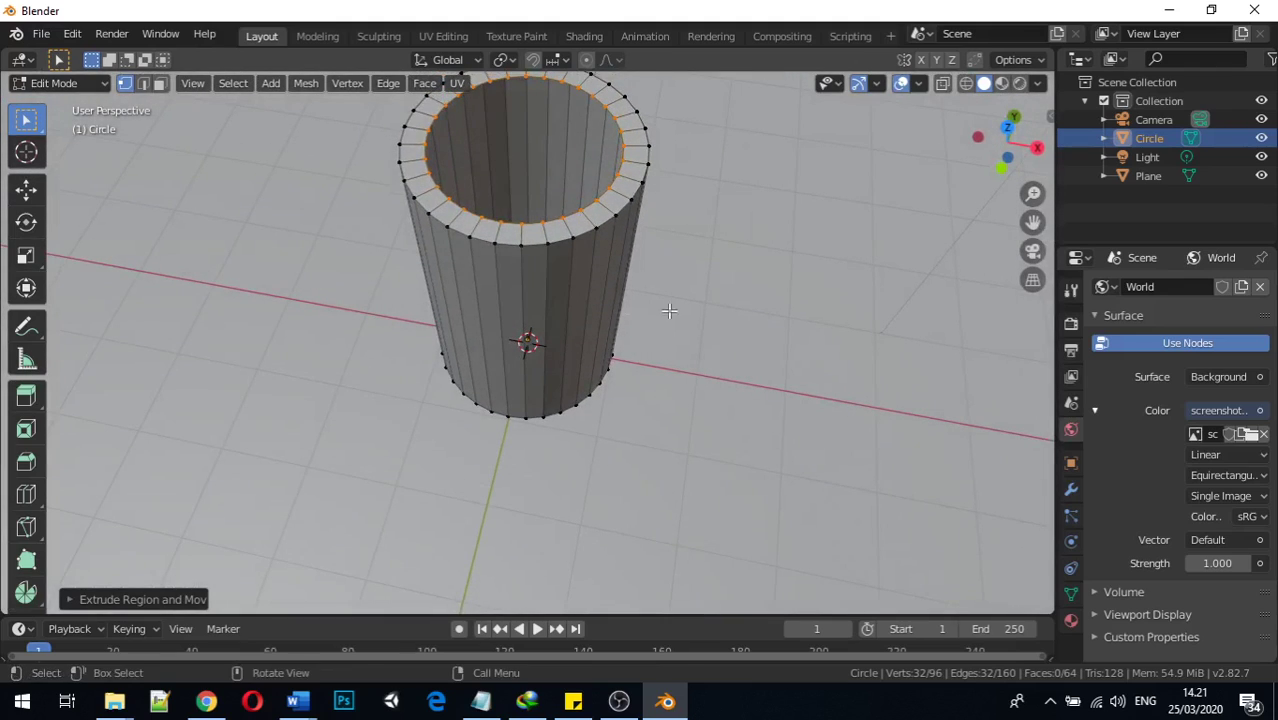
pyautogui.click(966, 83)
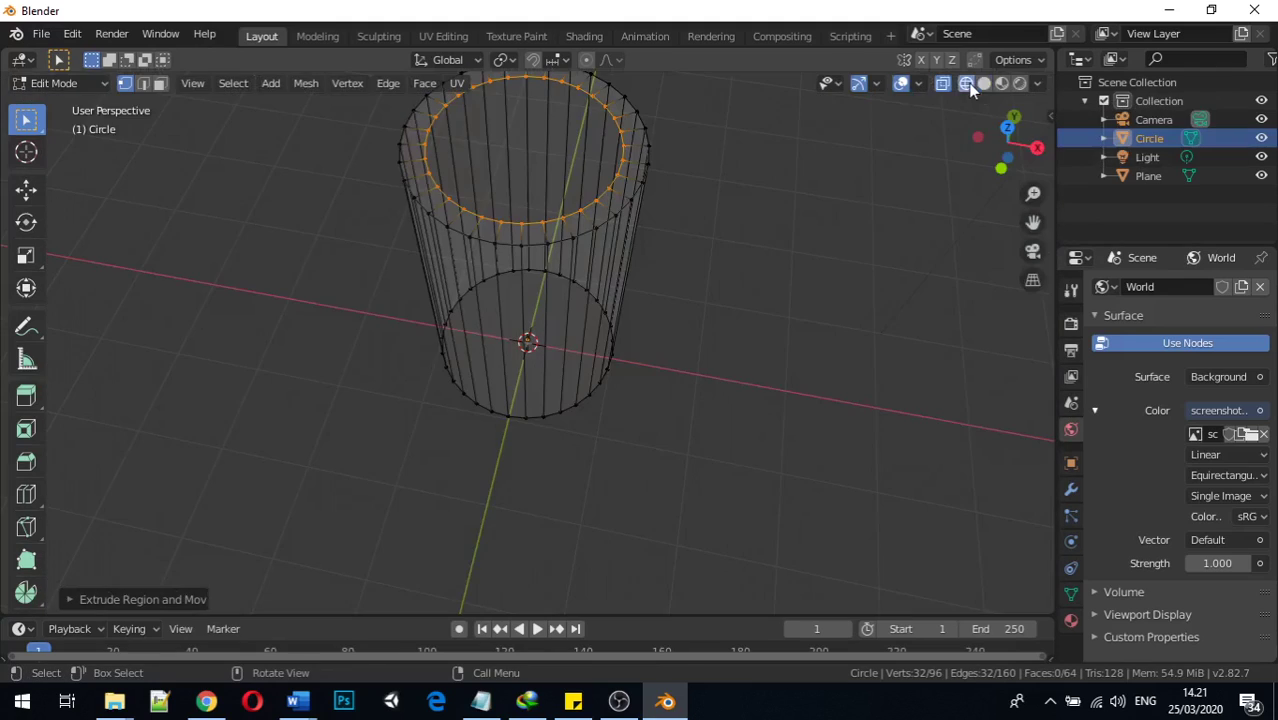
pyautogui.moveTo(679, 240)
pyautogui.mouseDown(button='middle')
pyautogui.moveTo(613, 215)
pyautogui.moveTo(596, 120)
pyautogui.moveTo(616, 242)
pyautogui.moveTo(605, 166)
pyautogui.moveTo(496, 260)
pyautogui.moveTo(511, 208)
pyautogui.mouseUp(button='middle')
pyautogui.press('g')
pyautogui.press('z')
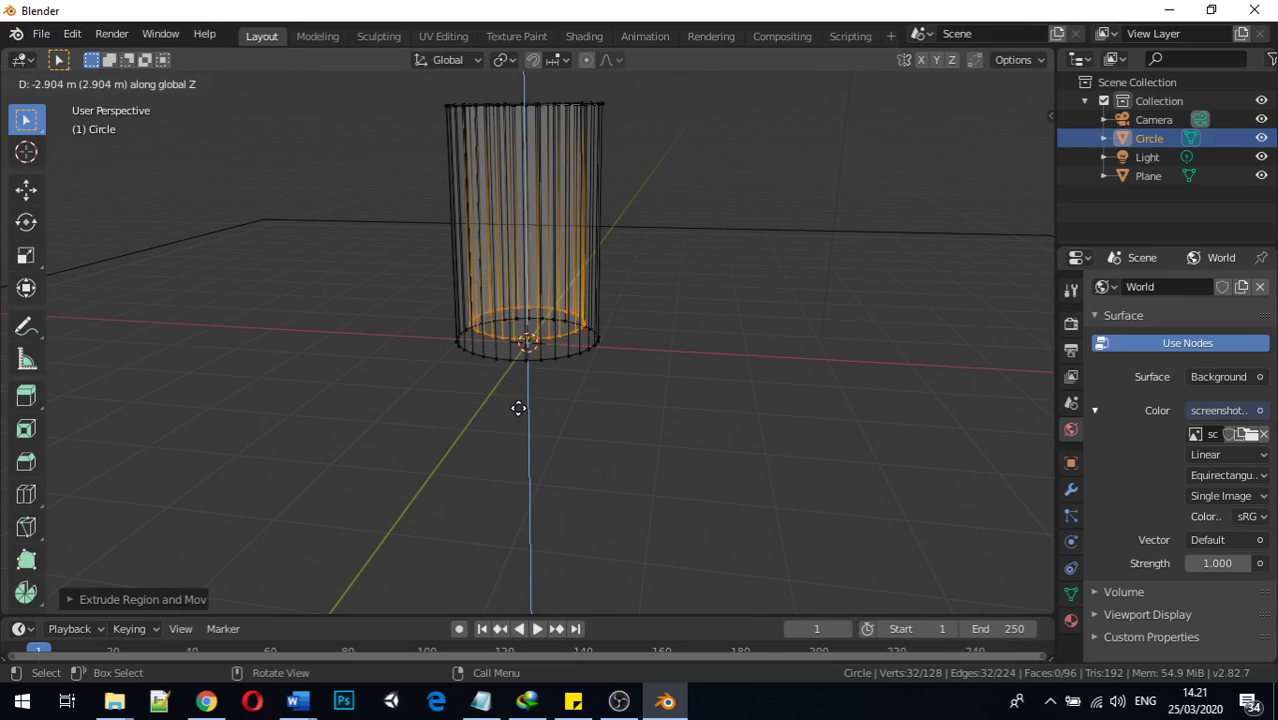
pyautogui.click(519, 408)
# Step: Extrude the inner wall's bottom ring in place and scale it inward to about 0.63
pyautogui.moveTo(522, 405); pyautogui.dragTo(548, 371, button='middle')
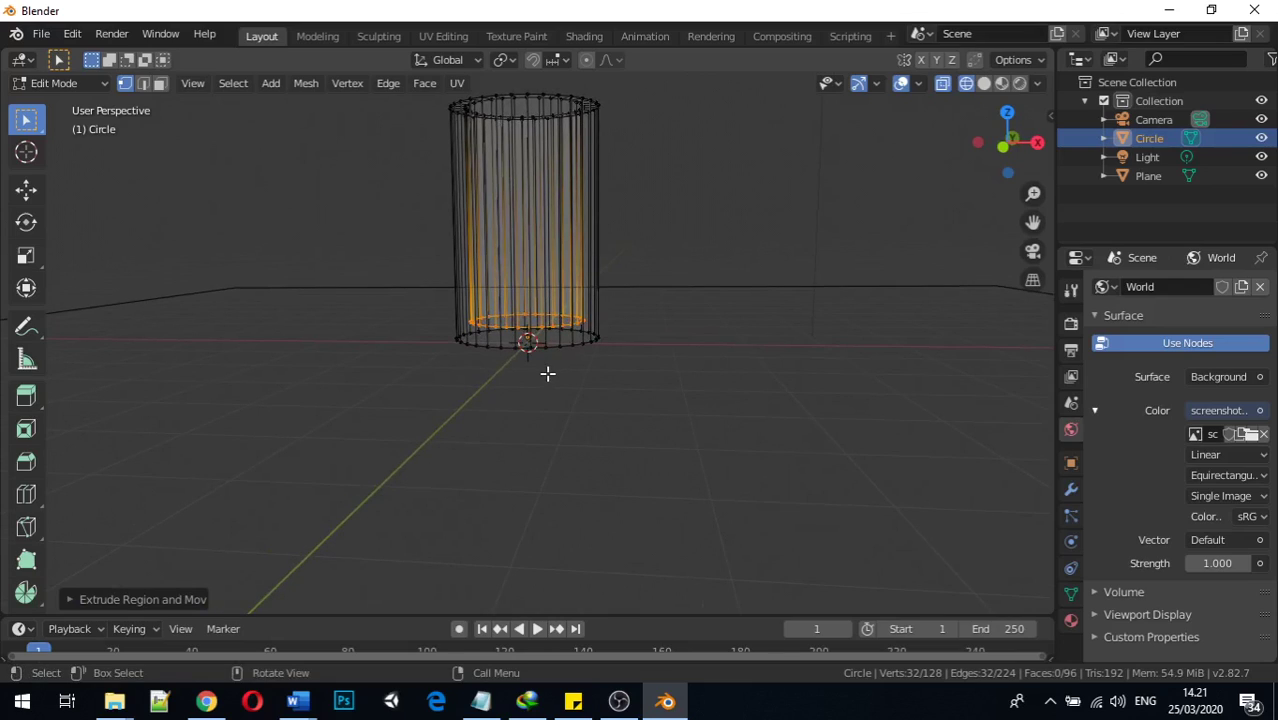
pyautogui.press('e')
pyautogui.rightClick(622, 345)
pyautogui.press('s')
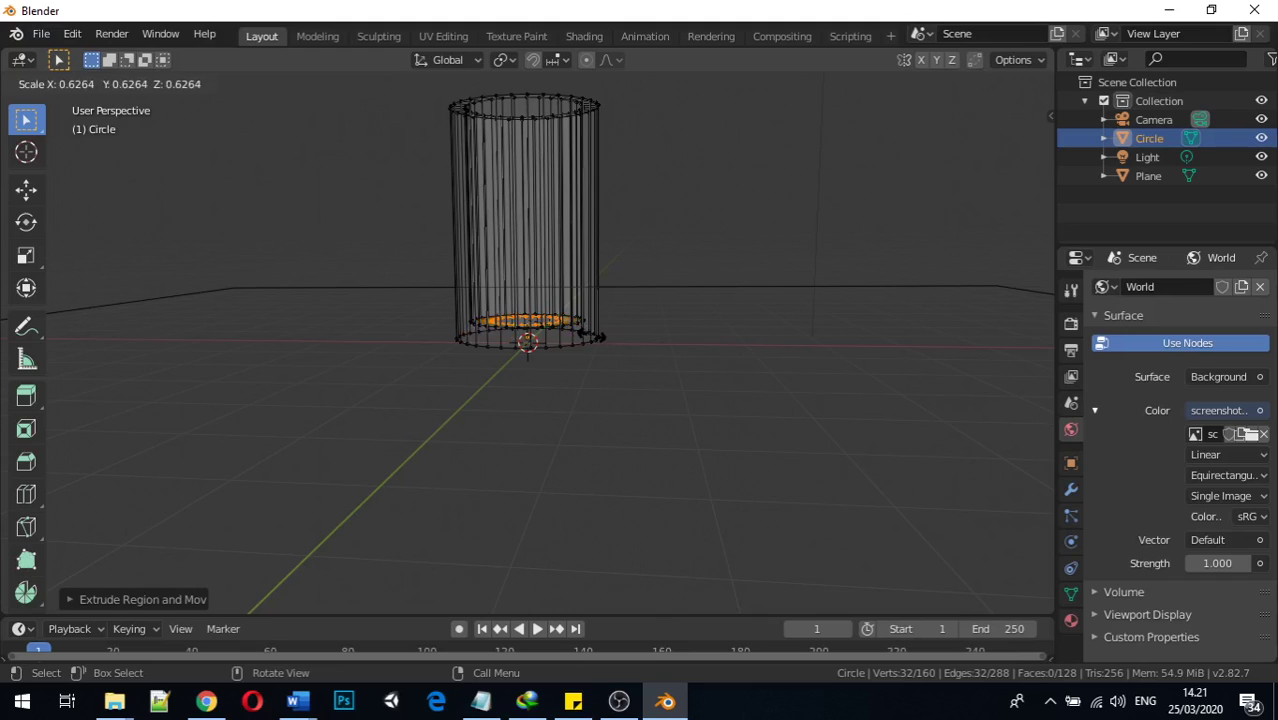
pyautogui.click(590, 331)
# Step: Close the inner floor by extruding its ring, scaling it to 0 and merging the vertices At Center
pyautogui.moveTo(590, 331); pyautogui.dragTo(593, 428, button='middle')
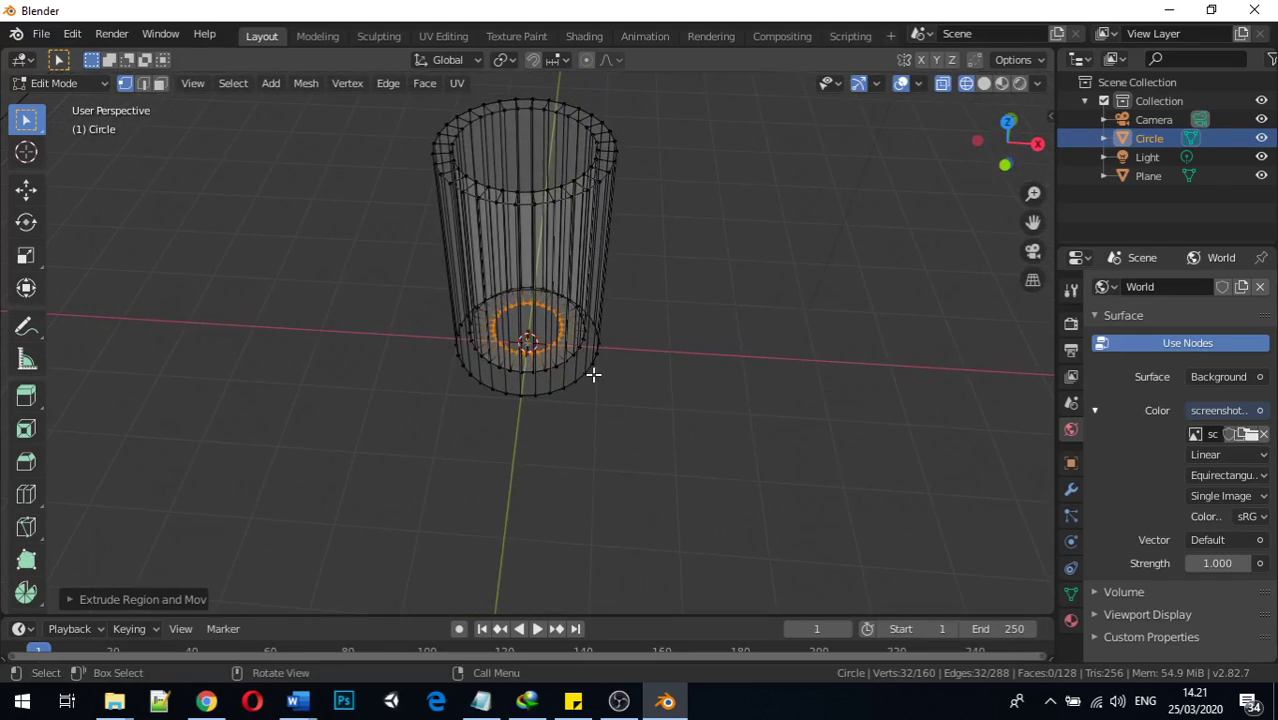
pyautogui.press('e')
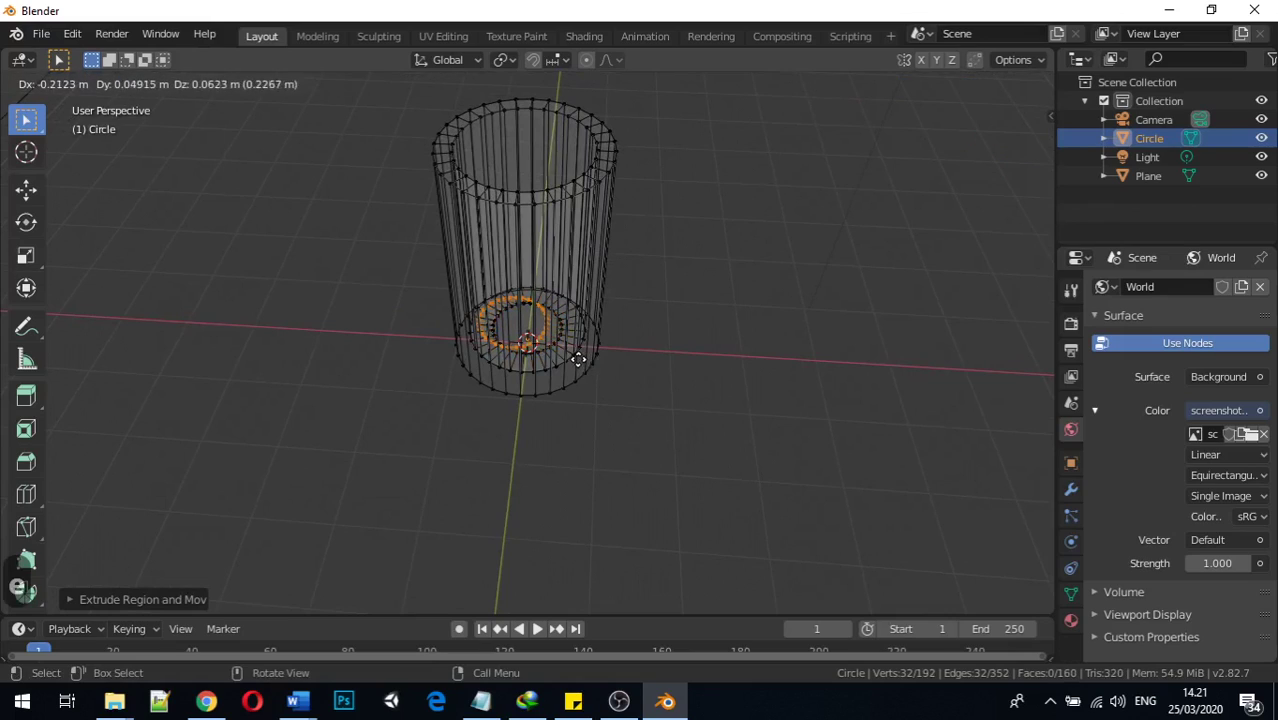
pyautogui.press('s')
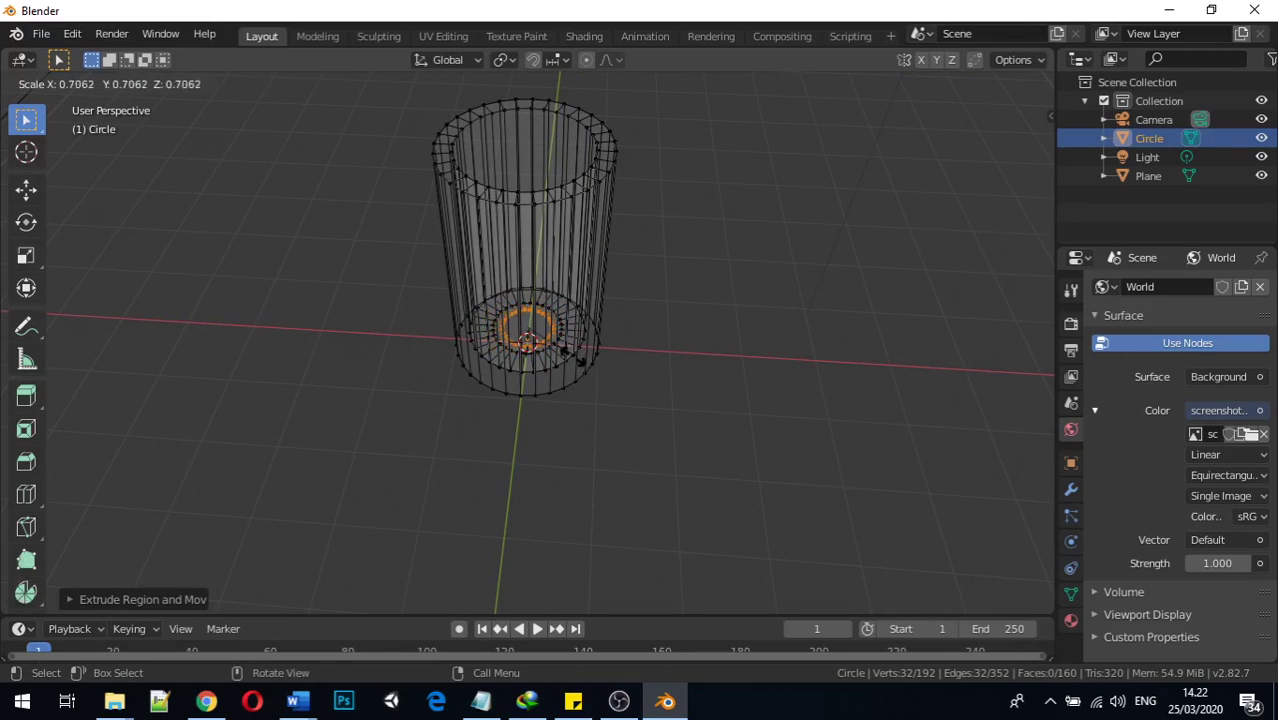
pyautogui.press('0')
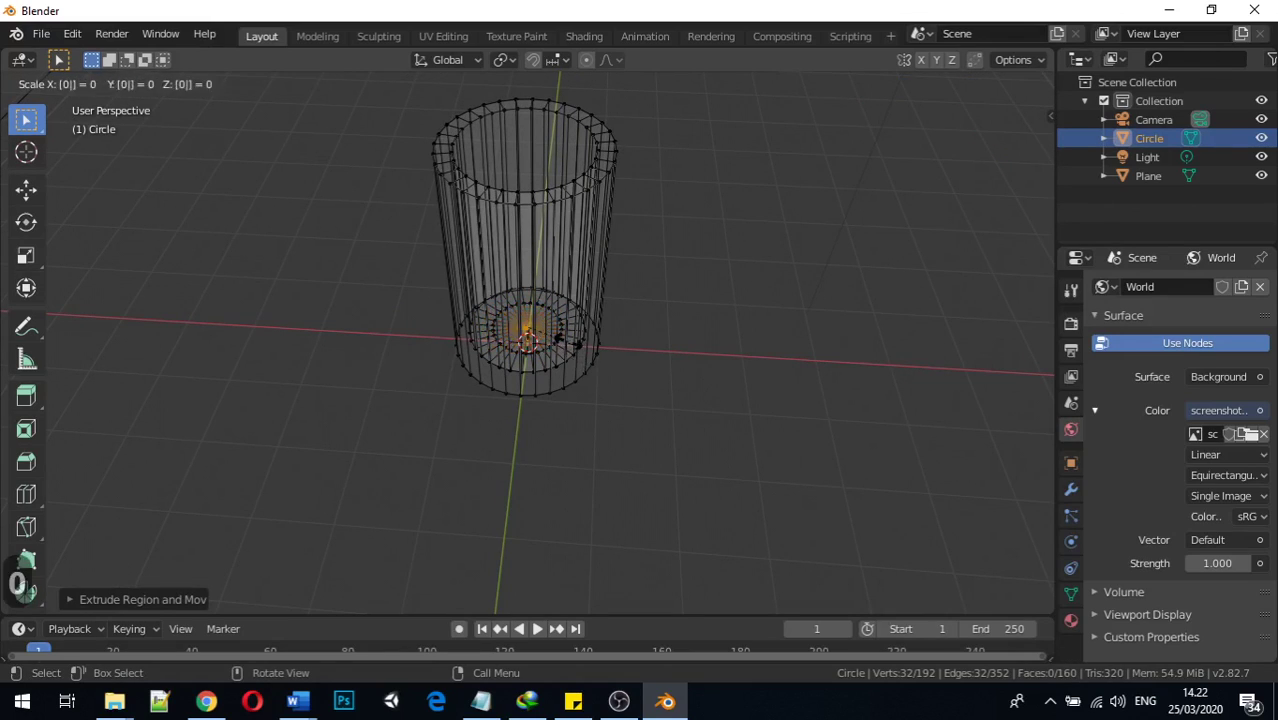
pyautogui.click(567, 342)
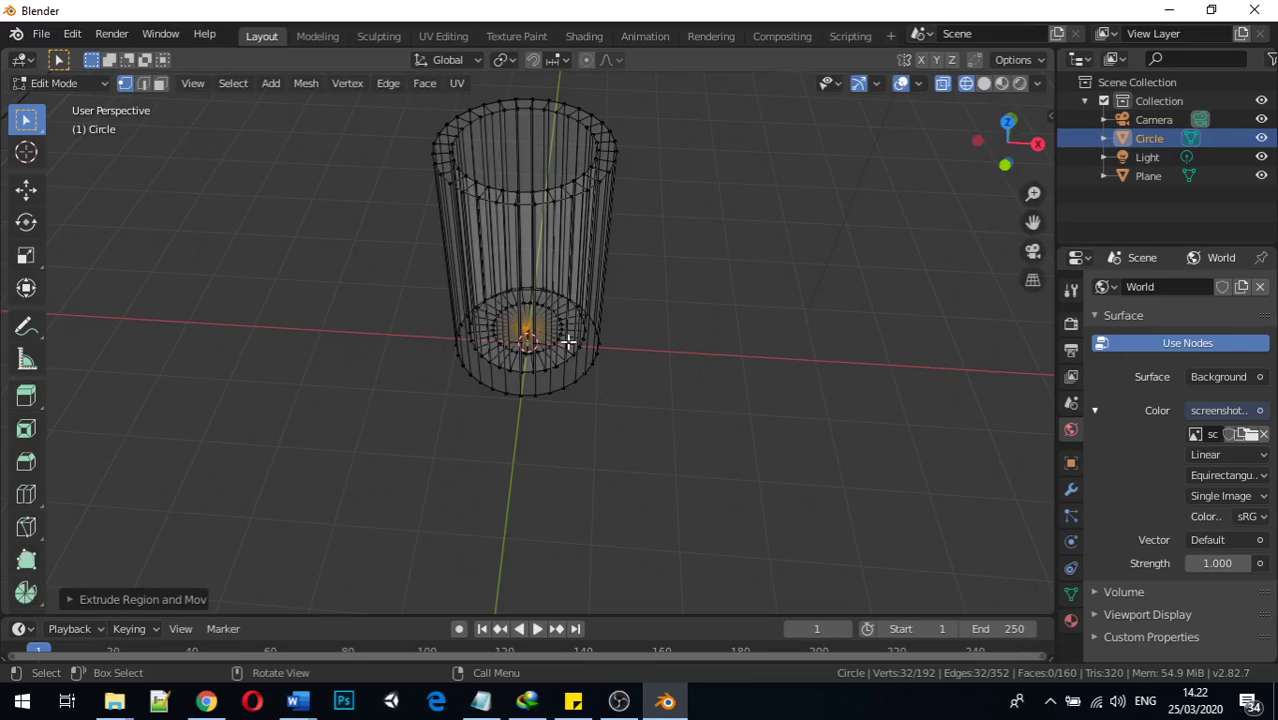
pyautogui.hotkey('alt', 'm')
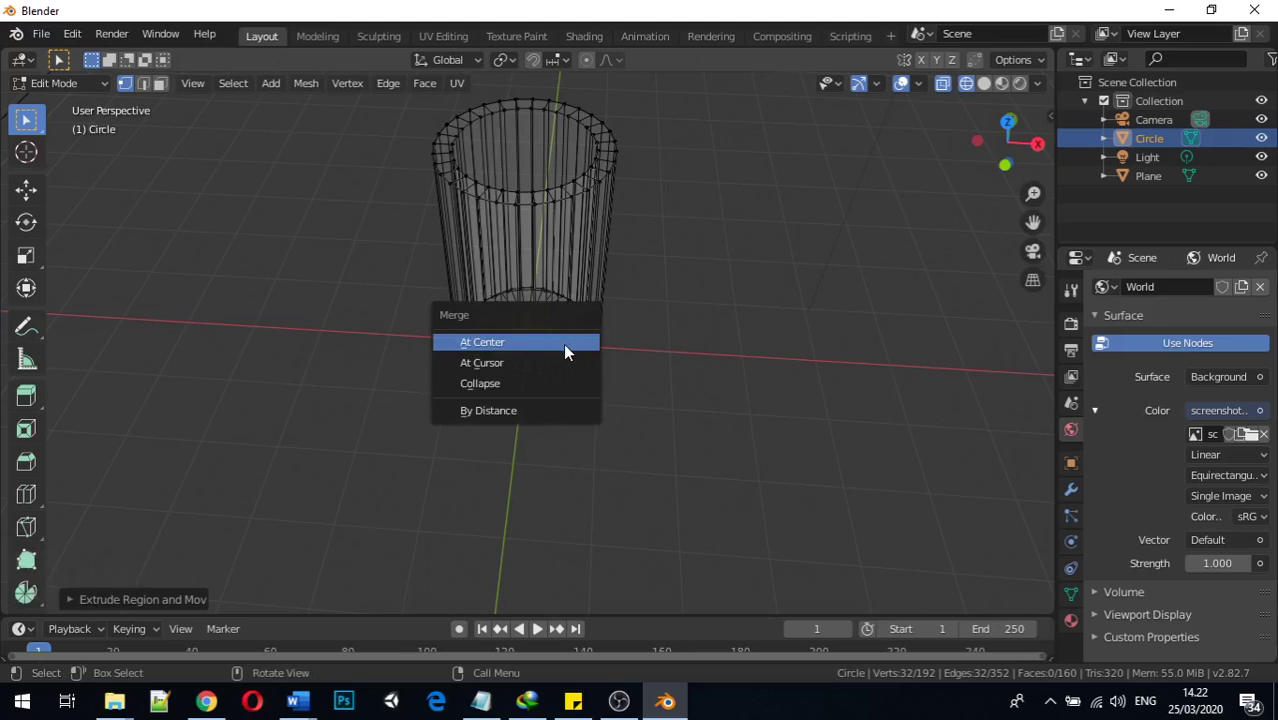
pyautogui.click(565, 342)
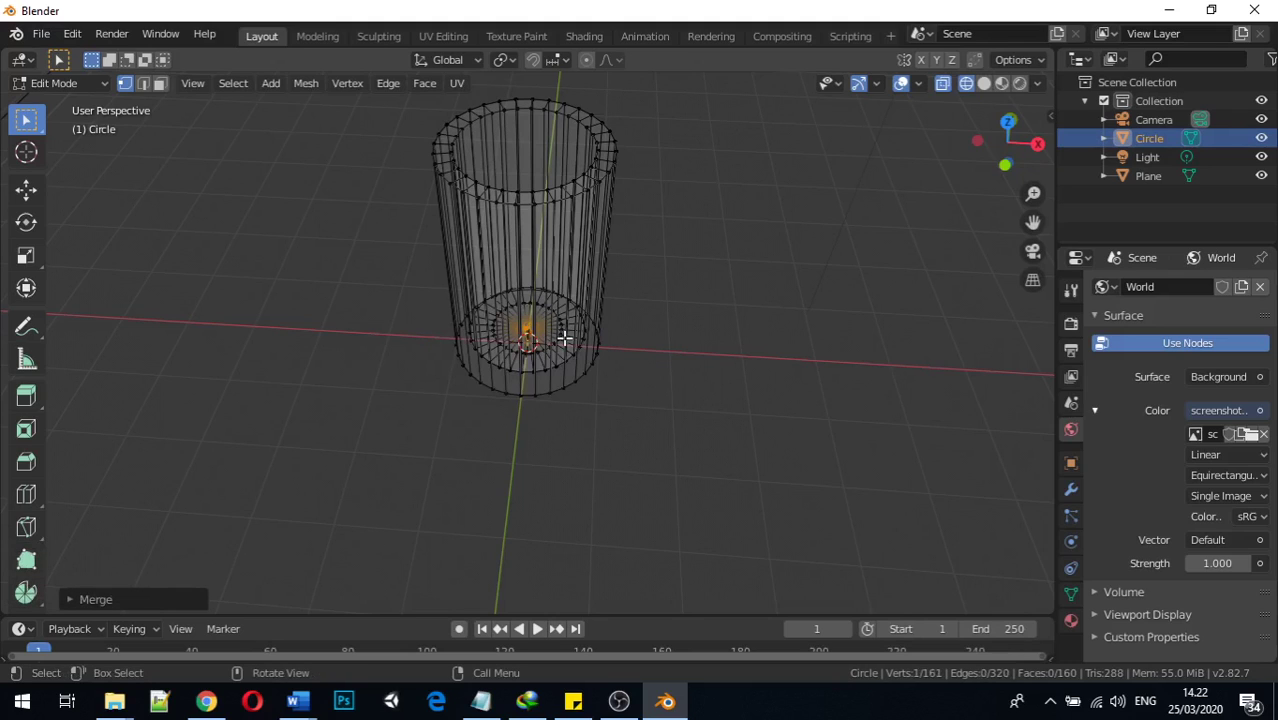
pyautogui.moveTo(562, 337); pyautogui.dragTo(525, 430, button='middle')
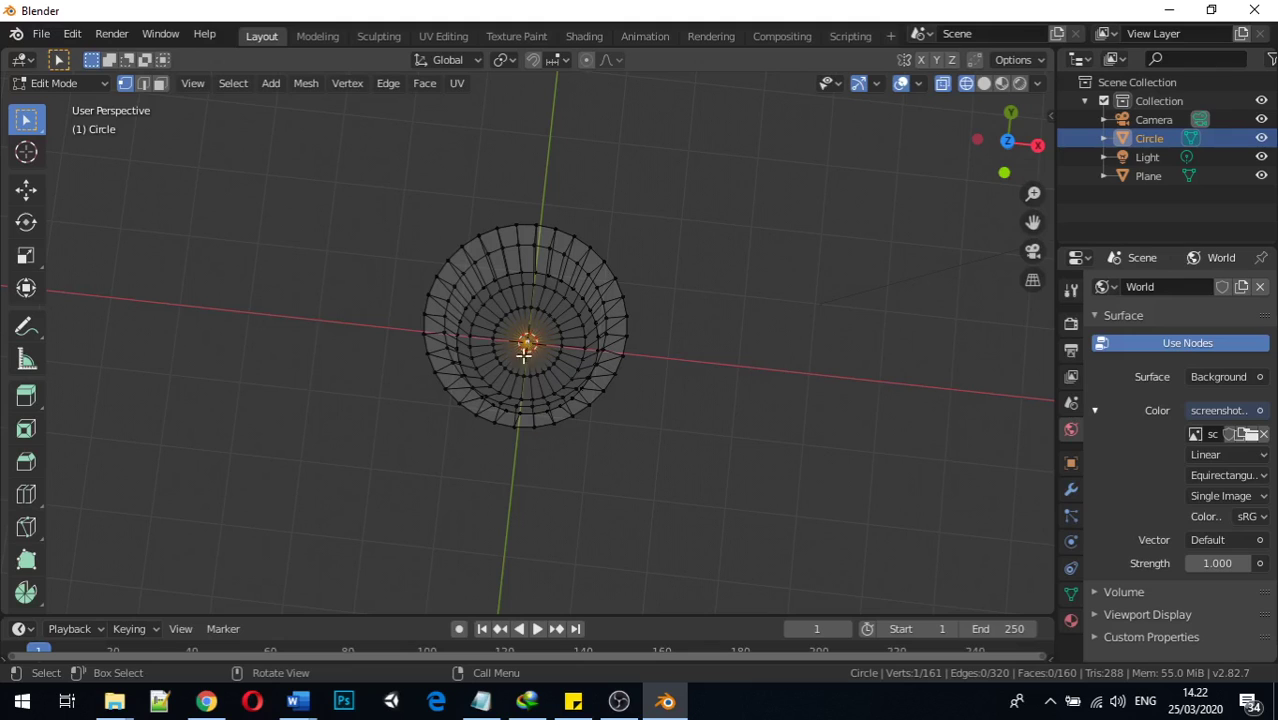
pyautogui.moveTo(511, 417); pyautogui.dragTo(588, 145, button='middle')
pyautogui.moveTo(536, 303); pyautogui.dragTo(544, 356, button='middle')
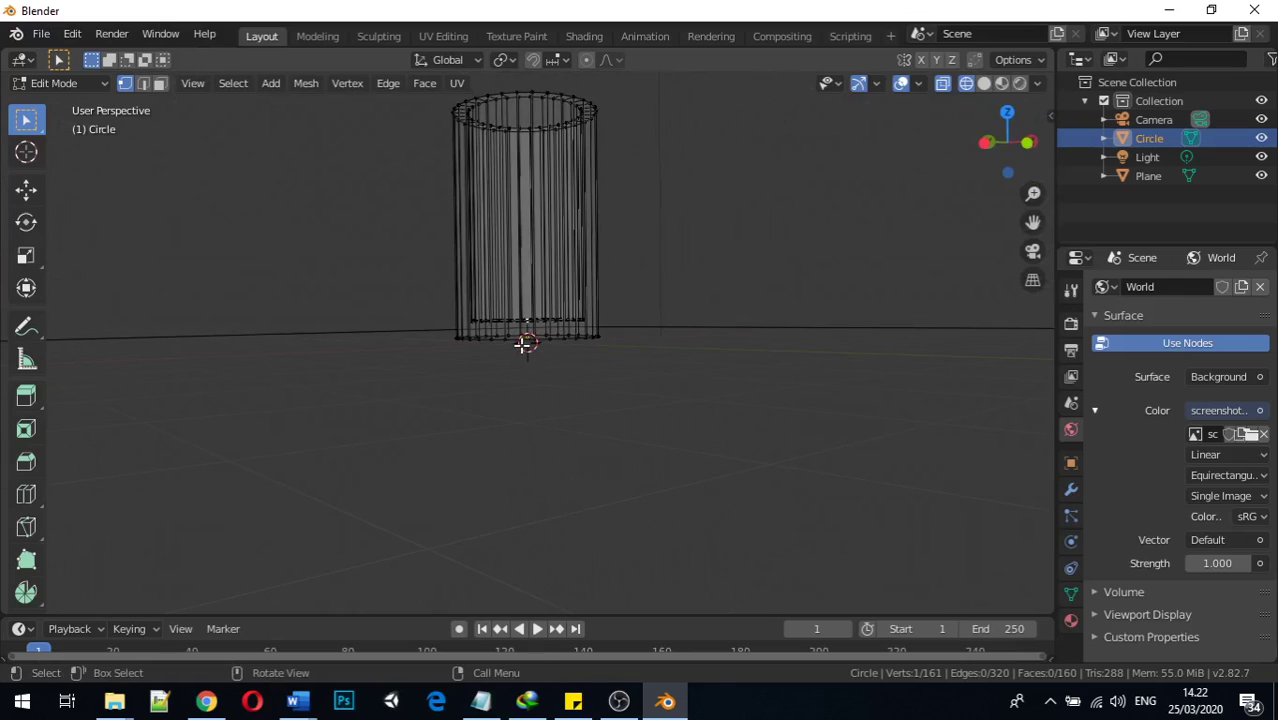
pyautogui.keyDown('shift'); pyautogui.click(514, 339); pyautogui.keyUp('shift')
pyautogui.keyDown('shift'); pyautogui.click(512, 340); pyautogui.keyUp('shift')
pyautogui.keyDown('shift'); pyautogui.click(523, 340); pyautogui.keyUp('shift')
pyautogui.scroll(6, 522, 339)
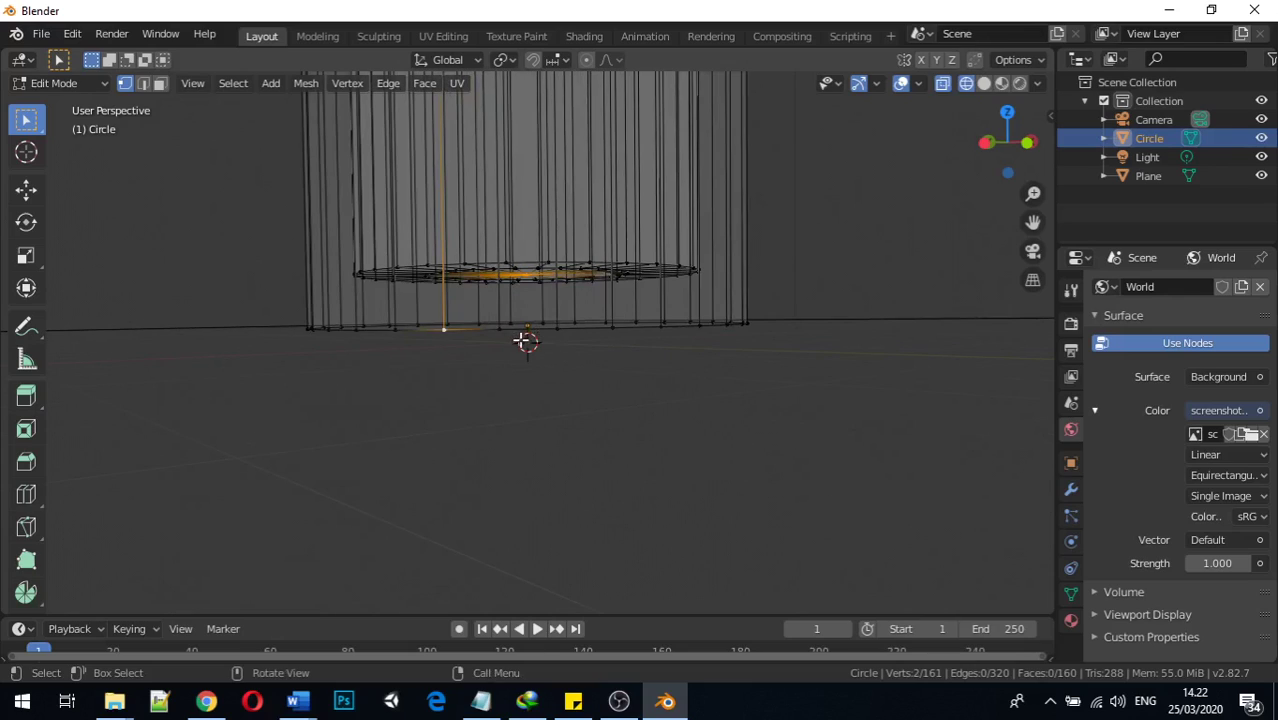
pyautogui.keyDown('shift'); pyautogui.click(464, 329); pyautogui.keyUp('shift')
pyautogui.keyDown('shift'); pyautogui.click(457, 328); pyautogui.keyUp('shift')
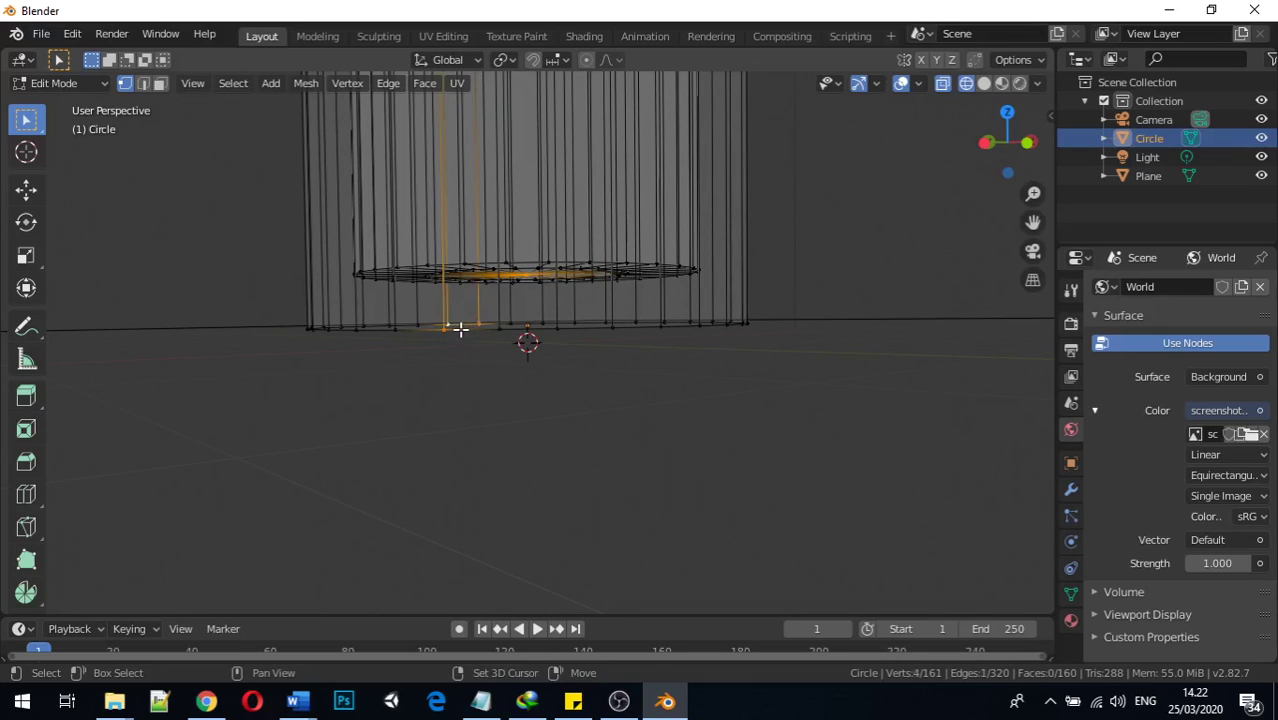
pyautogui.click(520, 321)
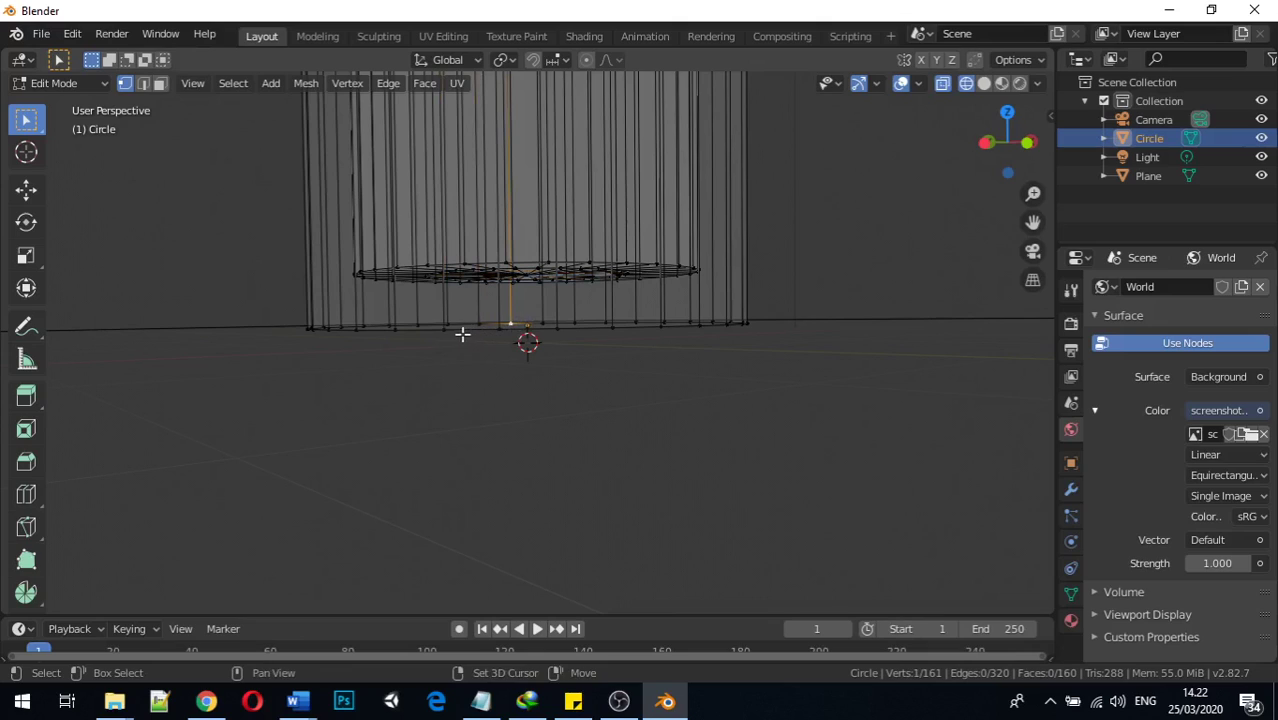
pyautogui.keyDown('shift'); pyautogui.click(467, 328); pyautogui.keyUp('shift')
# Step: Select the outer wall's bottom edge loop, extrude it and scale the new ring inward to about 0.57
pyautogui.moveTo(469, 329); pyautogui.dragTo(476, 354, button='middle')
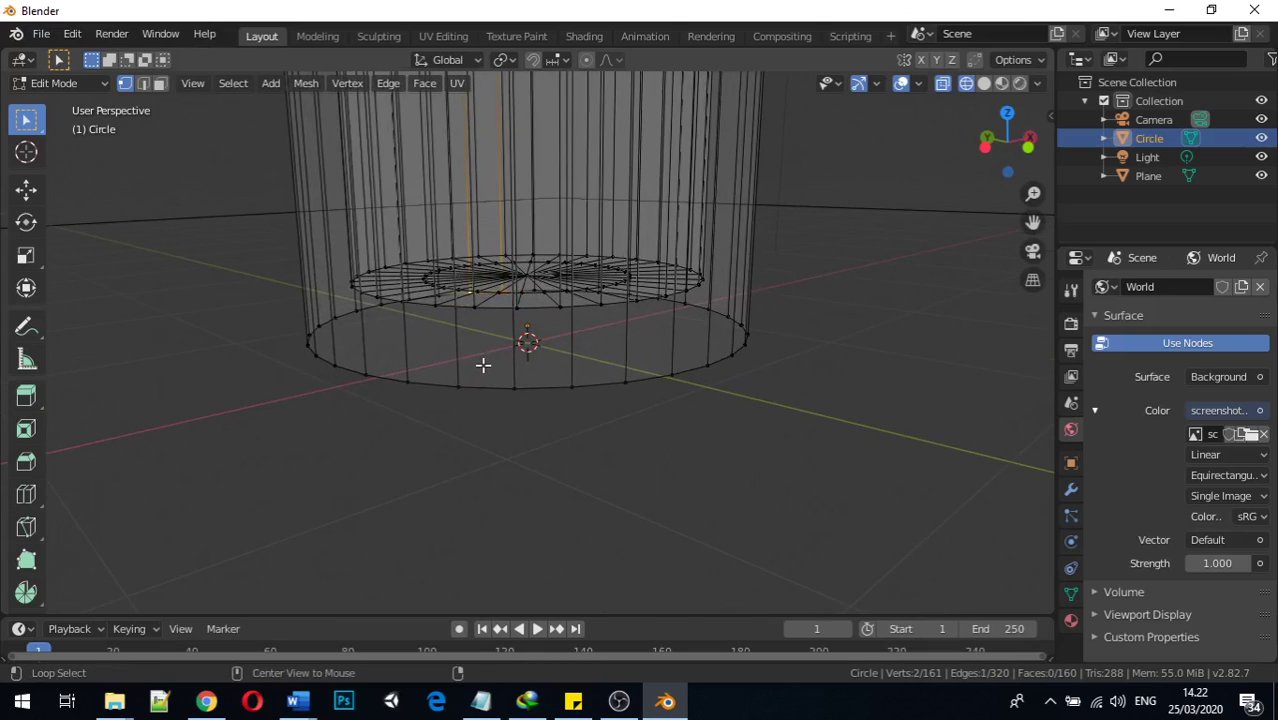
pyautogui.keyDown('alt'); pyautogui.click(480, 385); pyautogui.keyUp('alt')
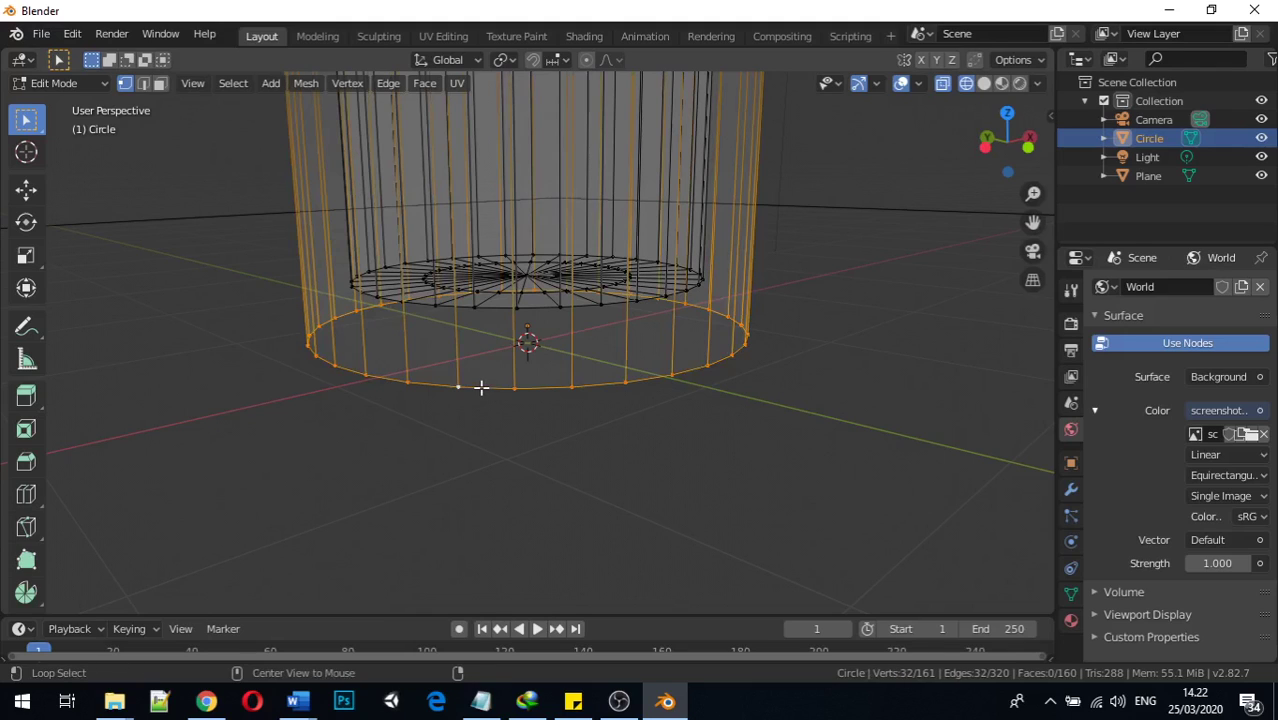
pyautogui.moveTo(481, 387); pyautogui.dragTo(530, 350, button='middle')
pyautogui.press('e')
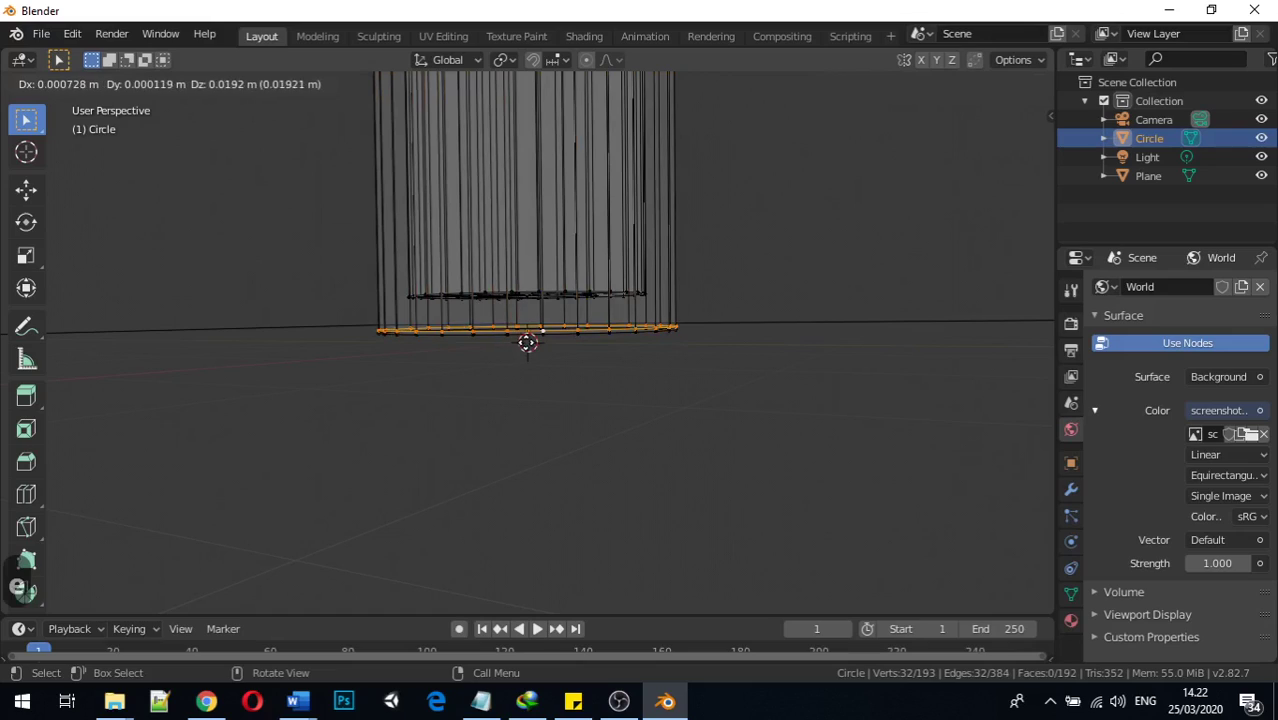
pyautogui.press('s')
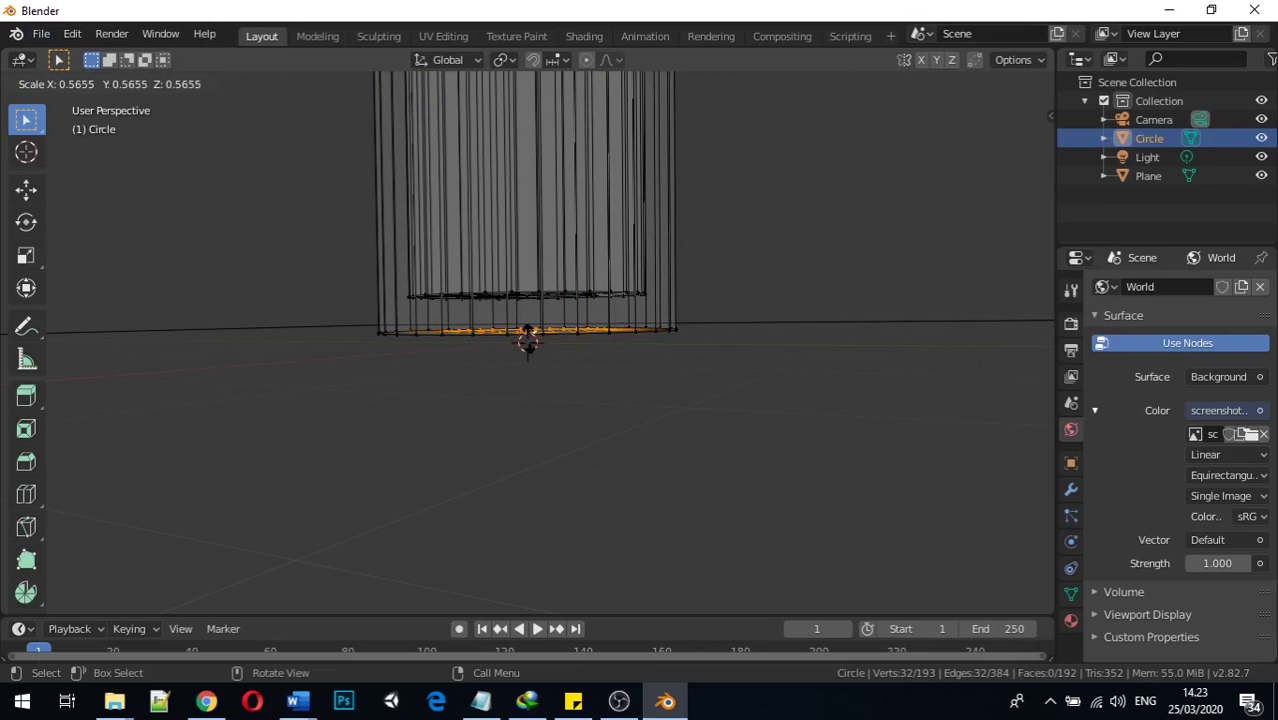
pyautogui.click(528, 338)
# Step: Extrude the new inner ring on the cylinder's underside slightly upward along Z to start a recess
pyautogui.moveTo(528, 337)
pyautogui.mouseDown(button='middle')
pyautogui.moveTo(537, 267)
pyautogui.moveTo(531, 342)
pyautogui.mouseUp(button='middle')
pyautogui.press('e')
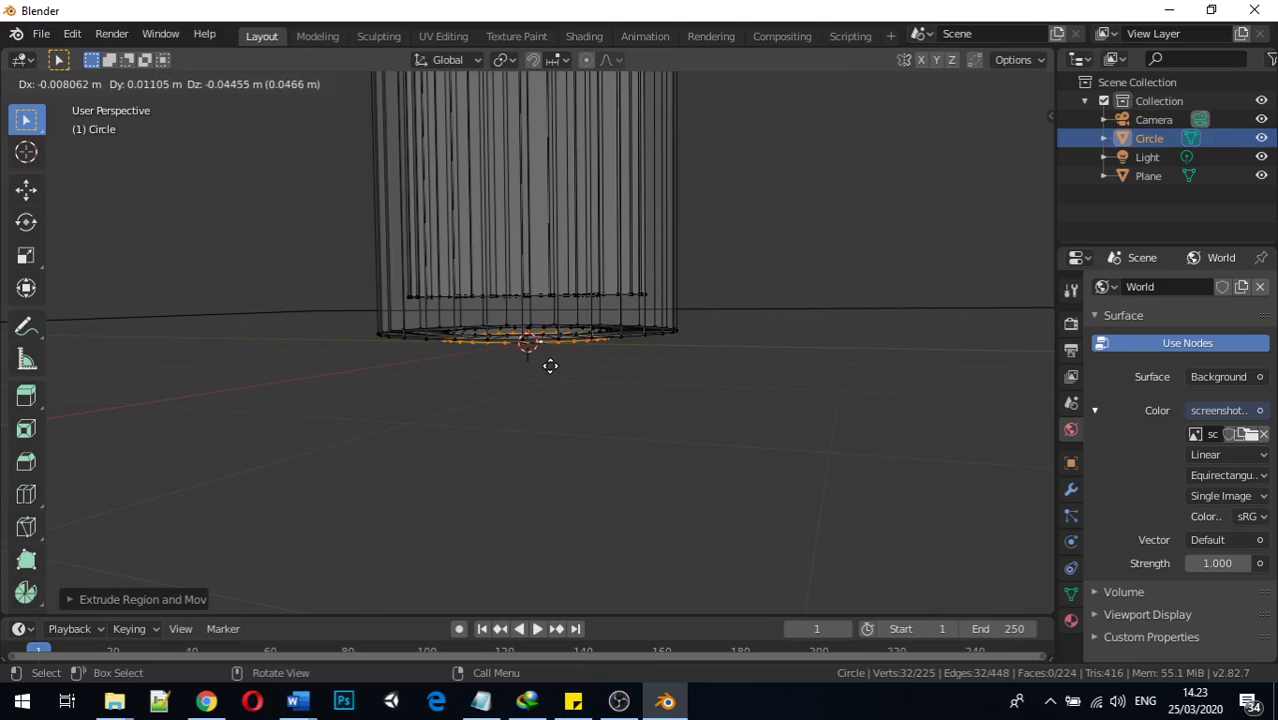
pyautogui.press('z')
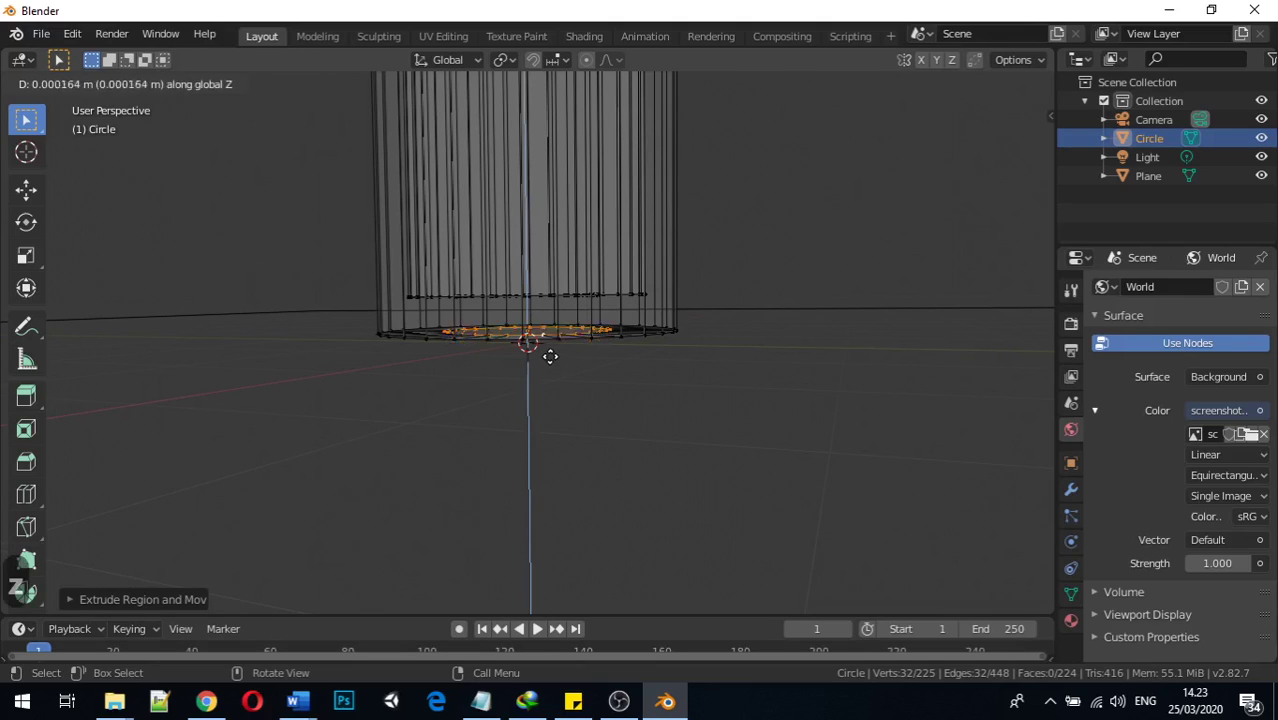
pyautogui.click(550, 352)
pyautogui.moveTo(550, 352); pyautogui.dragTo(553, 368, button='middle')
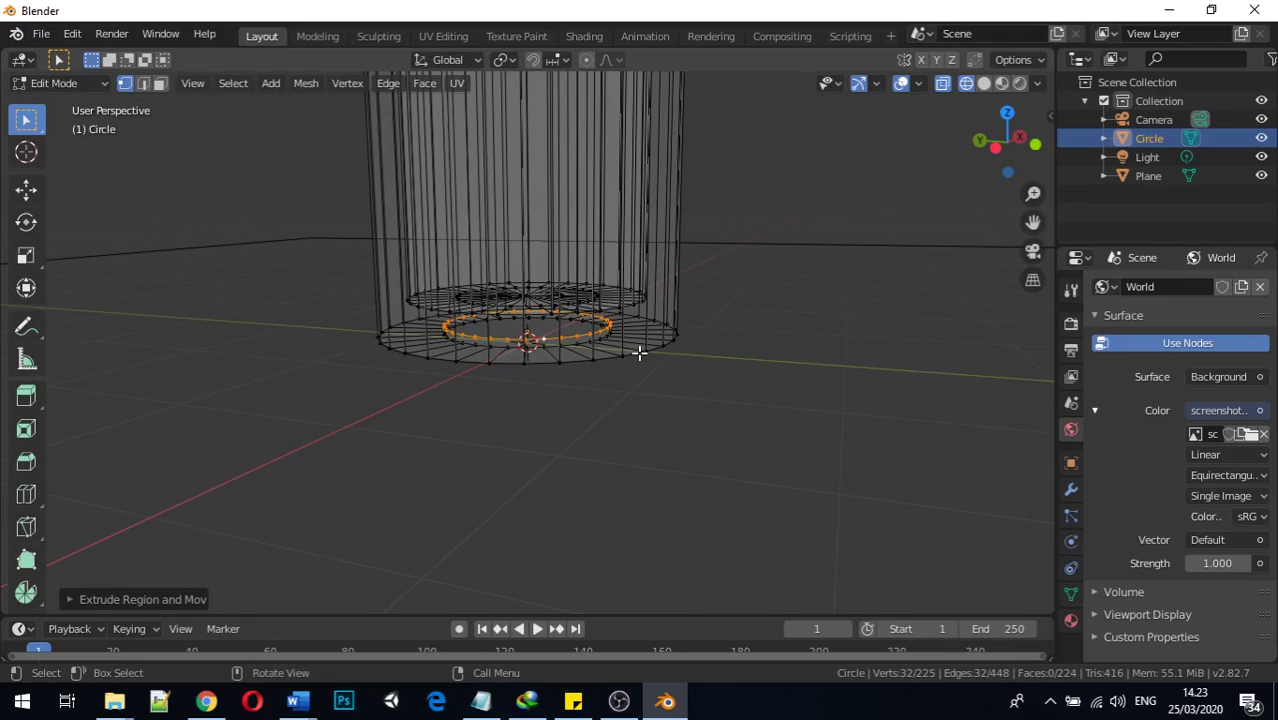
# Step: Scale the underside recess ring inward to about 0.71 and close it by extruding, scaling to 0 and merging the vertices At Center
pyautogui.press('s')
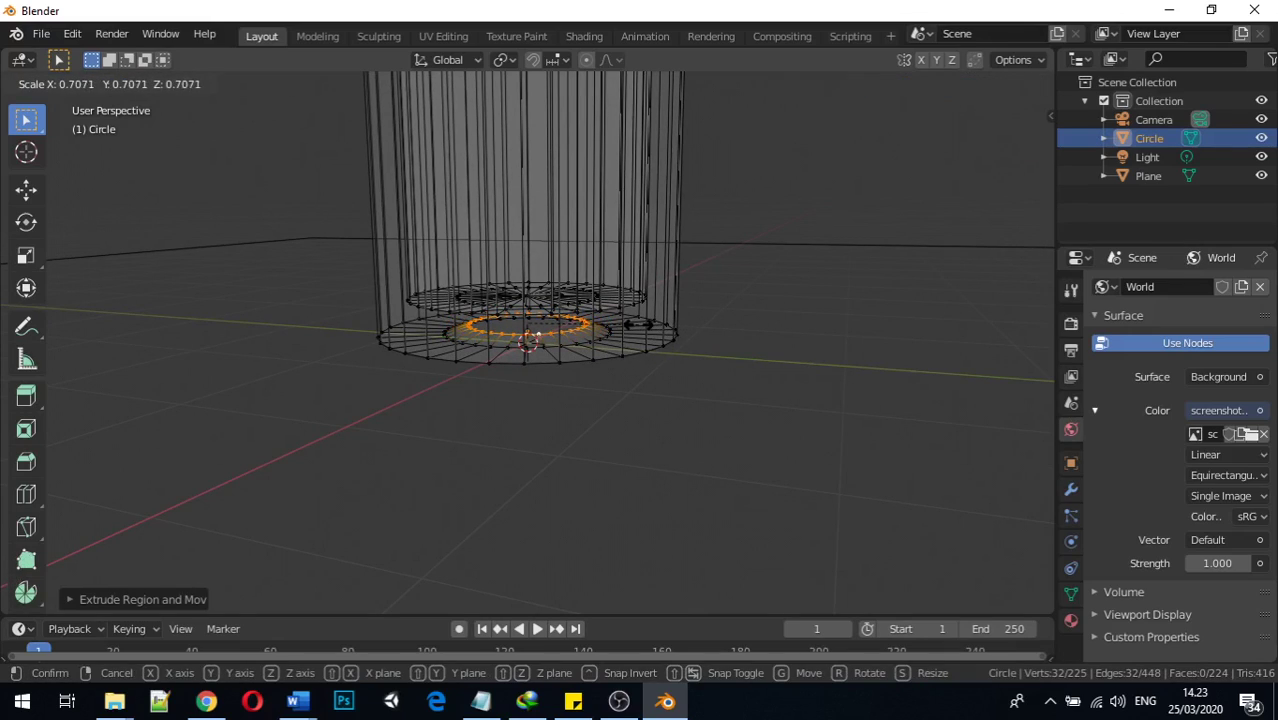
pyautogui.click(669, 340)
pyautogui.press('e')
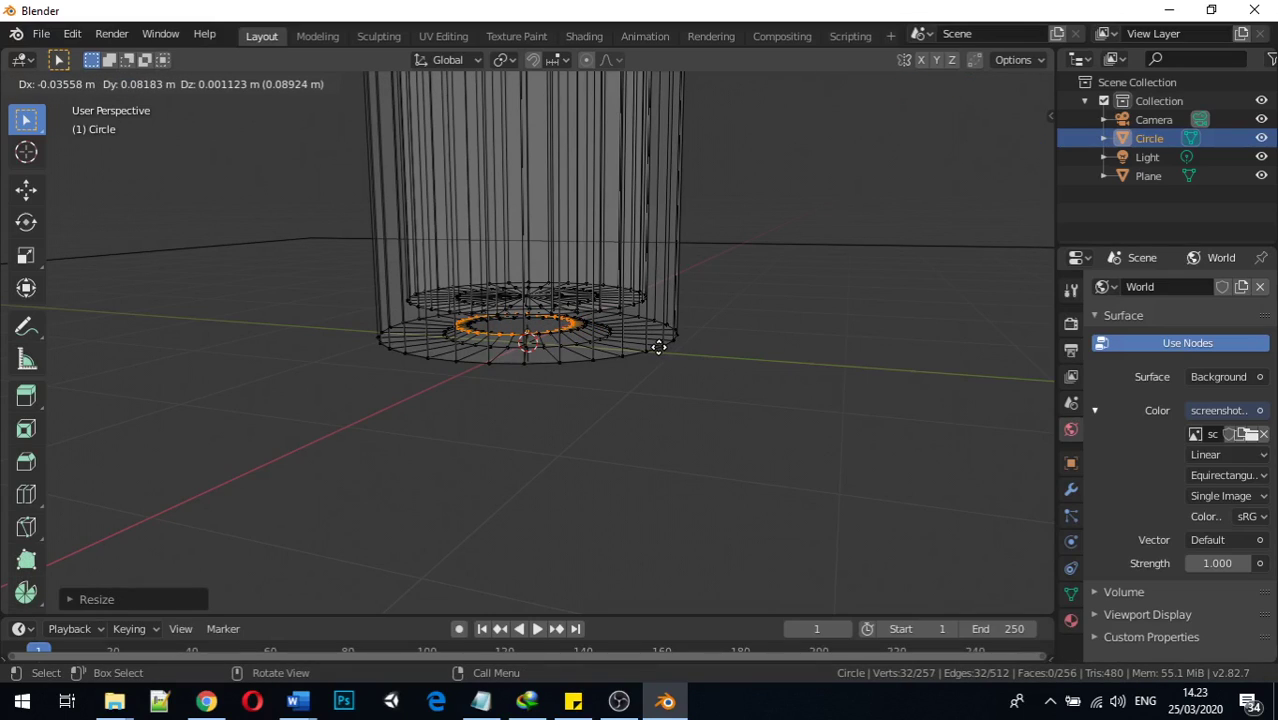
pyautogui.press('s')
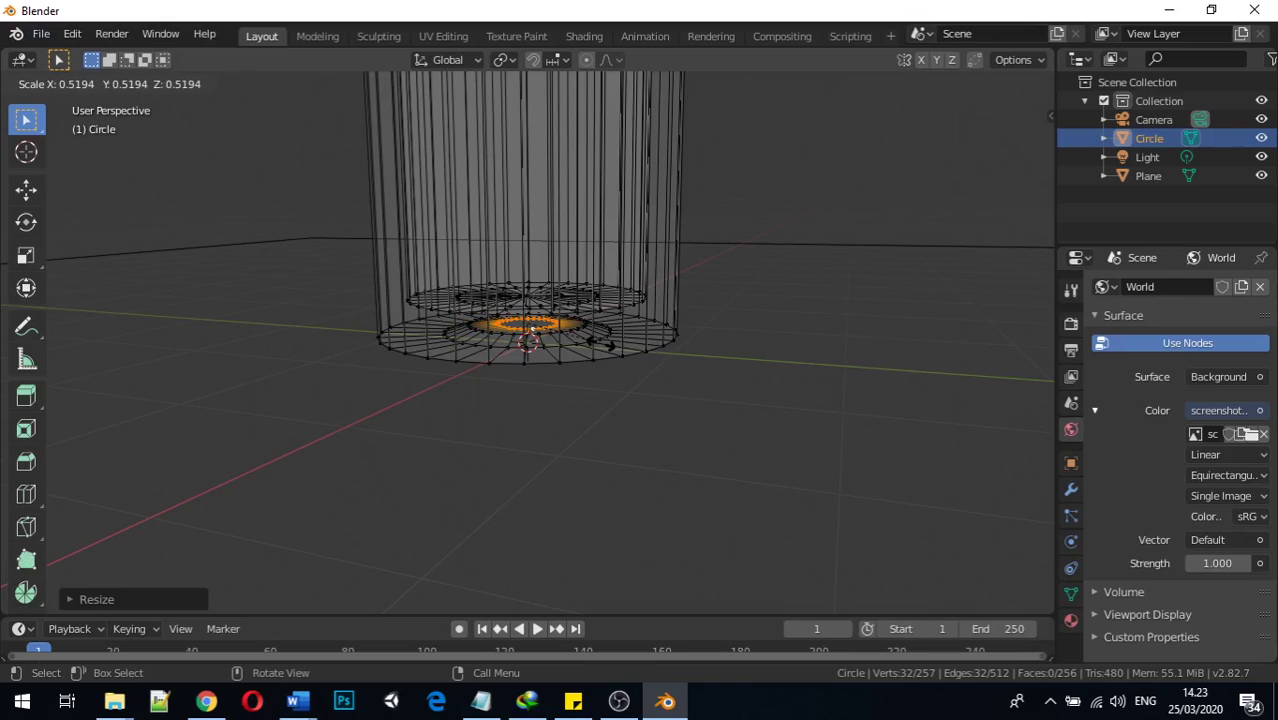
pyautogui.press('0')
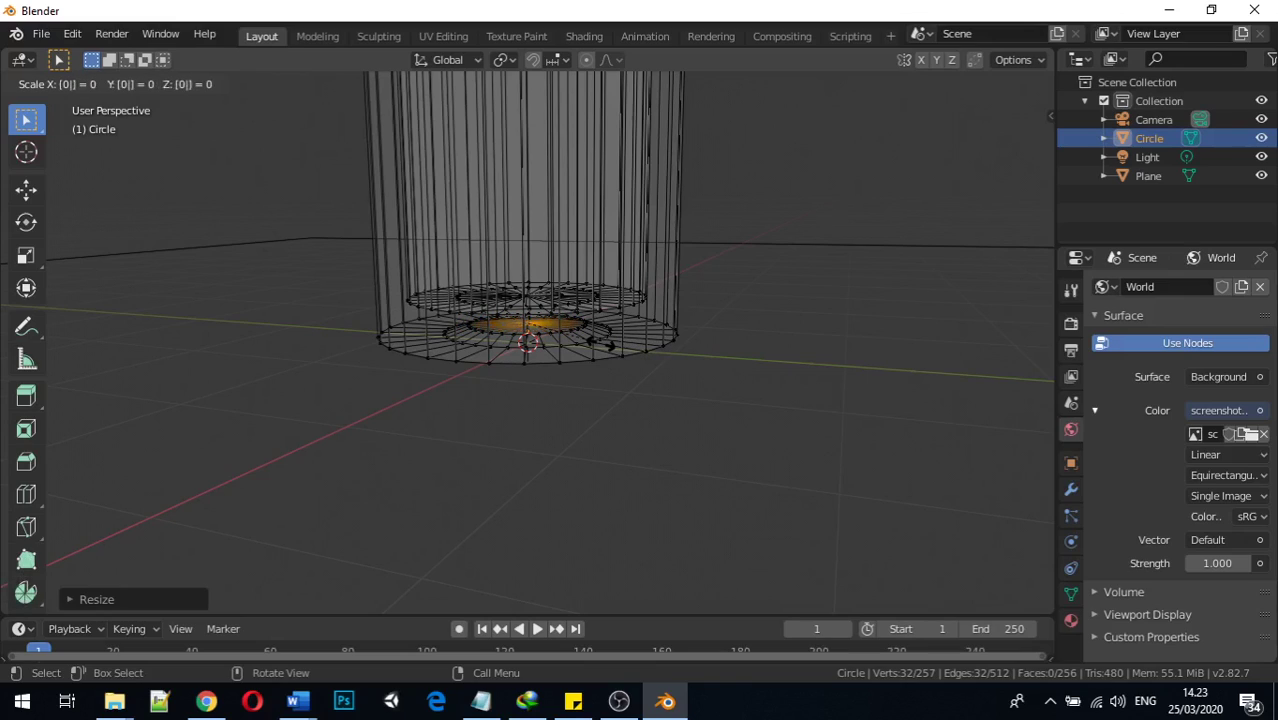
pyautogui.press('Return')
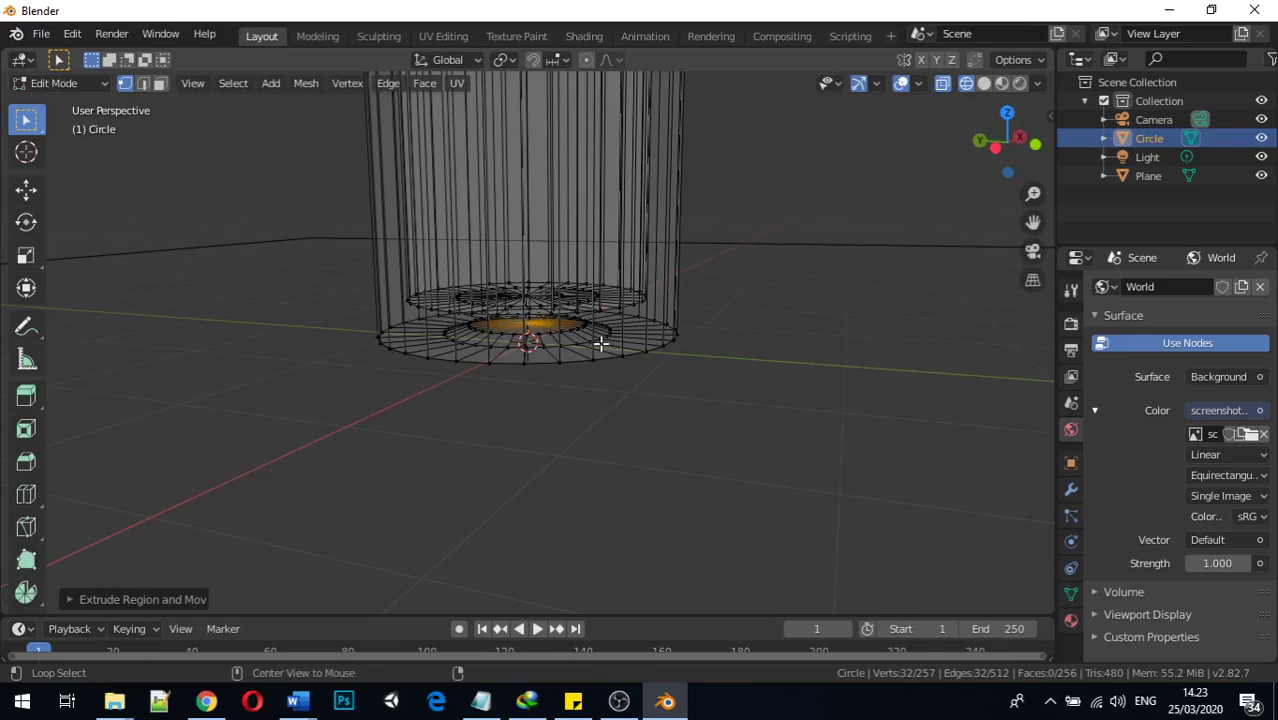
pyautogui.hotkey('alt', 'm')
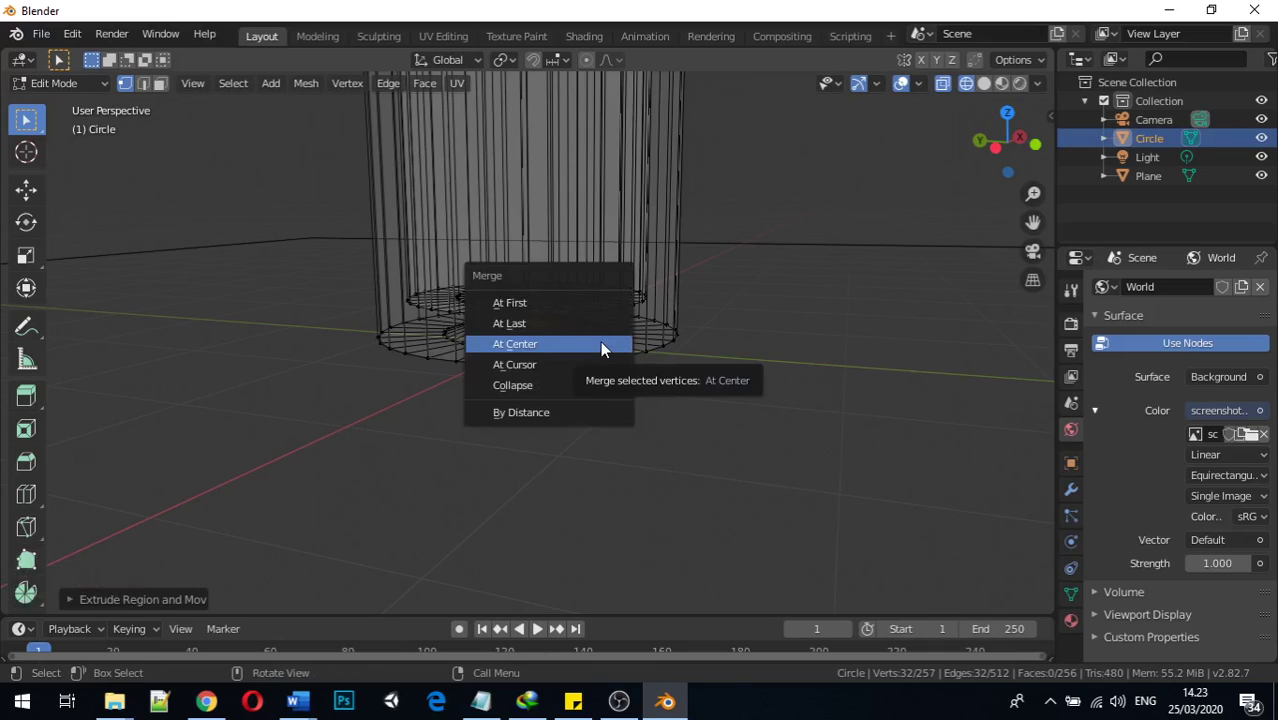
pyautogui.click(600, 343)
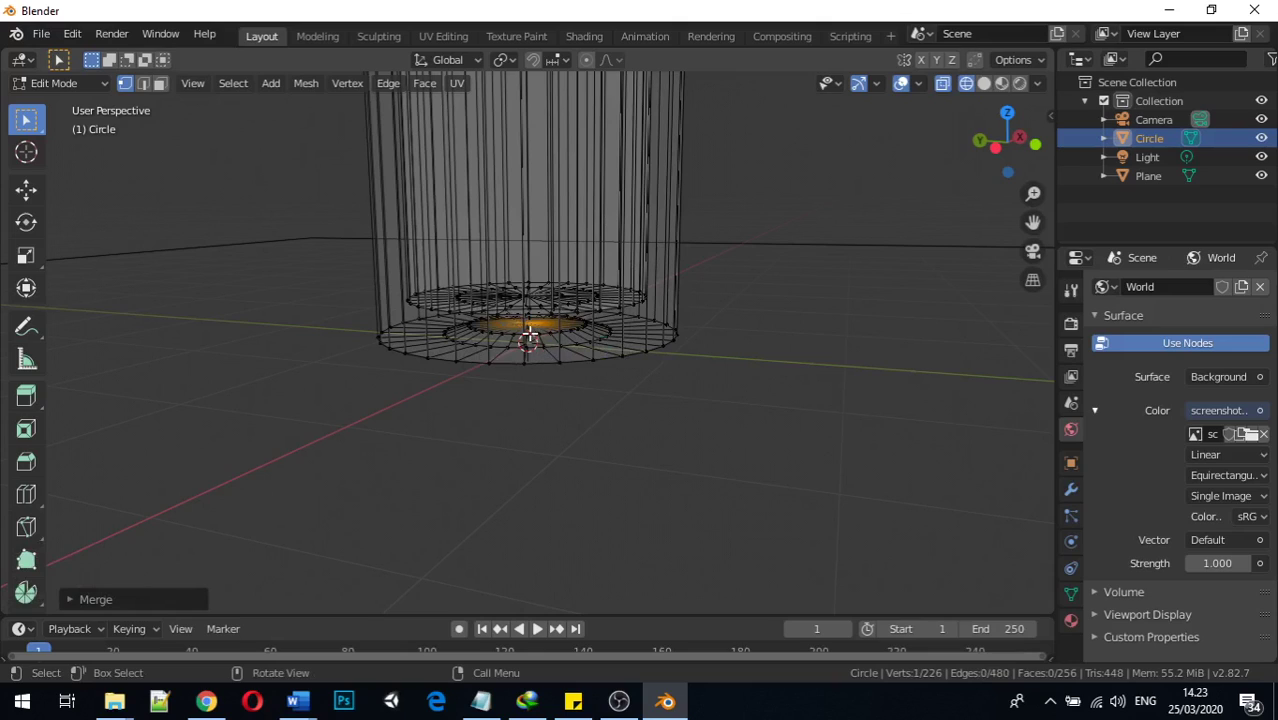
# Step: Inspect the whole glass in Object Mode with wireframe shading, from the side and from above
pyautogui.scroll(-2, 532, 322)
pyautogui.scroll(-2, 520, 300)
pyautogui.scroll(-3, 511, 277)
pyautogui.scroll(3, 511, 277)
pyautogui.scroll(2, 510, 274)
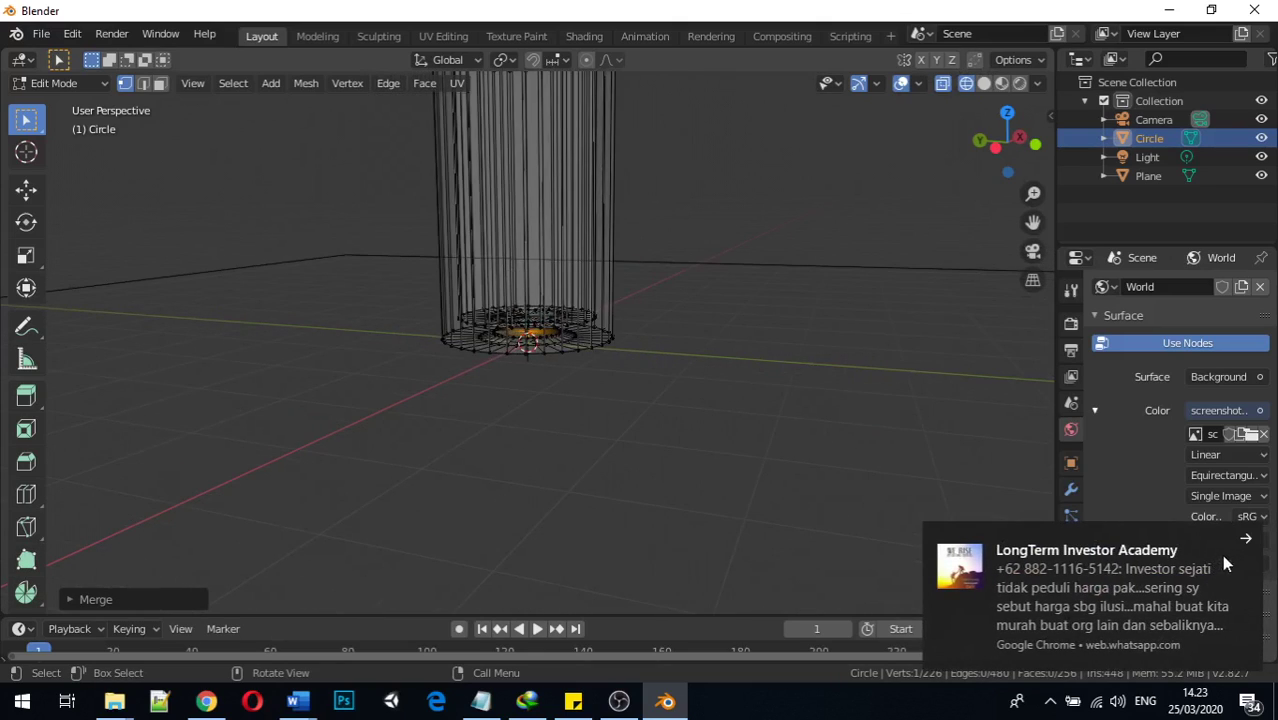
pyautogui.click(1245, 539)
pyautogui.scroll(-3, 613, 271)
pyautogui.scroll(2, 495, 210)
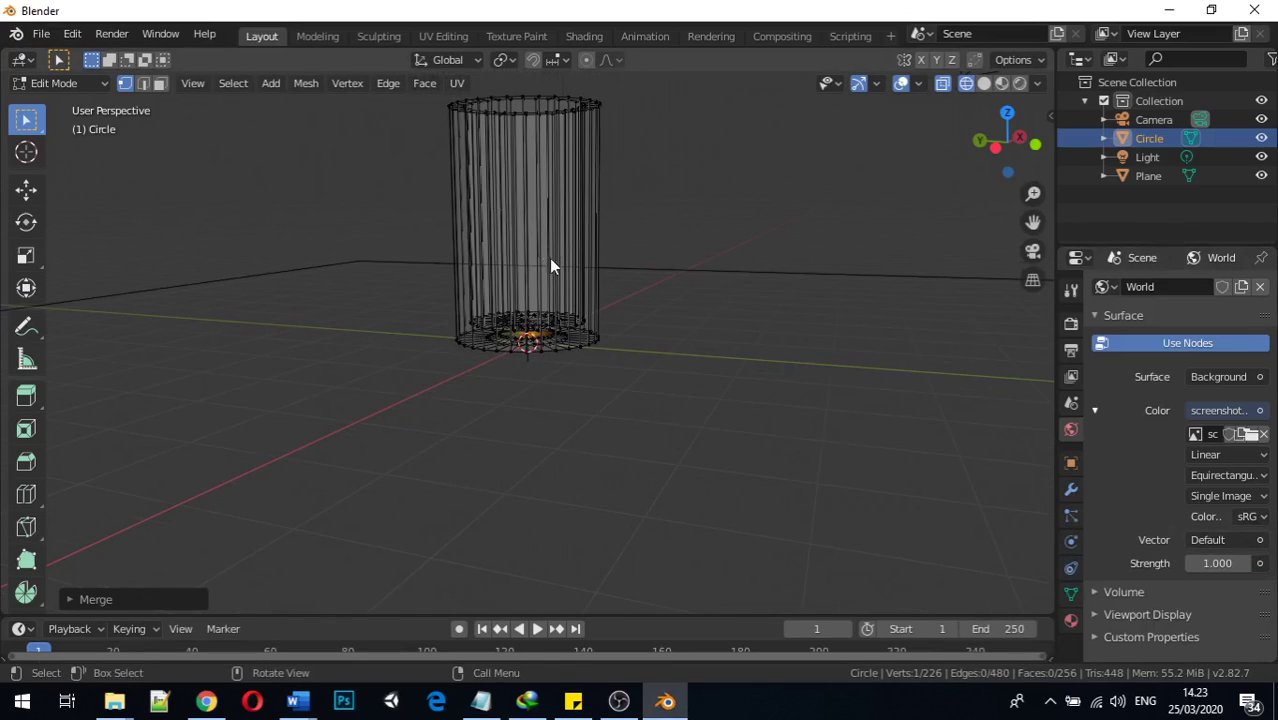
pyautogui.press('Tab')
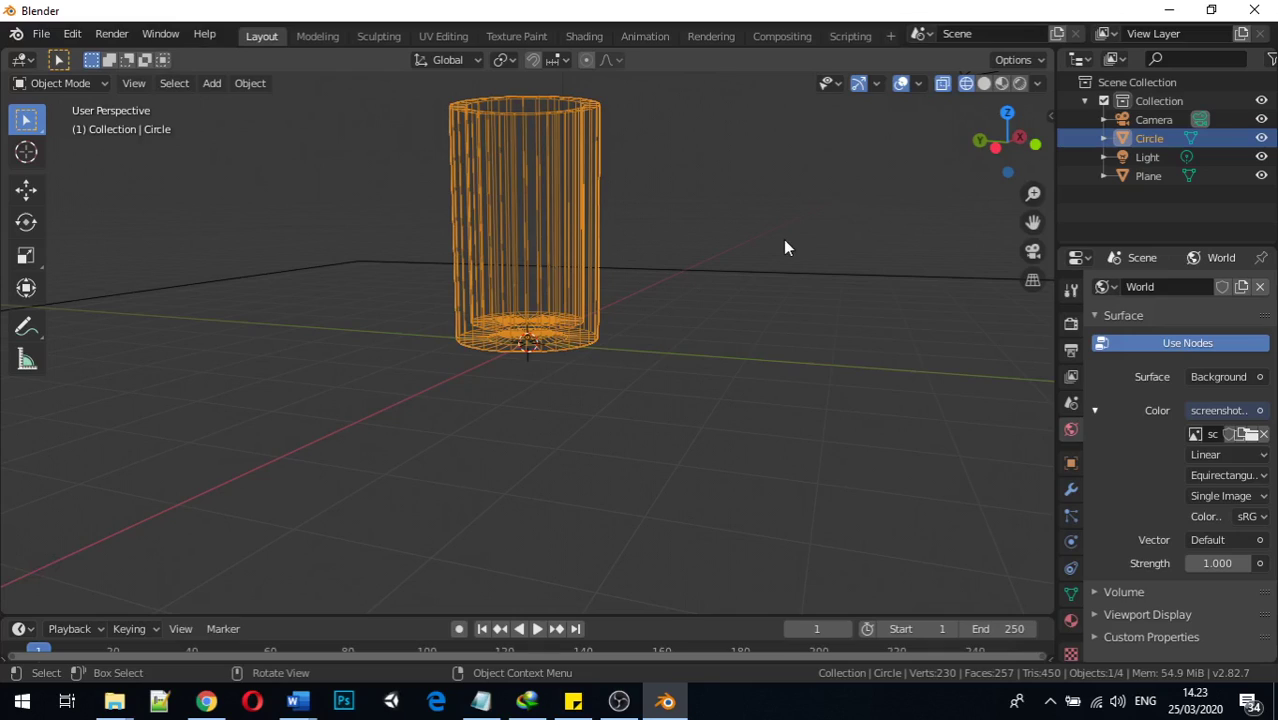
pyautogui.press('z')
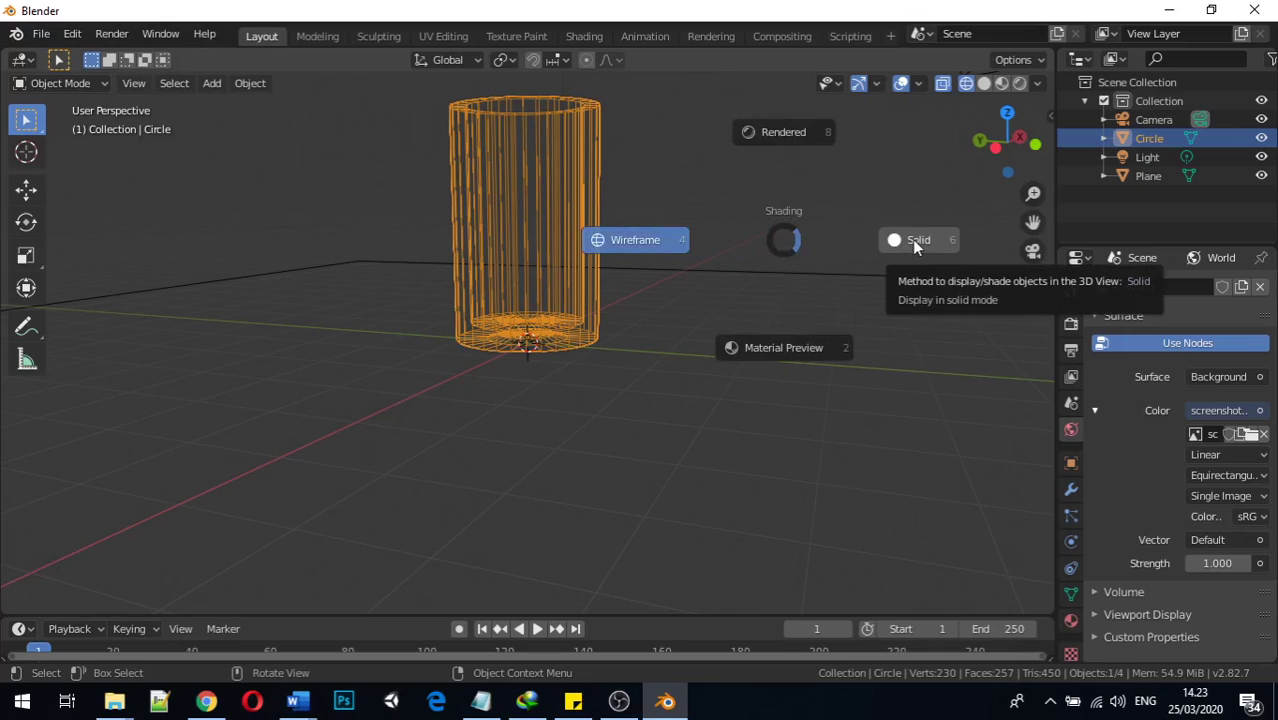
pyautogui.click(632, 242)
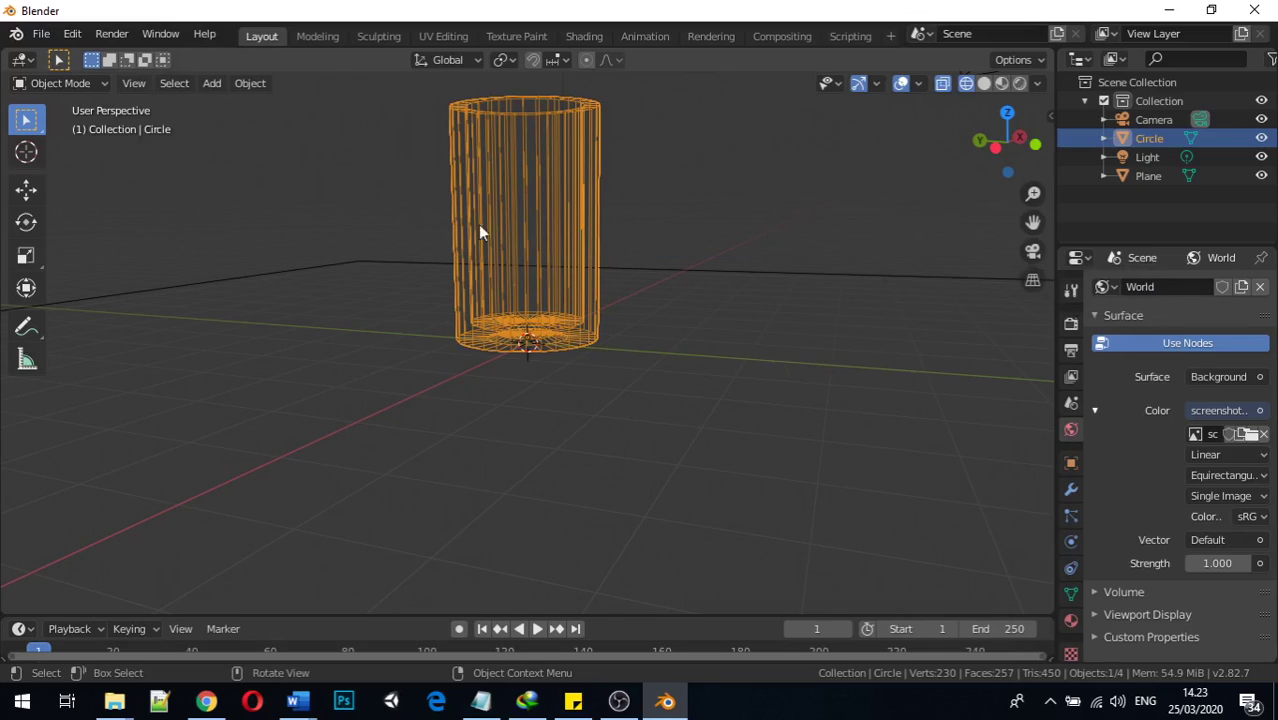
pyautogui.click(660, 256)
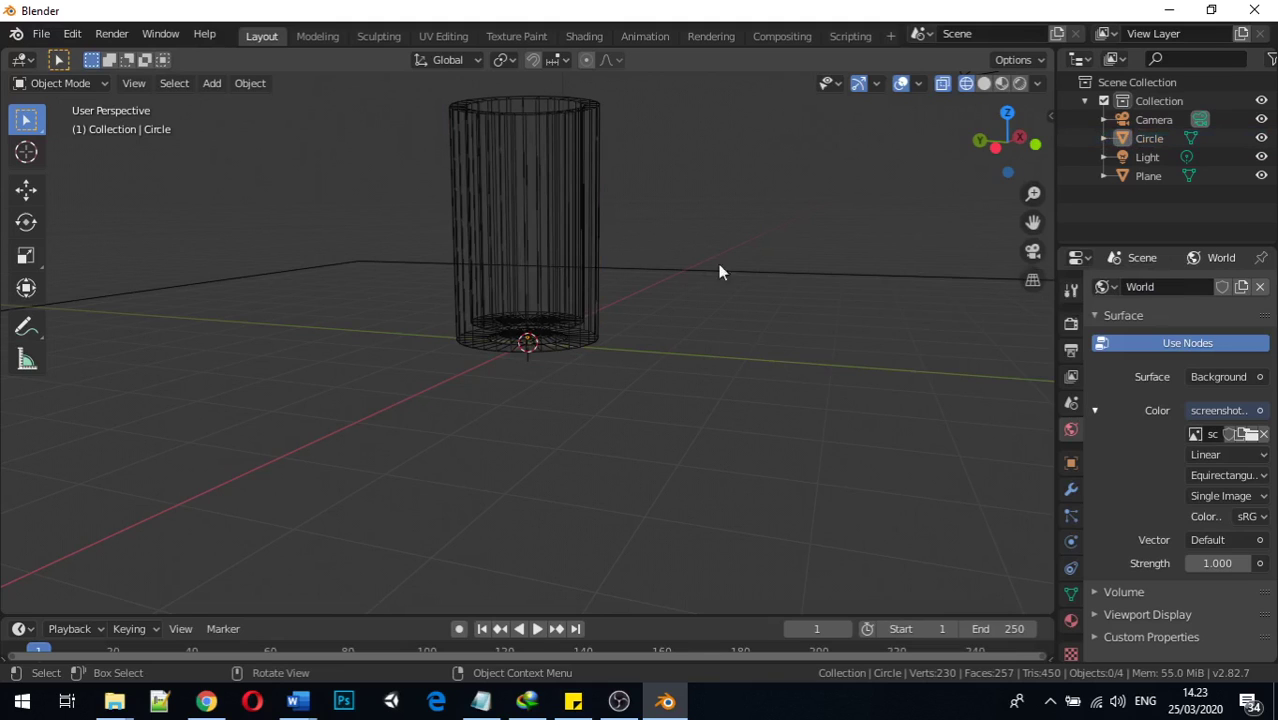
pyautogui.scroll(1, 607, 241)
pyautogui.moveTo(607, 241); pyautogui.dragTo(576, 228, button='middle')
pyautogui.moveTo(590, 271); pyautogui.dragTo(617, 340, button='middle')
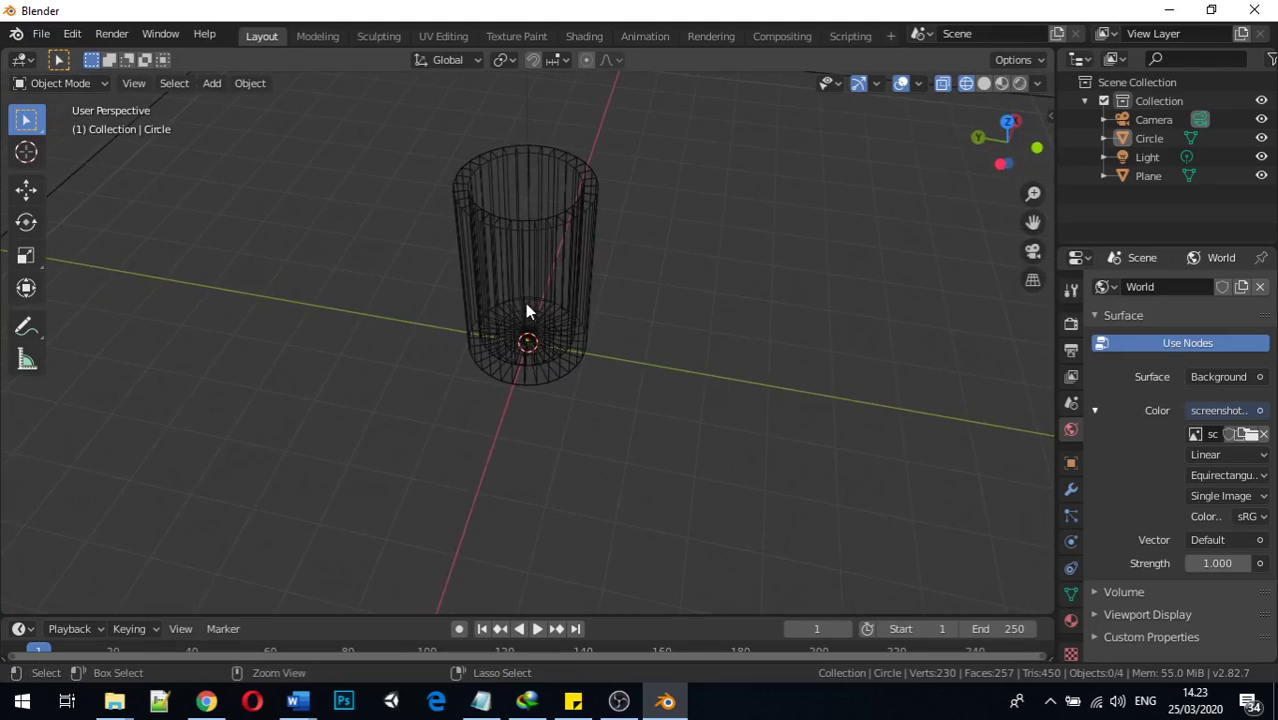
# Step: Add four evenly spaced horizontal loop cuts around the glass's outer wall in Edit Mode, leaving them unslid
pyautogui.hotkey('ctrl', 'r')
pyautogui.click(501, 280)
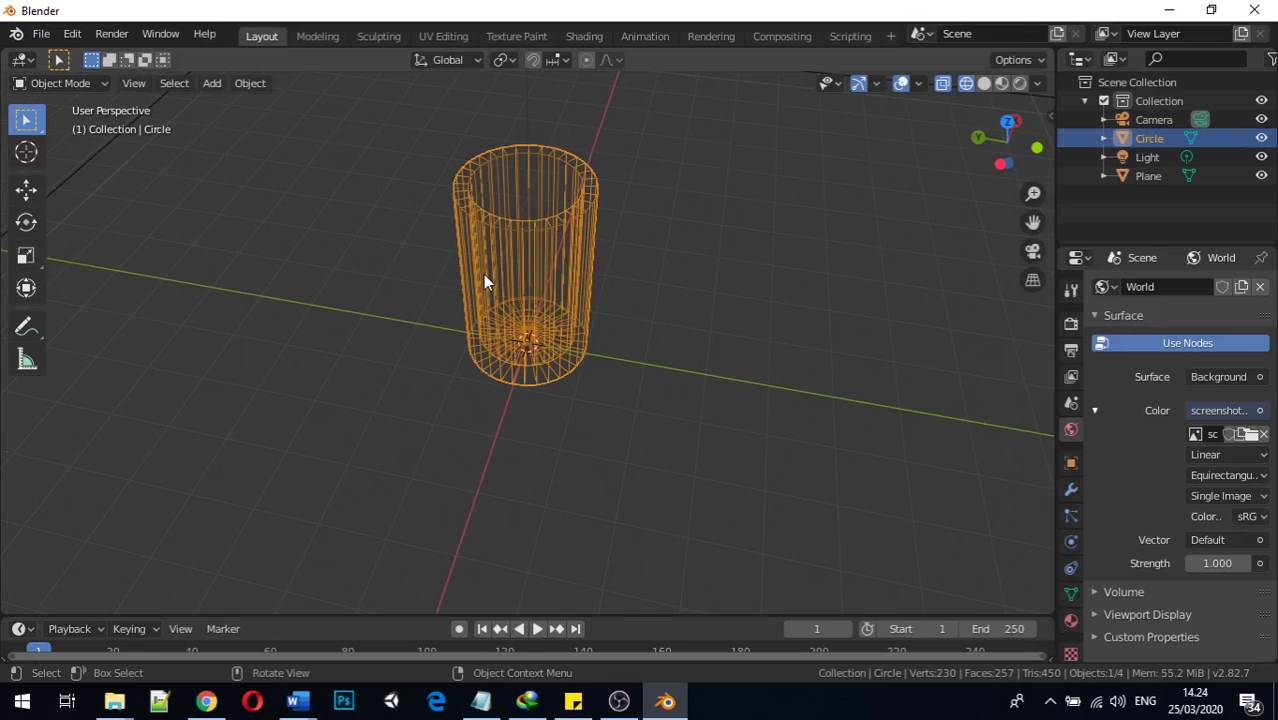
pyautogui.press('Tab')
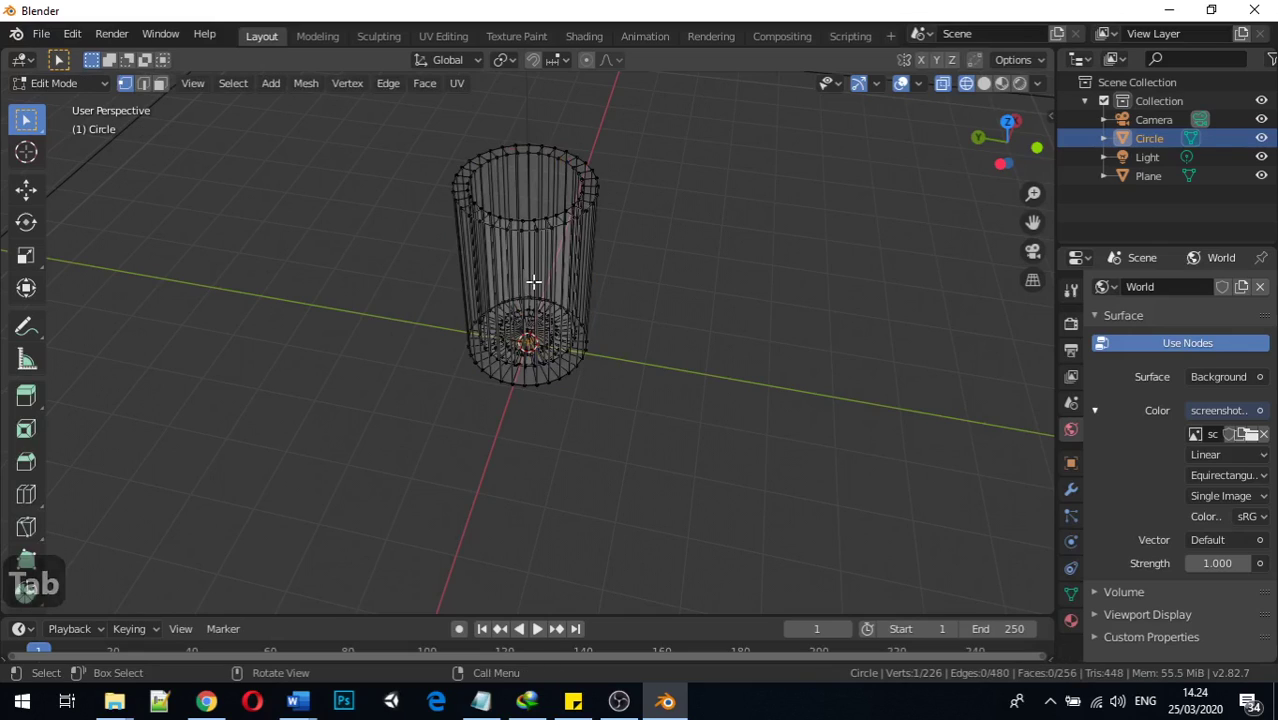
pyautogui.hotkey('ctrl', 'r')
pyautogui.scroll(3, 531, 288)
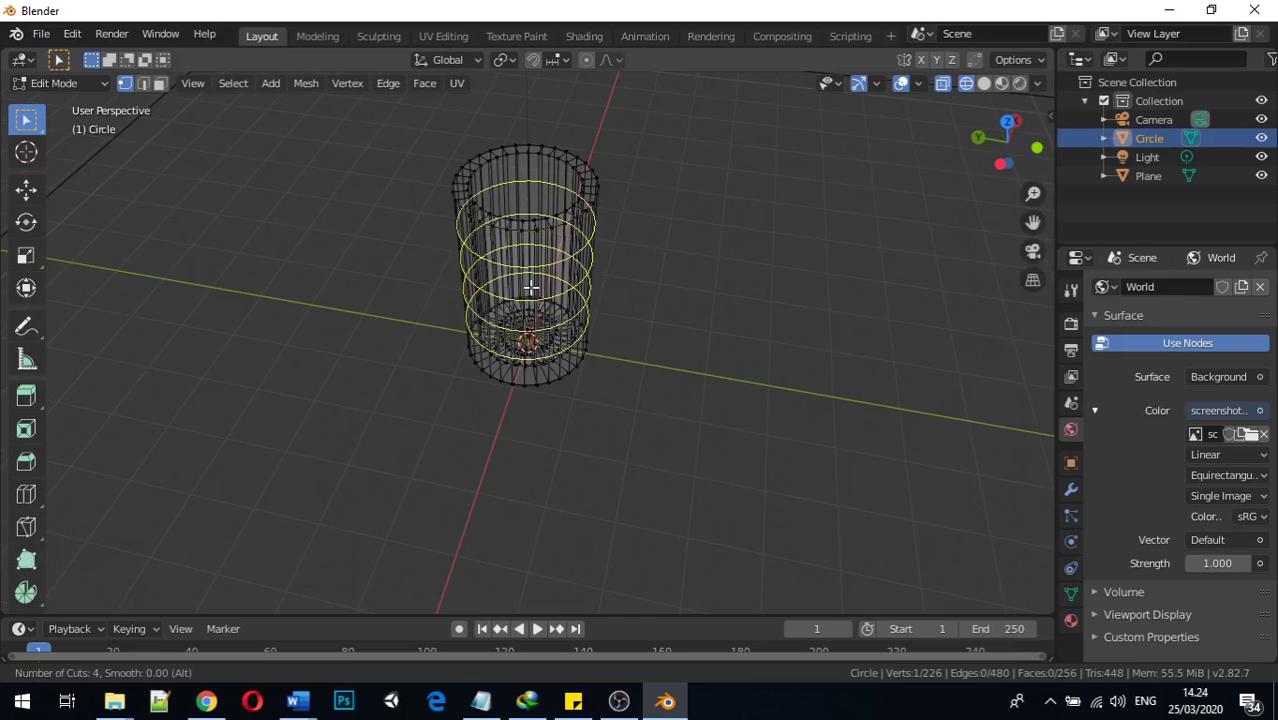
pyautogui.click(531, 288)
pyautogui.rightClick(531, 288)
pyautogui.moveTo(535, 291); pyautogui.dragTo(527, 207, button='middle')
pyautogui.click(524, 196)
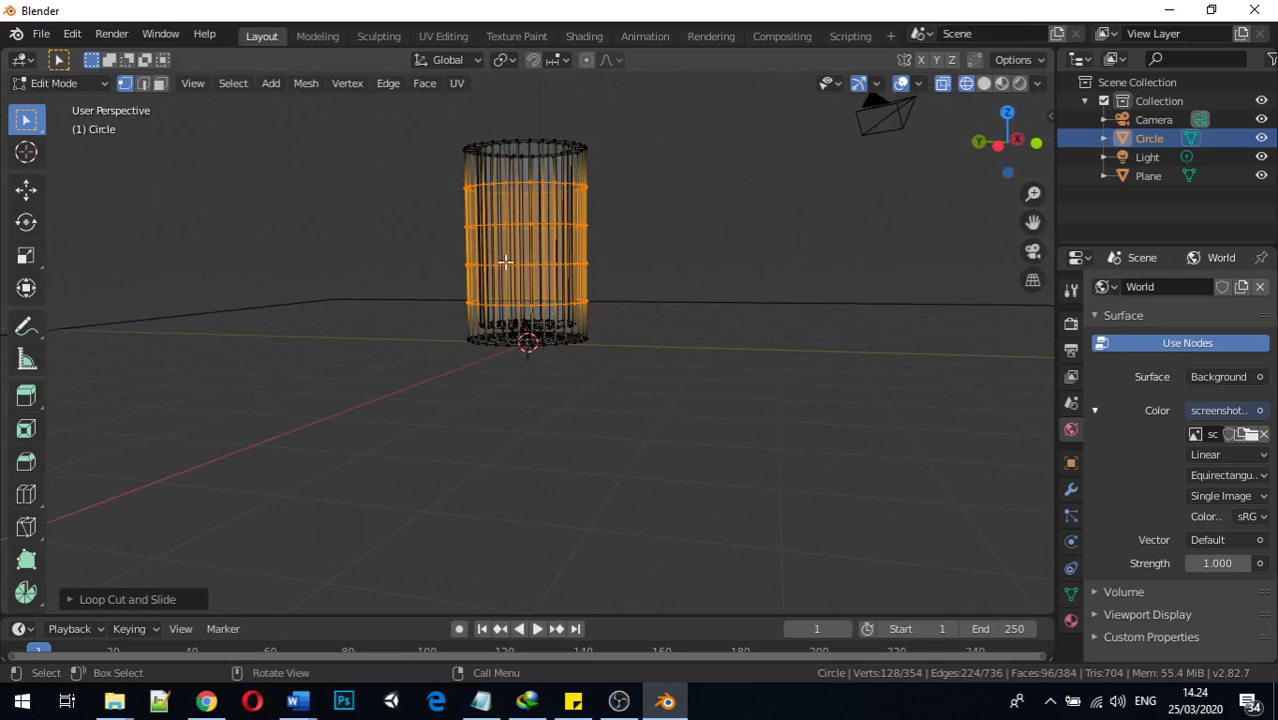
# Step: Select the lowest of the new edge loops on the outer wall and scale it outward to about 1.08
pyautogui.click(528, 306)
pyautogui.keyDown('alt'); pyautogui.click(524, 310); pyautogui.keyUp('alt')
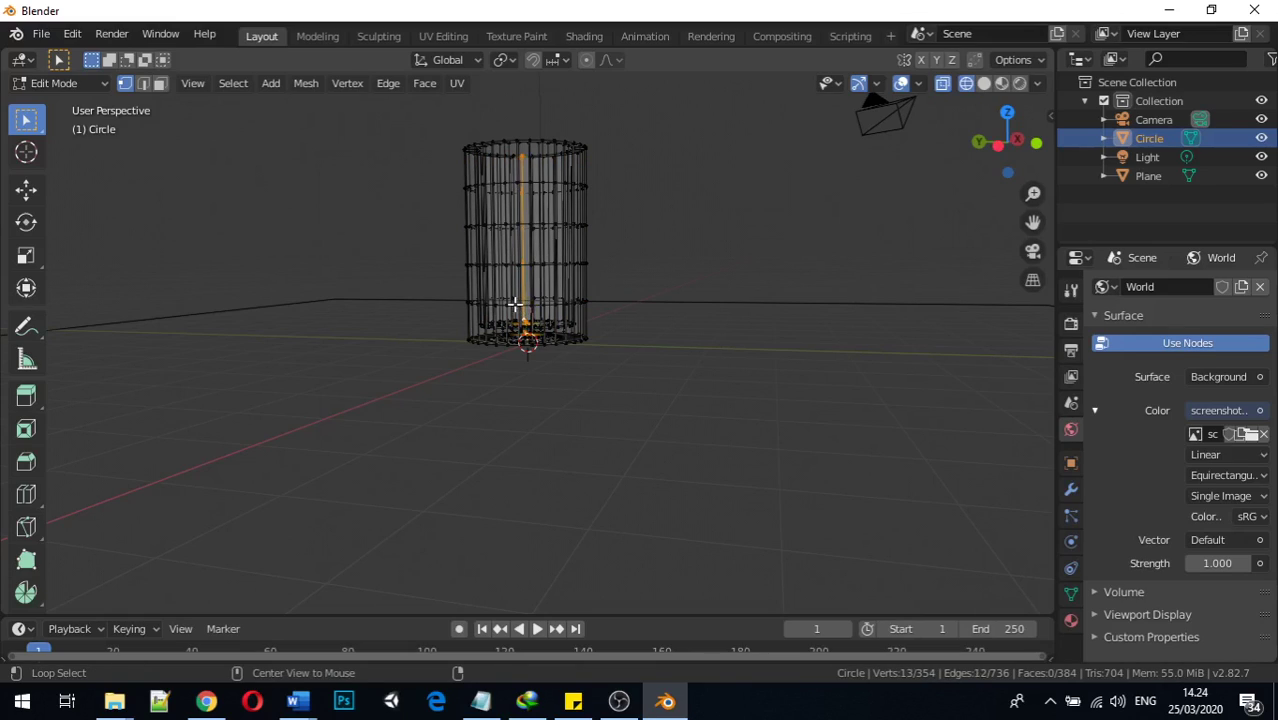
pyautogui.keyDown('alt'); pyautogui.click(515, 304); pyautogui.keyUp('alt')
pyautogui.press('s')
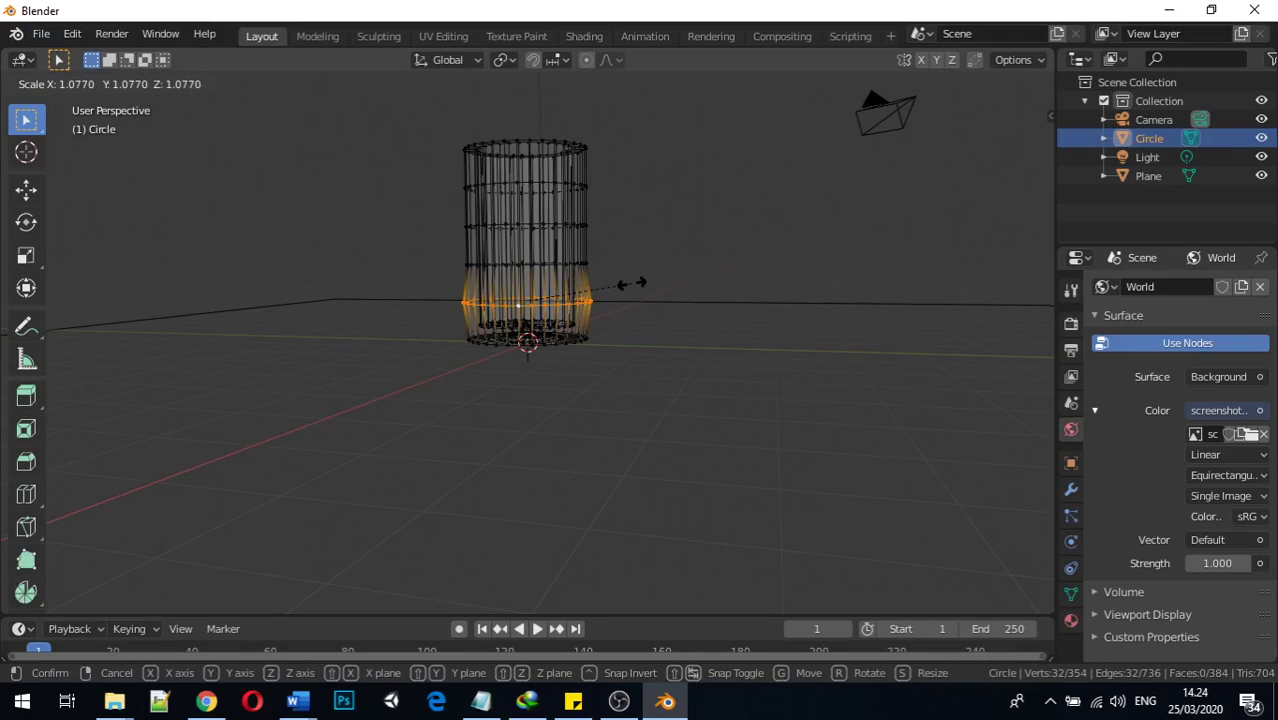
pyautogui.click(630, 284)
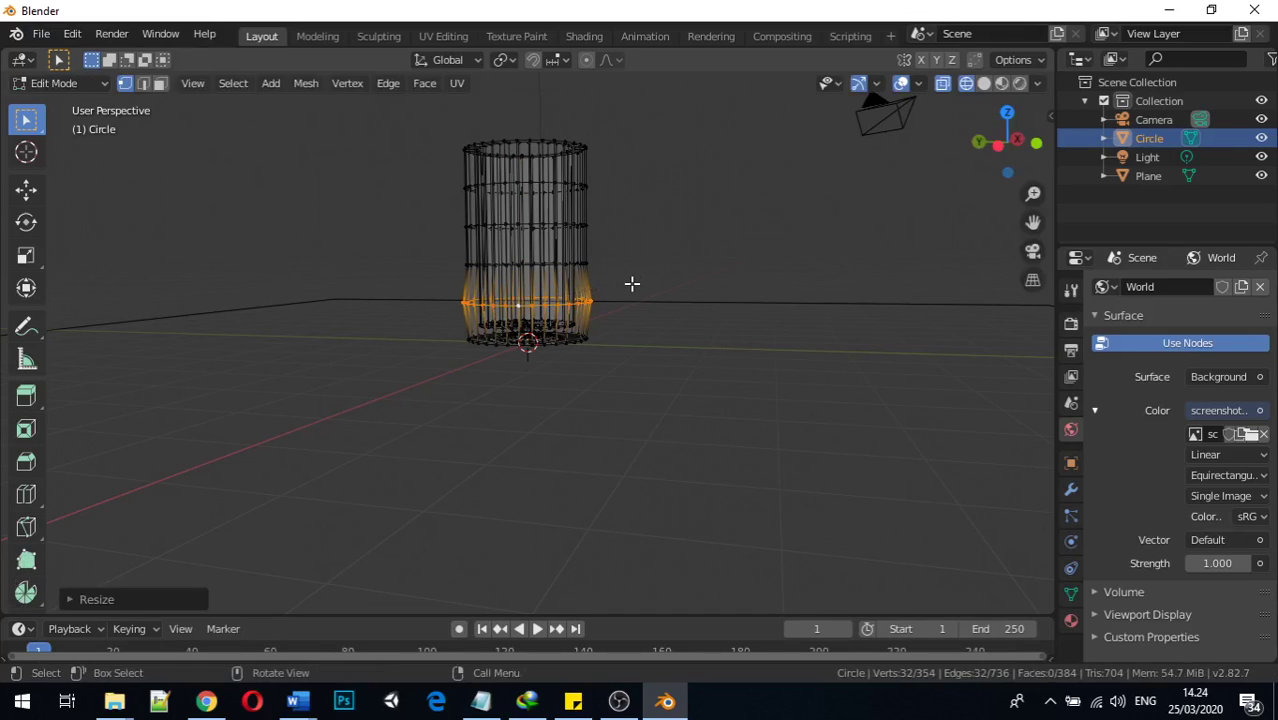
# Step: Select the second cut loop from the bottom of the outer wall and scale it outward to about 1.20
pyautogui.keyDown('shift'); pyautogui.click(528, 263); pyautogui.keyUp('shift')
pyautogui.click(544, 265)
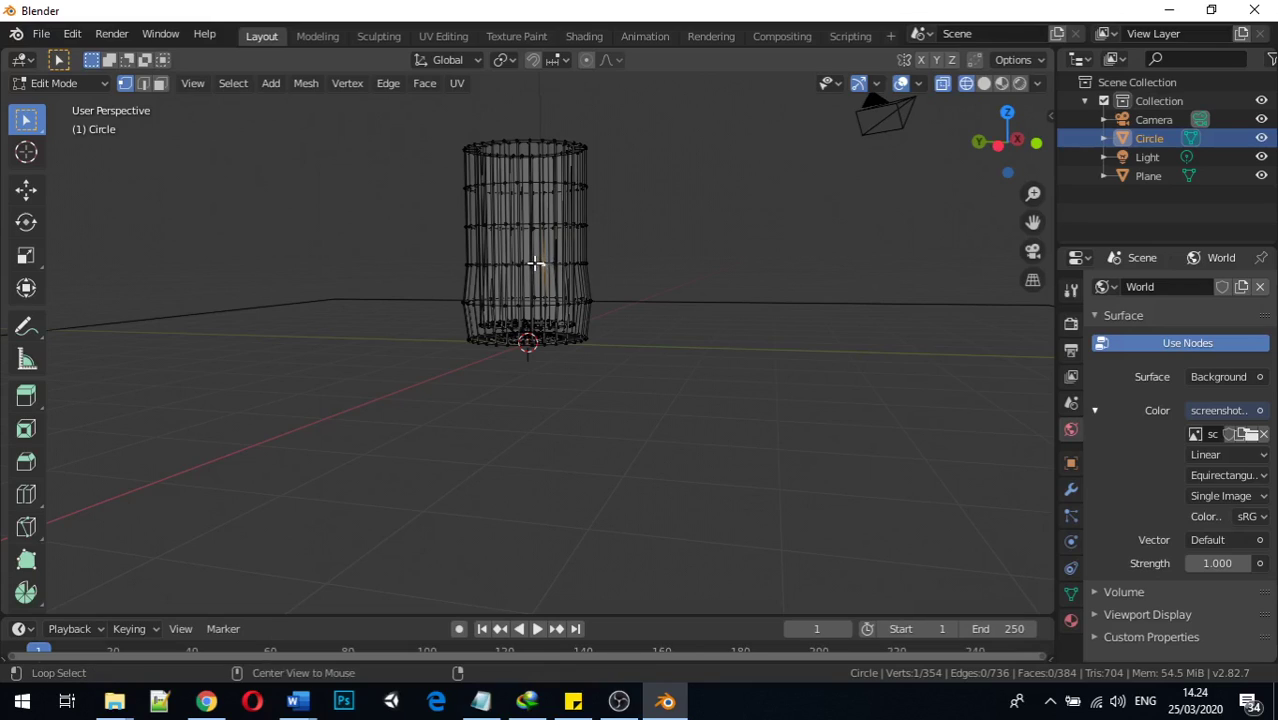
pyautogui.keyDown('alt'); pyautogui.click(535, 263); pyautogui.keyUp('alt')
pyautogui.press('s')
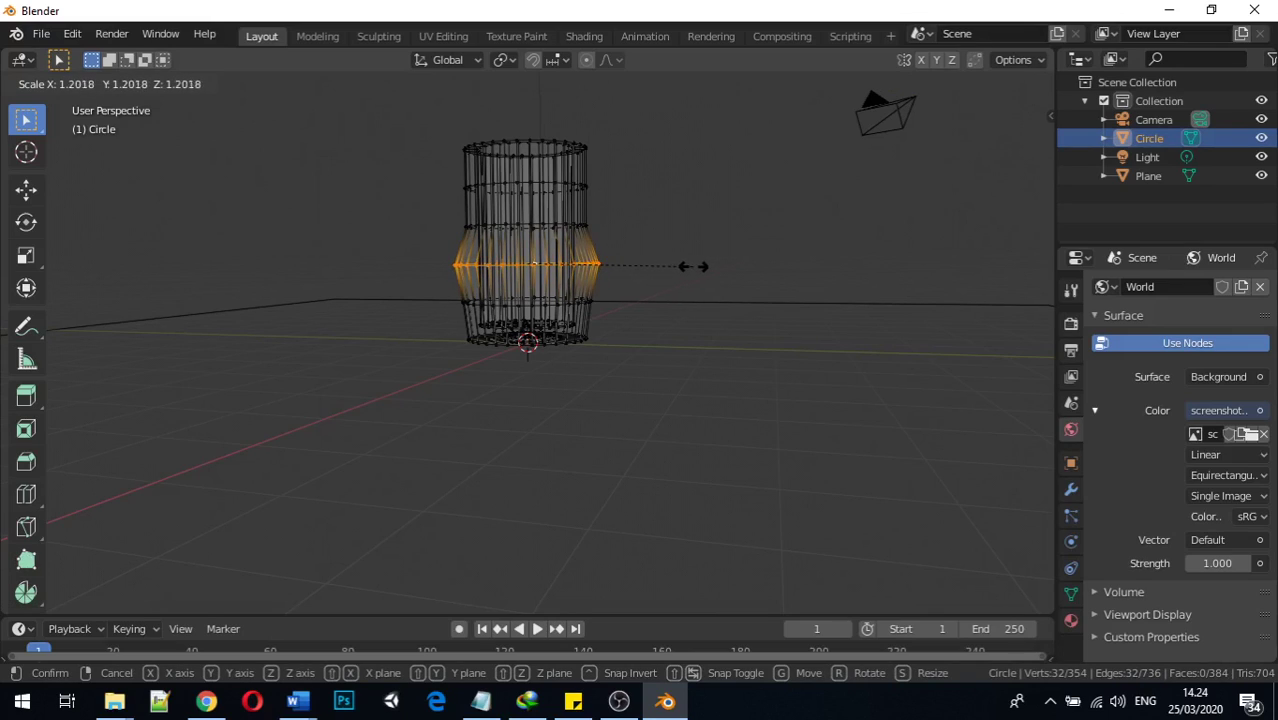
pyautogui.click(690, 266)
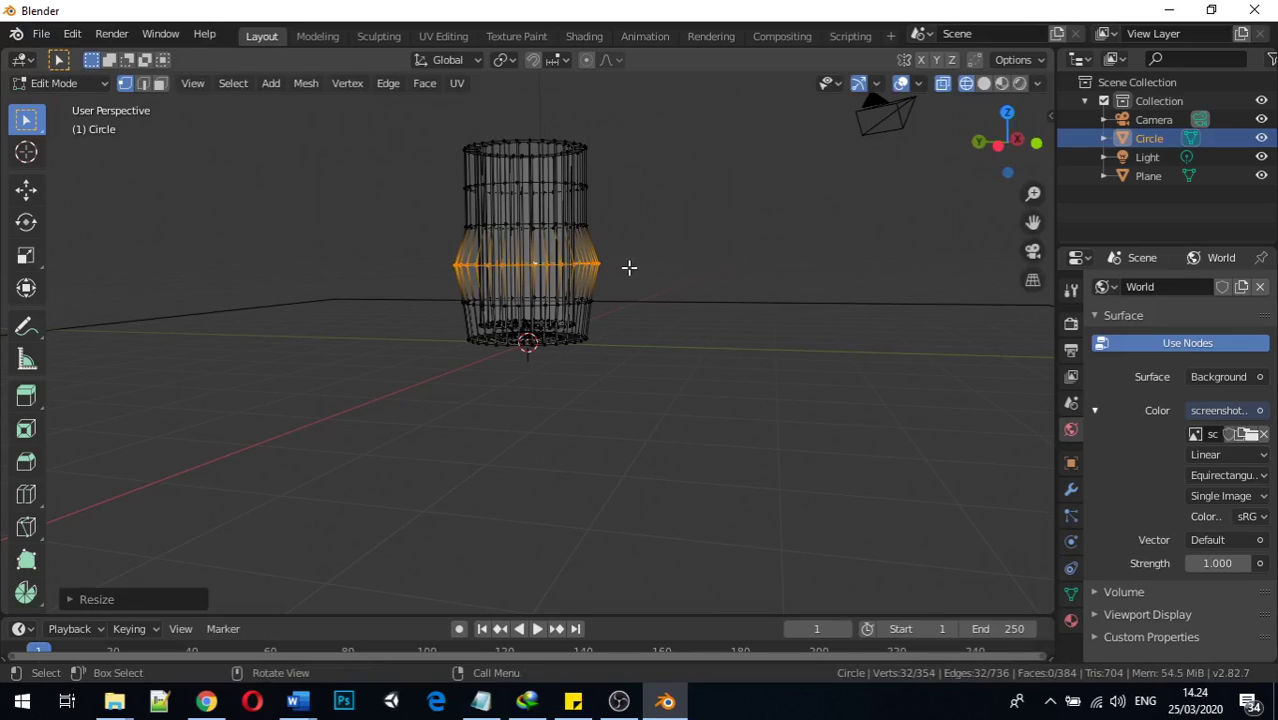
# Step: Scale the lowest cut loop outward by another 1.05 or so, and the third loop from the bottom to about 1.19
pyautogui.keyDown('alt'); pyautogui.click(545, 305); pyautogui.keyUp('alt')
pyautogui.press('s')
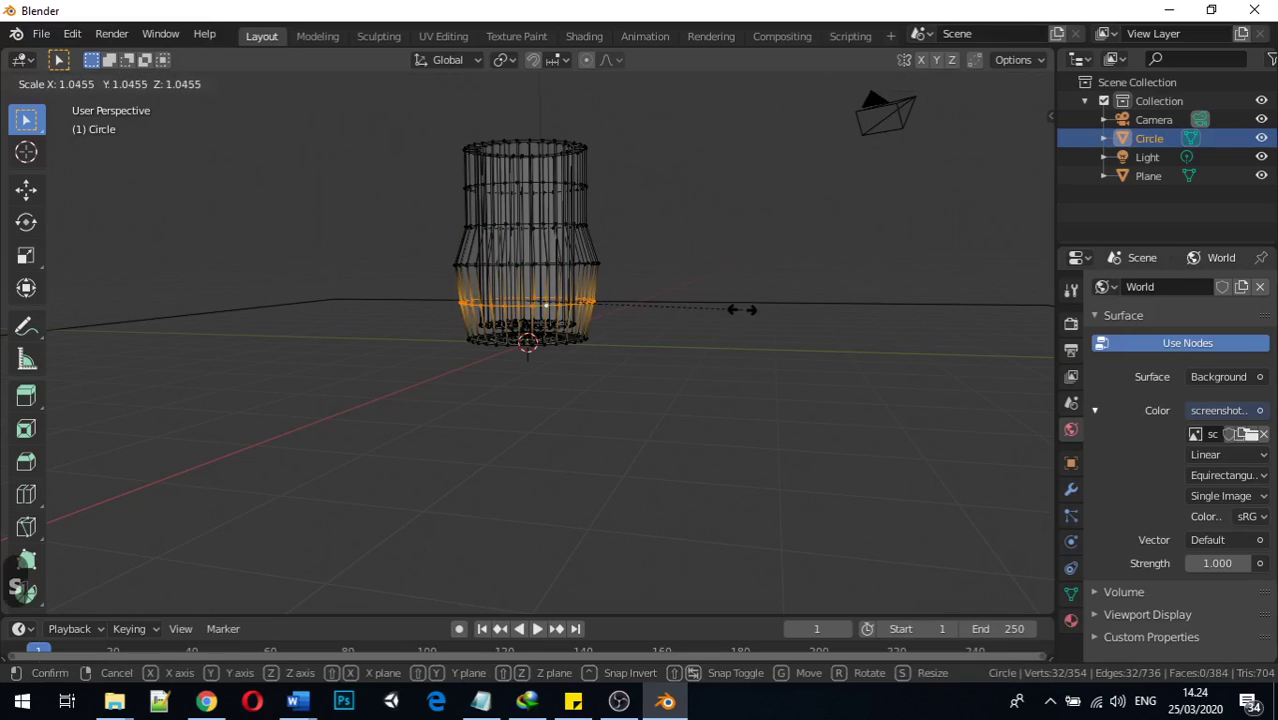
pyautogui.click(745, 310)
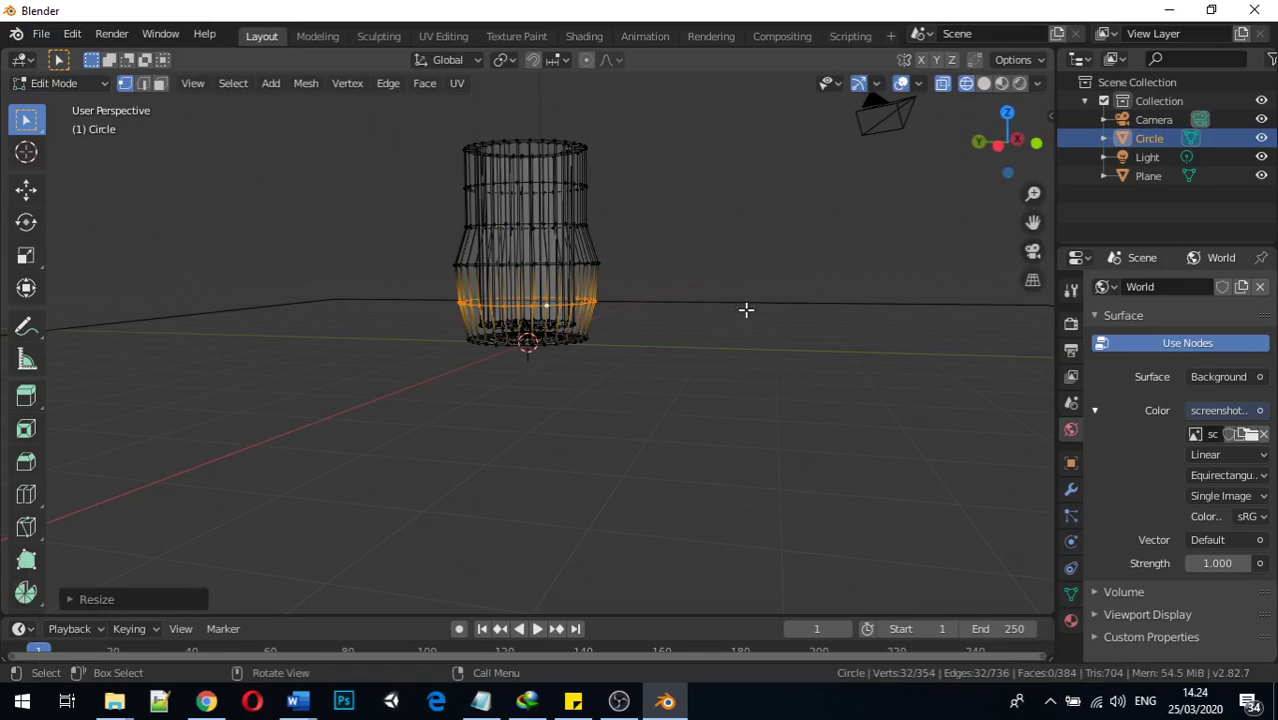
pyautogui.keyDown('alt'); pyautogui.click(542, 224); pyautogui.keyUp('alt')
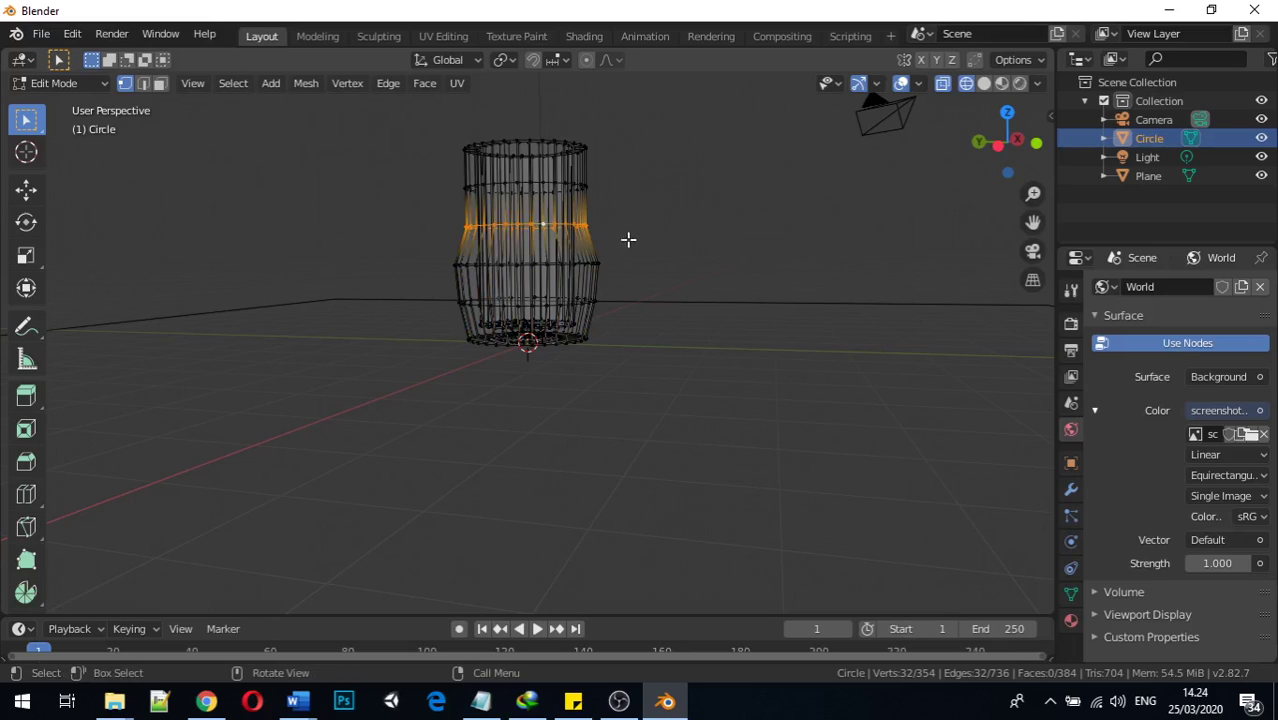
pyautogui.press('s')
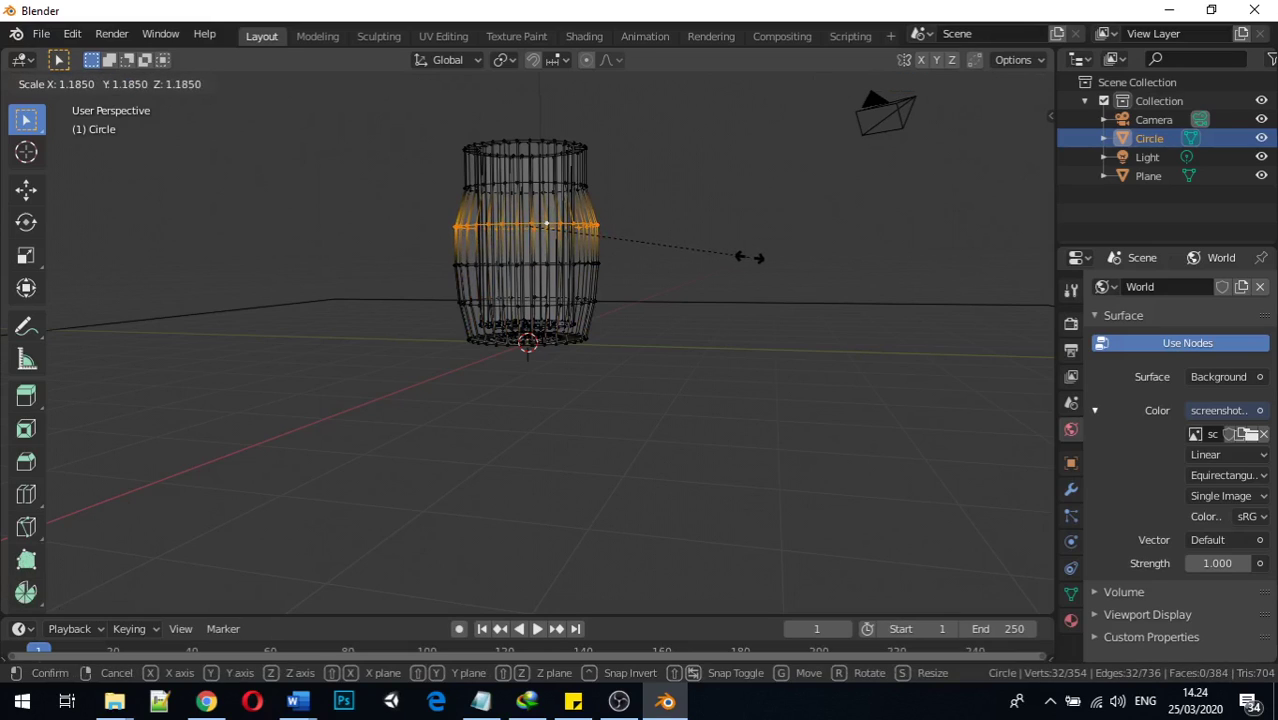
pyautogui.click(749, 257)
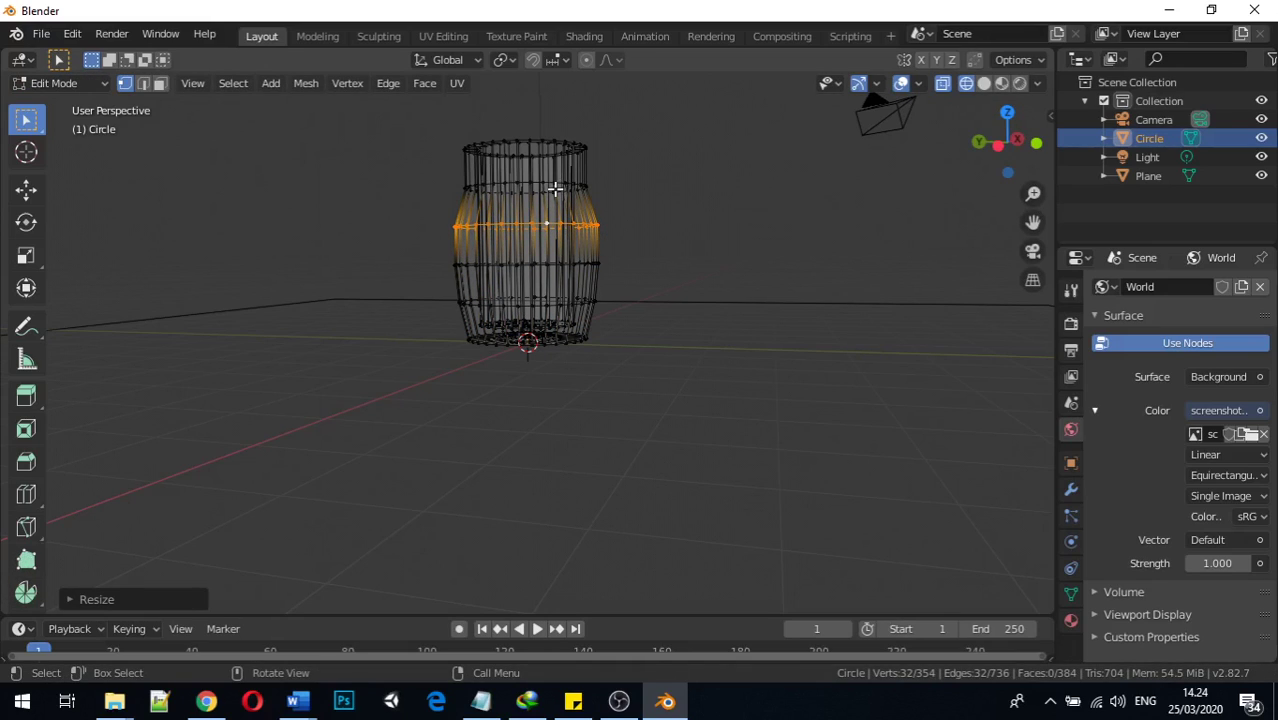
# Step: Scale the uppermost cut loop outward to about 1.18 and enlarge the loop just below it by about 1.09
pyautogui.keyDown('alt'); pyautogui.click(537, 180); pyautogui.keyUp('alt')
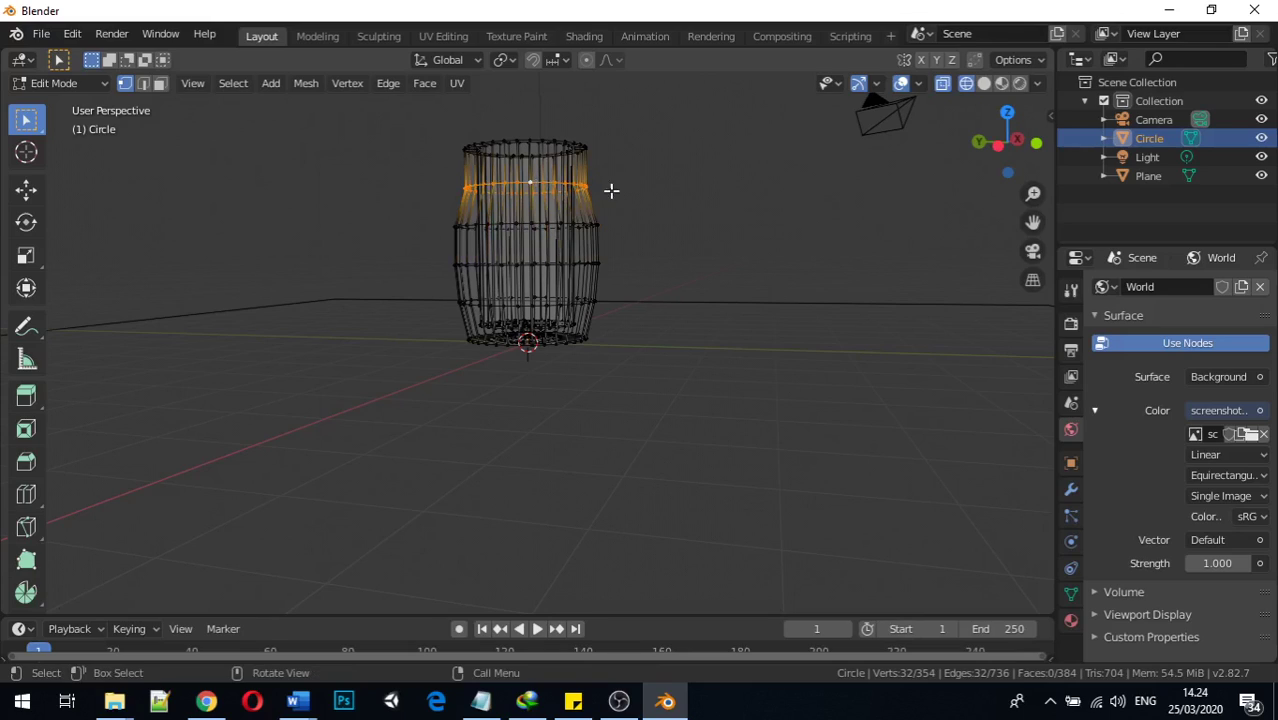
pyautogui.press('s')
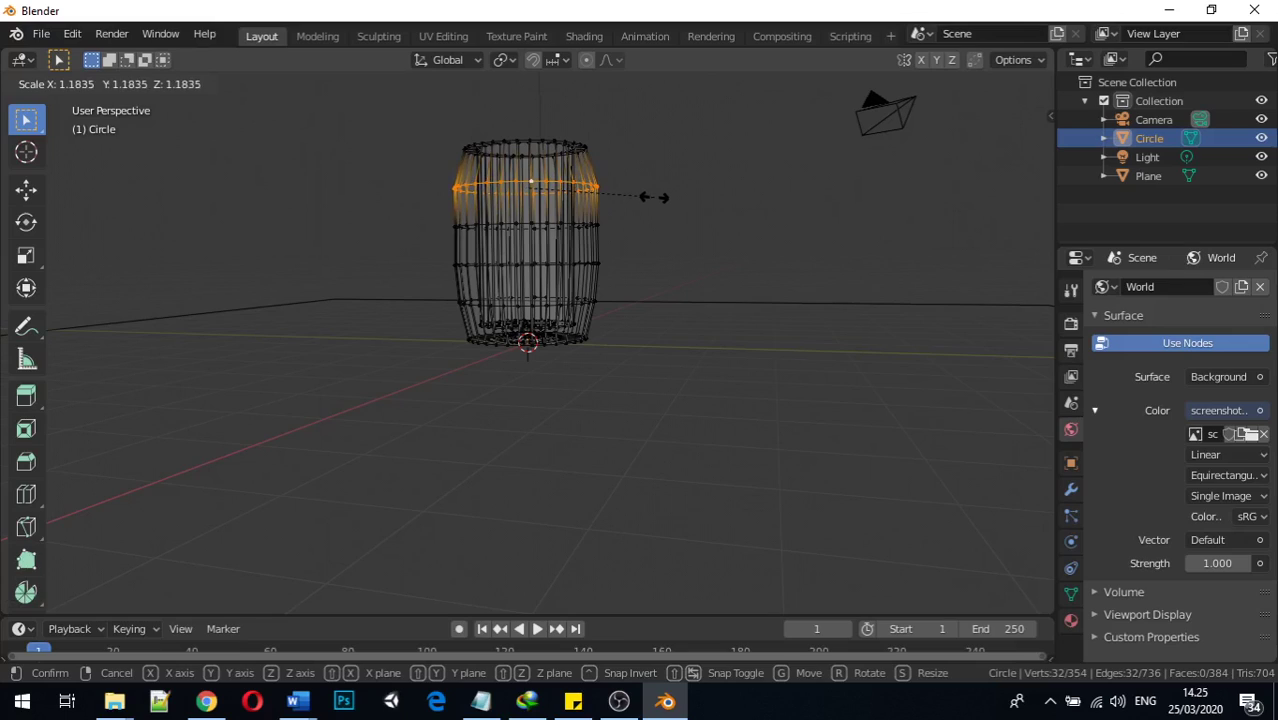
pyautogui.click(655, 197)
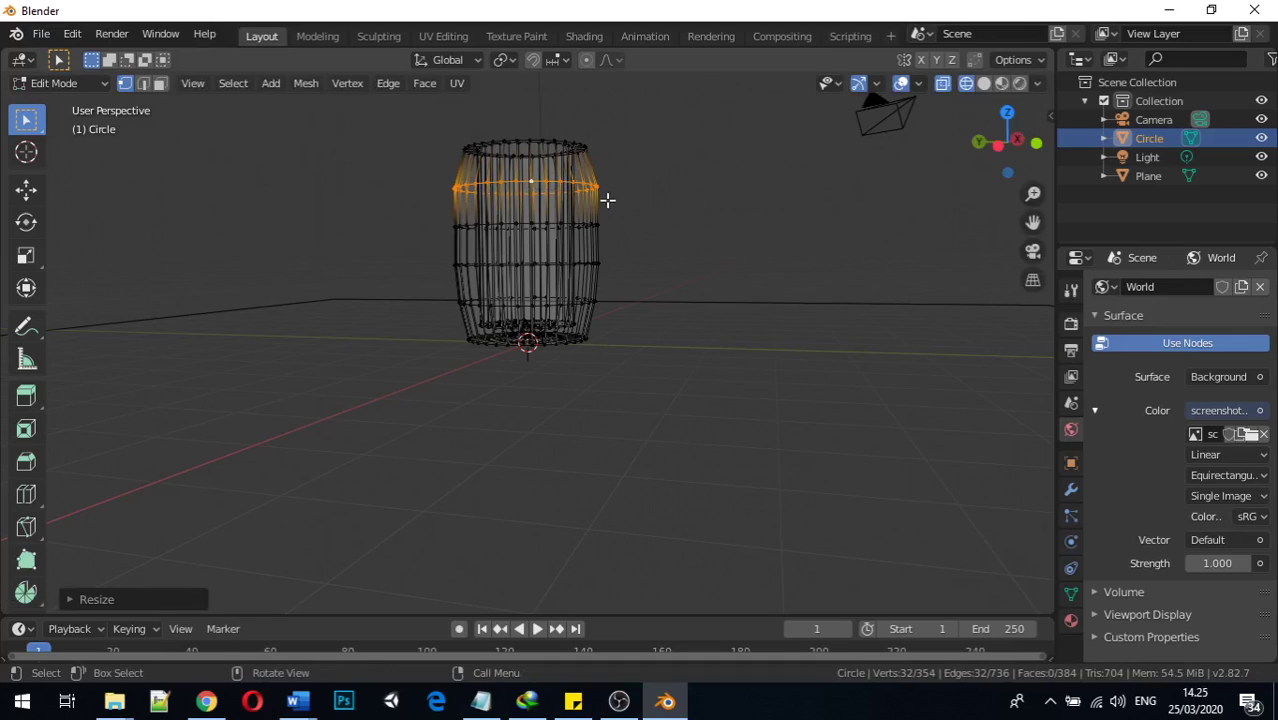
pyautogui.keyDown('alt'); pyautogui.click(539, 222); pyautogui.keyUp('alt')
pyautogui.keyDown('alt'); pyautogui.click(537, 221); pyautogui.keyUp('alt')
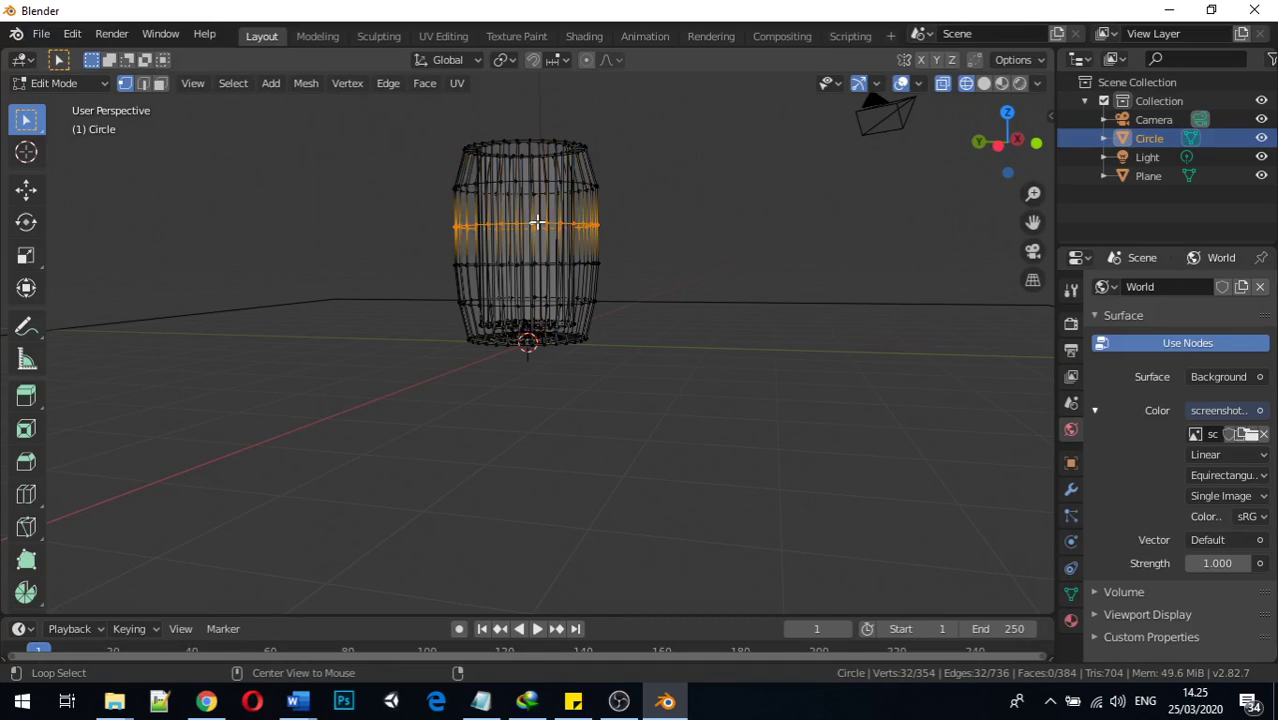
pyautogui.press('s')
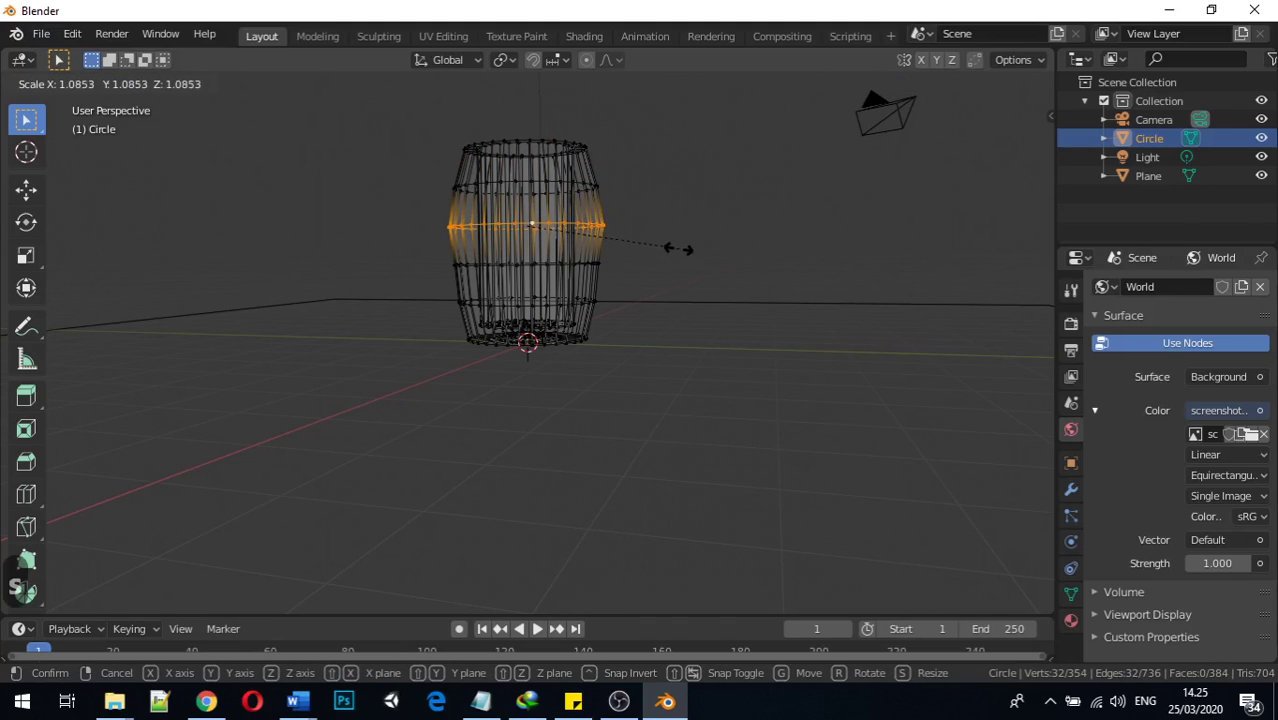
pyautogui.click(670, 246)
pyautogui.moveTo(670, 242); pyautogui.dragTo(642, 285, button='middle')
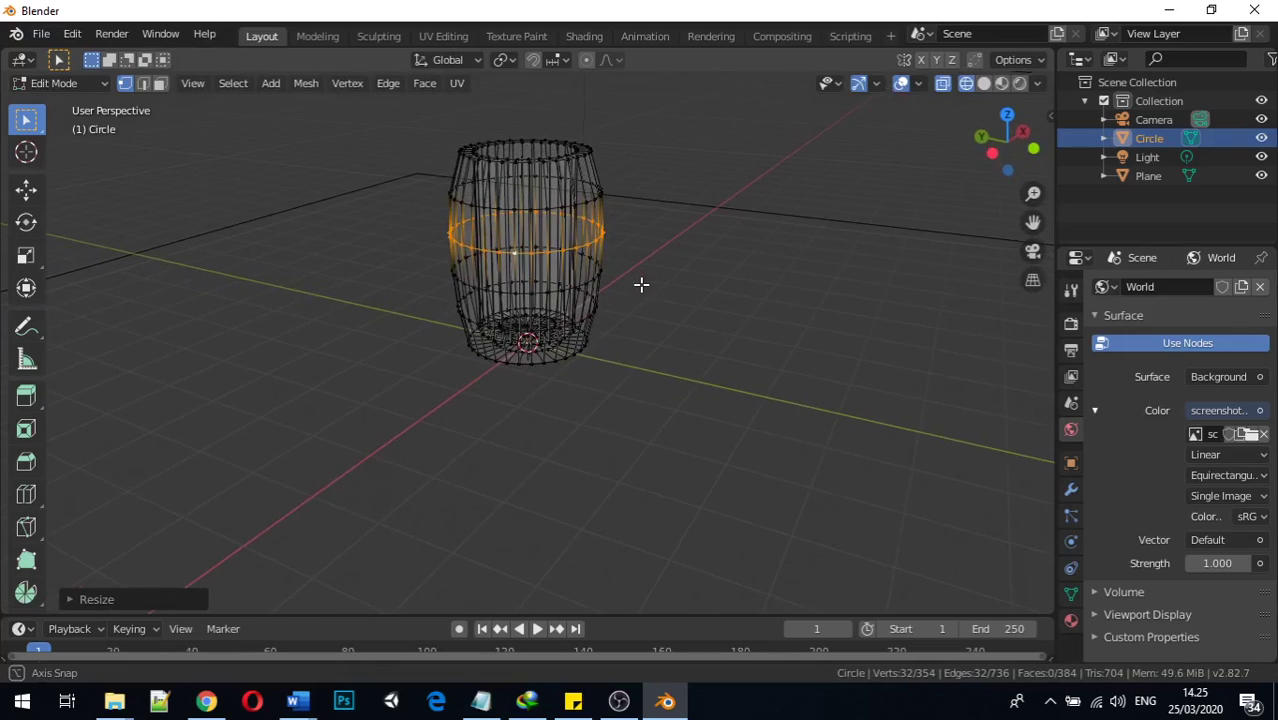
# Step: Select the outer wall's top rim loop and scale it inward to about 0.985
pyautogui.keyDown('alt'); pyautogui.click(518, 163); pyautogui.keyUp('alt')
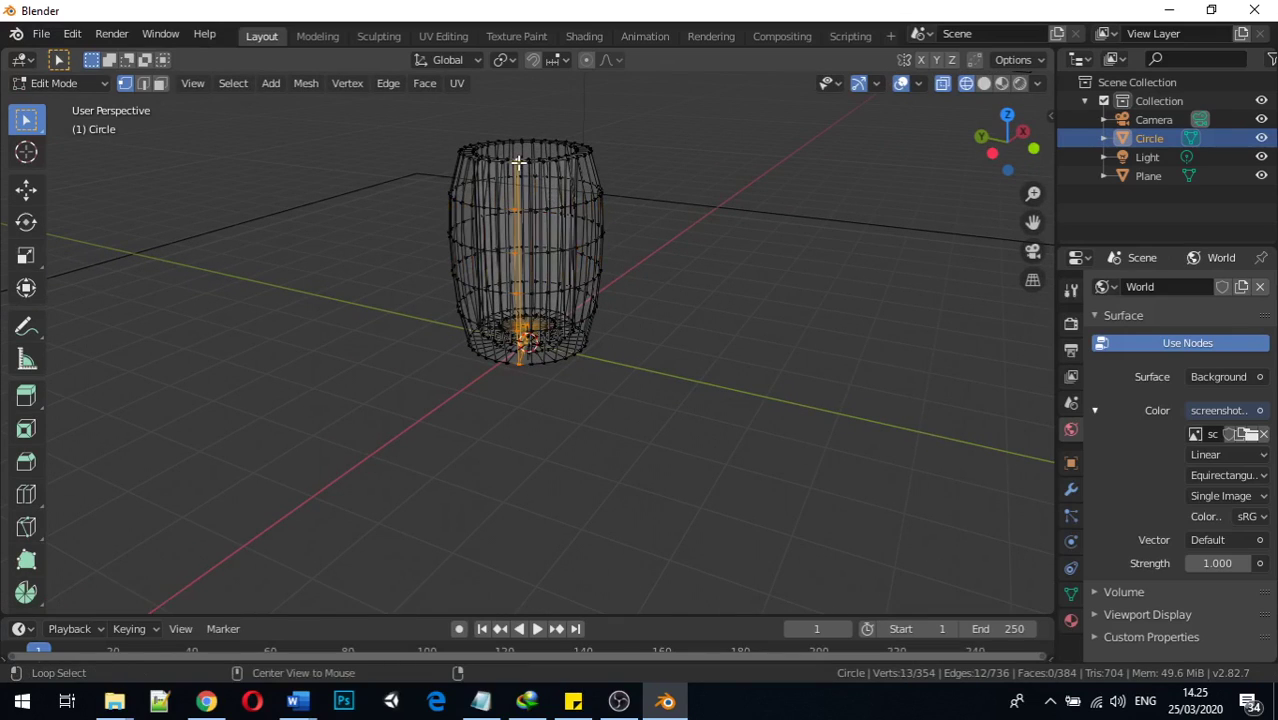
pyautogui.keyDown('alt'); pyautogui.click(510, 160); pyautogui.keyUp('alt')
pyautogui.moveTo(602, 200); pyautogui.dragTo(602, 174, button='middle')
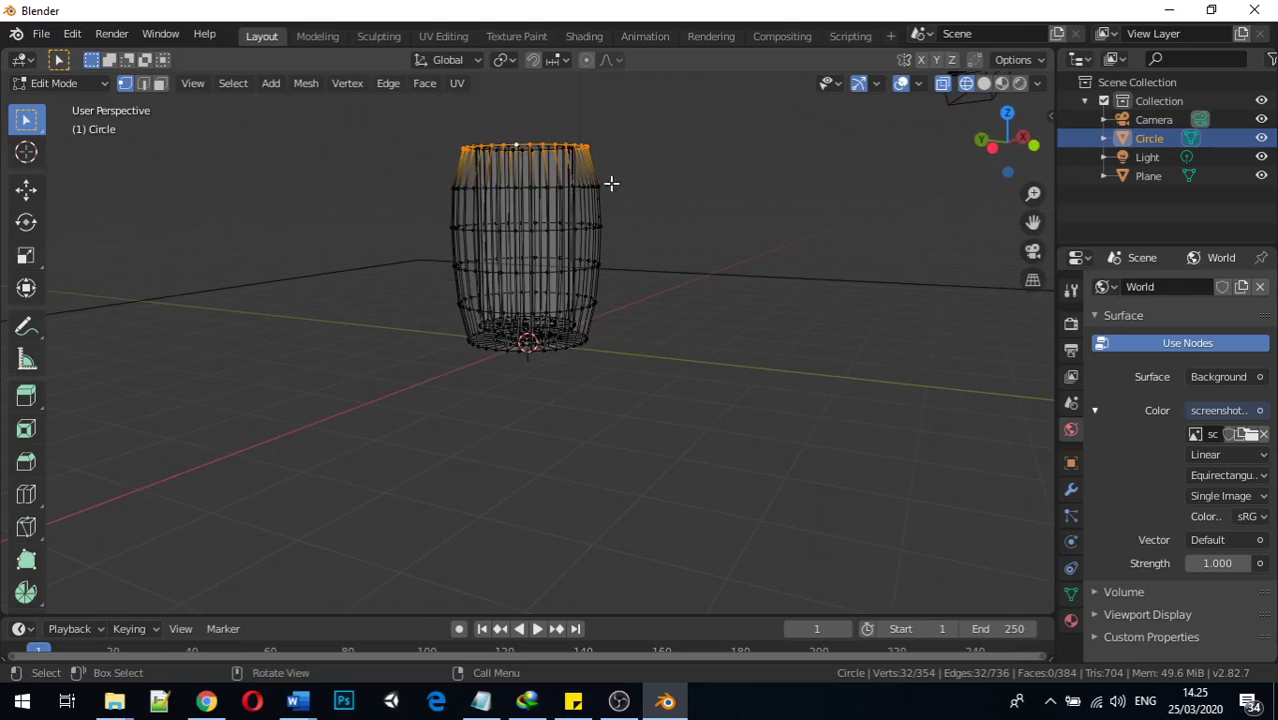
pyautogui.press('s')
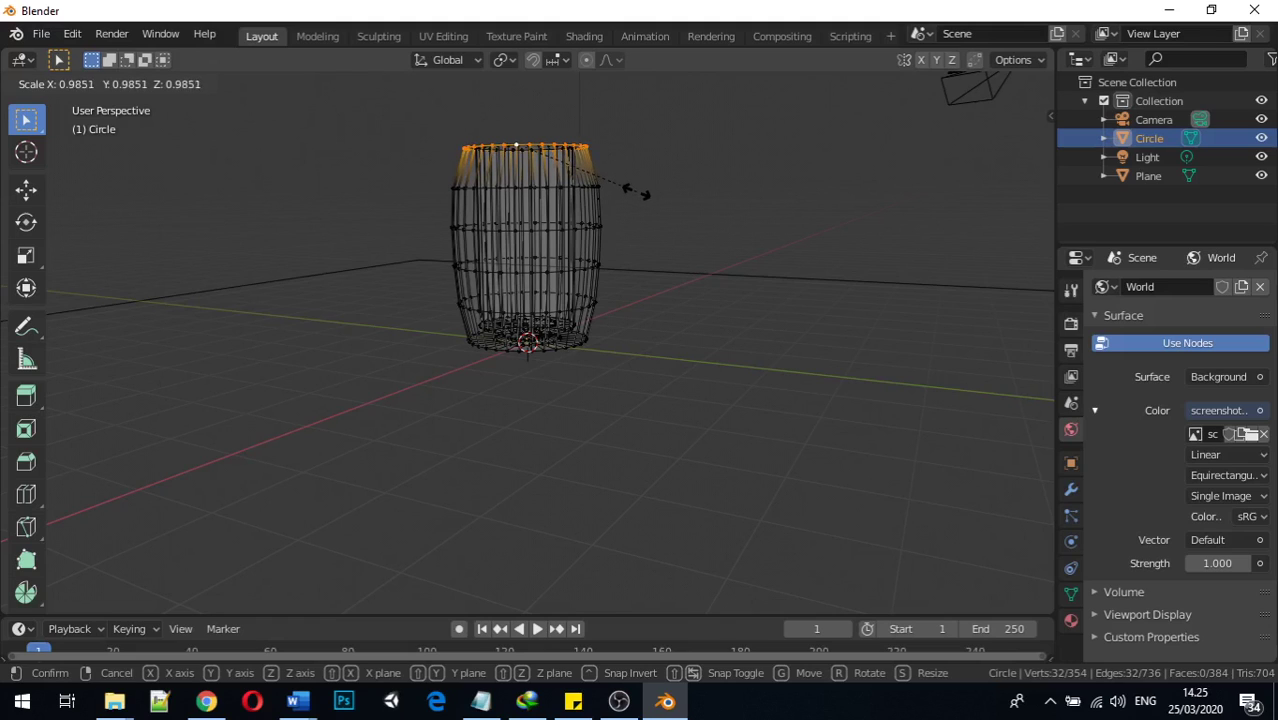
pyautogui.click(635, 190)
# Step: Add five evenly spaced loop cuts around the inner wall of the glass without sliding them
pyautogui.moveTo(636, 191); pyautogui.dragTo(582, 214, button='middle')
pyautogui.moveTo(550, 284); pyautogui.dragTo(519, 259, button='middle')
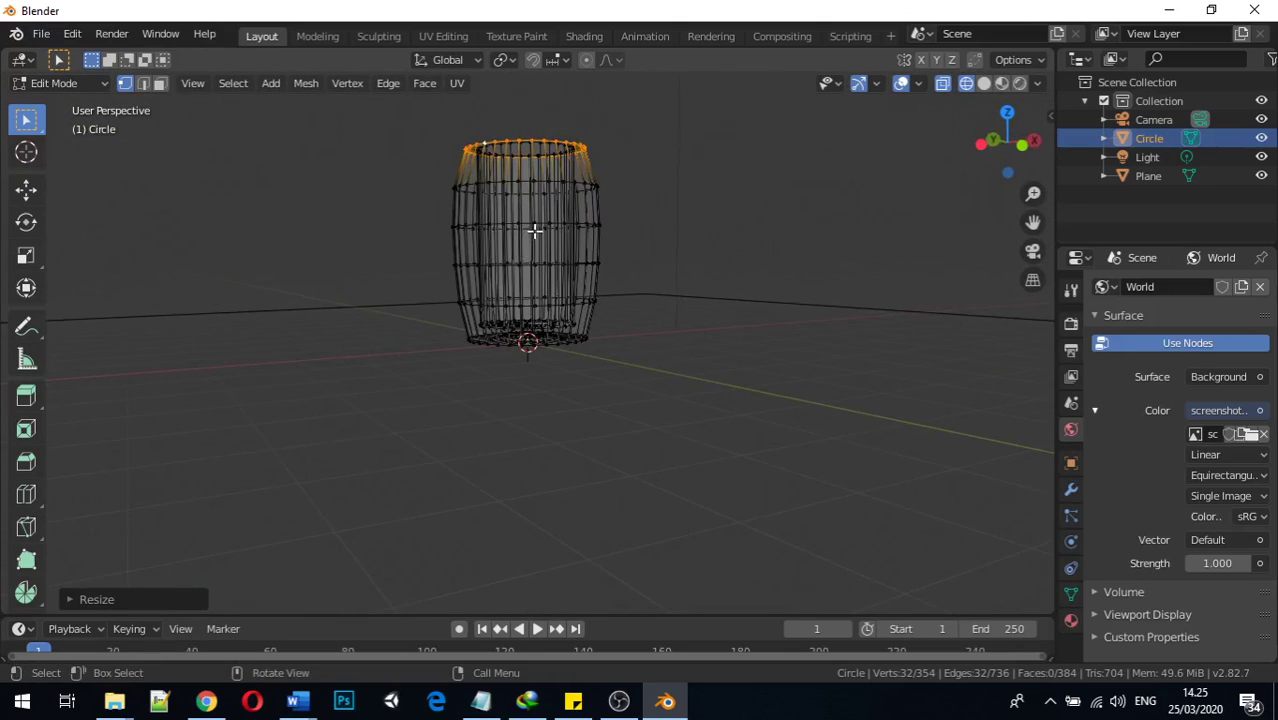
pyautogui.click(560, 229)
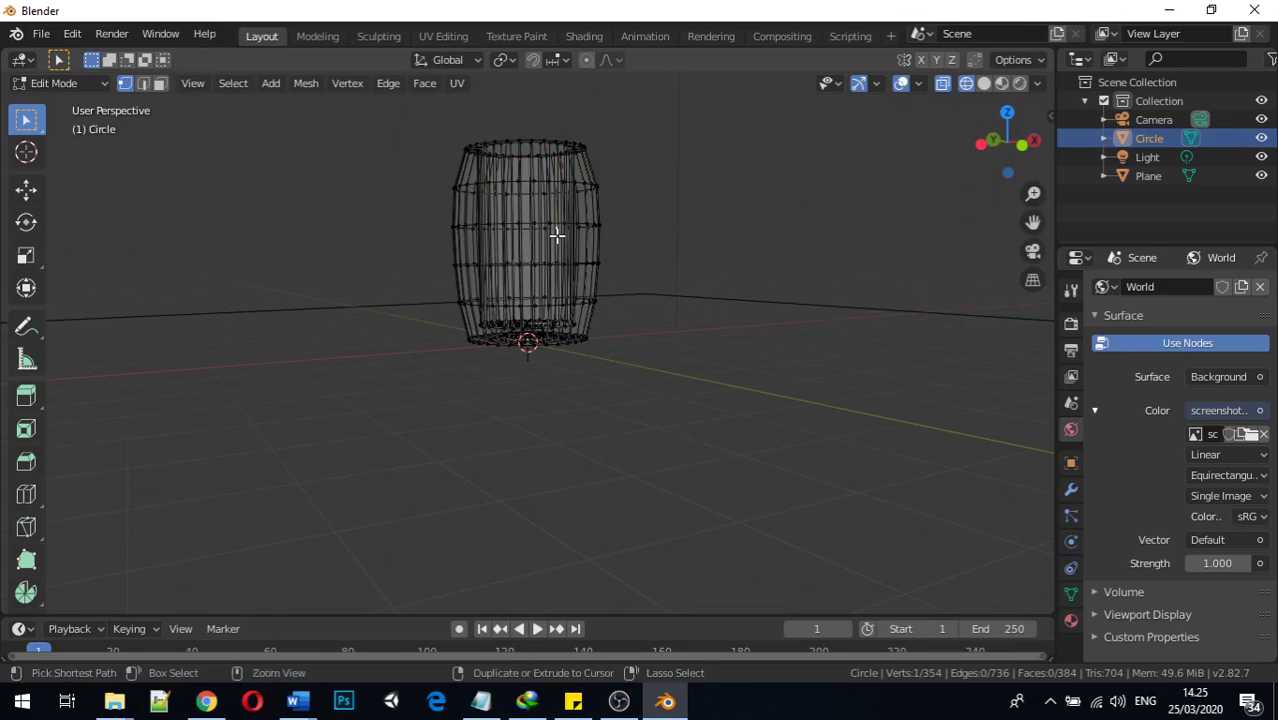
pyautogui.hotkey('ctrl', 'r')
pyautogui.scroll(2, 541, 237)
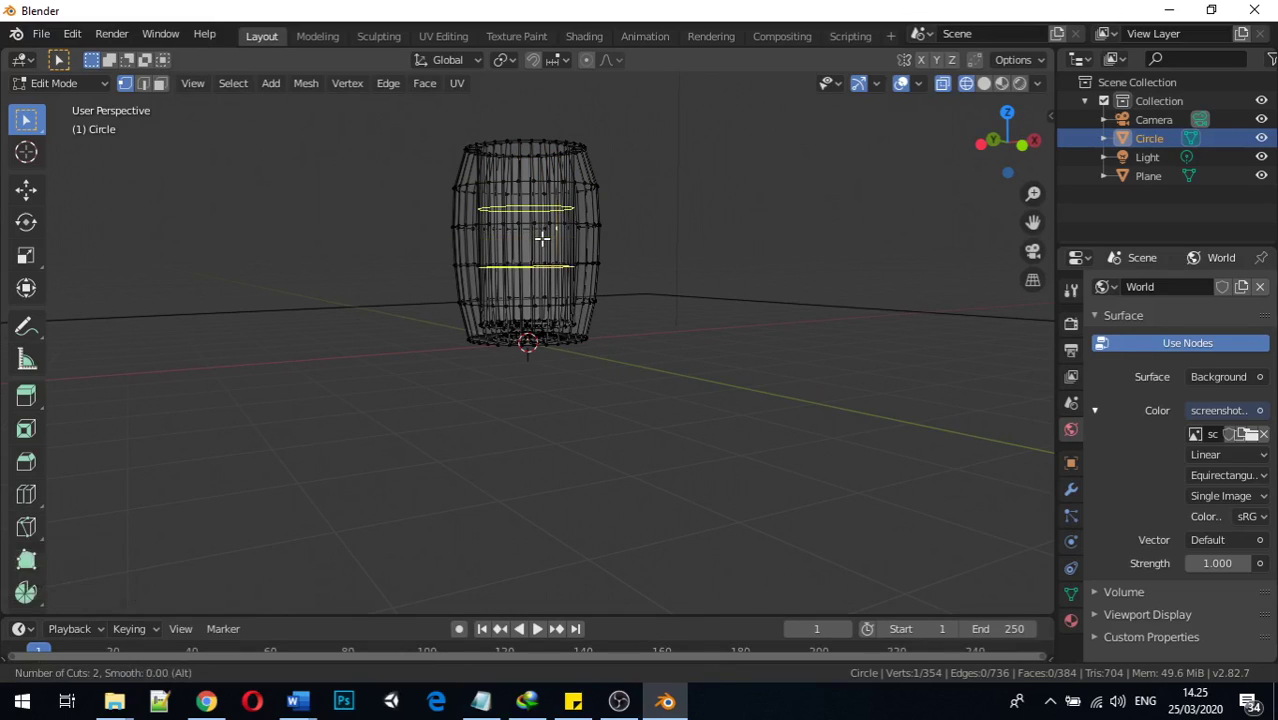
pyautogui.scroll(1, 541, 237)
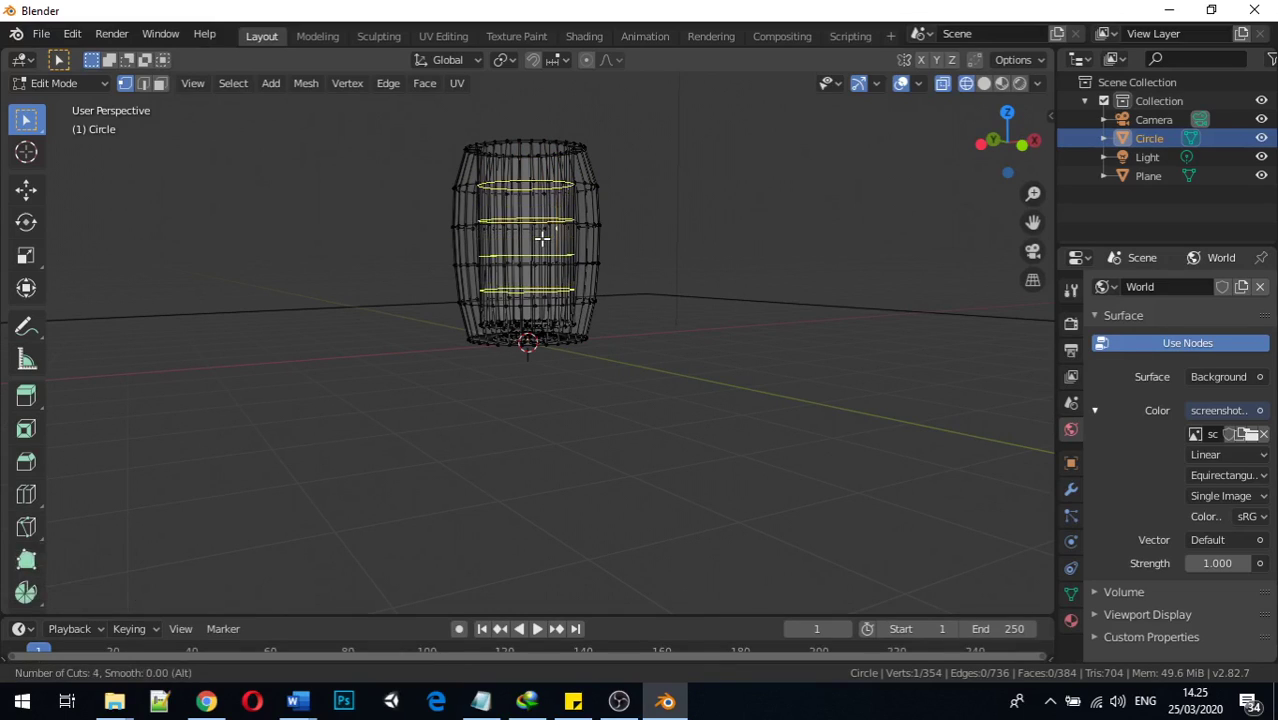
pyautogui.scroll(1, 541, 237)
pyautogui.click(541, 237)
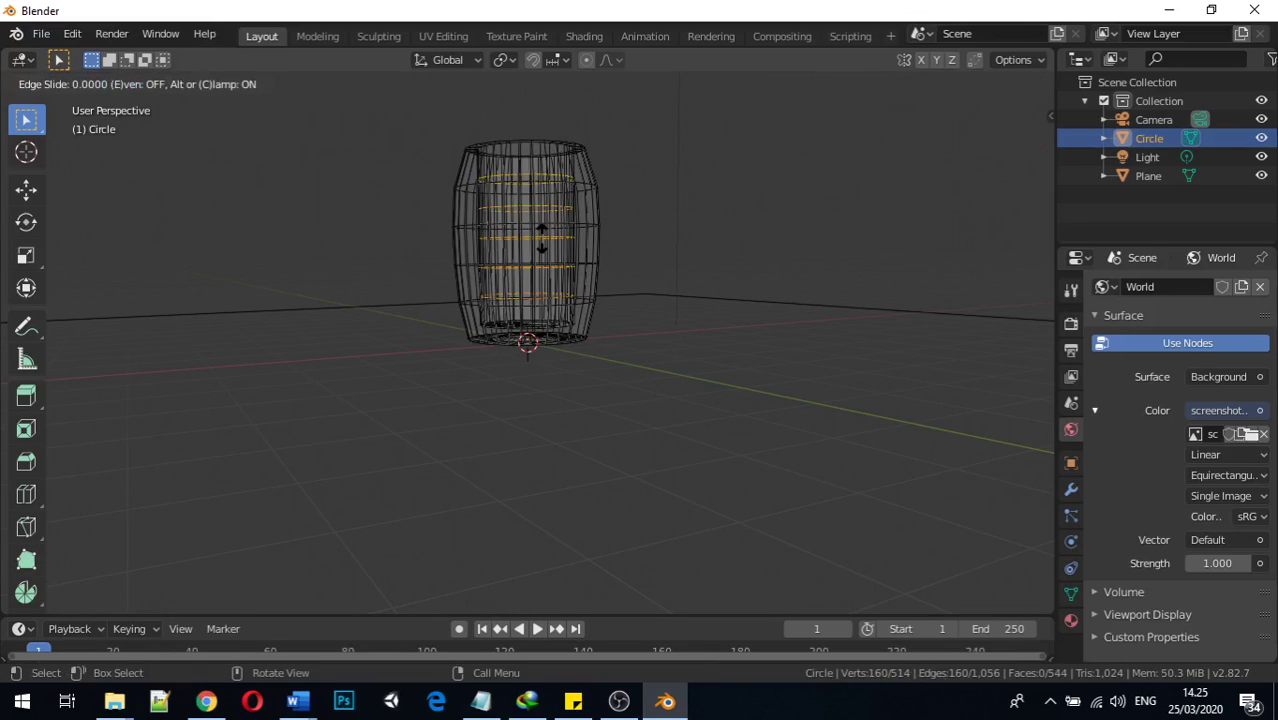
pyautogui.click(541, 237)
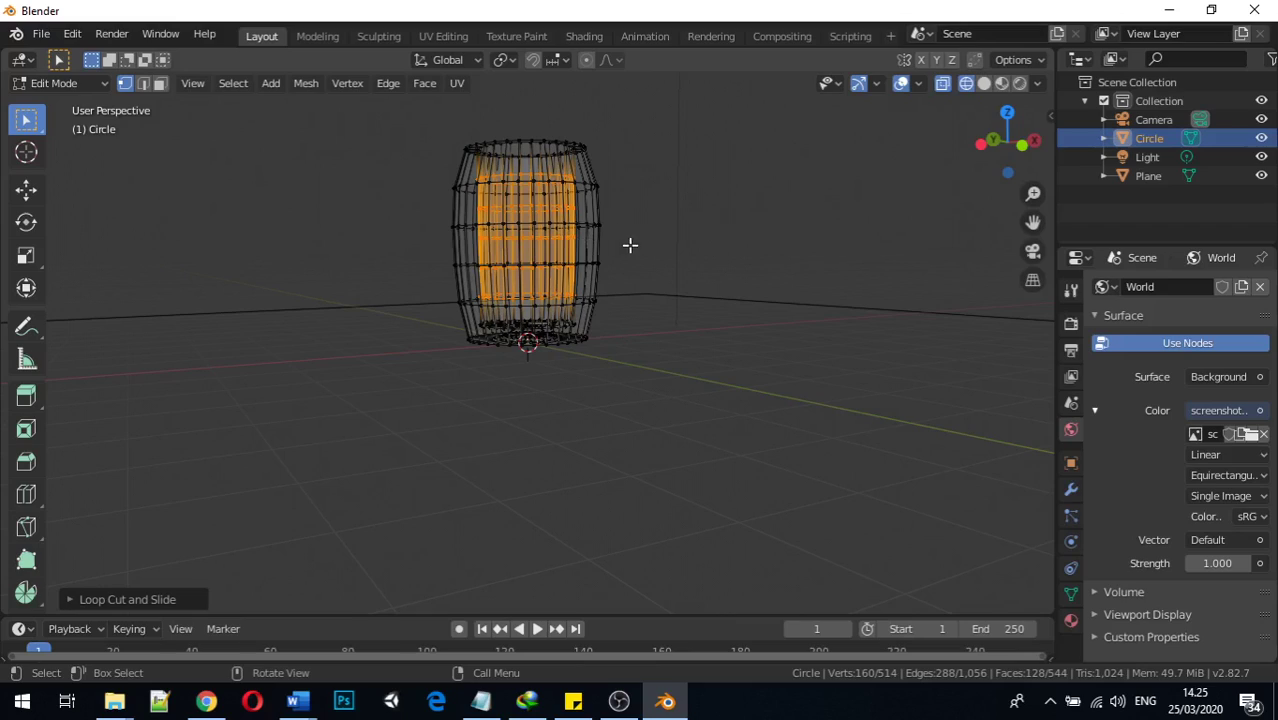
# Step: Scale the uppermost cut loop of the inner wall outward to about 1.11 and the loop below it to about 1.24
pyautogui.keyDown('alt'); pyautogui.click(528, 177); pyautogui.keyUp('alt')
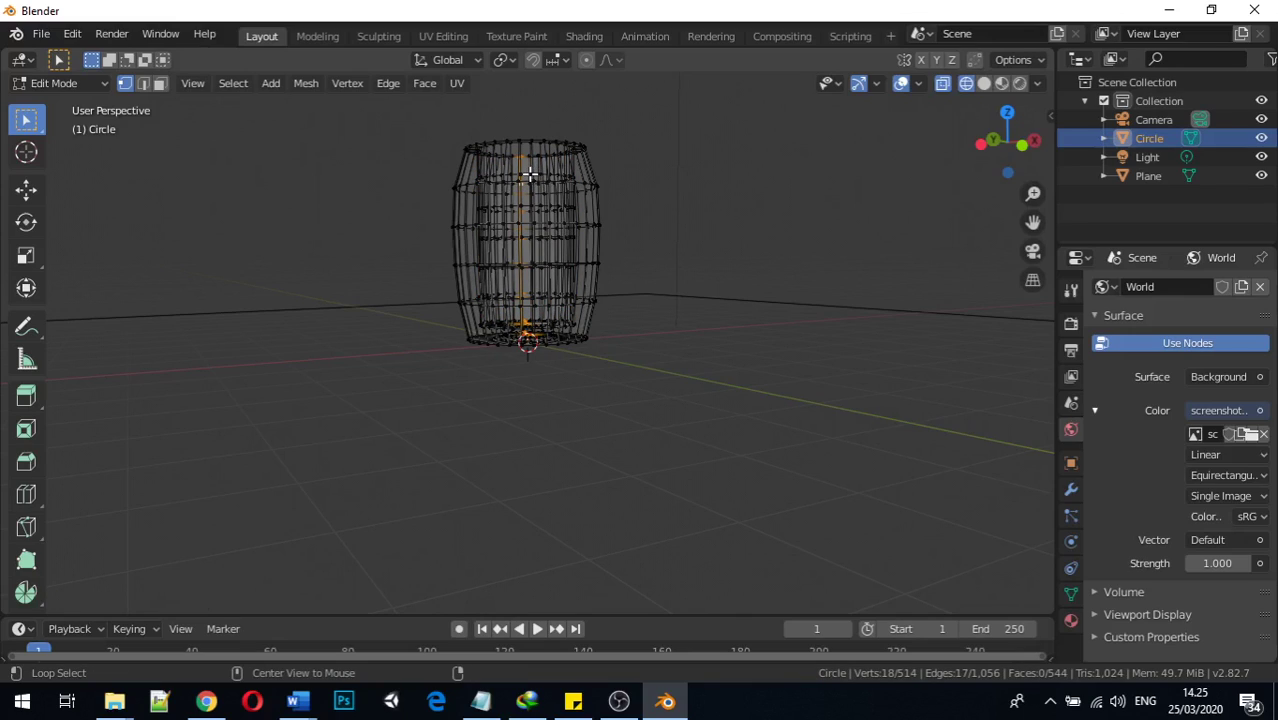
pyautogui.keyDown('alt'); pyautogui.click(529, 176); pyautogui.keyUp('alt')
pyautogui.press('s')
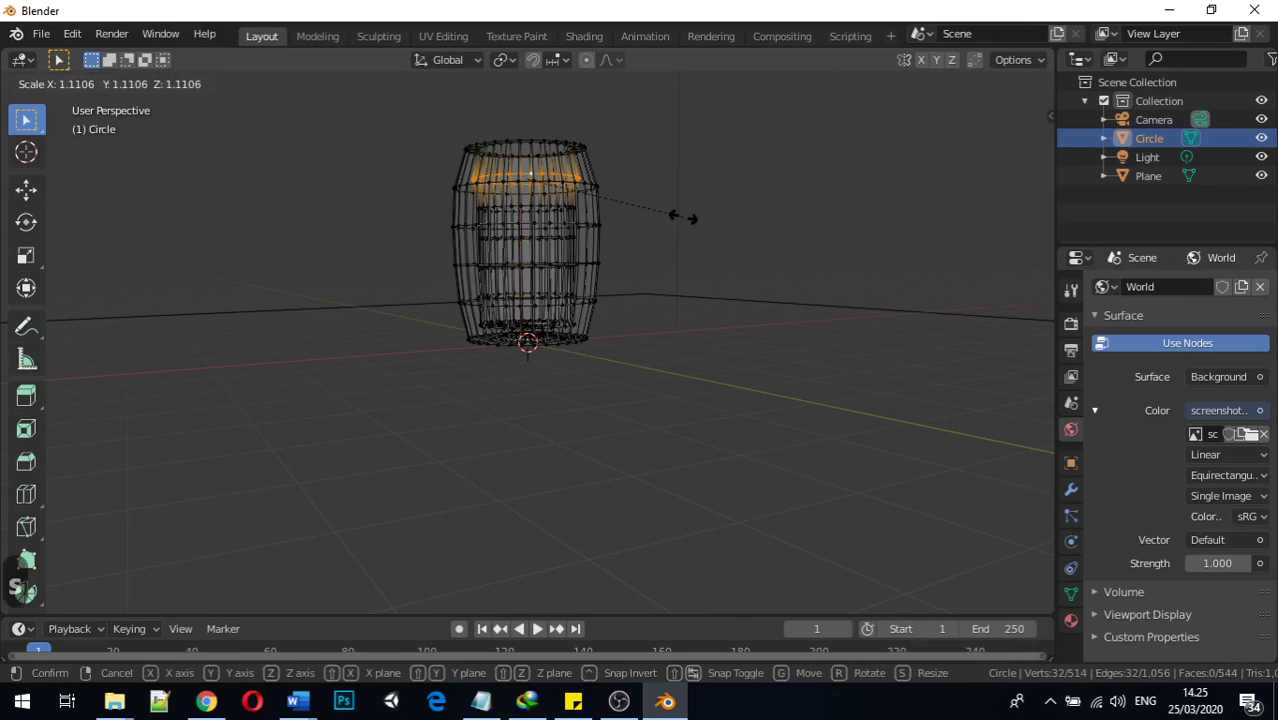
pyautogui.click(686, 218)
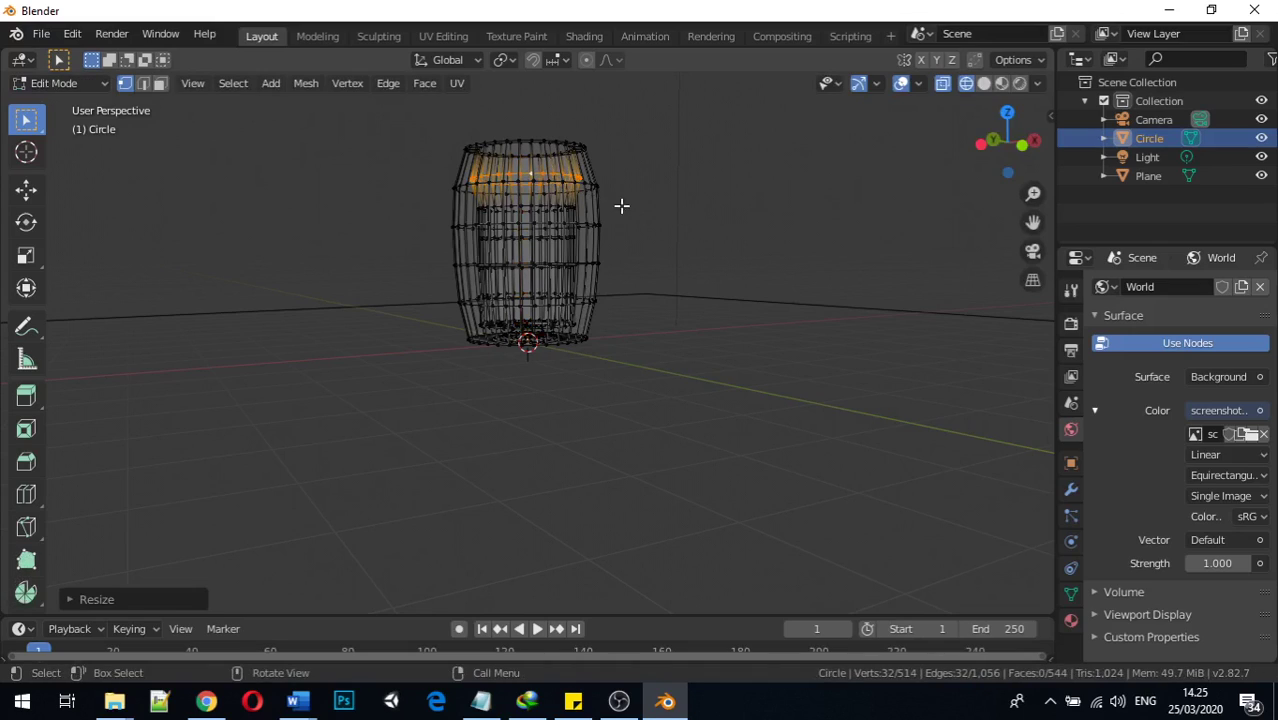
pyautogui.keyDown('alt'); pyautogui.click(526, 207); pyautogui.keyUp('alt')
pyautogui.press('s')
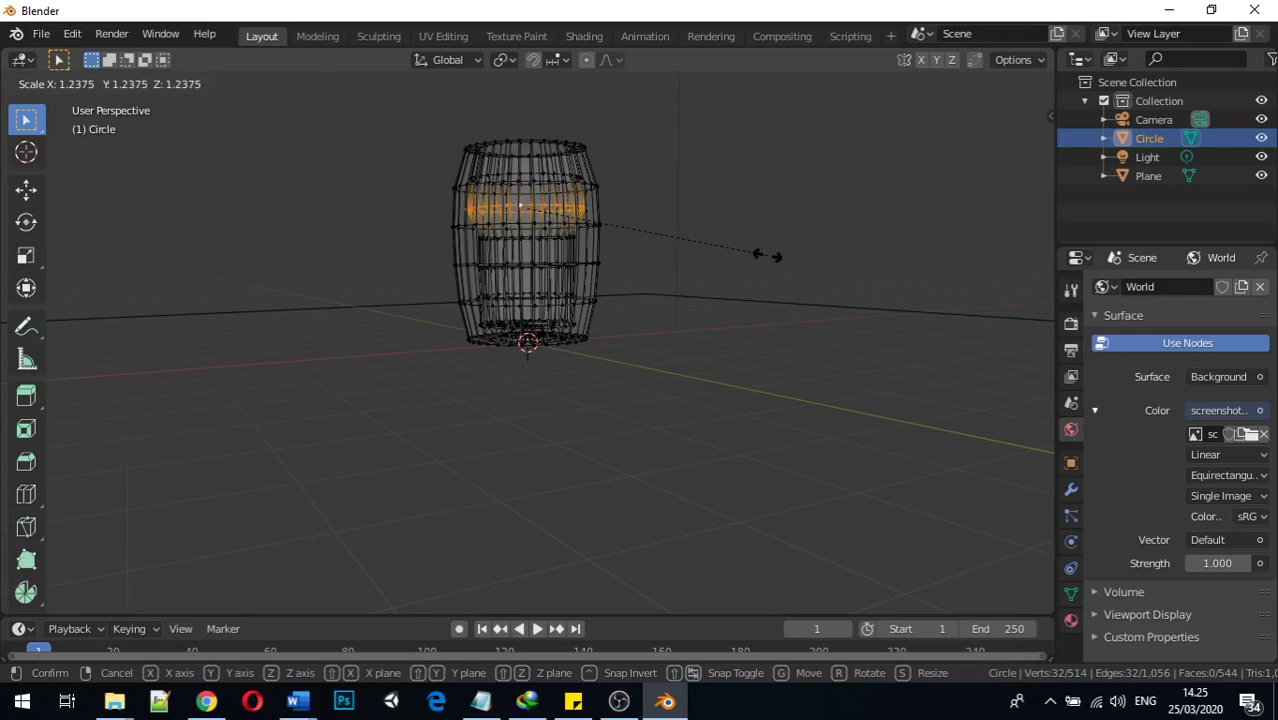
pyautogui.click(764, 254)
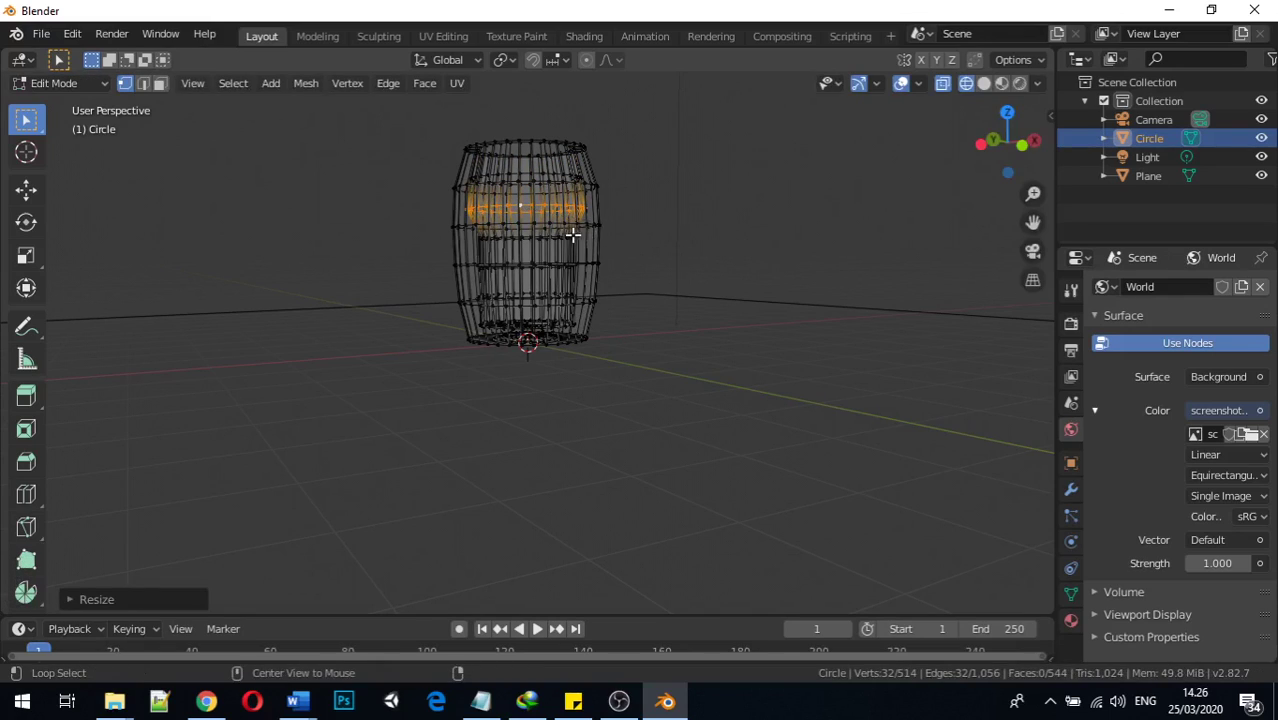
# Step: Scale the inner wall's middle cut loop outward to about 1.22 and the fourth loop from the top to about 1.17
pyautogui.keyDown('alt'); pyautogui.click(541, 236); pyautogui.keyUp('alt')
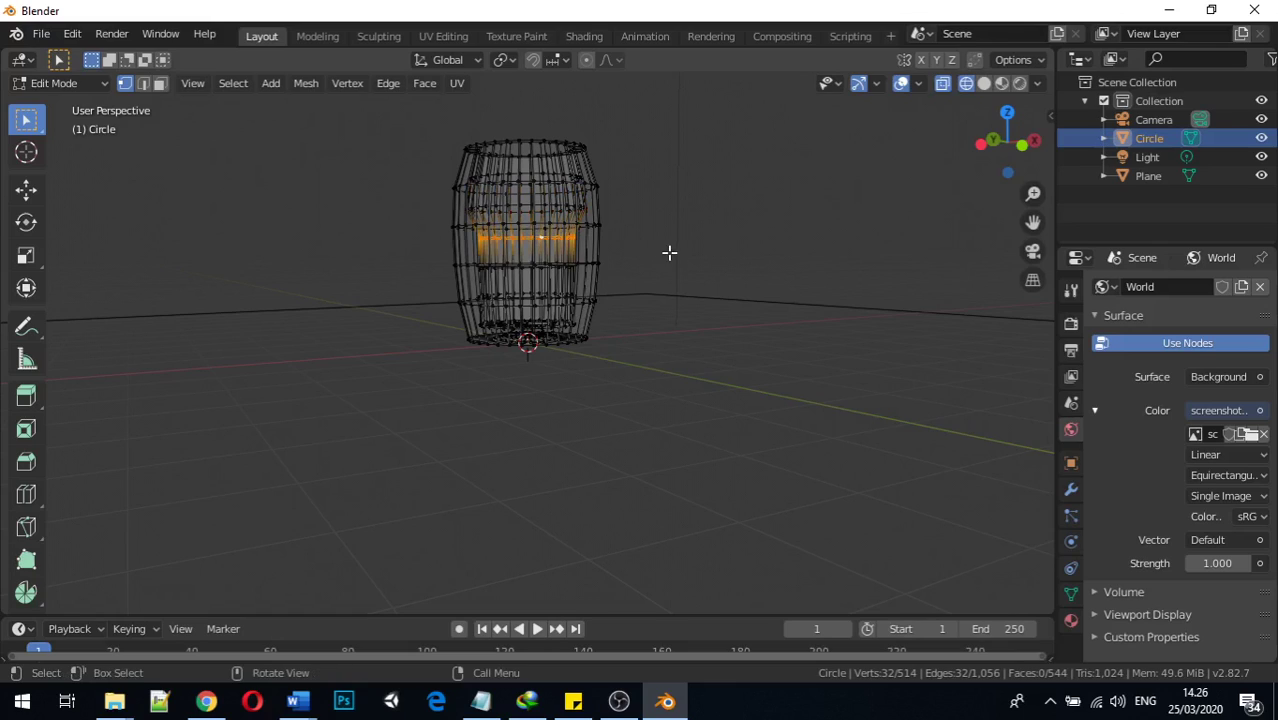
pyautogui.press('s')
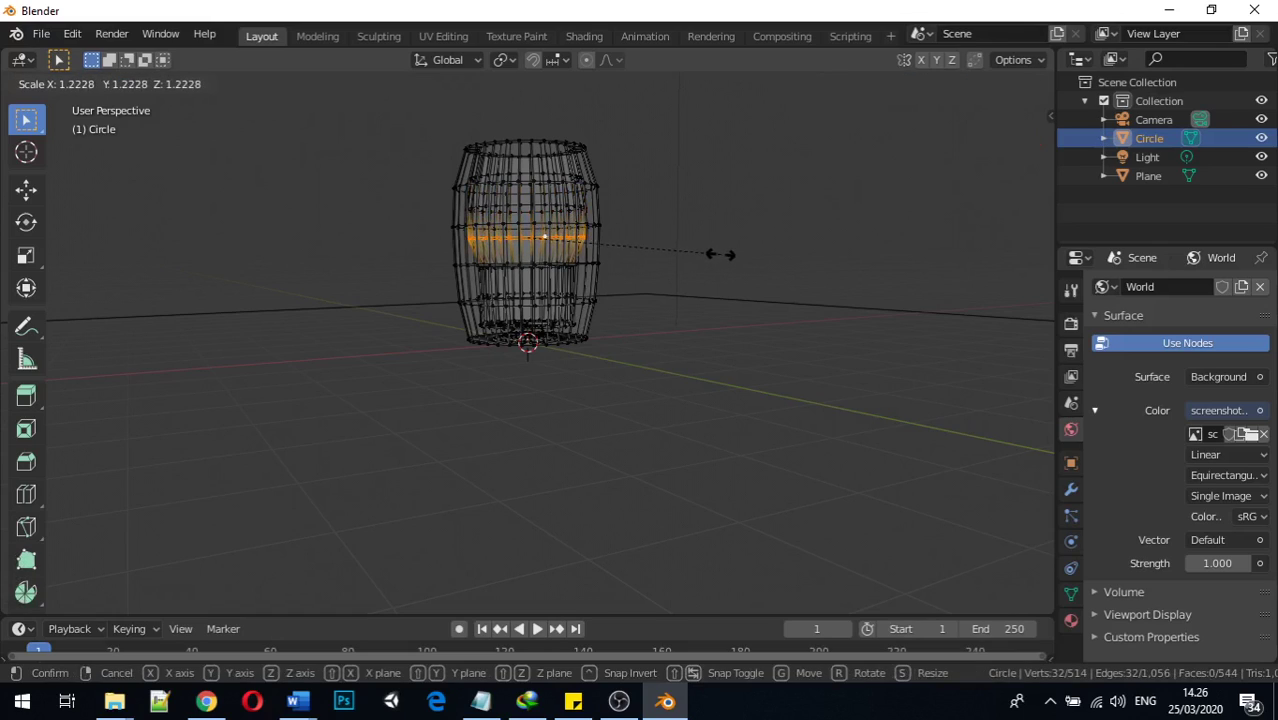
pyautogui.click(720, 254)
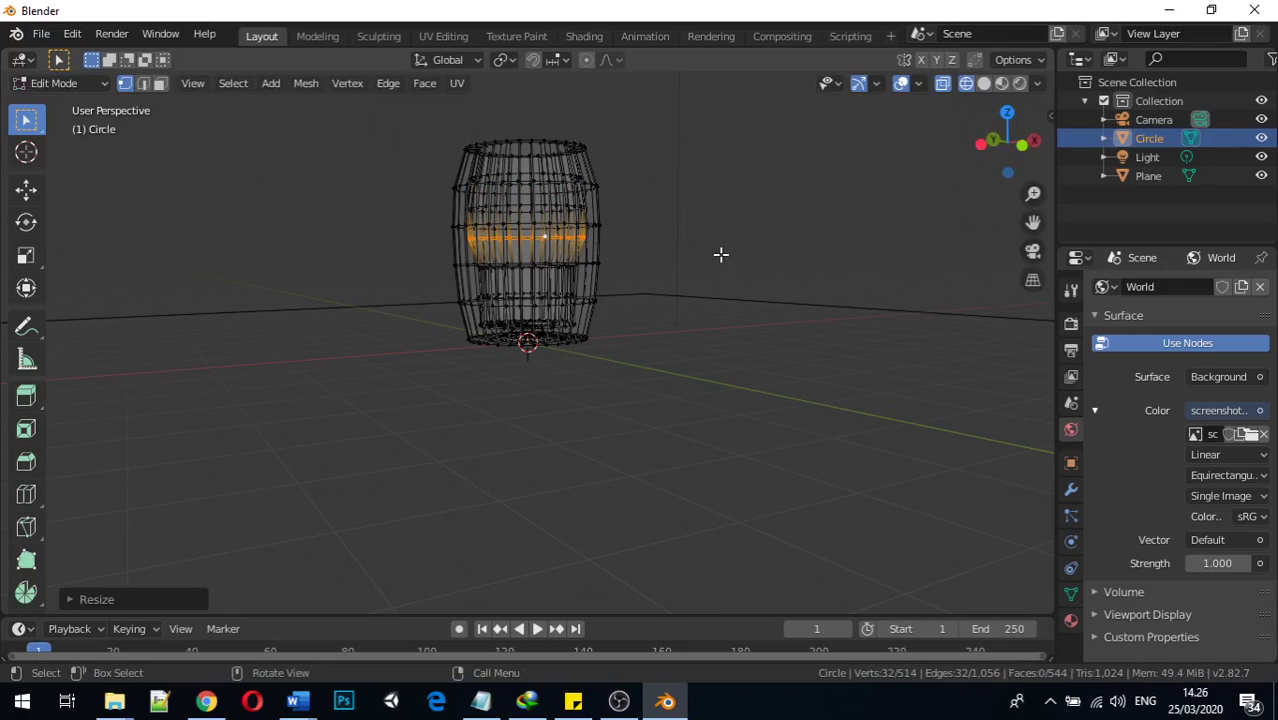
pyautogui.keyDown('alt'); pyautogui.click(528, 268); pyautogui.keyUp('alt')
pyautogui.press('s')
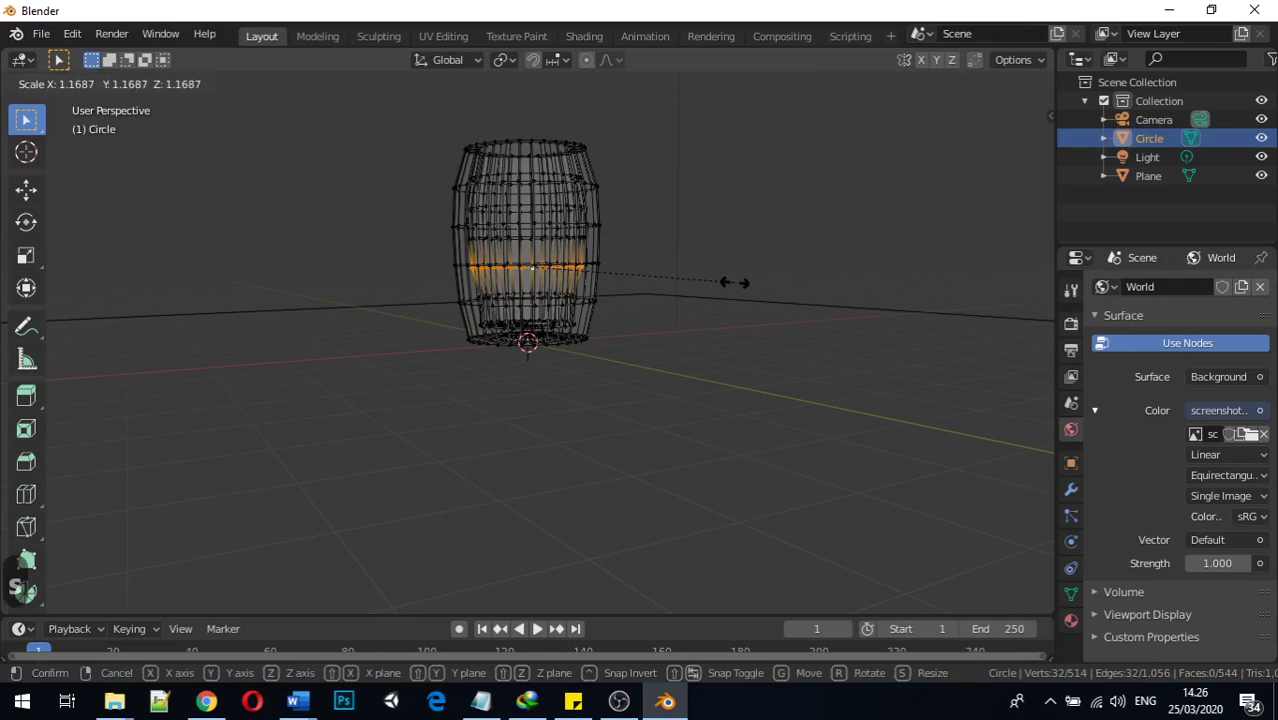
pyautogui.click(740, 283)
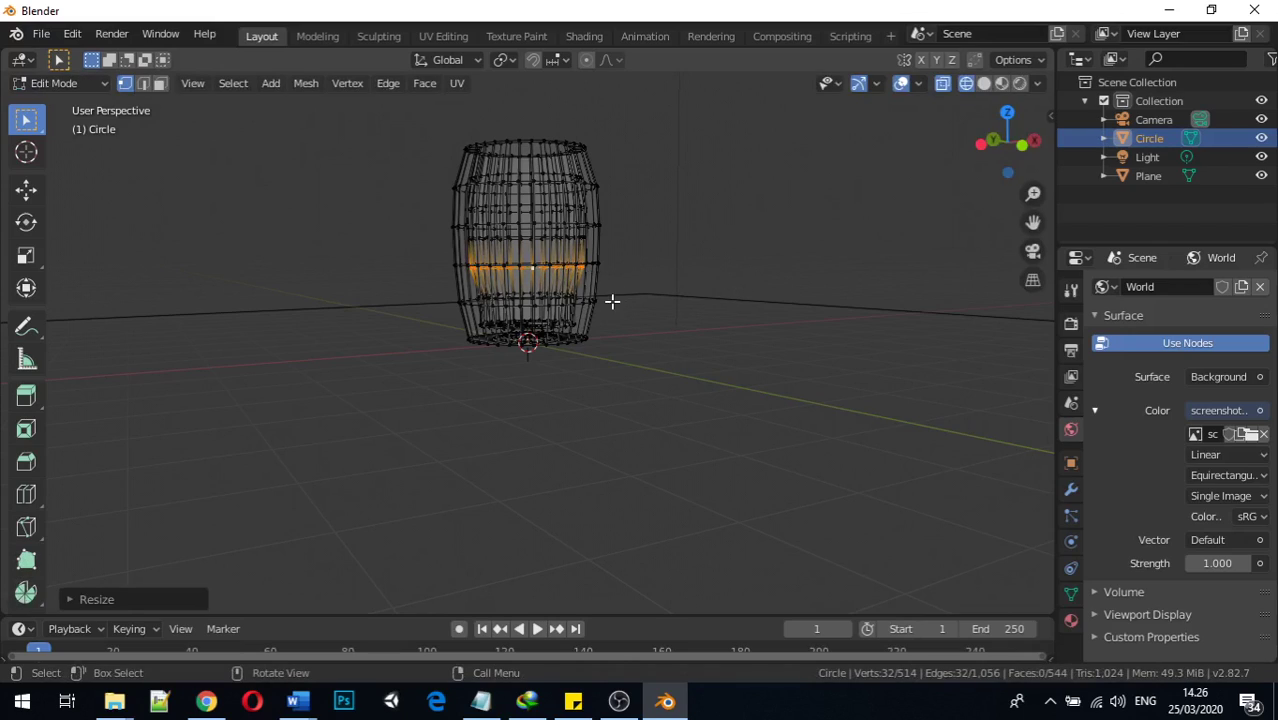
# Step: Select the lowest cut loop of the inner wall and scale it outward to about 1.16
pyautogui.keyDown('alt'); pyautogui.click(529, 302); pyautogui.keyUp('alt')
pyautogui.keyDown('alt'); pyautogui.click(527, 295); pyautogui.keyUp('alt')
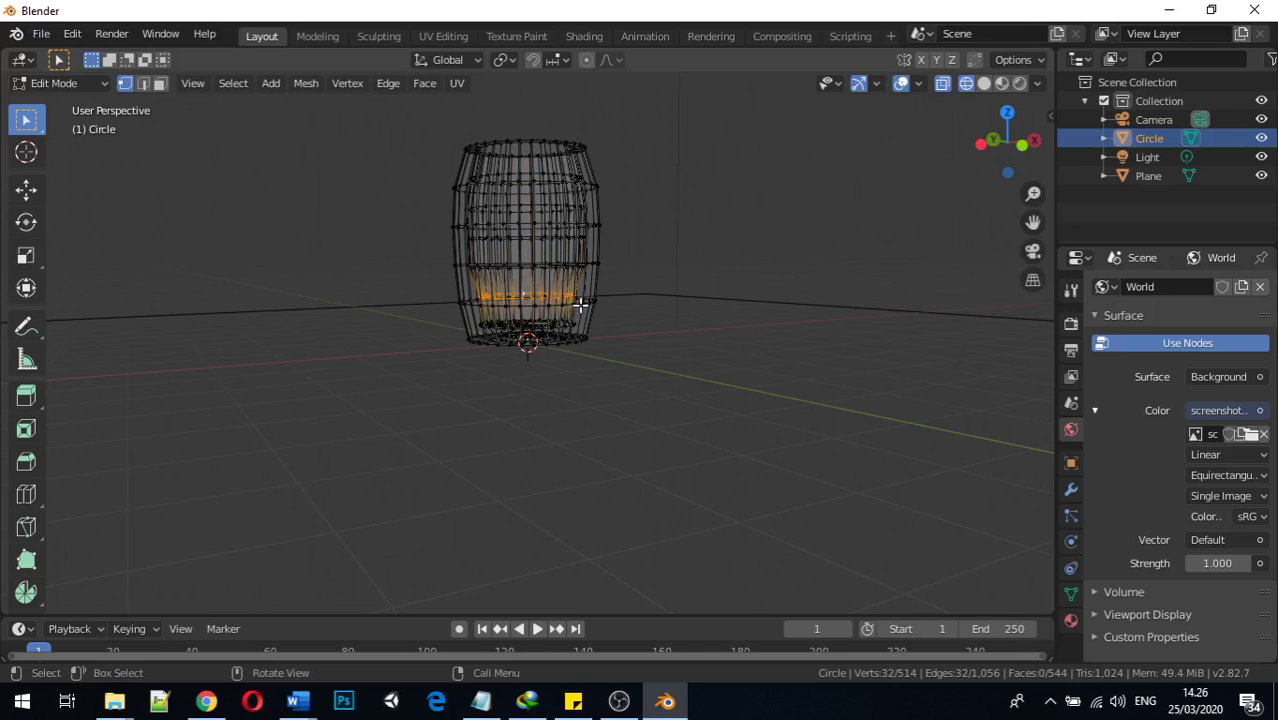
pyautogui.press('s')
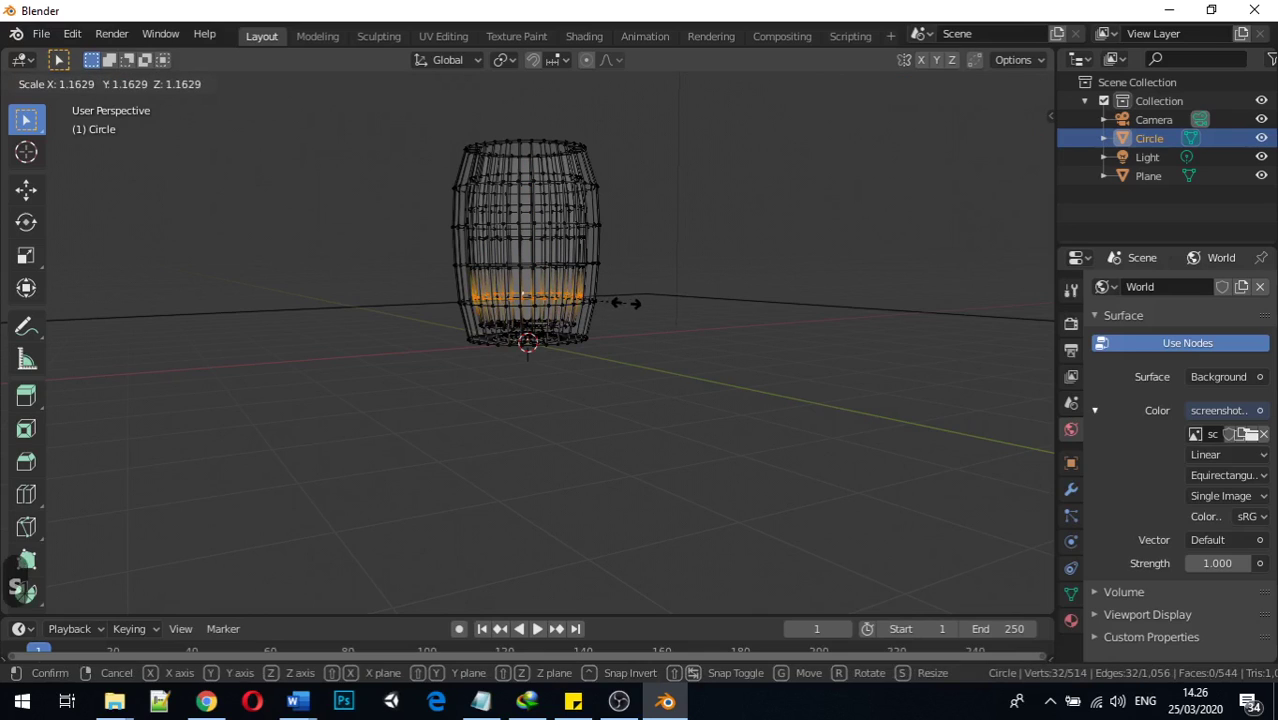
pyautogui.click(620, 300)
# Step: Select the edge loop at the inner floor of the glass and raise it slightly along the Z axis
pyautogui.moveTo(590, 294); pyautogui.dragTo(536, 308, button='middle')
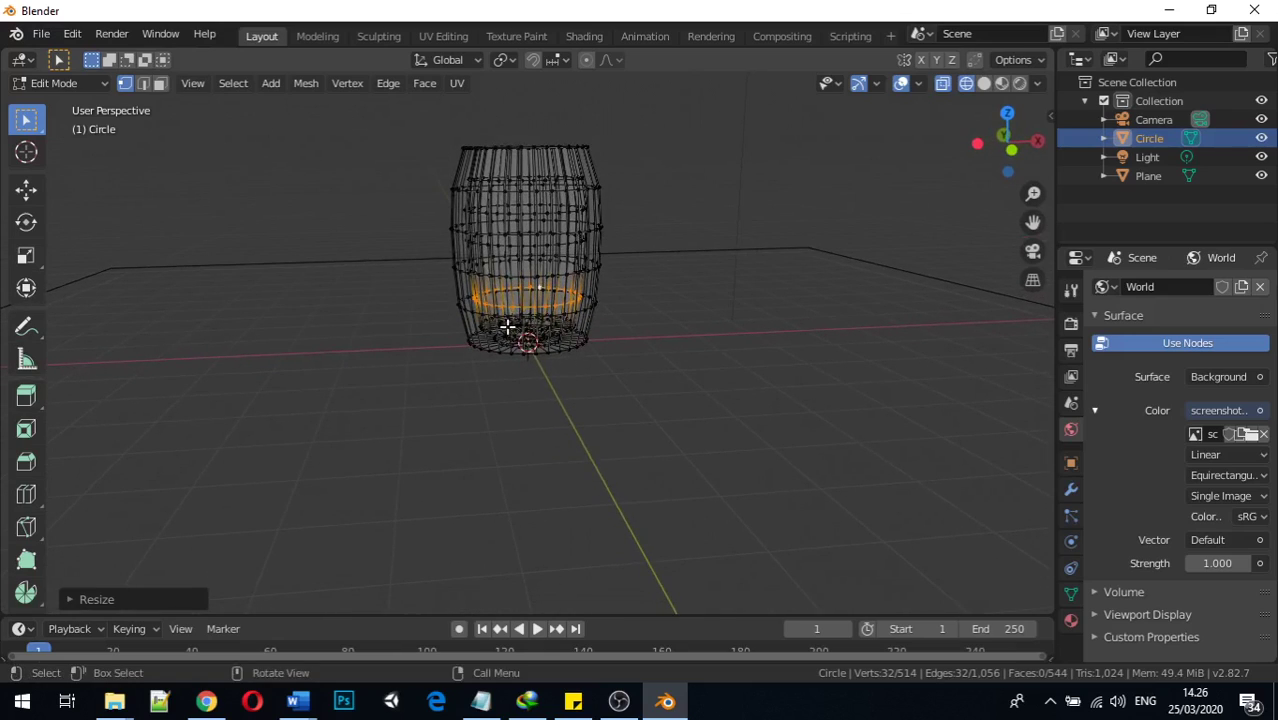
pyautogui.keyDown('alt'); pyautogui.click(508, 326); pyautogui.keyUp('alt')
pyautogui.keyDown('alt'); pyautogui.click(522, 336); pyautogui.keyUp('alt')
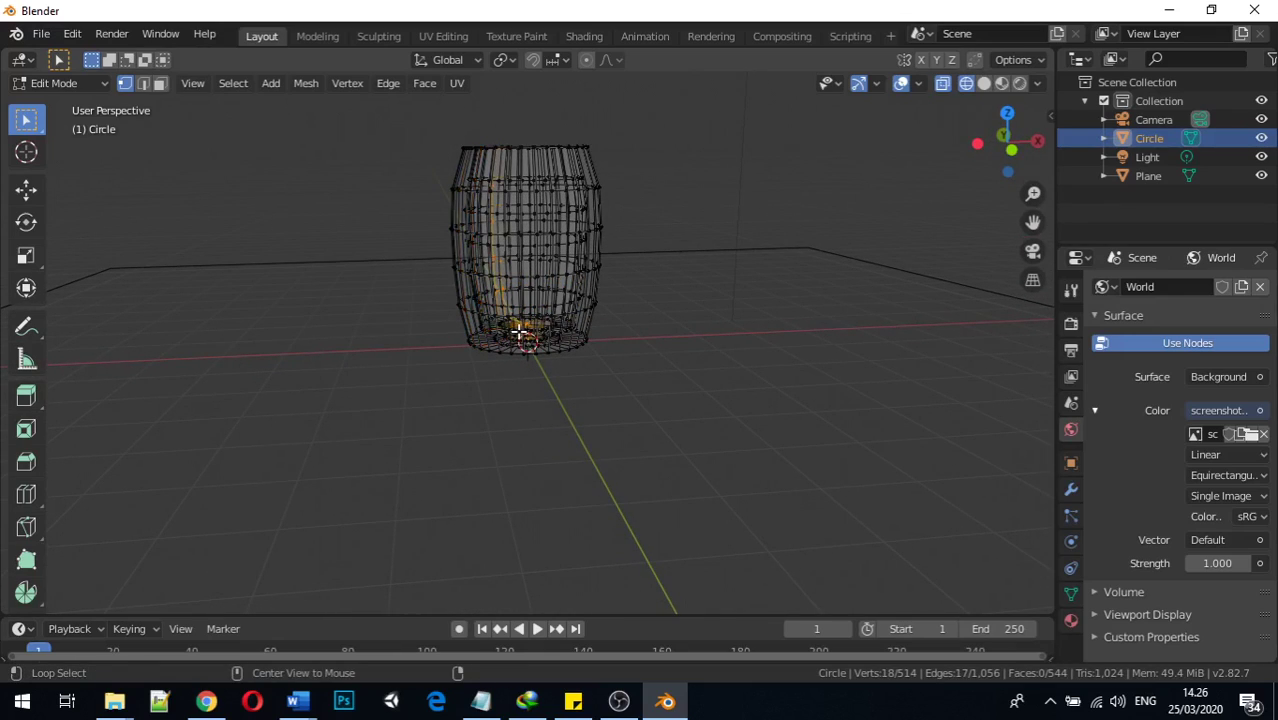
pyautogui.keyDown('alt'); pyautogui.click(536, 333); pyautogui.keyUp('alt')
pyautogui.moveTo(536, 333); pyautogui.dragTo(582, 494, button='middle')
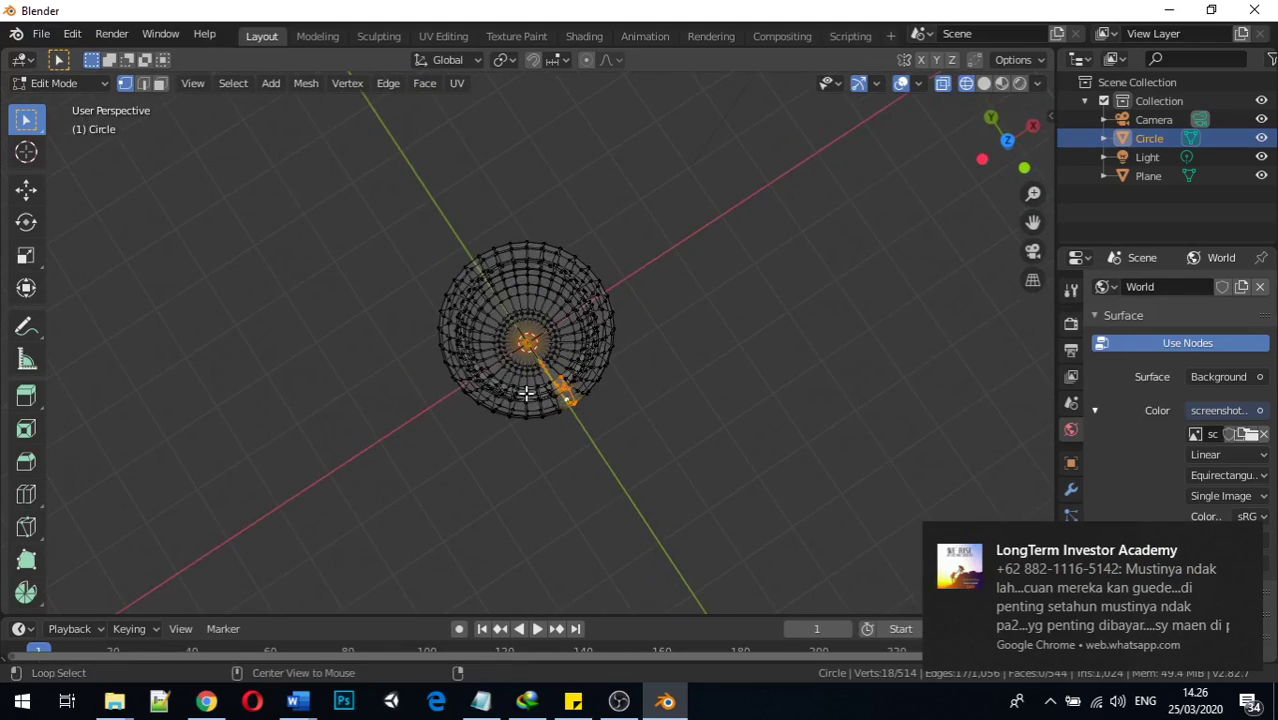
pyautogui.moveTo(505, 354); pyautogui.dragTo(519, 194, button='middle')
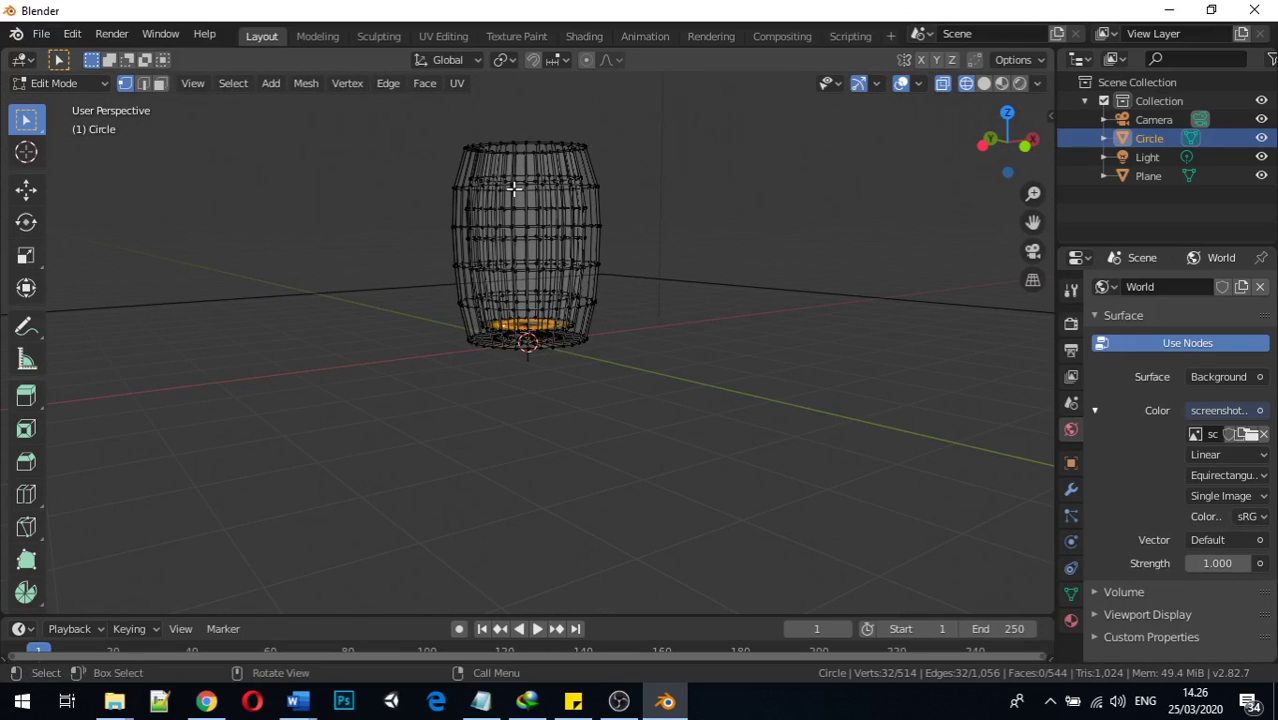
pyautogui.press('g')
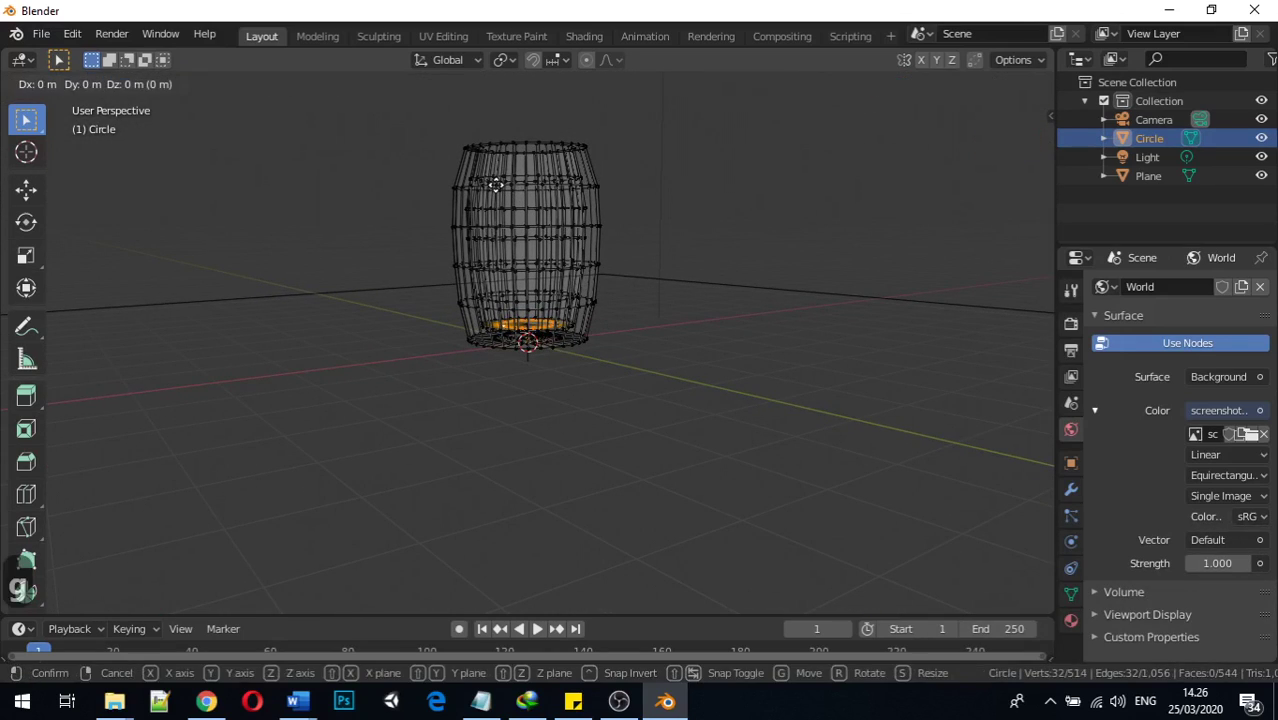
pyautogui.press('z')
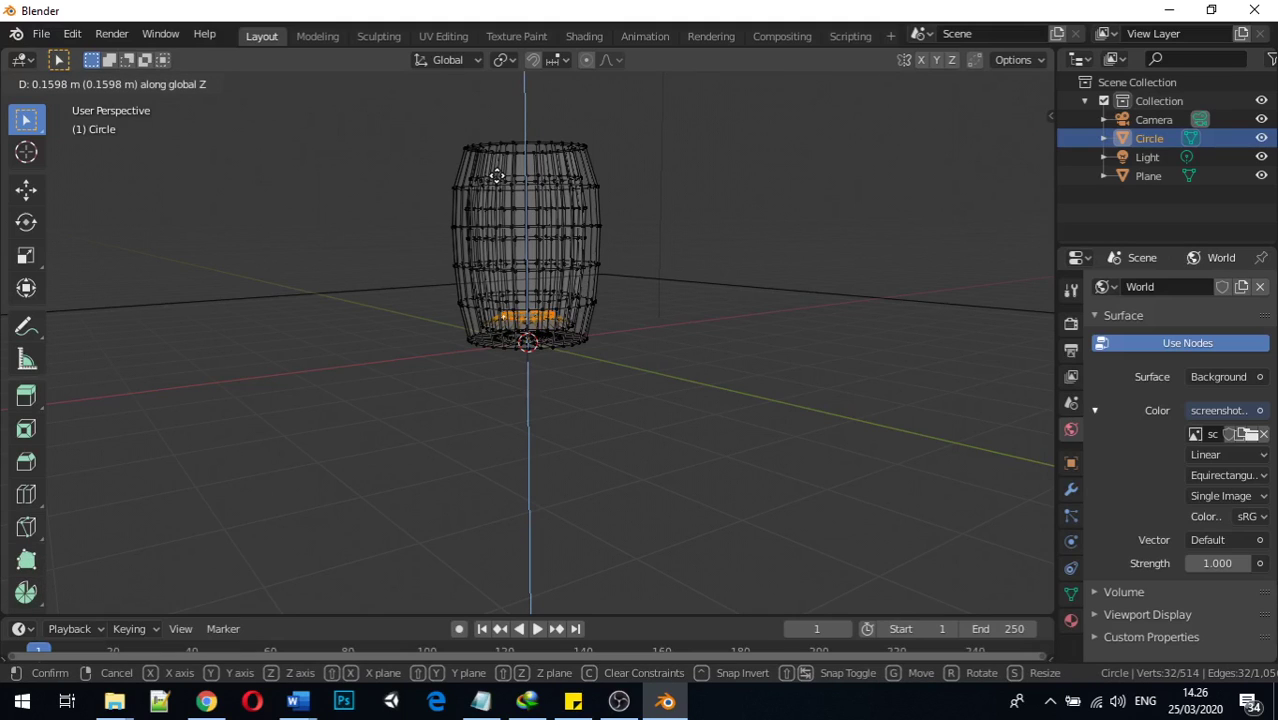
pyautogui.click(497, 178)
# Step: Switch the viewport to solid shading and examine the outer shape of the glass
pyautogui.moveTo(610, 276); pyautogui.dragTo(668, 262, button='middle')
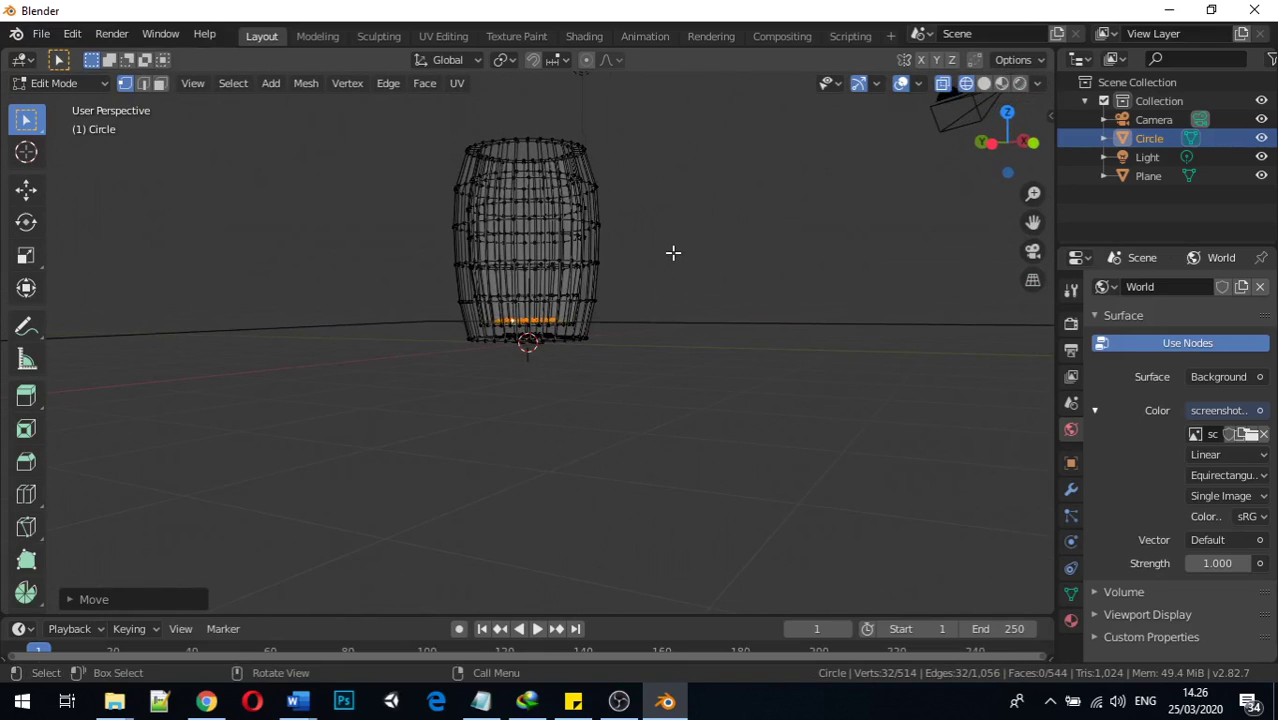
pyautogui.click(984, 85)
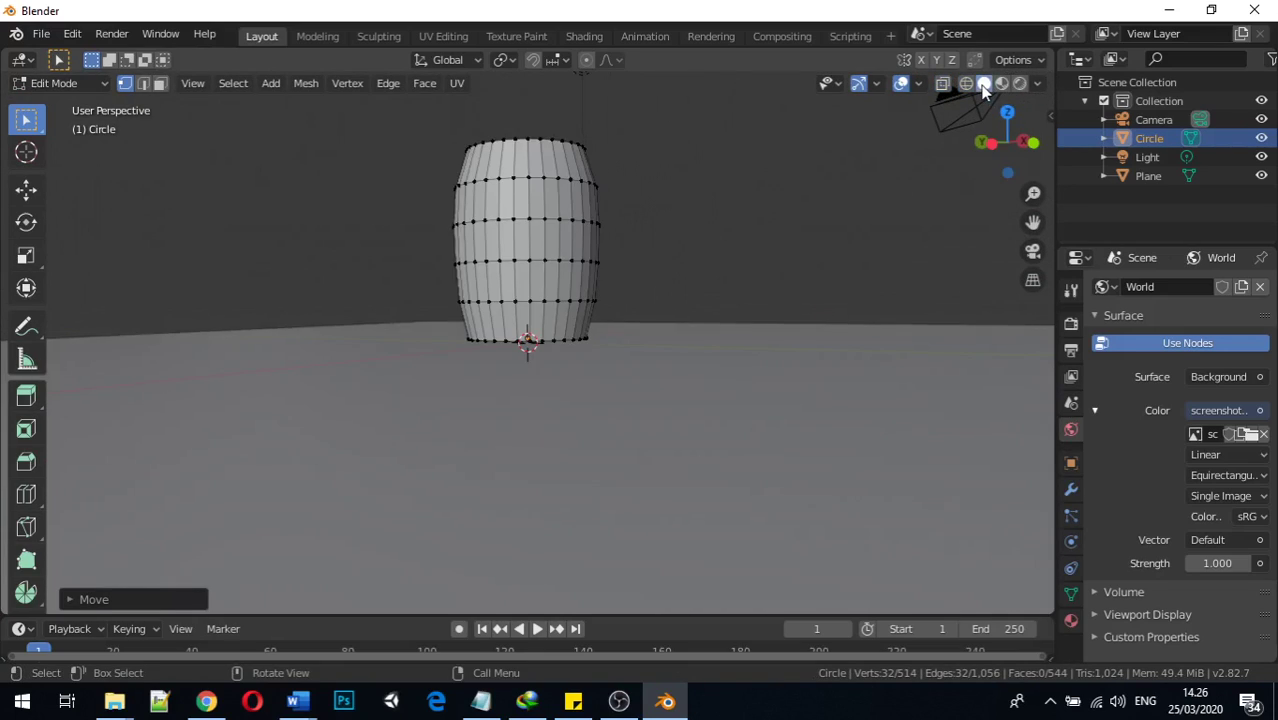
pyautogui.moveTo(560, 282)
pyautogui.mouseDown(button='middle')
pyautogui.moveTo(605, 322)
pyautogui.moveTo(764, 342)
pyautogui.moveTo(740, 294)
pyautogui.mouseUp(button='middle')
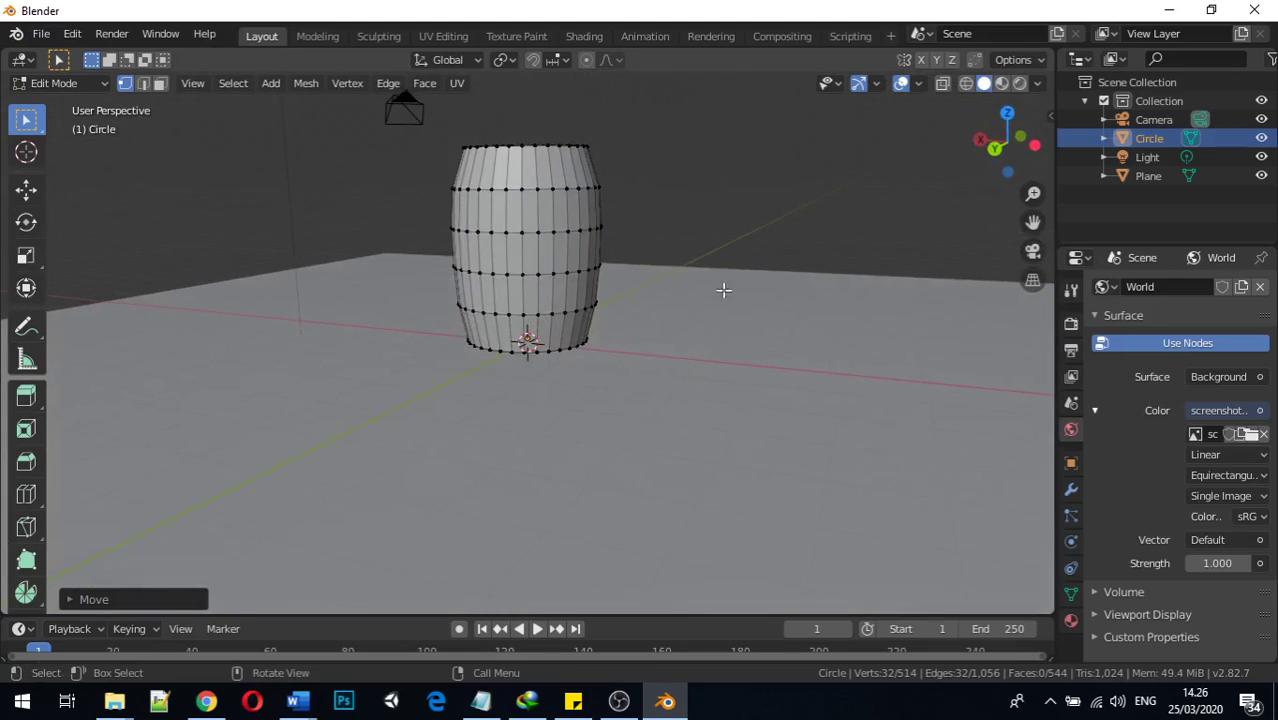
pyautogui.scroll(-3, 653, 271)
pyautogui.press('capslock')
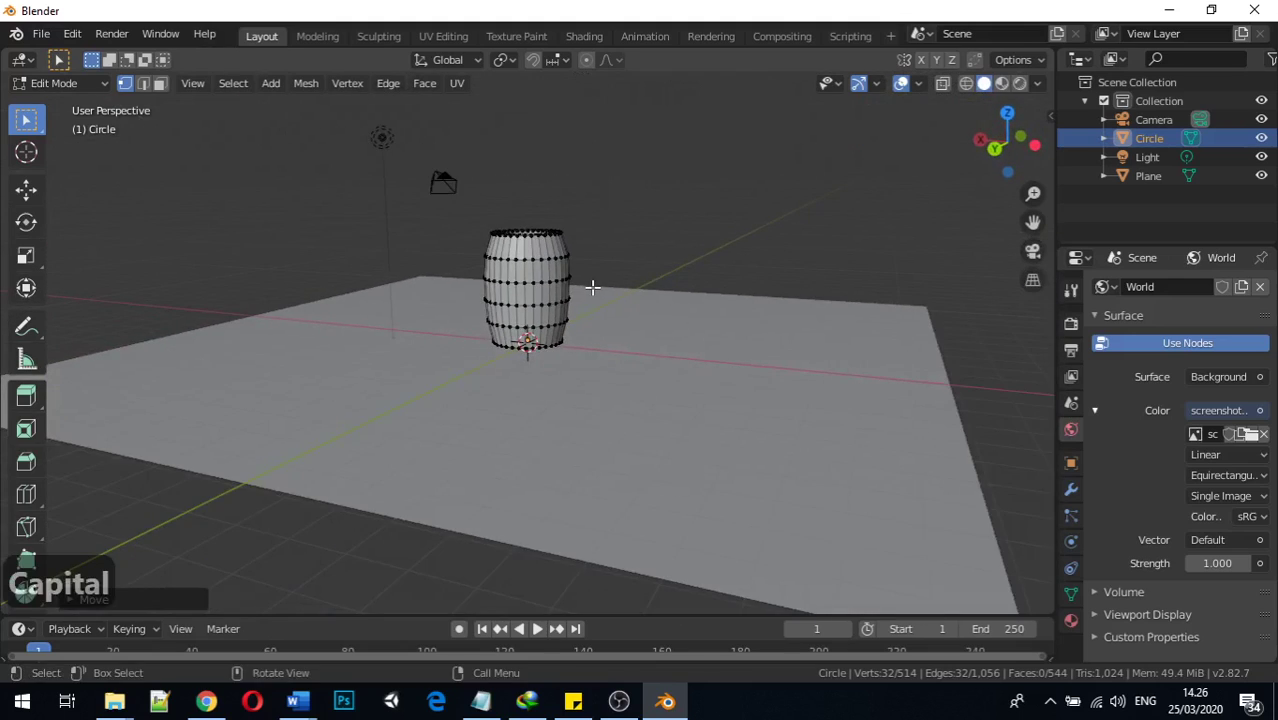
# Step: Select the outer bottom edge loop of the glass in wireframe shading and bevel it by about 0.163 m with 5 segments
pyautogui.scroll(5, 578, 276)
pyautogui.moveTo(578, 276); pyautogui.dragTo(441, 360, button='middle')
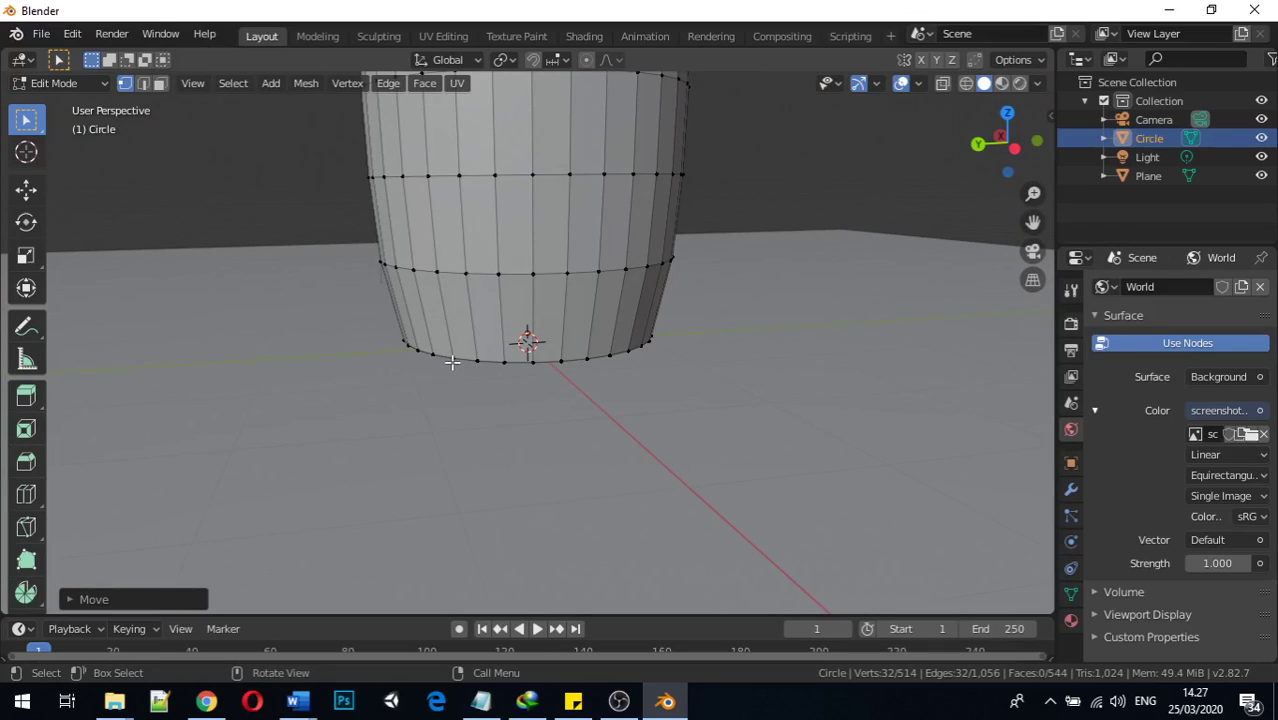
pyautogui.press('alt')
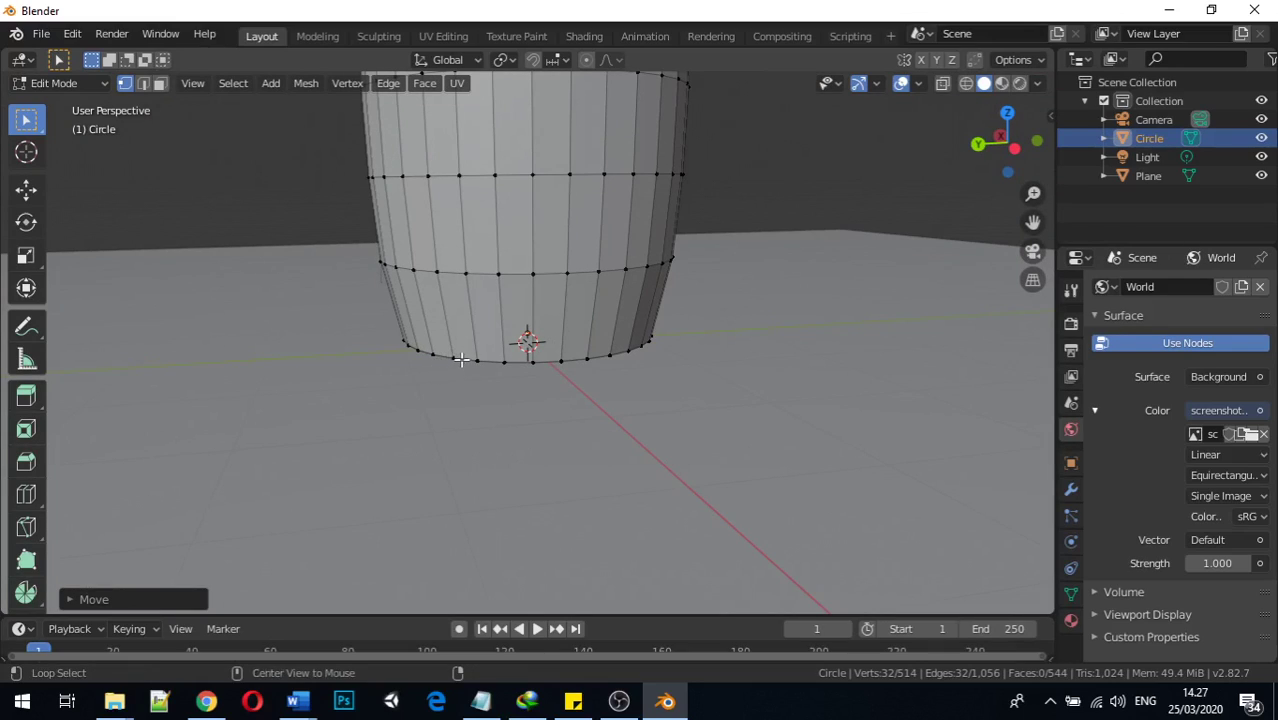
pyautogui.keyDown('alt'); pyautogui.click(460, 359); pyautogui.keyUp('alt')
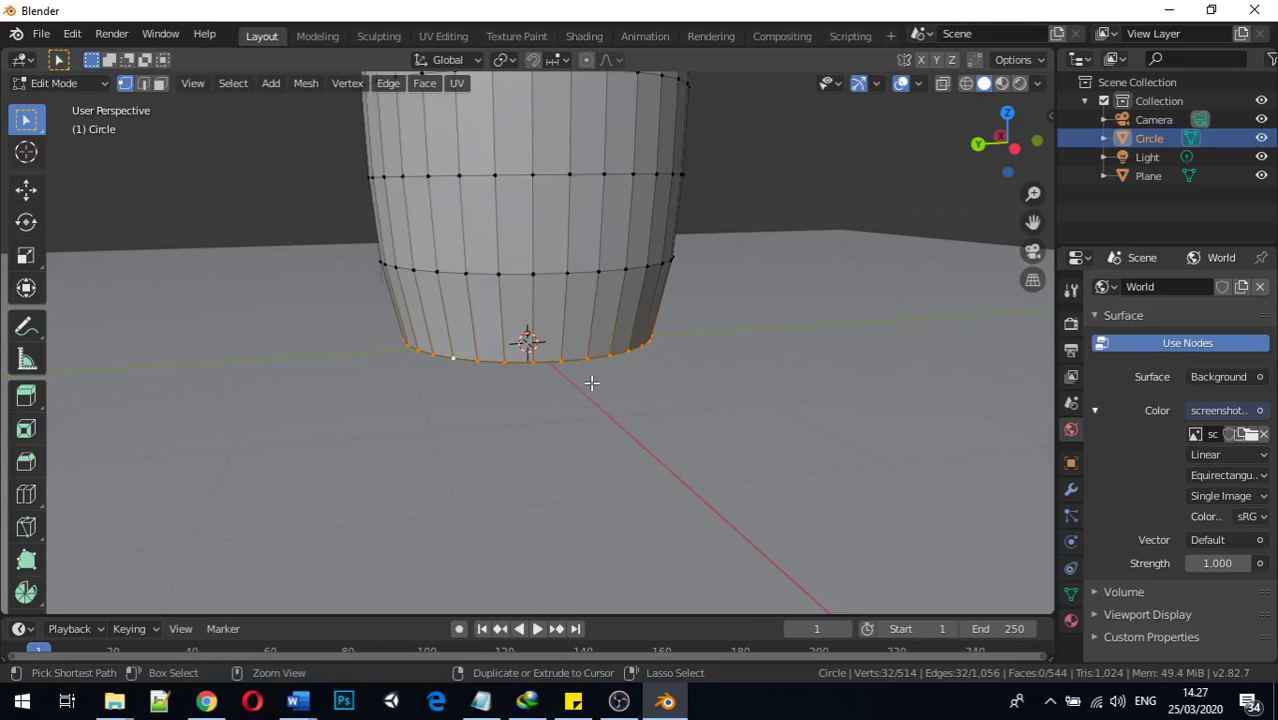
pyautogui.moveTo(590, 371); pyautogui.dragTo(518, 348, button='middle')
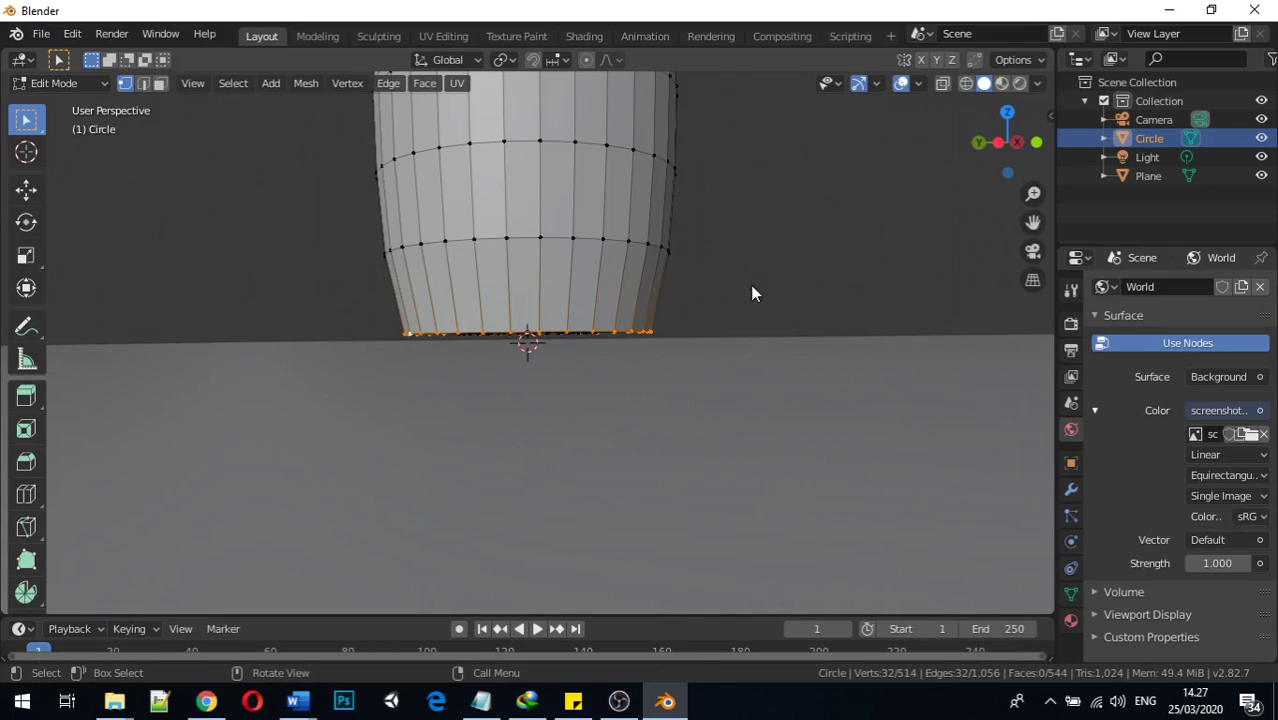
pyautogui.press('z')
pyautogui.click(628, 287)
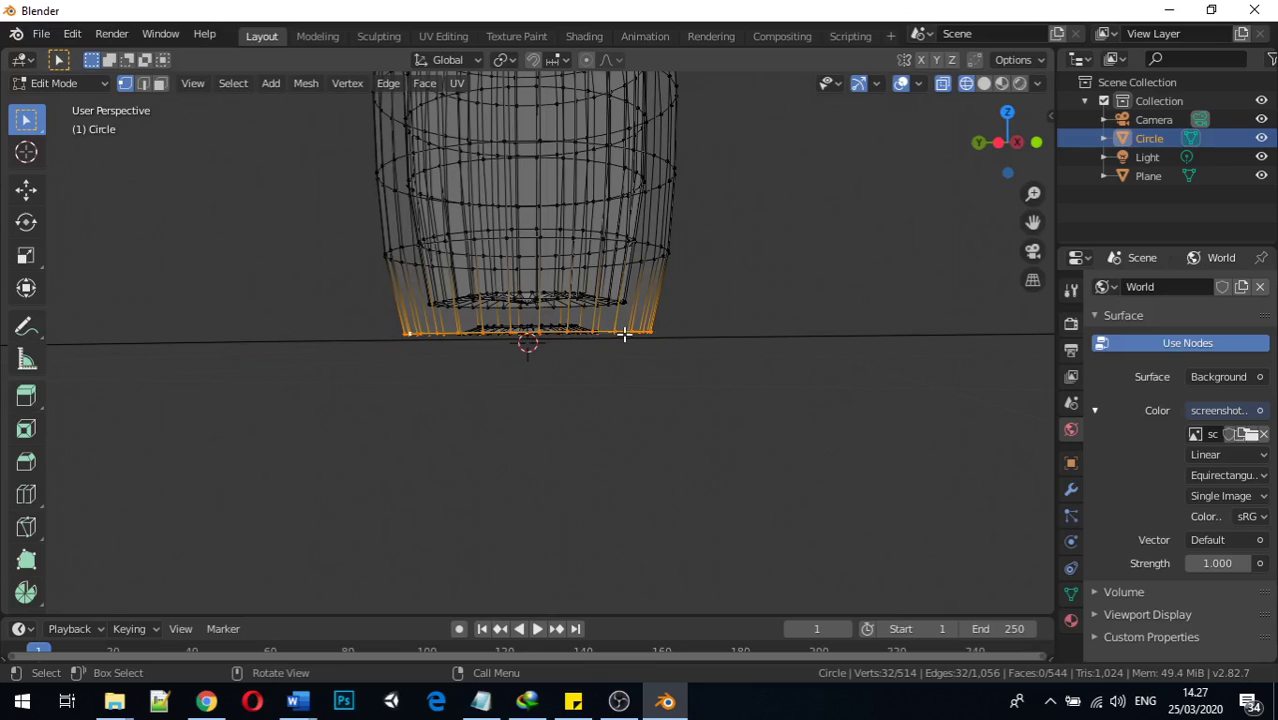
pyautogui.moveTo(579, 348); pyautogui.dragTo(579, 355, button='middle')
pyautogui.hotkey('ctrl', 'b')
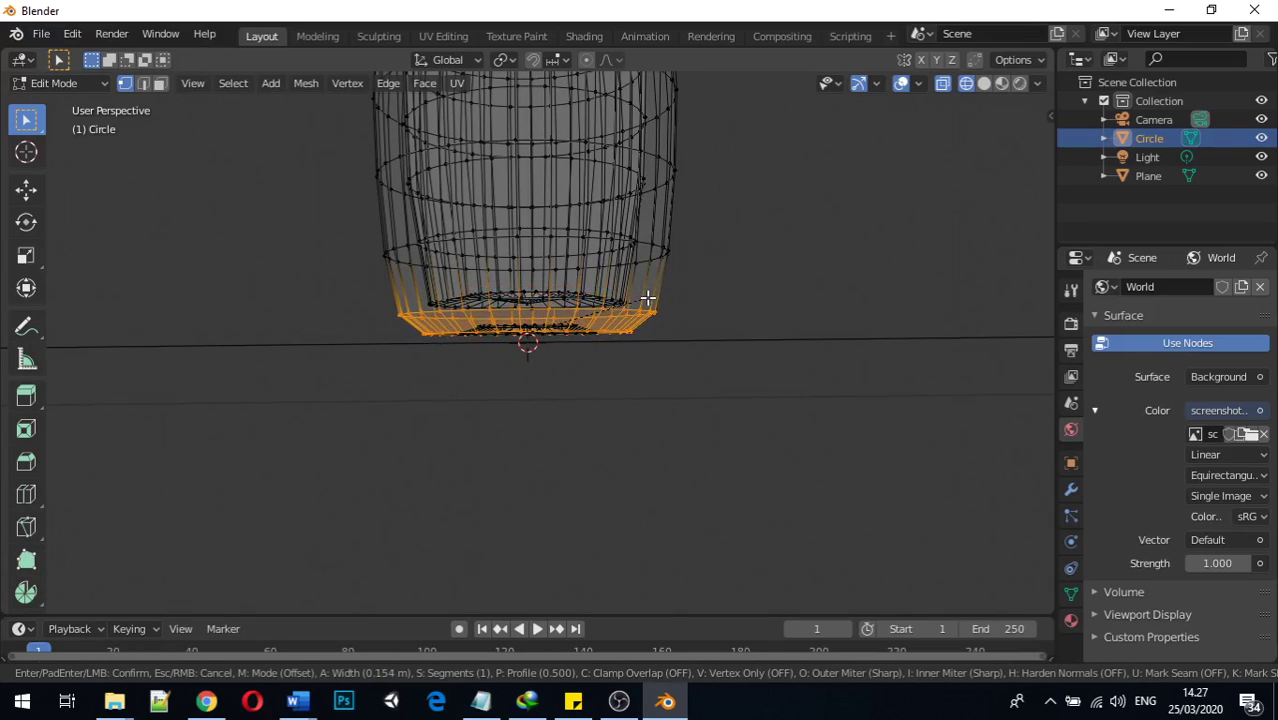
pyautogui.scroll(2, 639, 296)
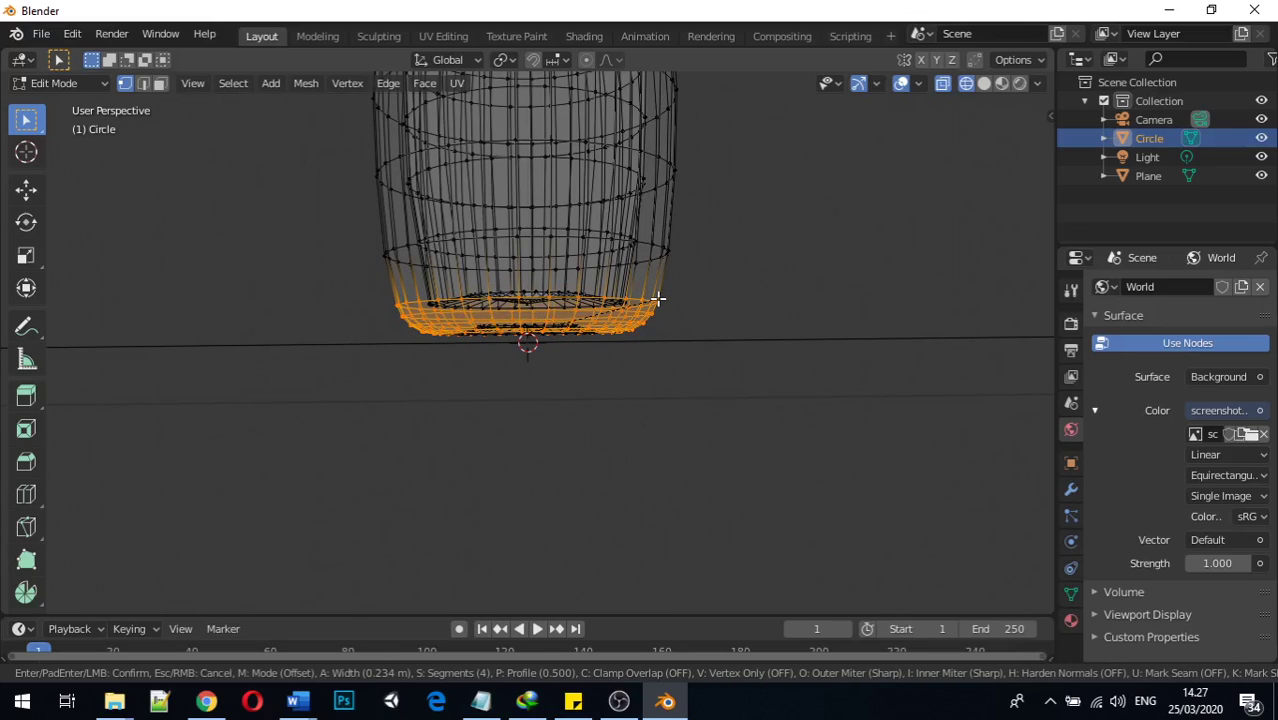
pyautogui.scroll(2, 652, 299)
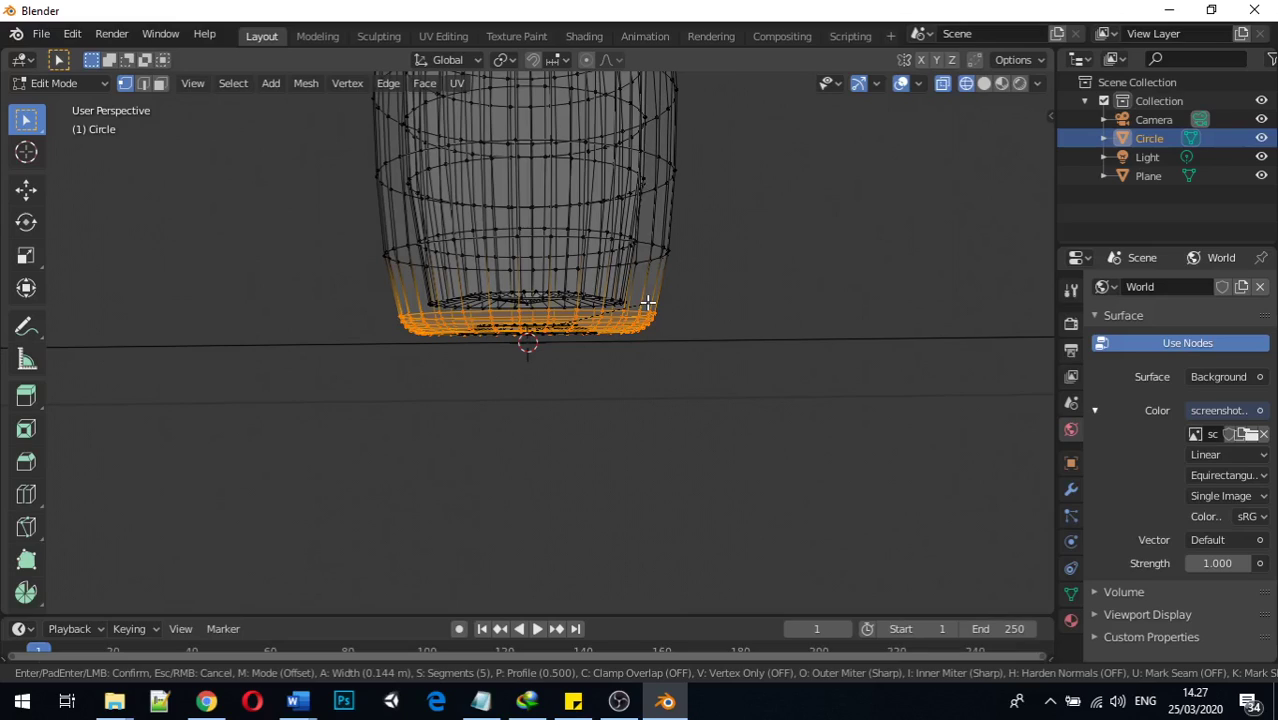
pyautogui.scroll(-3, 648, 302)
pyautogui.scroll(-1, 648, 302)
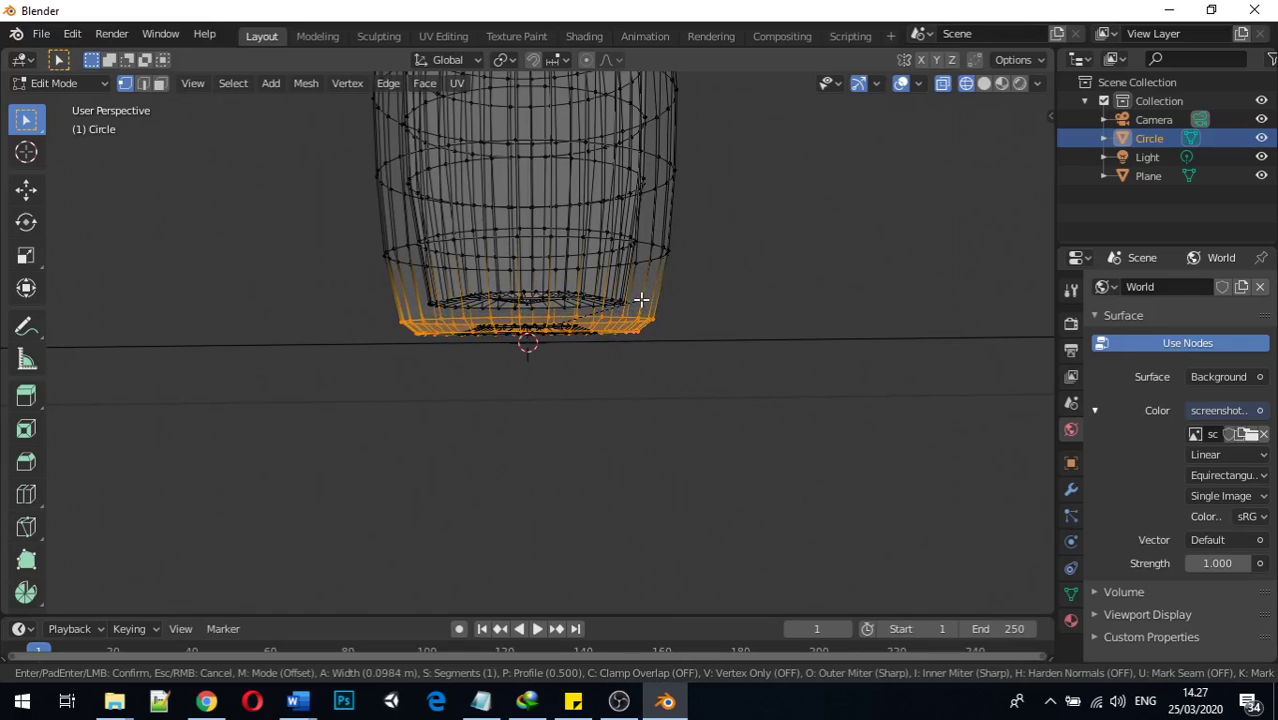
pyautogui.scroll(4, 641, 299)
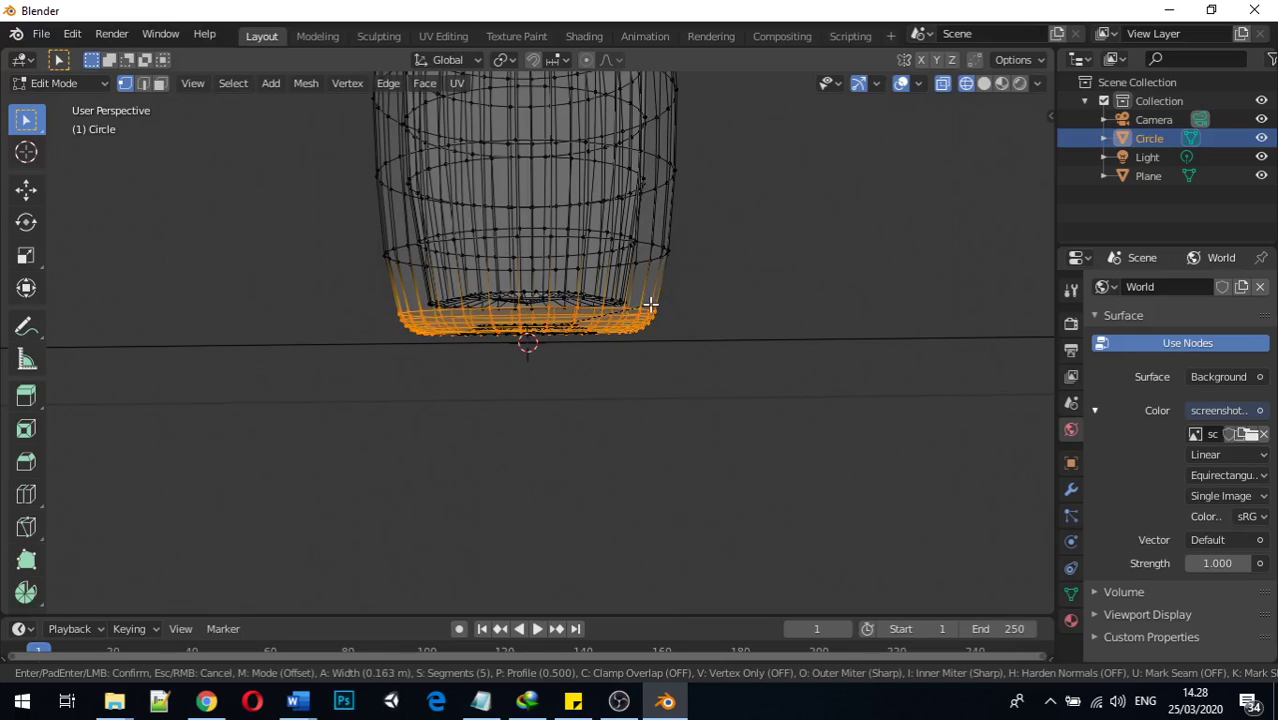
pyautogui.click(650, 303)
# Step: Select the outer edge loop of the glass rim and bevel it by about 0.075 m with 4 segments
pyautogui.moveTo(793, 331); pyautogui.dragTo(639, 220, button='middle')
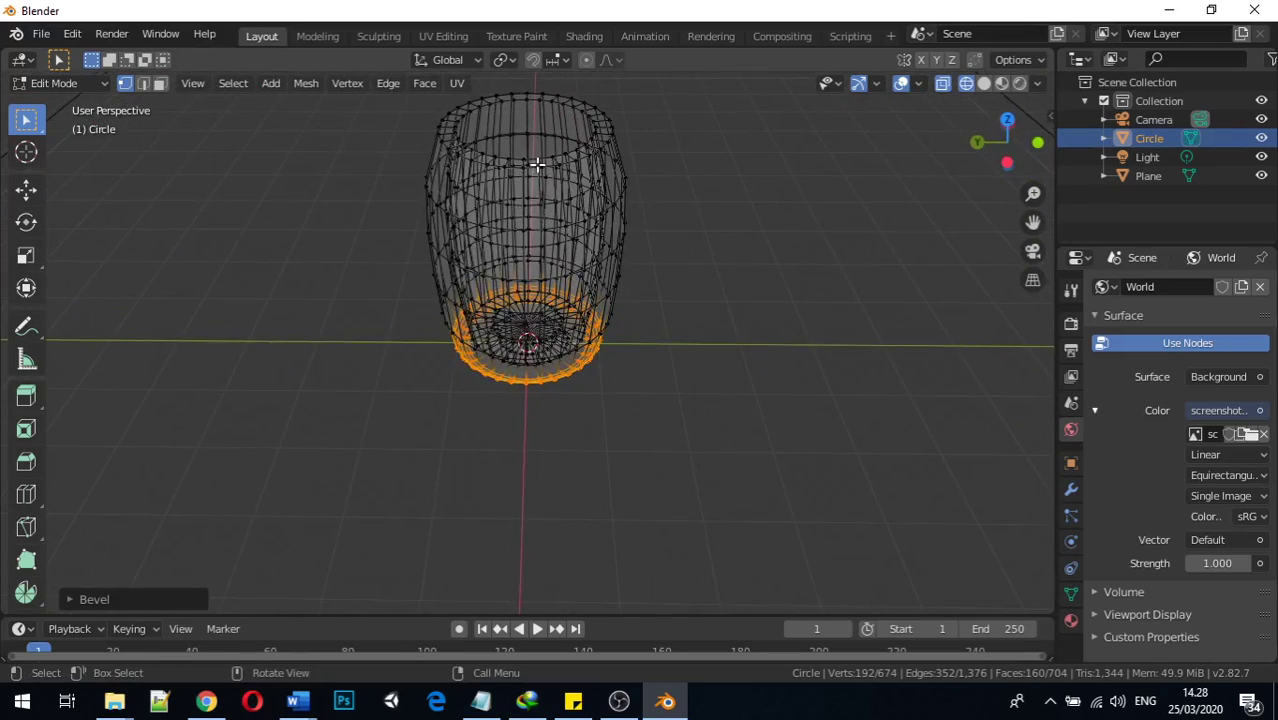
pyautogui.keyDown('alt'); pyautogui.click(539, 165); pyautogui.keyUp('alt')
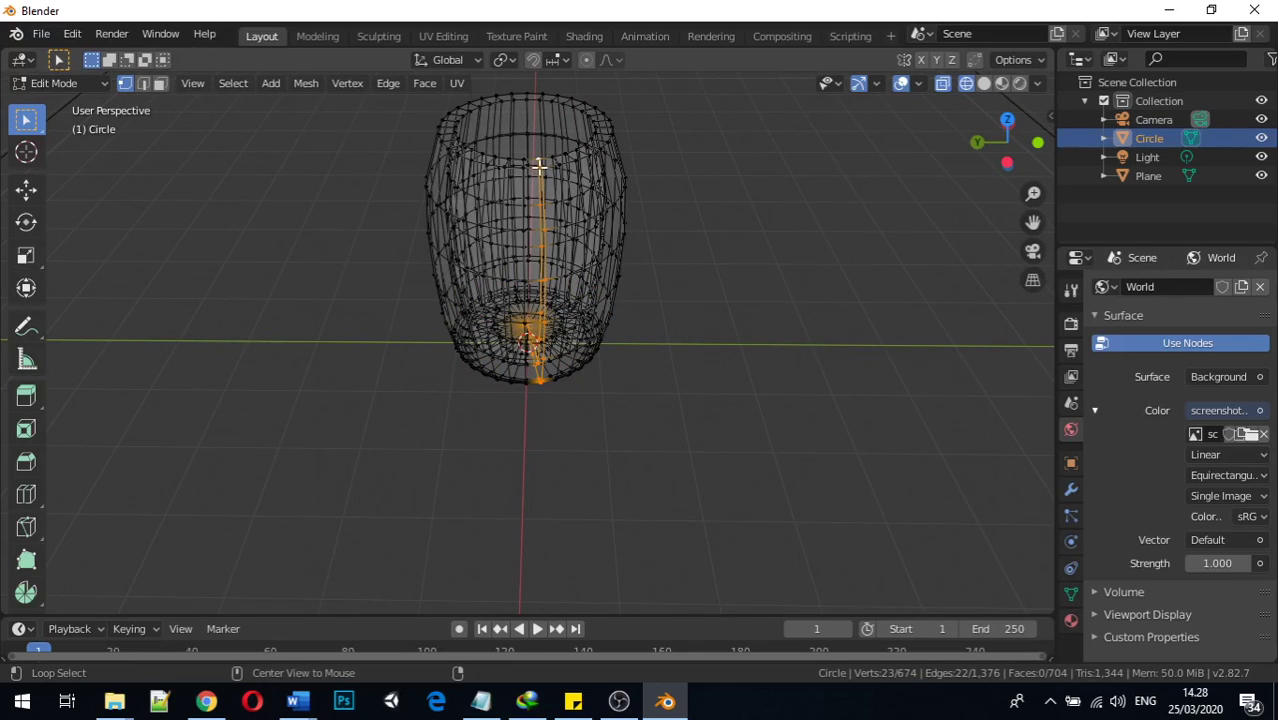
pyautogui.keyDown('alt'); pyautogui.click(536, 164); pyautogui.keyUp('alt')
pyautogui.keyDown('alt'); pyautogui.click(534, 164); pyautogui.keyUp('alt')
pyautogui.moveTo(533, 163); pyautogui.dragTo(516, 214, button='middle')
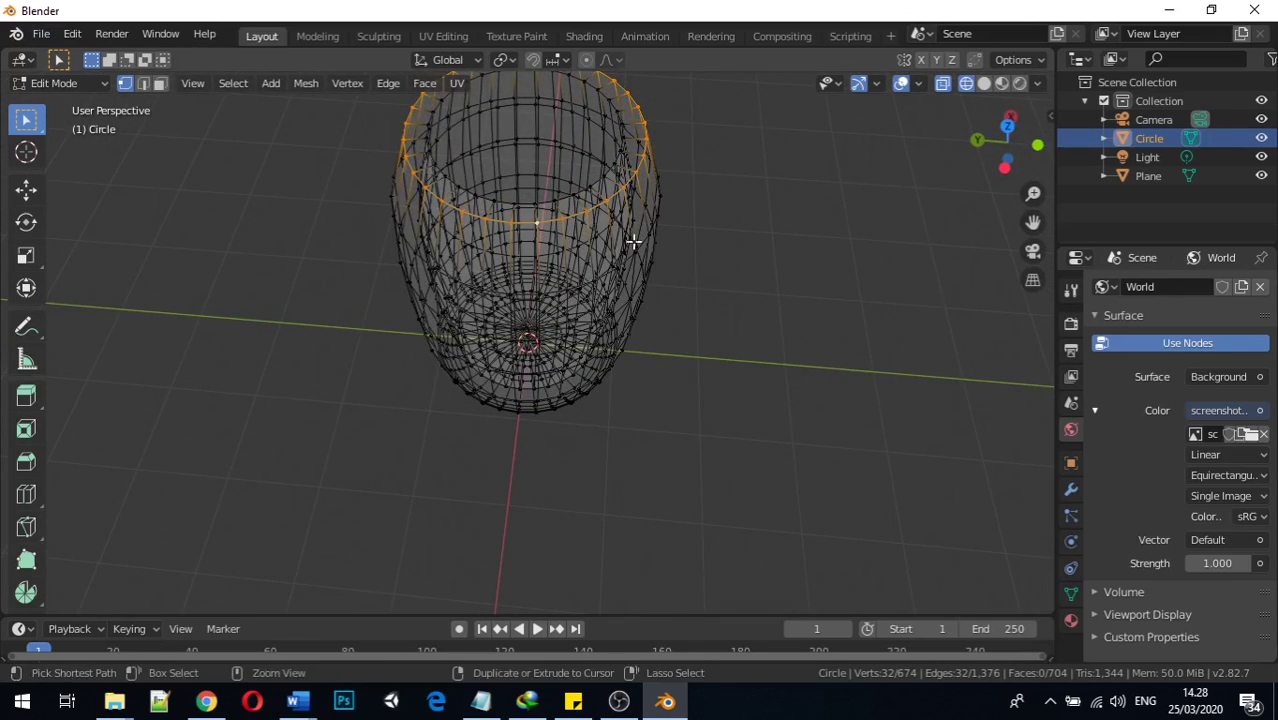
pyautogui.hotkey('ctrl', 'b')
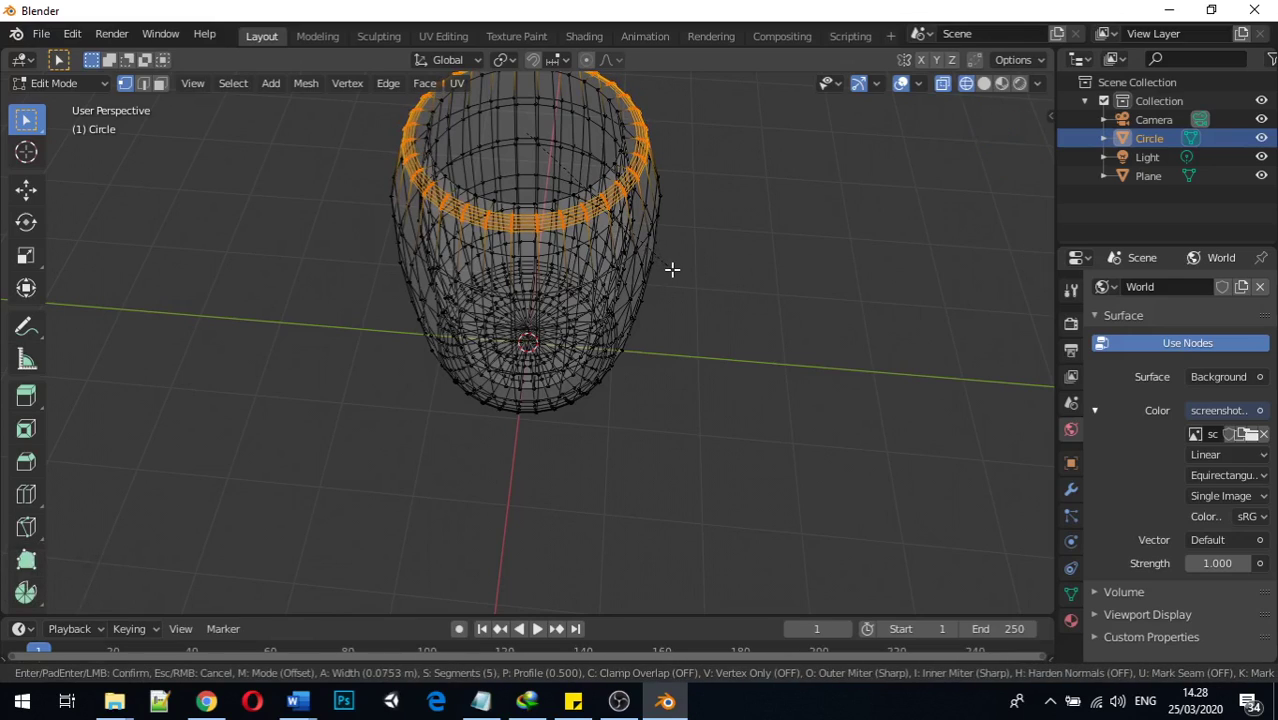
pyautogui.scroll(1, 672, 269)
pyautogui.scroll(-2, 672, 269)
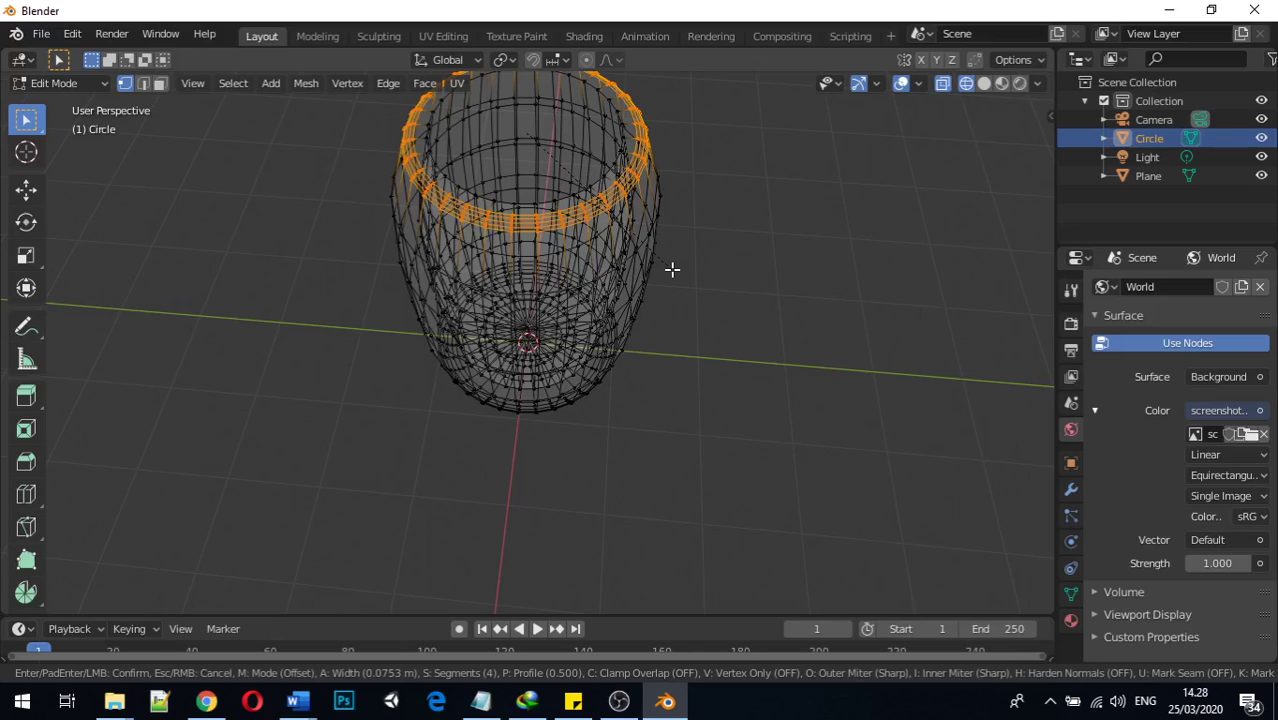
pyautogui.click(672, 269)
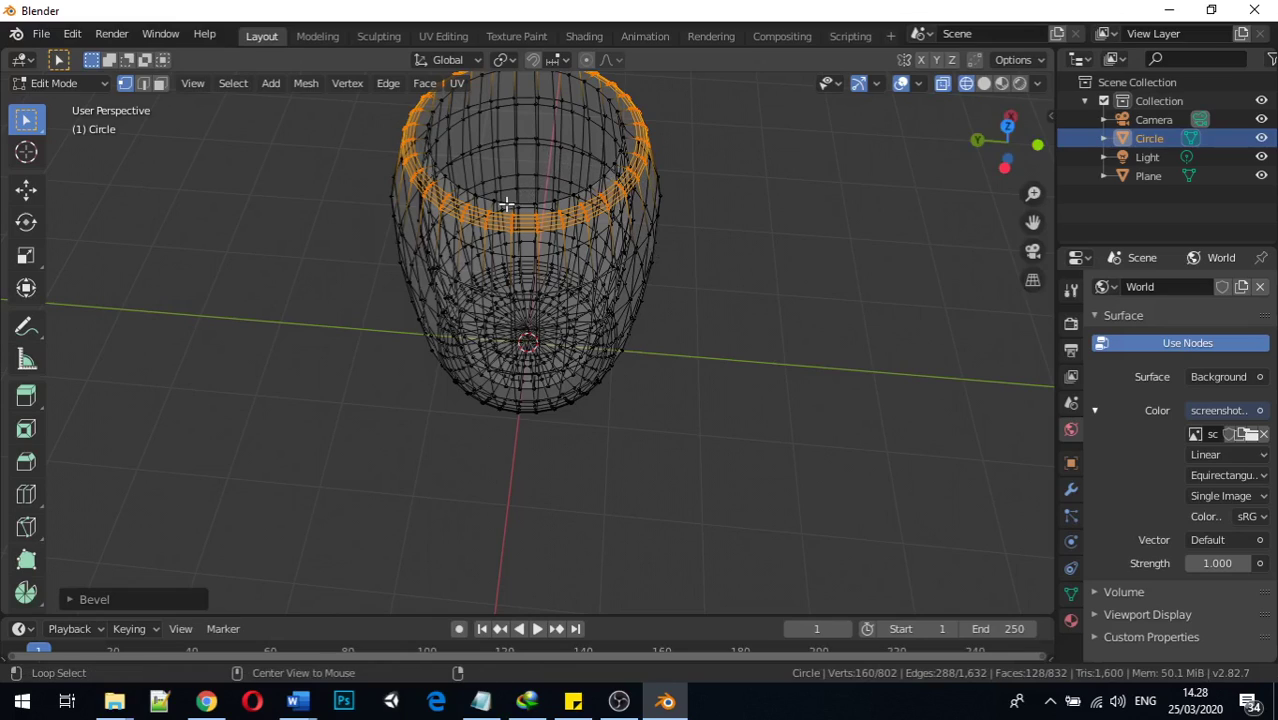
# Step: Select the inner edge loop of the glass rim and bevel it by about 0.068 m with 3 segments
pyautogui.keyDown('alt'); pyautogui.click(507, 204); pyautogui.keyUp('alt')
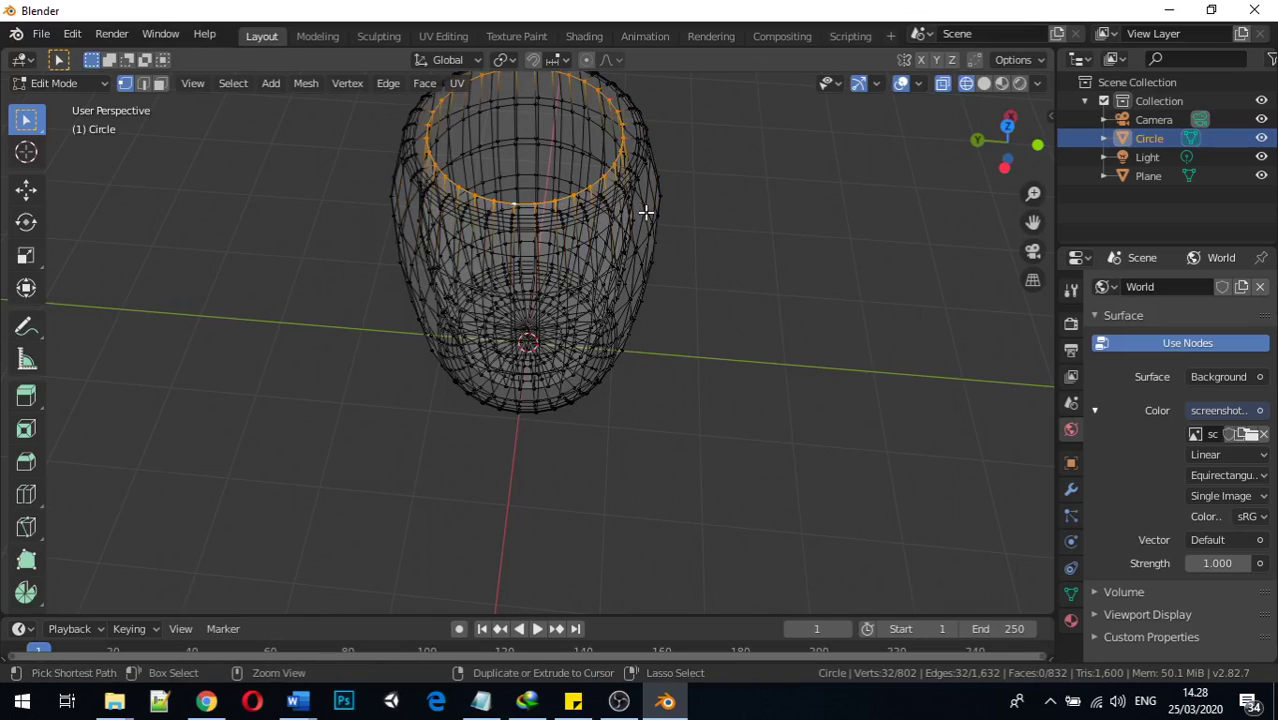
pyautogui.hotkey('ctrl', 'b')
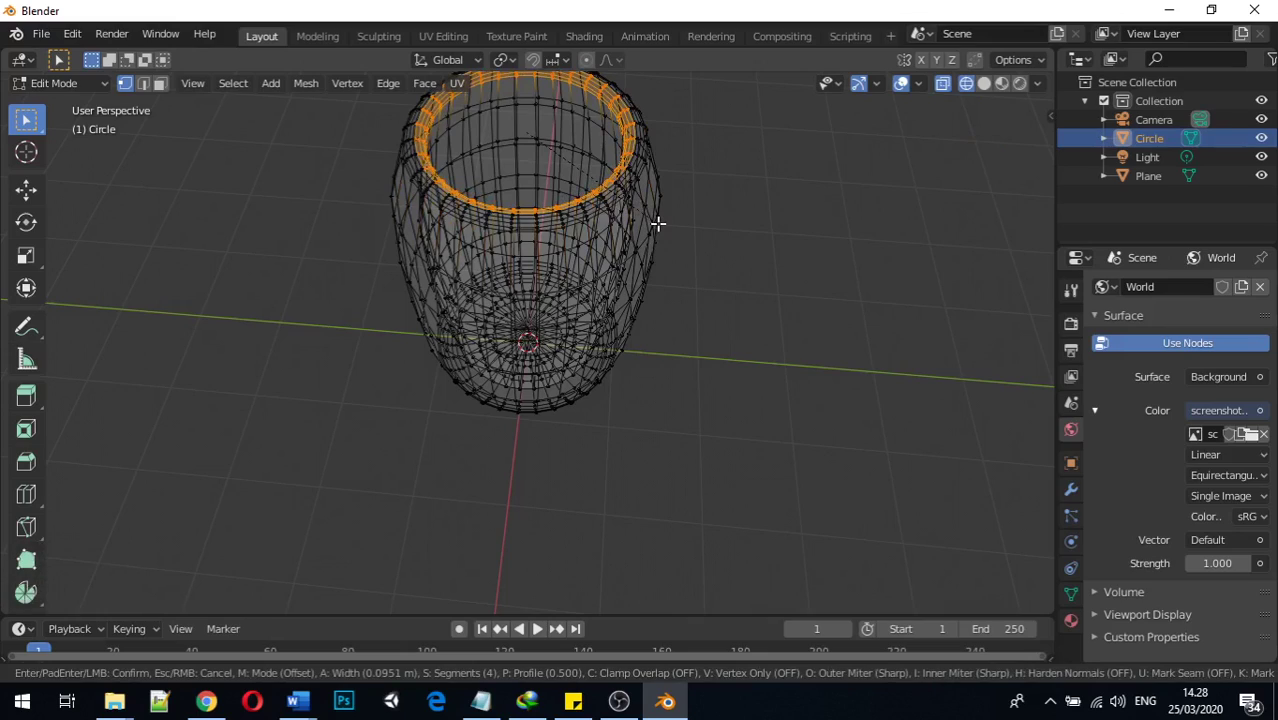
pyautogui.scroll(-1, 657, 223)
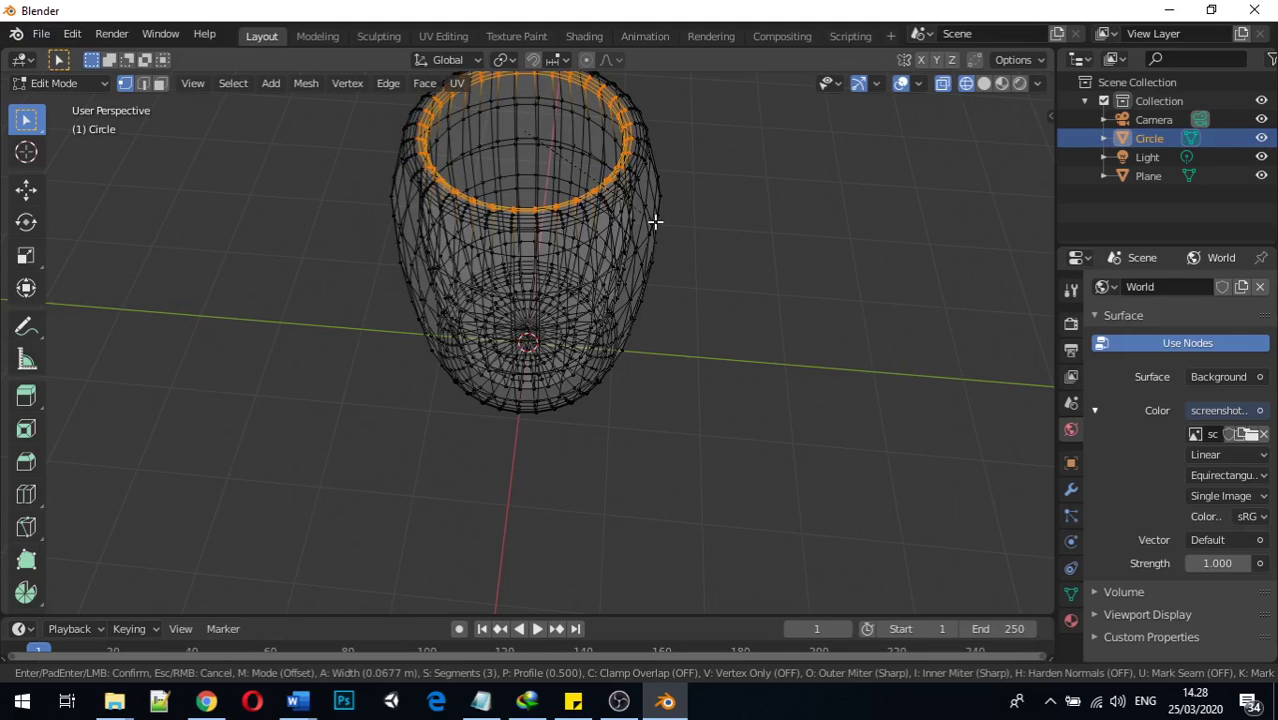
pyautogui.click(655, 222)
# Step: Return the viewport to solid shading, switch to Object Mode and apply Shade Smooth to the glass
pyautogui.moveTo(796, 260); pyautogui.dragTo(648, 218, button='middle')
pyautogui.scroll(-3, 907, 133)
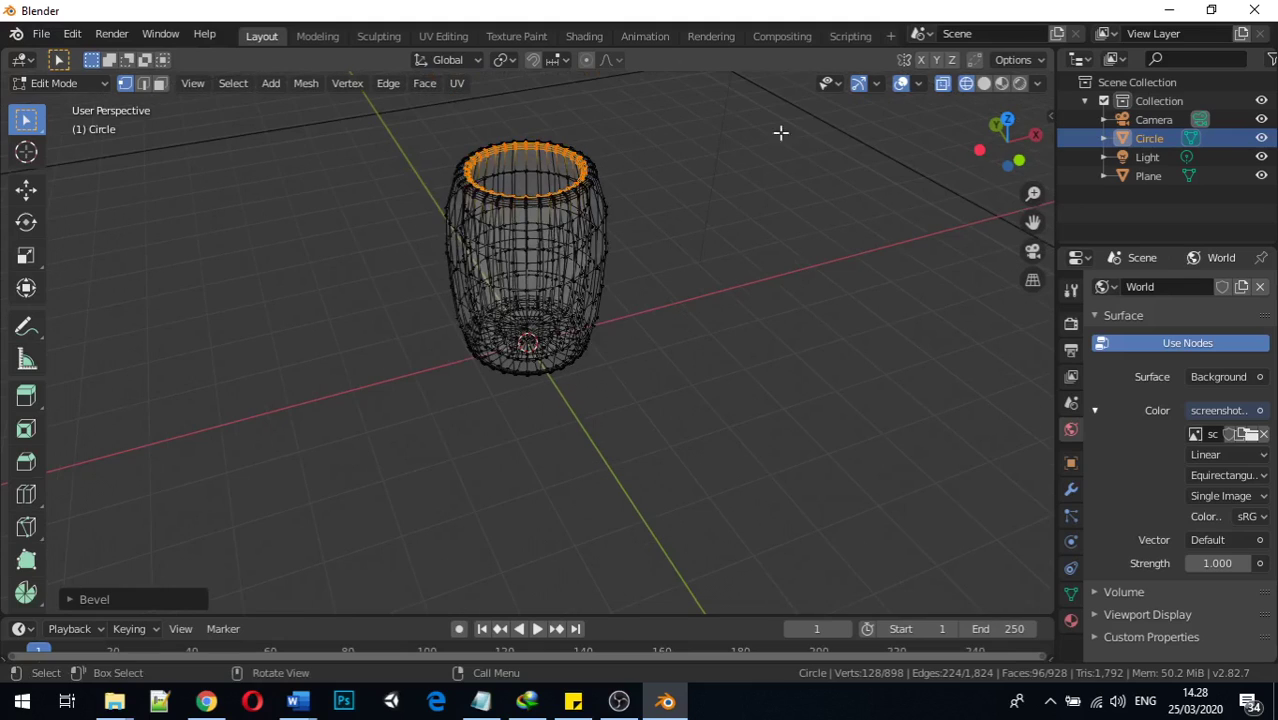
pyautogui.click(984, 83)
pyautogui.moveTo(660, 232)
pyautogui.mouseDown(button='middle')
pyautogui.moveTo(630, 240)
pyautogui.moveTo(687, 188)
pyautogui.mouseUp(button='middle')
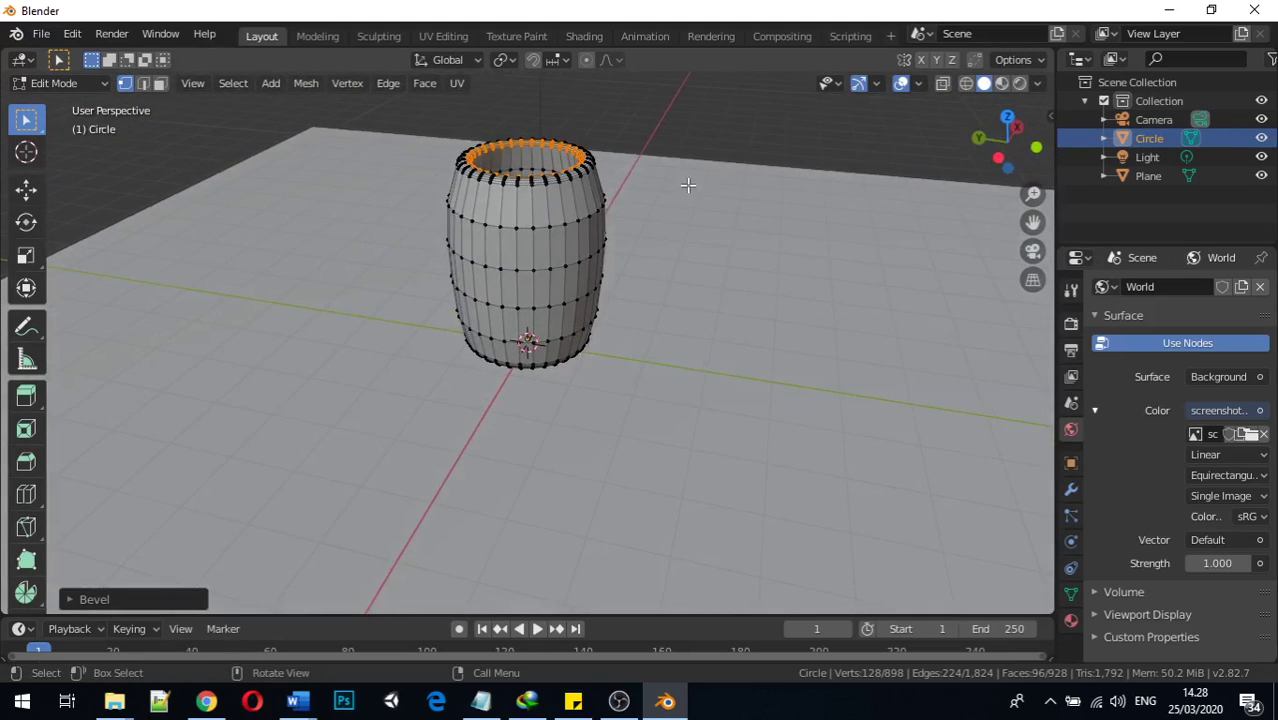
pyautogui.press('Tab')
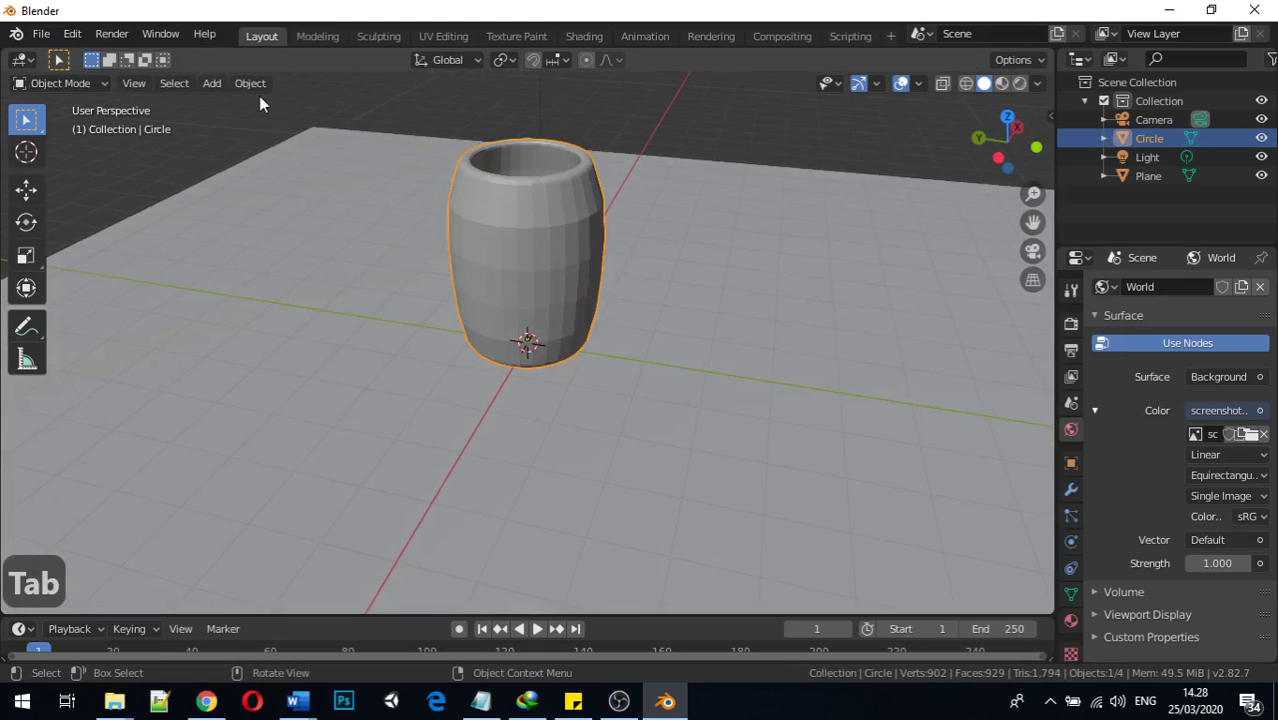
pyautogui.moveTo(468, 240); pyautogui.dragTo(531, 212, button='middle')
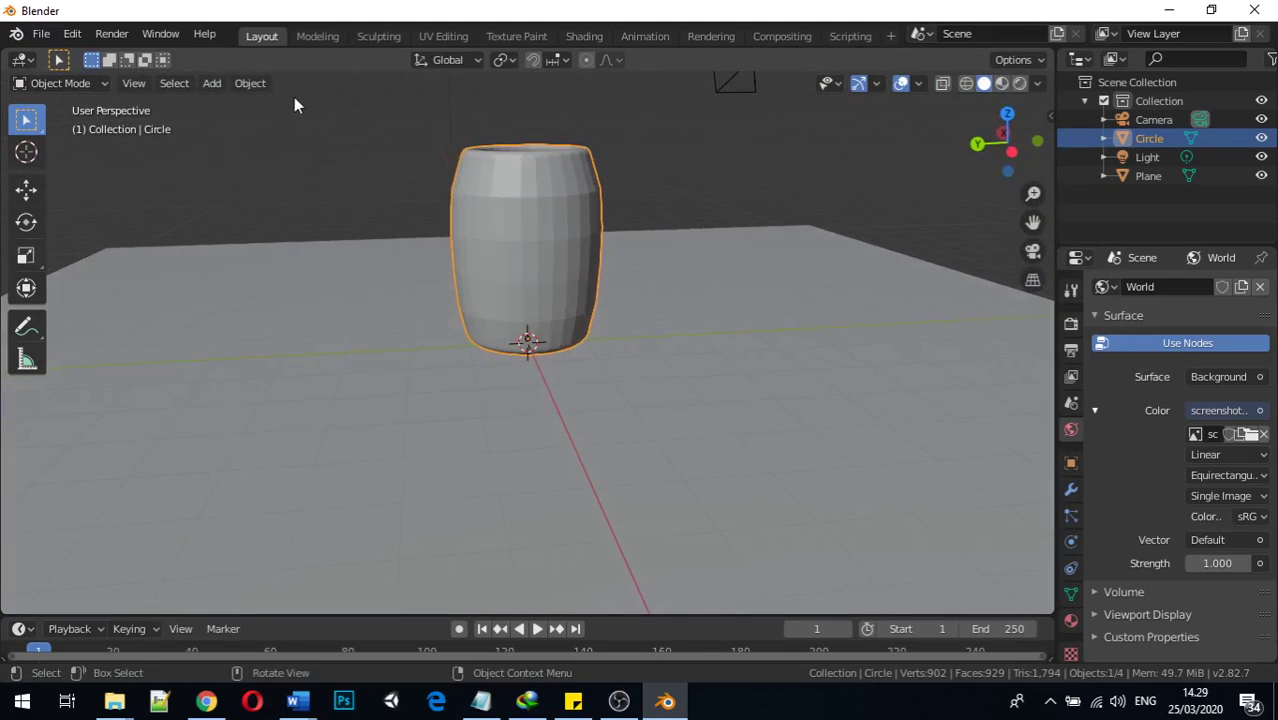
pyautogui.click(250, 83)
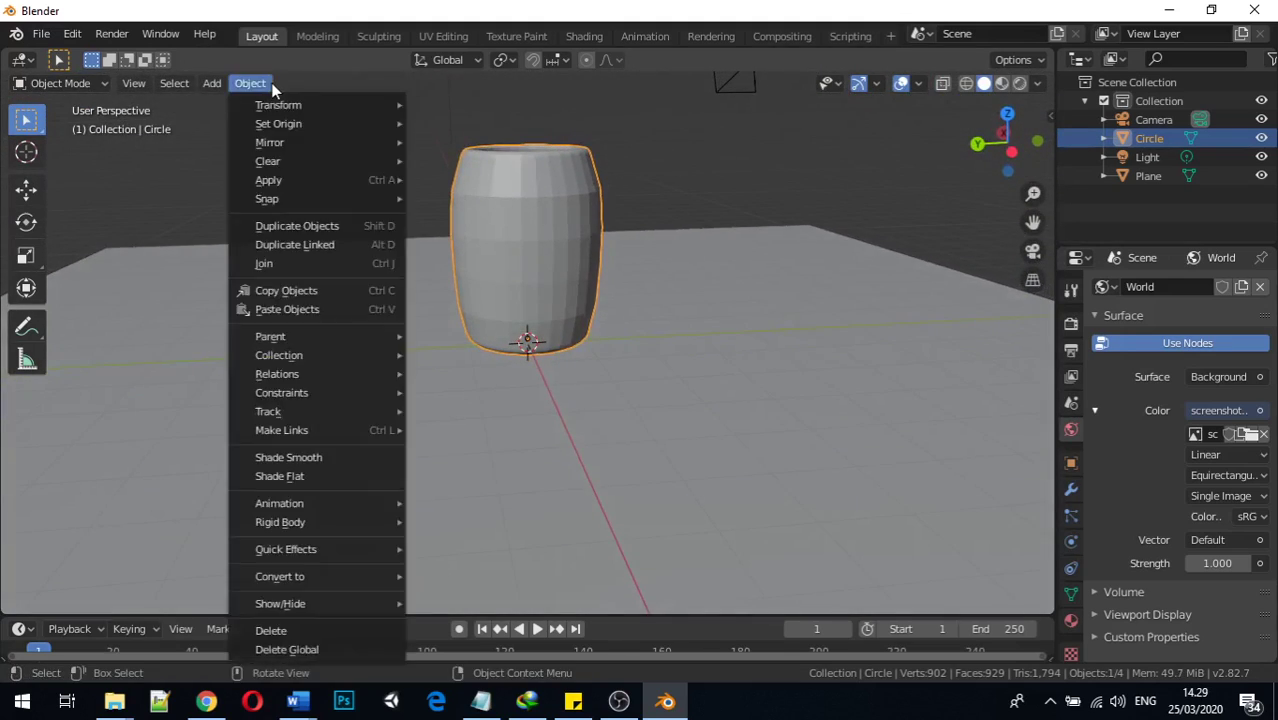
pyautogui.click(317, 457)
pyautogui.moveTo(434, 424)
pyautogui.mouseDown(button='middle')
pyautogui.moveTo(334, 576)
pyautogui.moveTo(365, 574)
pyautogui.moveTo(448, 491)
pyautogui.moveTo(474, 397)
pyautogui.moveTo(377, 362)
pyautogui.moveTo(345, 411)
pyautogui.moveTo(320, 382)
pyautogui.moveTo(237, 365)
pyautogui.moveTo(149, 411)
pyautogui.mouseUp(button='middle')
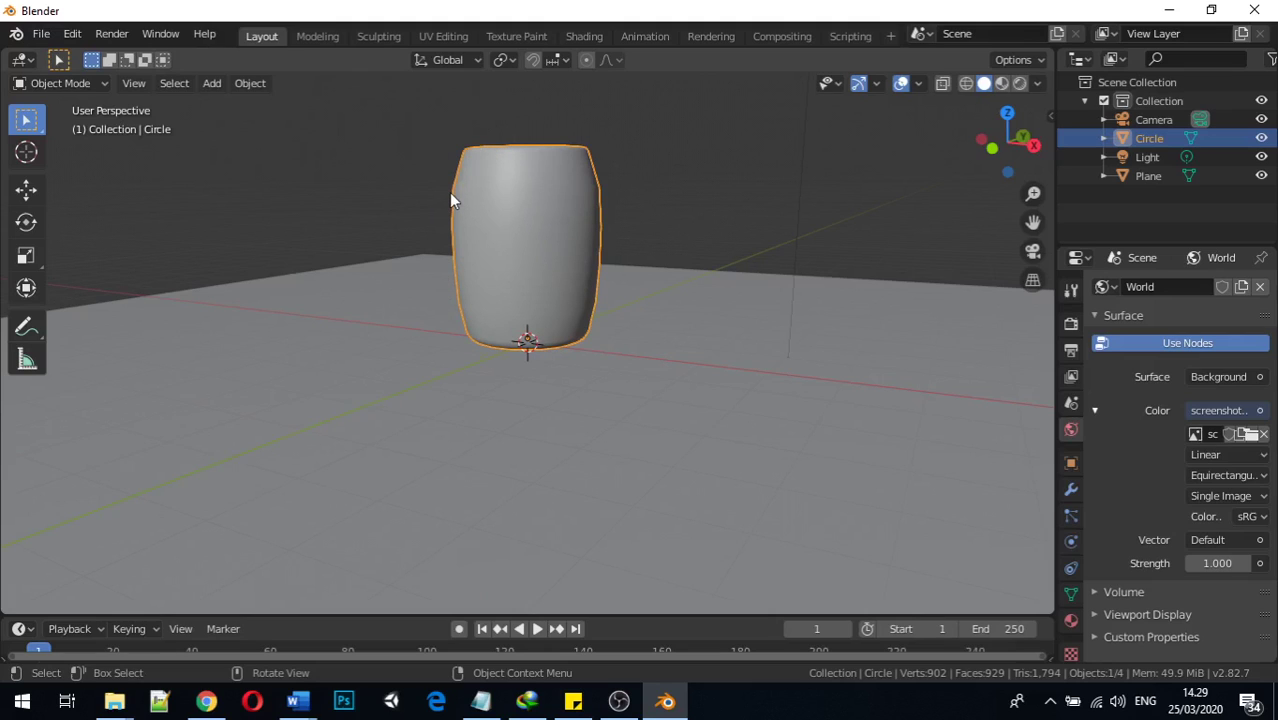
pyautogui.moveTo(485, 383); pyautogui.dragTo(238, 373, button='middle')
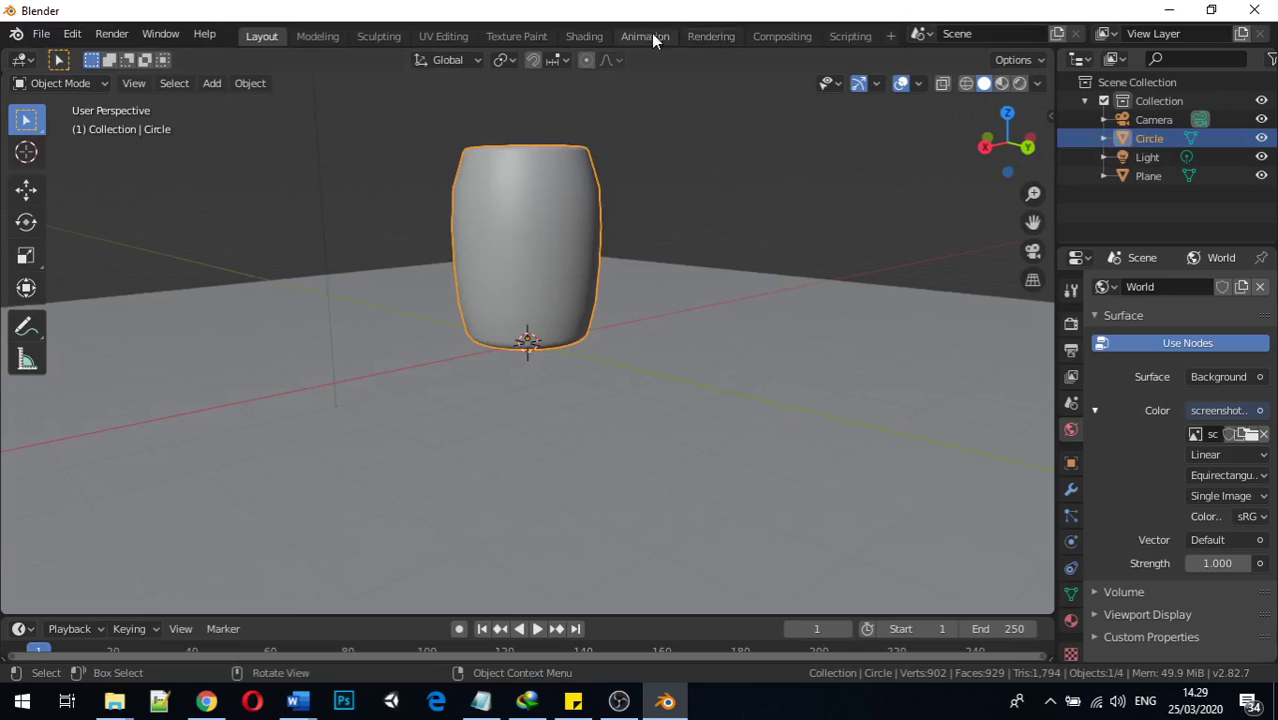
# Step: Switch to the Shading workspace and show the glass in Rendered viewport shading
pyautogui.click(584, 37)
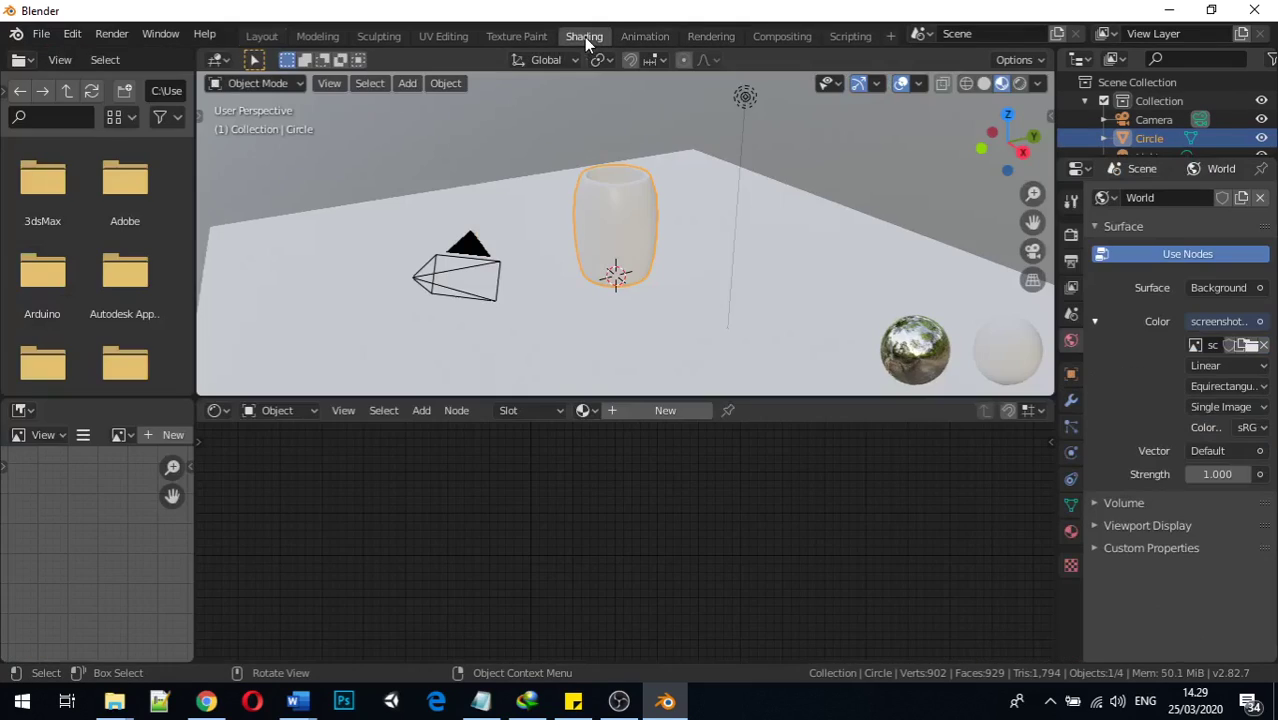
pyautogui.scroll(2, 630, 321)
pyautogui.scroll(3, 630, 321)
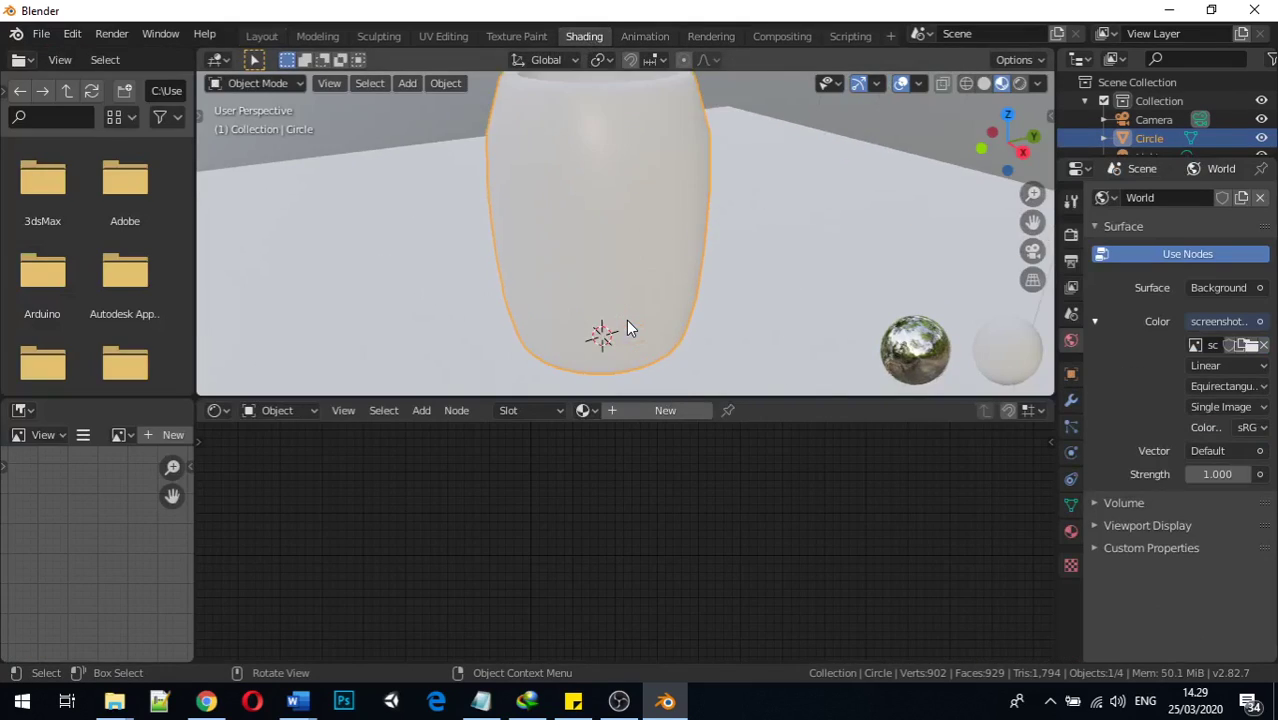
pyautogui.scroll(-2, 619, 303)
pyautogui.moveTo(619, 303); pyautogui.dragTo(432, 268, button='middle')
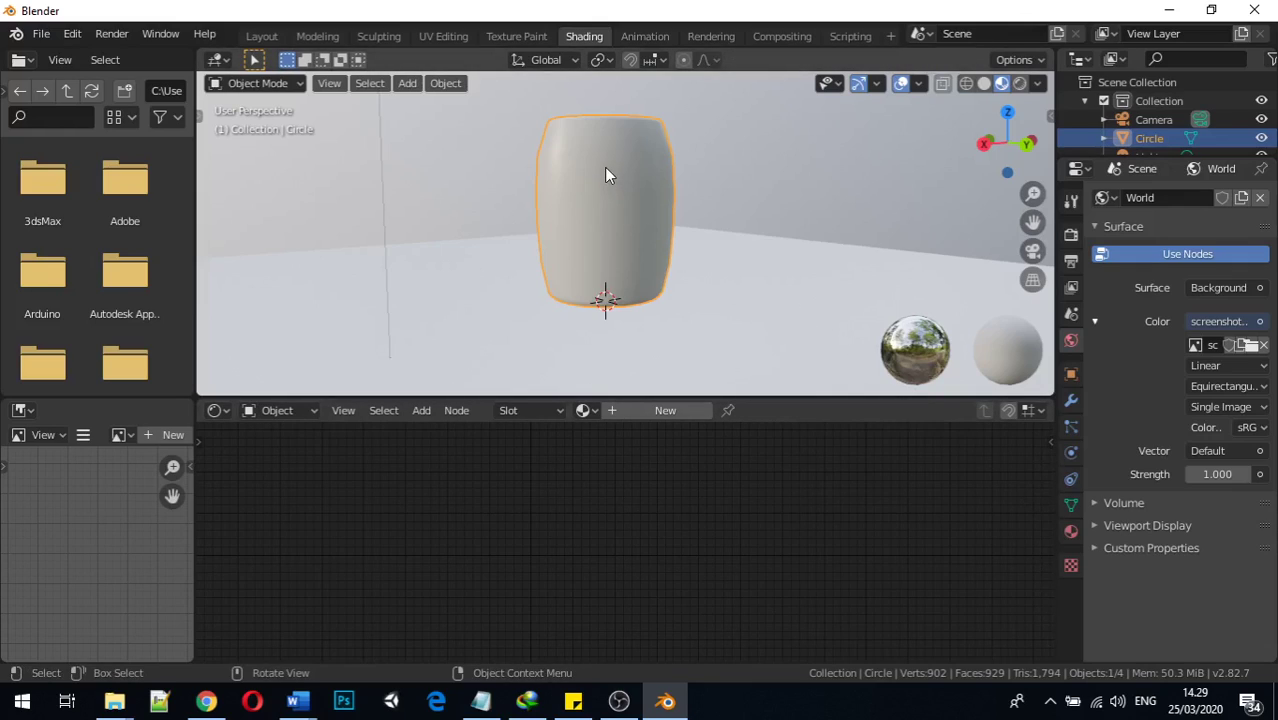
pyautogui.click(1020, 84)
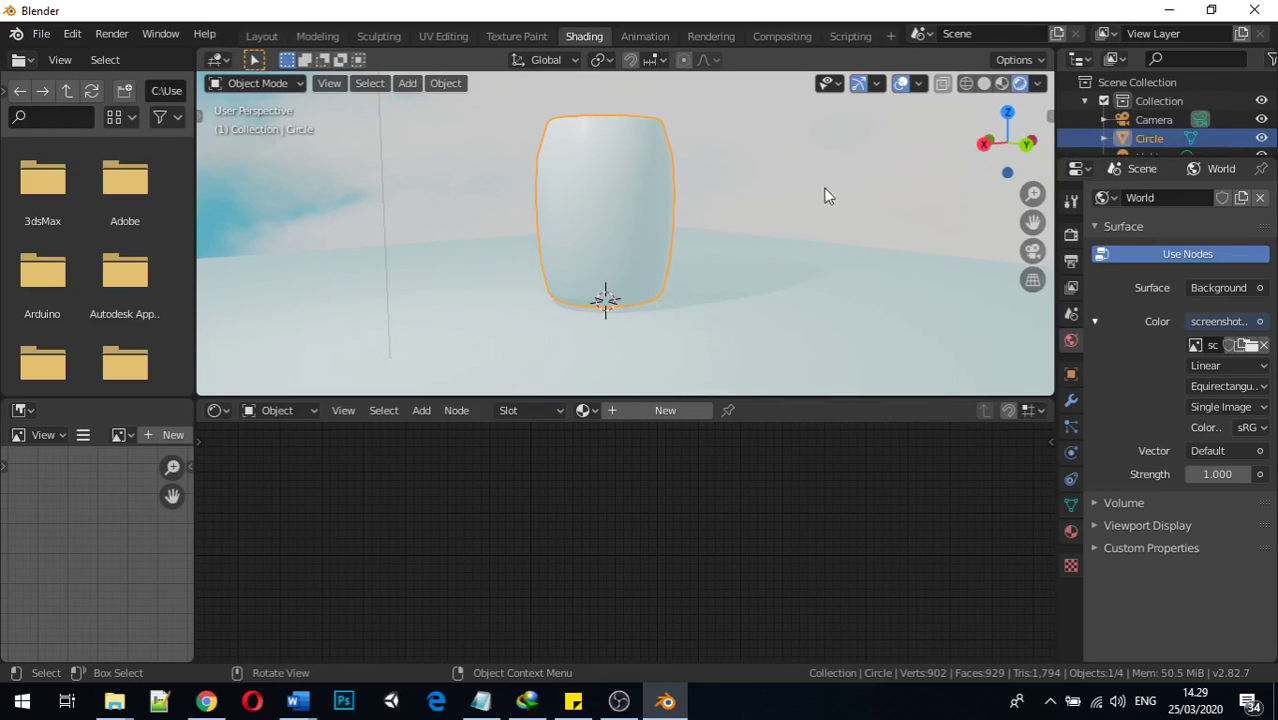
pyautogui.press('z')
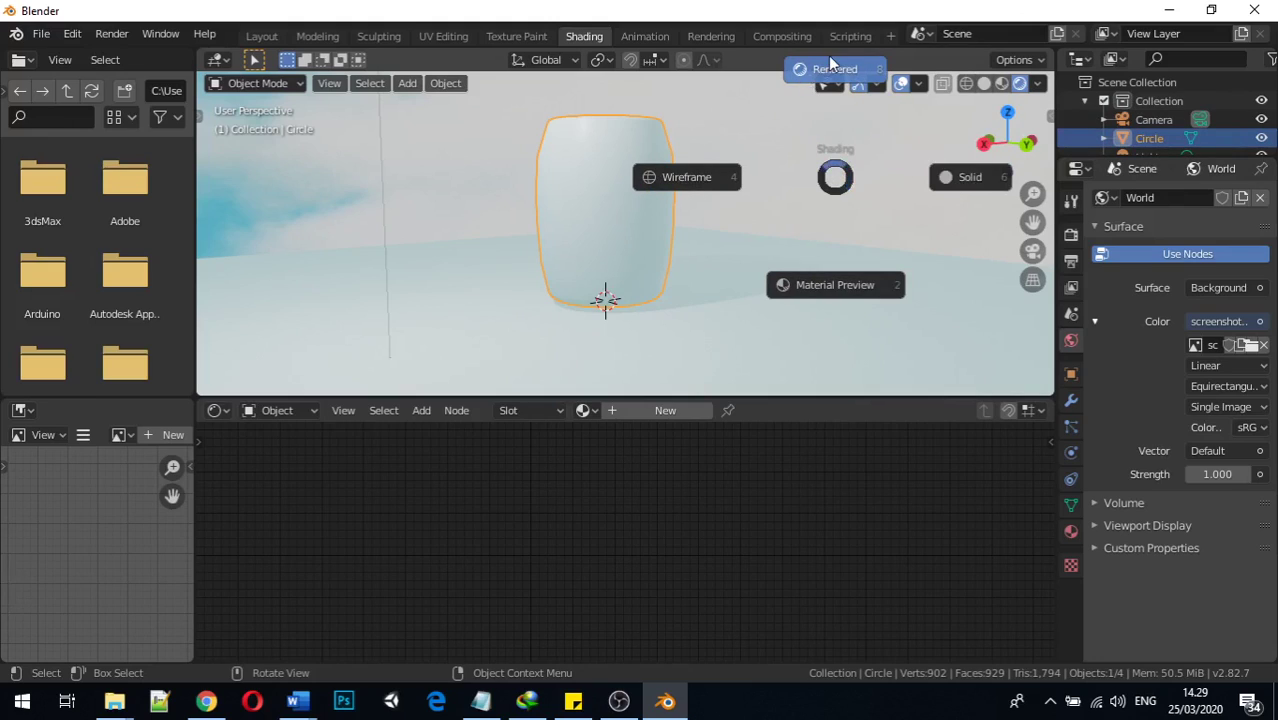
pyautogui.click(829, 62)
pyautogui.moveTo(659, 333); pyautogui.dragTo(600, 372, button='middle')
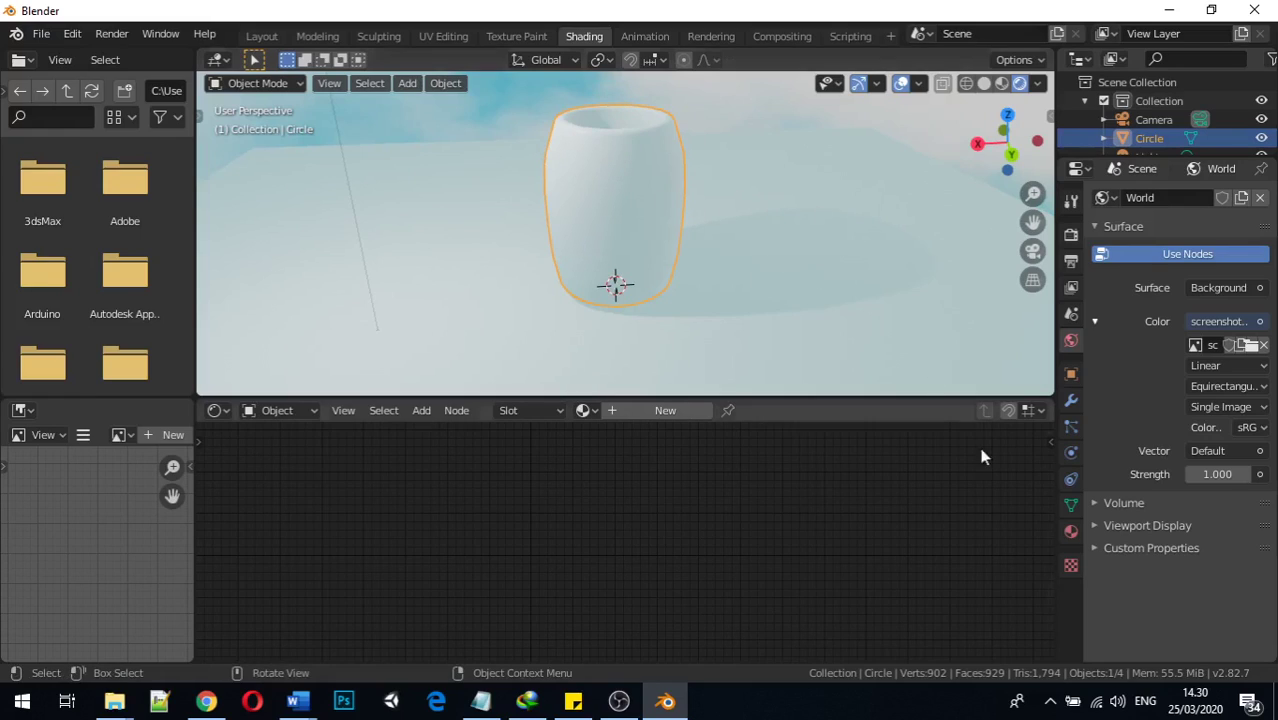
# Step: Add a material slot to the glass and create a new material in it
pyautogui.click(1071, 531)
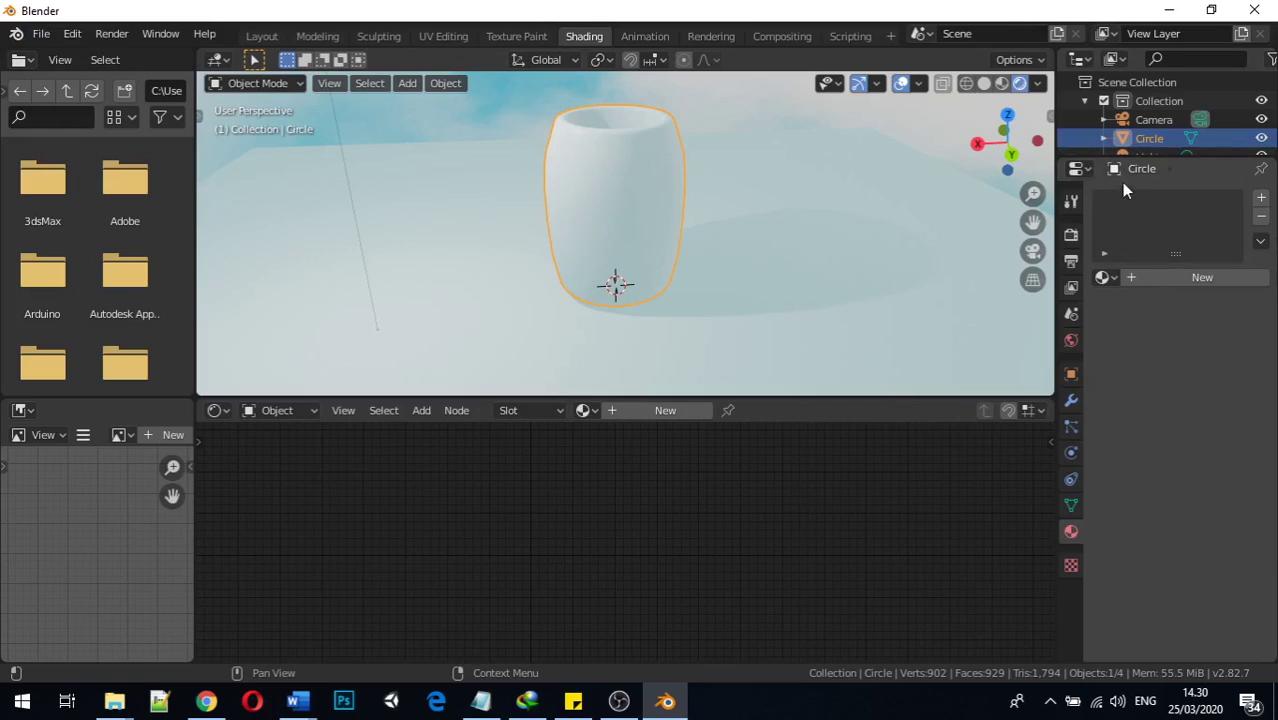
pyautogui.click(1260, 200)
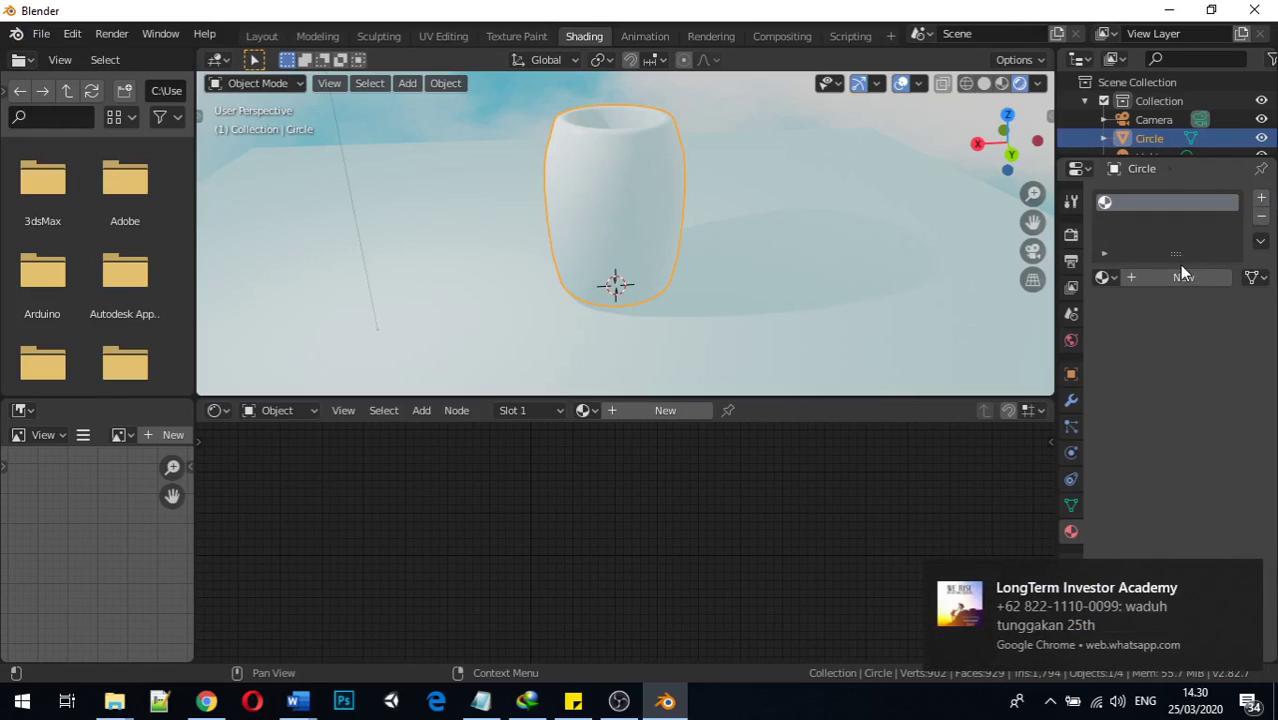
pyautogui.click(1182, 279)
pyautogui.moveTo(705, 258); pyautogui.dragTo(924, 325, button='middle')
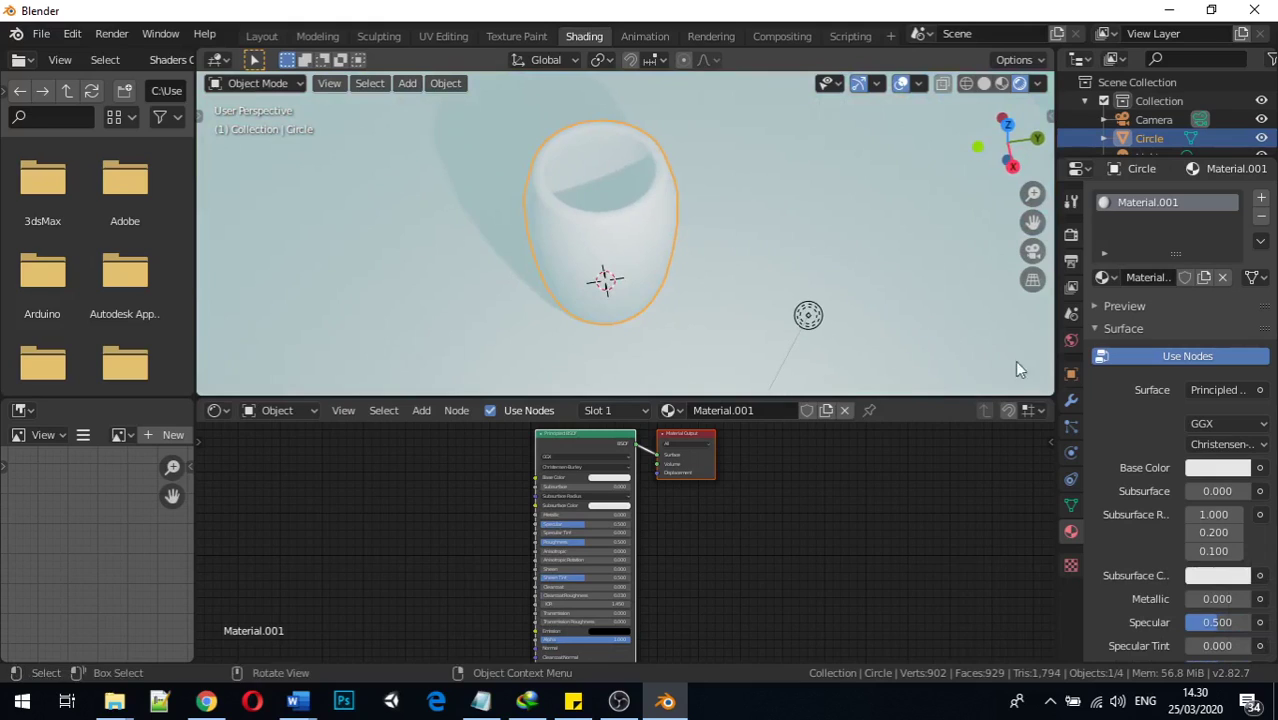
# Step: Examine the glass material's Principled BSDF and Material Output nodes and the shader and texture node types available to add
pyautogui.scroll(2, 537, 485)
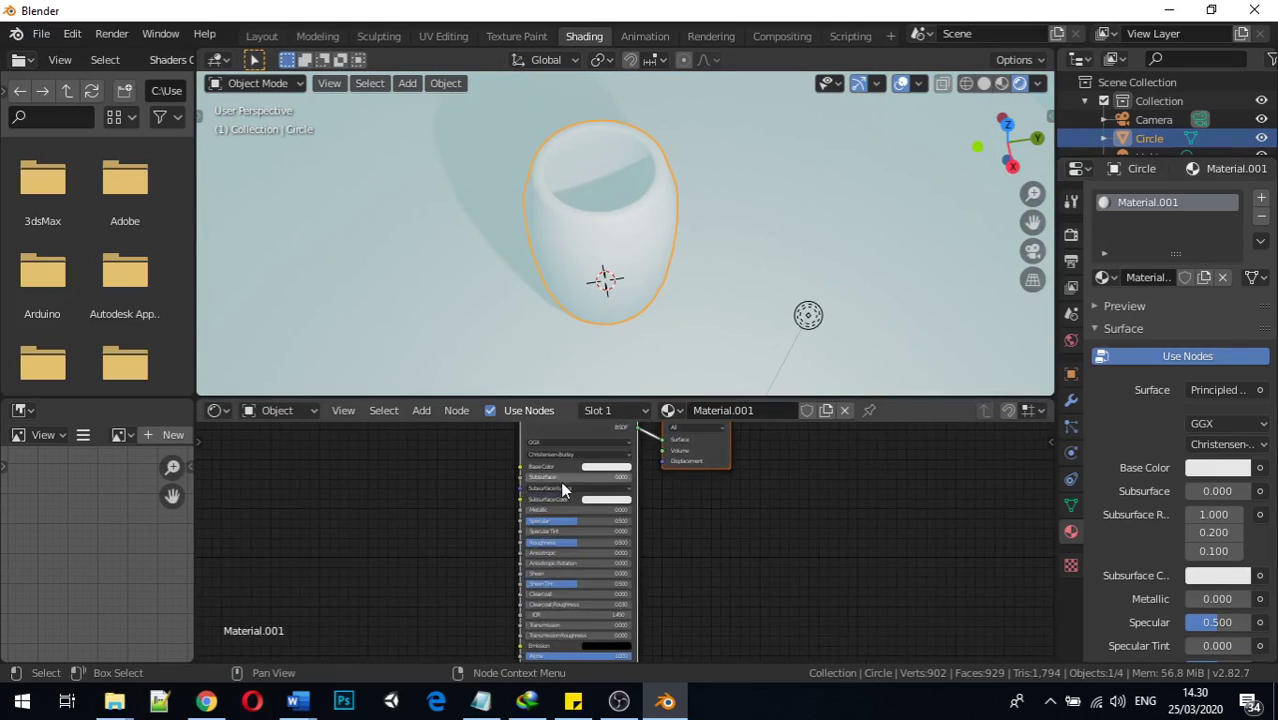
pyautogui.moveTo(802, 539); pyautogui.dragTo(844, 620, button='middle')
pyautogui.scroll(3, 568, 488)
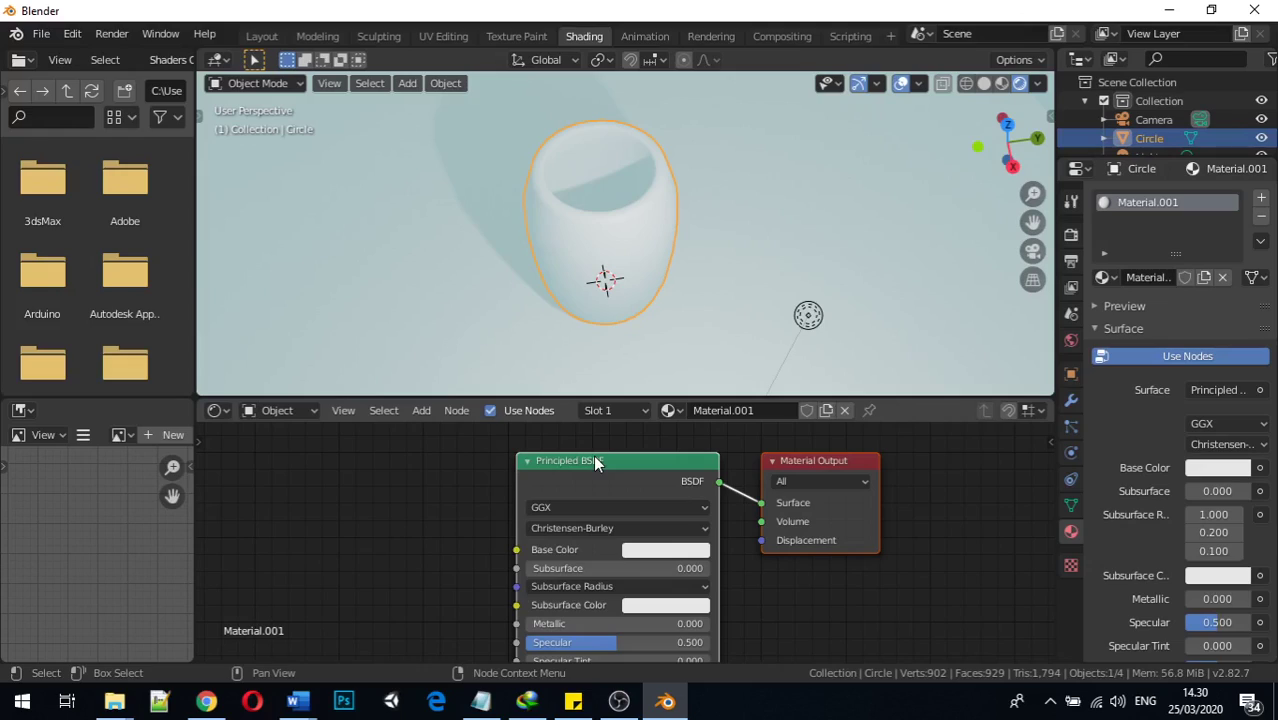
pyautogui.click(925, 557)
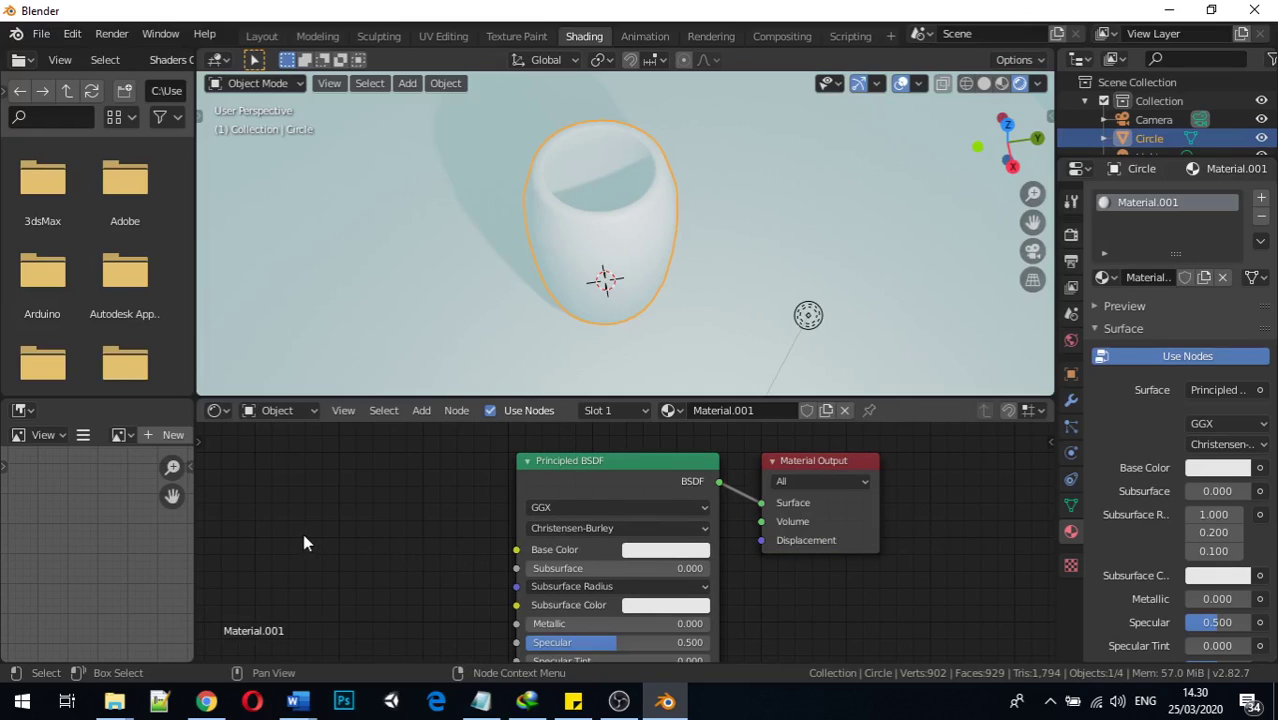
pyautogui.hotkey('shift', 'a')
pyautogui.moveTo(321, 553)
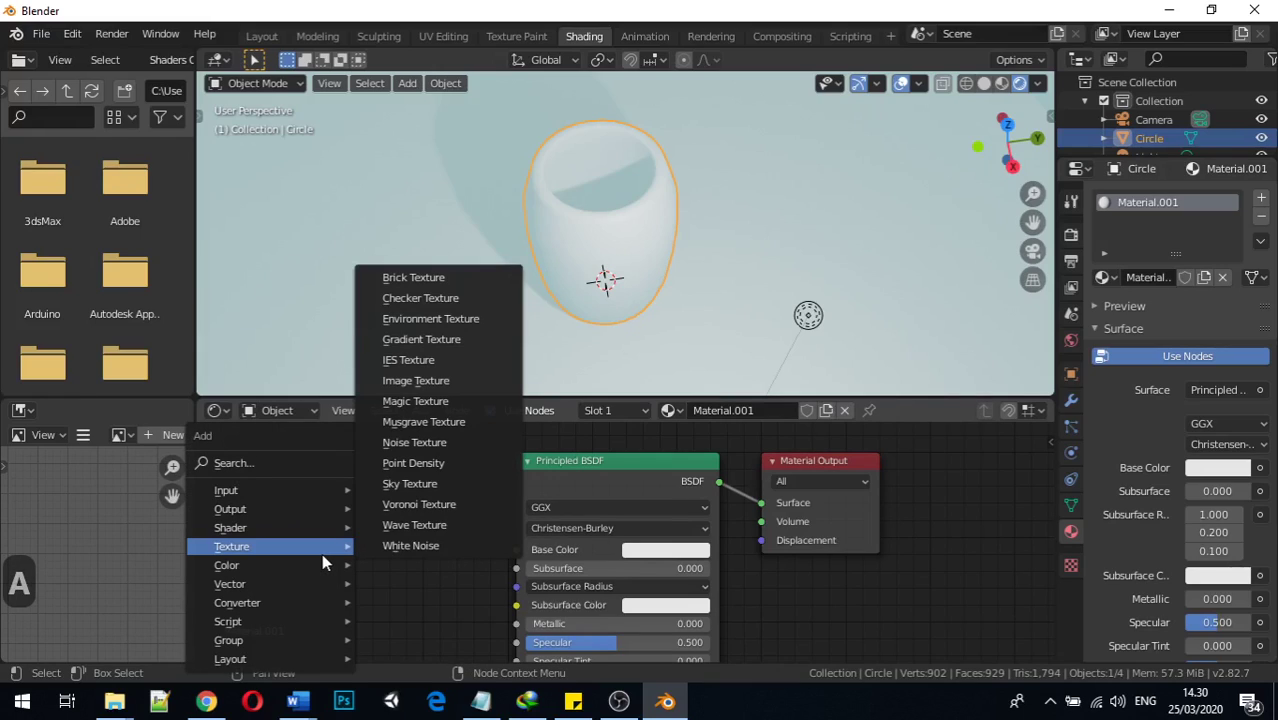
pyautogui.moveTo(300, 528)
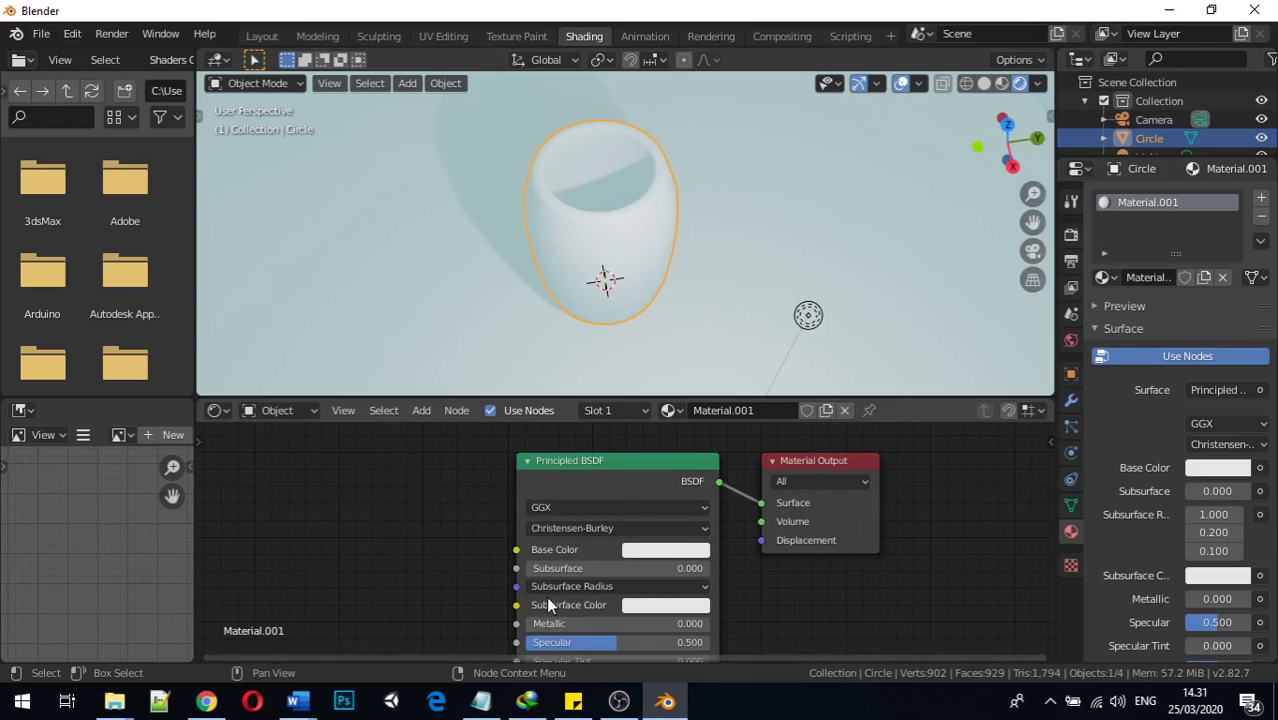
# Step: Set the Principled BSDF's Metallic to 1.000 and inspect the reflections on the glass from several low angles
pyautogui.scroll(1, 460, 600)
pyautogui.moveTo(437, 590); pyautogui.dragTo(425, 516, button='middle')
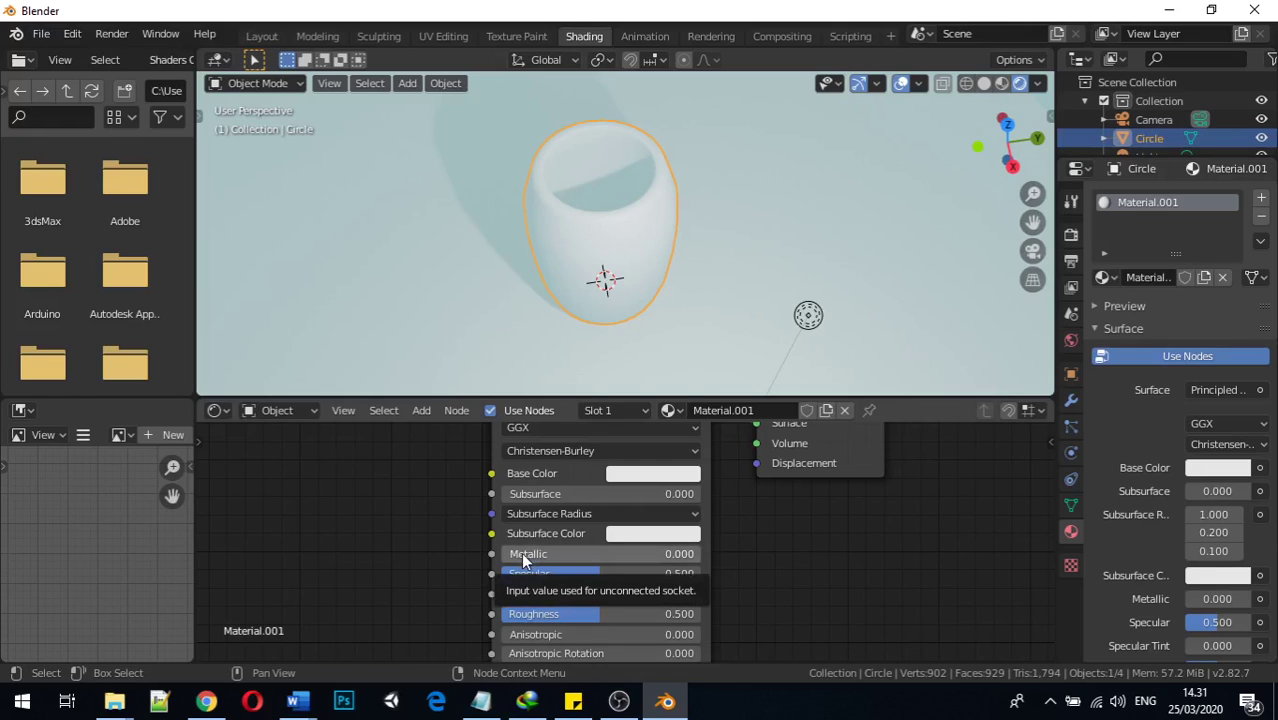
pyautogui.scroll(1, 524, 547)
pyautogui.scroll(5, 526, 547)
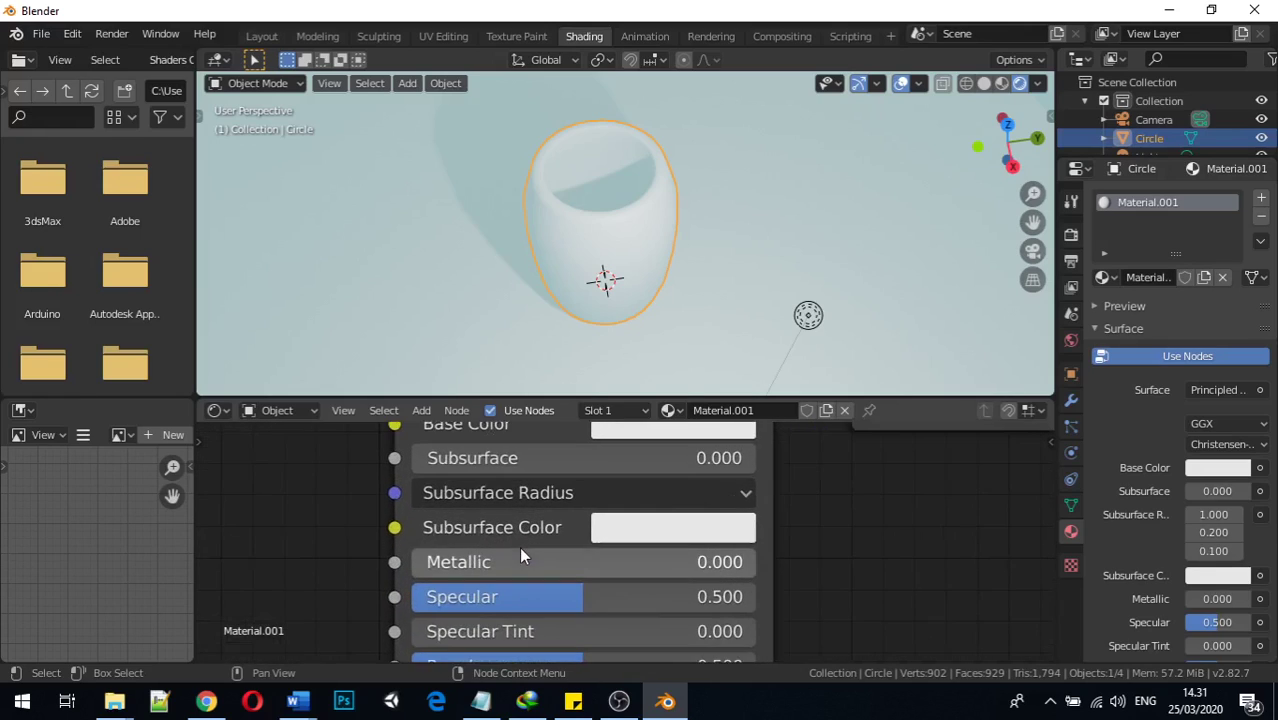
pyautogui.scroll(-2, 449, 563)
pyautogui.scroll(-1, 443, 566)
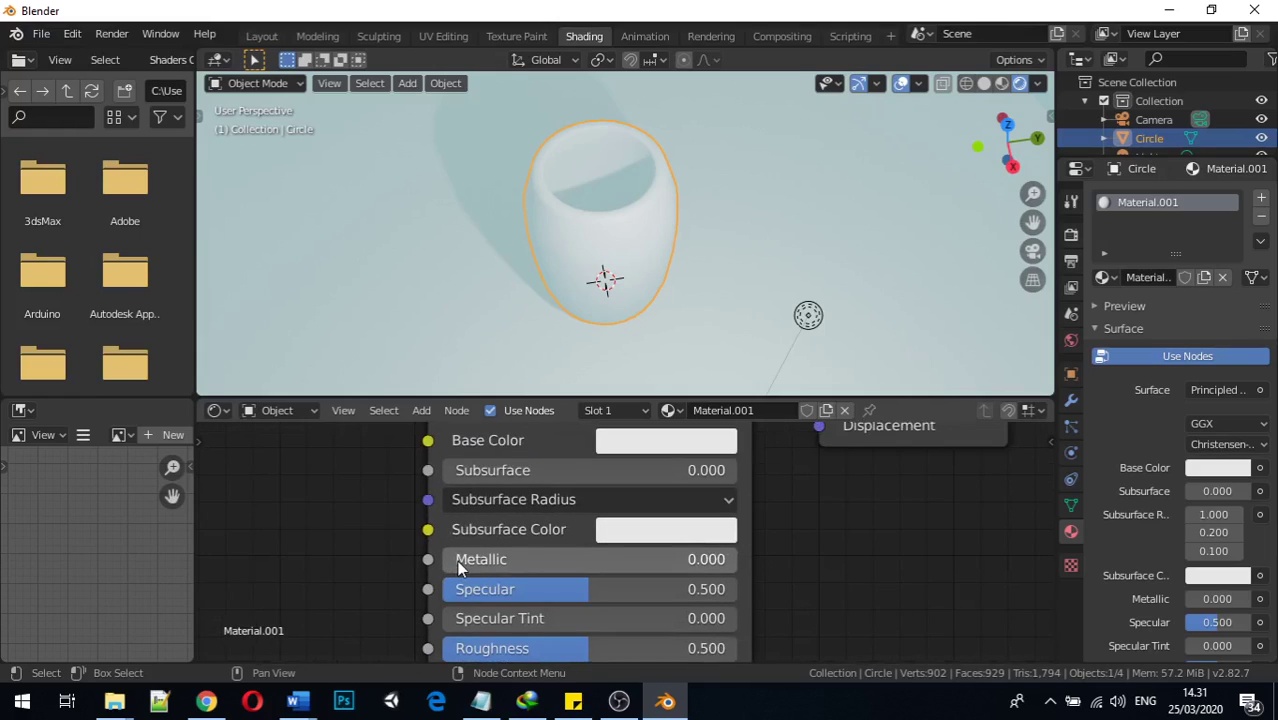
pyautogui.moveTo(442, 559); pyautogui.dragTo(737, 559)
pyautogui.moveTo(605, 310); pyautogui.dragTo(491, 188, button='middle')
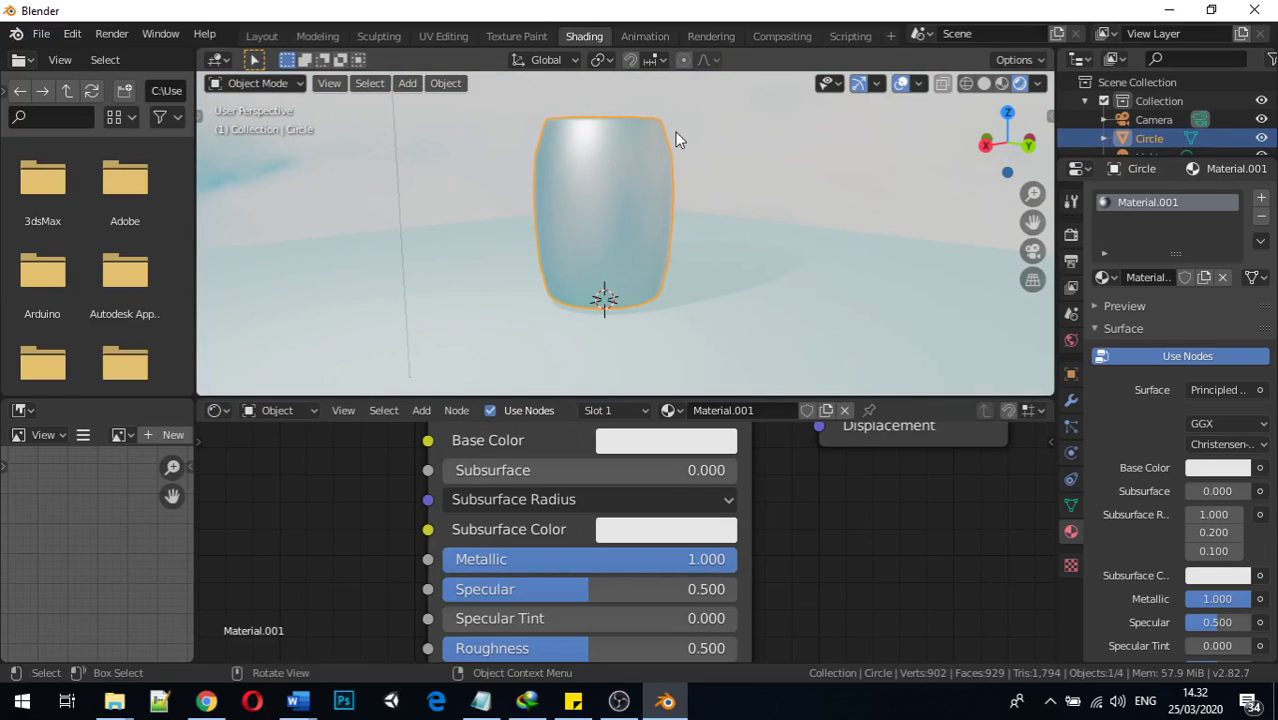
pyautogui.moveTo(630, 308); pyautogui.dragTo(587, 260, button='middle')
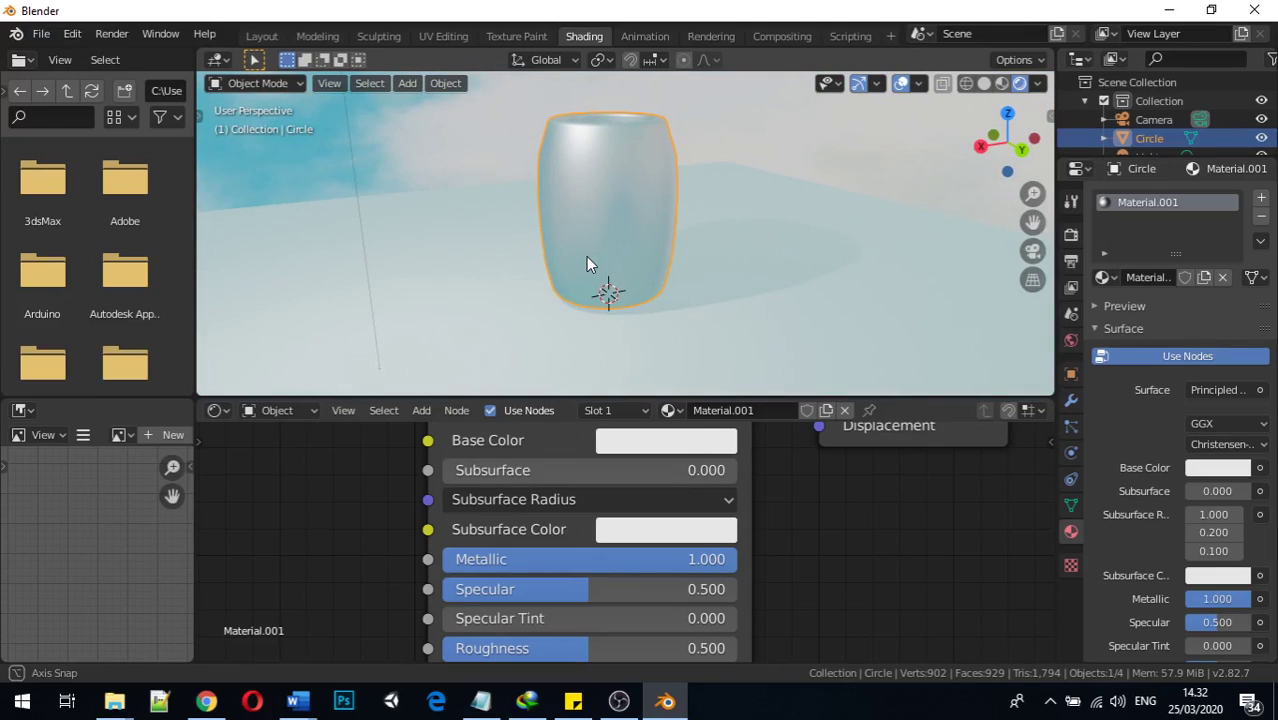
pyautogui.moveTo(587, 260); pyautogui.dragTo(587, 260, button='middle')
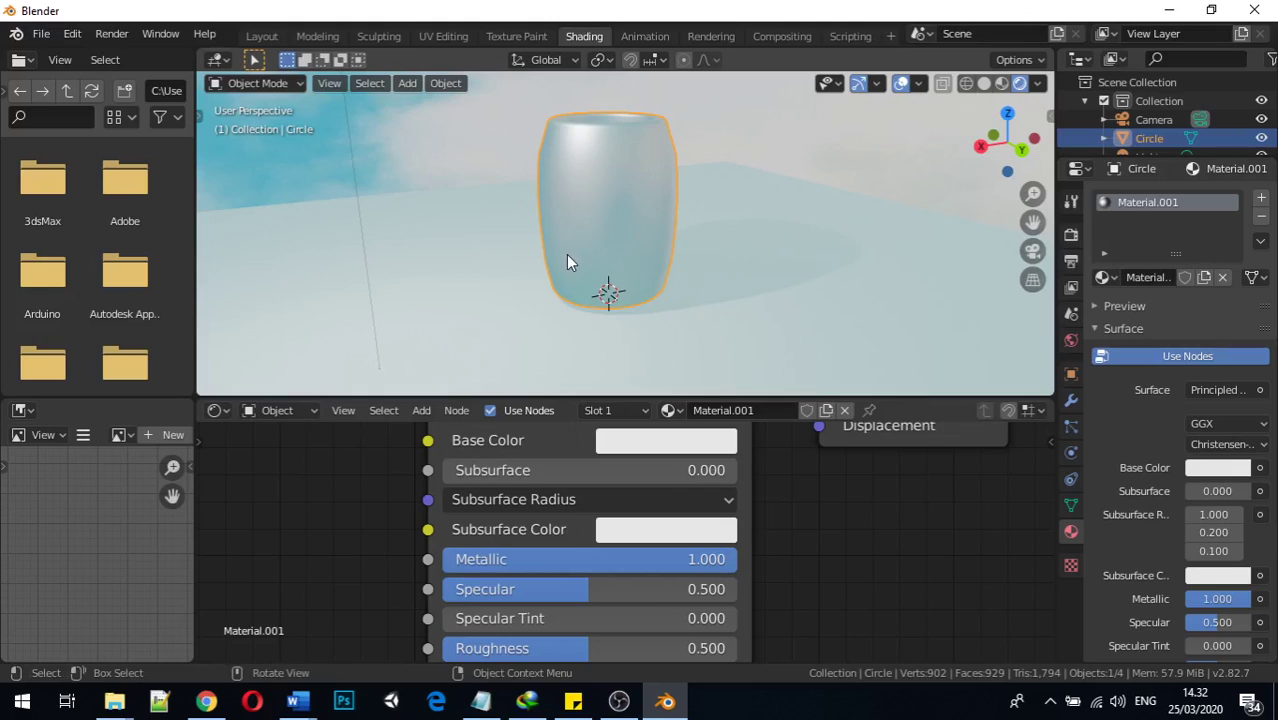
pyautogui.moveTo(586, 213); pyautogui.dragTo(535, 181, button='middle')
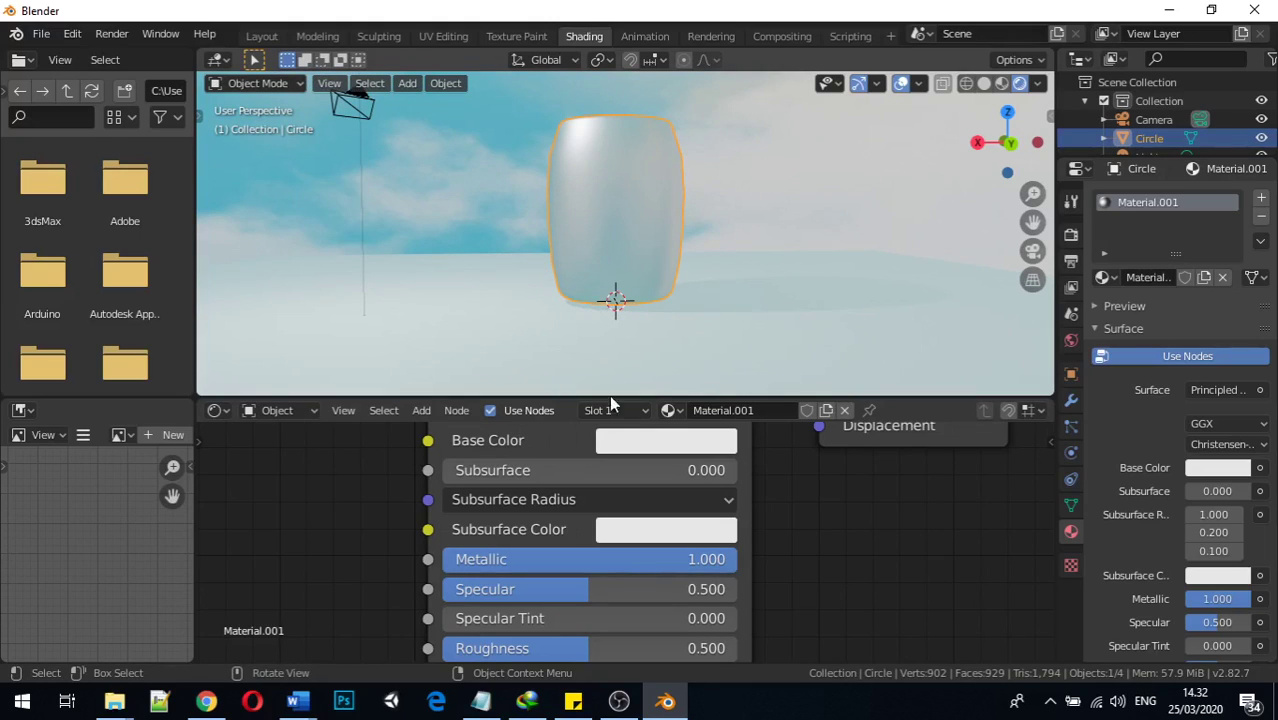
# Step: Lower Metallic to 0.000 to compare the glass's appearance, and restore Metallic to 1.000
pyautogui.scroll(-2, 652, 532)
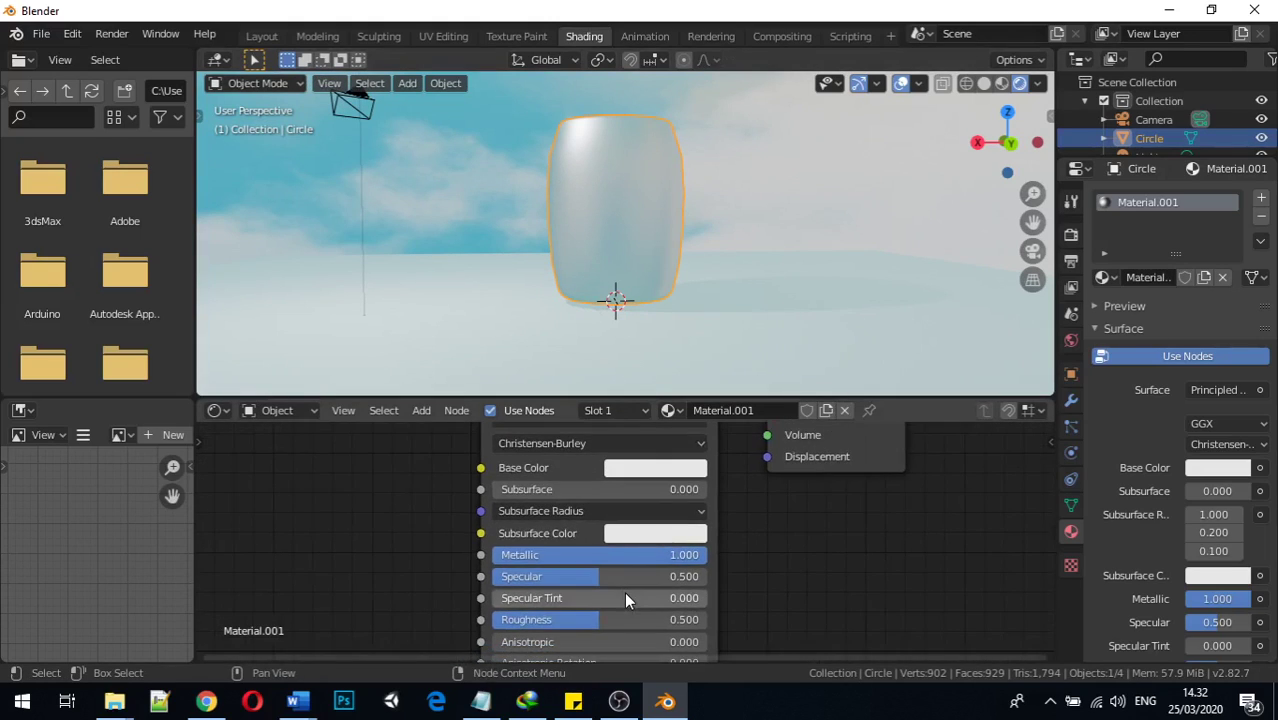
pyautogui.keyDown('shift'); pyautogui.scroll(-1, 660, 560); pyautogui.keyUp('shift')
pyautogui.moveTo(697, 536); pyautogui.dragTo(492, 536)
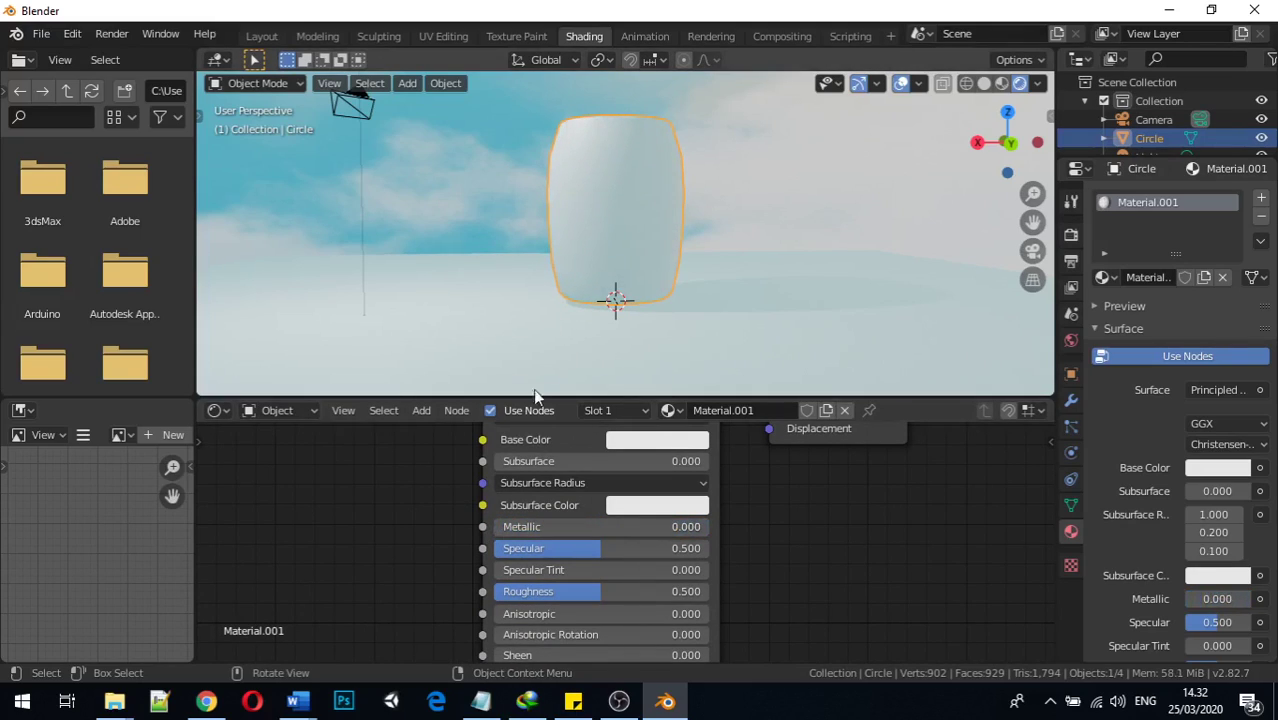
pyautogui.moveTo(578, 336); pyautogui.dragTo(732, 378, button='middle')
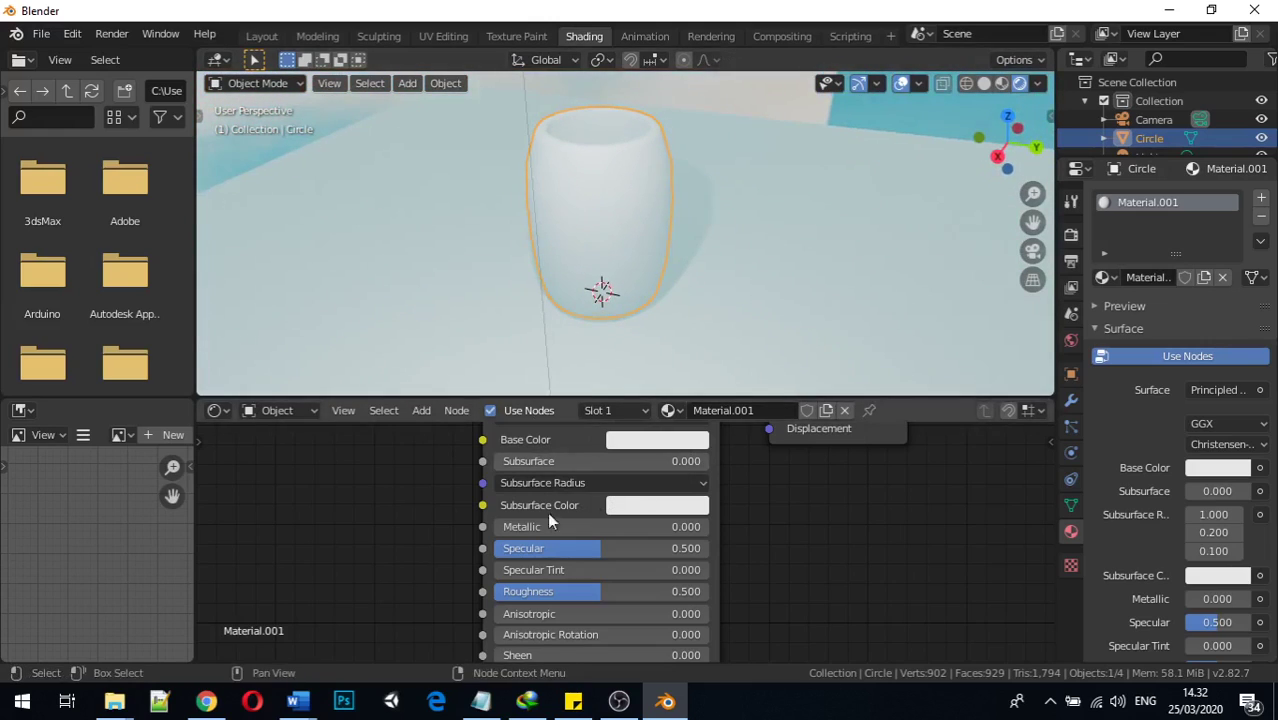
pyautogui.moveTo(508, 526); pyautogui.dragTo(708, 526)
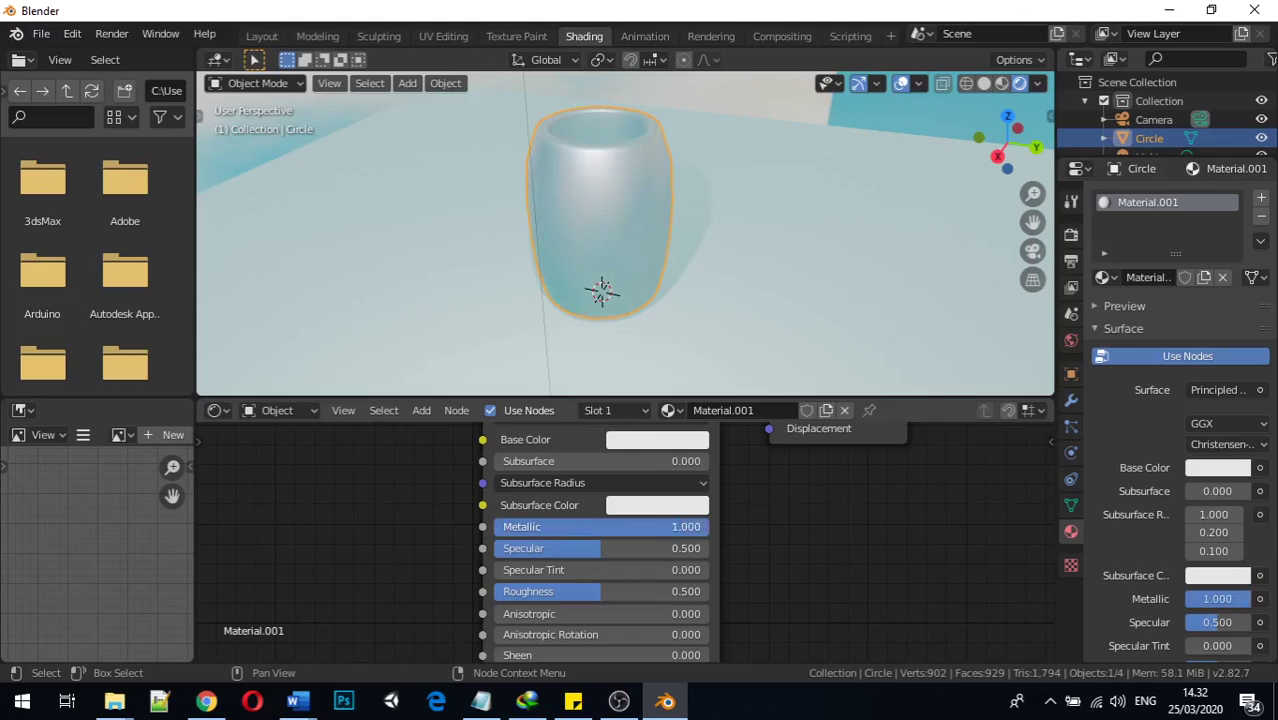
# Step: Set the Principled BSDF's Roughness to about 0.418
pyautogui.moveTo(659, 588); pyautogui.dragTo(664, 531, button='middle')
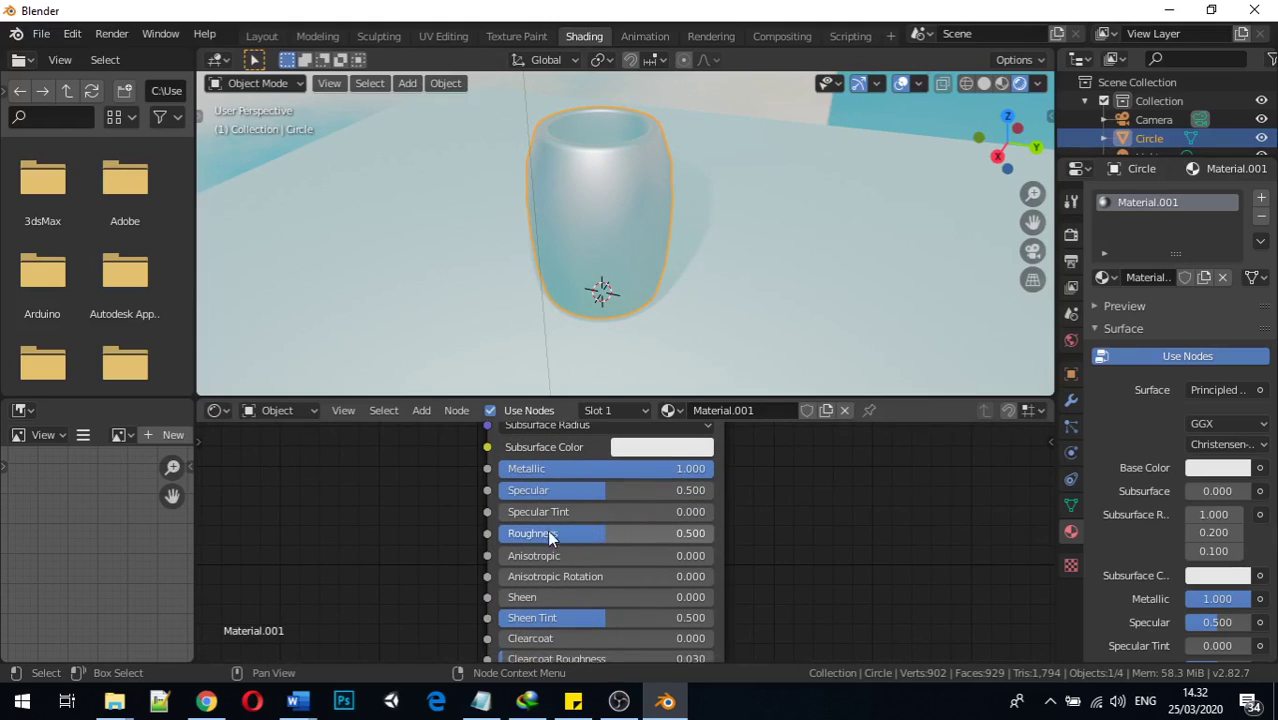
pyautogui.moveTo(530, 533)
pyautogui.mouseDown()
pyautogui.moveTo(638, 533)
pyautogui.moveTo(420, 533)
pyautogui.moveTo(599, 533)
pyautogui.moveTo(506, 533)
pyautogui.mouseUp()
pyautogui.moveTo(587, 533); pyautogui.dragTo(587, 534)
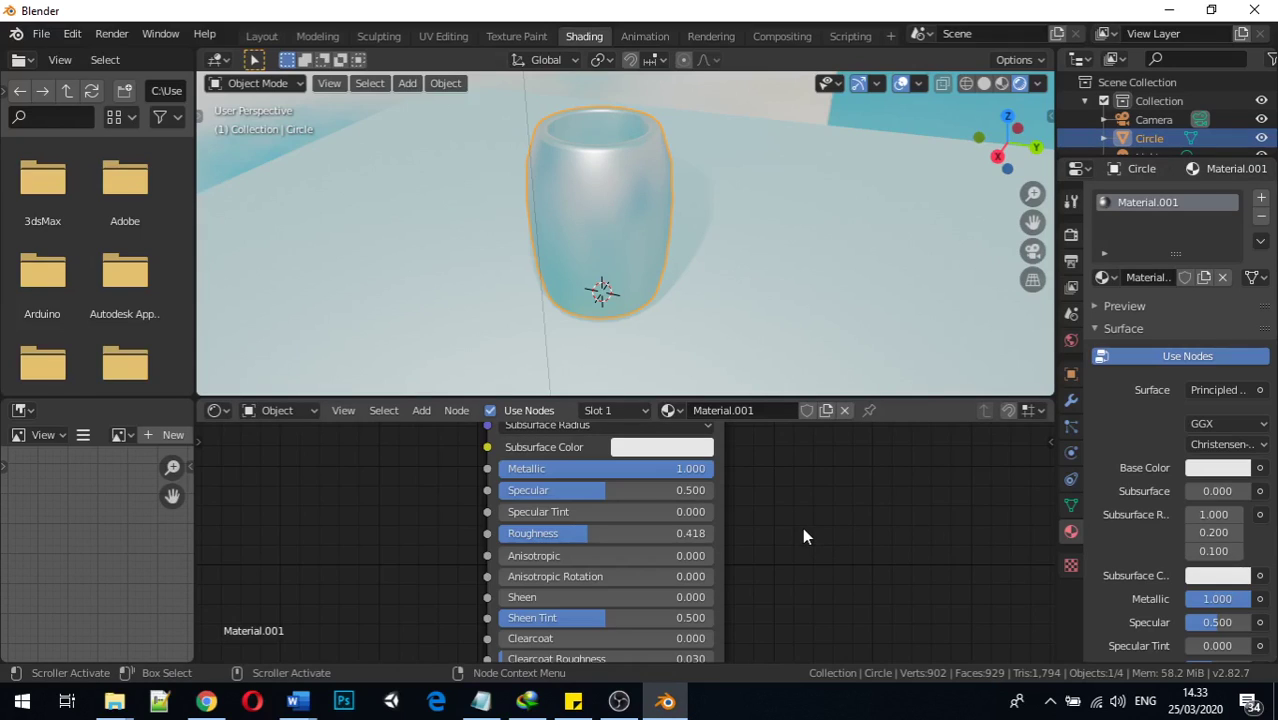
# Step: Switch to Chrome, open a new tab and close all the other tabs
pyautogui.click(206, 701)
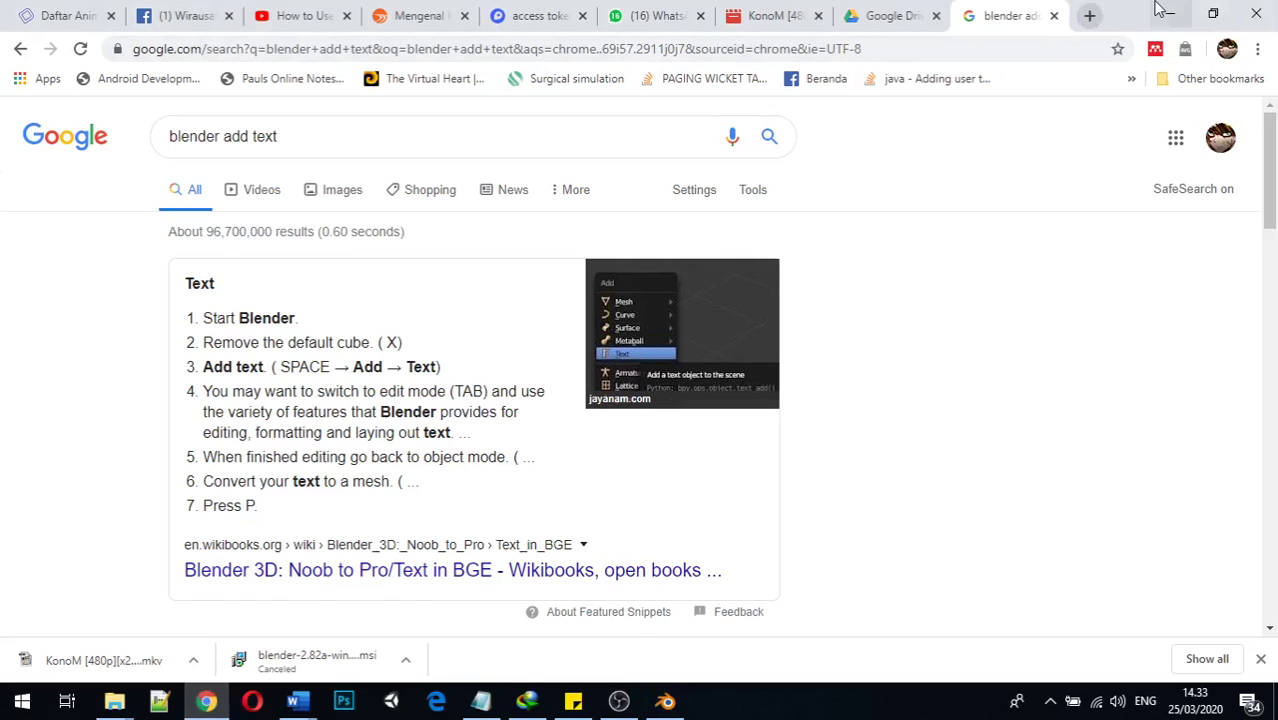
pyautogui.click(1090, 16)
pyautogui.rightClick(1005, 12)
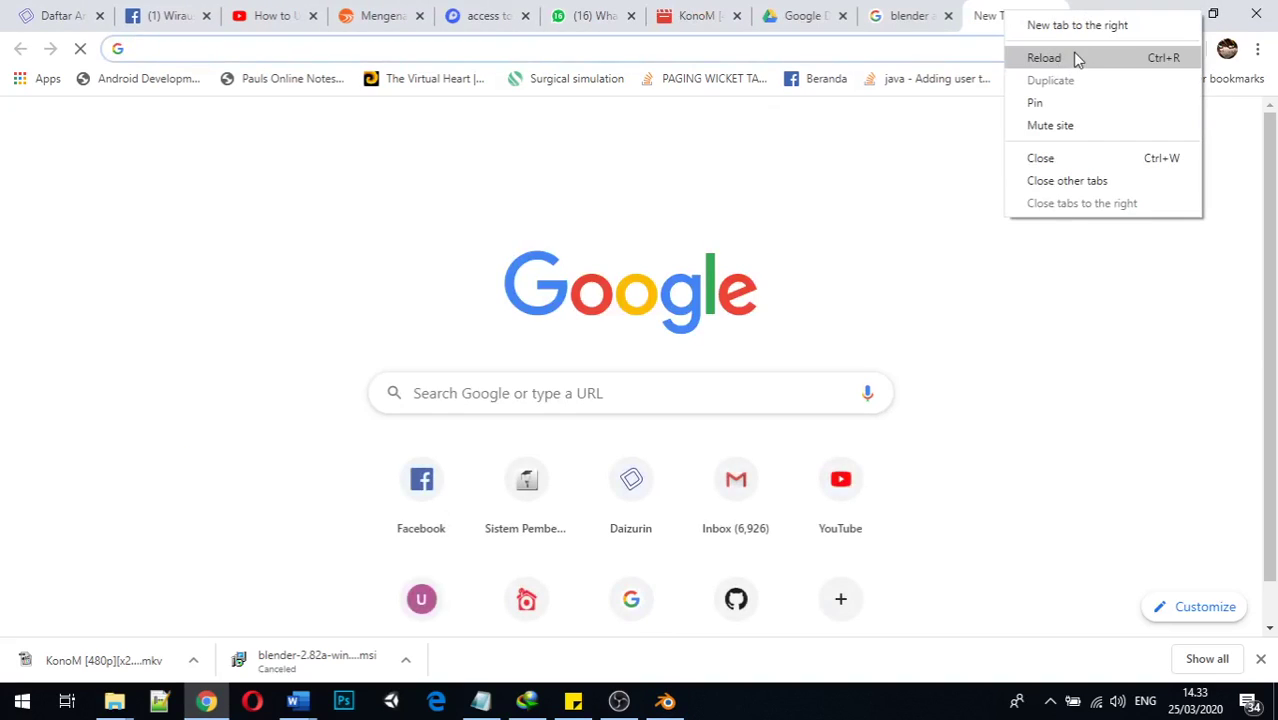
pyautogui.click(1108, 181)
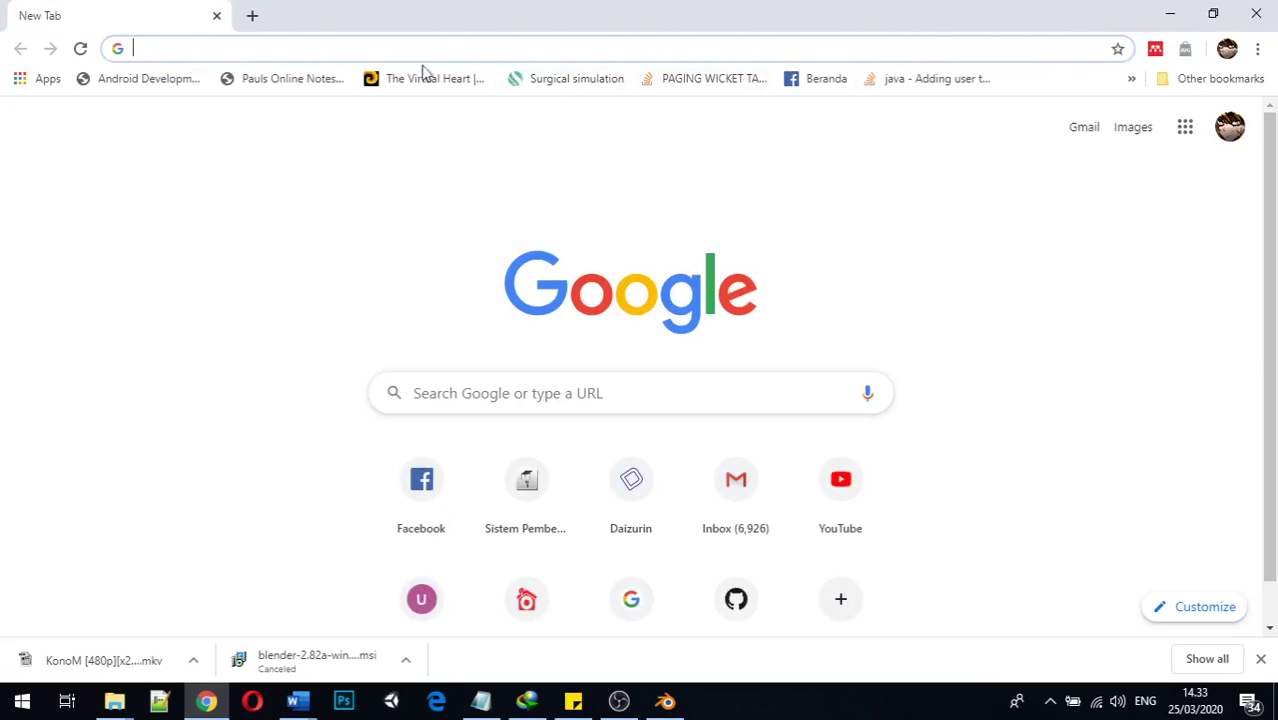
# Step: Search Google for "OBJECT roughness" and browse the image results for roughness examples
pyautogui.write('OBJECT')
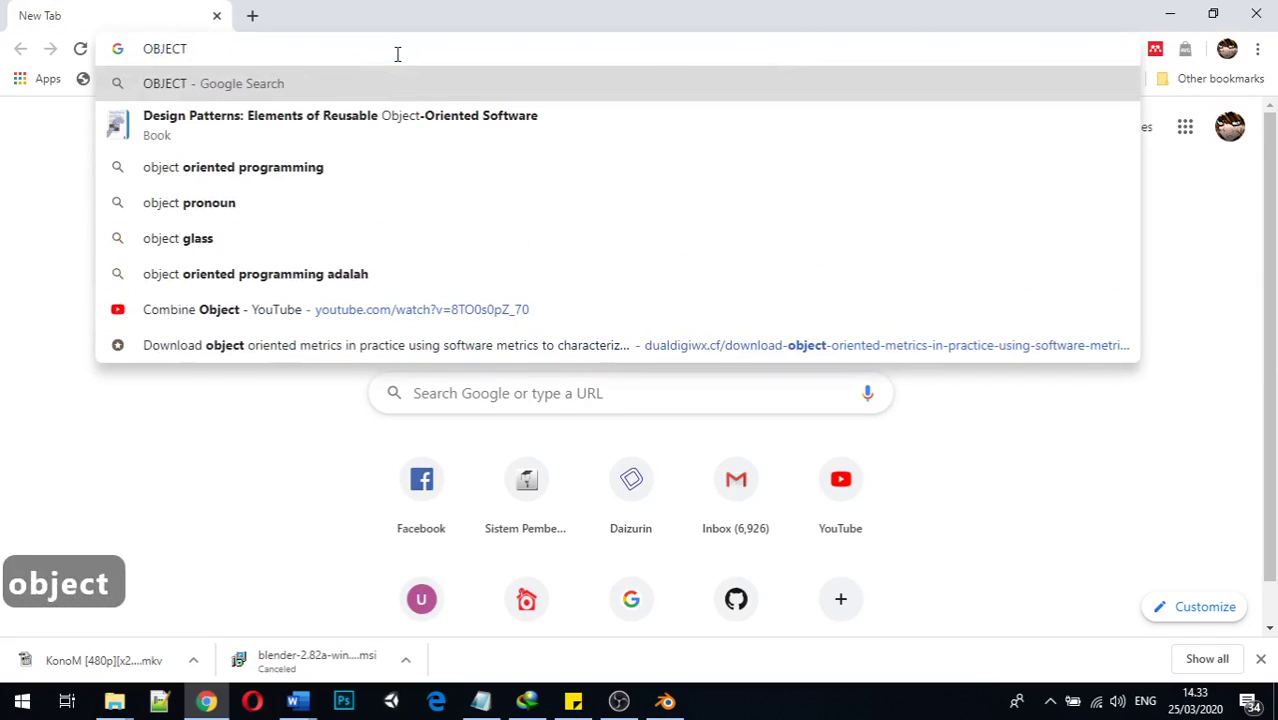
pyautogui.press('capslock')
pyautogui.write('rough')
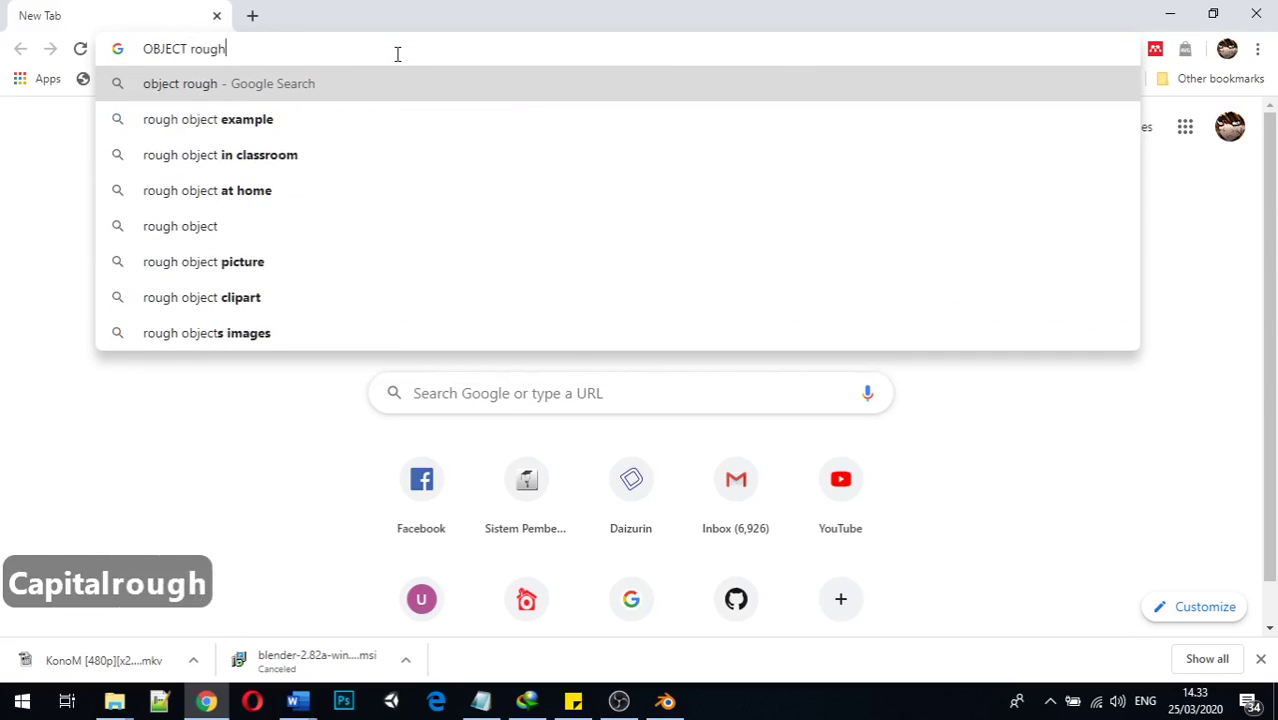
pyautogui.write('ness')
pyautogui.press('Return')
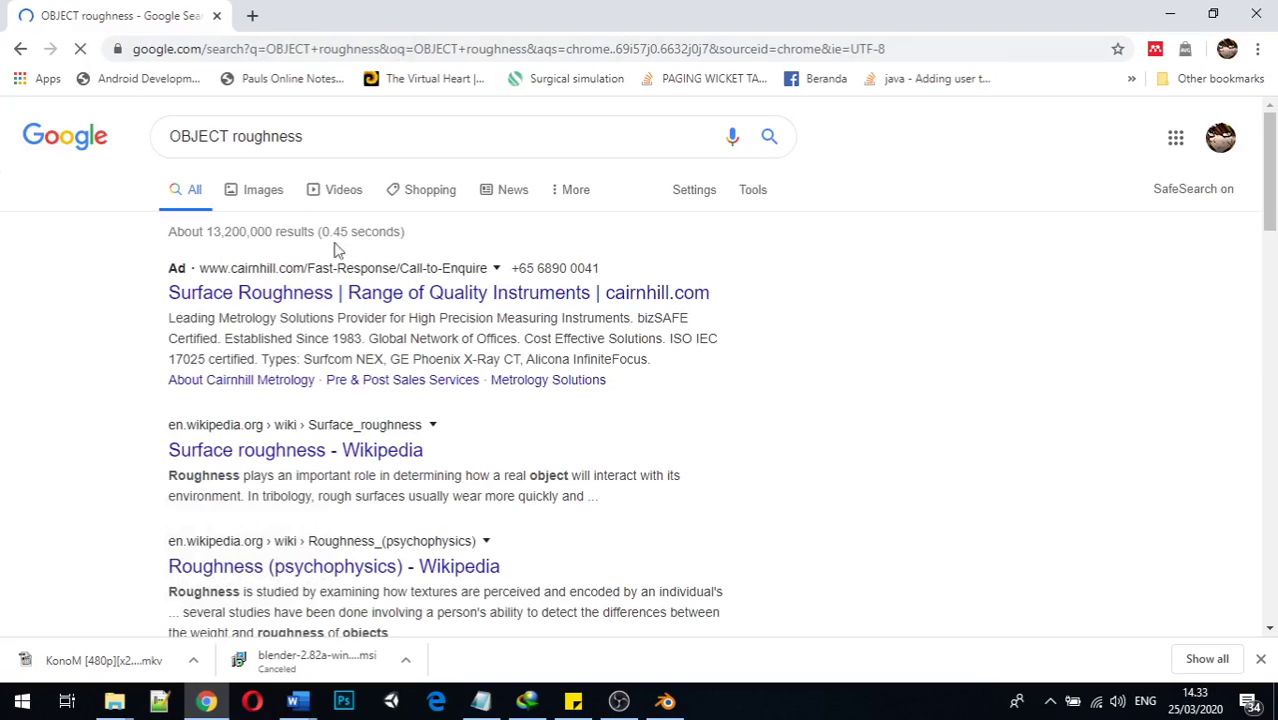
pyautogui.click(308, 191)
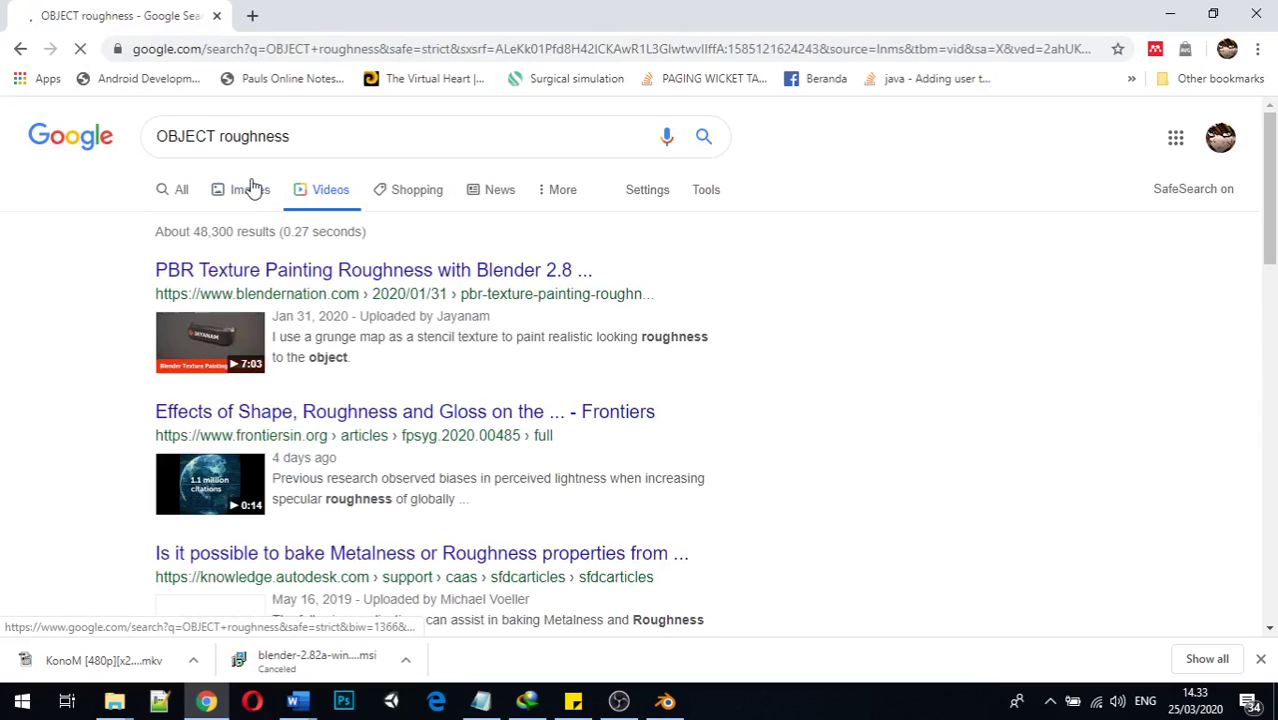
pyautogui.click(251, 189)
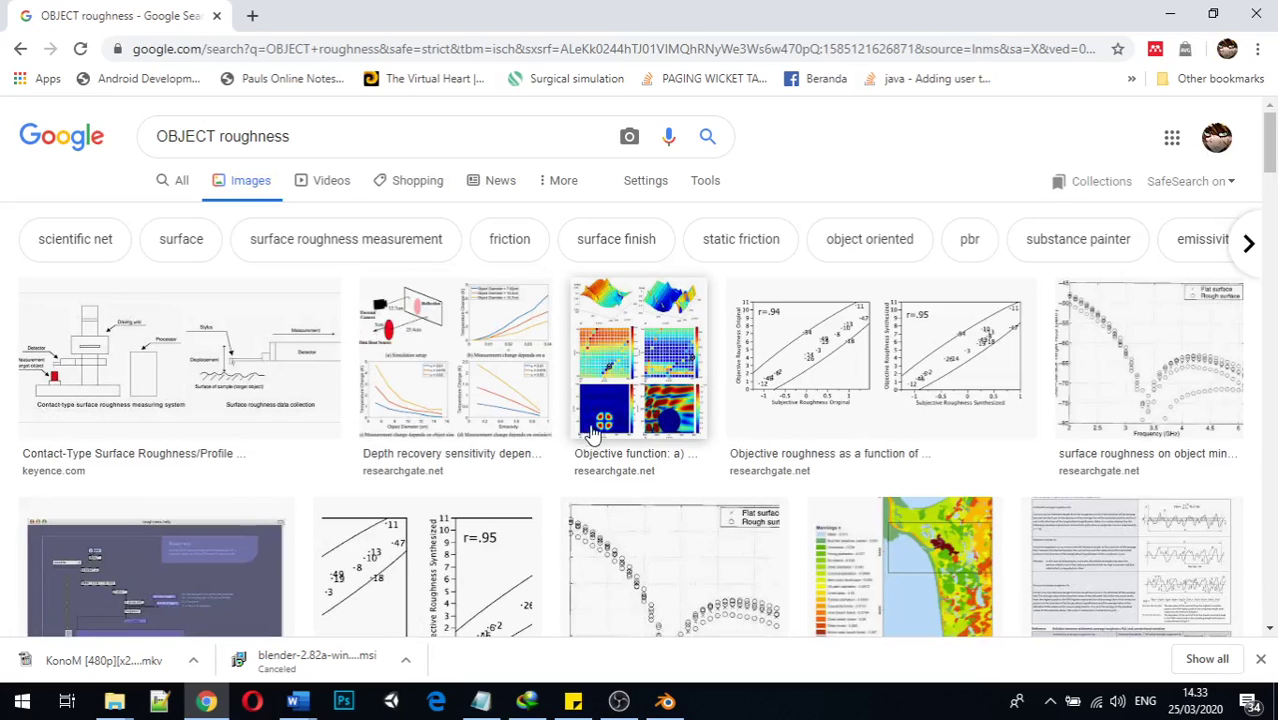
pyautogui.scroll(-5, 585, 435)
pyautogui.scroll(-3, 600, 452)
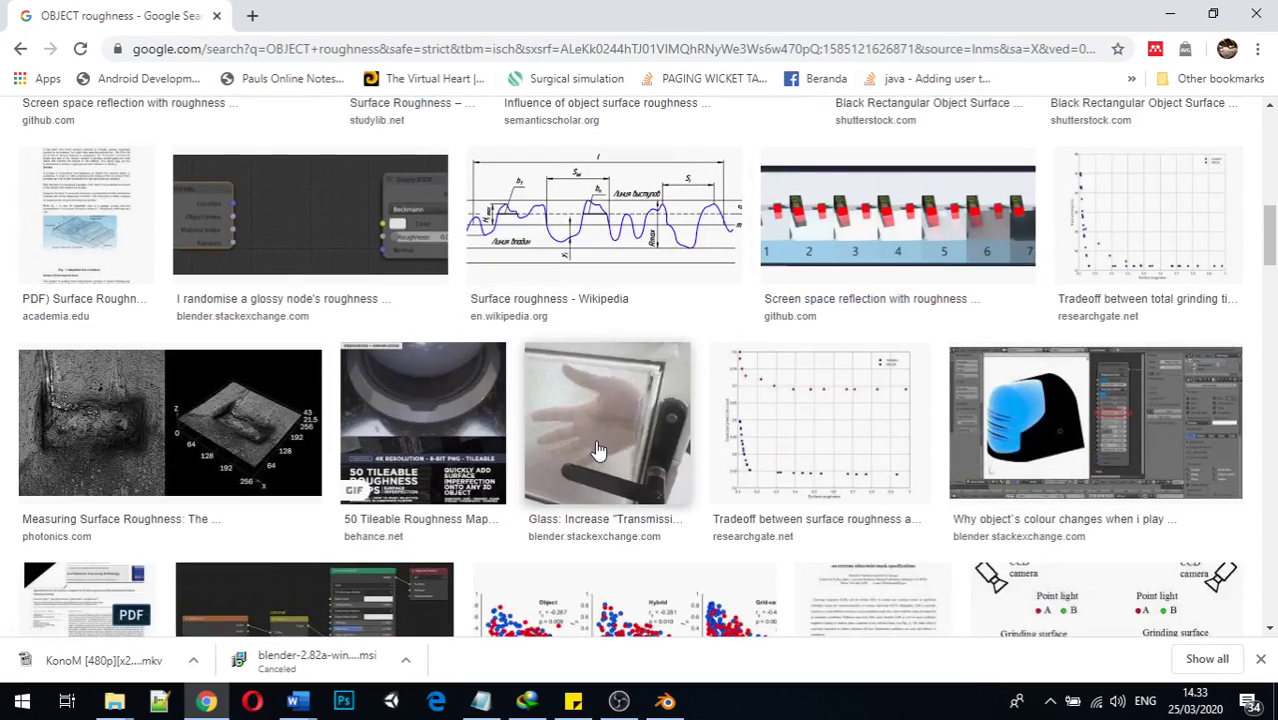
pyautogui.scroll(8, 597, 452)
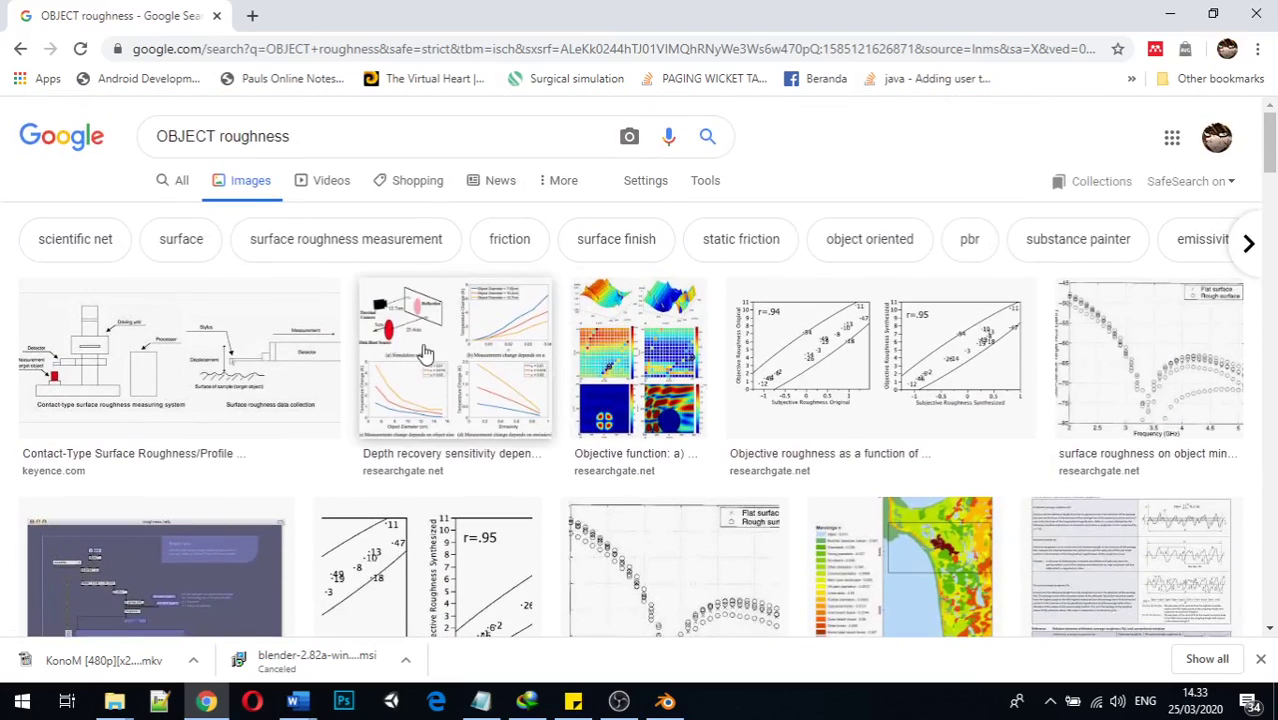
# Step: Refine the image search to "OBJECT roughness blender" and look through the results for sphere comparisons
pyautogui.click(352, 143)
pyautogui.write('blender')
pyautogui.press('Return')
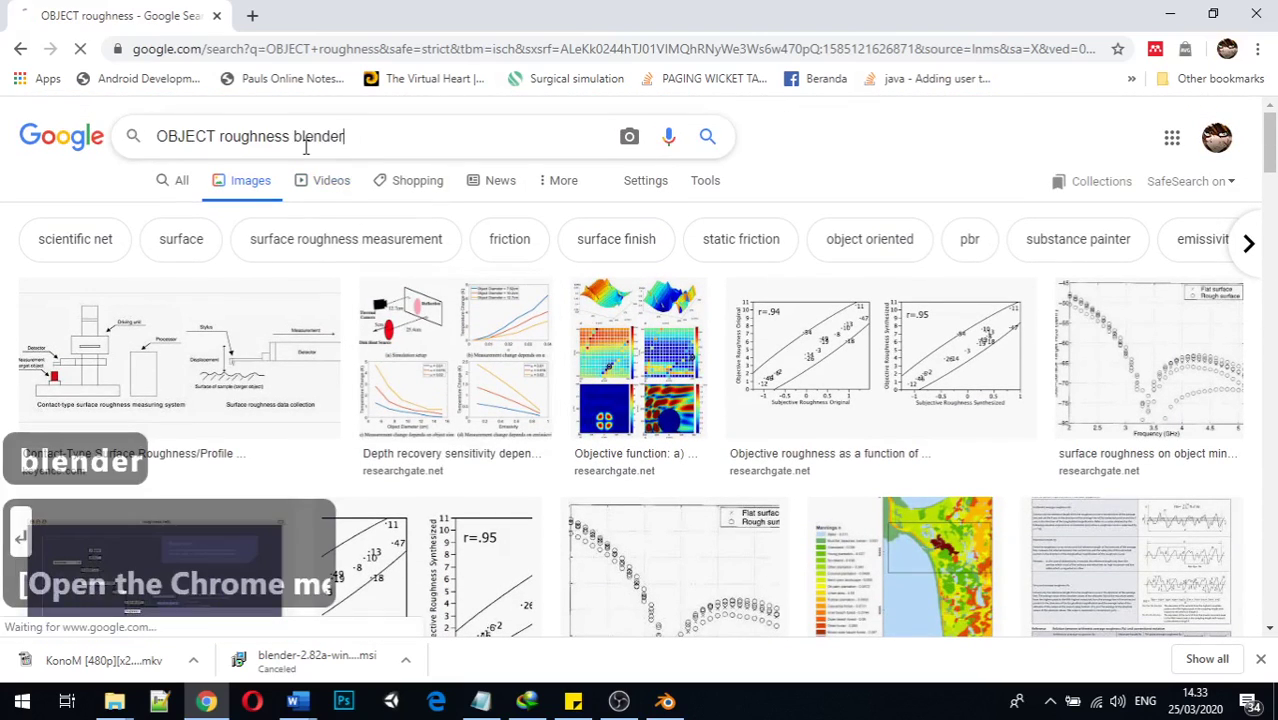
pyautogui.scroll(-5, 480, 320)
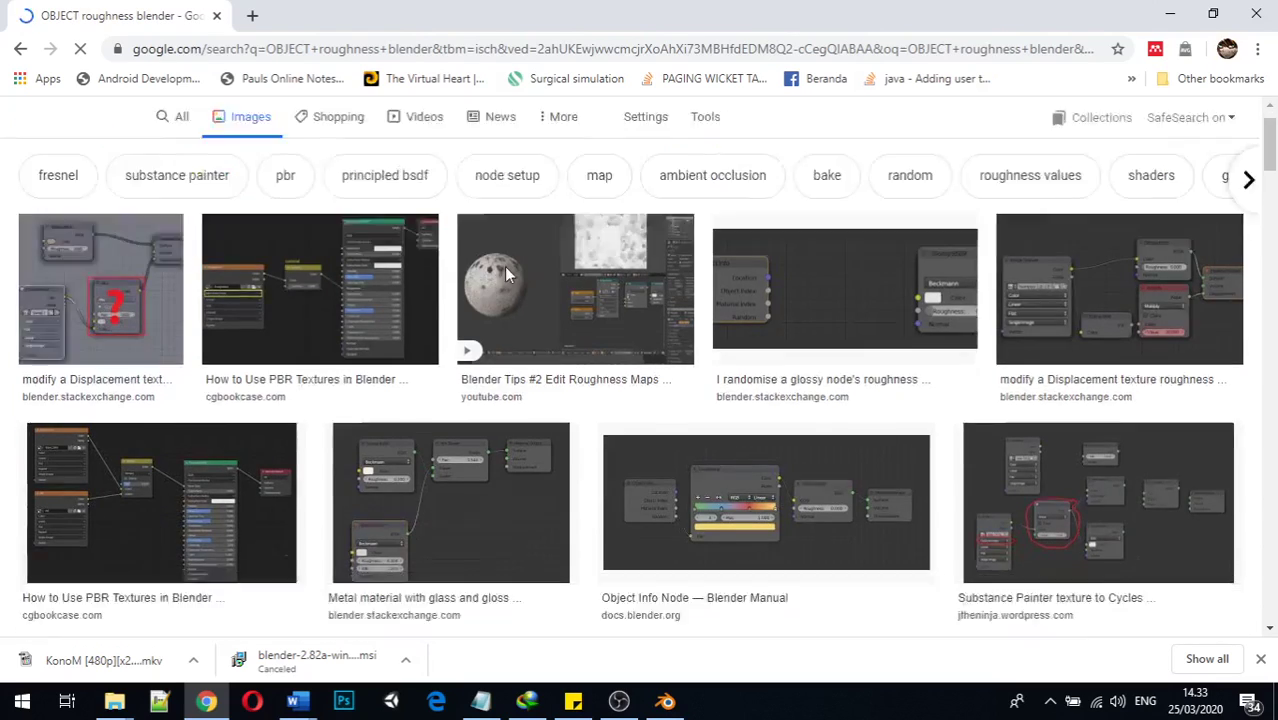
pyautogui.scroll(-5, 478, 320)
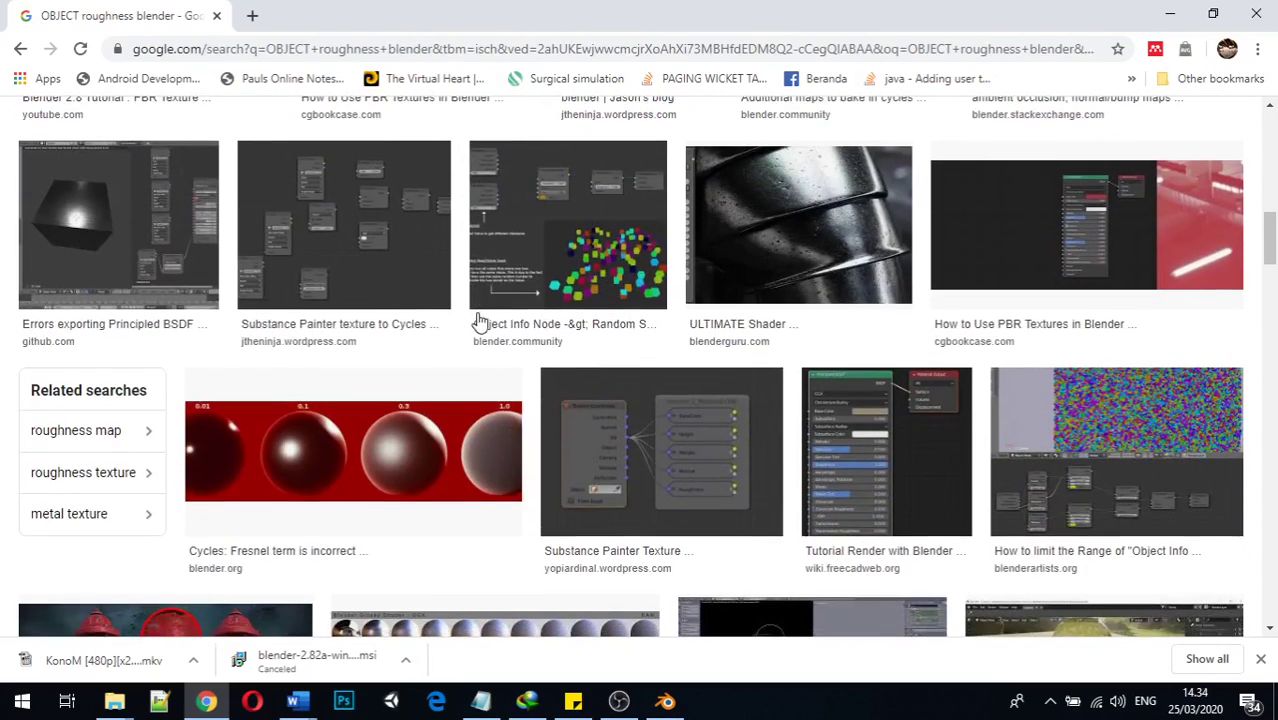
pyautogui.scroll(-1, 478, 320)
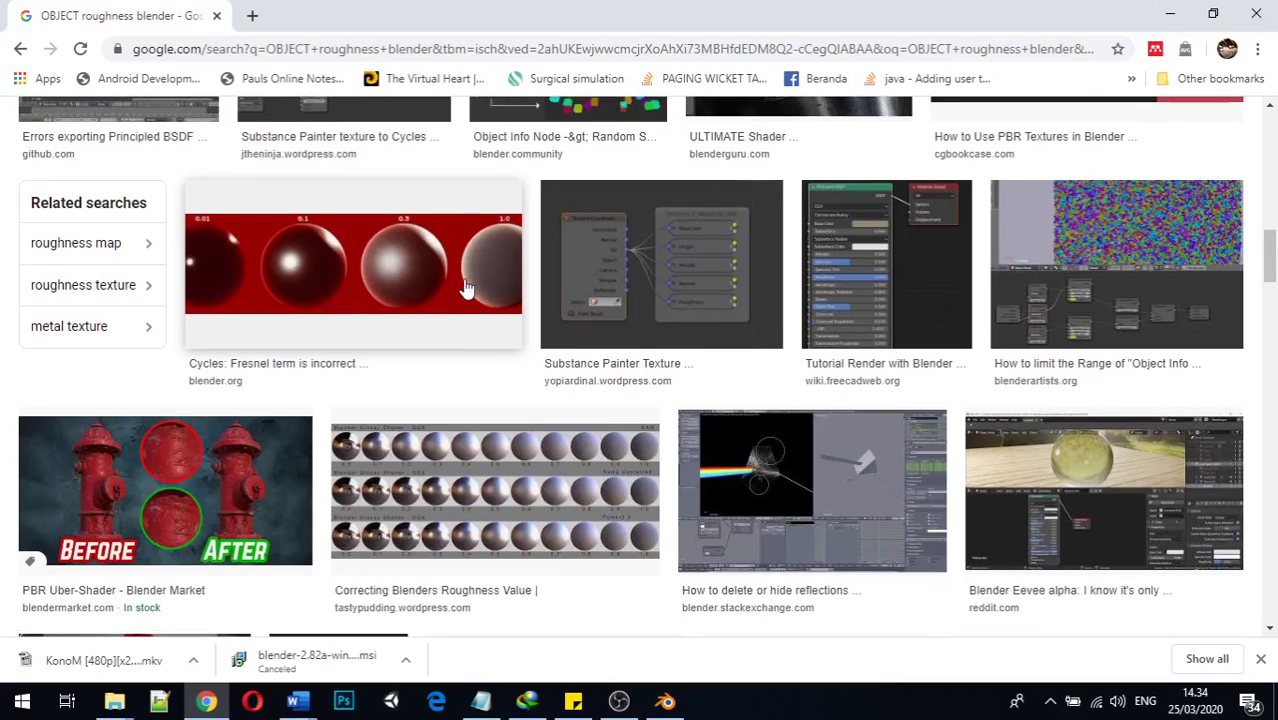
# Step: Preview the blender.org red sphere roughness comparison and the "Correcting Blenders Roughness Value" chart
pyautogui.click(465, 288)
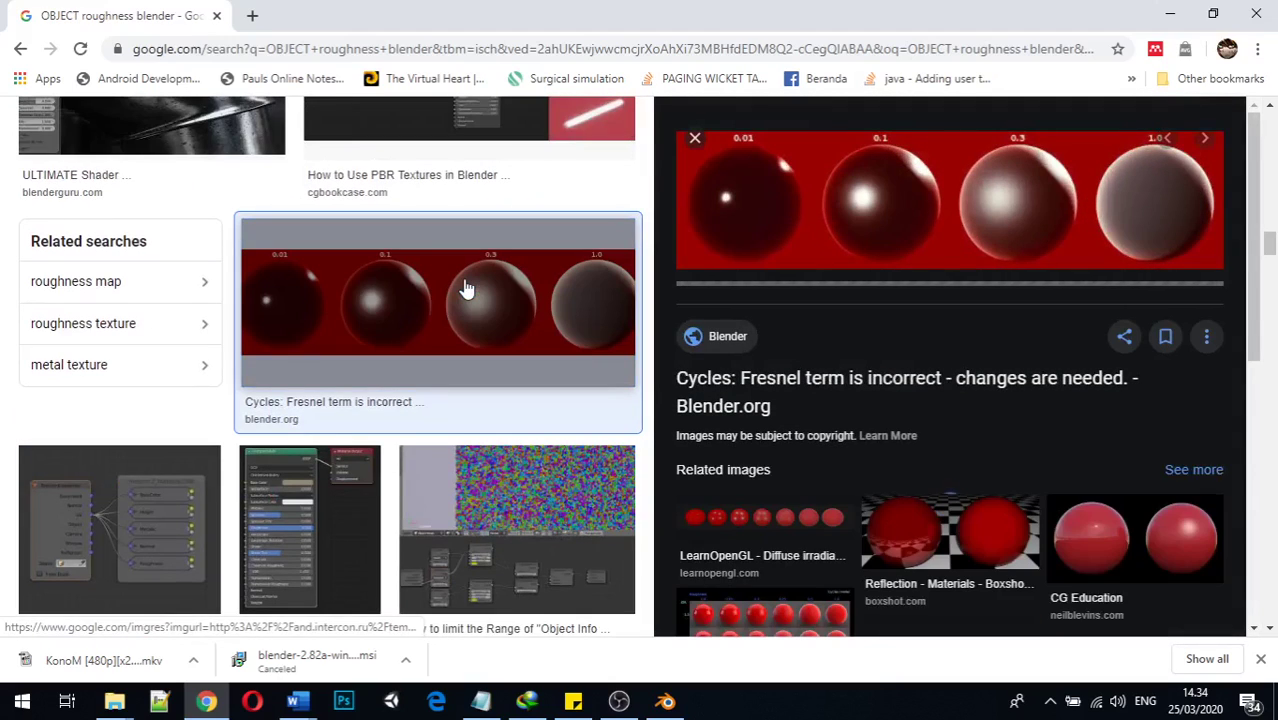
pyautogui.scroll(-6, 425, 330)
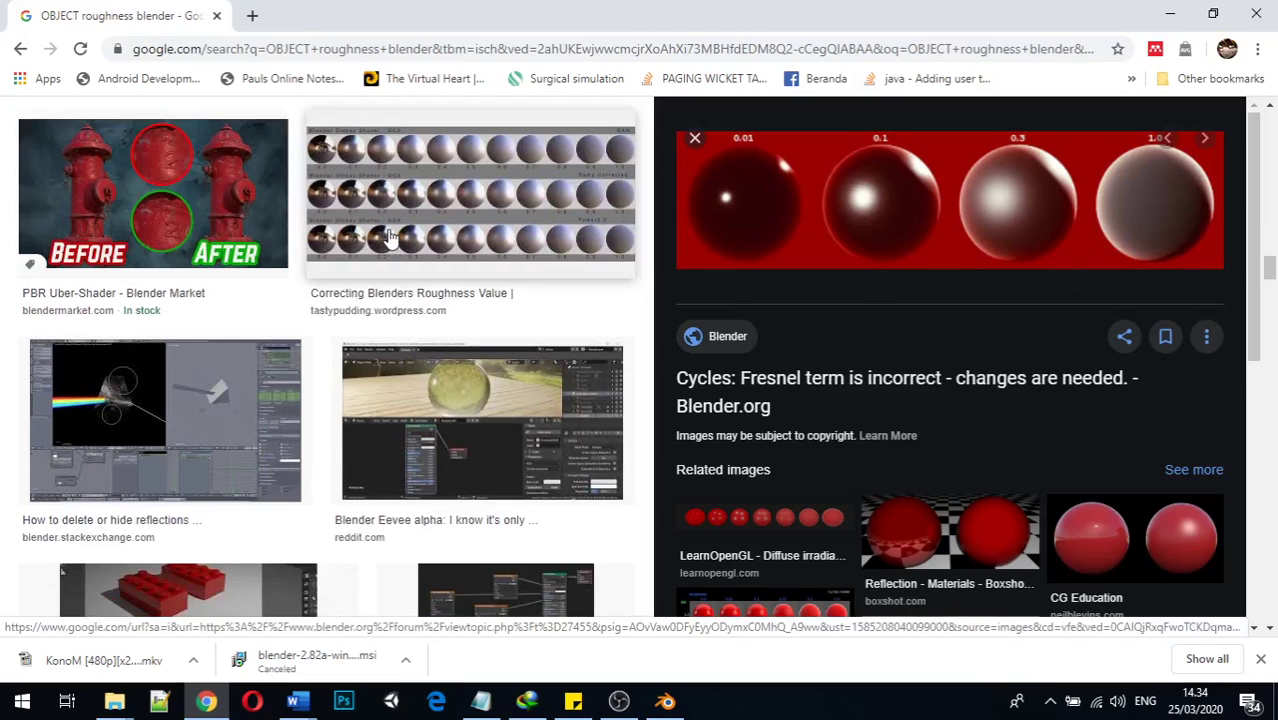
pyautogui.click(390, 238)
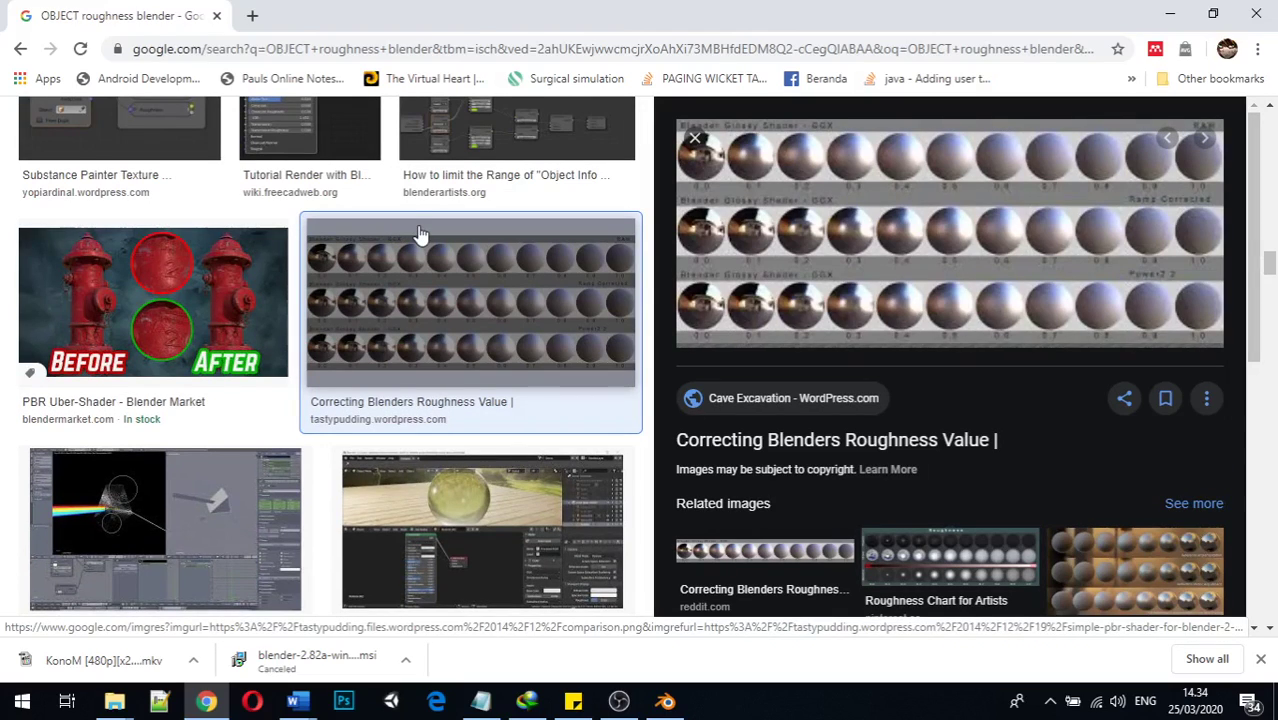
# Step: Open the "Correcting Blenders Roughness Value" article and view its Blender Glossy Shader - GGX roughness chart at full size
pyautogui.click(811, 233)
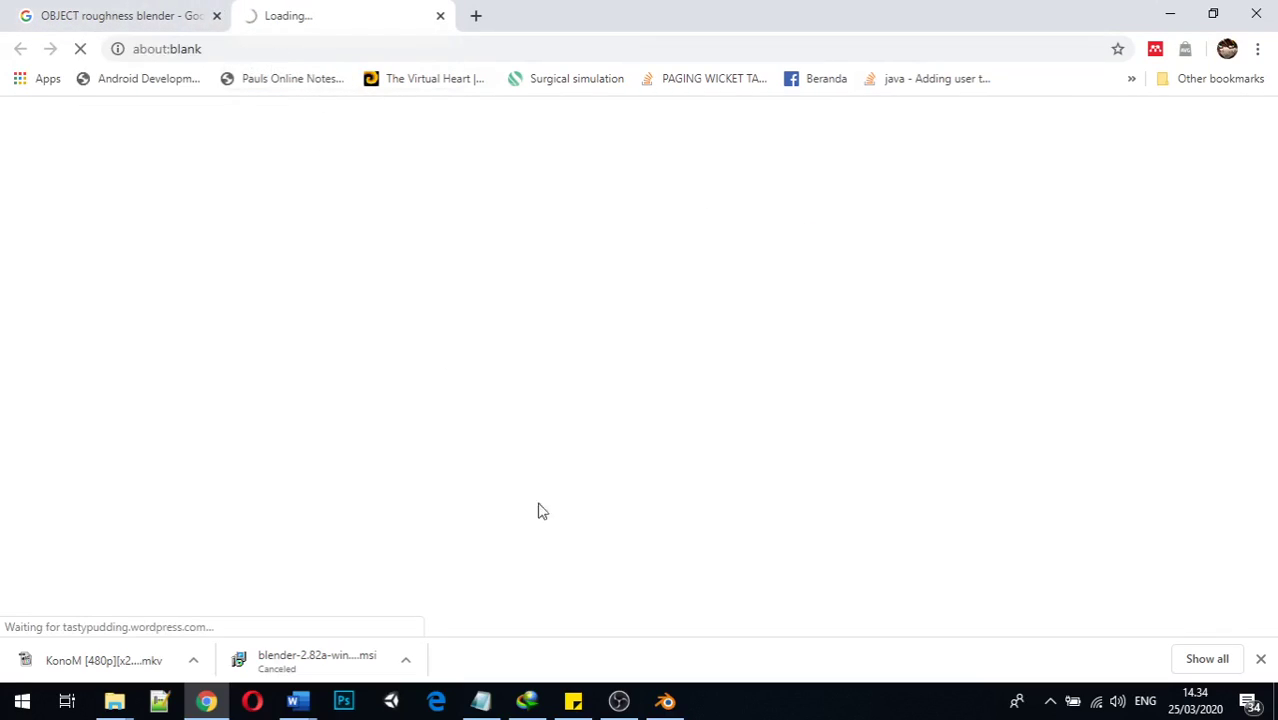
pyautogui.moveTo(666, 704)
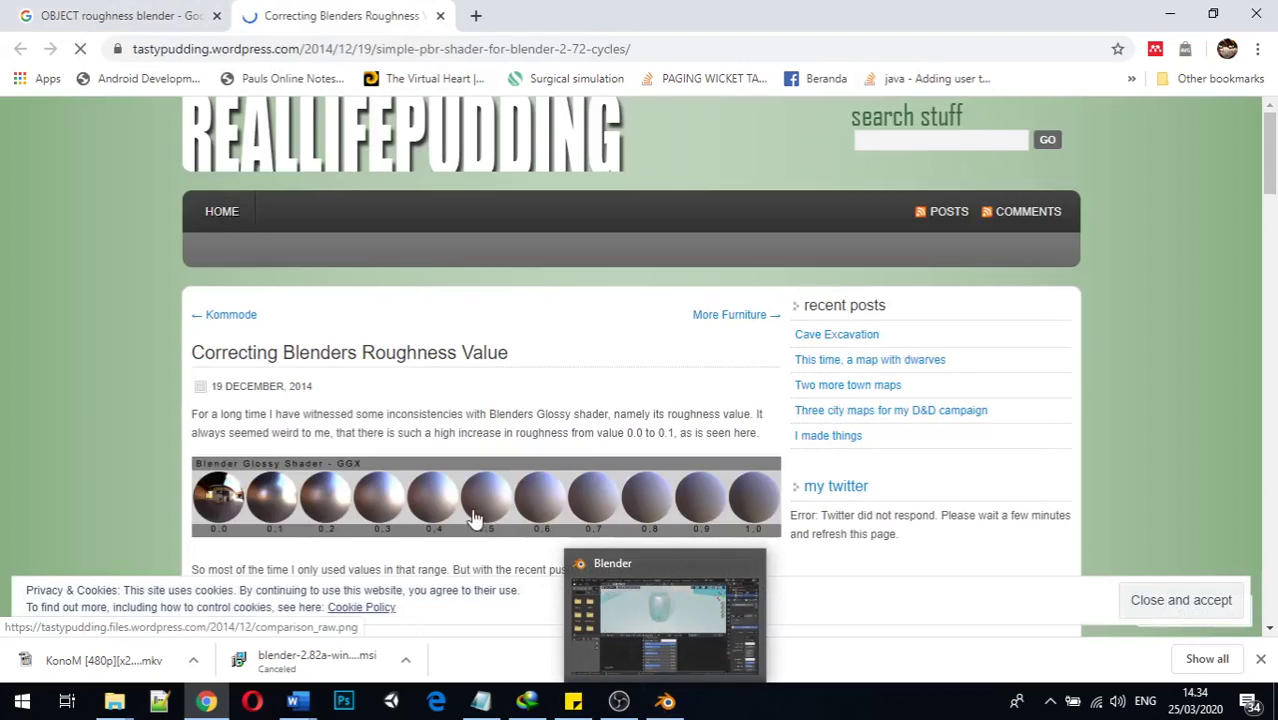
pyautogui.scroll(-2, 385, 415)
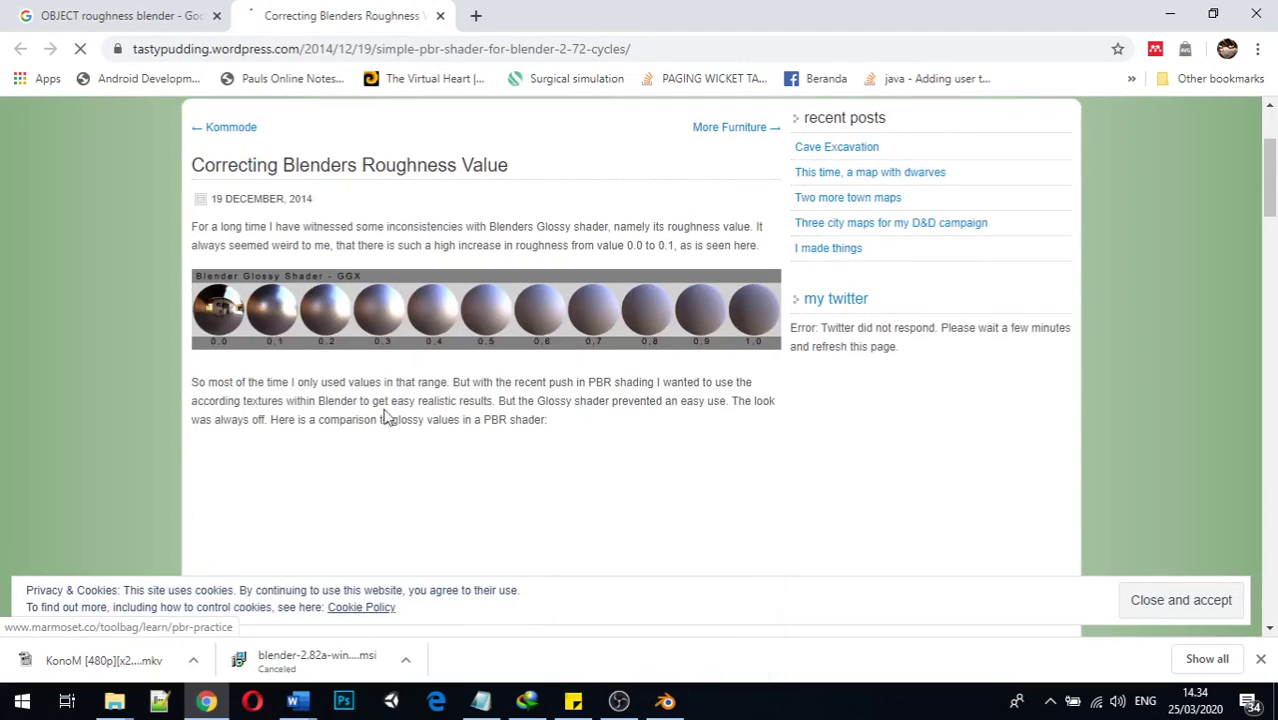
pyautogui.click(390, 330)
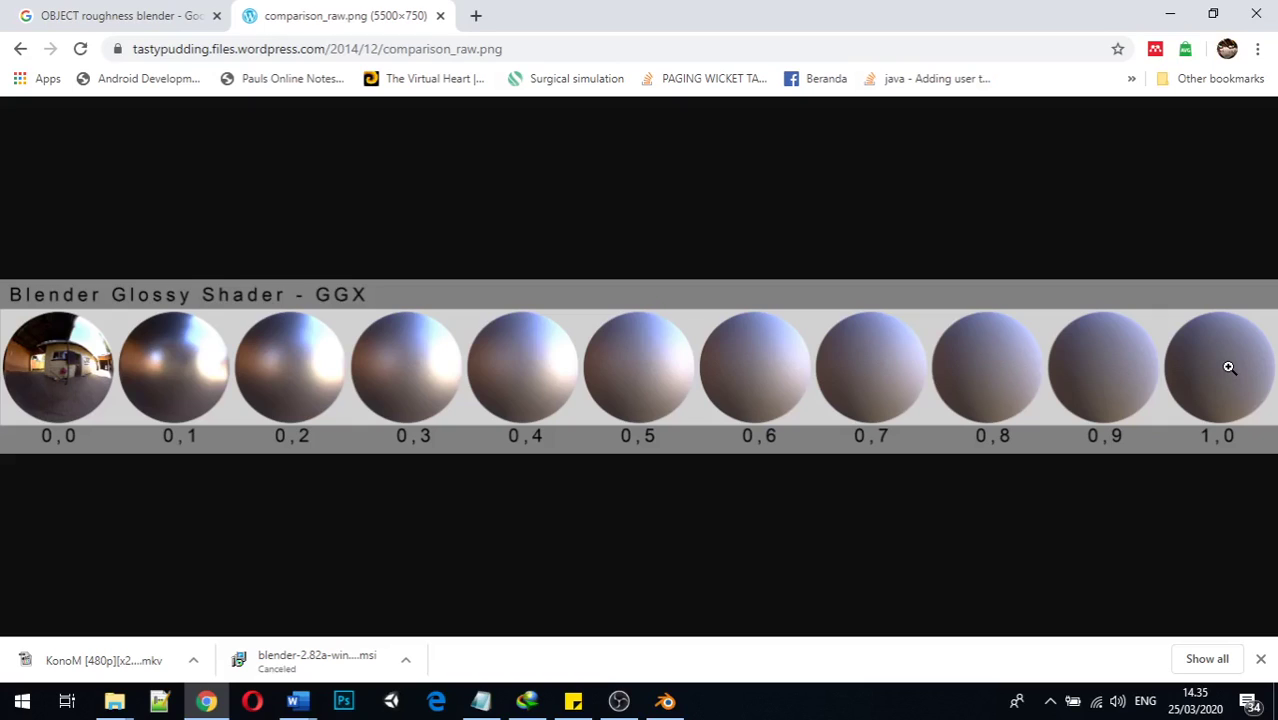
# Step: Switch to Blender and try the glass material's Roughness at 1.000 and at 0.000, inspecting the reflections for each
pyautogui.click(668, 702)
pyautogui.scroll(1, 617, 490)
pyautogui.scroll(1, 617, 490)
pyautogui.scroll(-2, 631, 472)
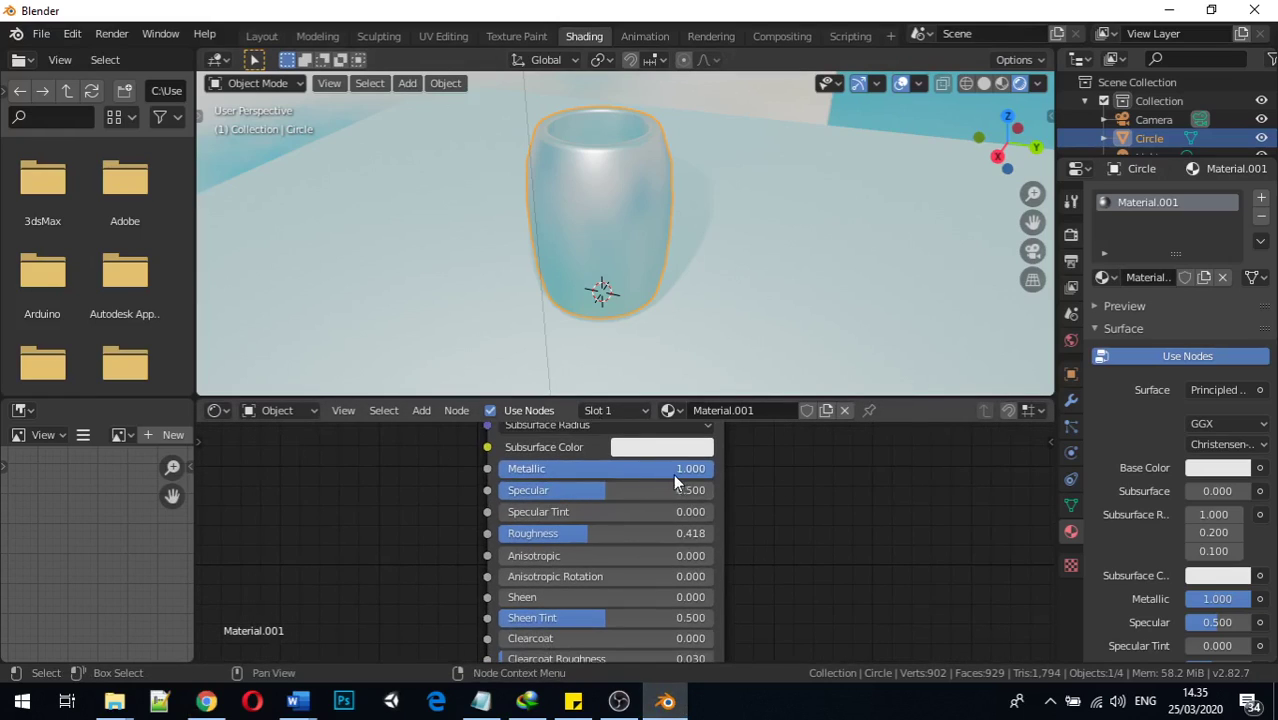
pyautogui.moveTo(585, 535); pyautogui.dragTo(713, 535)
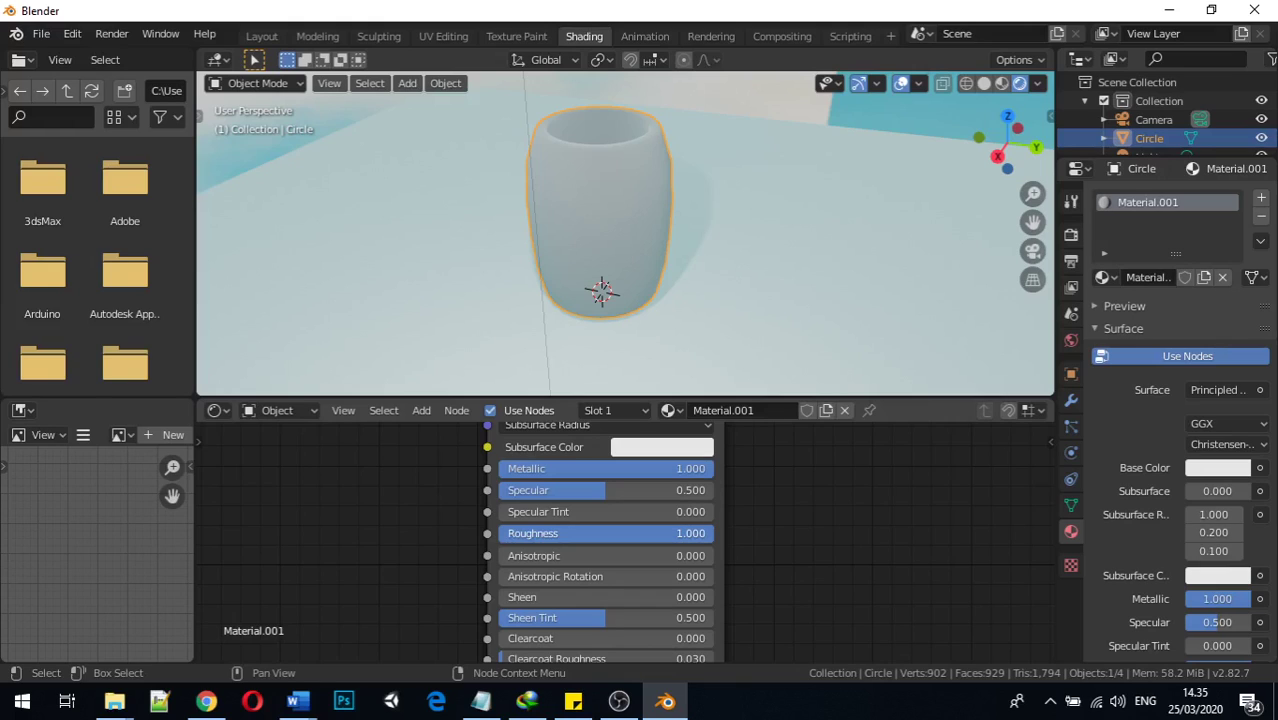
pyautogui.moveTo(673, 387); pyautogui.dragTo(705, 375, button='middle')
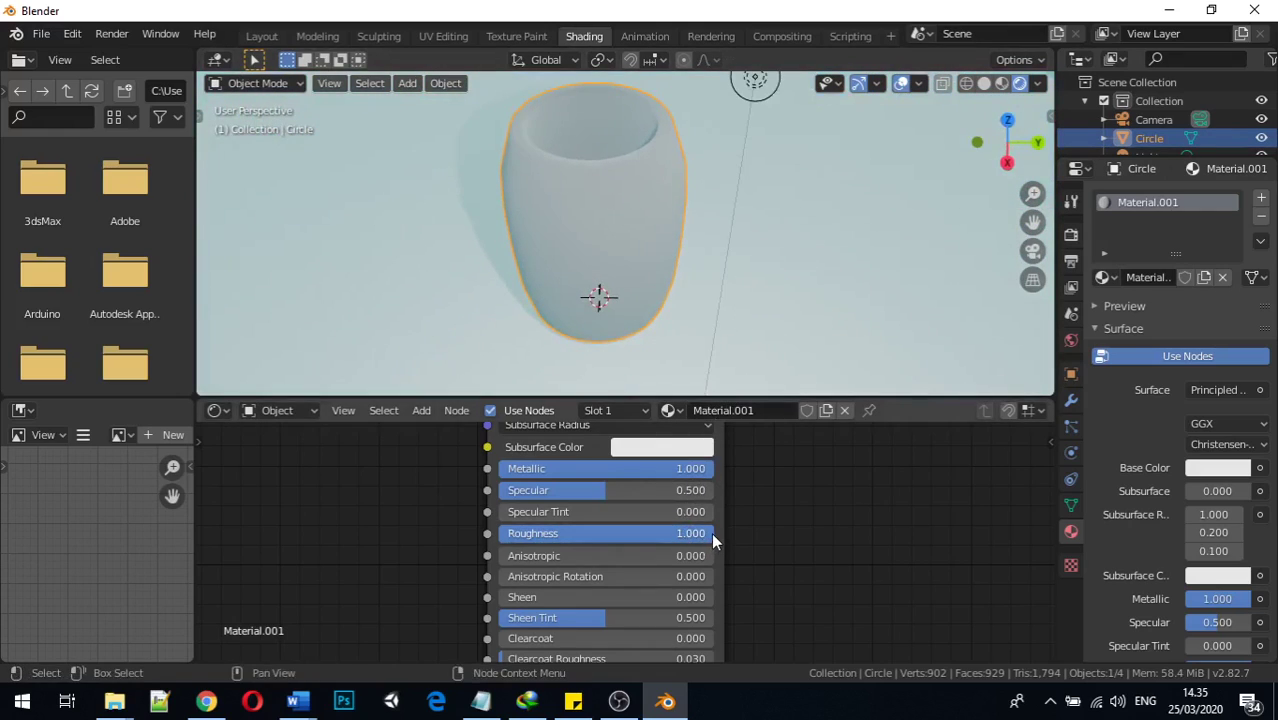
pyautogui.moveTo(711, 533); pyautogui.dragTo(505, 533)
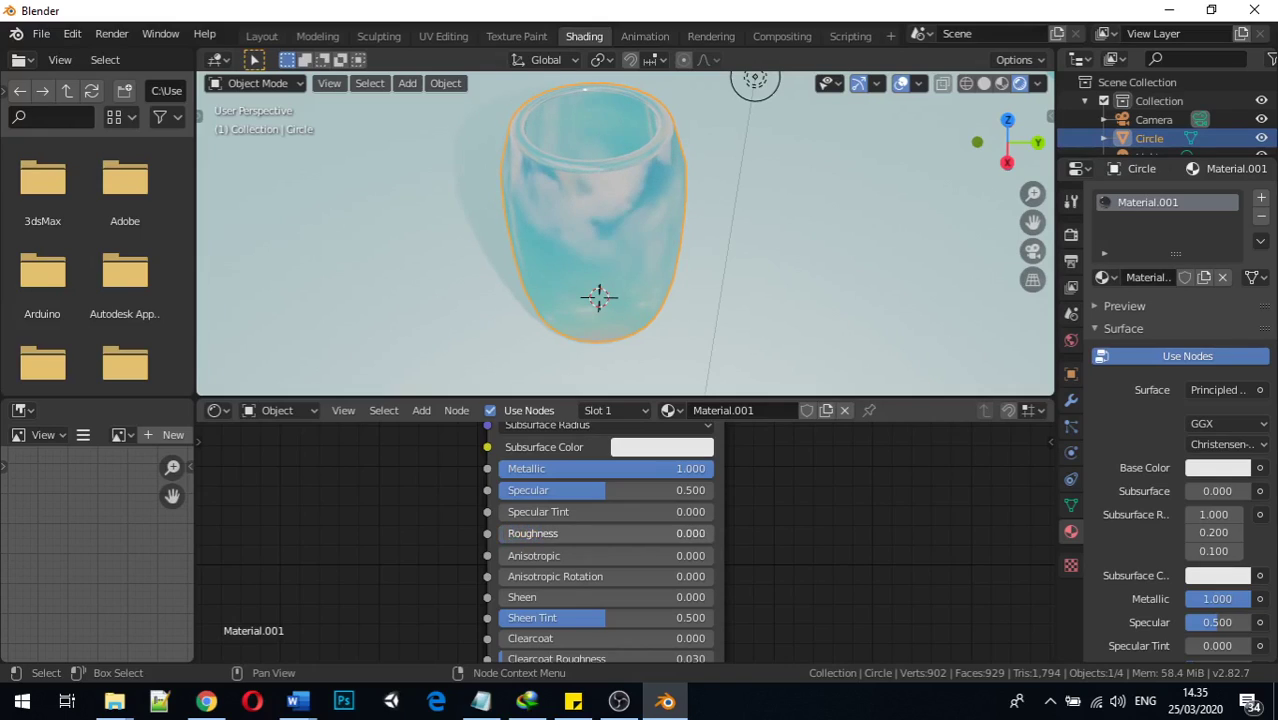
pyautogui.moveTo(616, 310); pyautogui.dragTo(531, 224, button='middle')
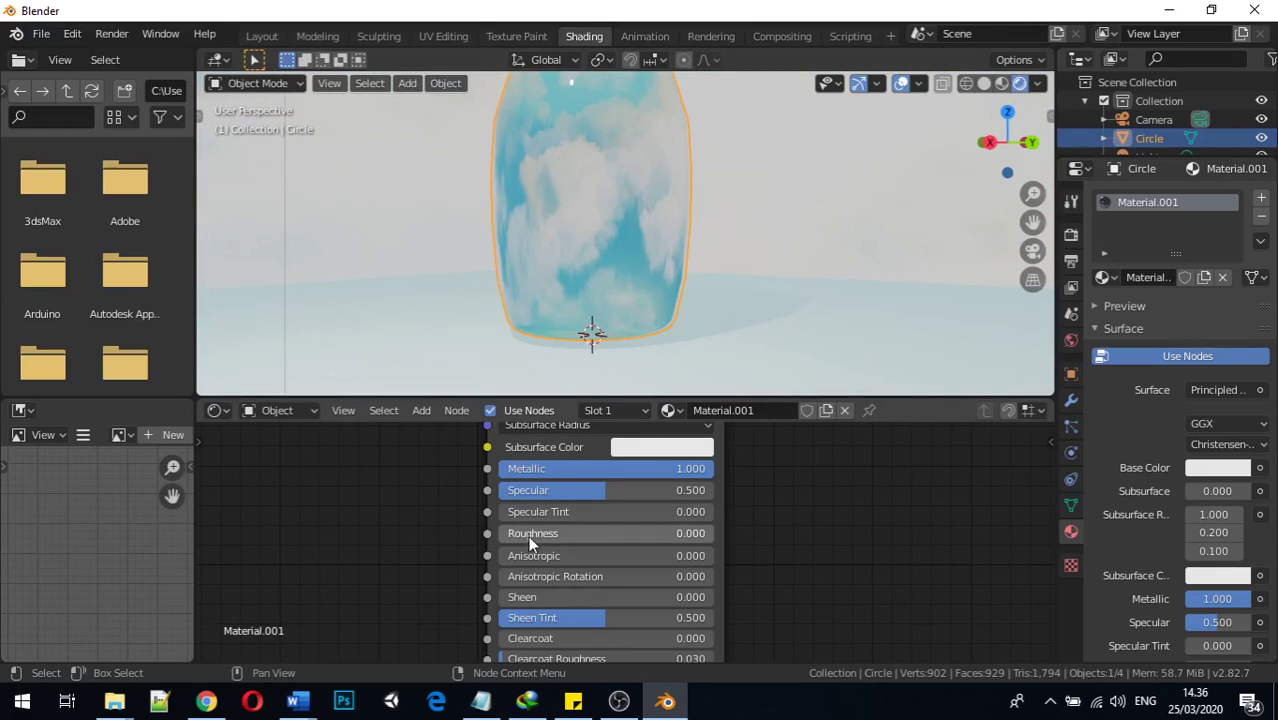
# Step: Set the glass material's Roughness to 0.5 and inspect the whole glass
pyautogui.moveTo(540, 533); pyautogui.dragTo(618, 533)
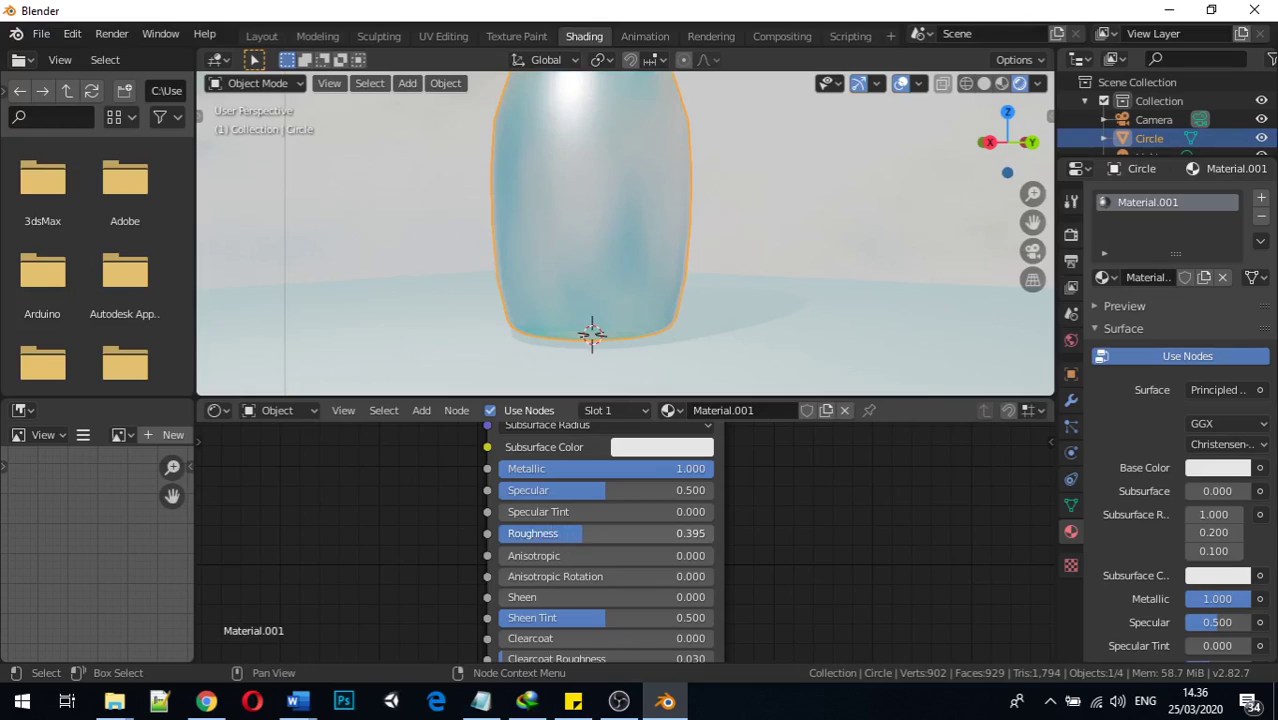
pyautogui.click(604, 533)
pyautogui.write('0.5')
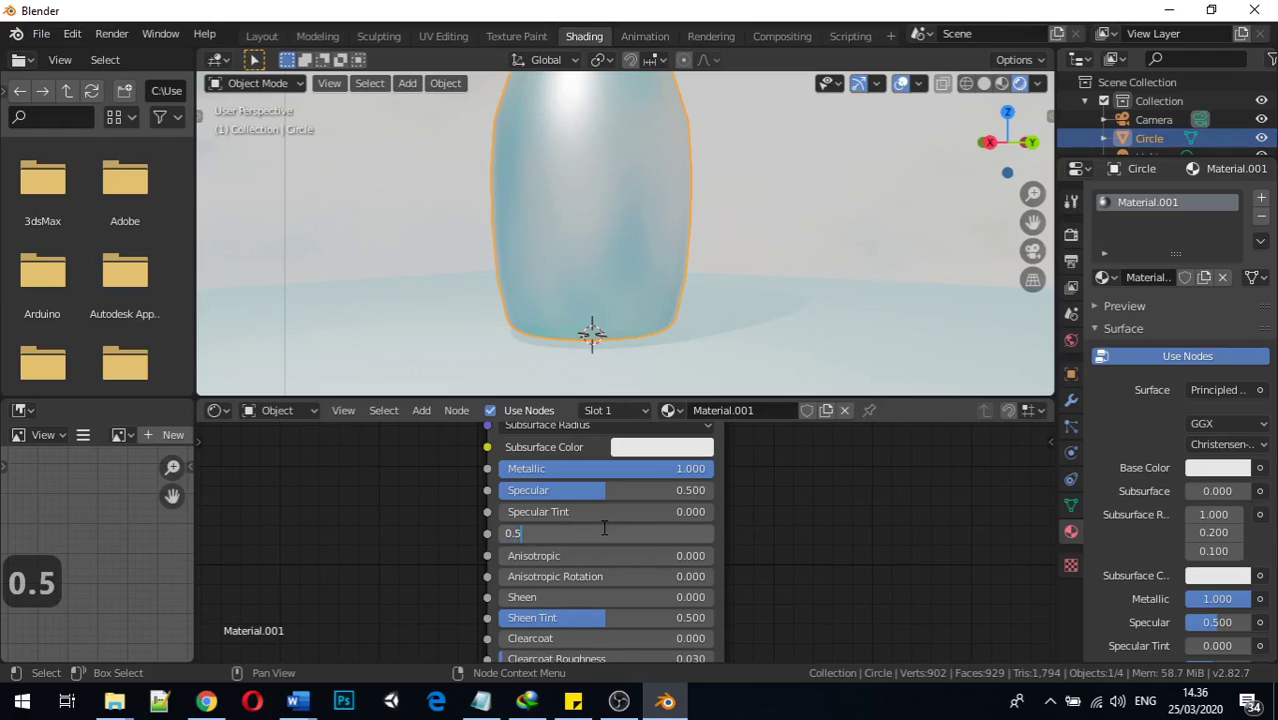
pyautogui.press('Return')
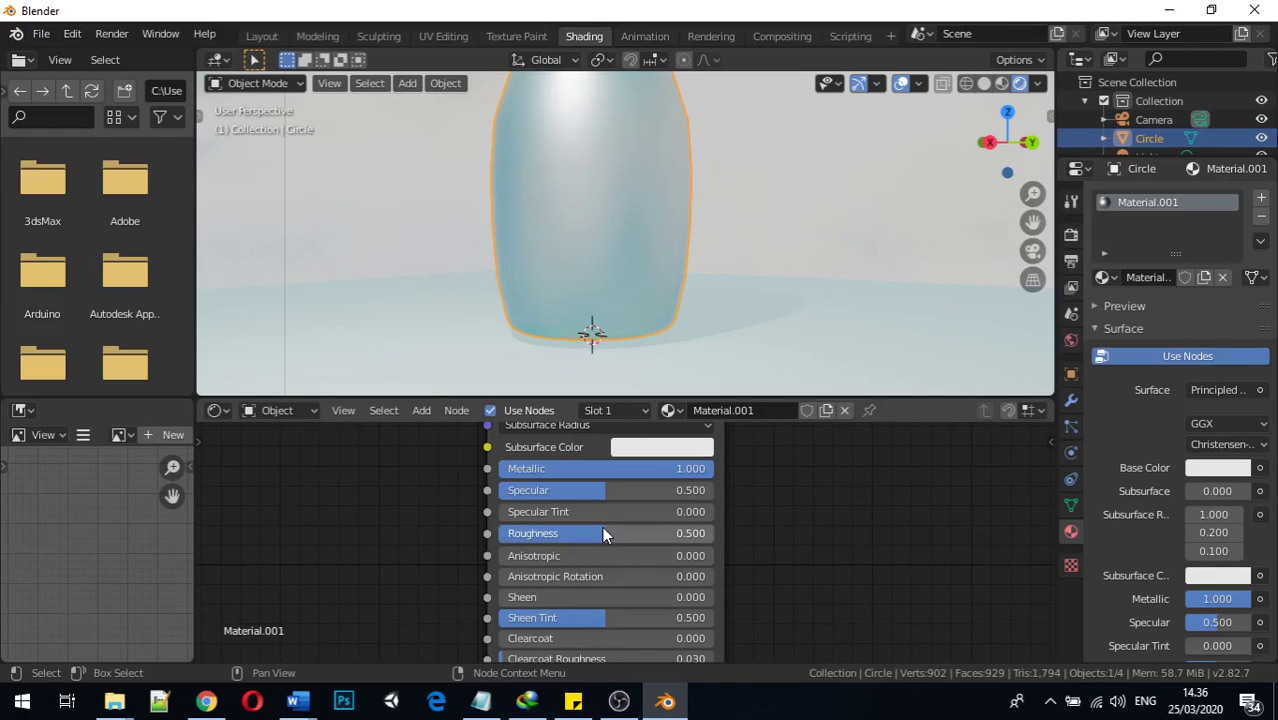
pyautogui.scroll(-2, 630, 266)
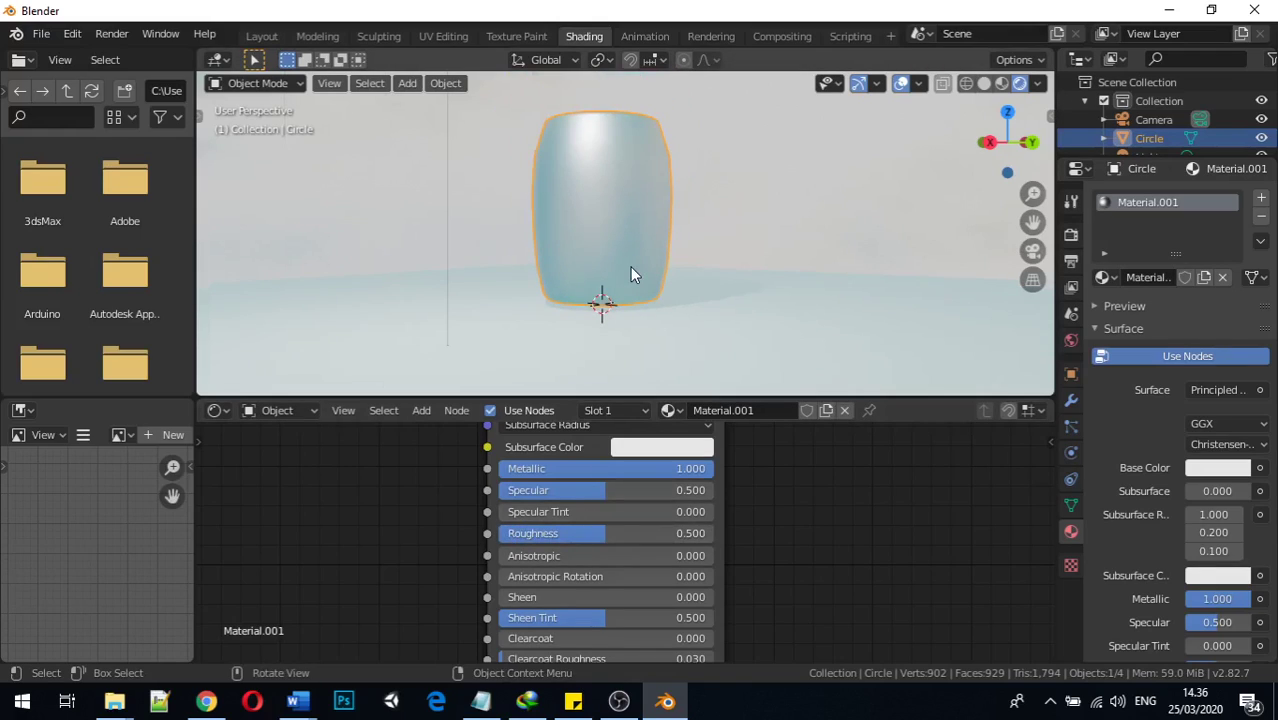
pyautogui.moveTo(624, 248); pyautogui.dragTo(598, 305, button='middle')
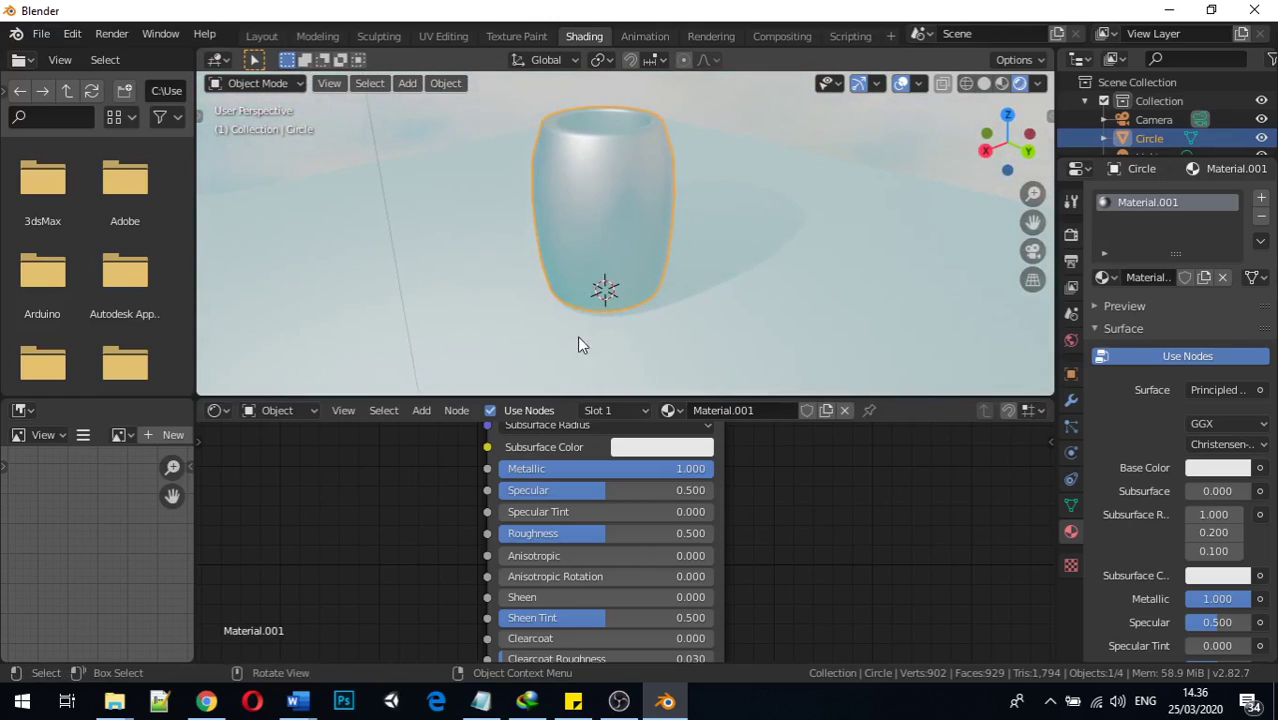
# Step: Look through the remaining Principled shader parameters and set the glass material's Metallic value to 0
pyautogui.scroll(-3, 577, 545)
pyautogui.moveTo(782, 618); pyautogui.dragTo(778, 526, button='middle')
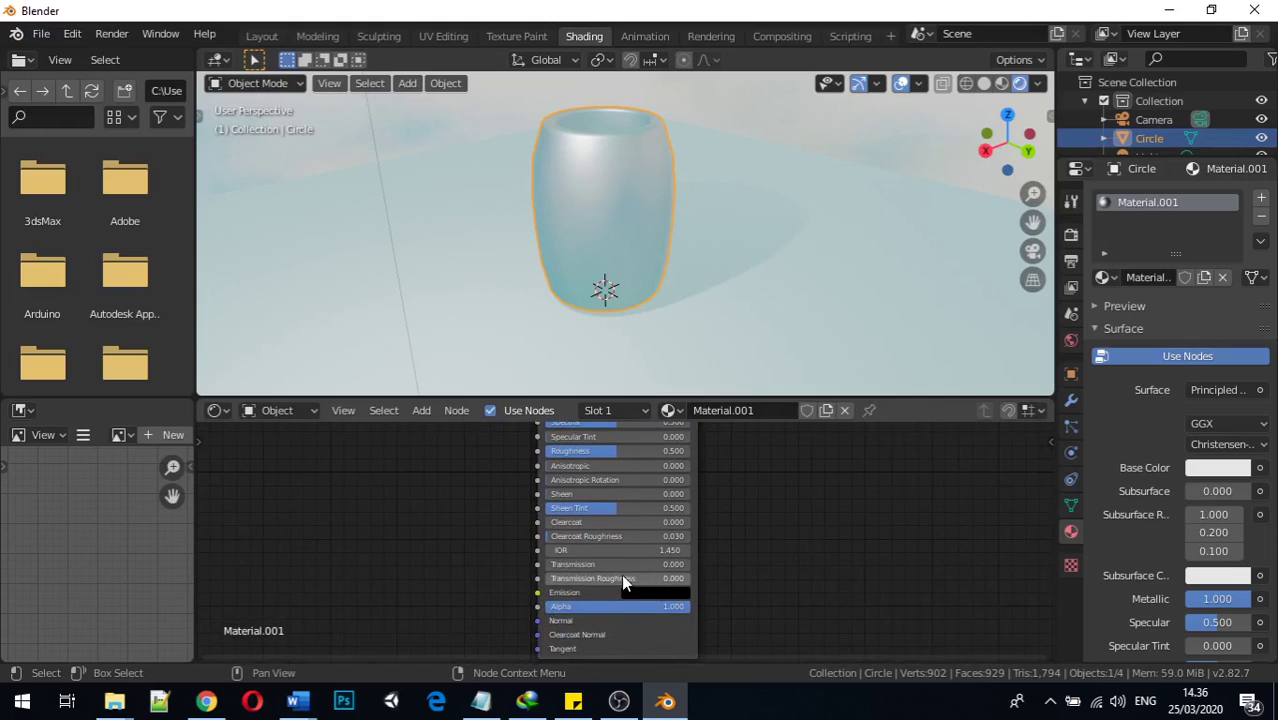
pyautogui.scroll(3, 607, 578)
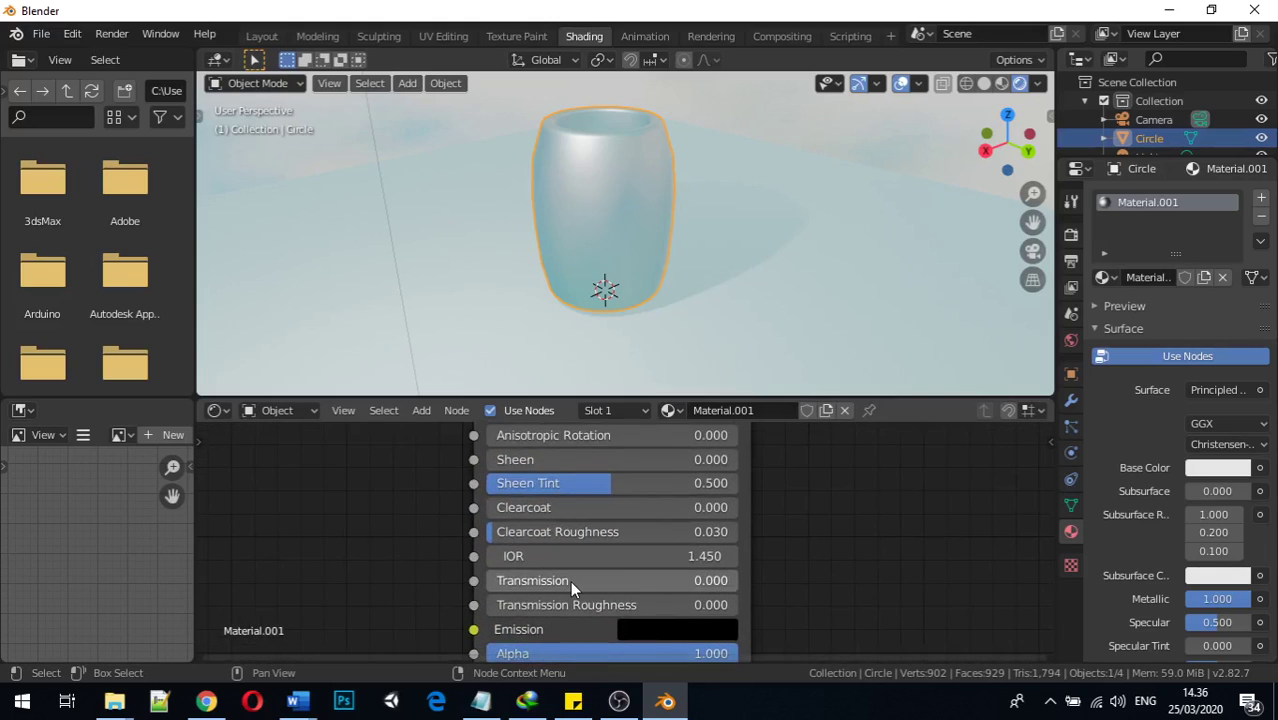
pyautogui.scroll(3, 543, 540)
pyautogui.scroll(-5, 543, 534)
pyautogui.keyDown('shift'); pyautogui.scroll(5, 663, 503); pyautogui.keyUp('shift')
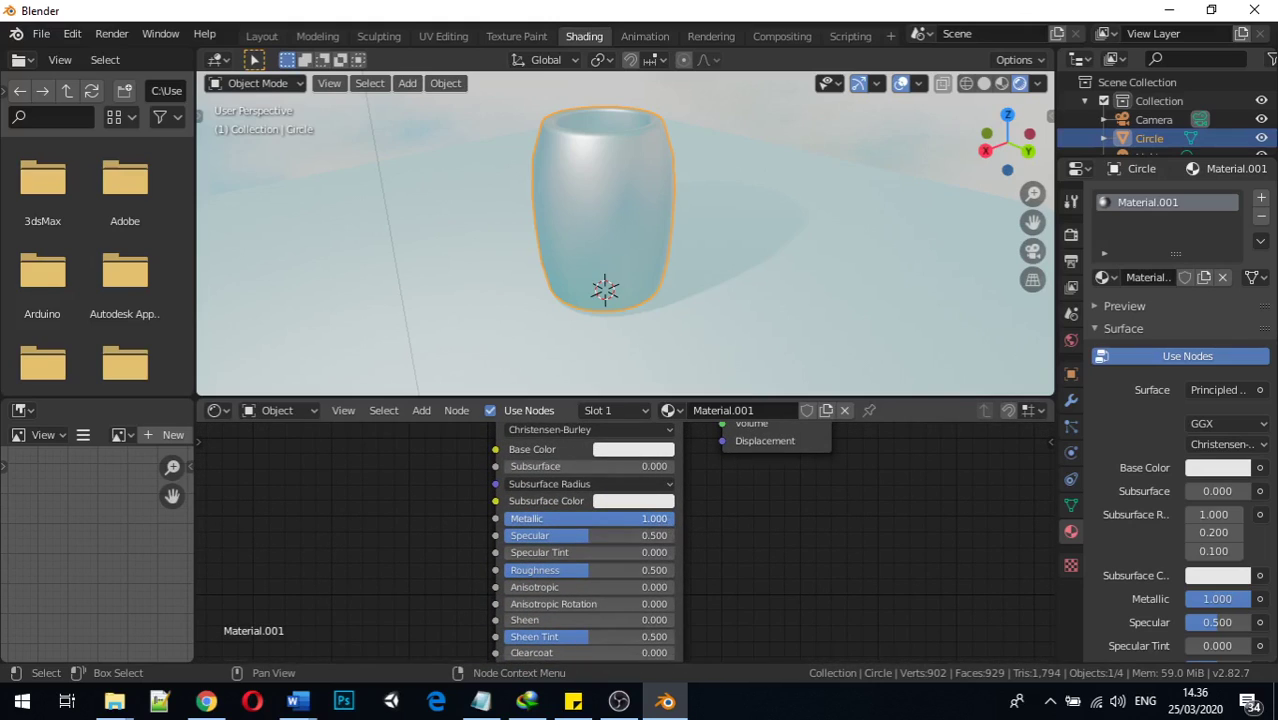
pyautogui.moveTo(650, 518); pyautogui.dragTo(500, 518)
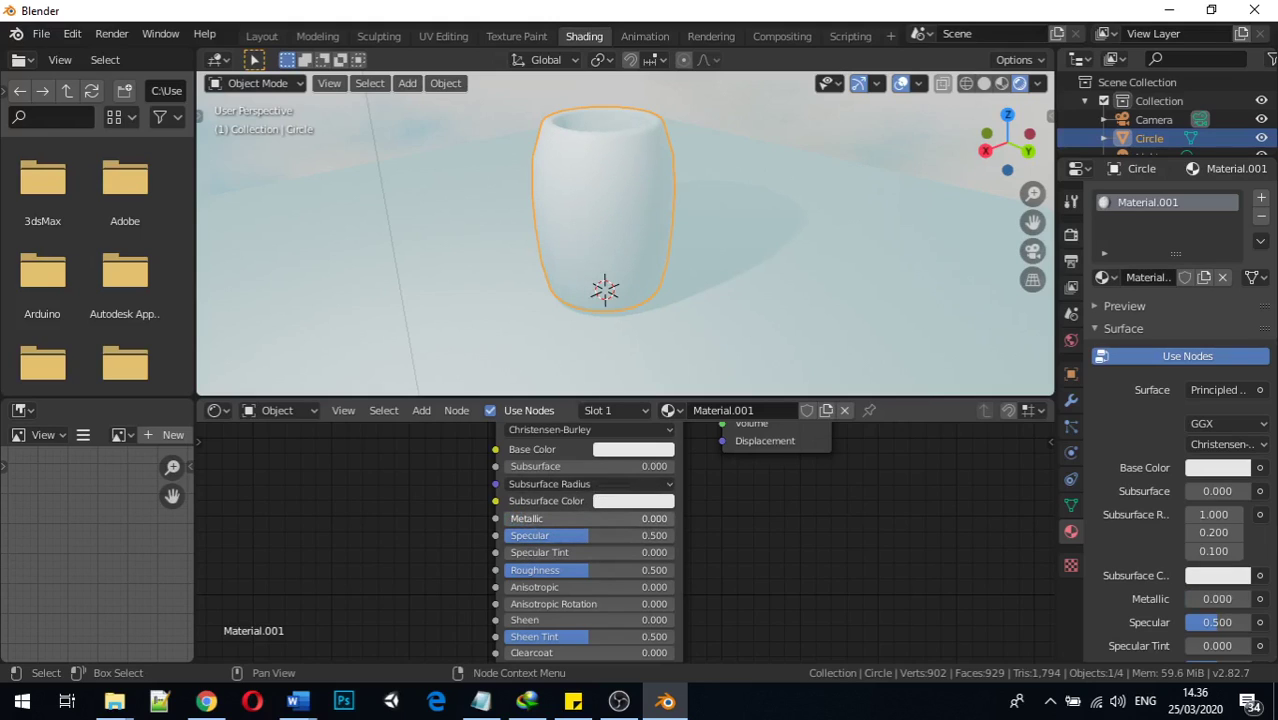
# Step: Lower the non-metallic glass's Roughness to 0 to check its gloss, and raise it to 1
pyautogui.moveTo(491, 592); pyautogui.dragTo(470, 569, button='middle')
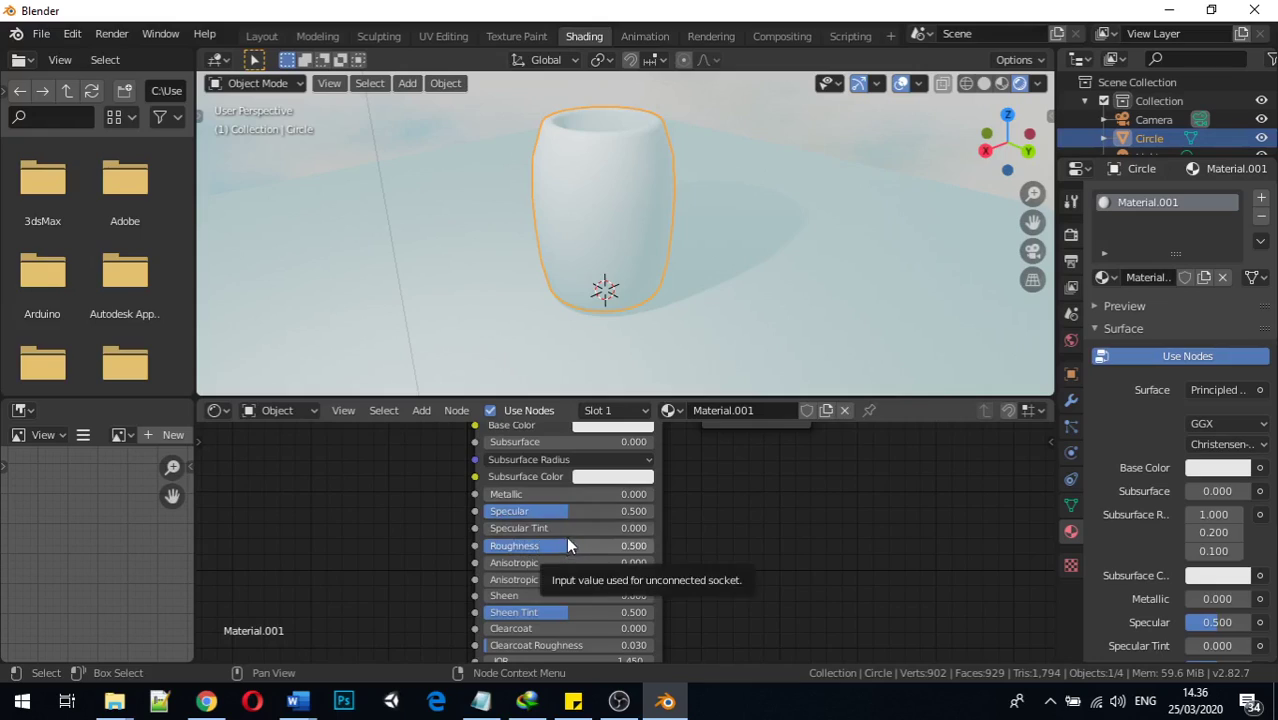
pyautogui.moveTo(563, 547); pyautogui.dragTo(510, 547)
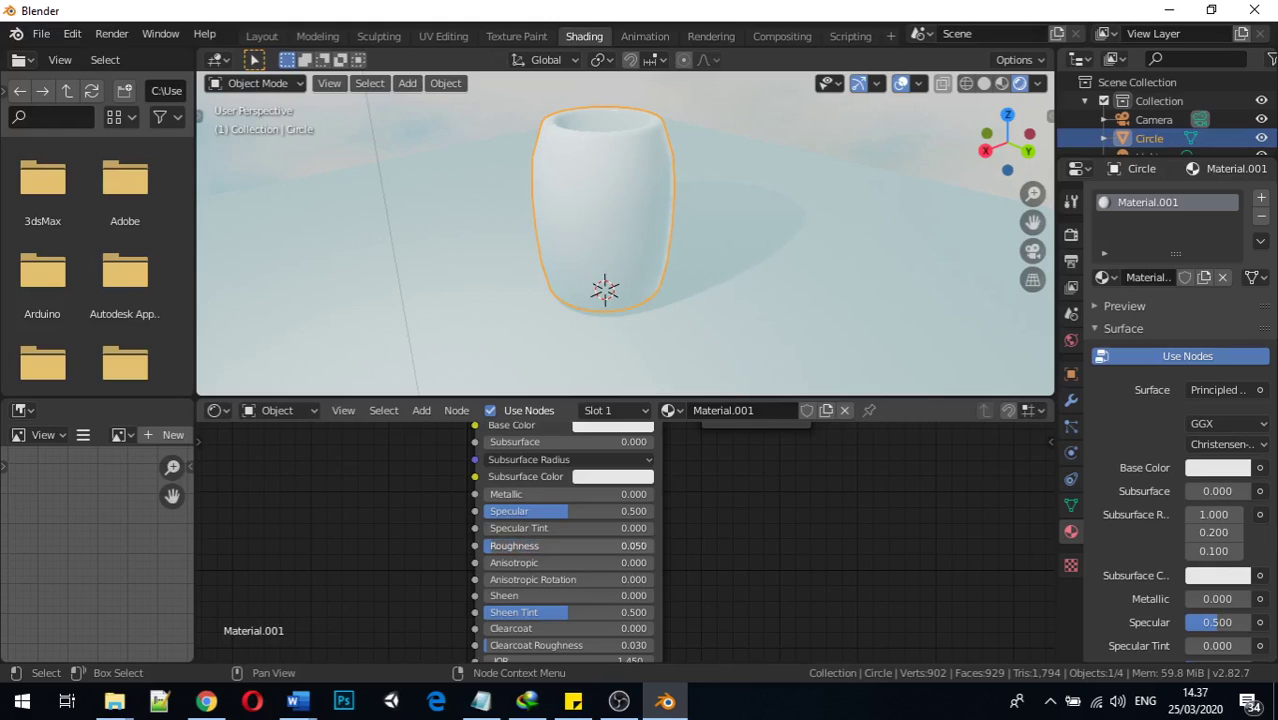
pyautogui.moveTo(533, 265); pyautogui.dragTo(501, 325, button='middle')
pyautogui.moveTo(595, 191); pyautogui.dragTo(547, 230, button='middle')
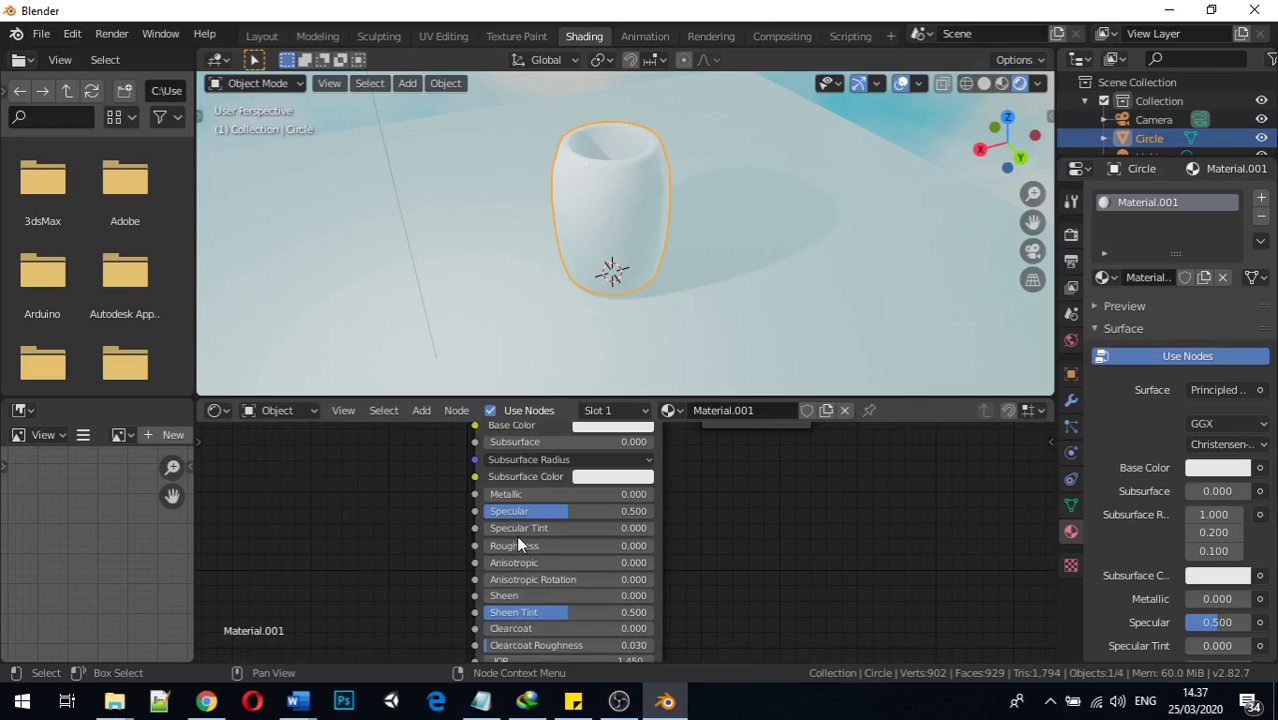
pyautogui.moveTo(515, 545); pyautogui.dragTo(655, 545)
pyautogui.moveTo(663, 258); pyautogui.dragTo(607, 341, button='middle')
# Step: Raise the glass material's Metallic to 1, inspect the glass from several sides, and return Metallic to 0
pyautogui.moveTo(520, 494); pyautogui.dragTo(655, 494)
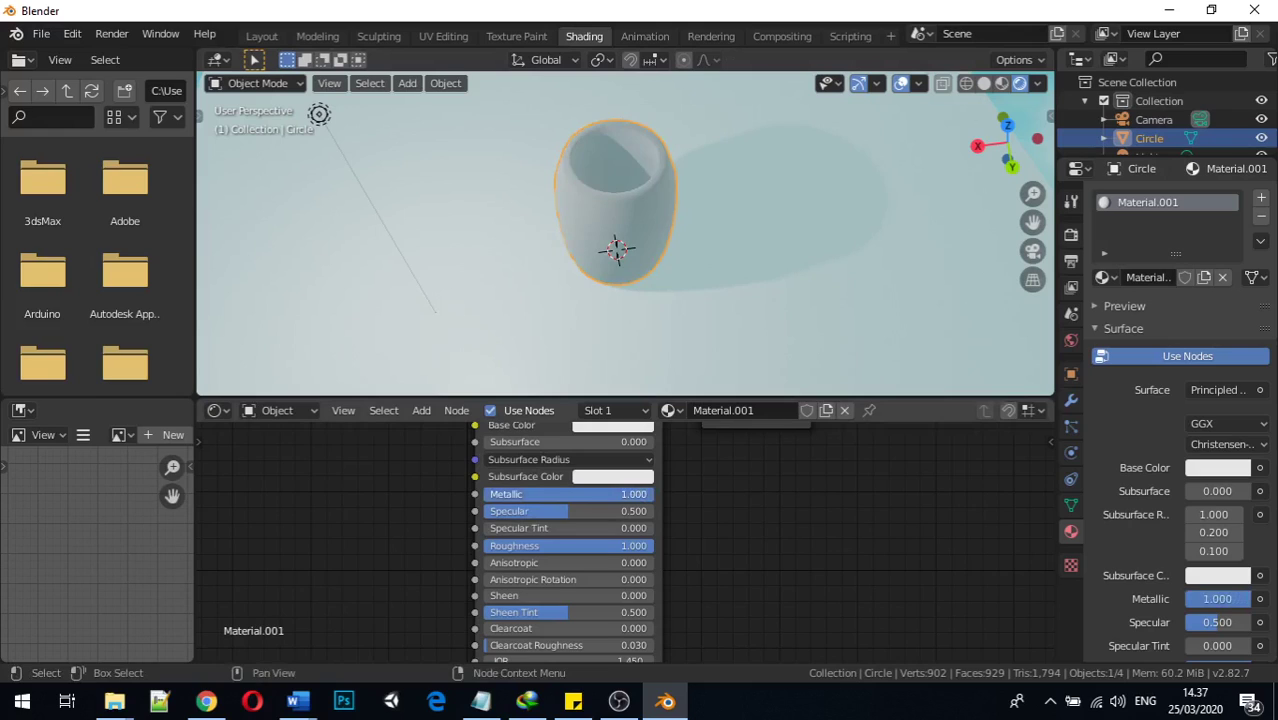
pyautogui.moveTo(620, 240); pyautogui.dragTo(756, 179, button='middle')
pyautogui.moveTo(826, 155); pyautogui.dragTo(520, 165, button='middle')
pyautogui.moveTo(600, 494); pyautogui.dragTo(490, 494)
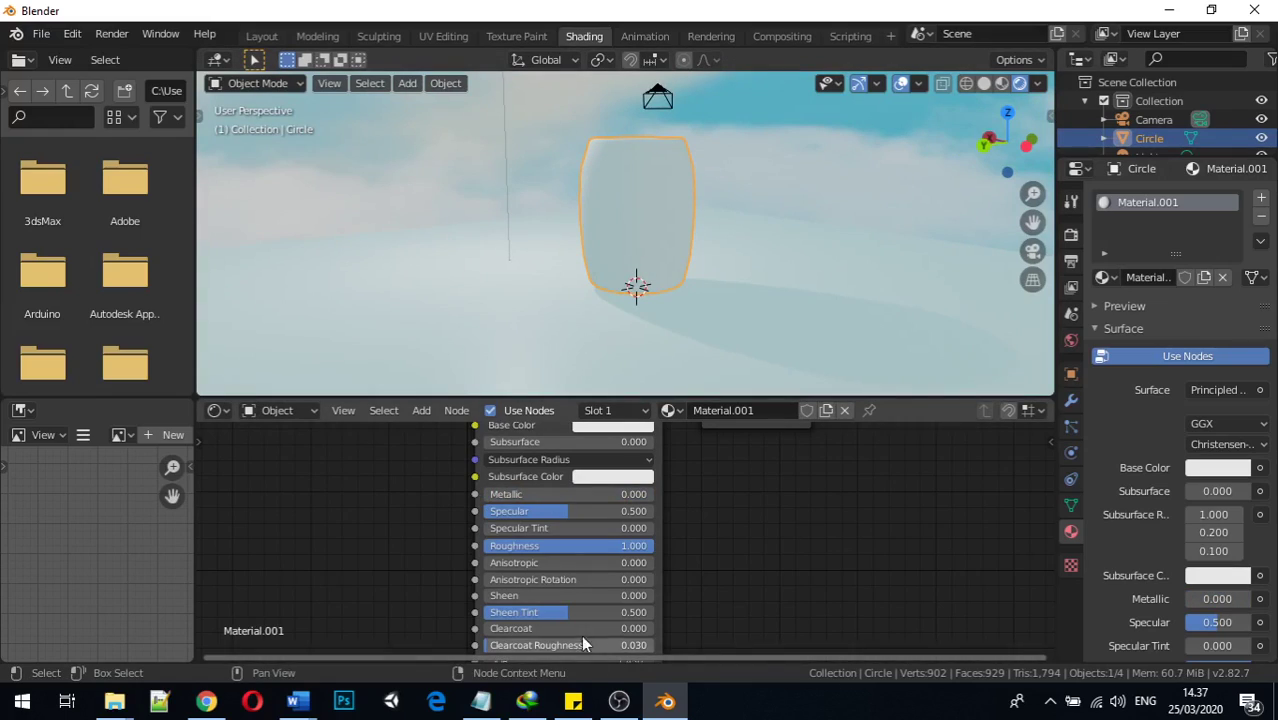
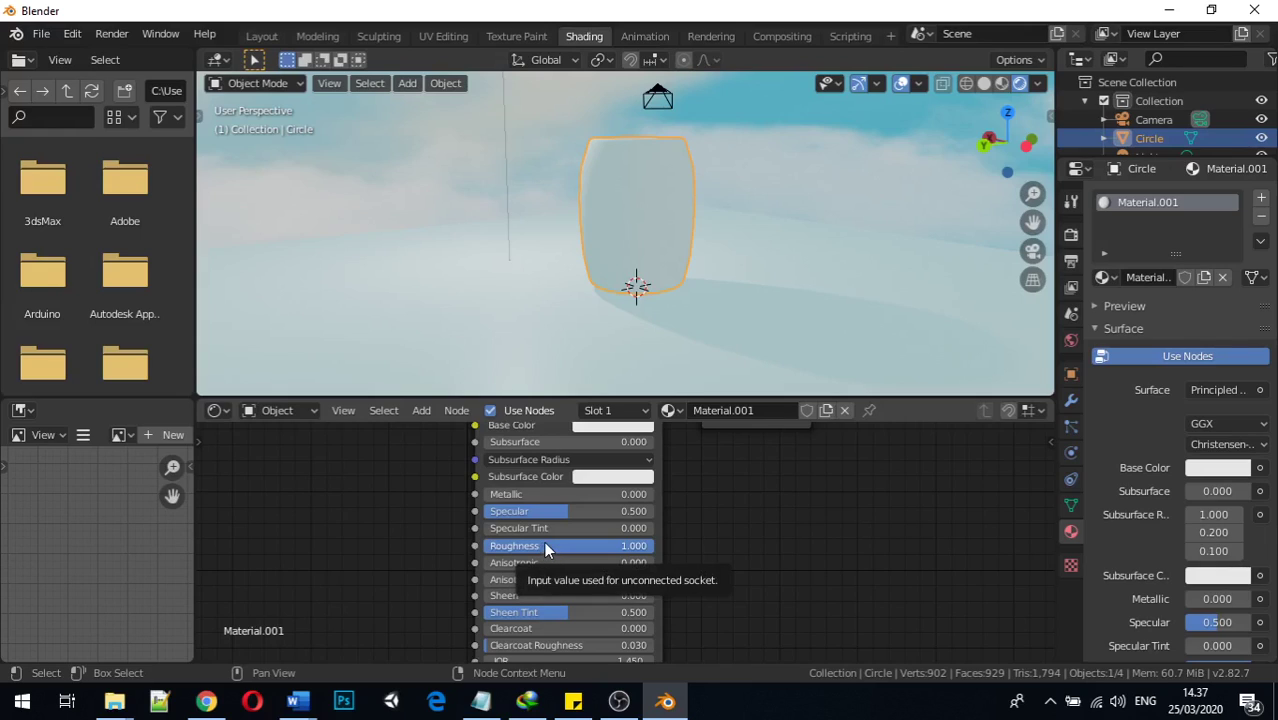
# Step: Set the Transmission of the glass object's material to 1.000
pyautogui.moveTo(385, 564); pyautogui.dragTo(383, 483, button='middle')
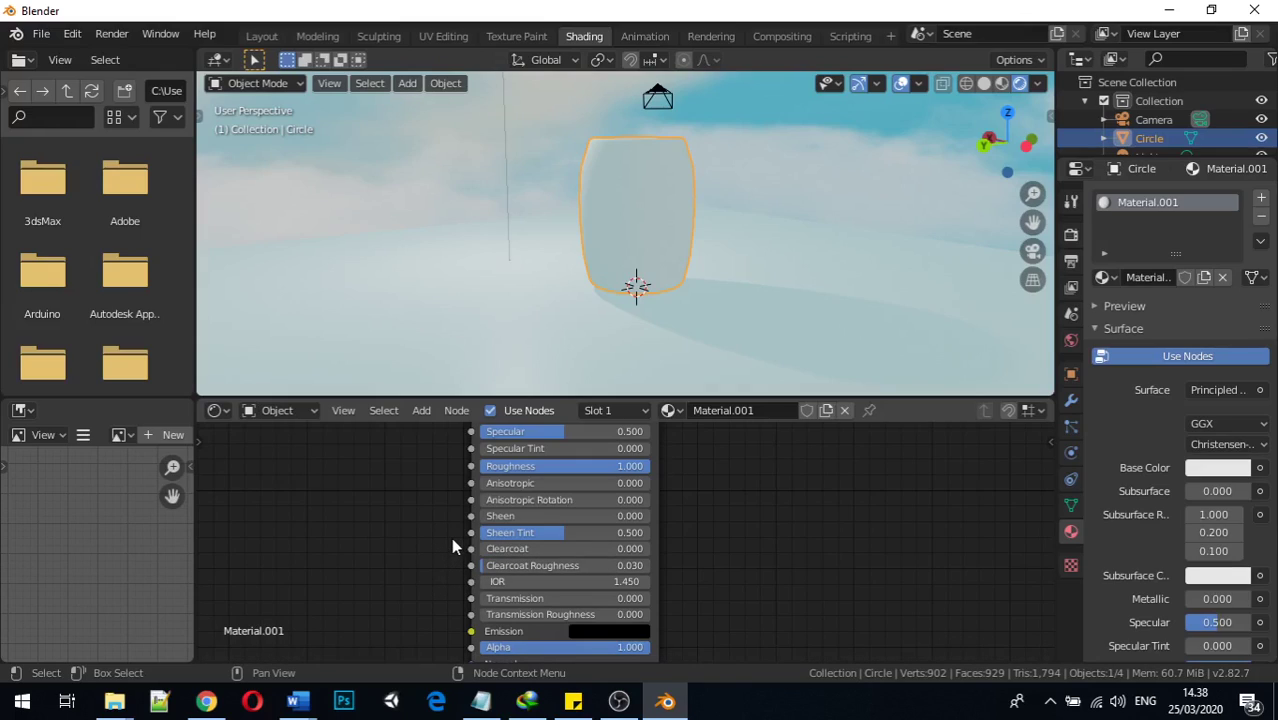
pyautogui.keyDown('ctrl'); pyautogui.moveTo(441, 546); pyautogui.dragTo(374, 605, button='middle'); pyautogui.keyUp('ctrl')
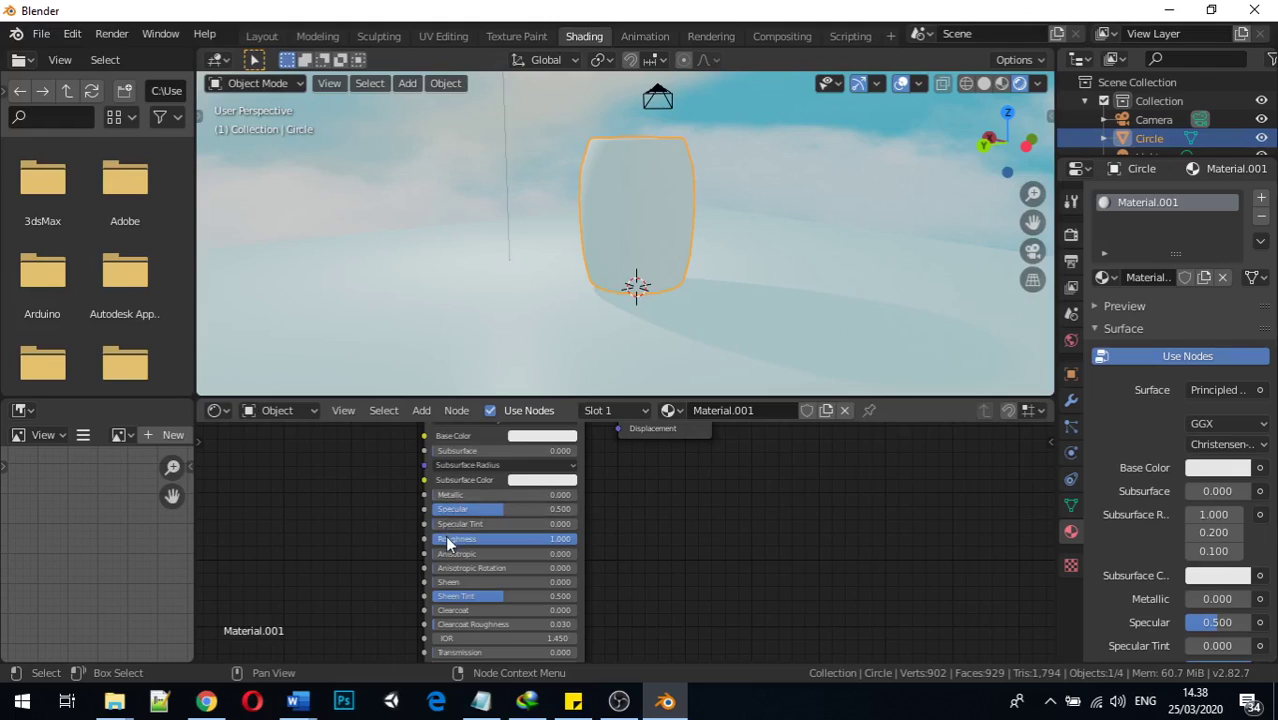
pyautogui.moveTo(408, 614); pyautogui.dragTo(418, 545, button='middle')
pyautogui.scroll(2, 421, 563)
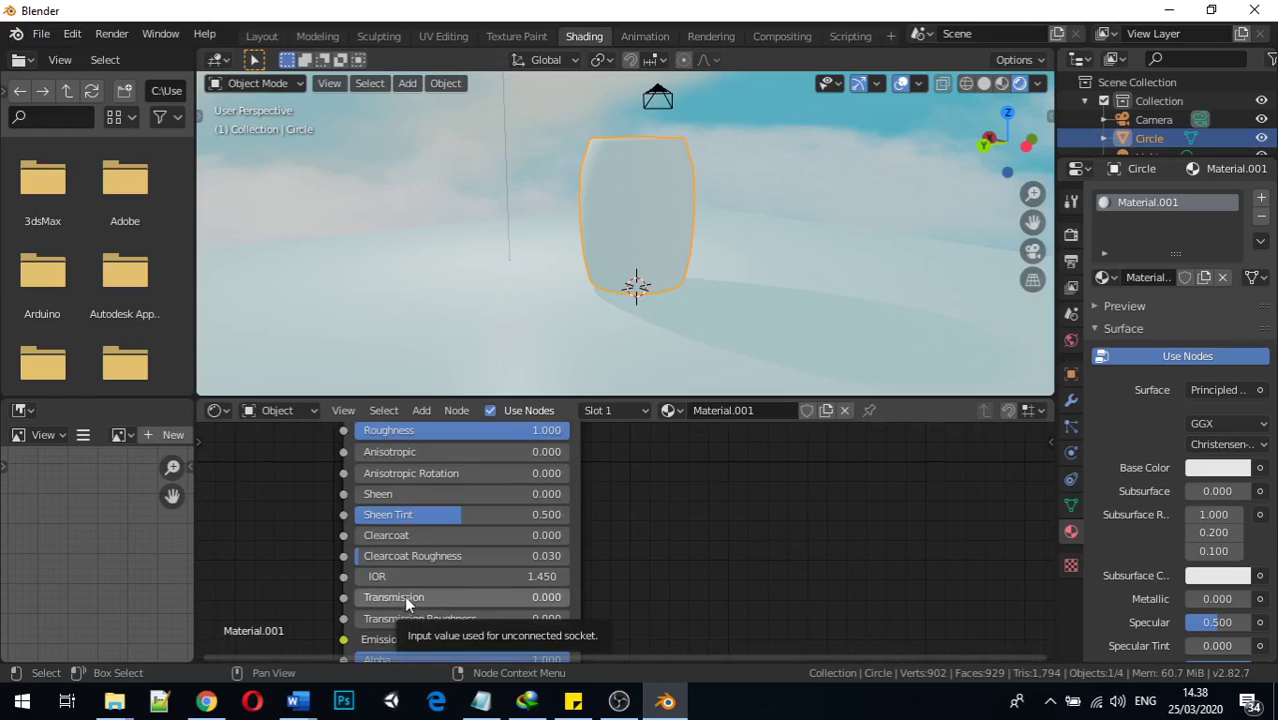
pyautogui.moveTo(366, 600); pyautogui.dragTo(569, 600)
pyautogui.moveTo(625, 332); pyautogui.dragTo(948, 280, button='middle')
pyautogui.scroll(-2, 540, 470)
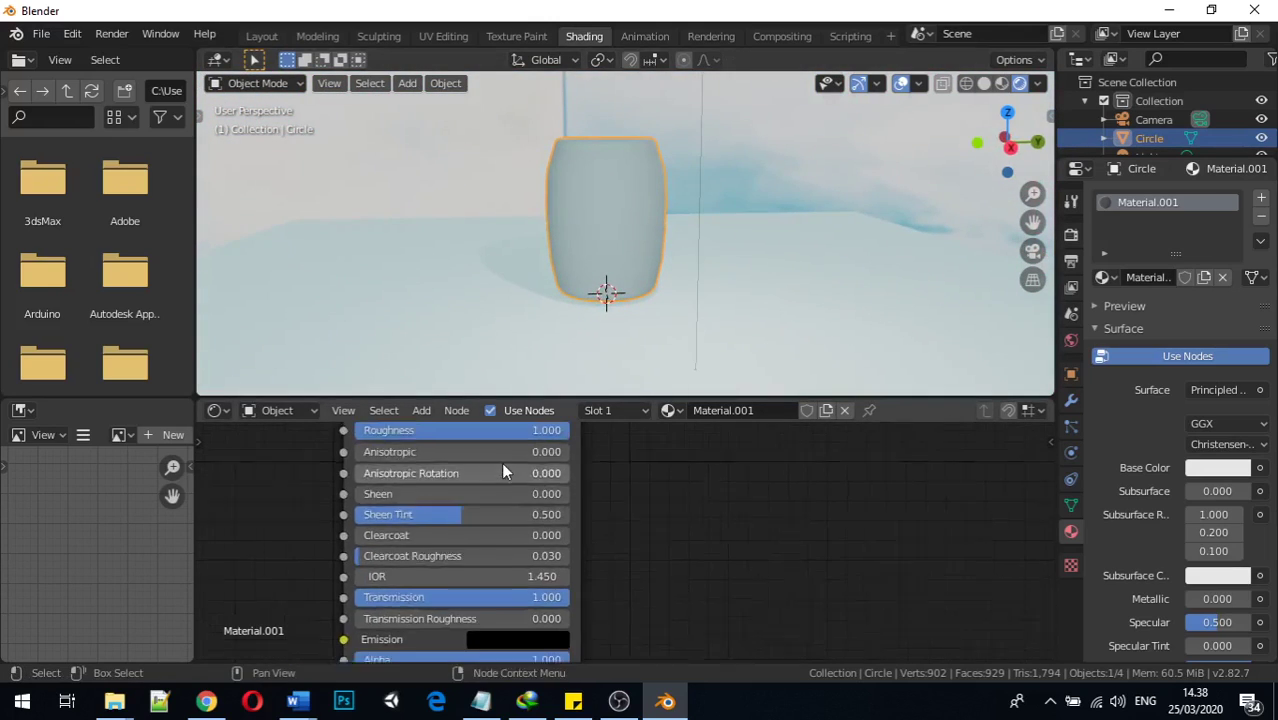
# Step: Reduce the glass material's Roughness to 0.000 and check the transparent look from several angles
pyautogui.moveTo(562, 438); pyautogui.dragTo(398, 438)
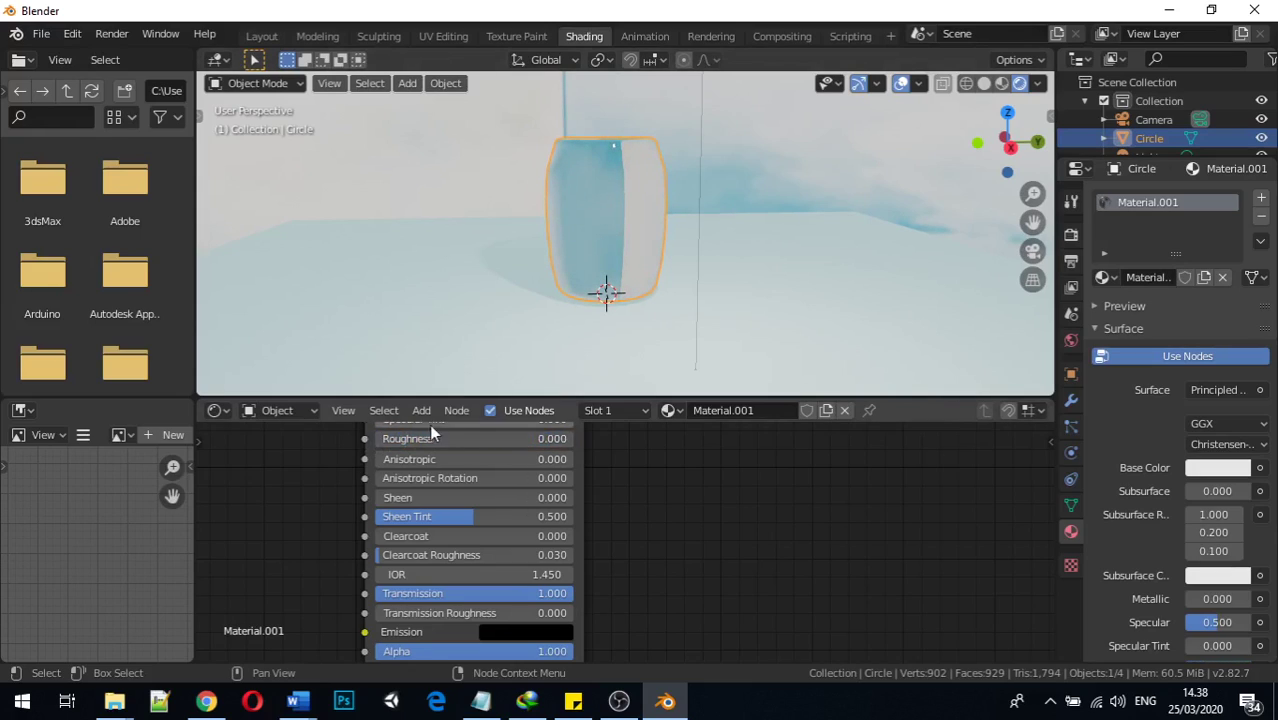
pyautogui.moveTo(620, 330); pyautogui.dragTo(736, 333, button='middle')
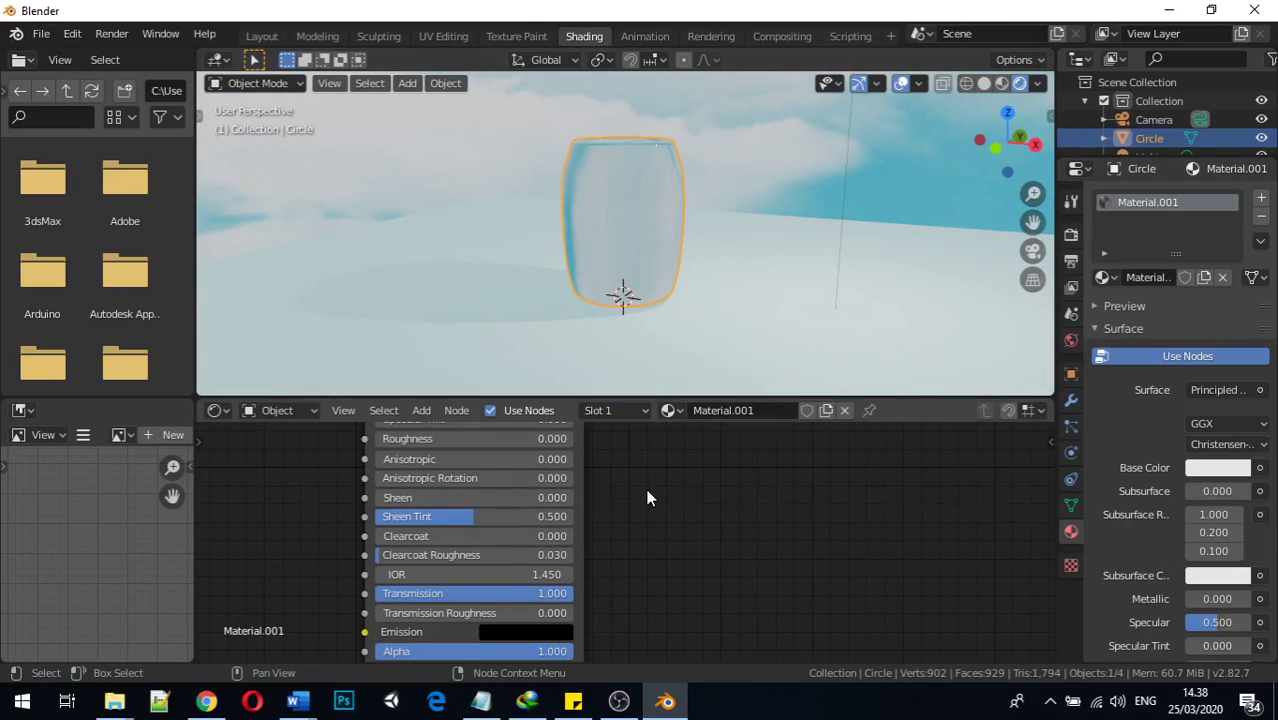
pyautogui.moveTo(636, 493); pyautogui.dragTo(633, 602, button='middle')
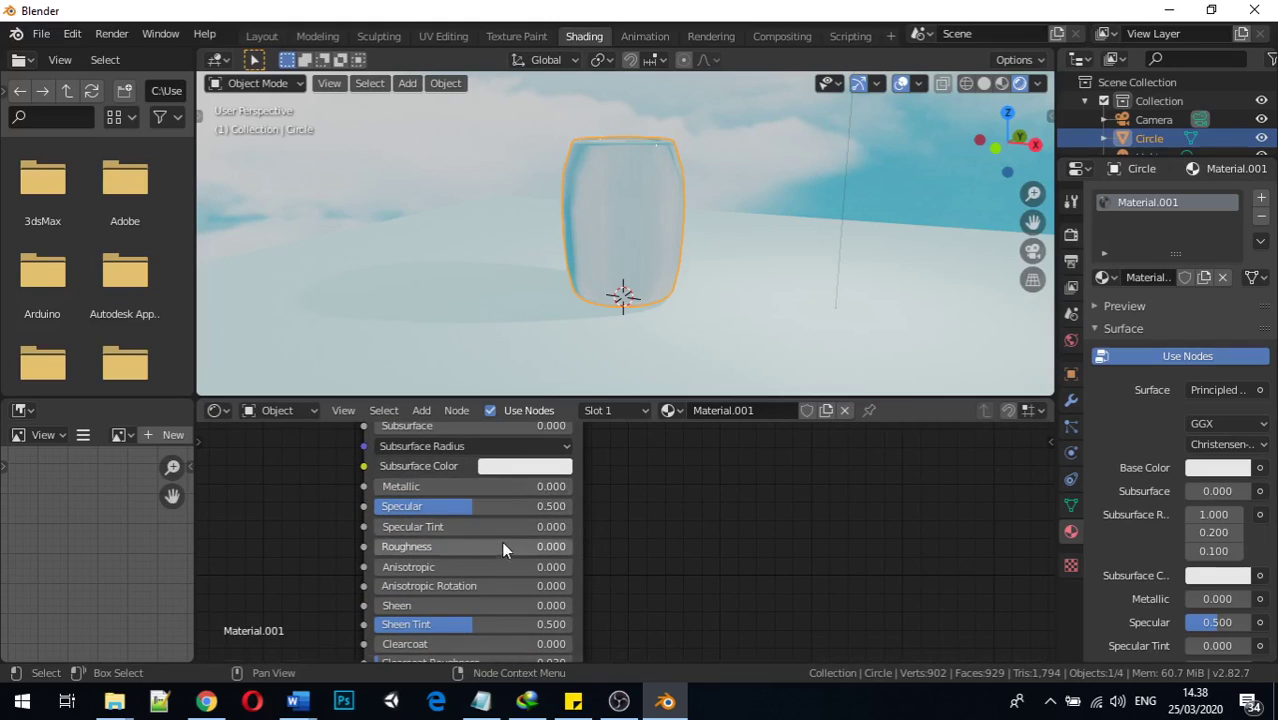
pyautogui.moveTo(633, 511); pyautogui.dragTo(605, 525, button='middle')
pyautogui.moveTo(603, 168); pyautogui.dragTo(684, 143, button='middle')
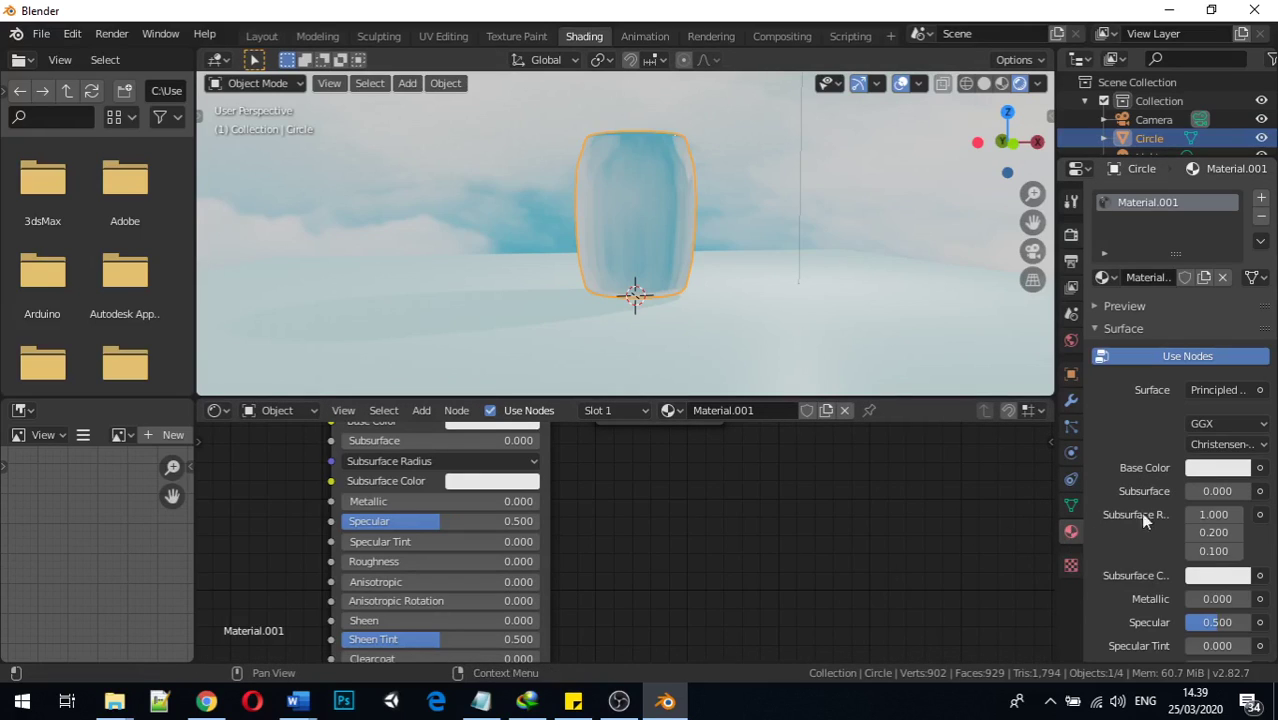
# Step: Enable Screen Space Refraction in the glass material's settings
pyautogui.scroll(-10, 1165, 506)
pyautogui.scroll(-6, 1166, 500)
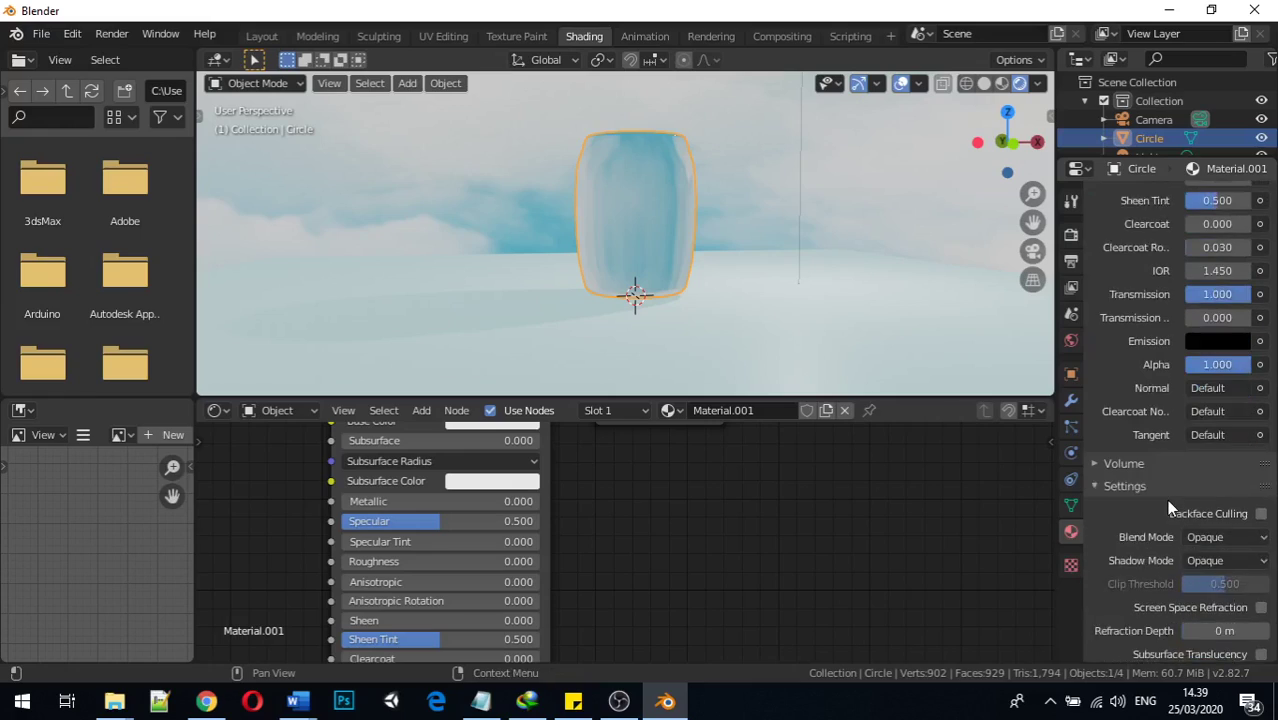
pyautogui.scroll(-1, 1203, 483)
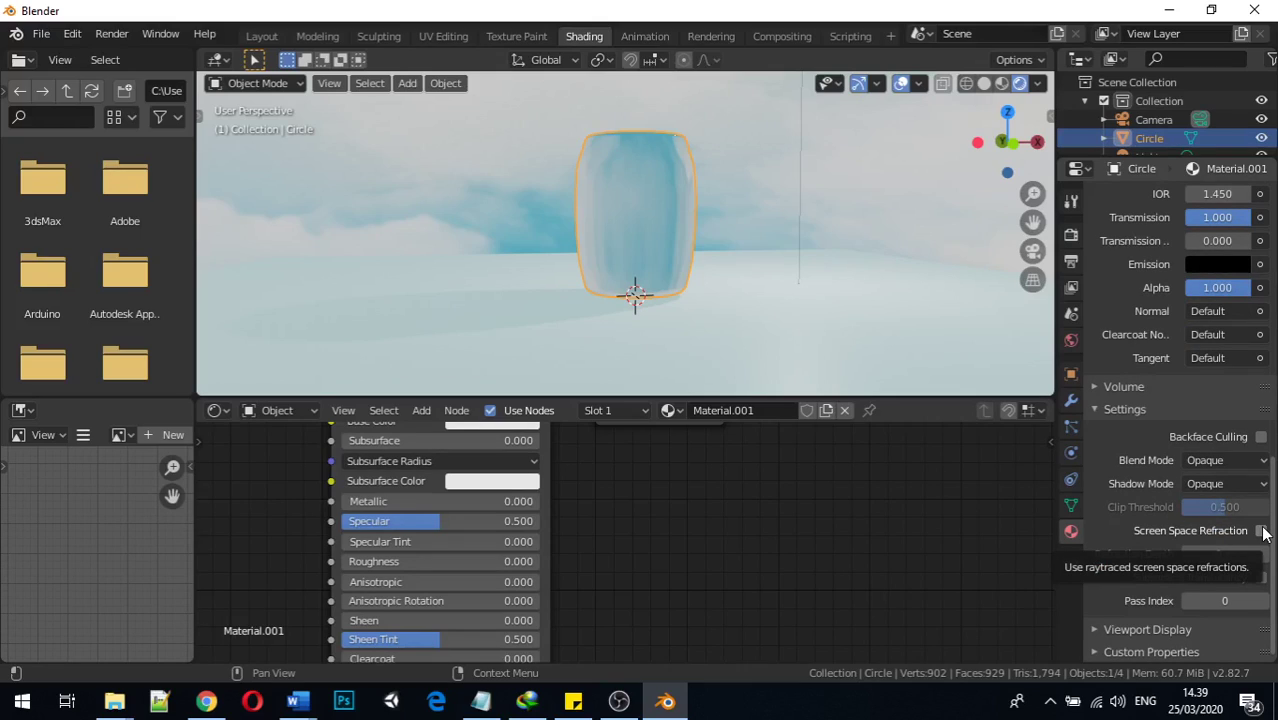
pyautogui.click(1262, 531)
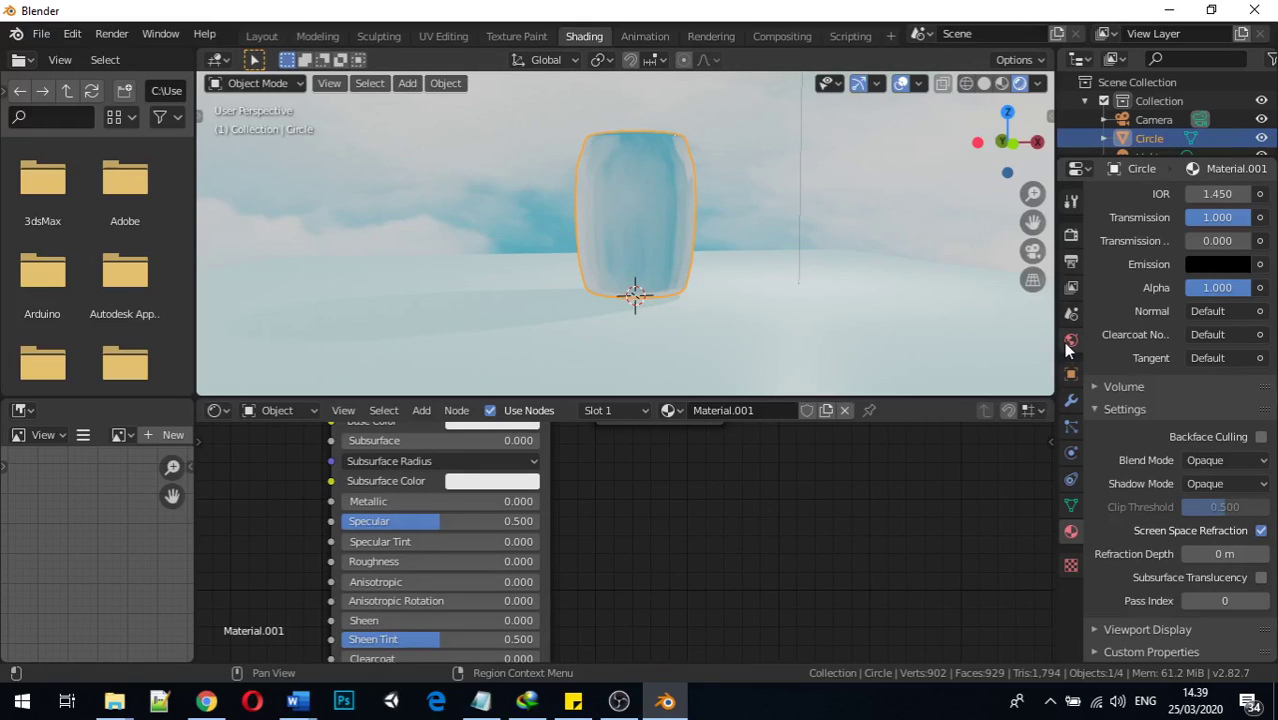
# Step: Enable Screen Space Reflections with Refraction in the Eevee render settings
pyautogui.click(1071, 236)
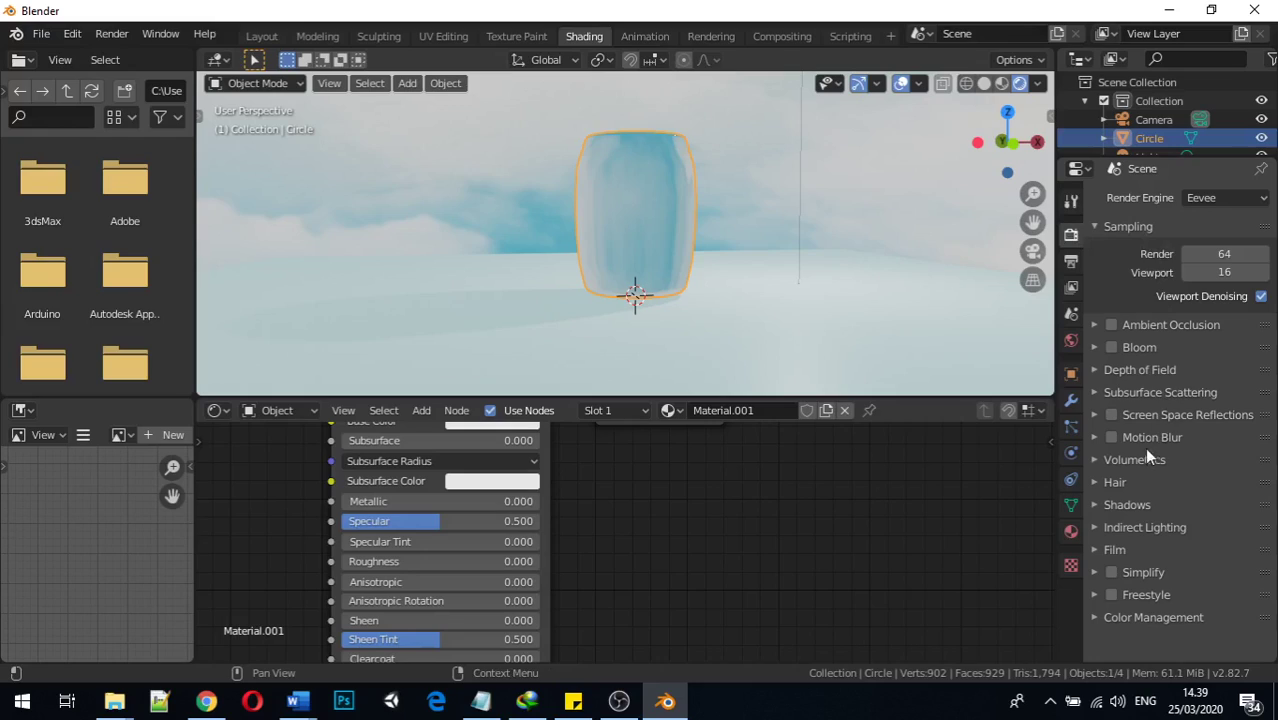
pyautogui.click(1095, 416)
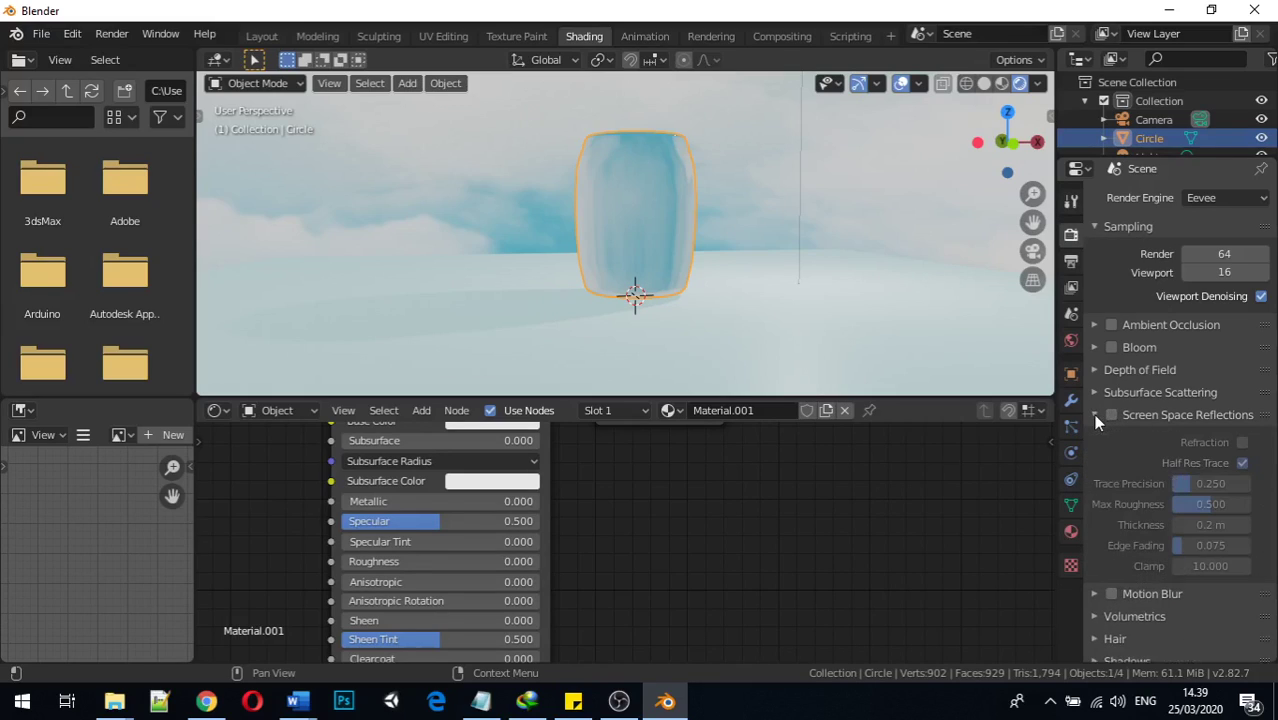
pyautogui.click(1111, 415)
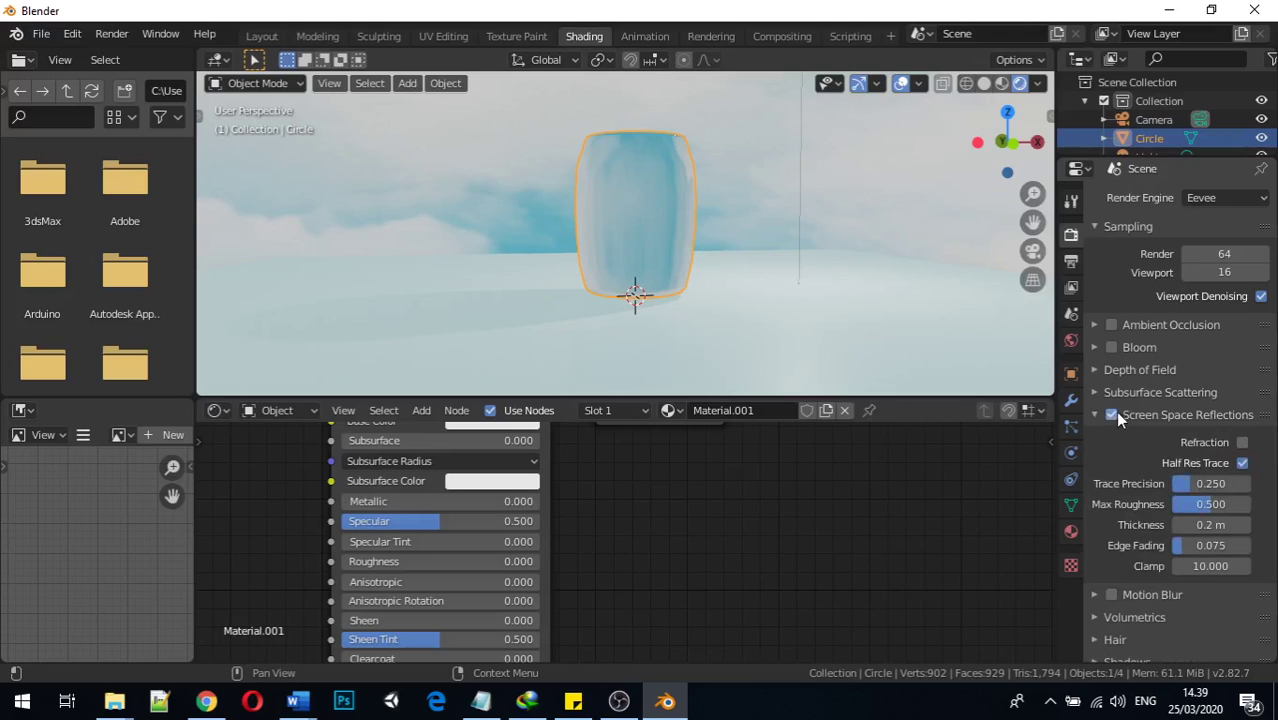
pyautogui.click(1242, 442)
pyautogui.moveTo(873, 340); pyautogui.dragTo(566, 289, button='middle')
# Step: Add a cube mesh and move it up about 1.5 m so it overlaps the glass
pyautogui.hotkey('shift', 'a')
pyautogui.moveTo(318, 288)
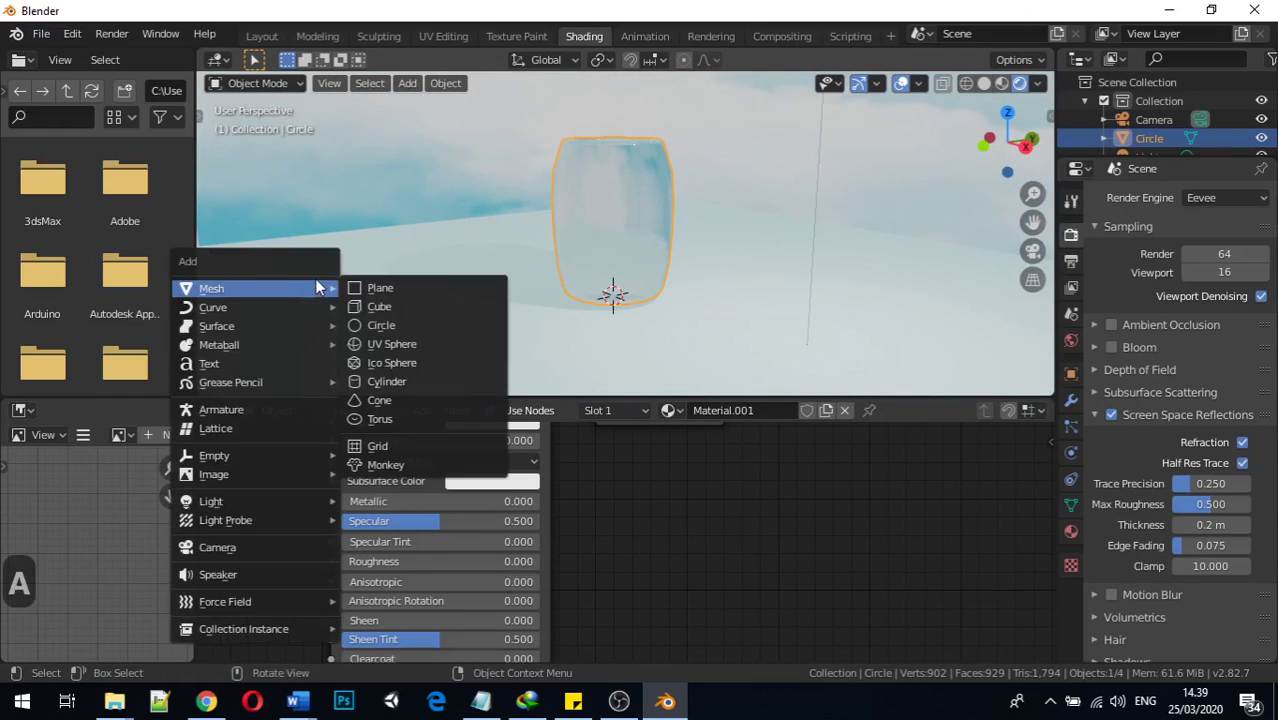
pyautogui.click(401, 306)
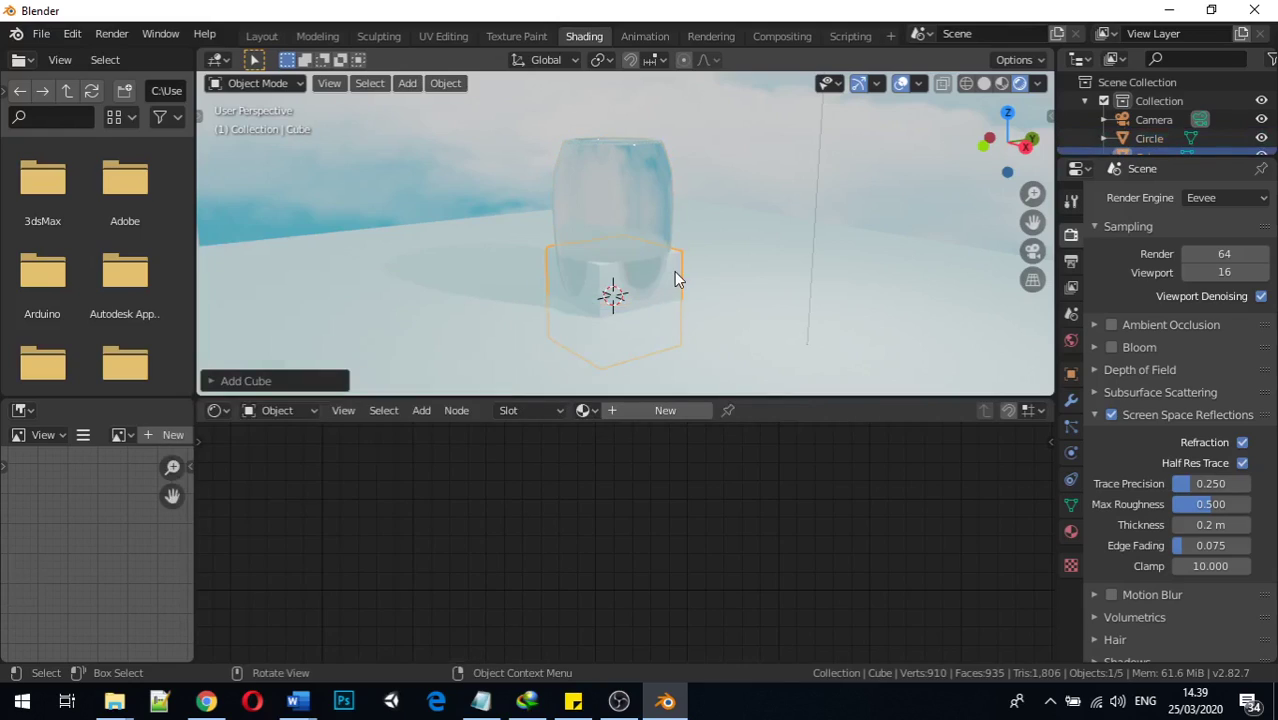
pyautogui.scroll(-2, 675, 272)
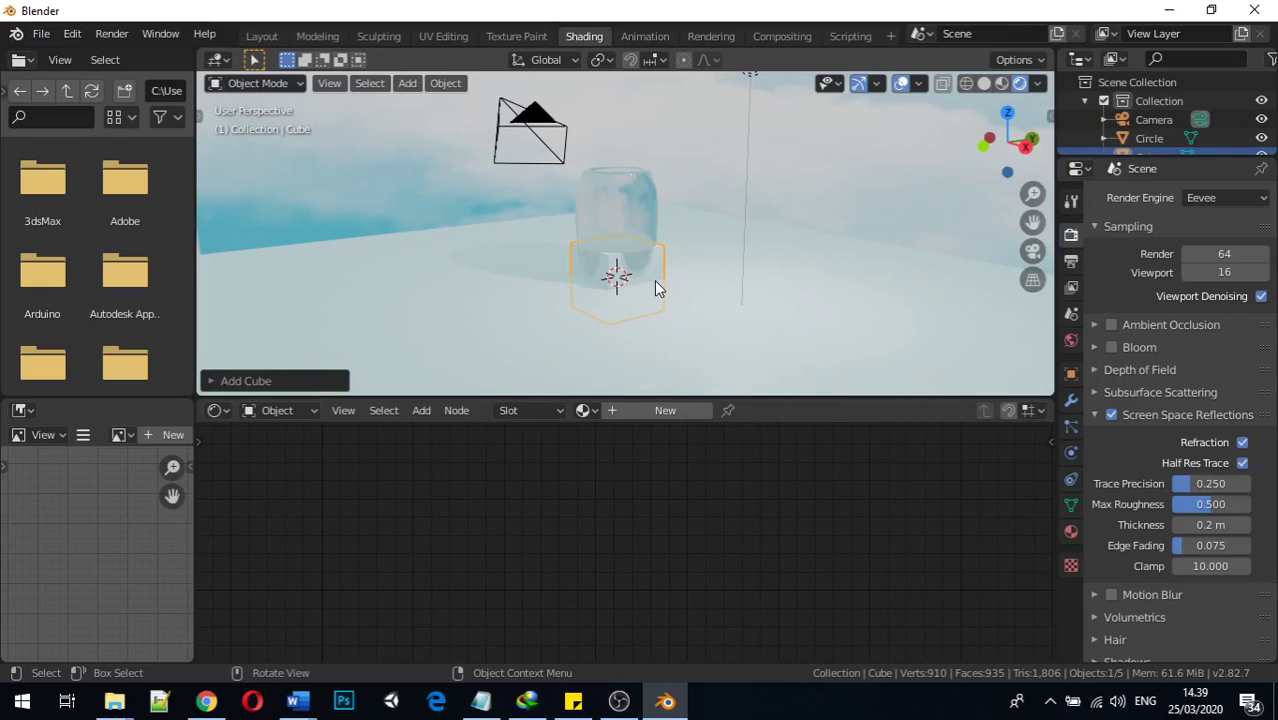
pyautogui.press('g')
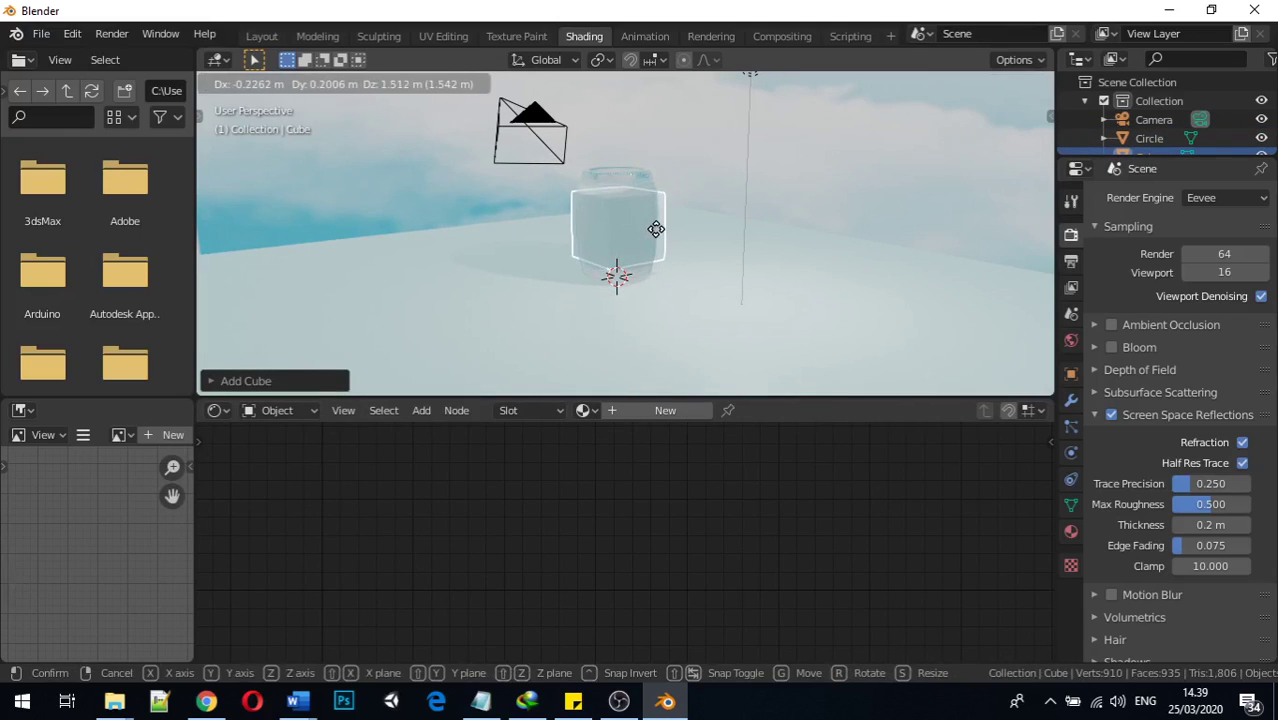
pyautogui.click(656, 227)
pyautogui.moveTo(715, 253); pyautogui.dragTo(756, 265, button='middle')
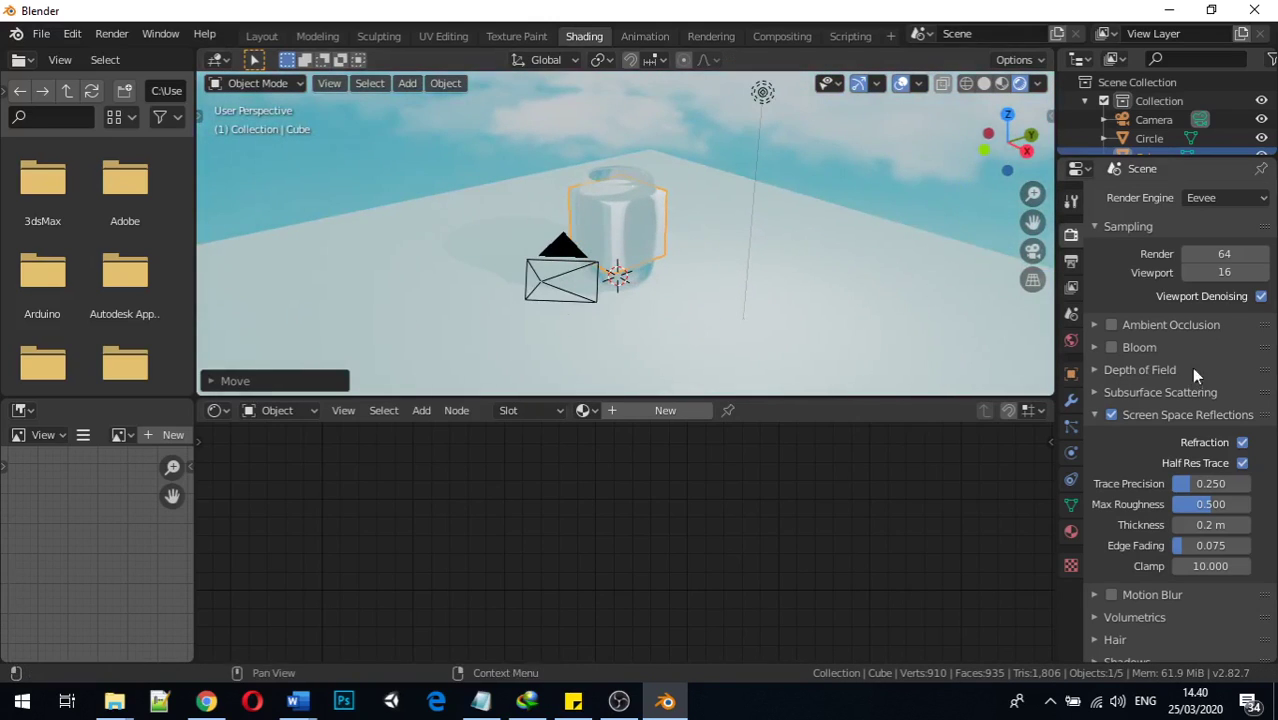
# Step: Give the cube a new material with a bright red base color (H 0.987, S 1.000, V 0.906)
pyautogui.click(1076, 531)
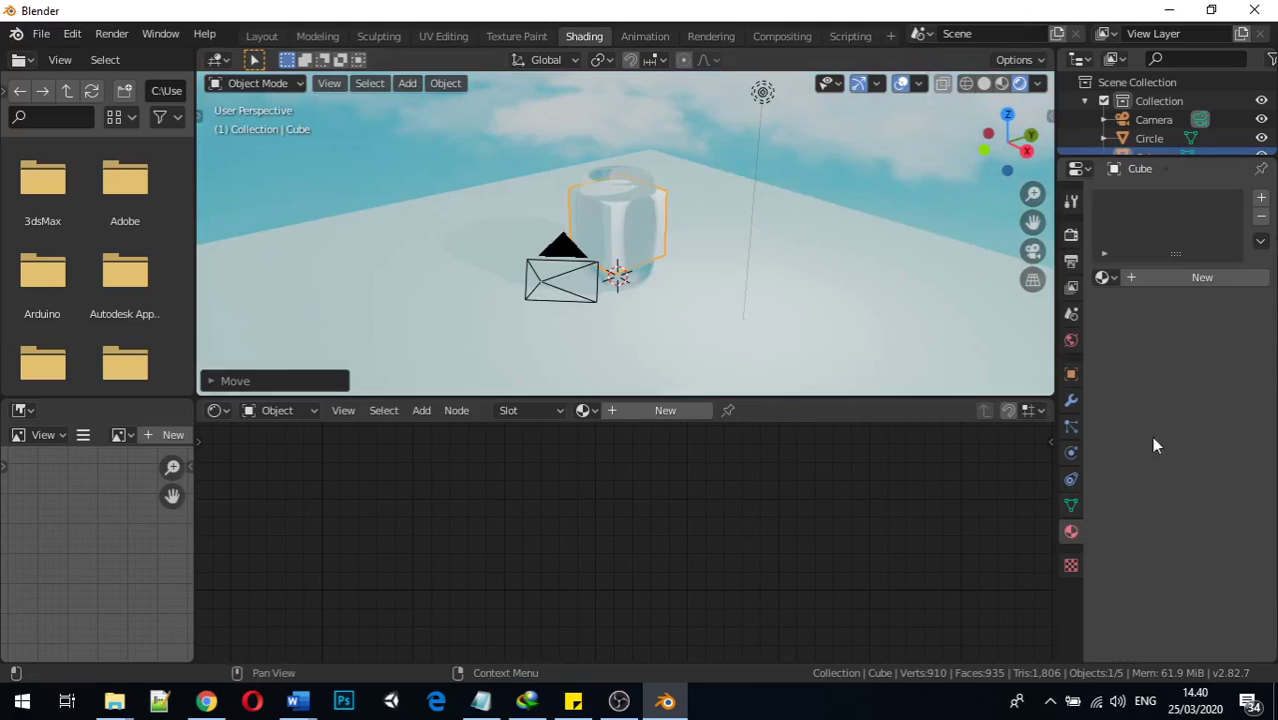
pyautogui.click(1221, 282)
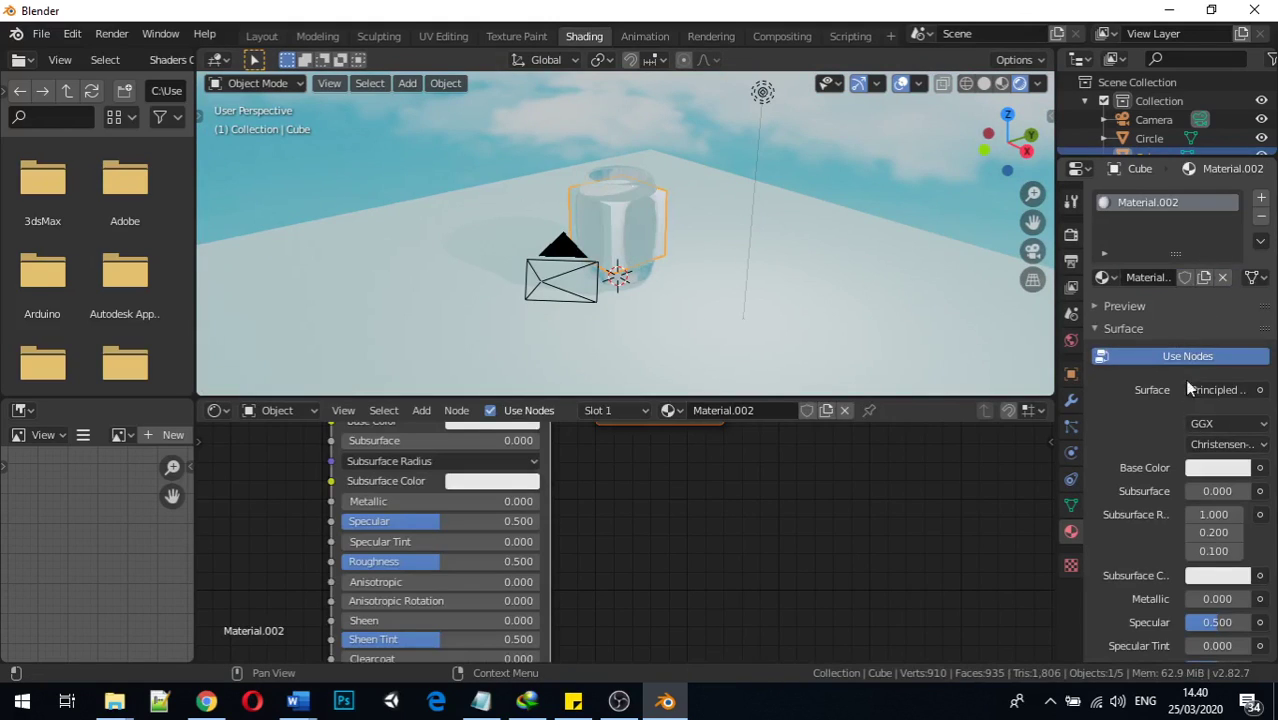
pyautogui.click(1218, 468)
pyautogui.click(1158, 337)
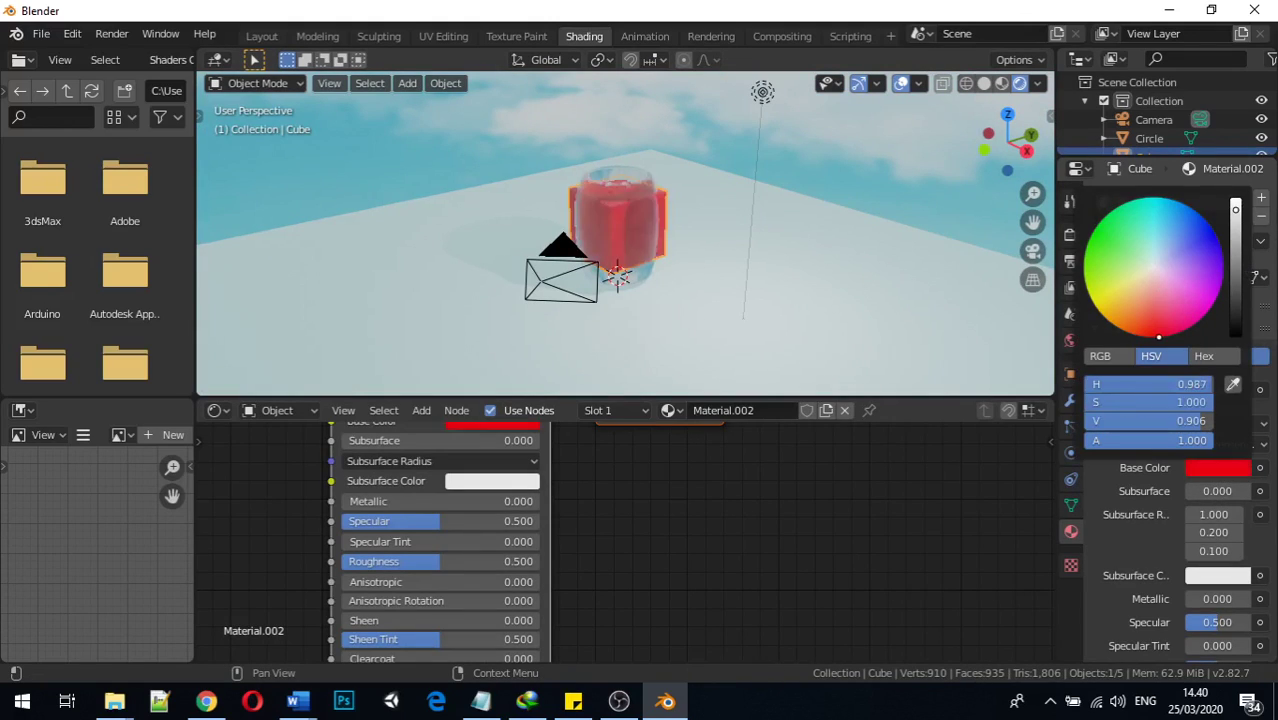
pyautogui.click(753, 246)
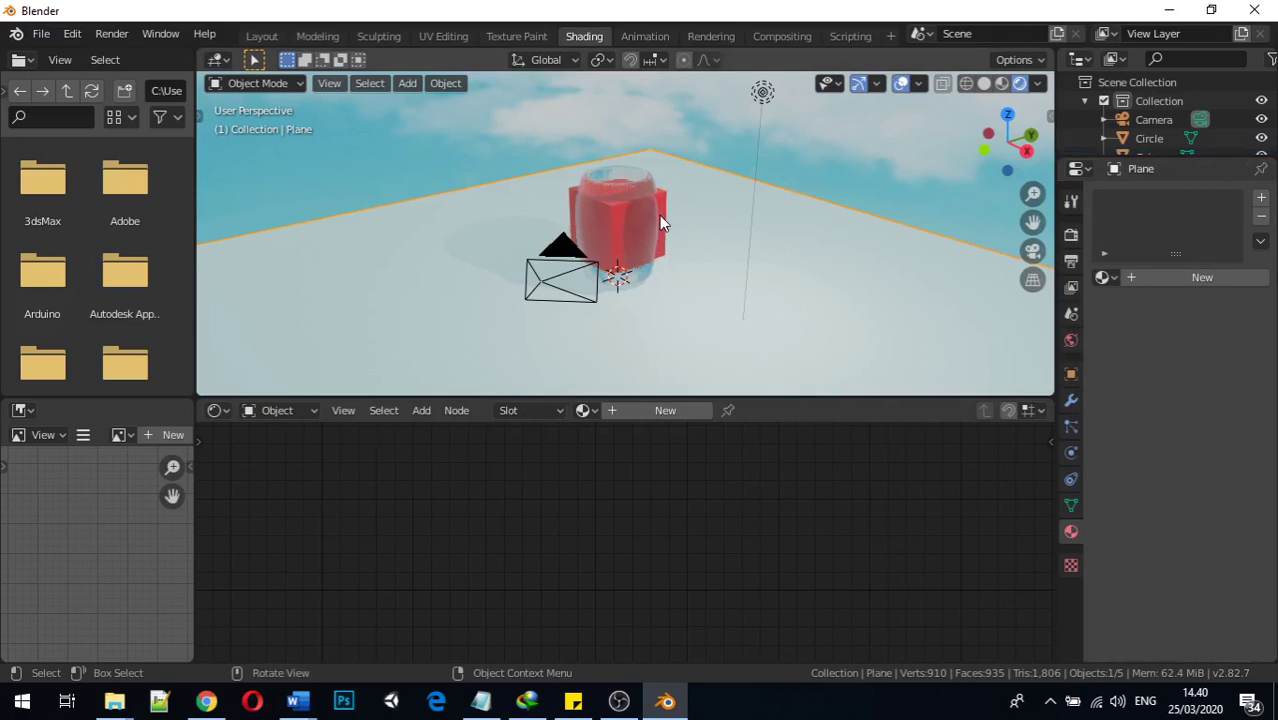
# Step: Scale the red cube down to about a quarter of its size so it fits inside the glass
pyautogui.click(668, 207)
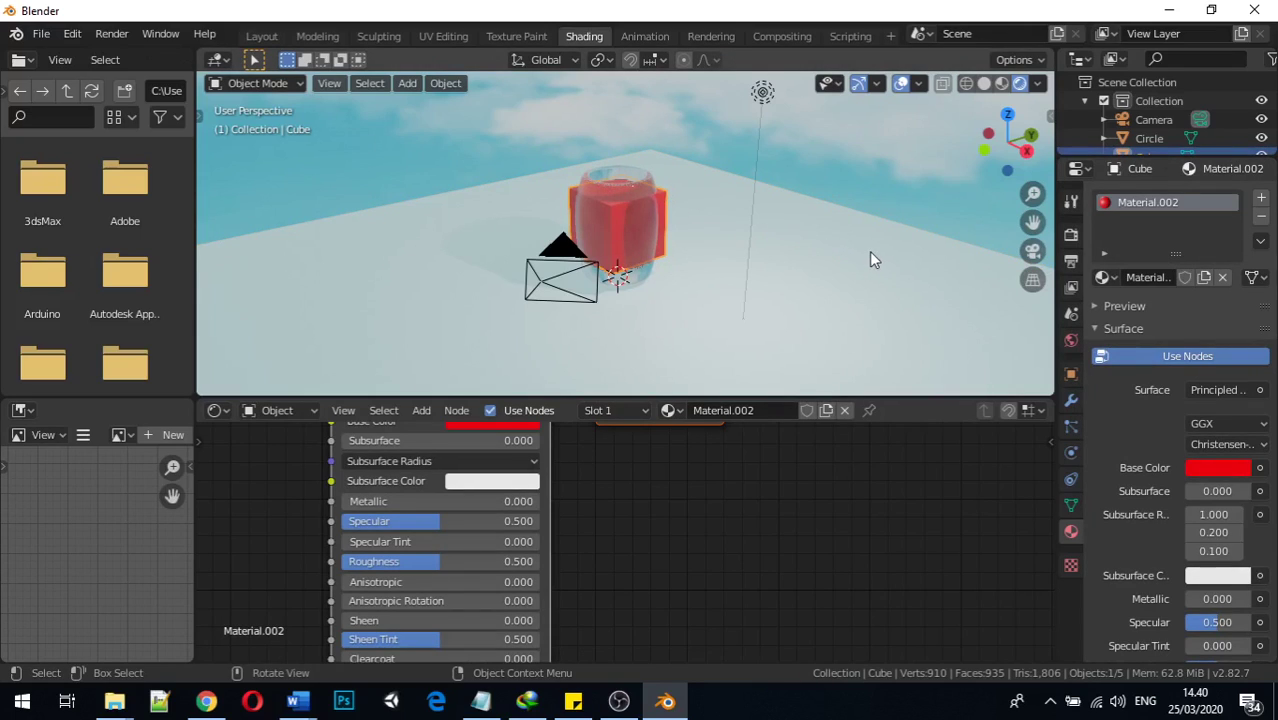
pyautogui.press('s')
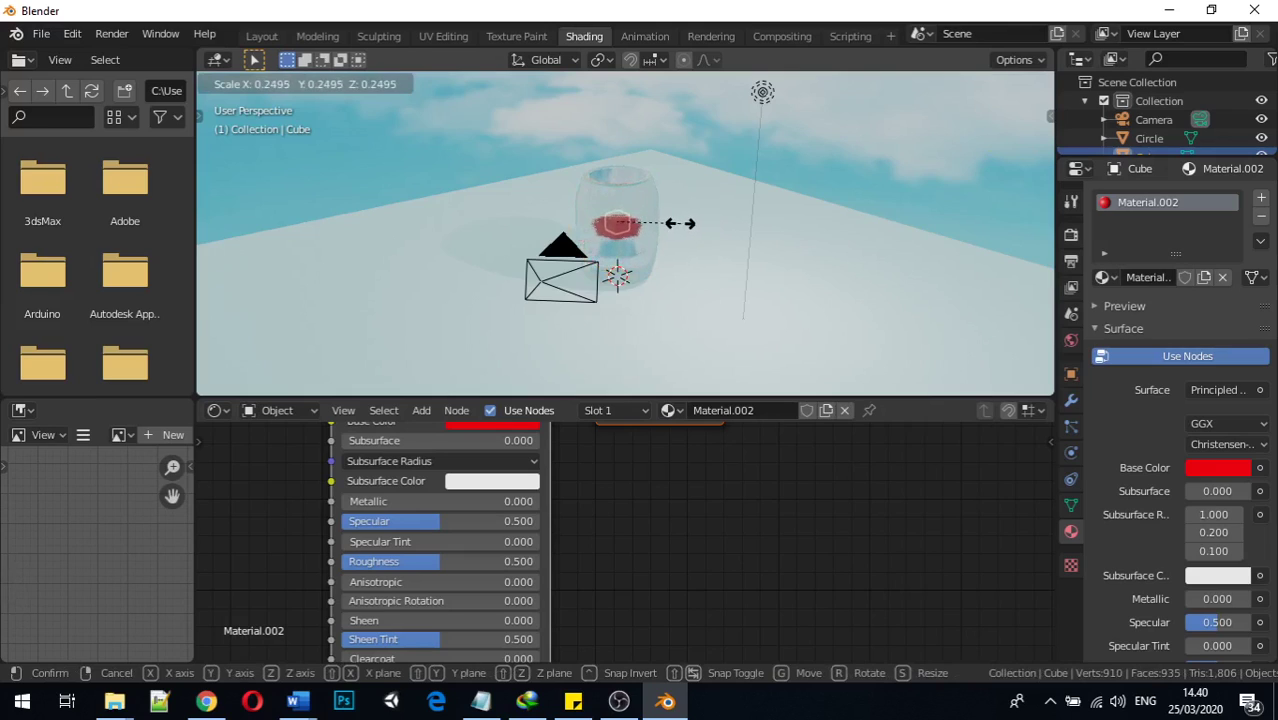
pyautogui.click(688, 224)
pyautogui.moveTo(697, 228)
pyautogui.mouseDown(button='middle')
pyautogui.moveTo(708, 184)
pyautogui.moveTo(717, 270)
pyautogui.moveTo(702, 396)
pyautogui.moveTo(700, 78)
pyautogui.moveTo(713, 367)
pyautogui.moveTo(728, 387)
pyautogui.moveTo(730, 86)
pyautogui.moveTo(736, 365)
pyautogui.moveTo(712, 218)
pyautogui.mouseUp(button='middle')
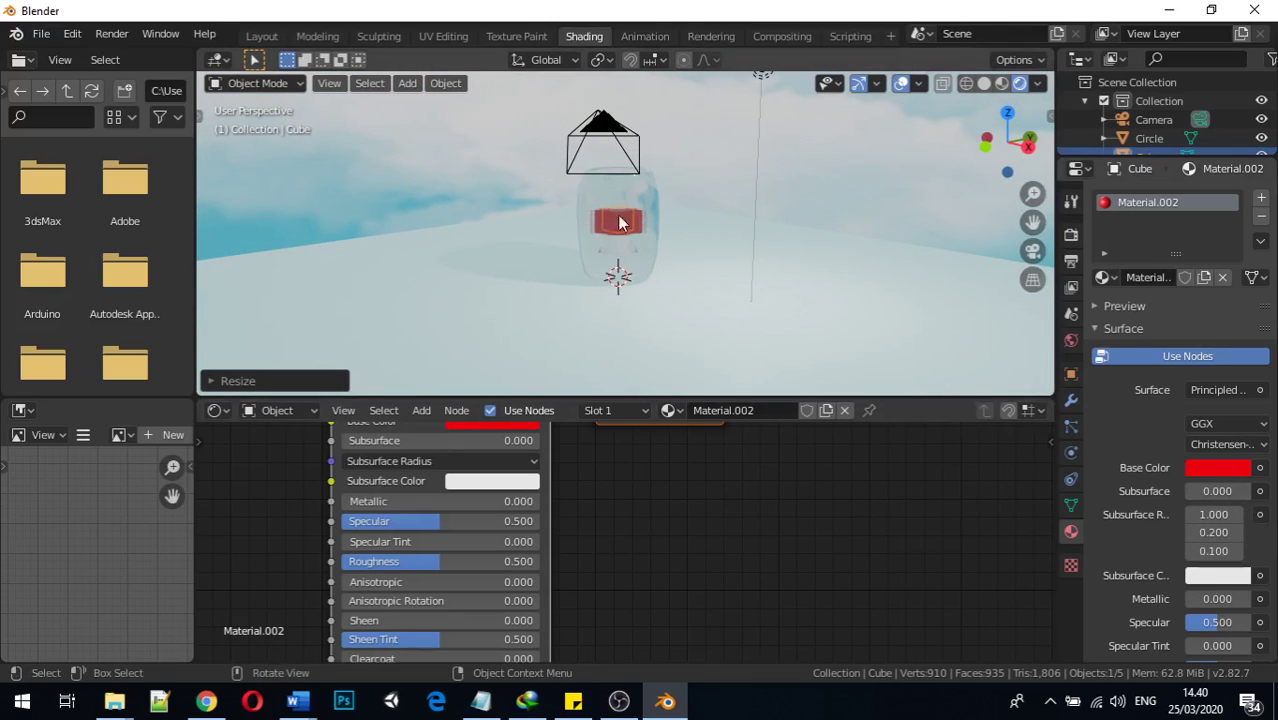
pyautogui.moveTo(603, 224); pyautogui.dragTo(656, 231, button='middle')
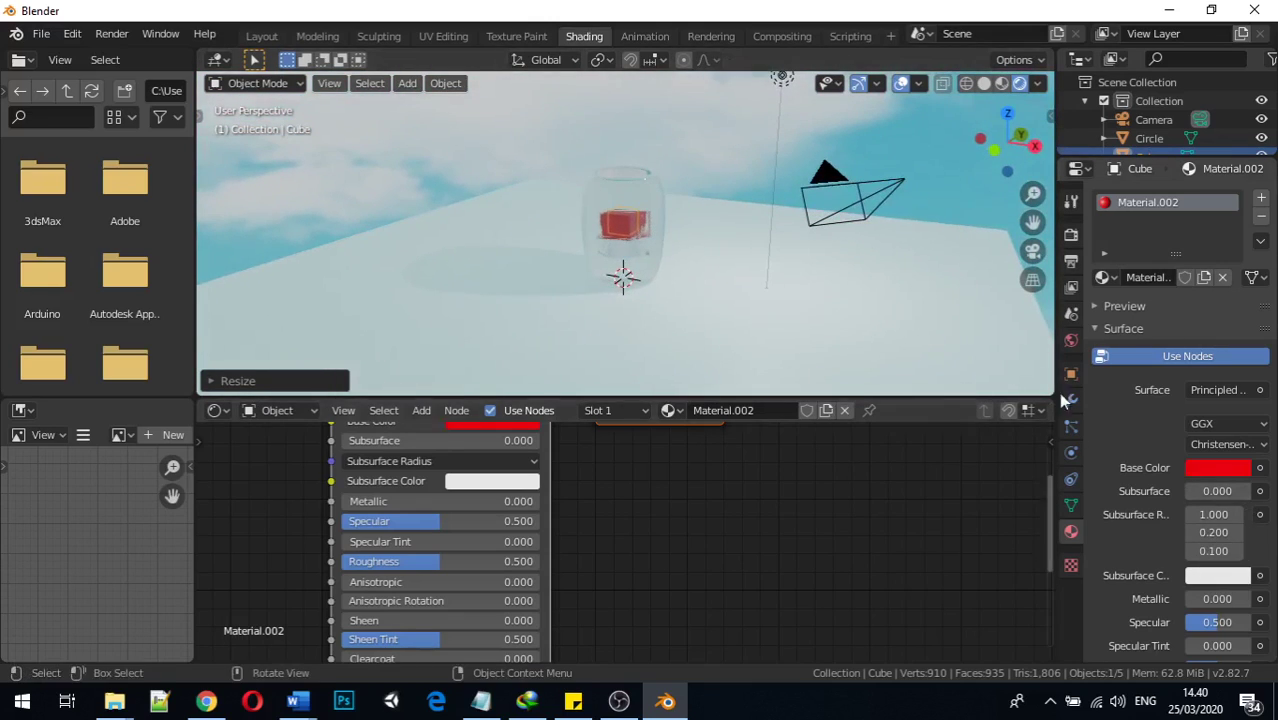
pyautogui.moveTo(602, 288); pyautogui.dragTo(624, 245, button='middle')
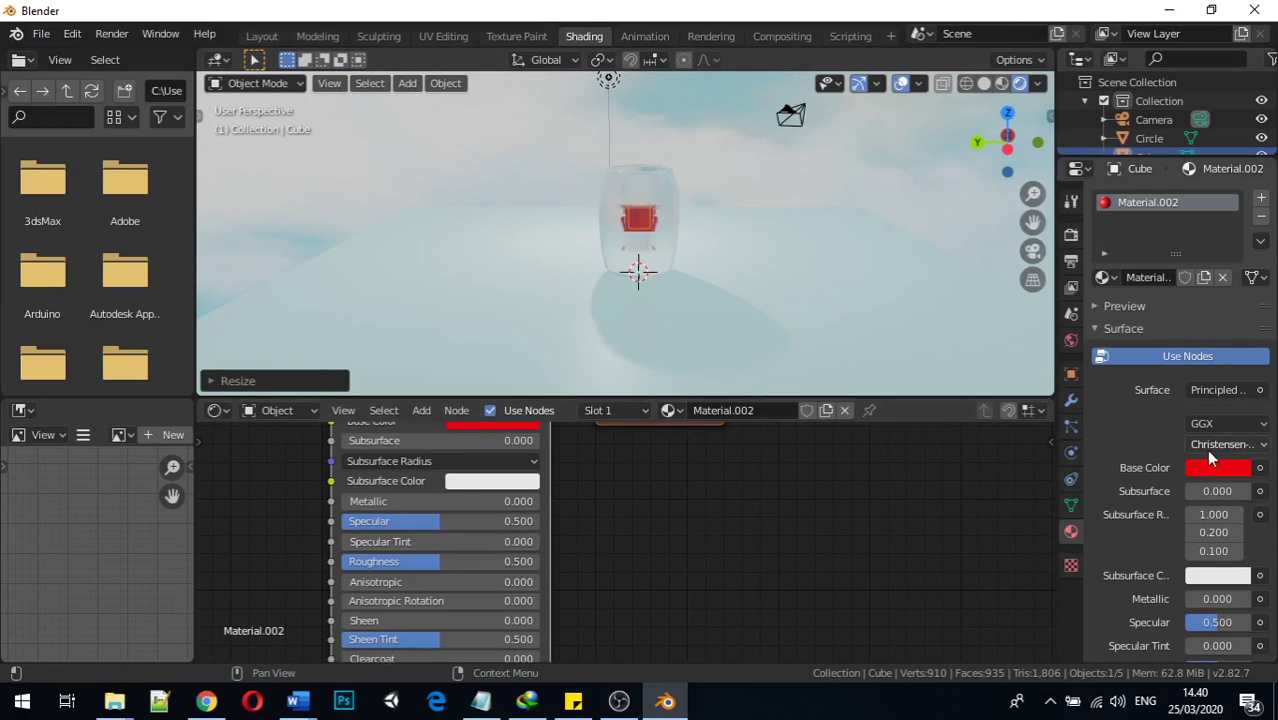
# Step: Raise the glass material's Refraction Depth to about 0.5 m and inspect the cube through the glass
pyautogui.click(660, 240)
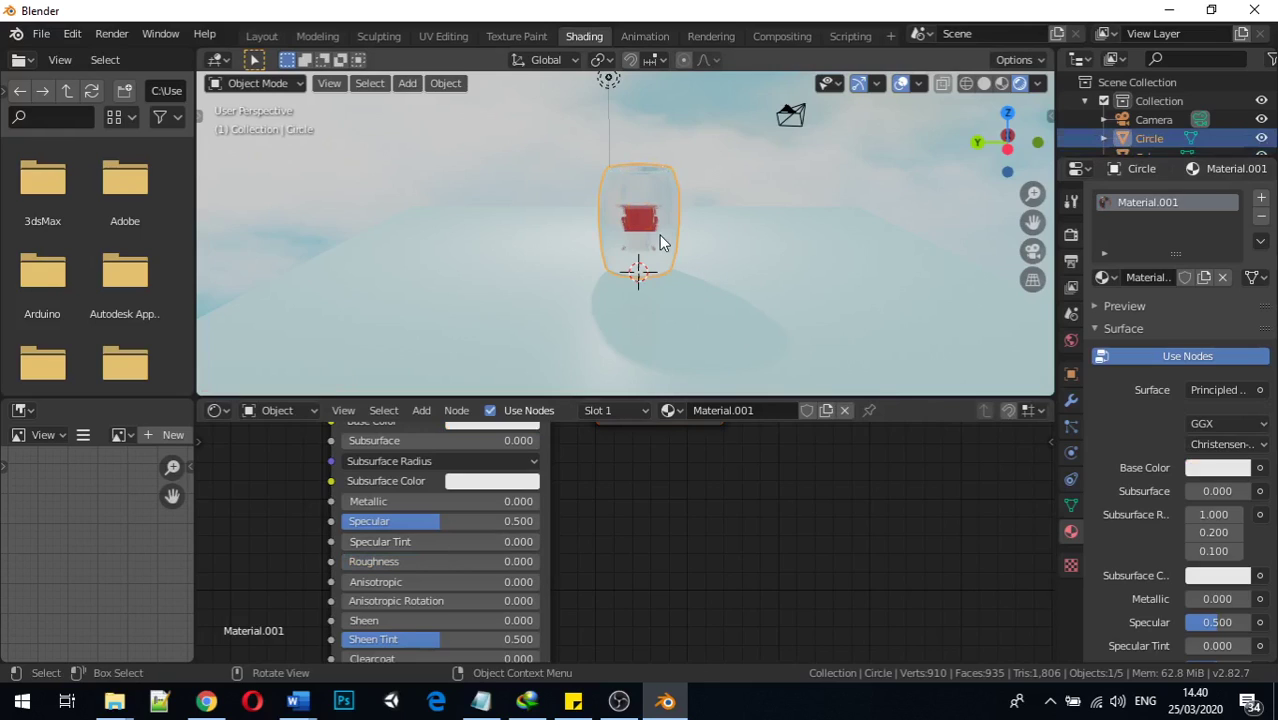
pyautogui.scroll(-5, 1230, 480)
pyautogui.scroll(-5, 1227, 470)
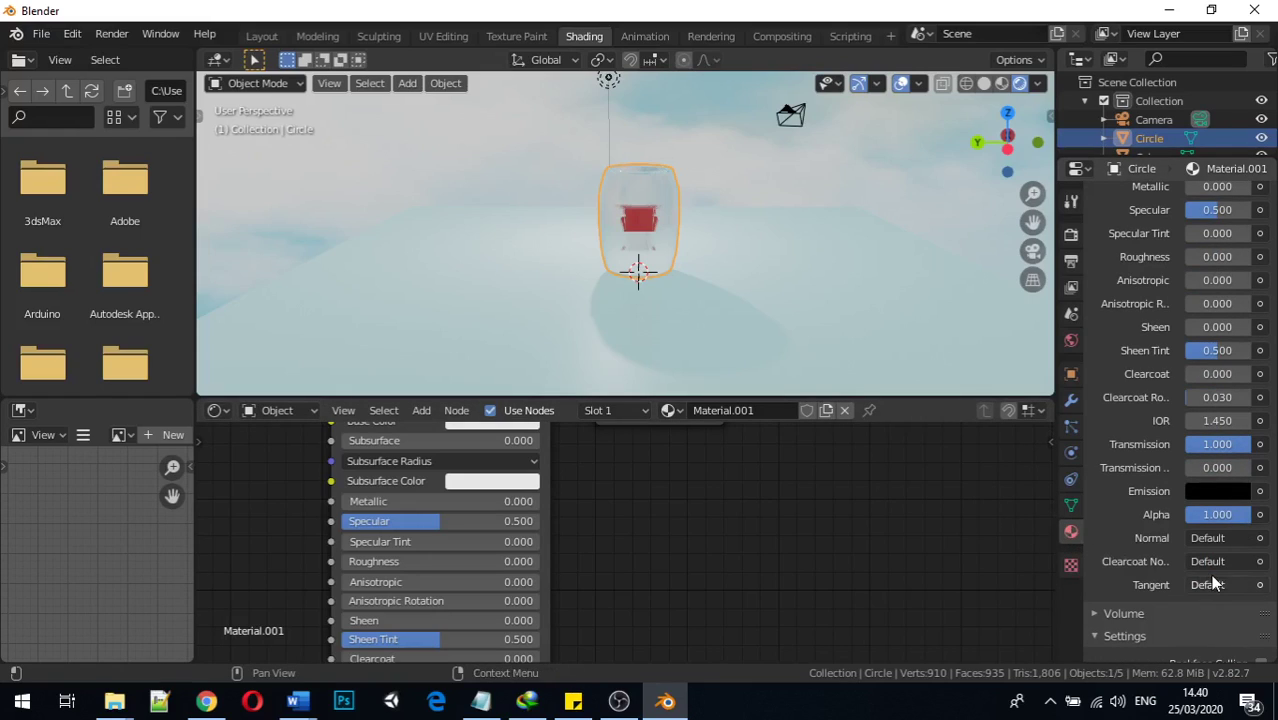
pyautogui.scroll(-2, 1212, 578)
pyautogui.scroll(-3, 1210, 574)
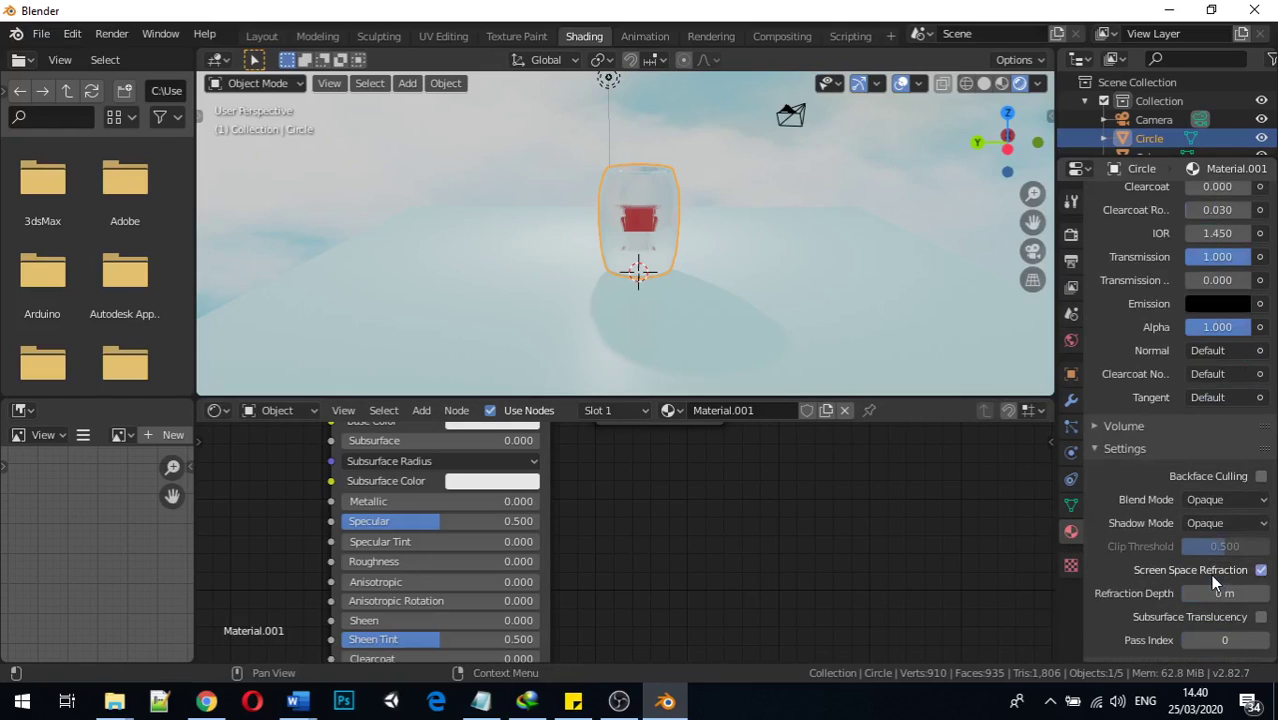
pyautogui.click(1146, 451)
pyautogui.click(1133, 603)
pyautogui.scroll(-4, 1173, 541)
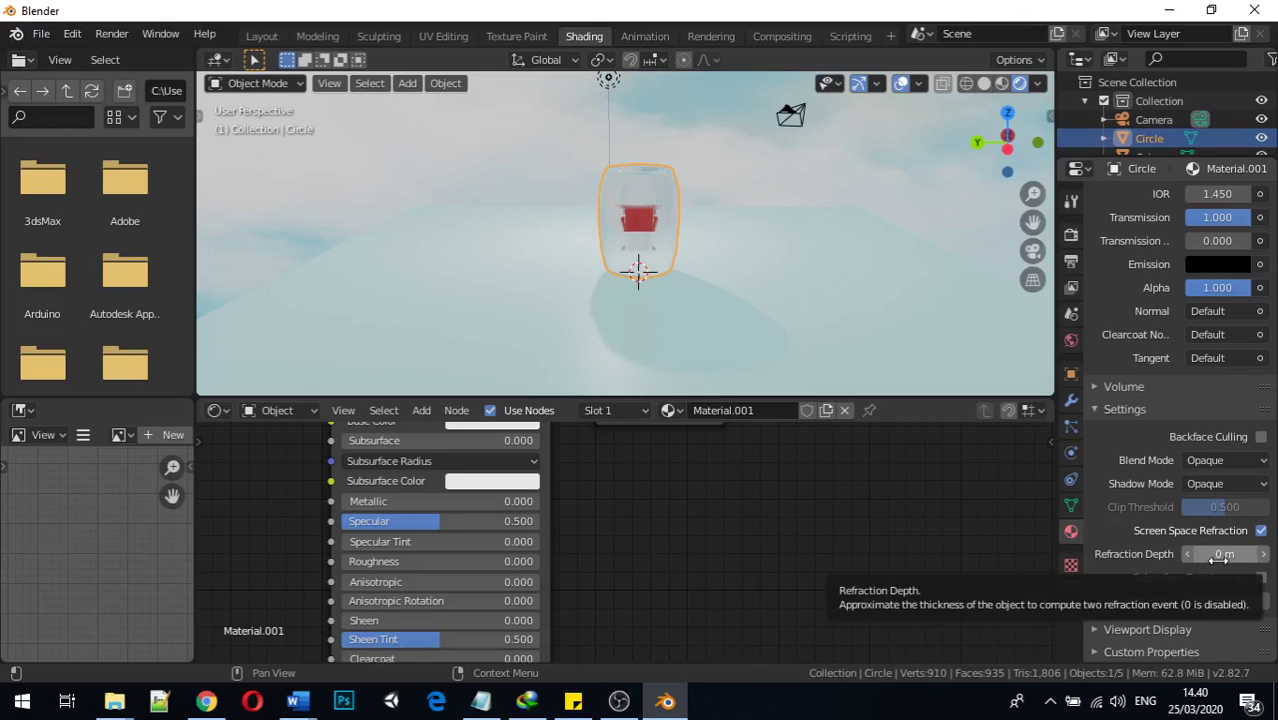
pyautogui.moveTo(1219, 559); pyautogui.dragTo(1245, 559)
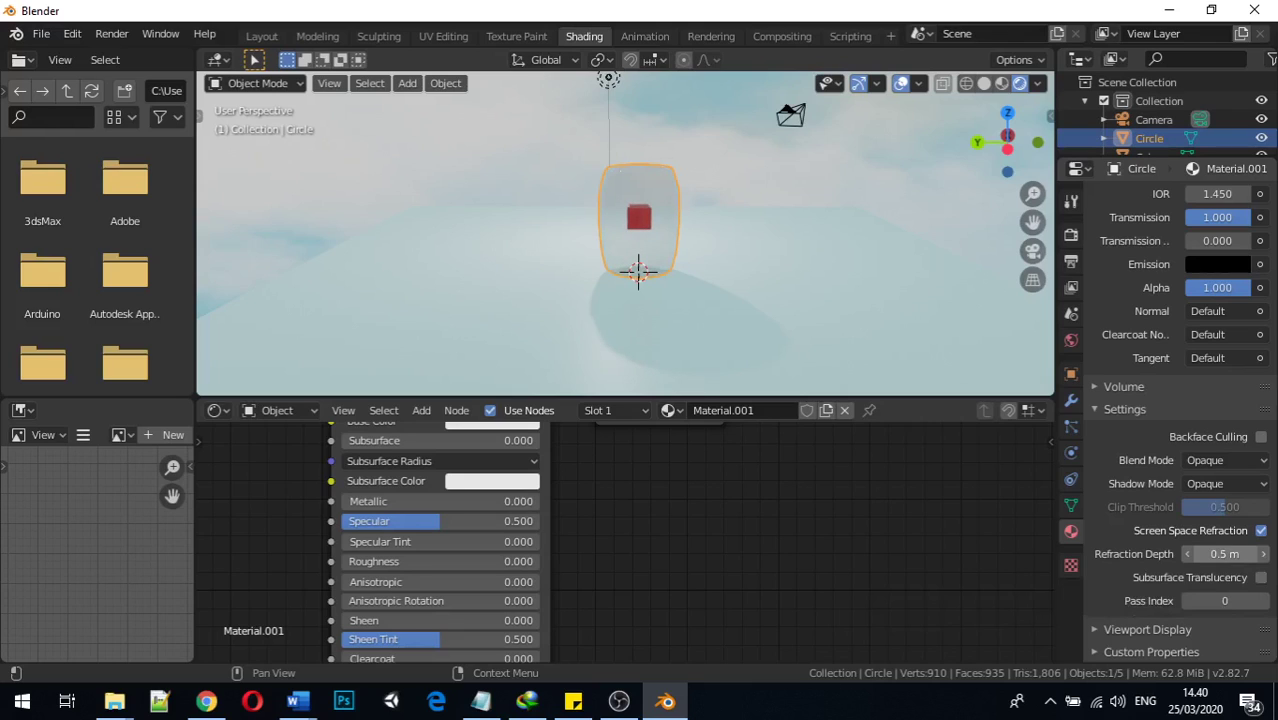
pyautogui.scroll(5, 676, 290)
pyautogui.moveTo(675, 297)
pyautogui.mouseDown(button='middle')
pyautogui.moveTo(690, 302)
pyautogui.moveTo(513, 282)
pyautogui.moveTo(556, 351)
pyautogui.moveTo(579, 88)
pyautogui.moveTo(579, 375)
pyautogui.moveTo(586, 90)
pyautogui.moveTo(590, 373)
pyautogui.moveTo(599, 308)
pyautogui.moveTo(628, 271)
pyautogui.moveTo(688, 237)
pyautogui.moveTo(714, 280)
pyautogui.moveTo(685, 320)
pyautogui.moveTo(720, 300)
pyautogui.mouseUp(button='middle')
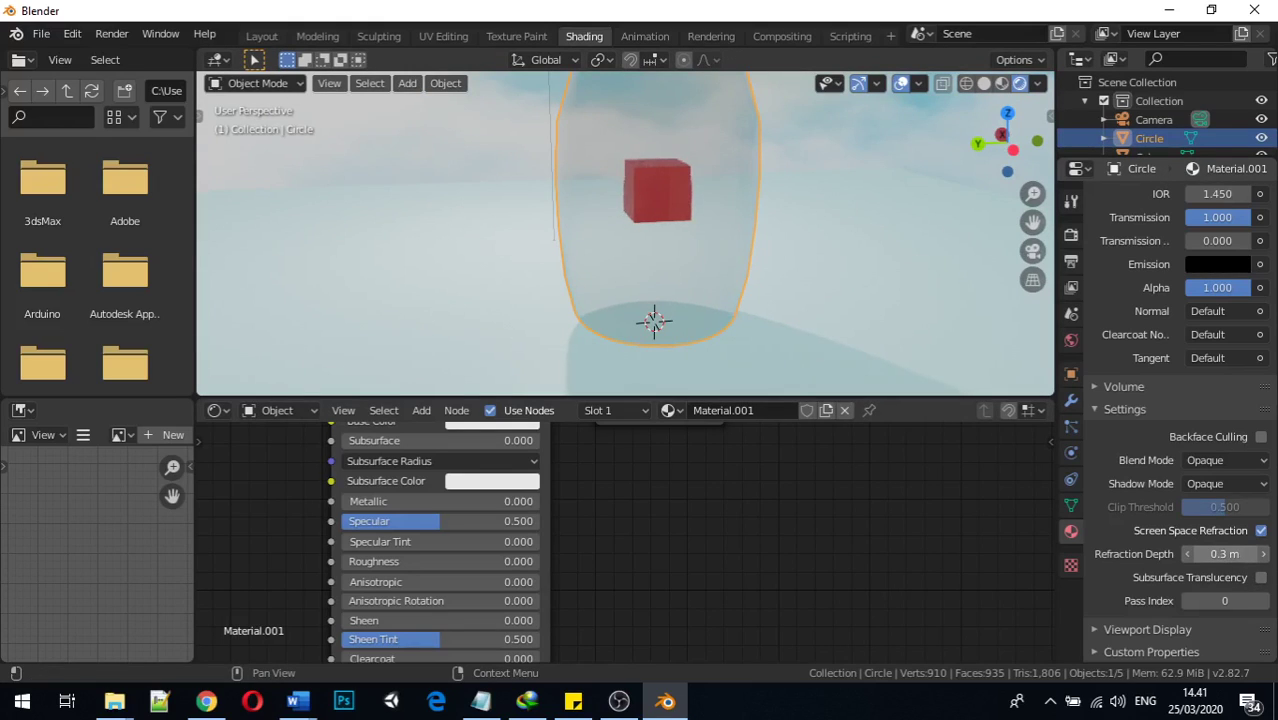
# Step: Try the glass material's Refraction Depth at about 0.3 m and then at 24.1 m to compare the refraction
pyautogui.moveTo(1224, 553); pyautogui.dragTo(1200, 553)
pyautogui.moveTo(760, 234); pyautogui.dragTo(660, 212, button='middle')
pyautogui.moveTo(1224, 553); pyautogui.dragTo(1266, 553)
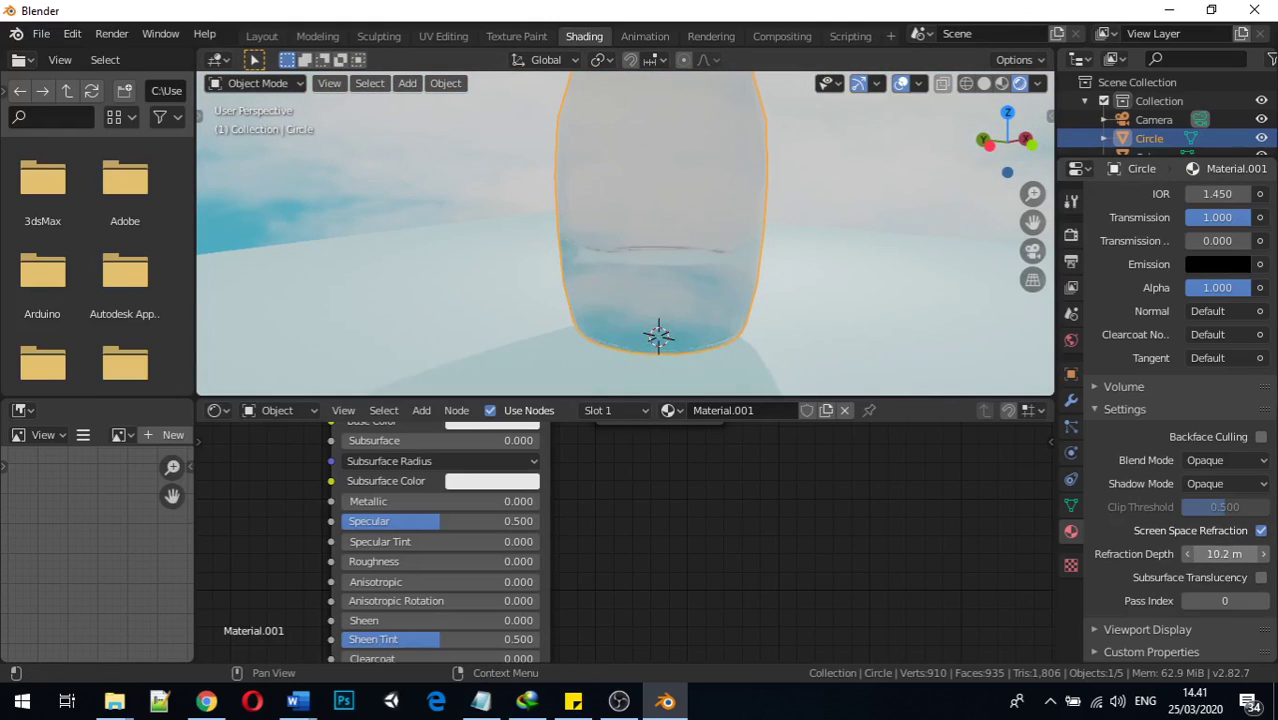
# Step: Duplicate the small red cube inside the glass and place the copy beside the glass
pyautogui.scroll(-3, 633, 265)
pyautogui.moveTo(633, 265); pyautogui.dragTo(602, 318, button='middle')
pyautogui.click(640, 215)
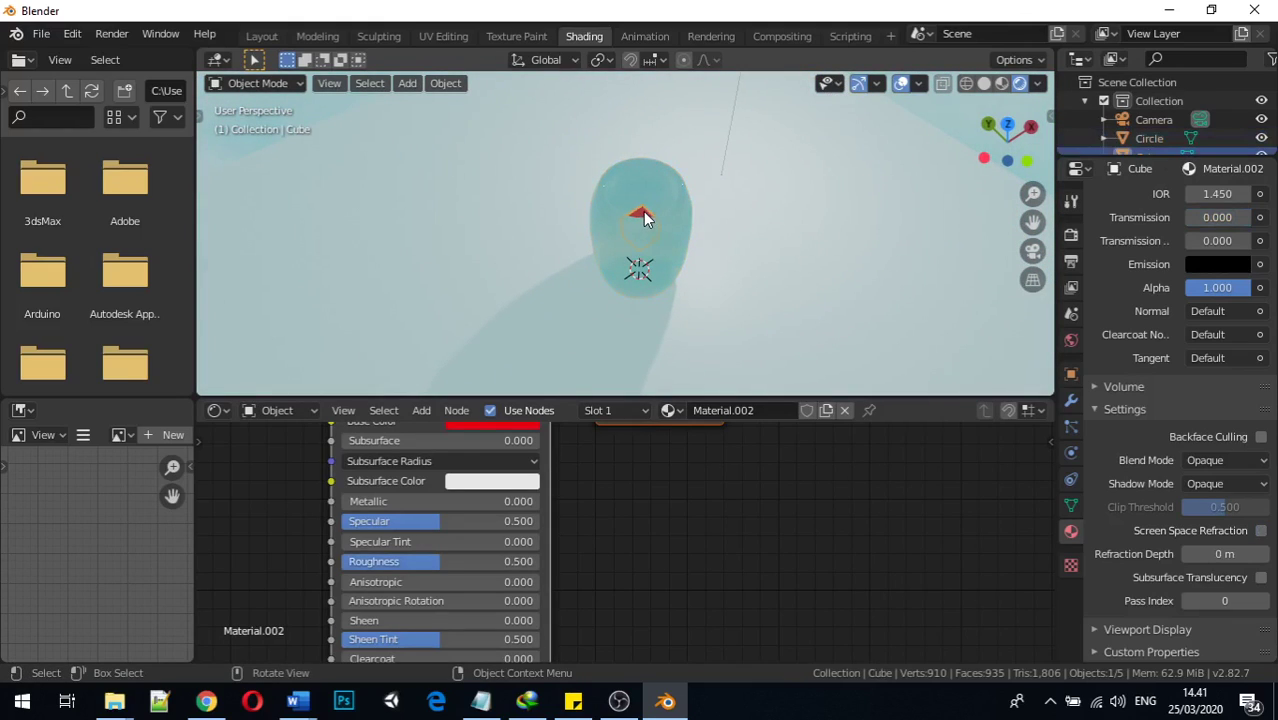
pyautogui.moveTo(712, 307); pyautogui.dragTo(695, 200, button='middle')
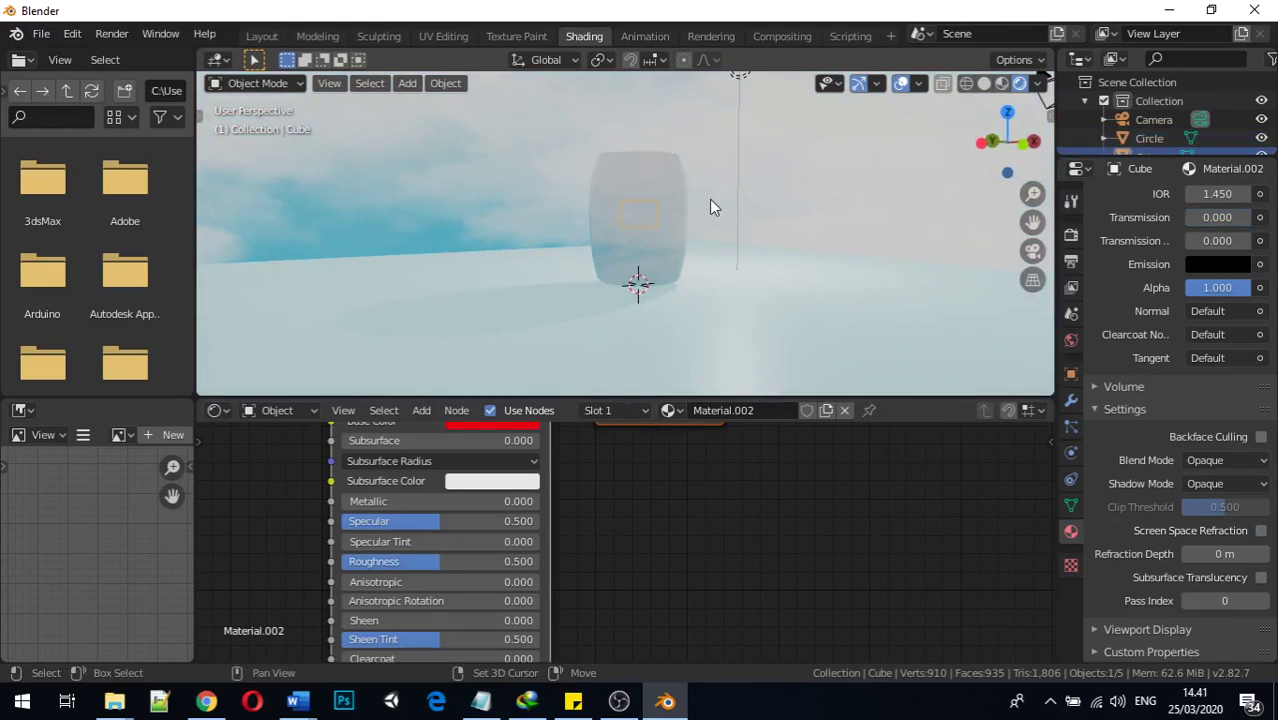
pyautogui.hotkey('shift', 'd')
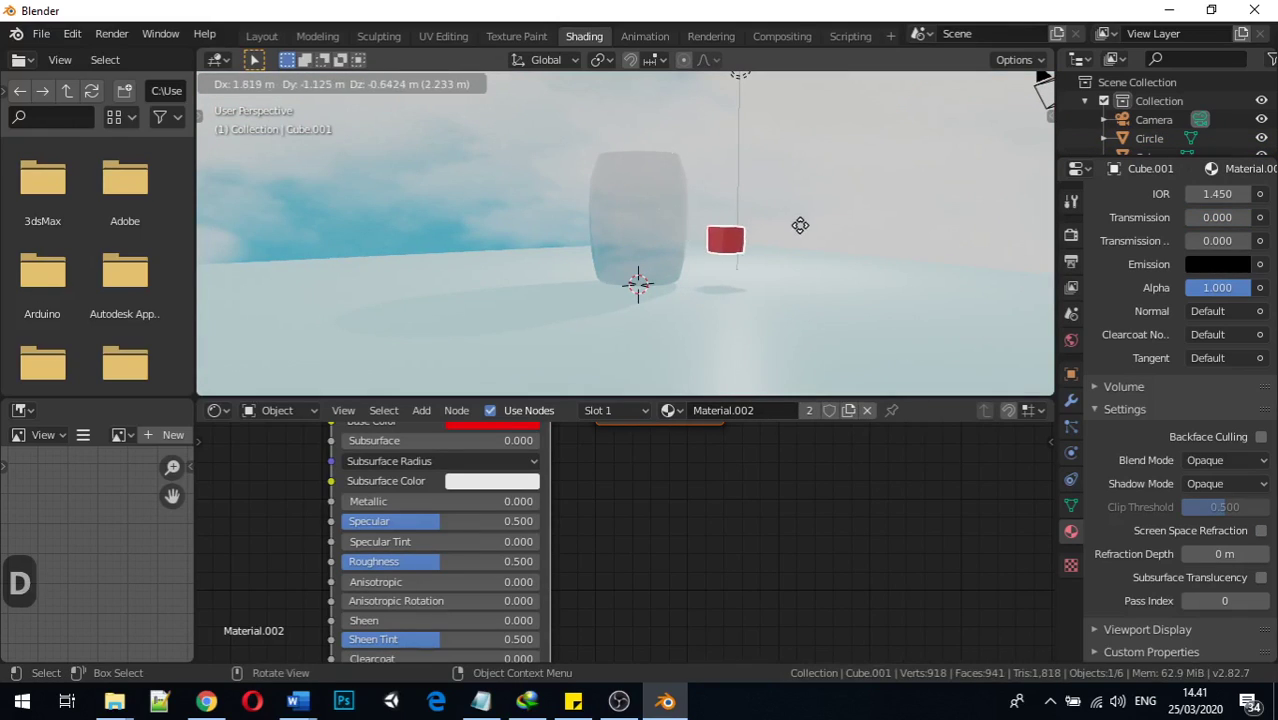
pyautogui.click(805, 221)
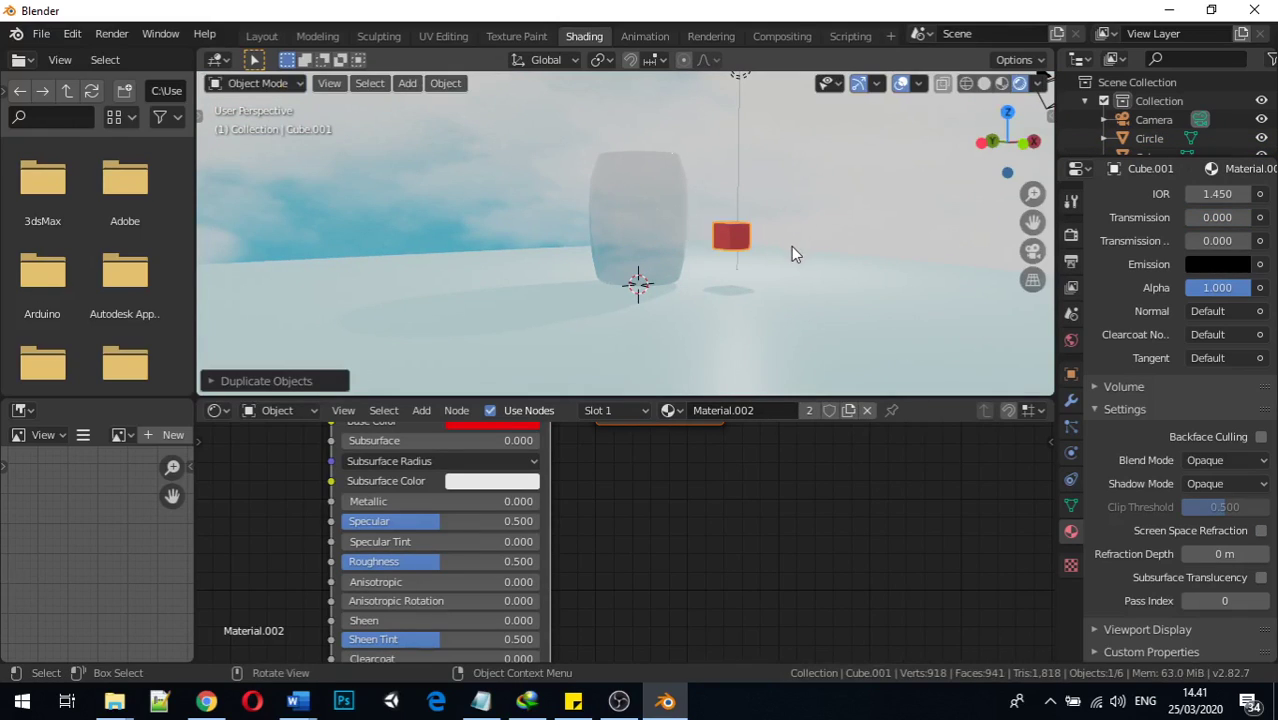
# Step: Scale the duplicated cube up about 3.95 times and move it clear of the glass
pyautogui.press('s')
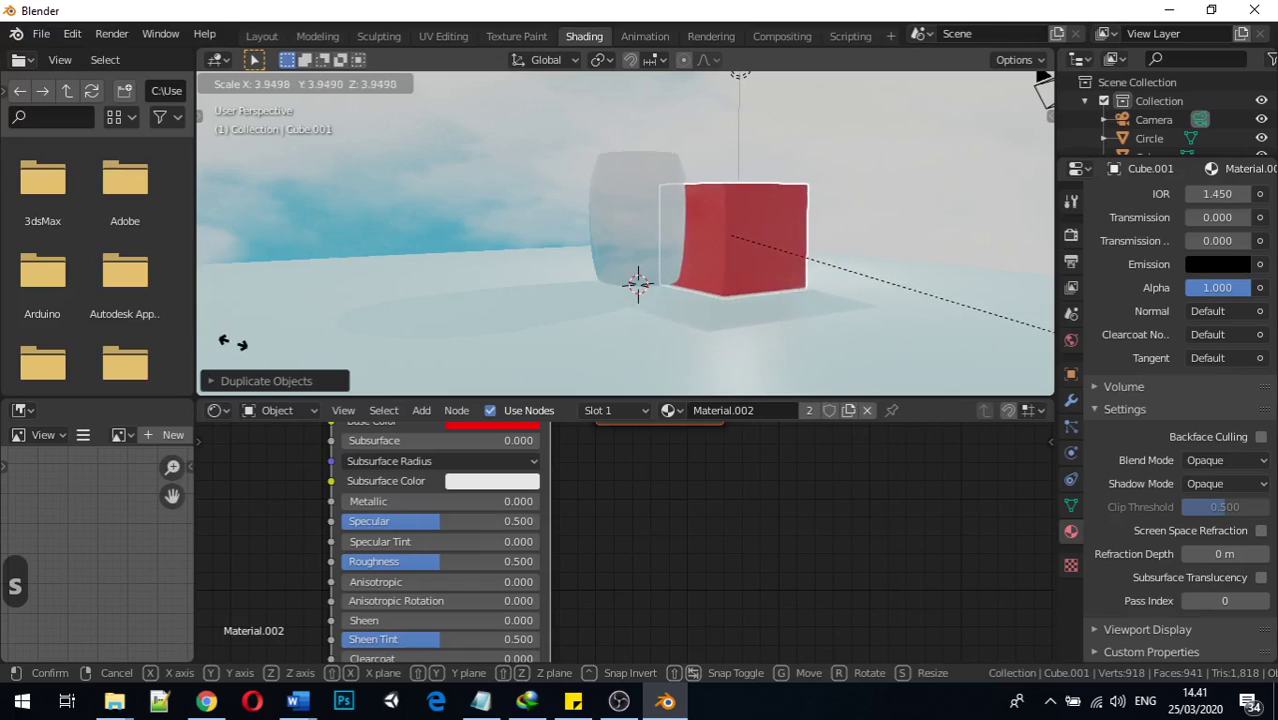
pyautogui.click(229, 340)
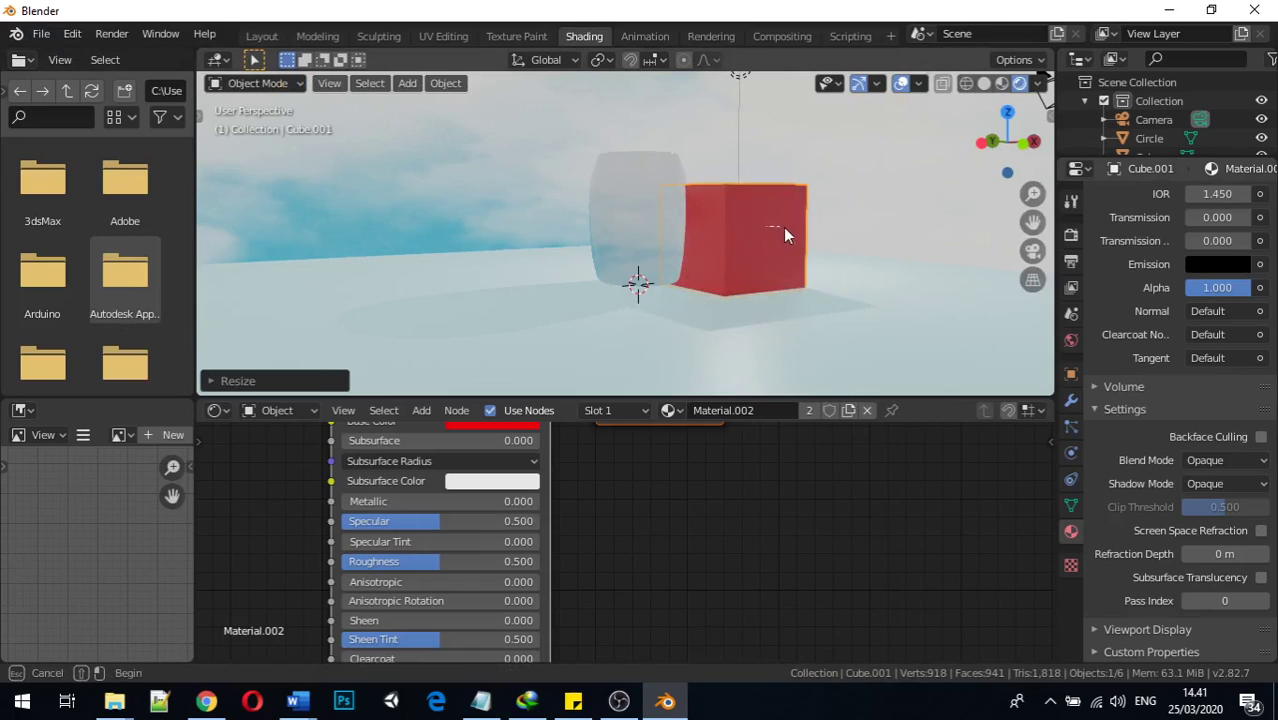
pyautogui.press('g')
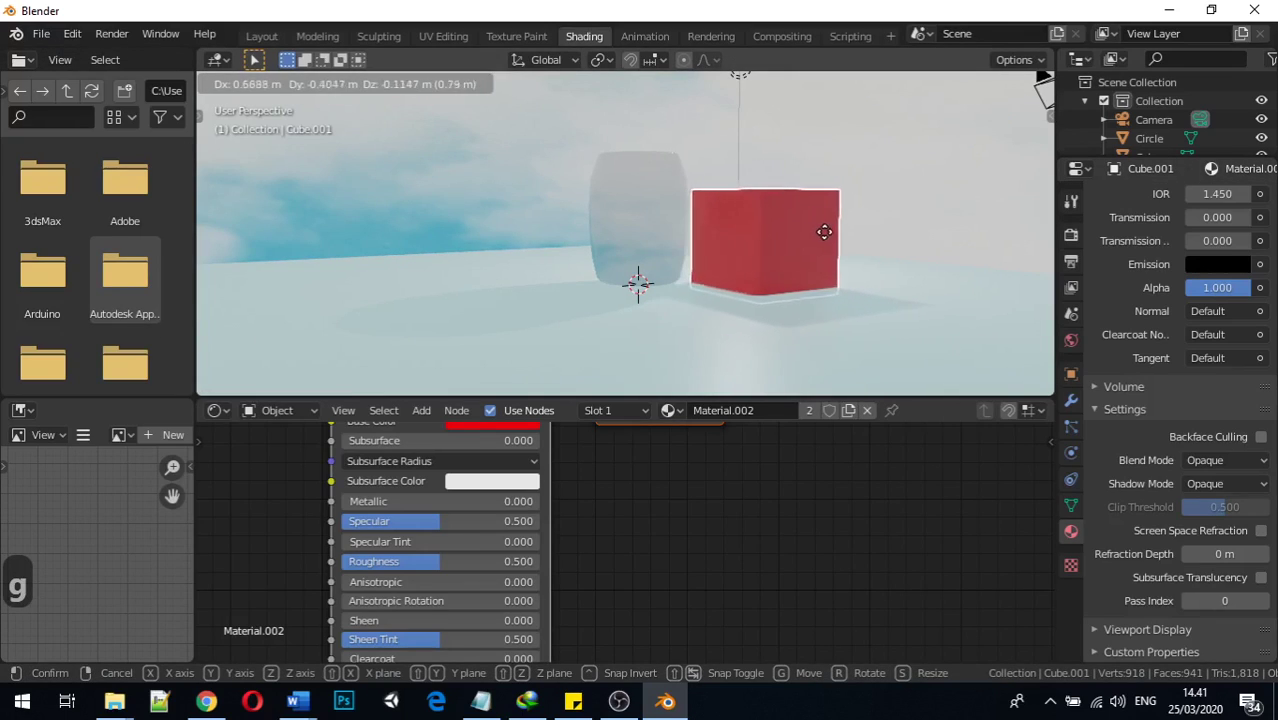
pyautogui.click(843, 224)
# Step: Lower the glass material's Refraction Depth to 0.2 m and then to 0 m, with the large cube behind the glass
pyautogui.moveTo(841, 227); pyautogui.dragTo(1050, 250, button='middle')
pyautogui.click(631, 207)
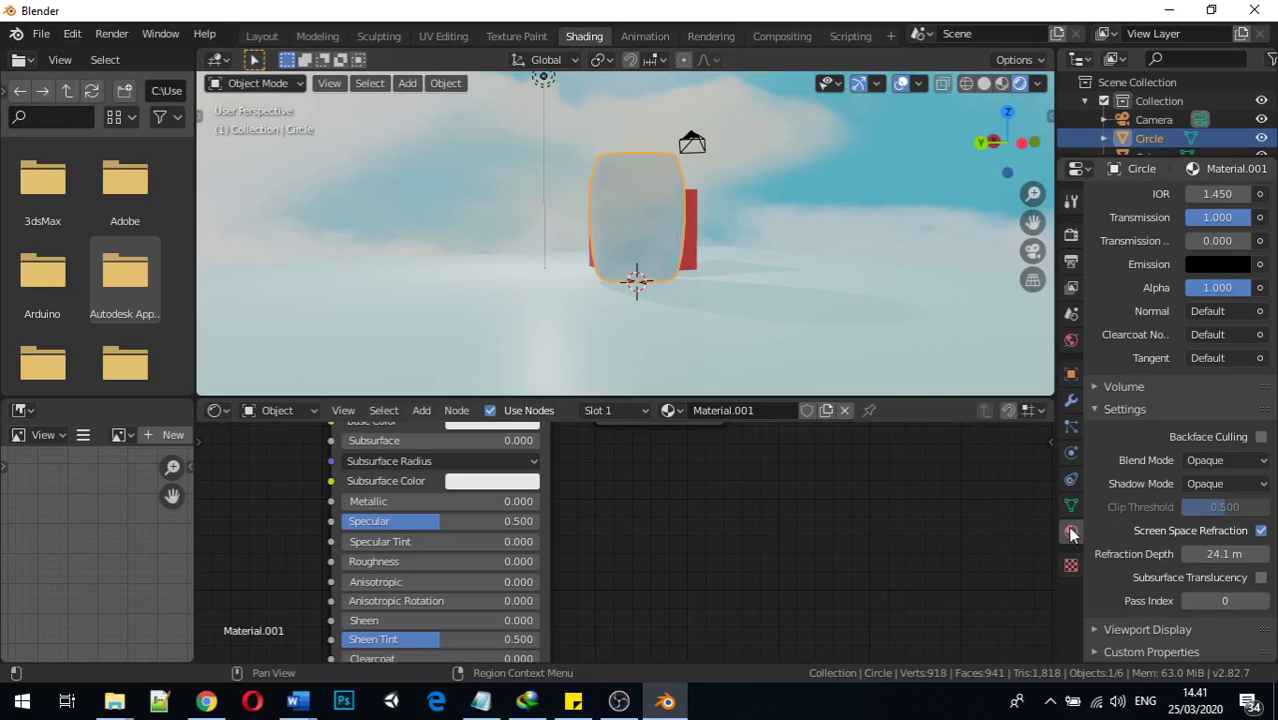
pyautogui.scroll(-1, 410, 560)
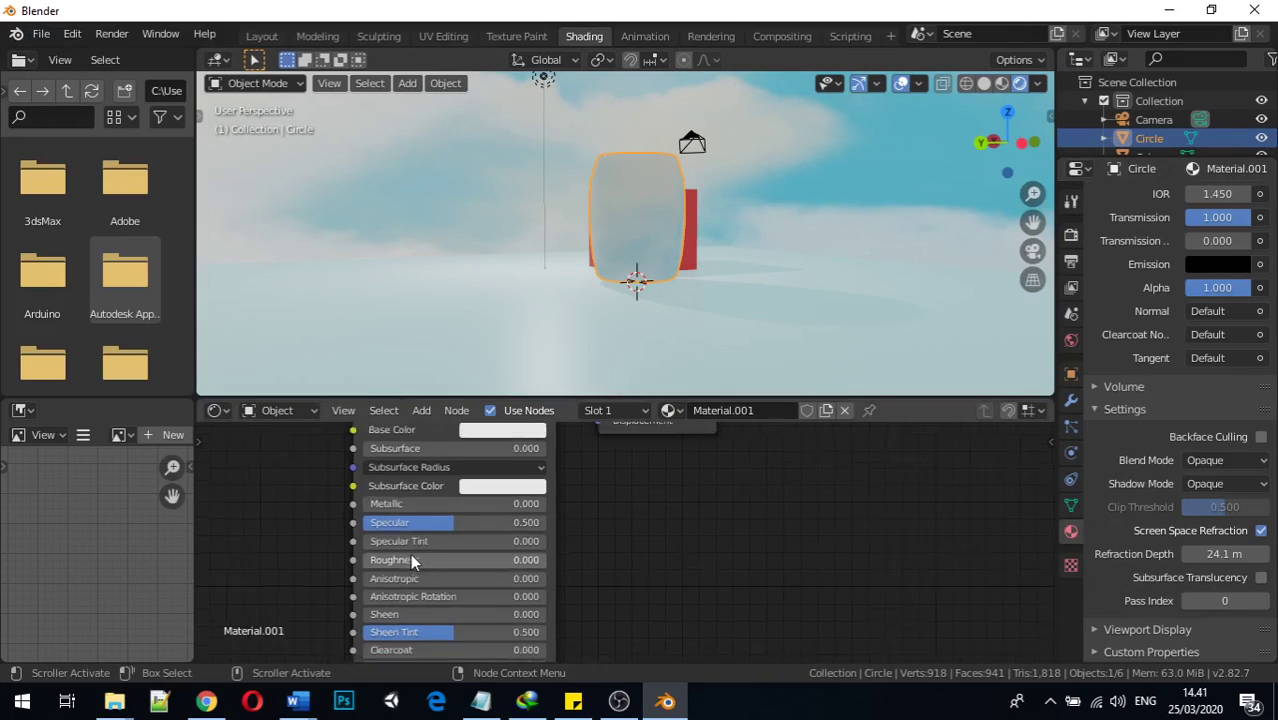
pyautogui.scroll(-1, 410, 558)
pyautogui.scroll(3, 1230, 565)
pyautogui.scroll(-1, 1237, 572)
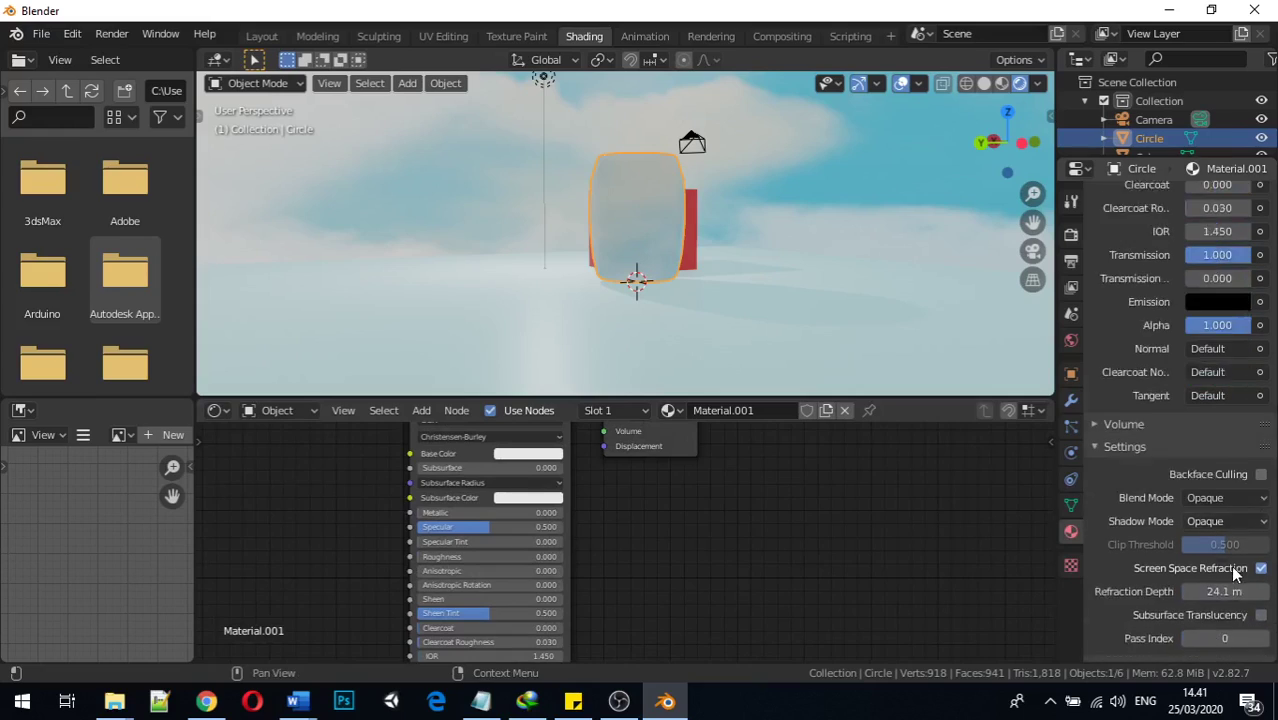
pyautogui.scroll(-1, 1236, 573)
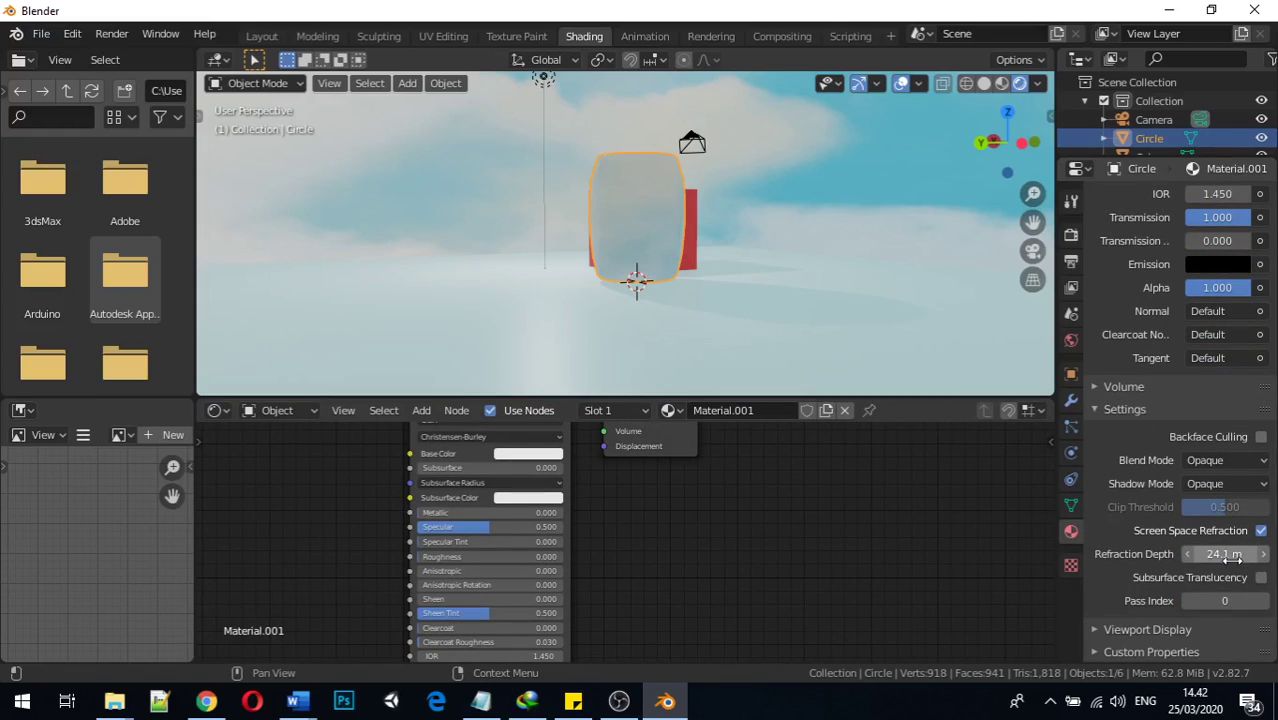
pyautogui.moveTo(1224, 553)
pyautogui.mouseDown()
pyautogui.moveTo(1195, 553)
pyautogui.moveTo(1210, 553)
pyautogui.mouseUp()
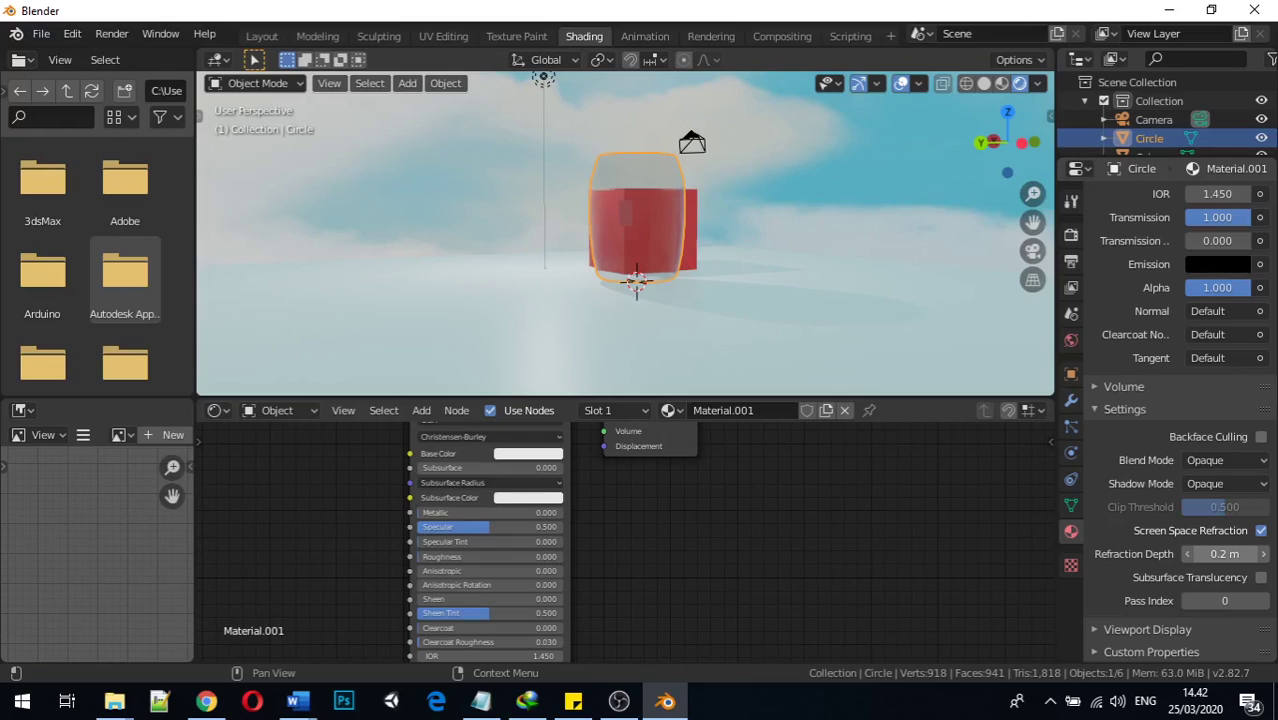
pyautogui.moveTo(1224, 553); pyautogui.dragTo(1208, 553)
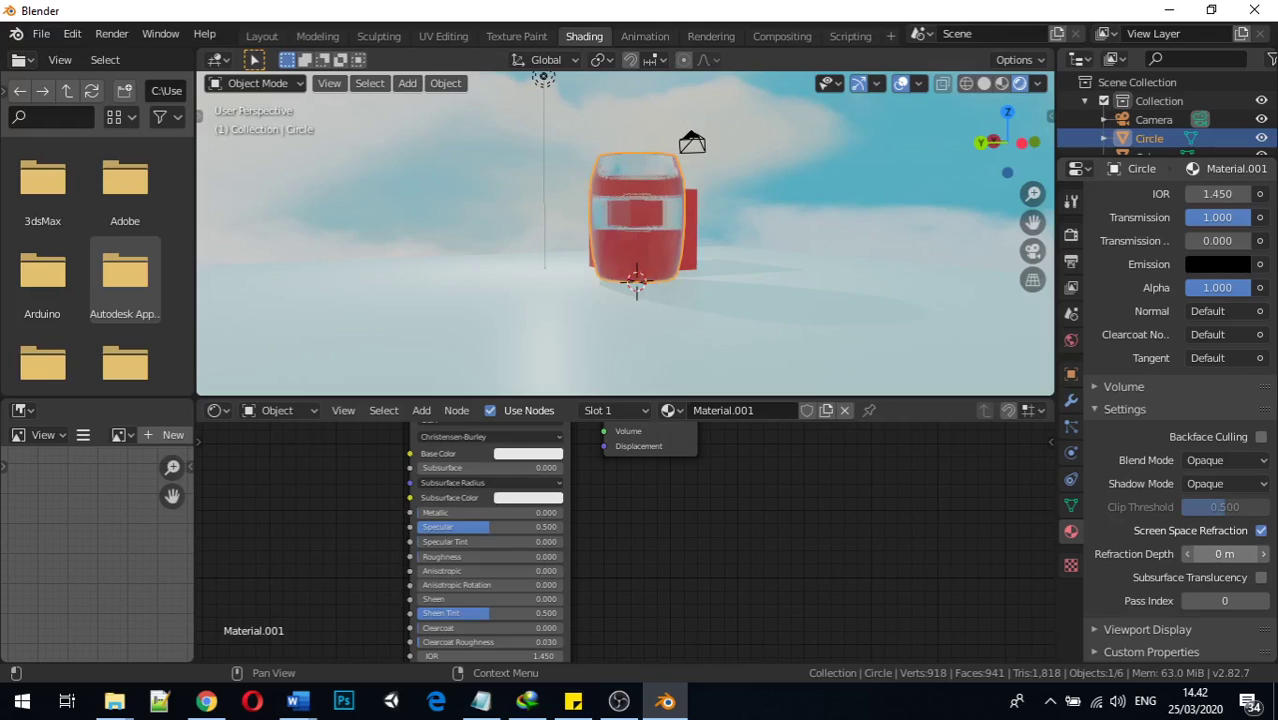
# Step: Change the base color of the small cube's material to blue (H 0.673, S 0.829, V 0.906)
pyautogui.moveTo(747, 248); pyautogui.dragTo(787, 399, button='middle')
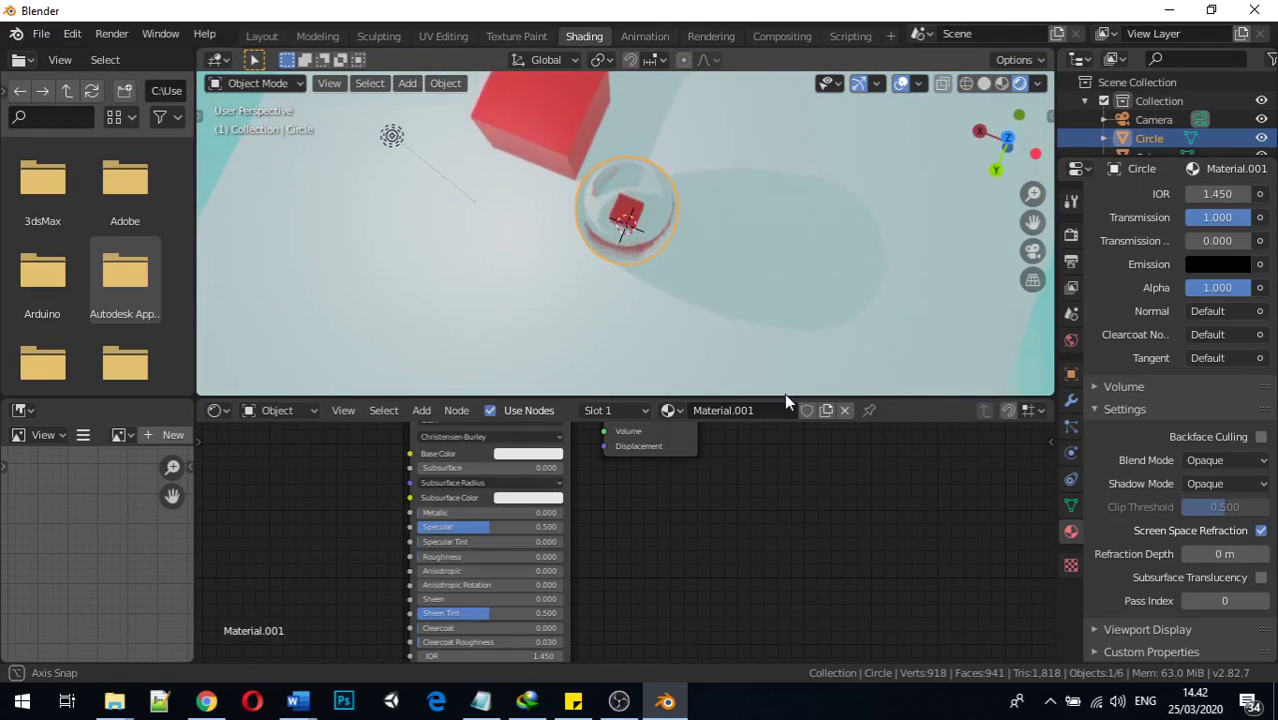
pyautogui.click(618, 215)
pyautogui.scroll(15, 1155, 251)
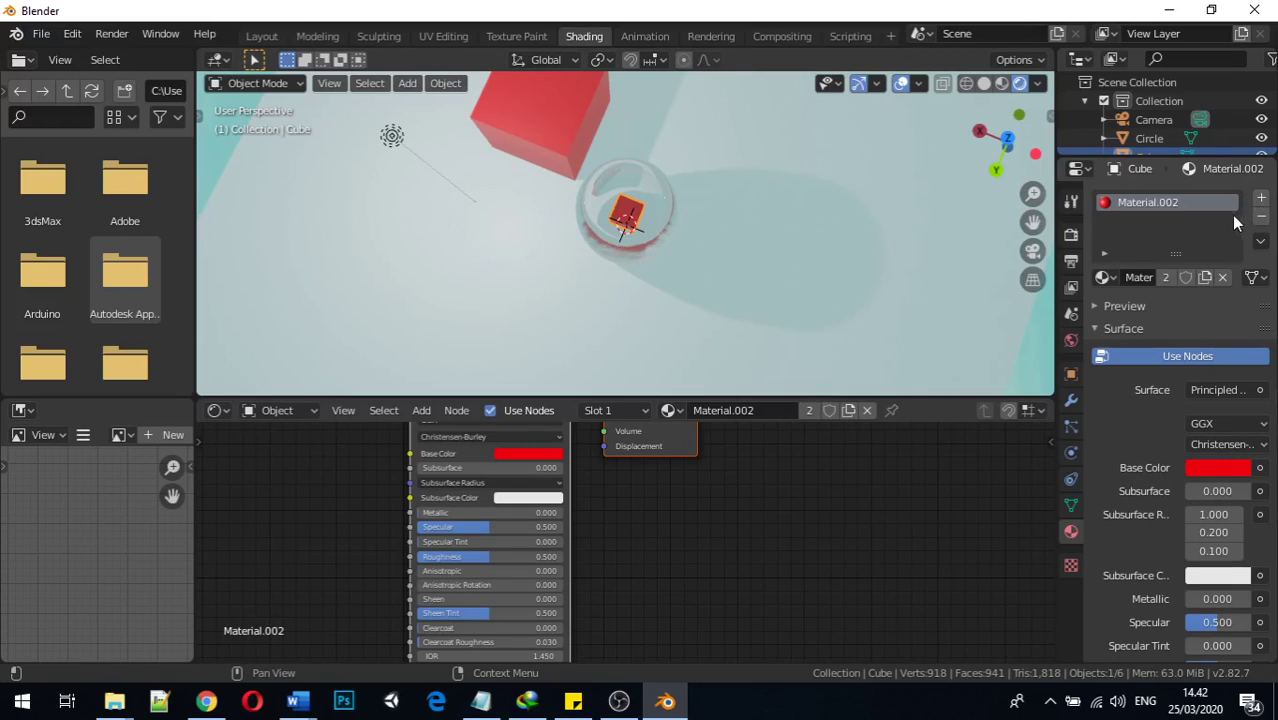
pyautogui.click(1225, 467)
pyautogui.moveTo(1173, 229); pyautogui.dragTo(1205, 240)
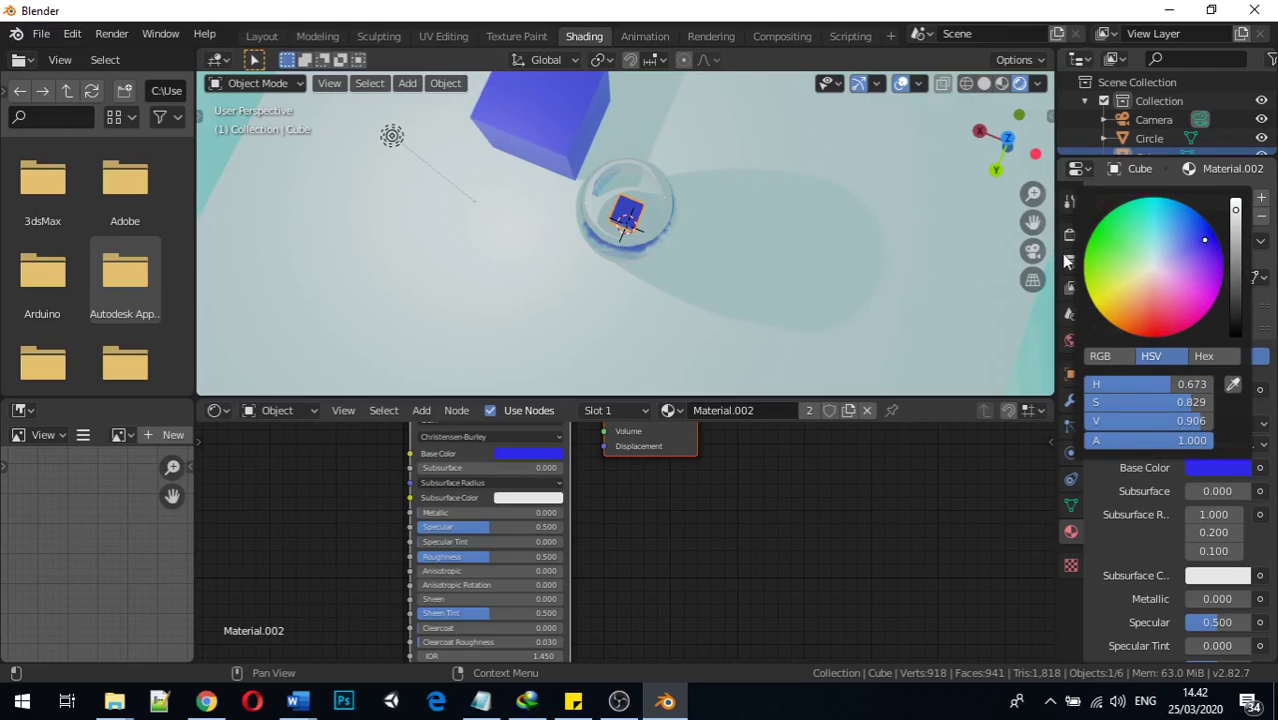
pyautogui.moveTo(947, 256); pyautogui.dragTo(965, 232, button='middle')
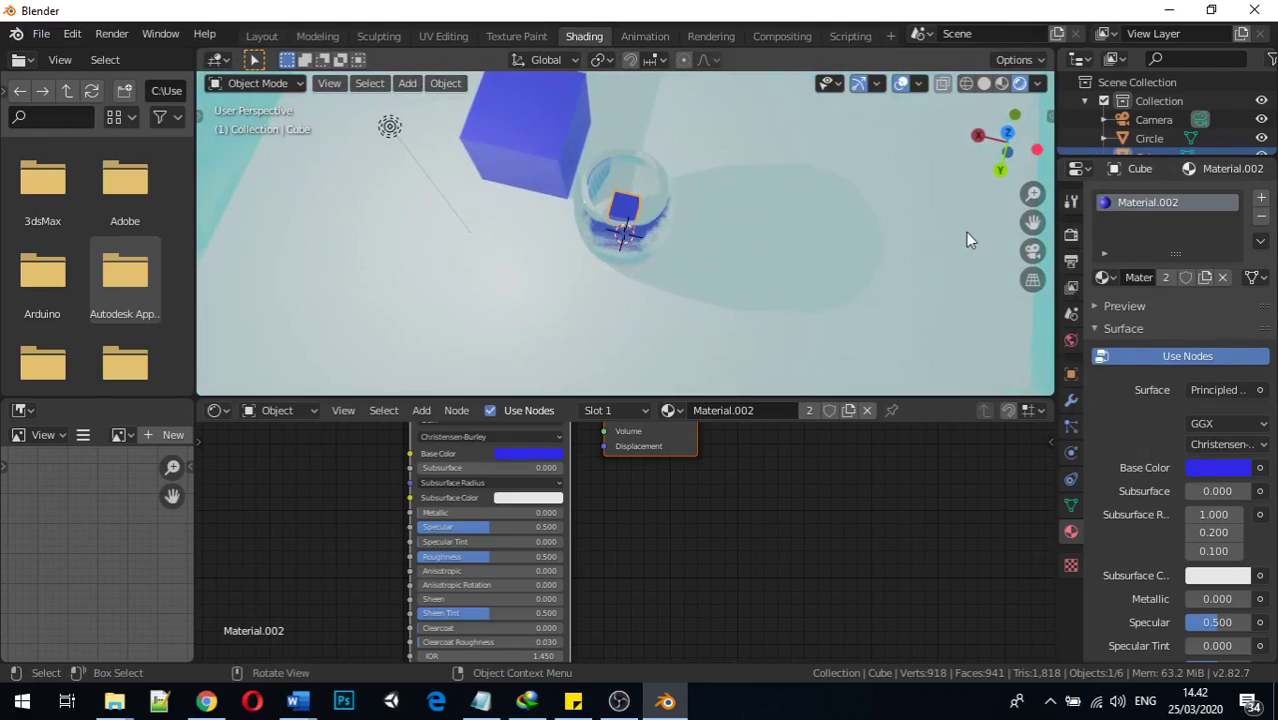
# Step: Replace the large cube's shared material with a new one that has a yellow base color (H 0.139, S 0.956, V 0.906)
pyautogui.click(543, 121)
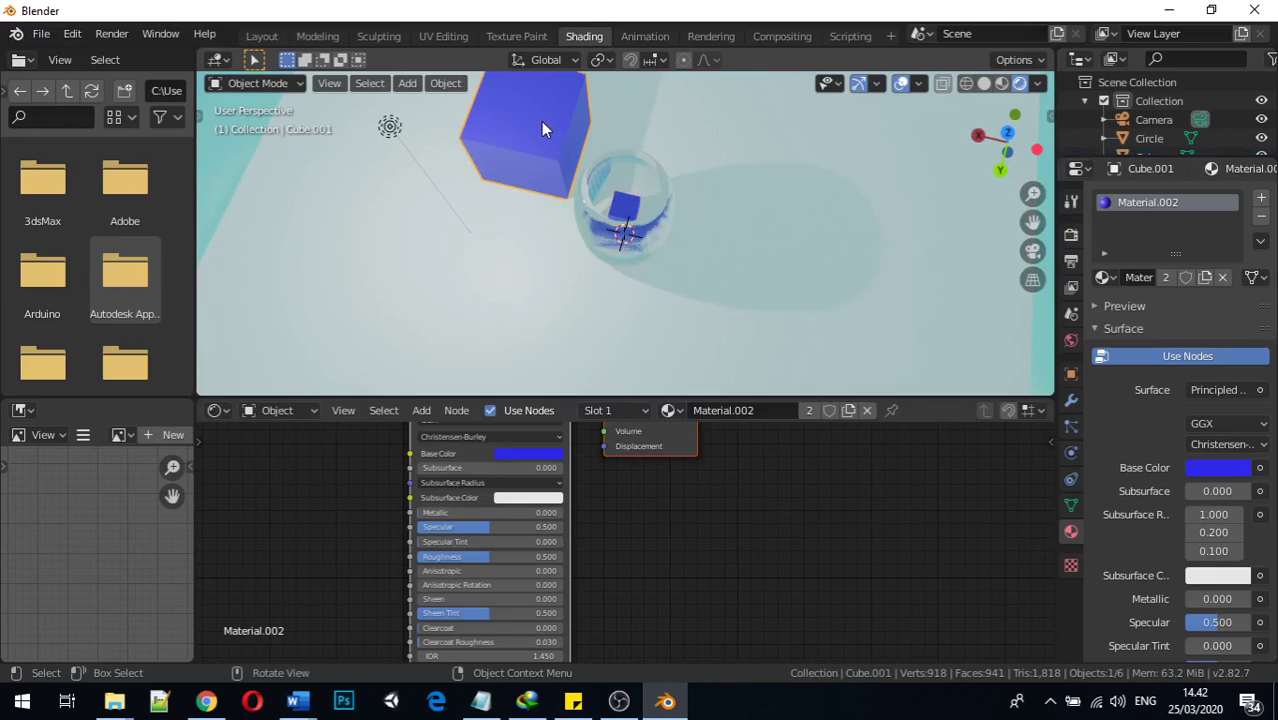
pyautogui.click(1223, 278)
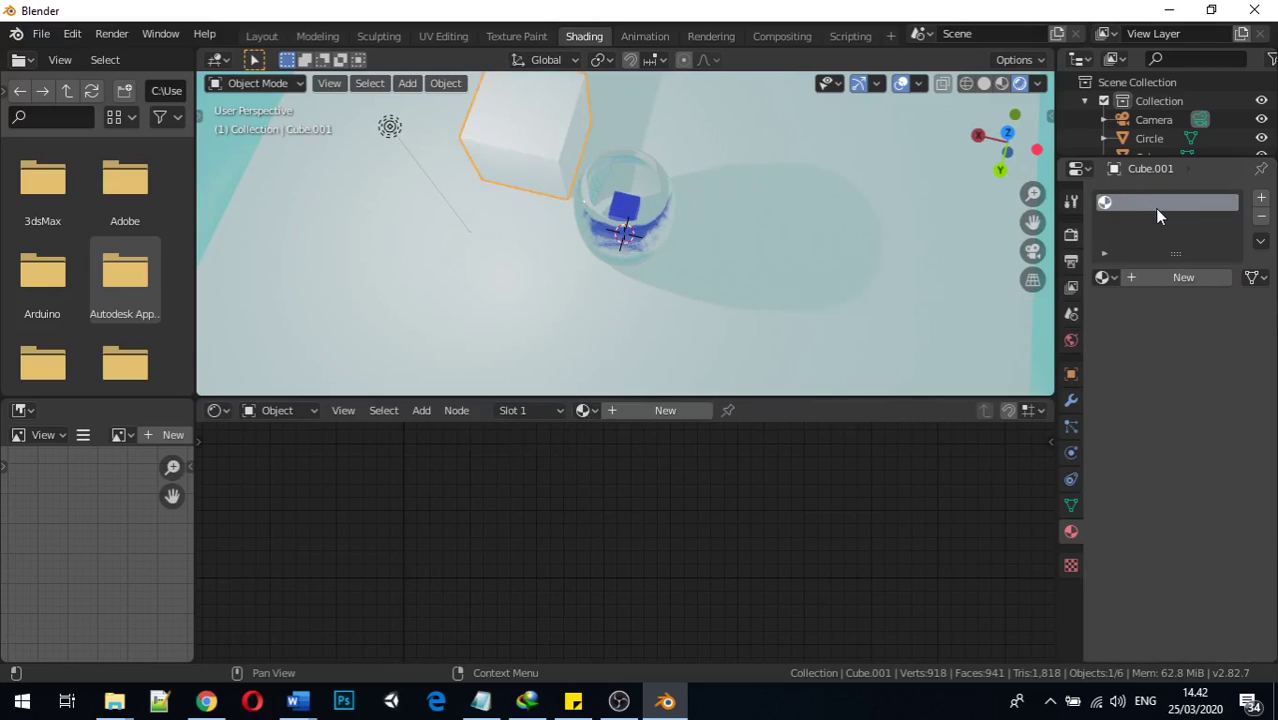
pyautogui.click(1177, 277)
pyautogui.click(1219, 469)
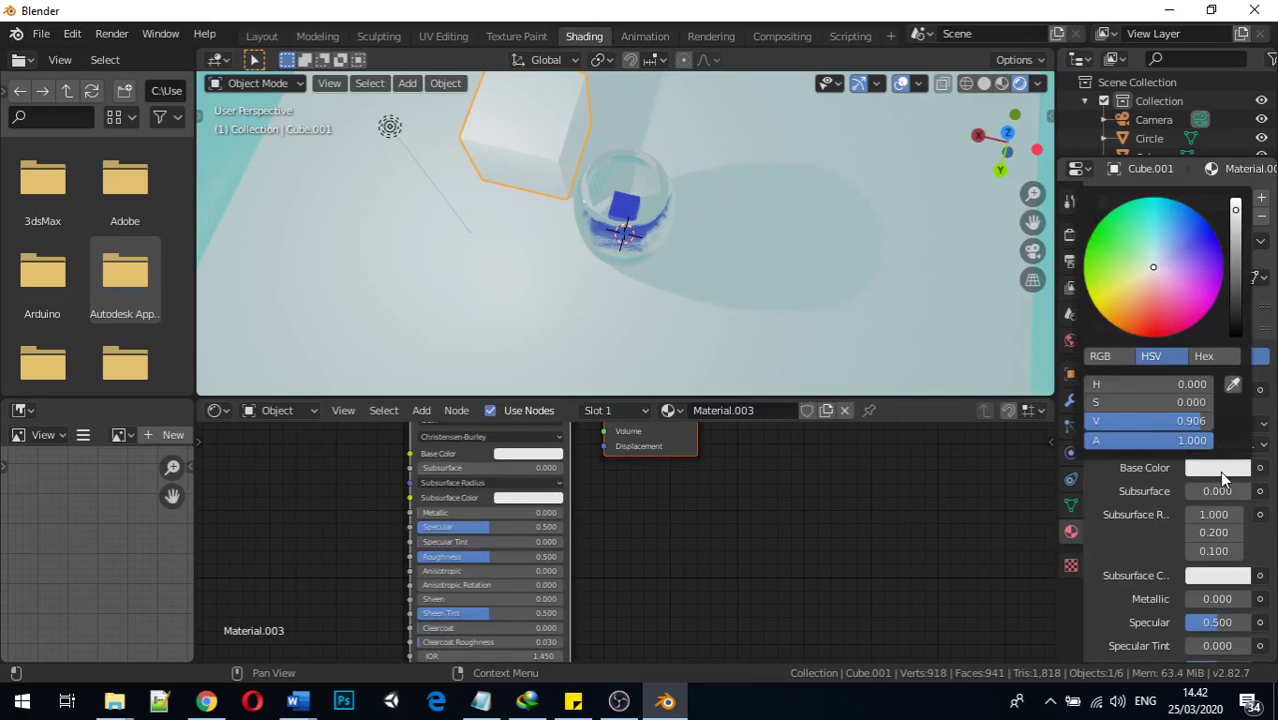
pyautogui.moveTo(1141, 288)
pyautogui.mouseDown()
pyautogui.moveTo(1129, 279)
pyautogui.moveTo(1107, 300)
pyautogui.mouseUp()
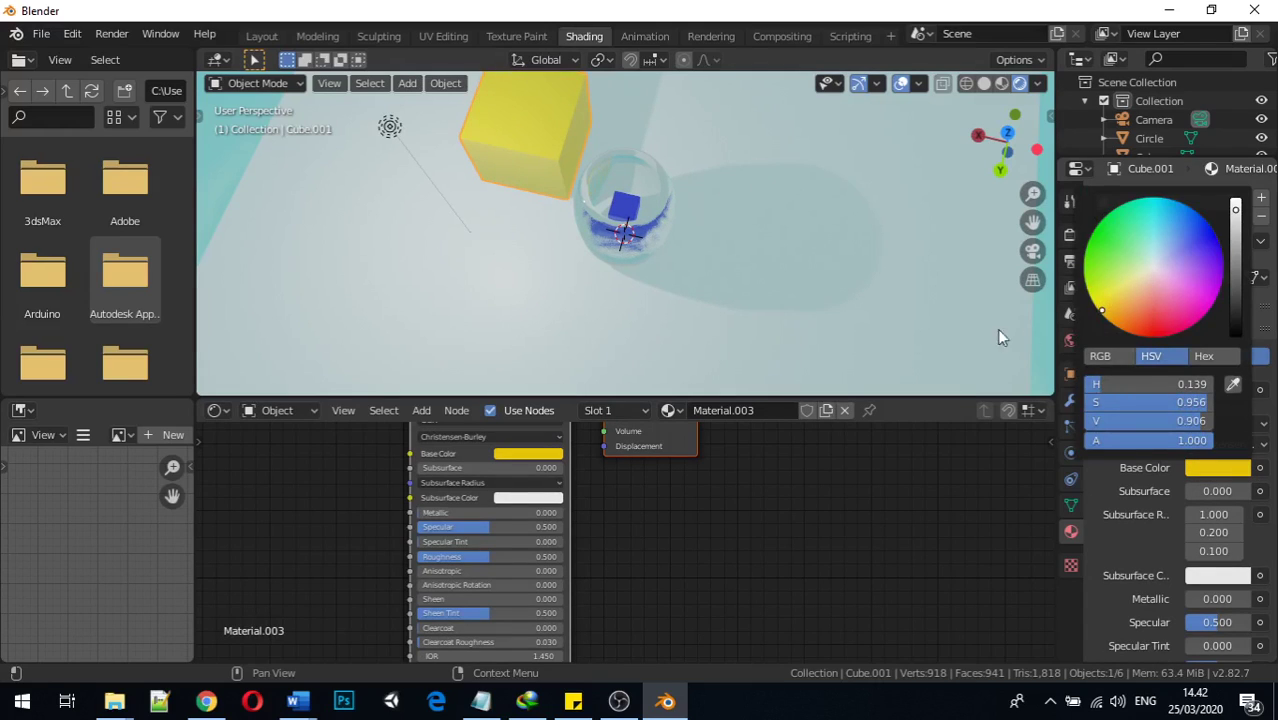
pyautogui.moveTo(746, 295); pyautogui.dragTo(660, 357, button='middle')
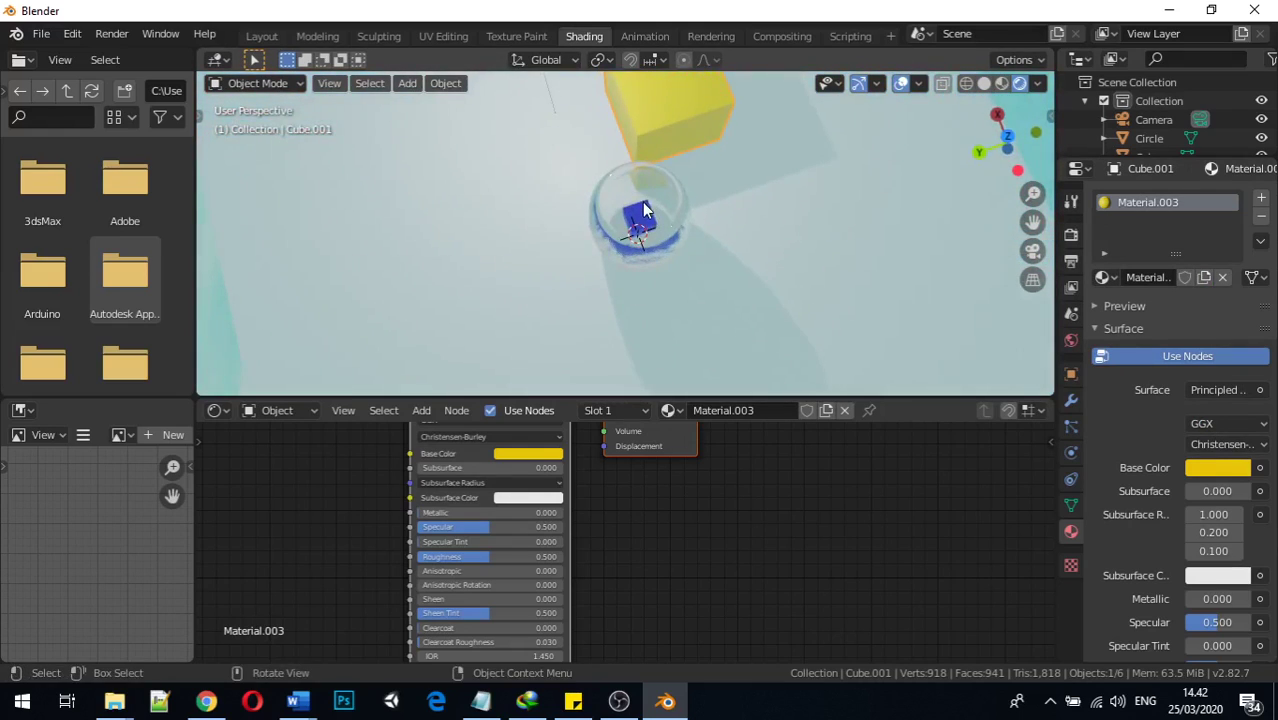
# Step: Raise the glass material's Refraction Depth to 0.6 m, reduce it to 0.3 m, and inspect both cubes through the glass
pyautogui.moveTo(667, 276); pyautogui.dragTo(683, 166, button='middle')
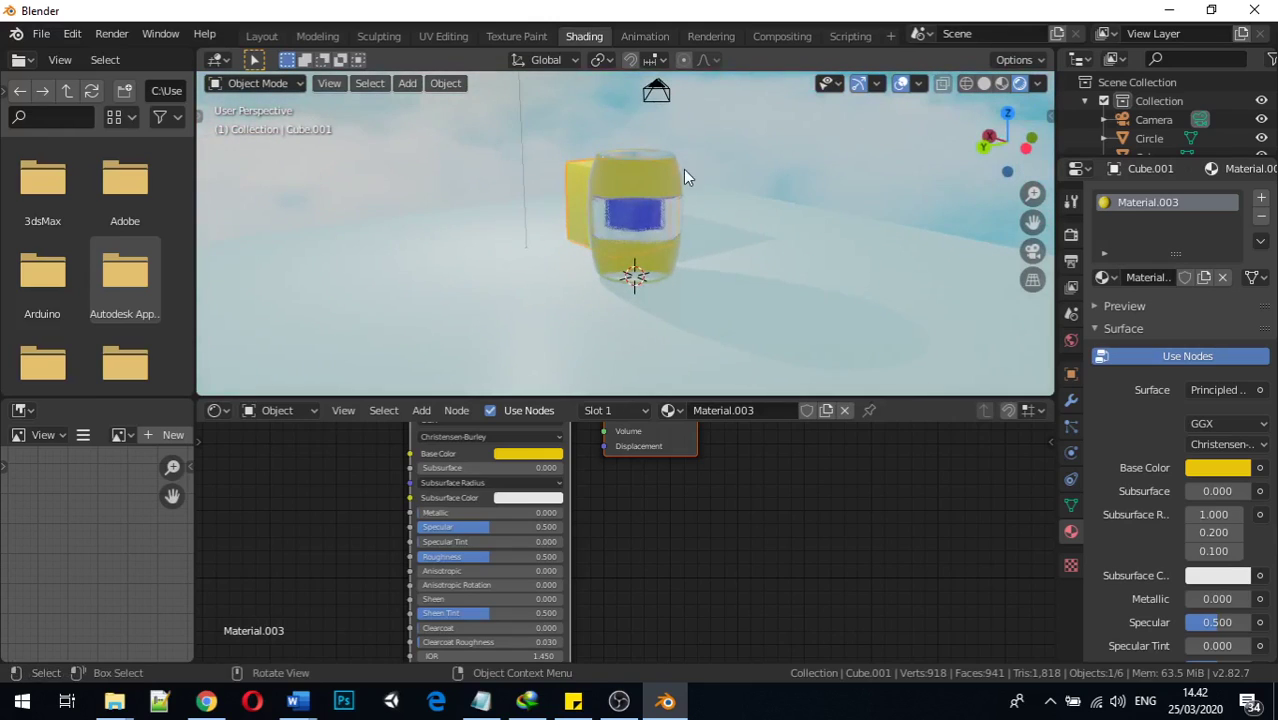
pyautogui.click(684, 172)
pyautogui.scroll(-15, 1197, 541)
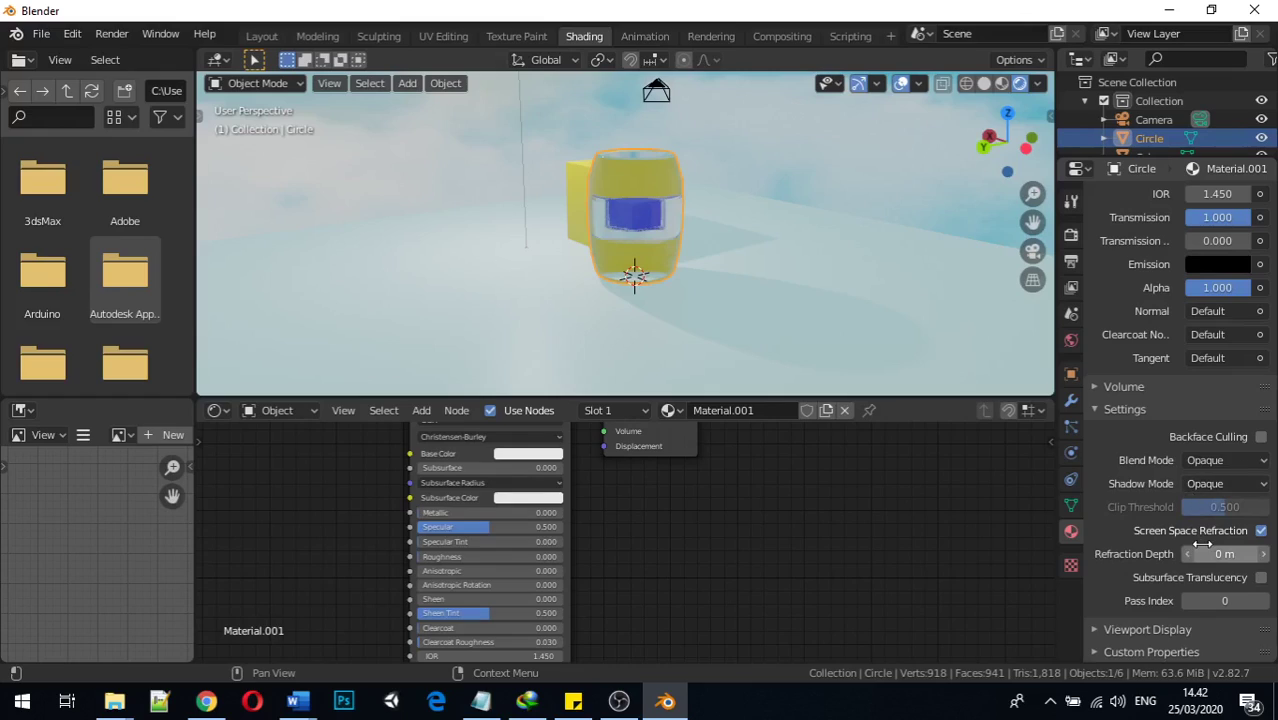
pyautogui.moveTo(1225, 553); pyautogui.dragTo(1240, 553)
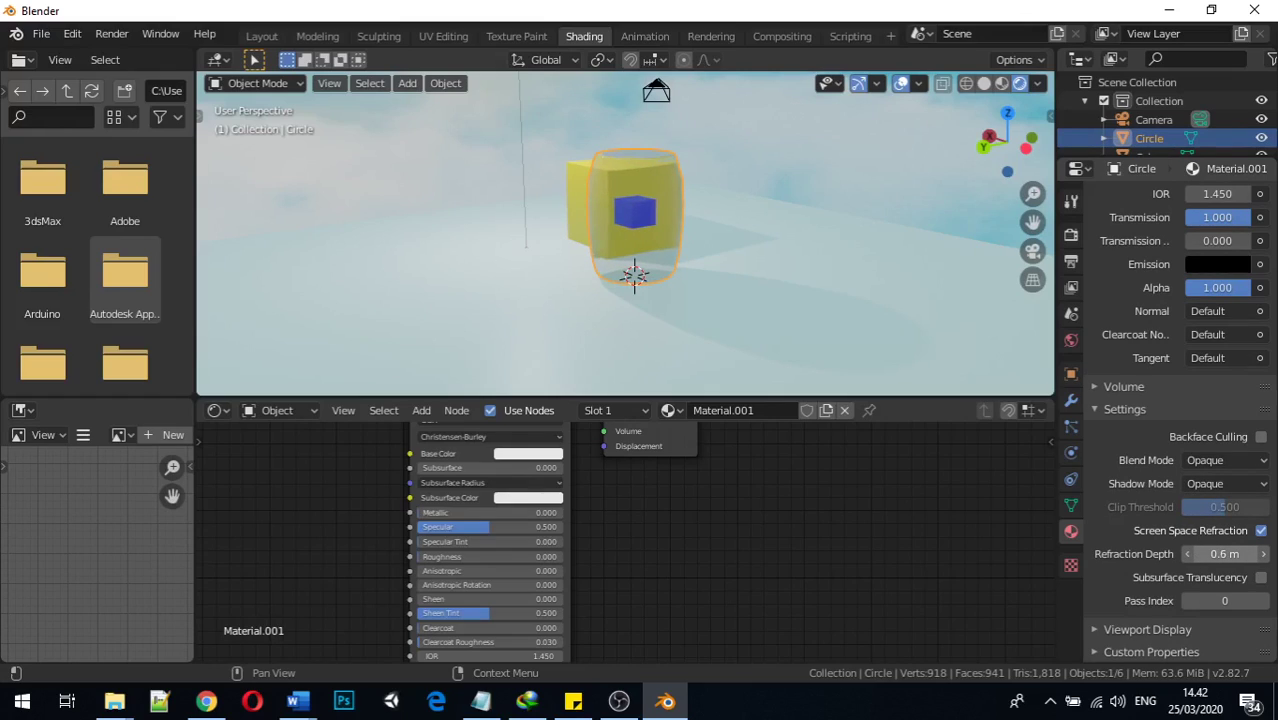
pyautogui.moveTo(1240, 553)
pyautogui.mouseDown()
pyautogui.moveTo(1255, 553)
pyautogui.moveTo(1220, 553)
pyautogui.mouseUp()
pyautogui.moveTo(833, 350); pyautogui.dragTo(804, 367, button='middle')
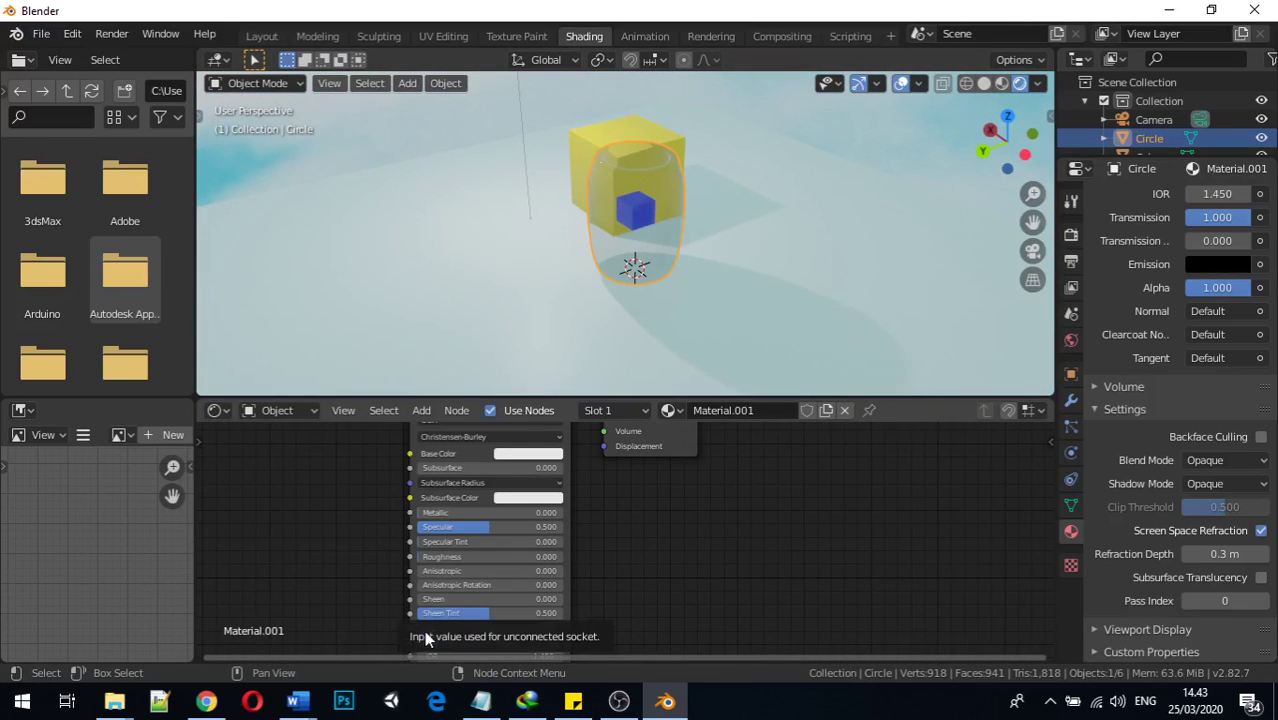
# Step: Change the scene's point light to a Sun light
pyautogui.scroll(-5, 698, 244)
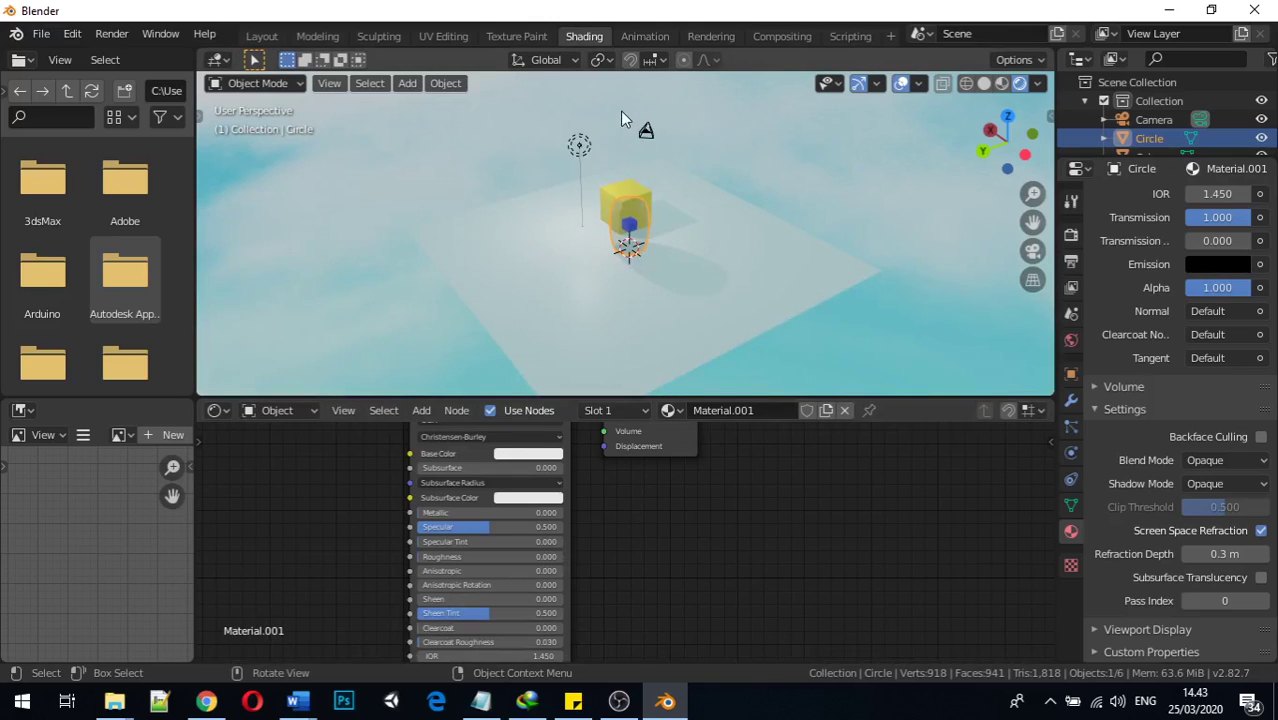
pyautogui.scroll(-3, 570, 158)
pyautogui.click(598, 182)
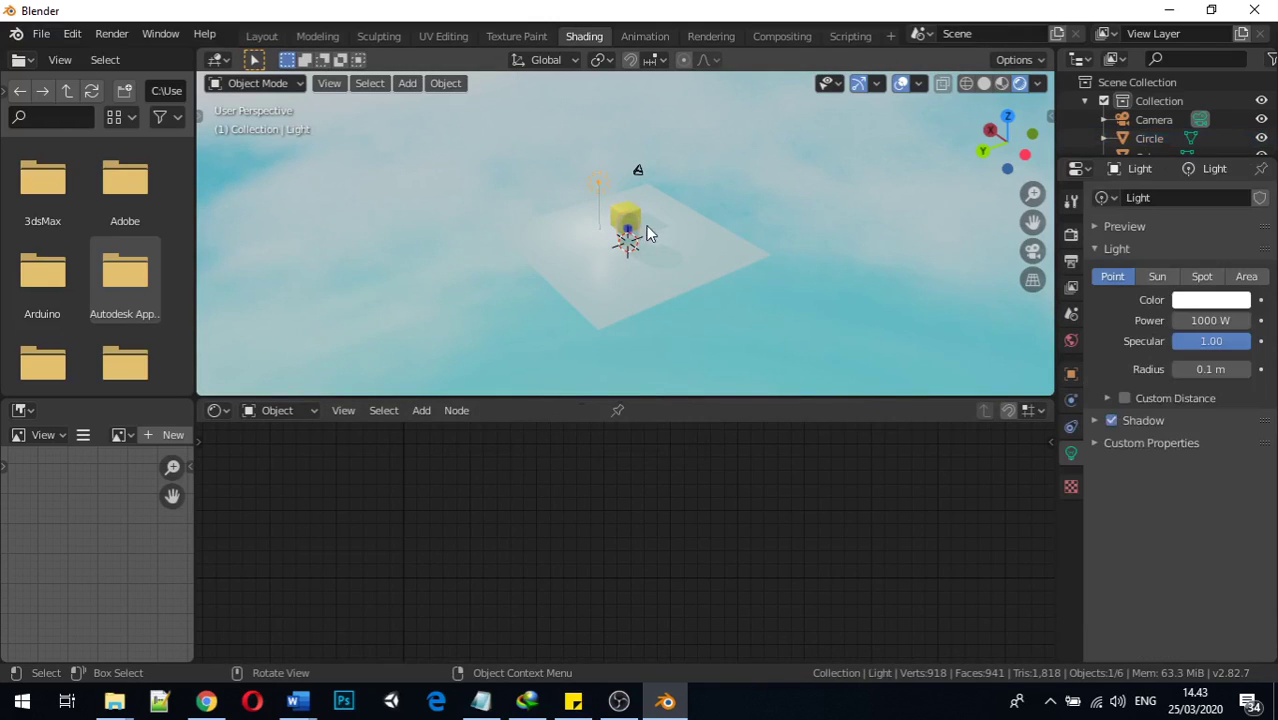
pyautogui.scroll(8, 610, 251)
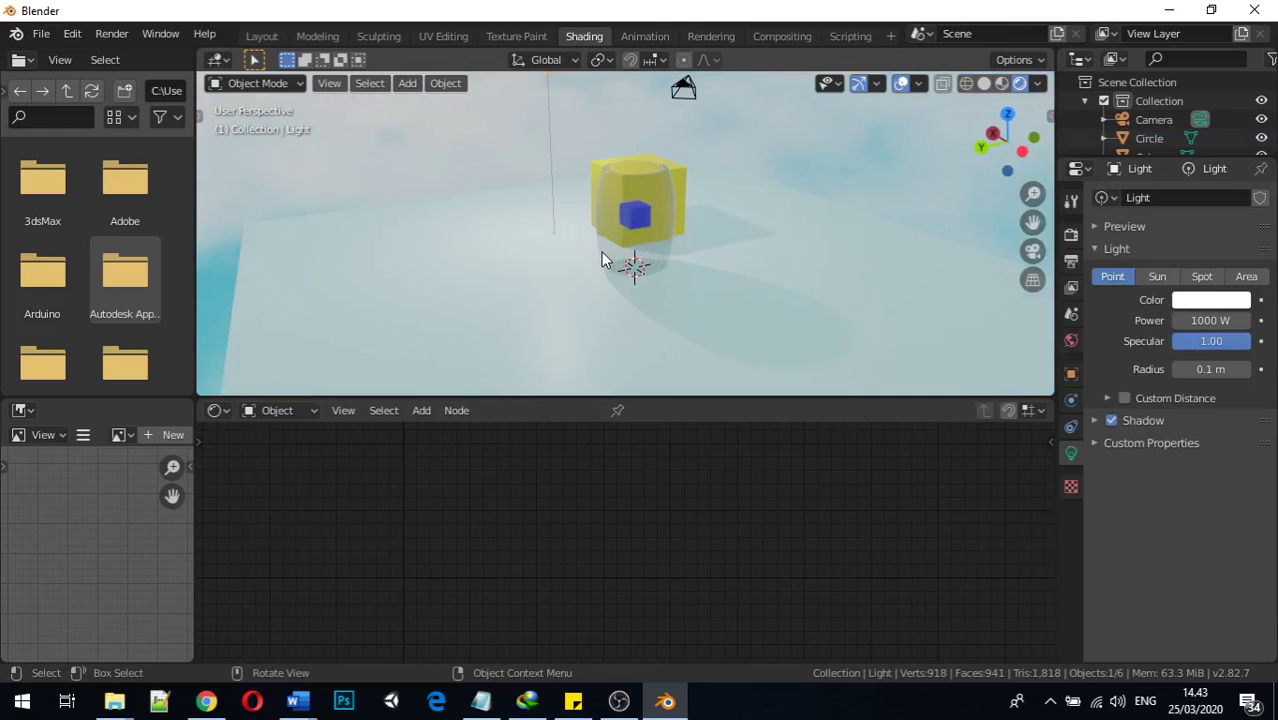
pyautogui.scroll(2, 601, 259)
pyautogui.click(1162, 278)
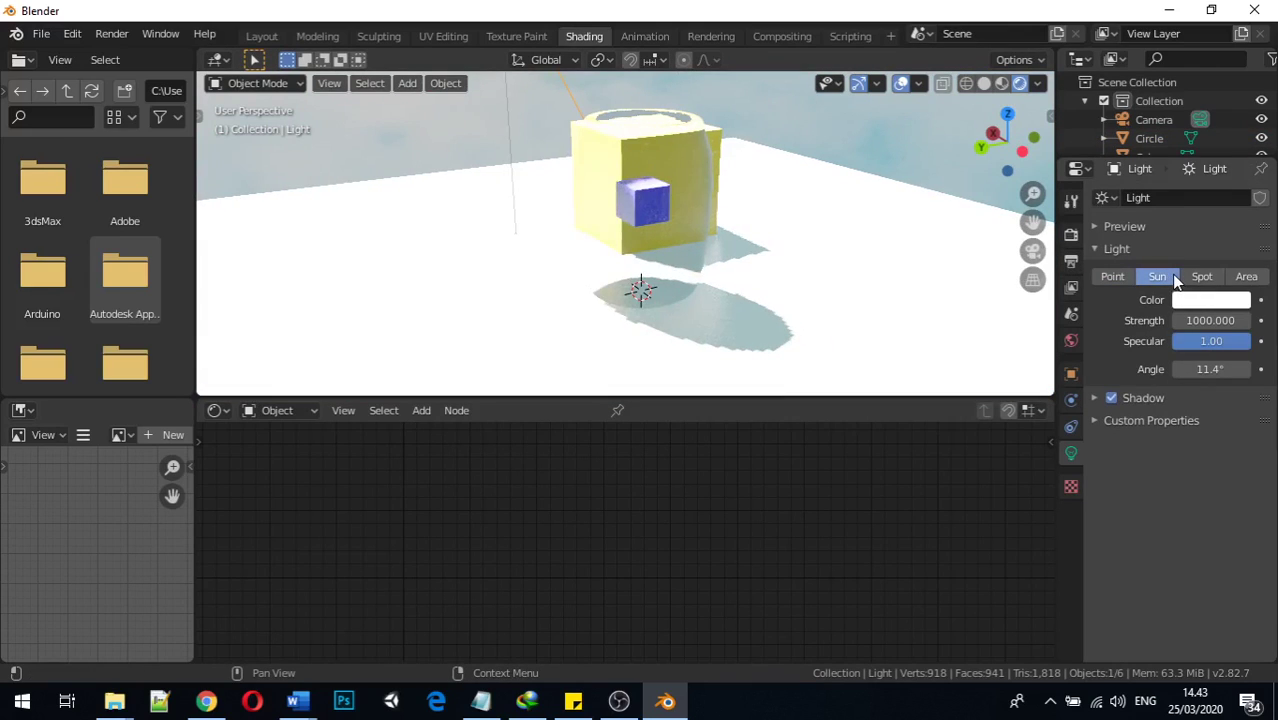
# Step: Set the glass material's Refraction Depth to 0 m and inspect the glass under the sunlight
pyautogui.moveTo(676, 187); pyautogui.dragTo(753, 228, button='middle')
pyautogui.click(665, 238)
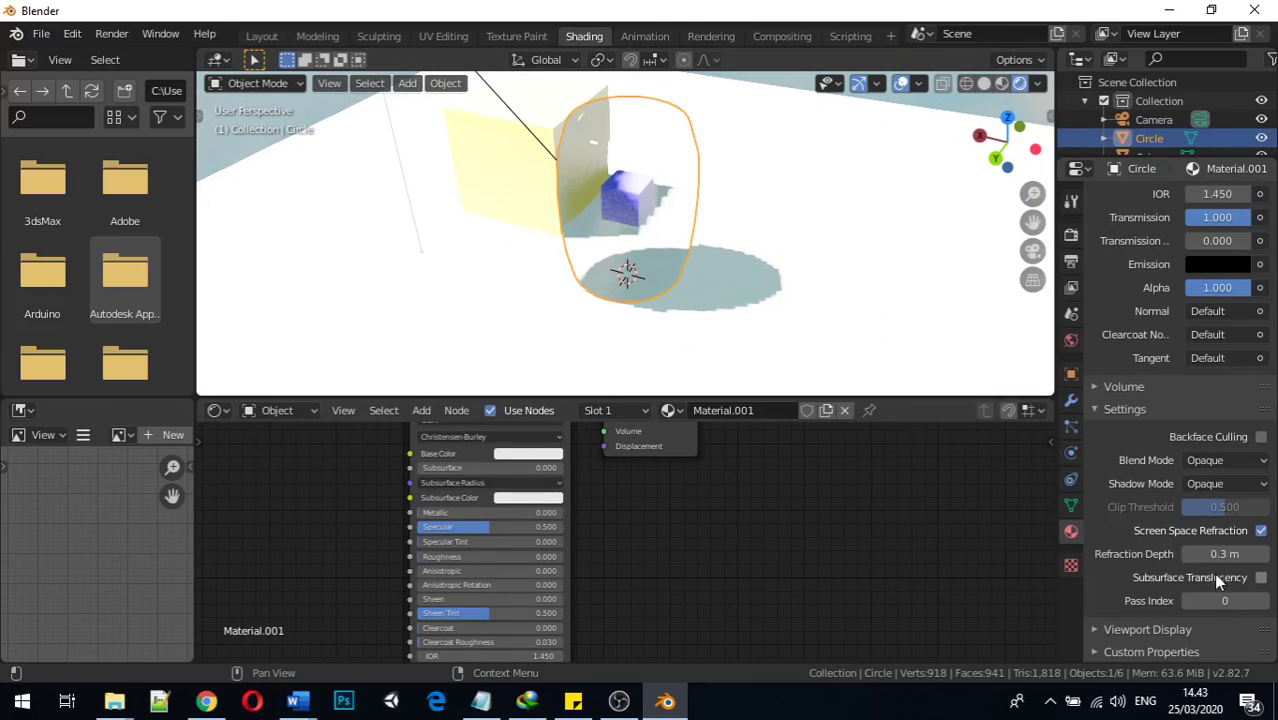
pyautogui.moveTo(1225, 553); pyautogui.dragTo(1190, 553)
pyautogui.moveTo(667, 258); pyautogui.dragTo(575, 216, button='middle')
pyautogui.scroll(4, 650, 229)
pyautogui.scroll(-2, 575, 216)
pyautogui.moveTo(546, 103); pyautogui.dragTo(553, 152, button='middle')
pyautogui.scroll(2, 566, 146)
# Step: Change the scene's sun light back to a point light and set its power to 4000 W
pyautogui.scroll(-4, 553, 152)
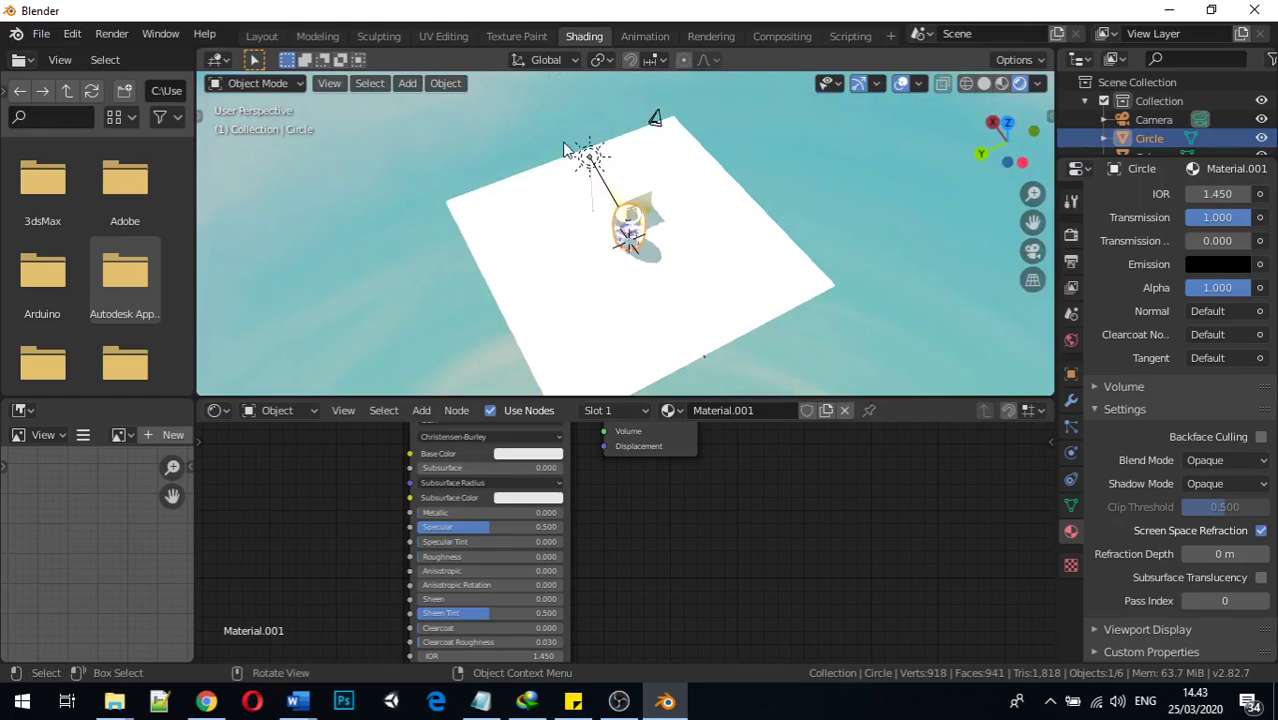
pyautogui.scroll(3, 563, 145)
pyautogui.scroll(-2, 558, 108)
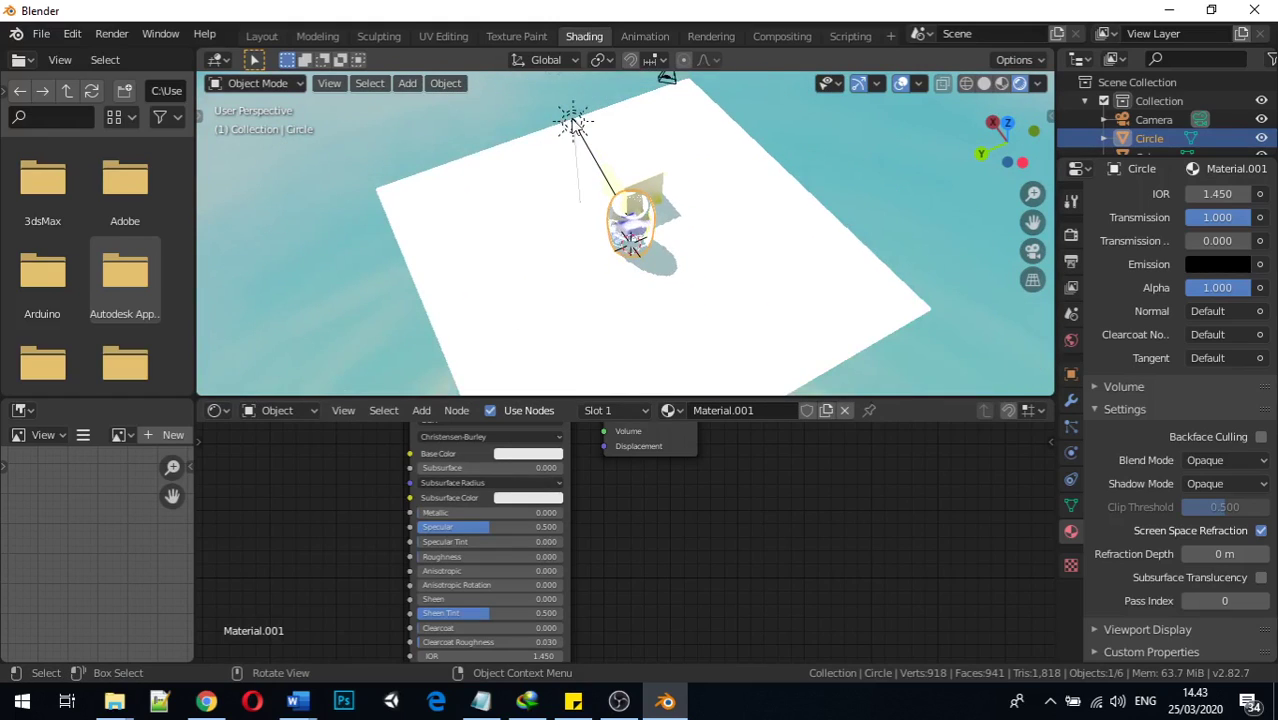
pyautogui.click(573, 124)
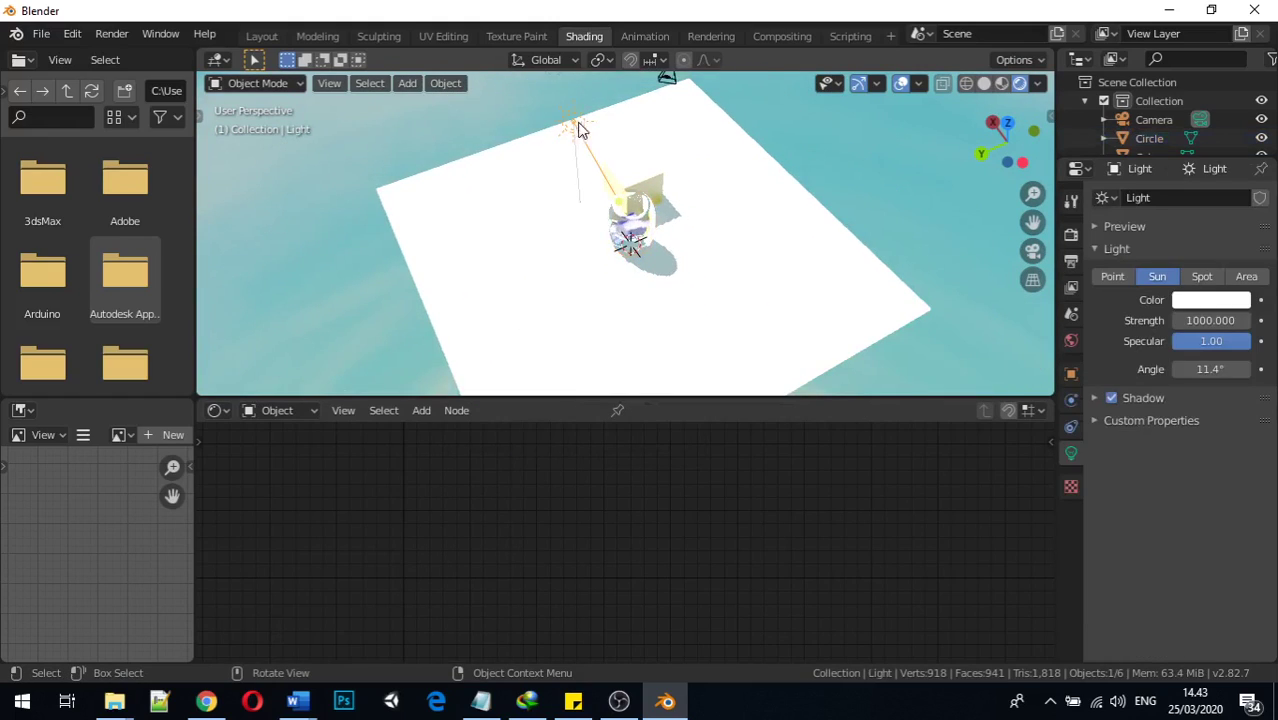
pyautogui.click(1113, 276)
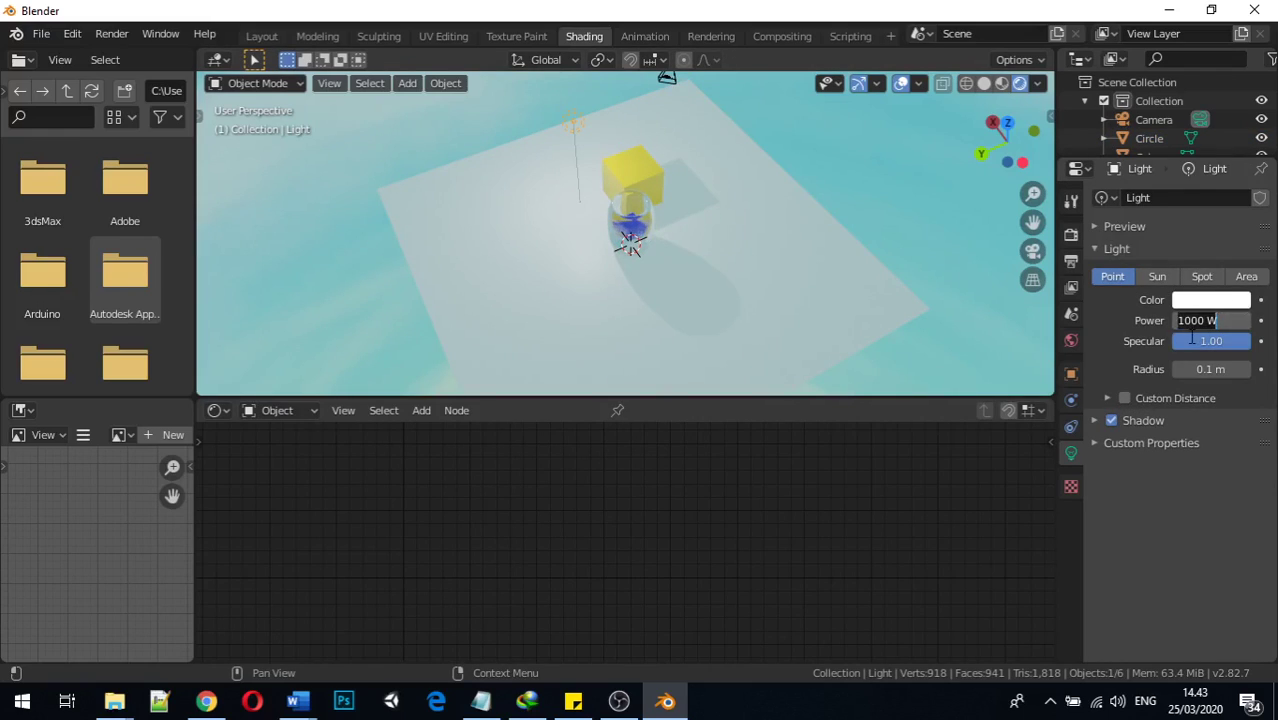
pyautogui.write('4000')
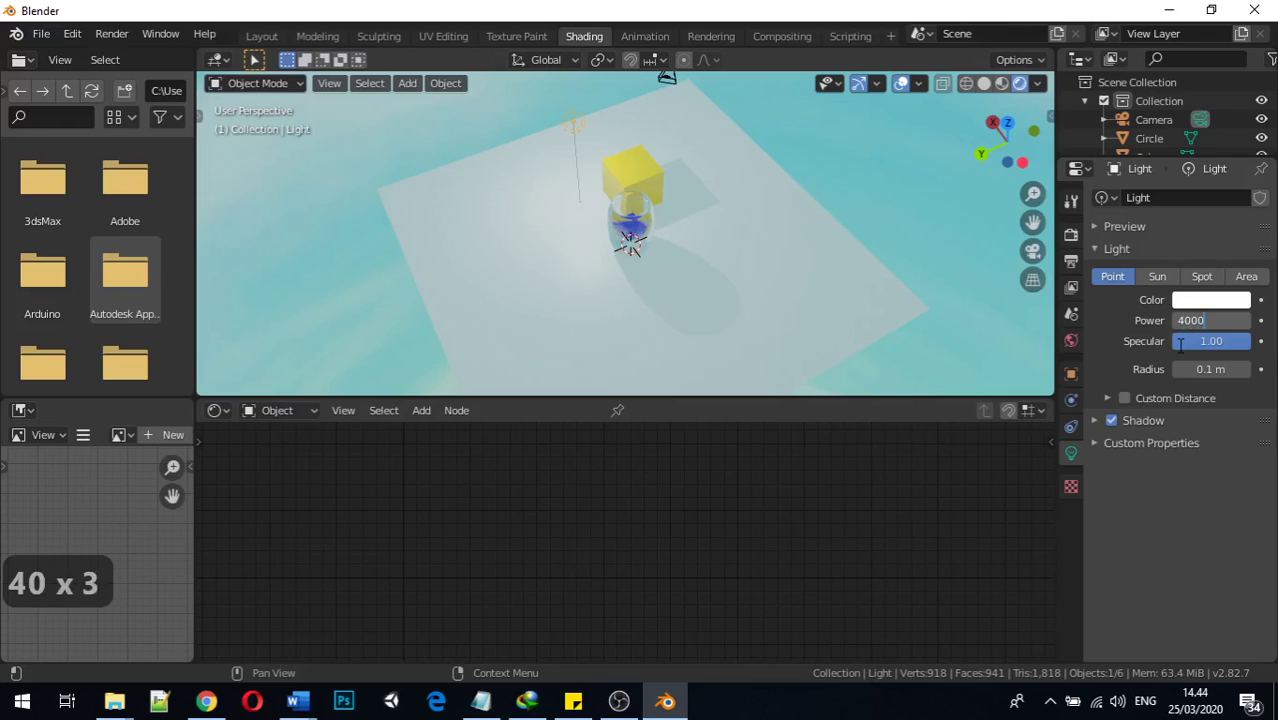
pyautogui.press('Return')
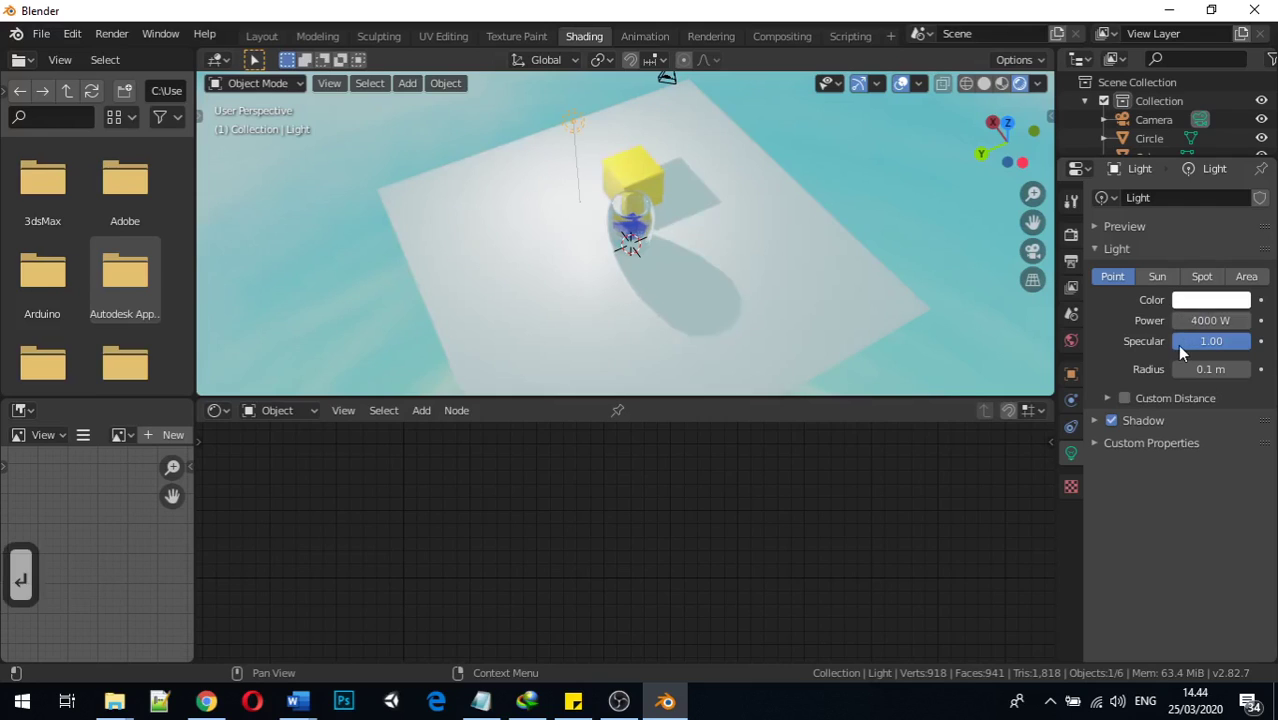
# Step: Select the glass around the blue cube and review the inputs of its Principled BSDF shader
pyautogui.scroll(3, 597, 231)
pyautogui.moveTo(597, 231); pyautogui.dragTo(493, 148, button='middle')
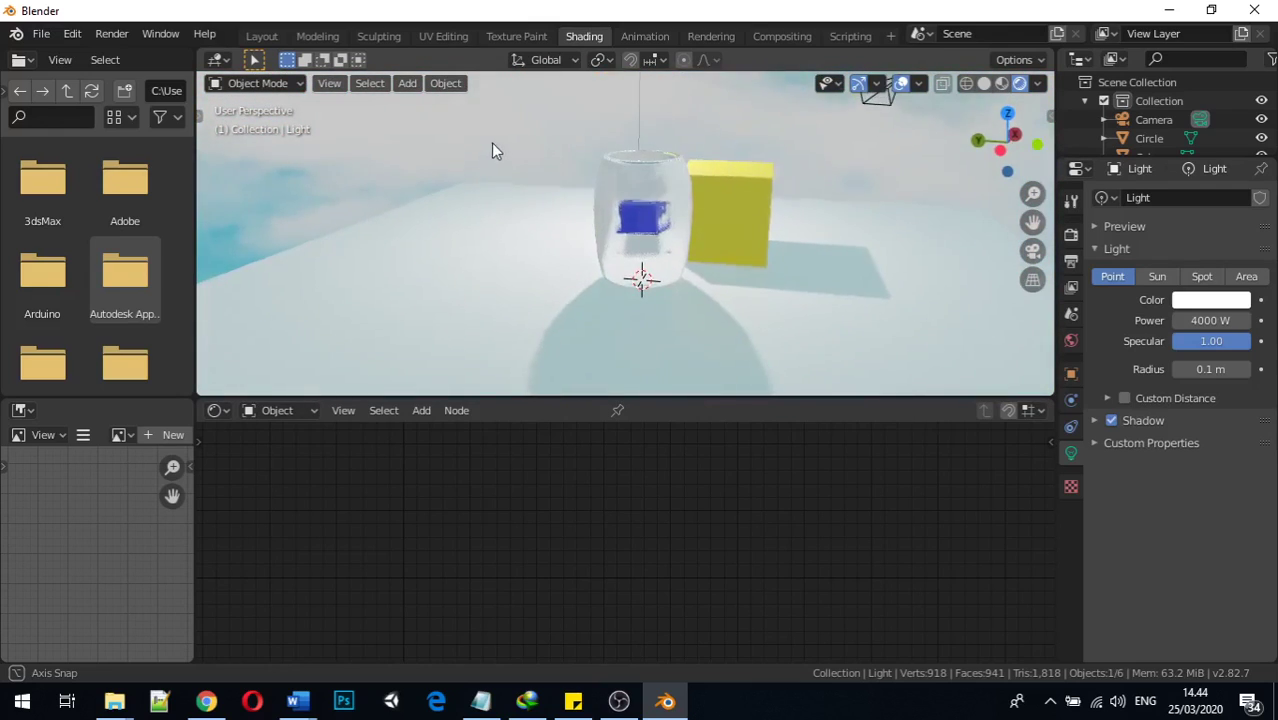
pyautogui.click(651, 175)
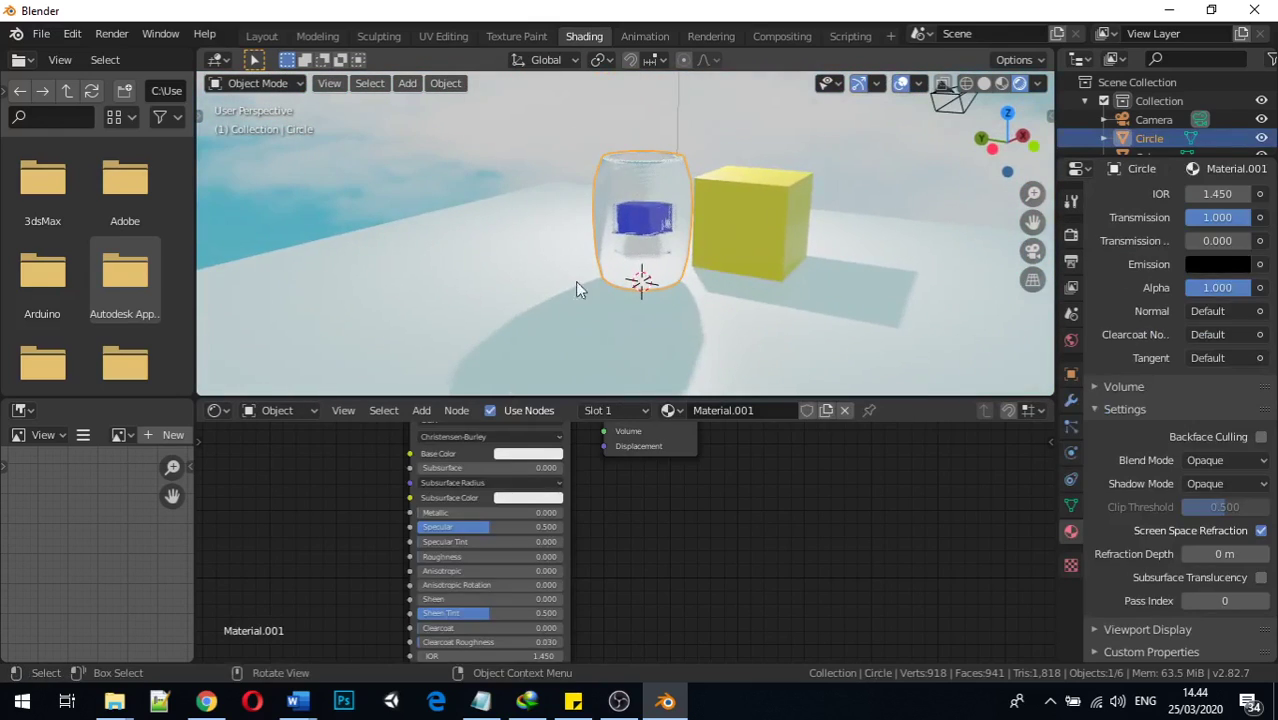
pyautogui.scroll(-1, 478, 545)
pyautogui.moveTo(607, 632); pyautogui.dragTo(662, 494, button='middle')
pyautogui.scroll(4, 519, 551)
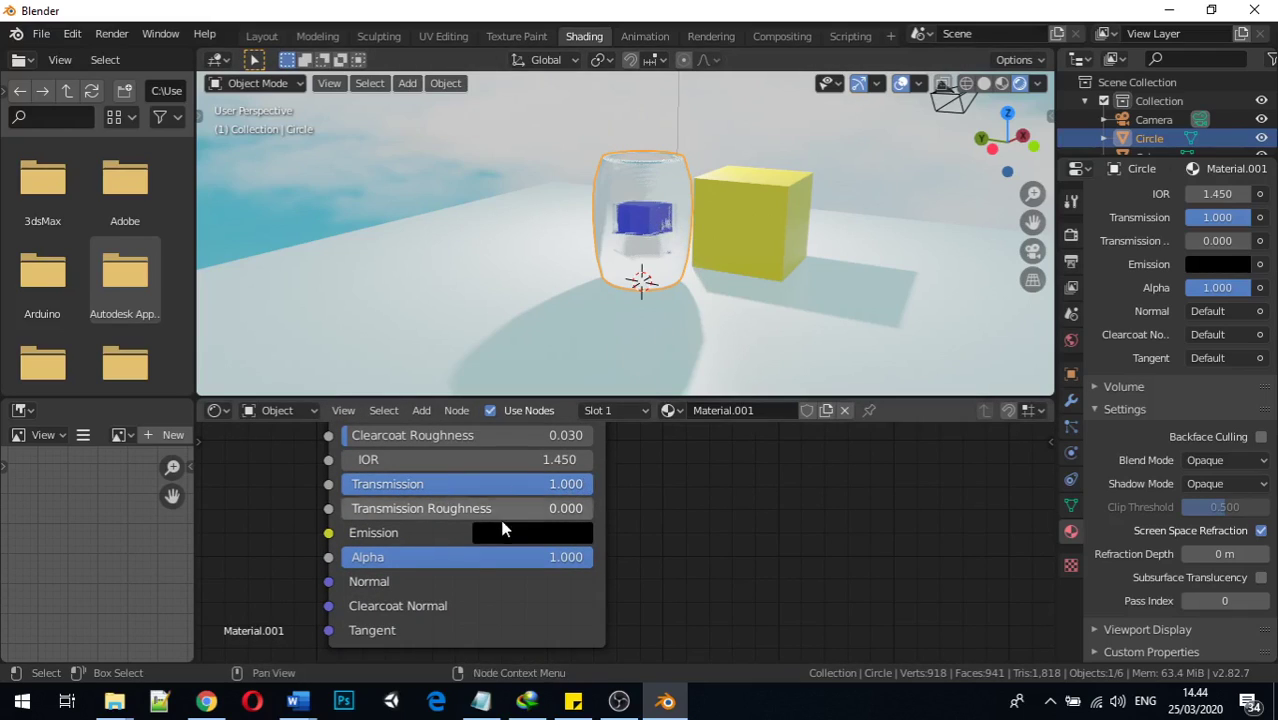
pyautogui.scroll(-2, 489, 497)
pyautogui.scroll(-2, 520, 477)
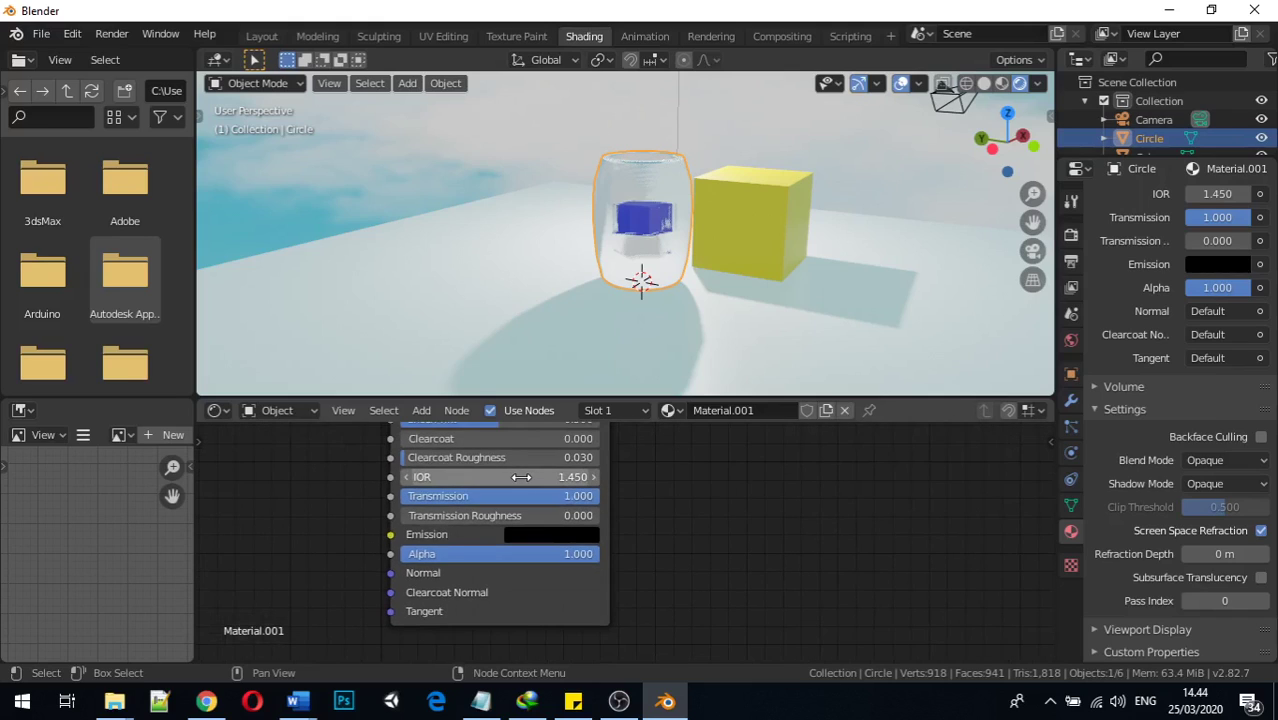
pyautogui.moveTo(522, 463); pyautogui.dragTo(544, 641, button='middle')
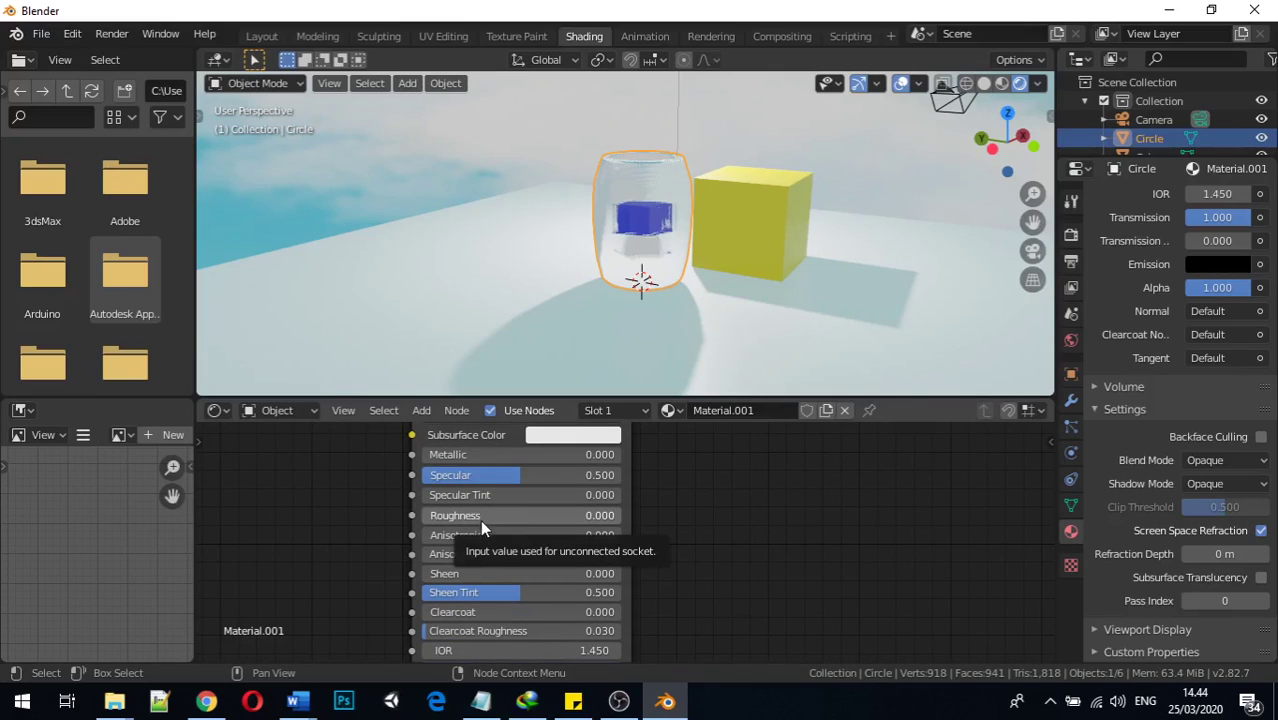
# Step: Test the glass material's Roughness at 0.477 and 0.986, and return it to 0
pyautogui.moveTo(520, 515); pyautogui.dragTo(602, 515)
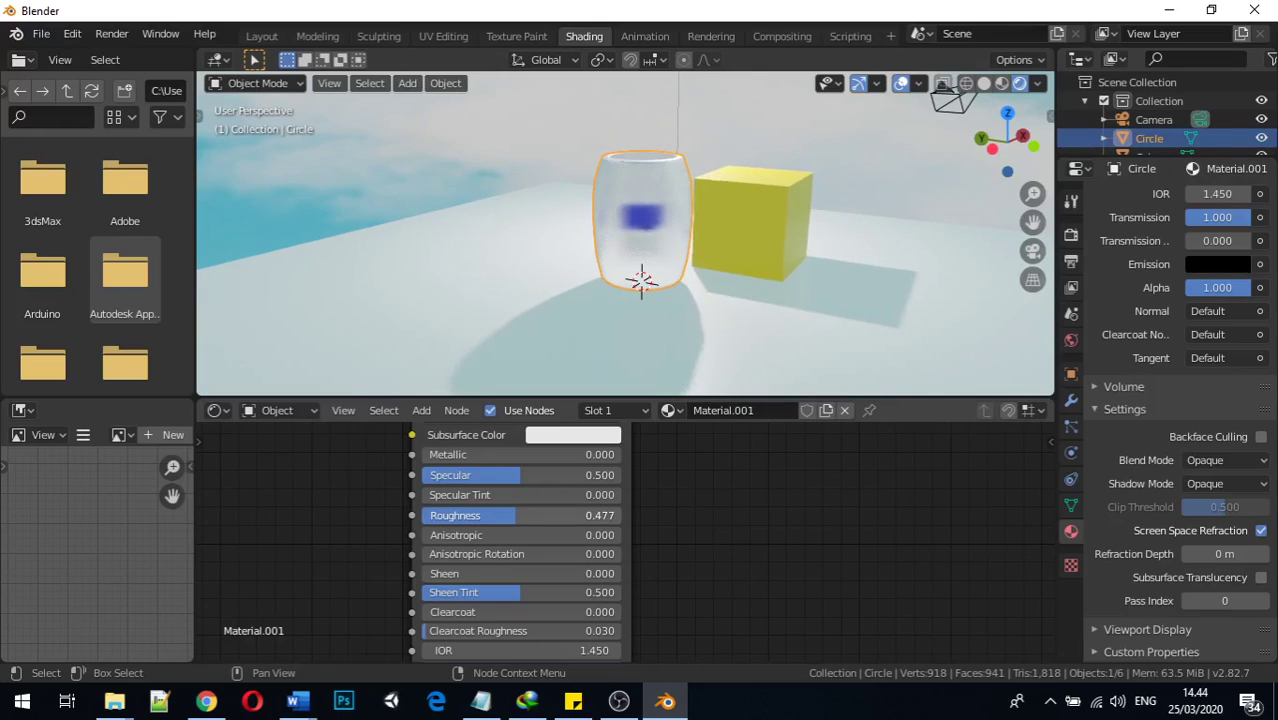
pyautogui.moveTo(602, 515); pyautogui.dragTo(708, 515)
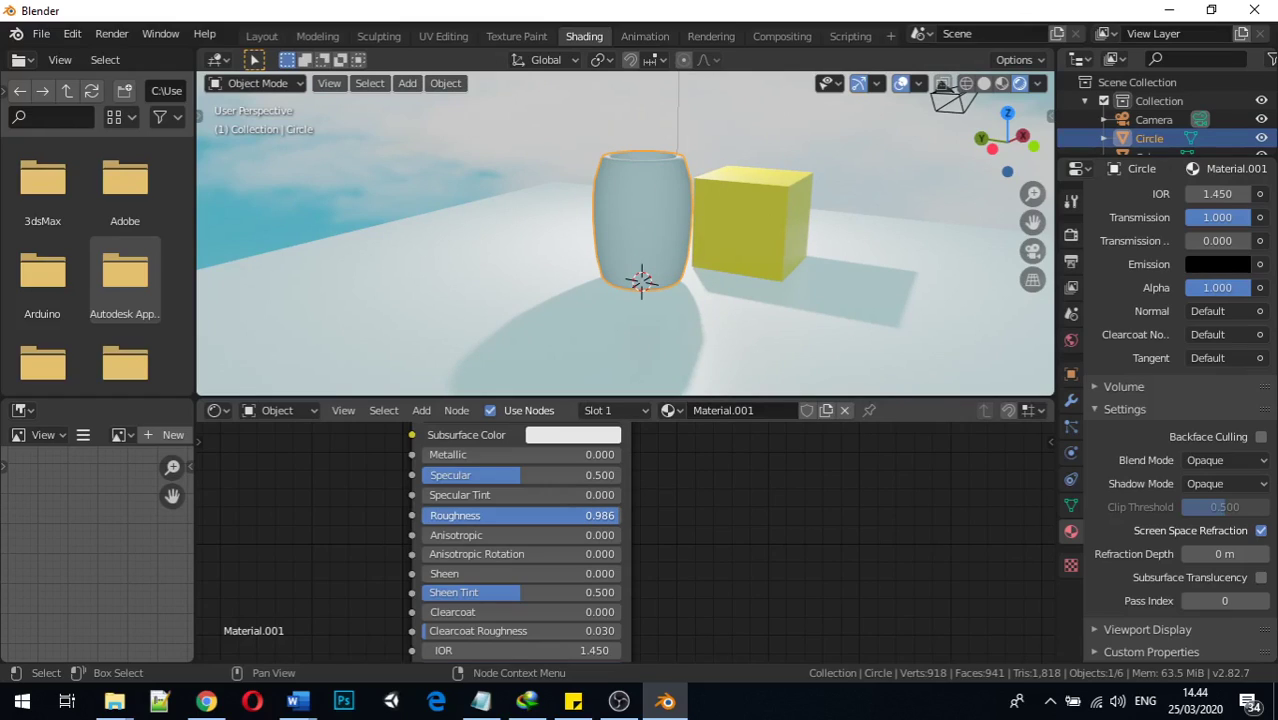
pyautogui.moveTo(710, 515); pyautogui.dragTo(483, 515)
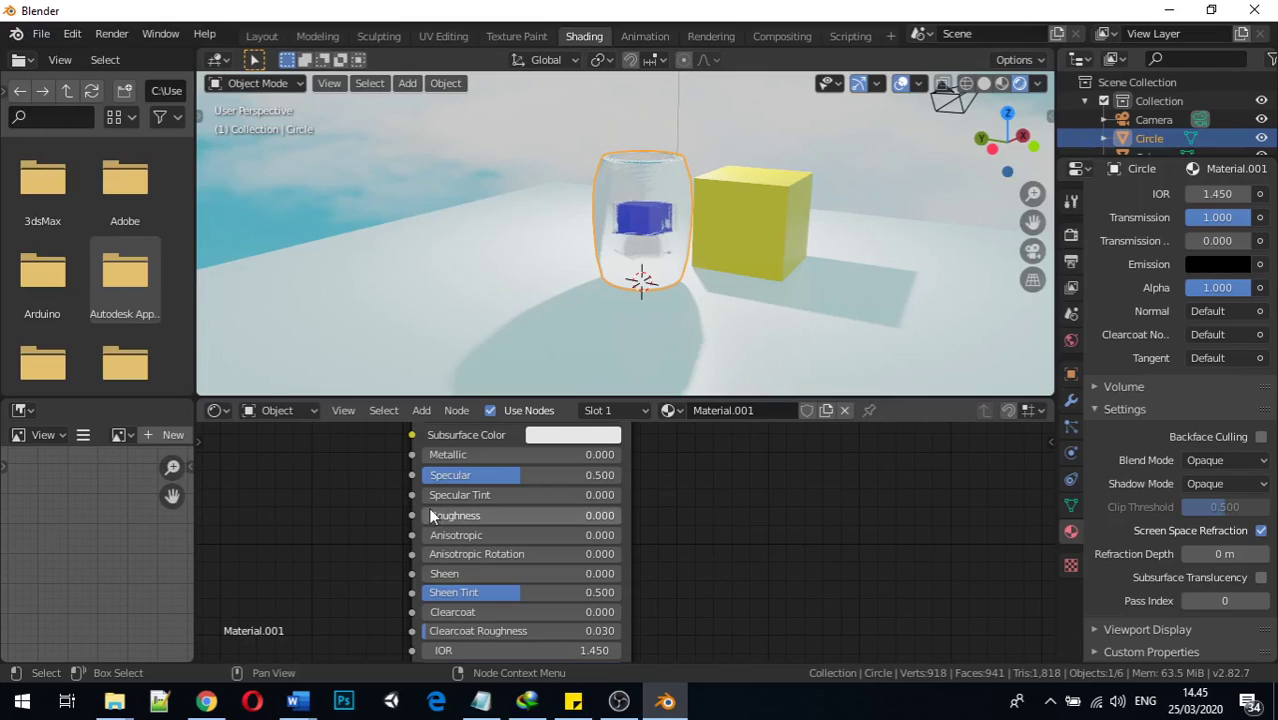
pyautogui.moveTo(483, 515); pyautogui.dragTo(489, 515)
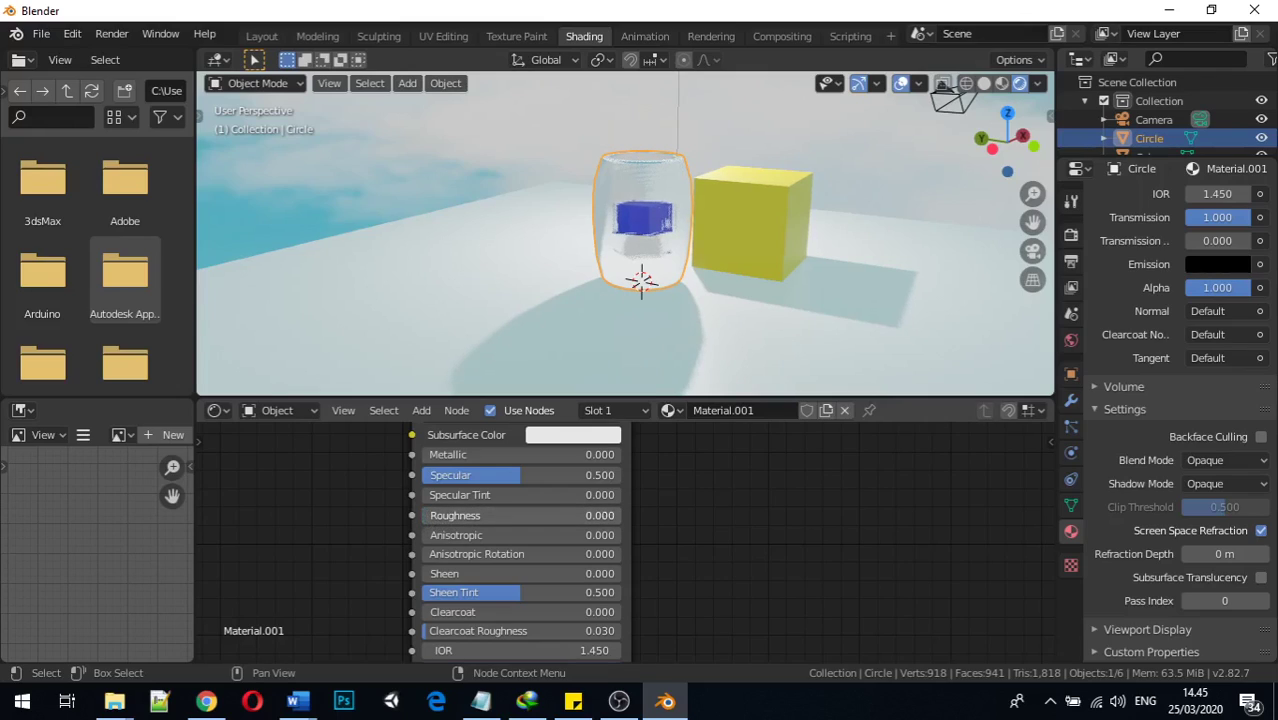
pyautogui.moveTo(489, 515)
pyautogui.mouseDown()
pyautogui.moveTo(561, 515)
pyautogui.moveTo(499, 515)
pyautogui.mouseUp()
pyautogui.moveTo(370, 312); pyautogui.dragTo(502, 322, button='middle')
pyautogui.moveTo(450, 515); pyautogui.dragTo(423, 515)
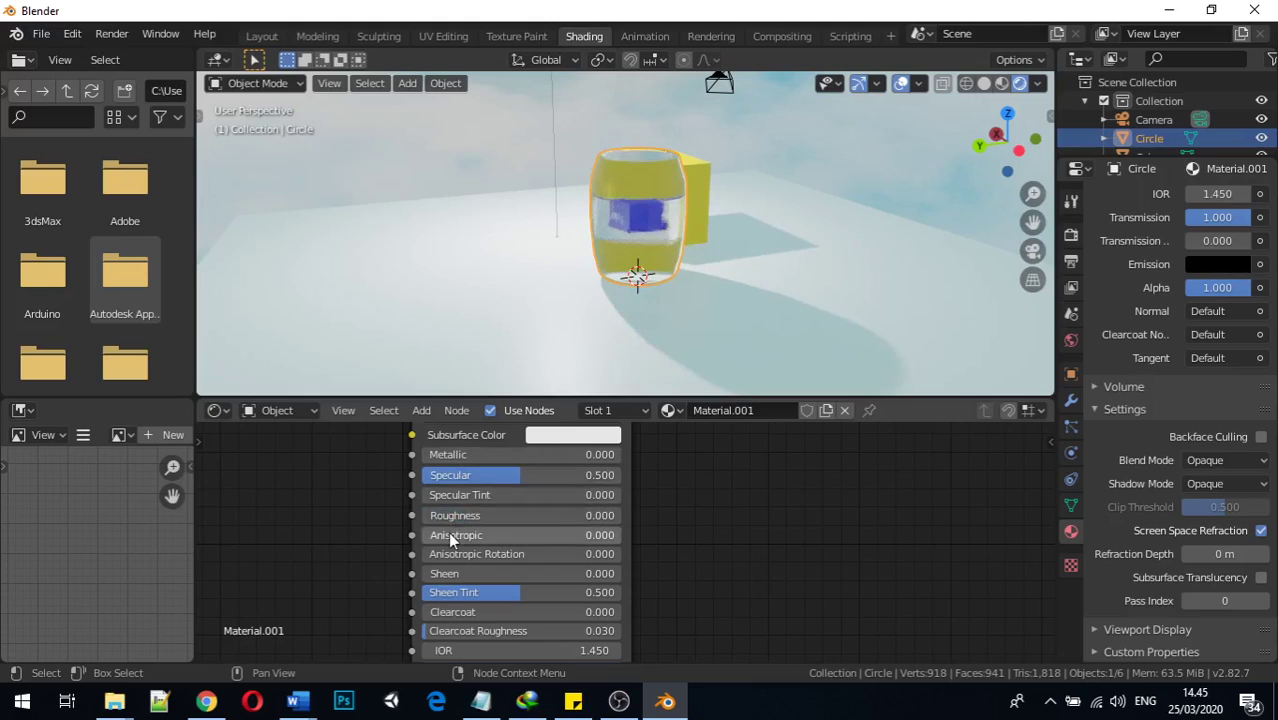
# Step: Raise the Metallic value of the glass material's Principled BSDF to 1
pyautogui.scroll(-2, 450, 515)
pyautogui.keyDown('shift'); pyautogui.scroll(-2, 495, 593); pyautogui.keyUp('shift')
pyautogui.scroll(1, 480, 595)
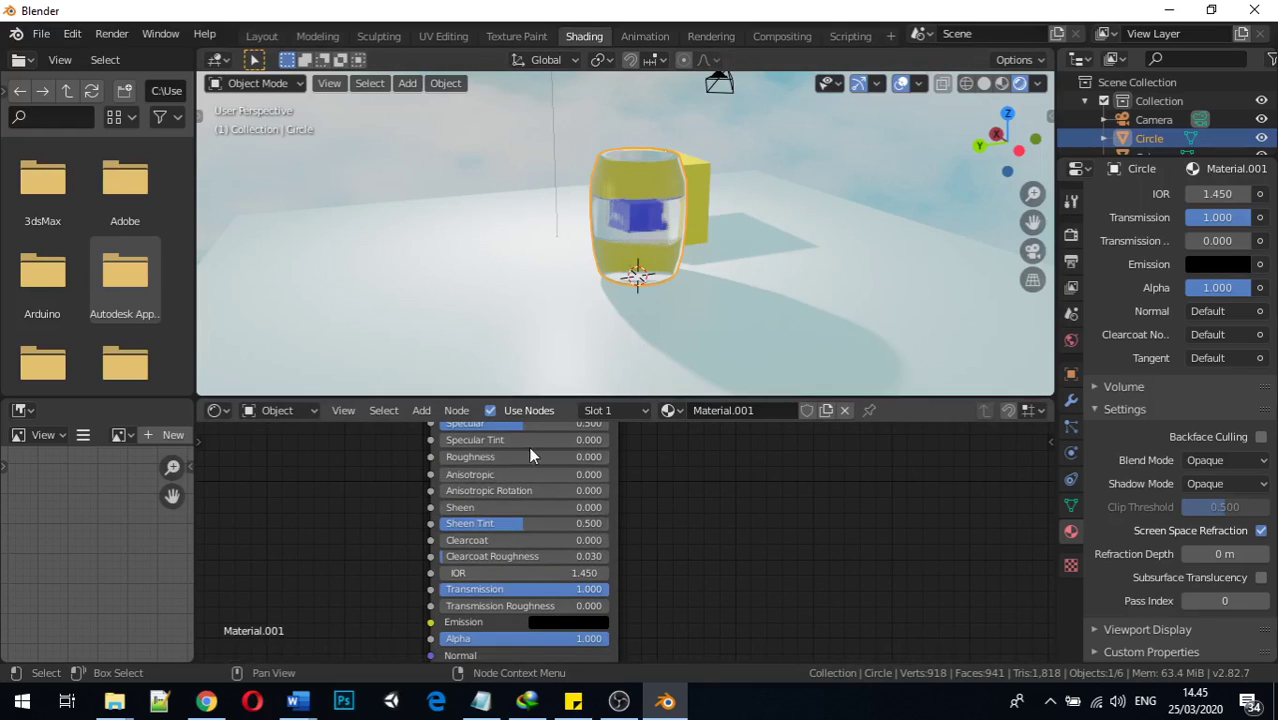
pyautogui.scroll(-2, 507, 459)
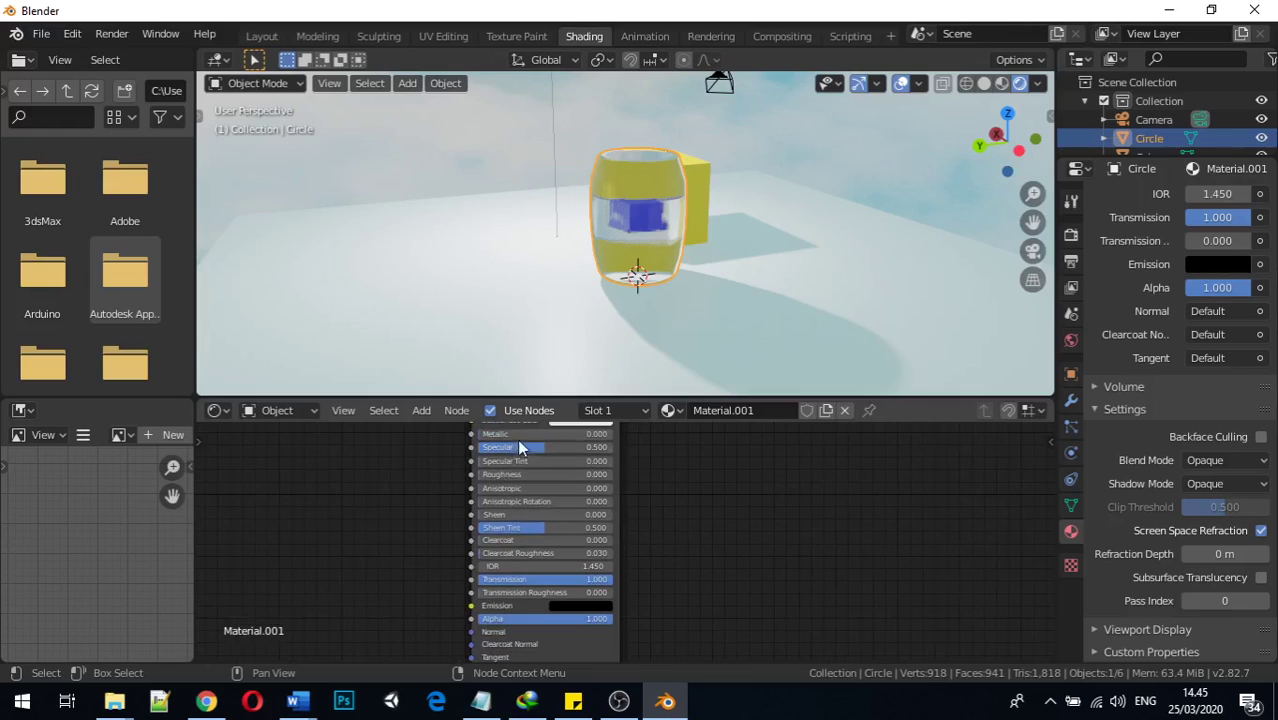
pyautogui.moveTo(512, 497); pyautogui.dragTo(485, 552, button='middle')
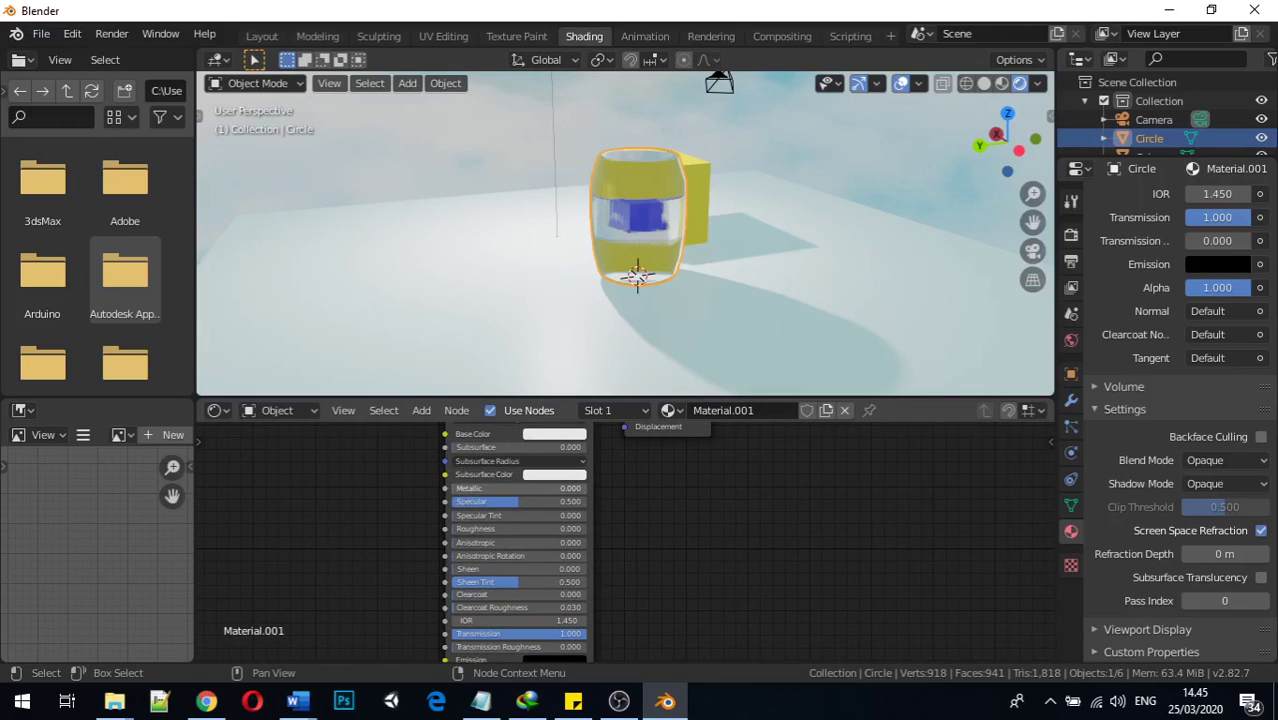
pyautogui.click(510, 488)
pyautogui.press('Return')
pyautogui.moveTo(460, 488); pyautogui.dragTo(585, 488)
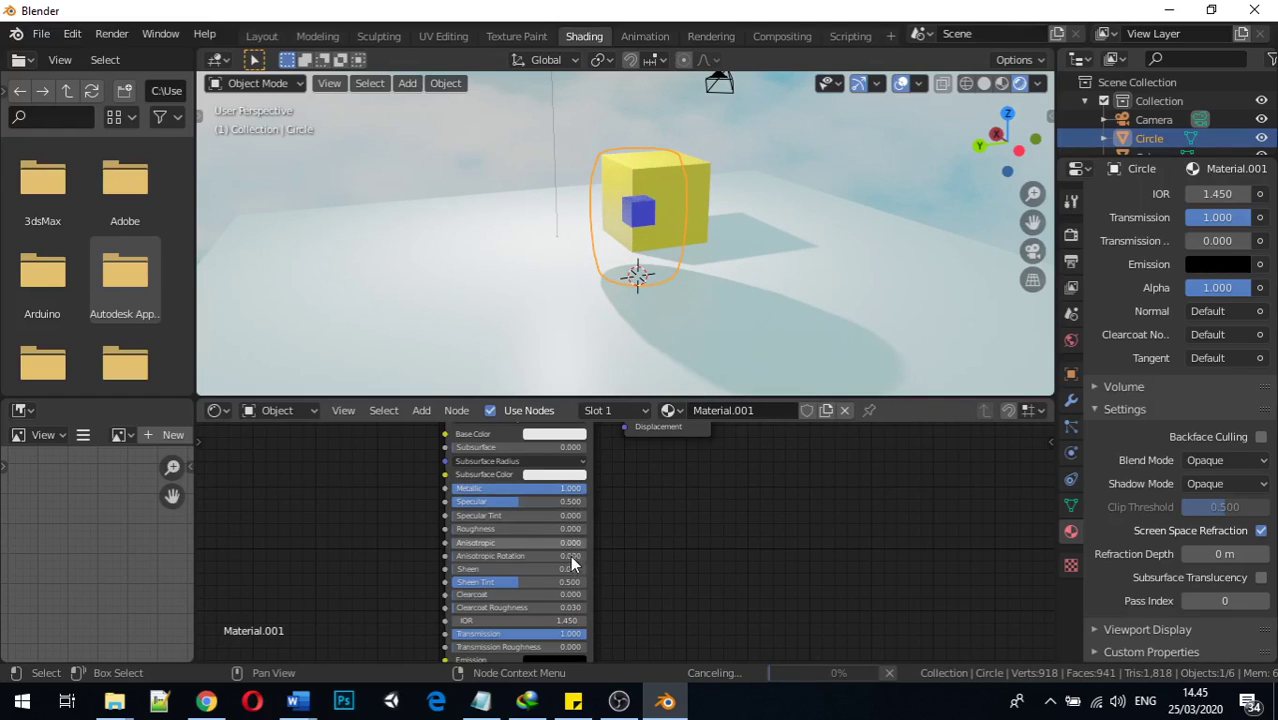
# Step: Lower the glass material's Transmission to 0 and its Metallic value to 0.423
pyautogui.moveTo(572, 584); pyautogui.dragTo(582, 560, button='middle')
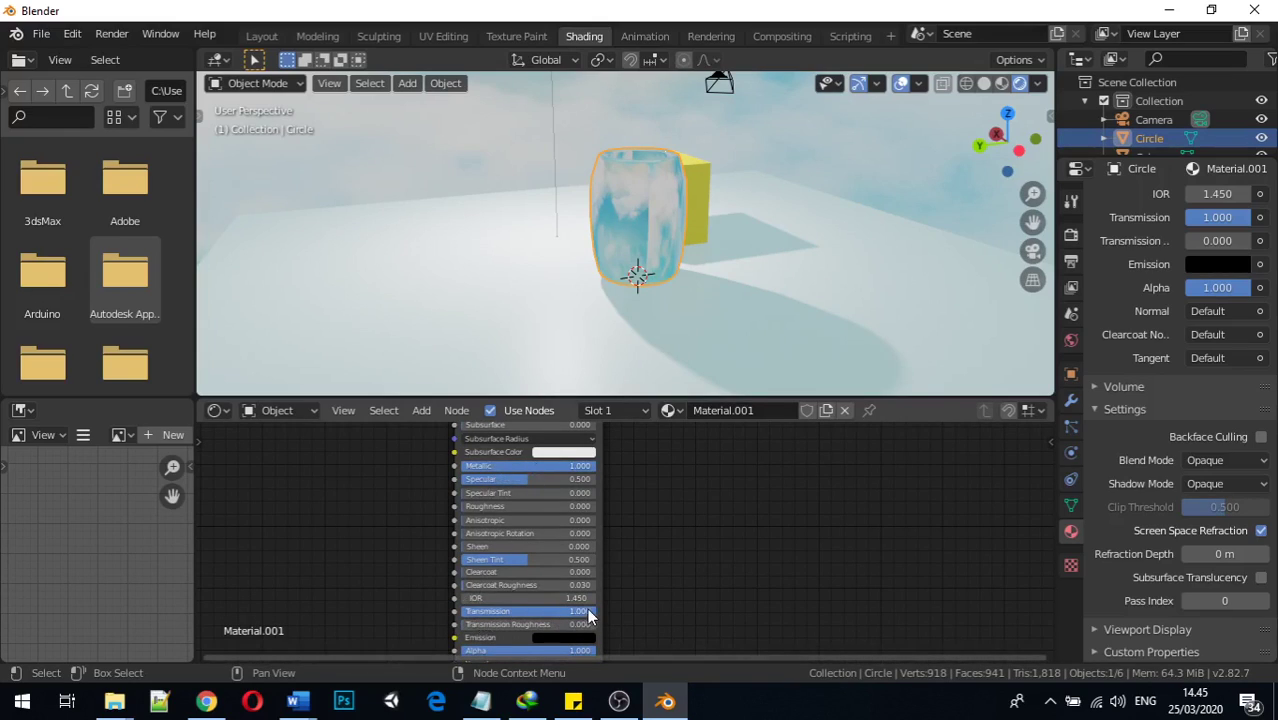
pyautogui.moveTo(595, 611)
pyautogui.mouseDown()
pyautogui.moveTo(465, 611)
pyautogui.moveTo(589, 611)
pyautogui.mouseUp()
pyautogui.moveTo(590, 612); pyautogui.dragTo(460, 611)
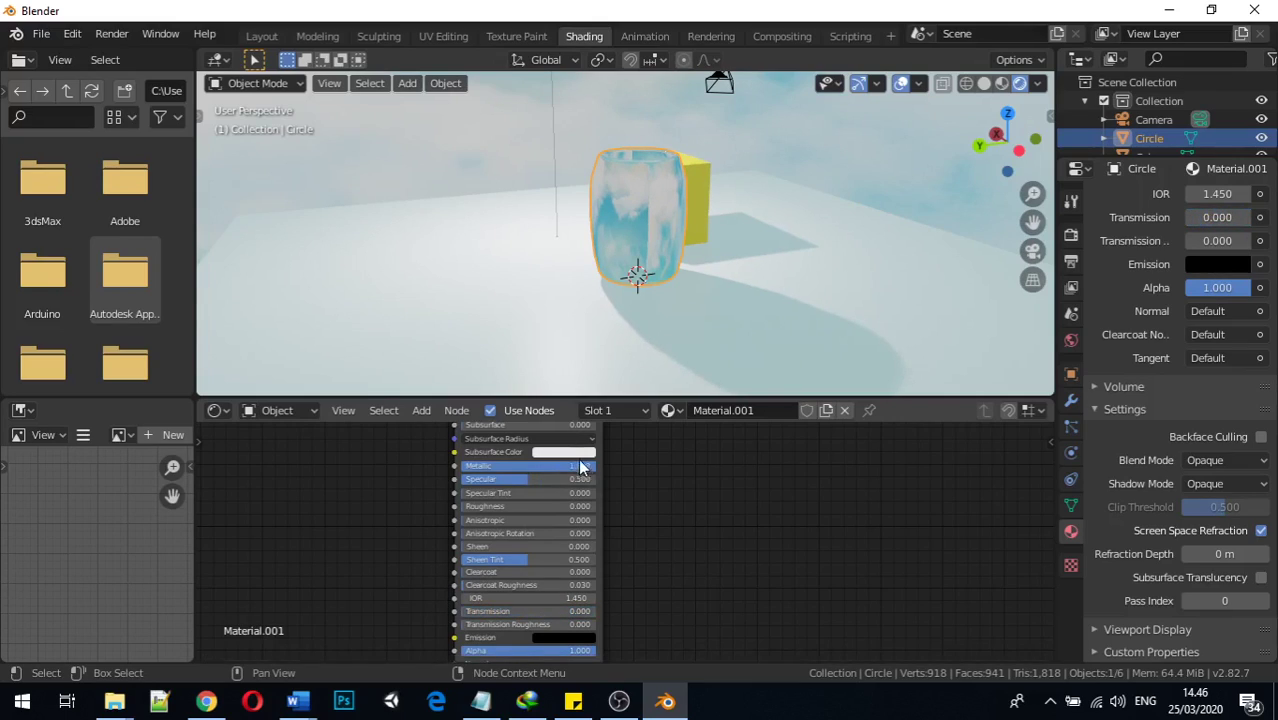
pyautogui.moveTo(590, 466); pyautogui.dragTo(492, 466)
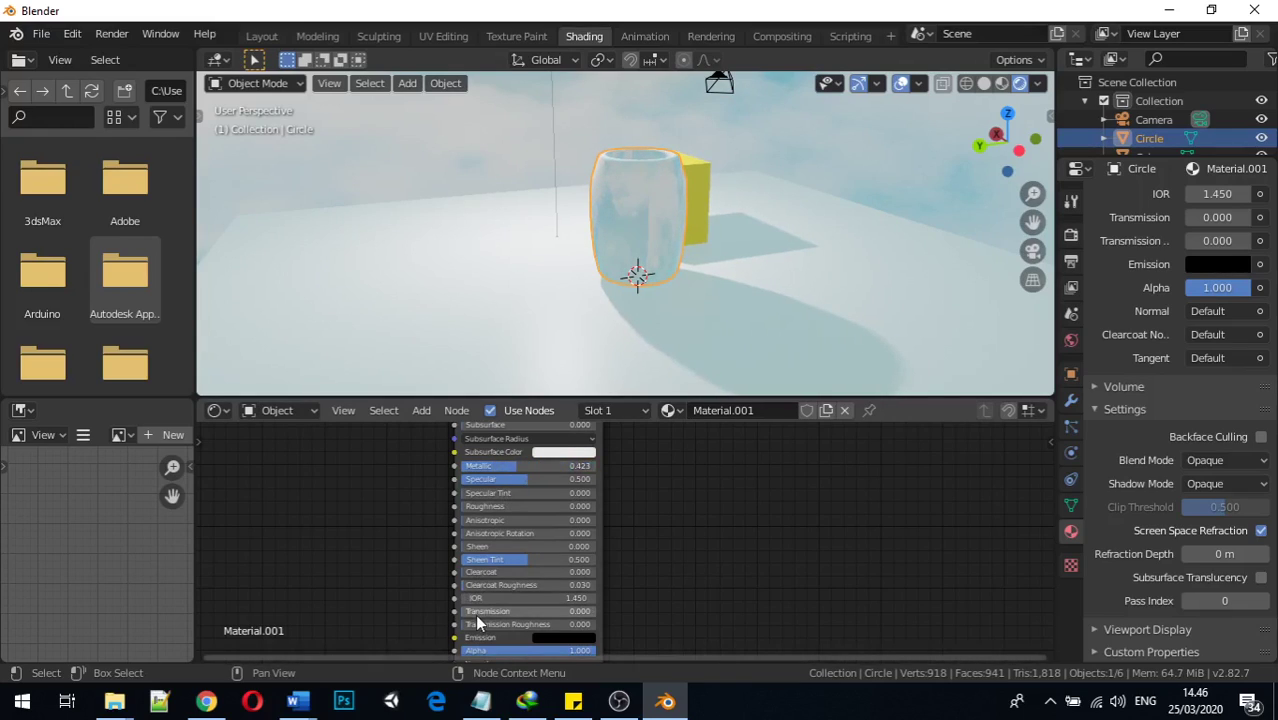
# Step: Restore the glass material's Transmission to 1, lower Metallic to 0.405, and inspect the glass from another angle
pyautogui.moveTo(466, 611); pyautogui.dragTo(594, 611)
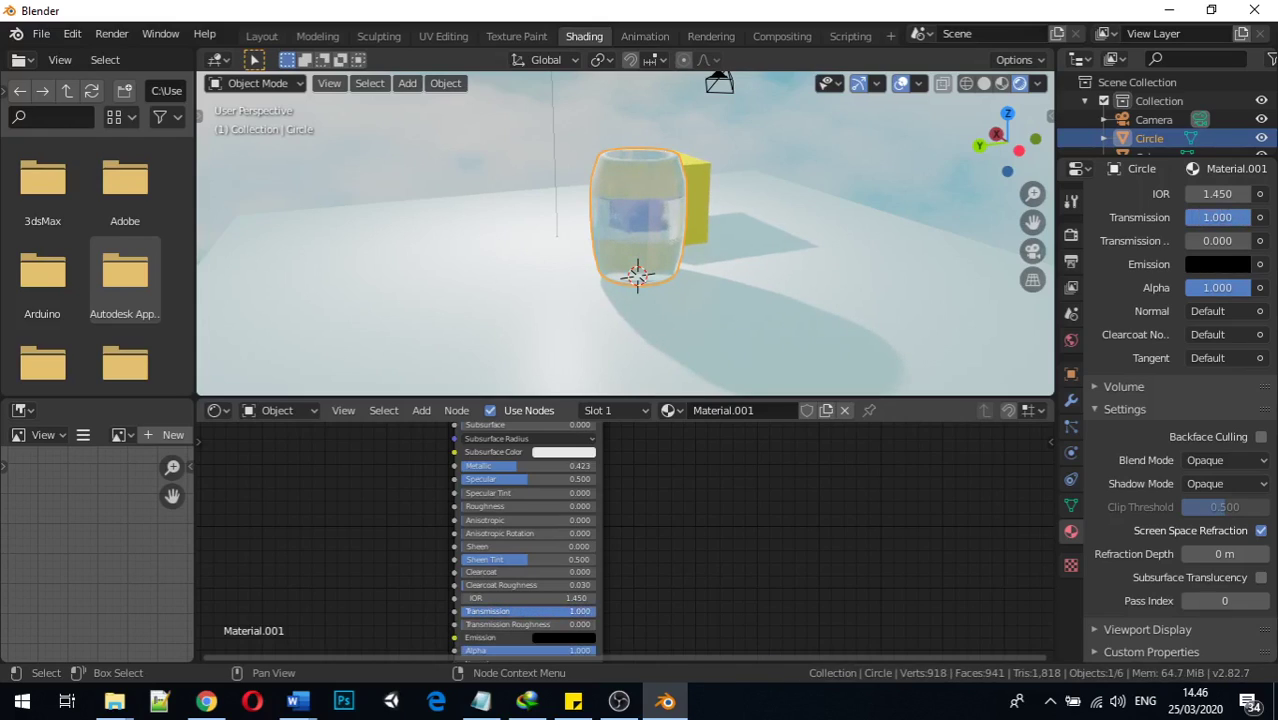
pyautogui.moveTo(518, 466)
pyautogui.mouseDown()
pyautogui.moveTo(481, 466)
pyautogui.moveTo(541, 466)
pyautogui.moveTo(505, 466)
pyautogui.mouseUp()
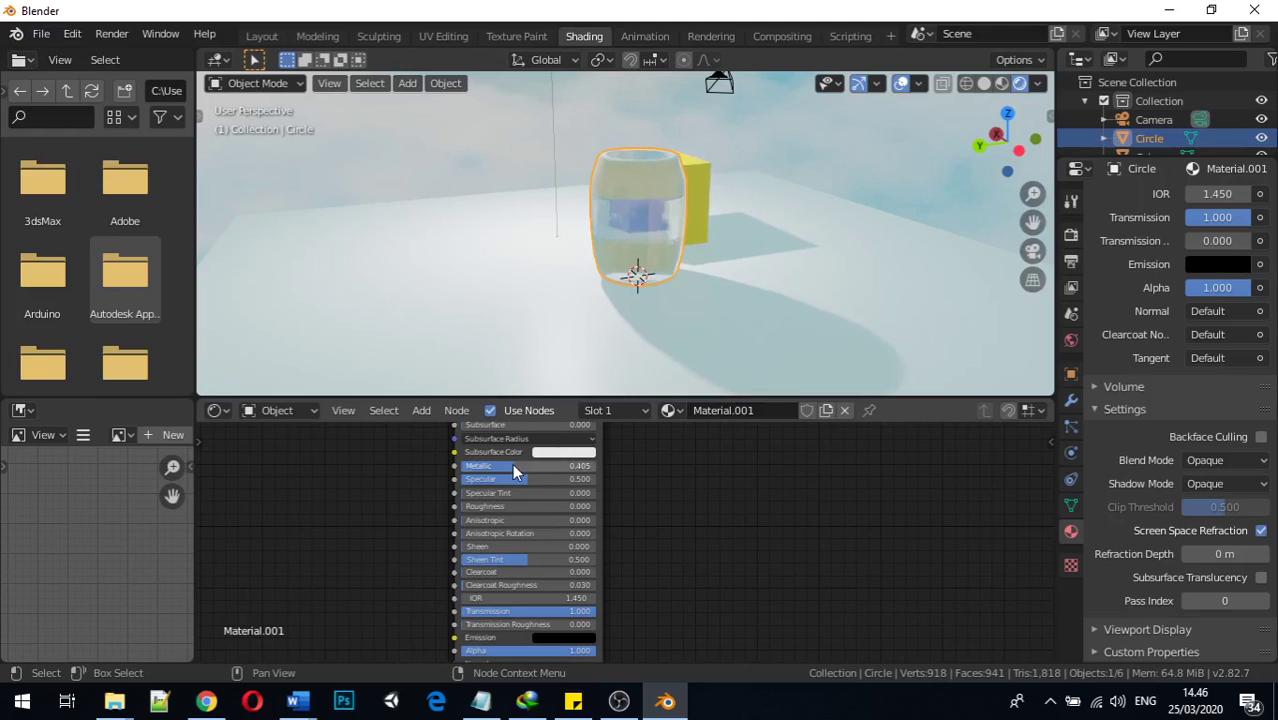
pyautogui.moveTo(611, 331); pyautogui.dragTo(576, 334, button='middle')
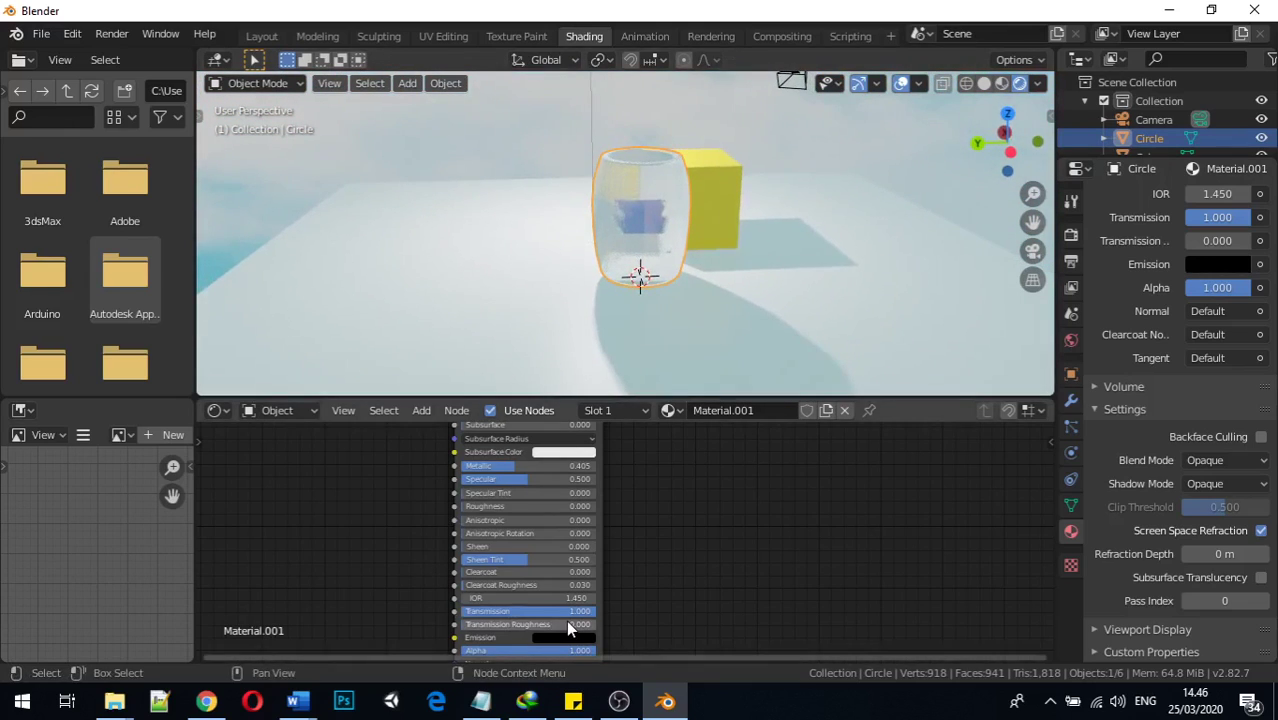
pyautogui.moveTo(578, 613)
pyautogui.mouseDown()
pyautogui.moveTo(468, 613)
pyautogui.moveTo(596, 613)
pyautogui.mouseUp()
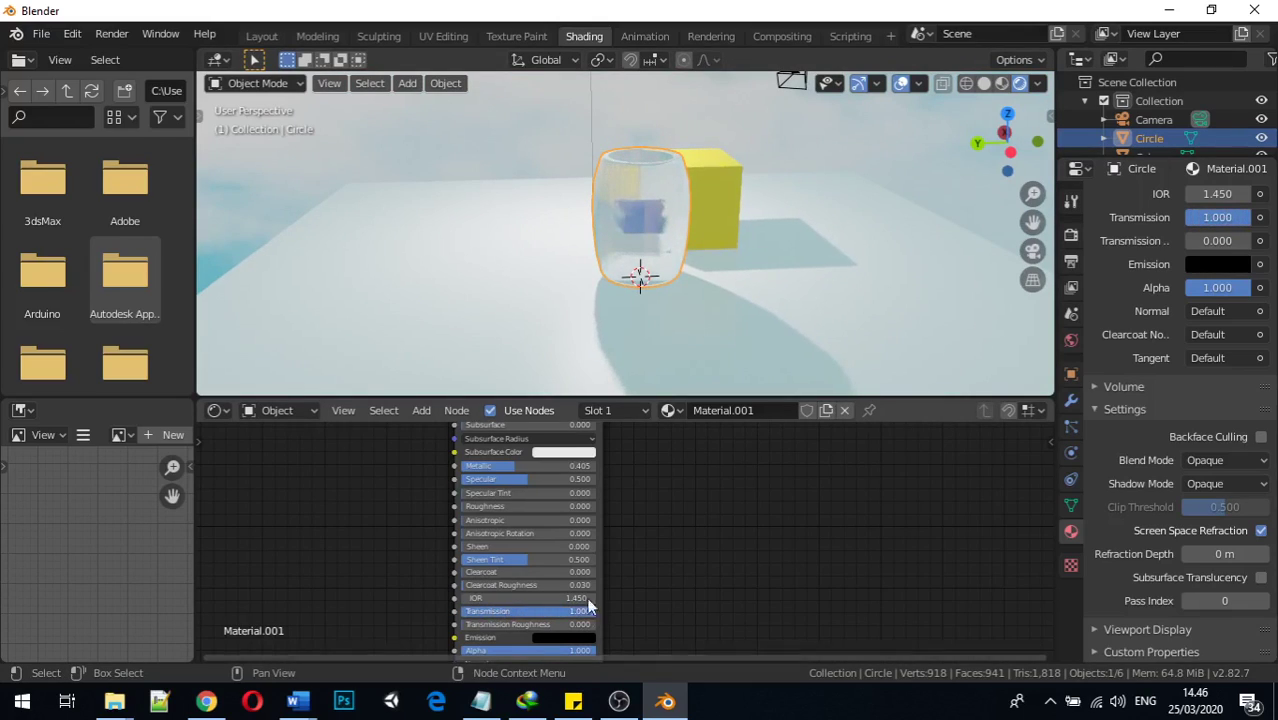
# Step: Raise the glass material's Metallic value to 1 with full Transmission and inspect the reflections from another side
pyautogui.moveTo(509, 465); pyautogui.dragTo(600, 465)
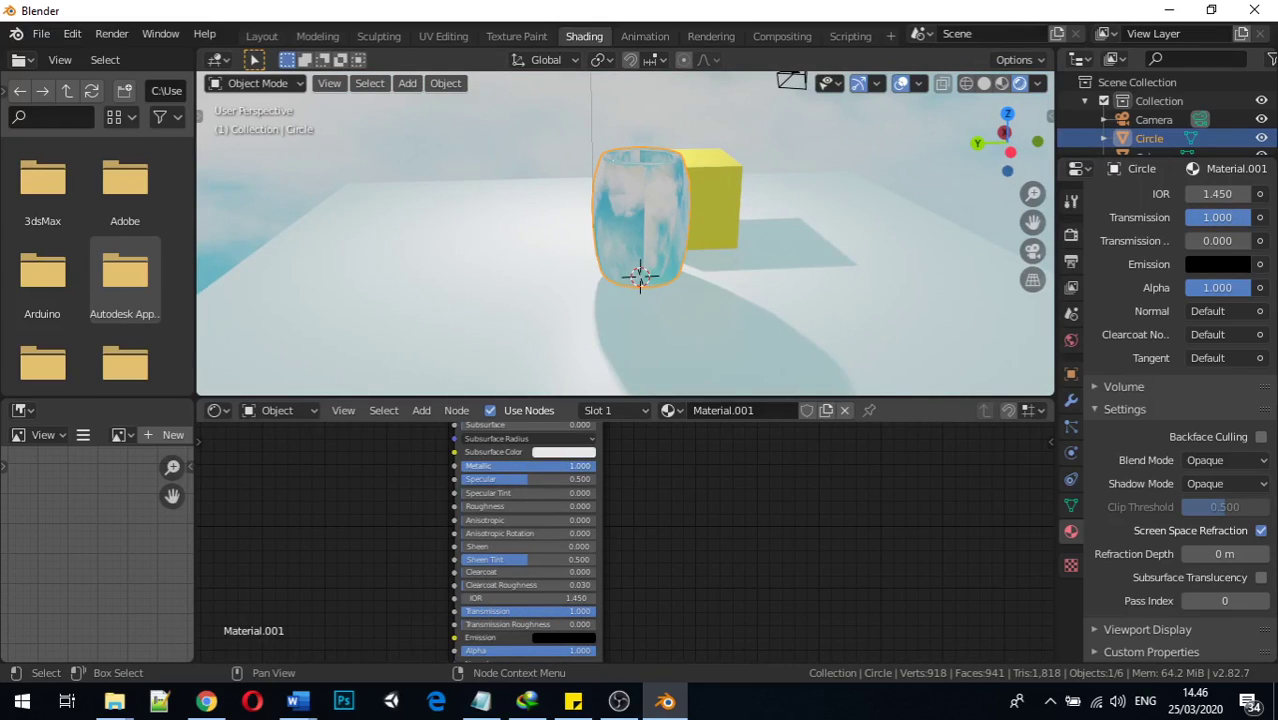
pyautogui.moveTo(588, 614)
pyautogui.mouseDown()
pyautogui.moveTo(462, 613)
pyautogui.moveTo(596, 613)
pyautogui.mouseUp()
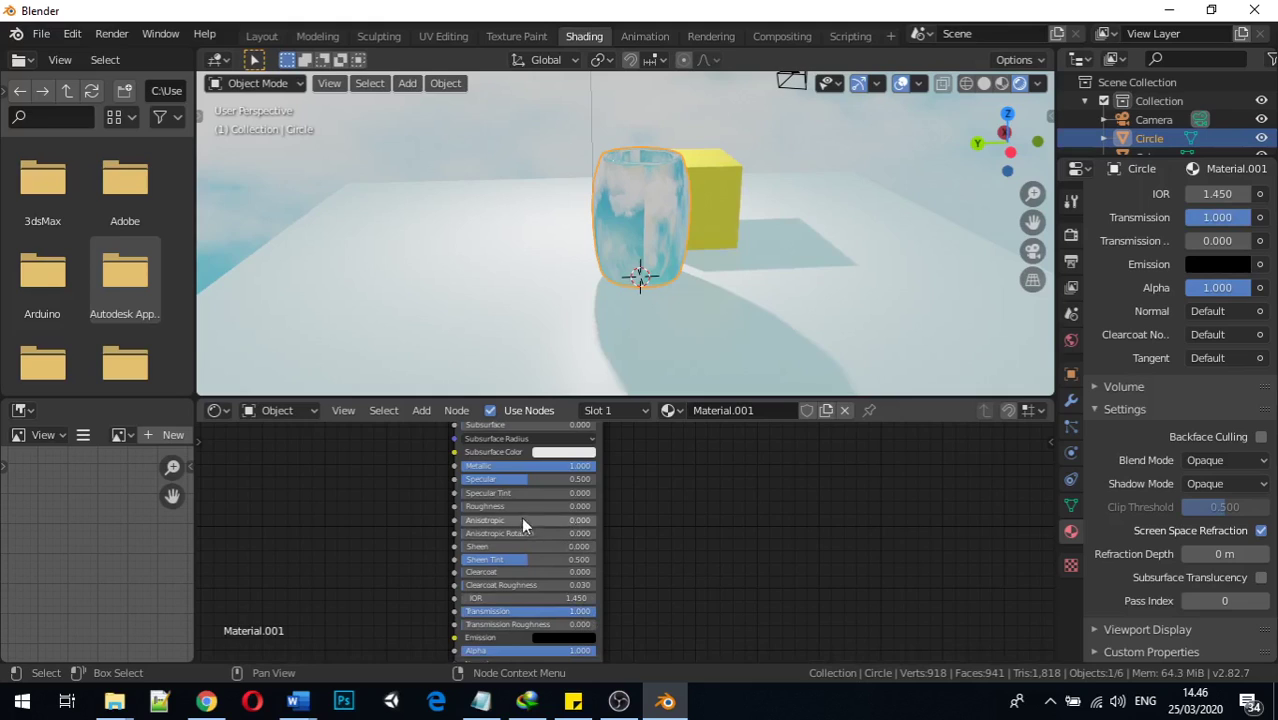
pyautogui.moveTo(662, 372); pyautogui.dragTo(901, 308, button='middle')
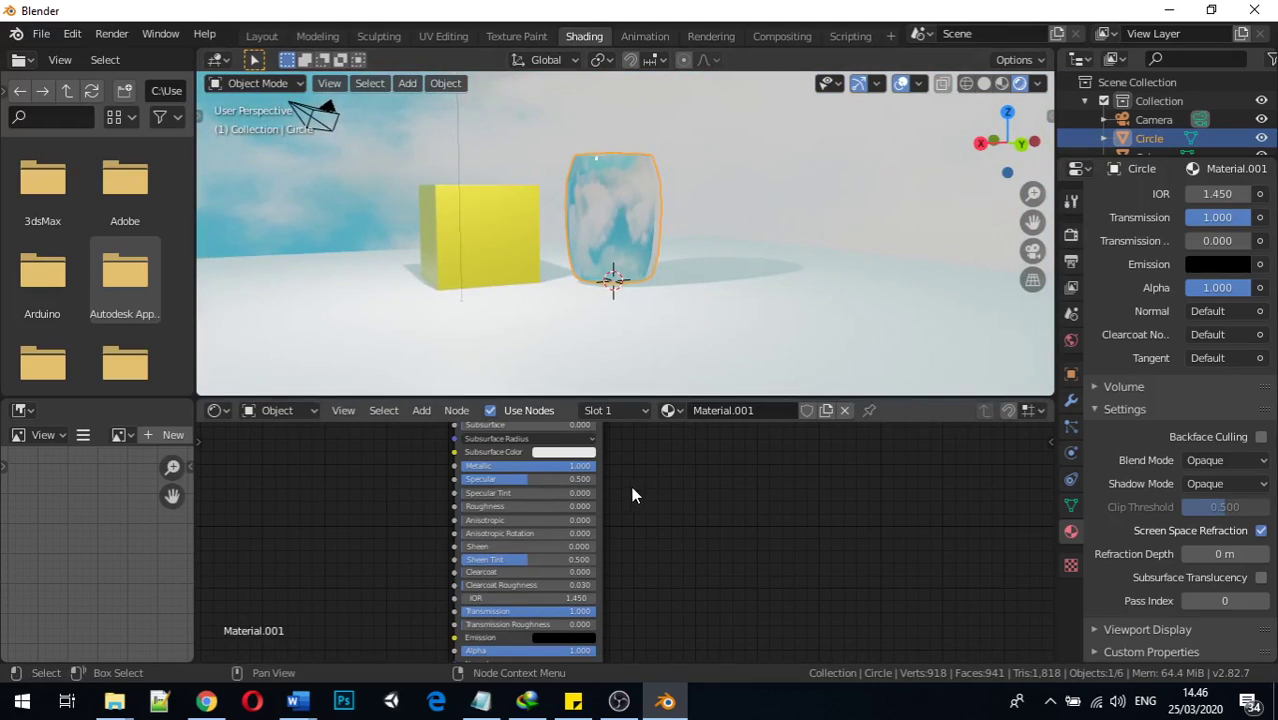
# Step: Review the glass material's Principled BSDF node and return its Metallic value to 0
pyautogui.scroll(-2, 595, 487)
pyautogui.moveTo(693, 483); pyautogui.dragTo(671, 545, button='middle')
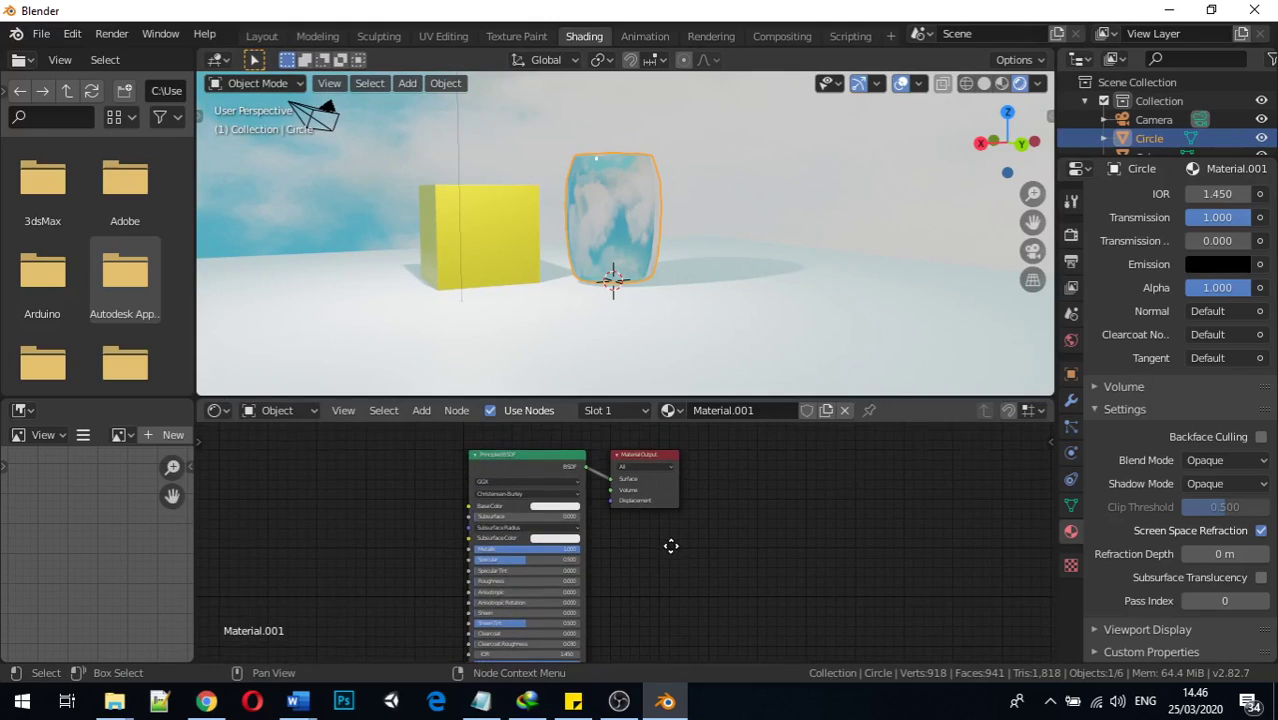
pyautogui.click(493, 453)
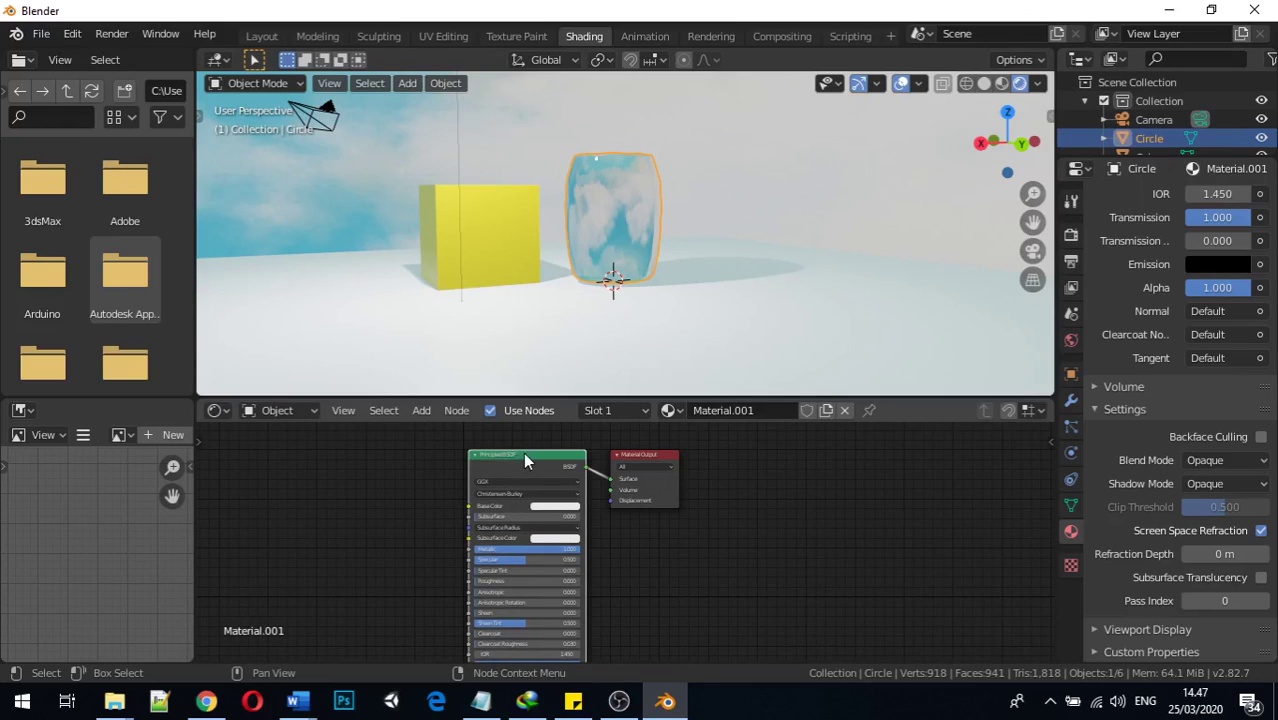
pyautogui.click(641, 550)
pyautogui.scroll(-1, 673, 543)
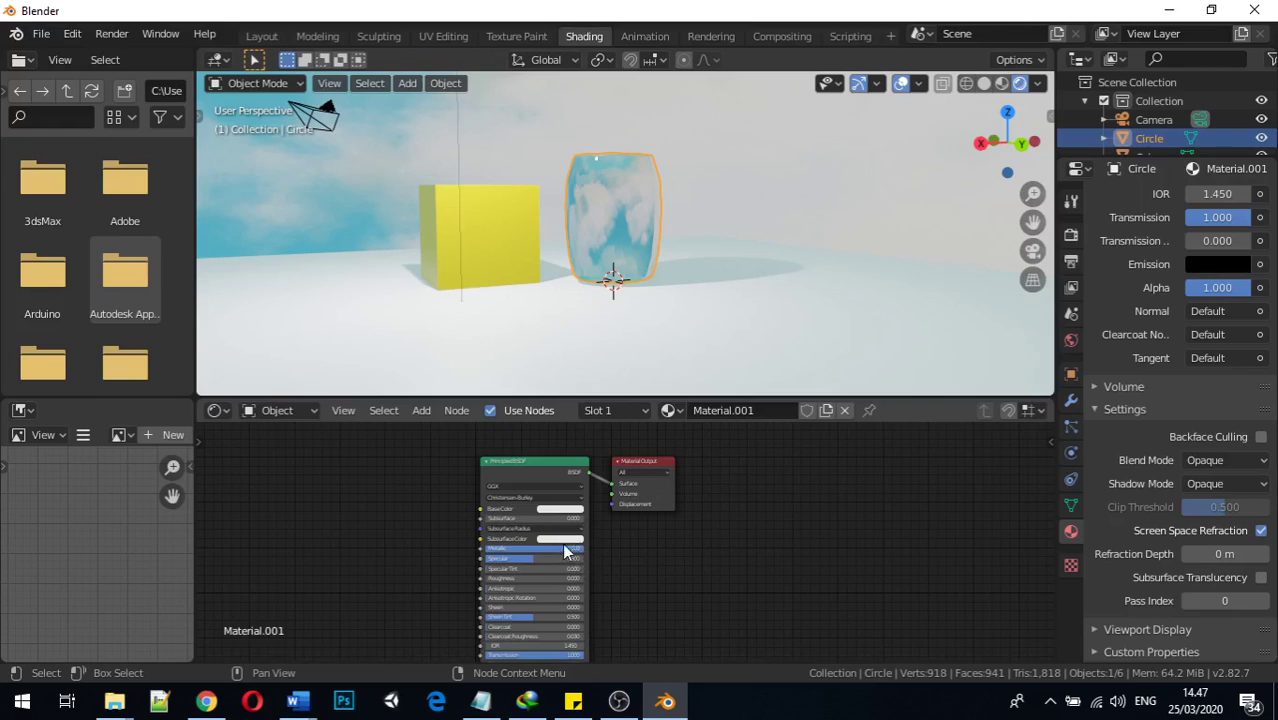
pyautogui.scroll(1, 531, 578)
pyautogui.keyDown('shift'); pyautogui.scroll(-2, 535, 576); pyautogui.keyUp('shift')
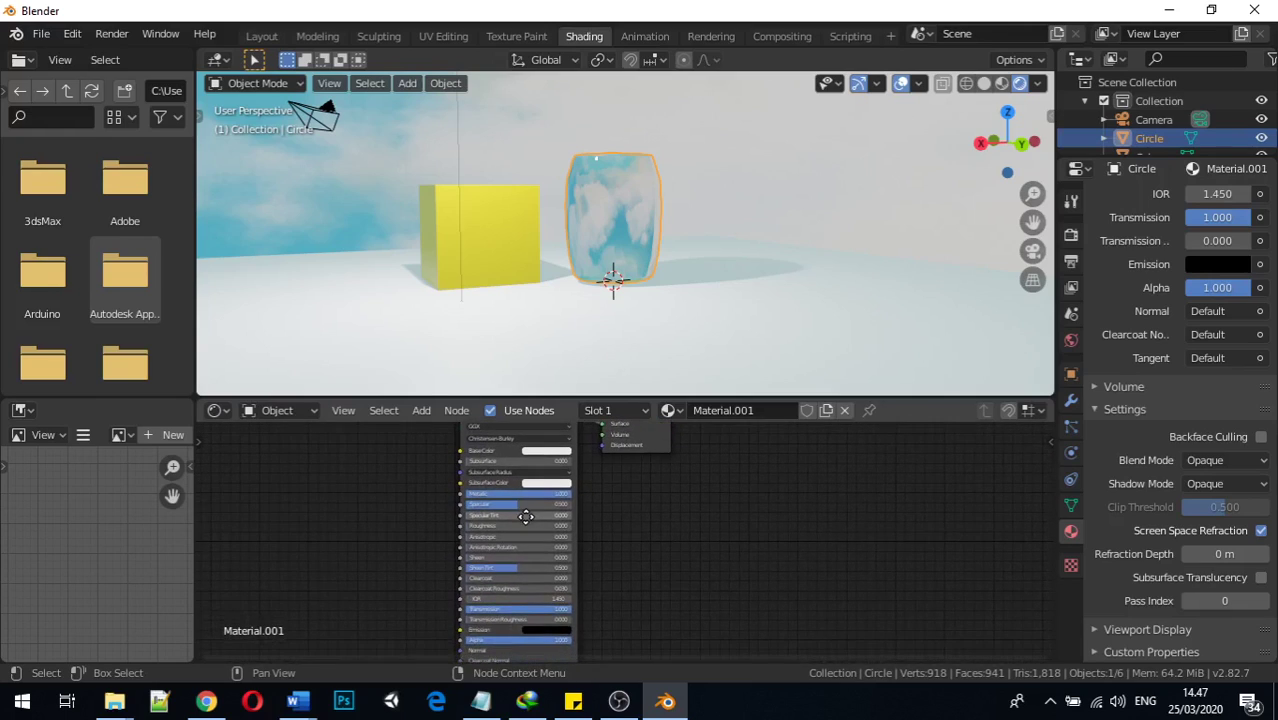
pyautogui.moveTo(535, 493); pyautogui.dragTo(470, 493)
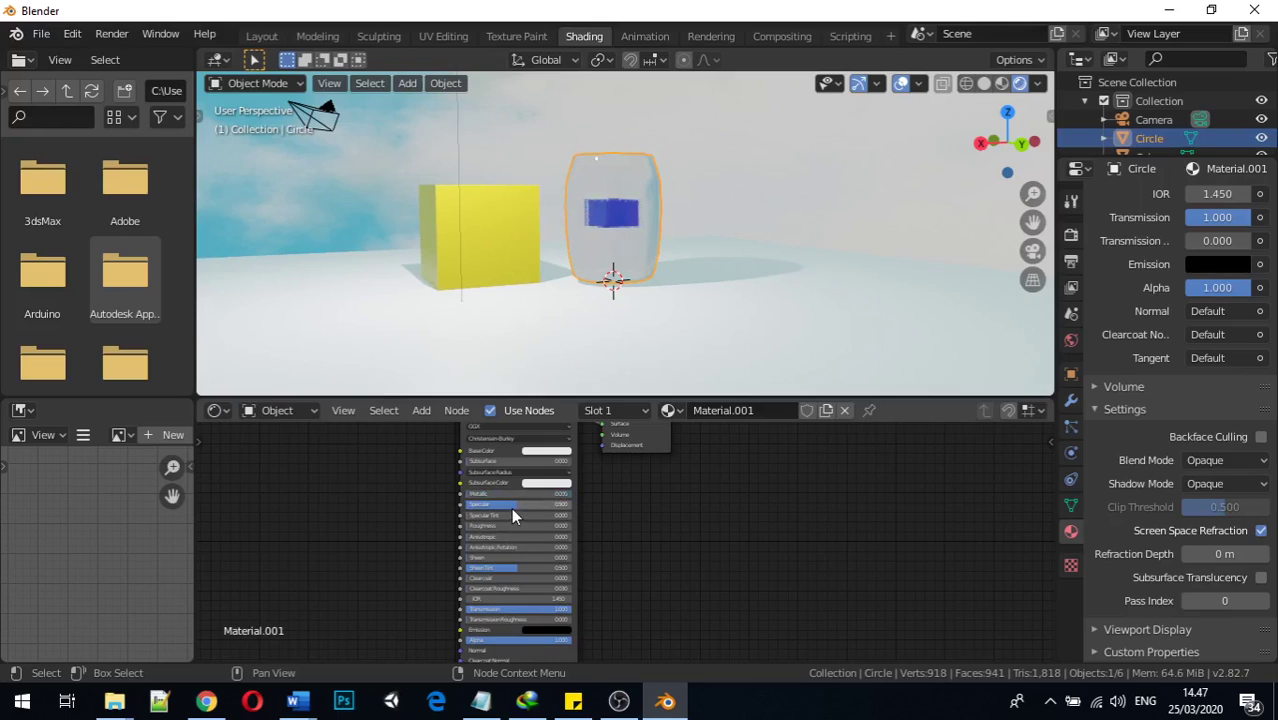
# Step: Add a Glass BSDF shader node to the glass object's material beside the Principled BSDF
pyautogui.moveTo(565, 618)
pyautogui.mouseDown()
pyautogui.moveTo(501, 618)
pyautogui.moveTo(577, 616)
pyautogui.mouseUp()
pyautogui.moveTo(642, 553); pyautogui.dragTo(573, 579, button='middle')
pyautogui.scroll(-1, 545, 530)
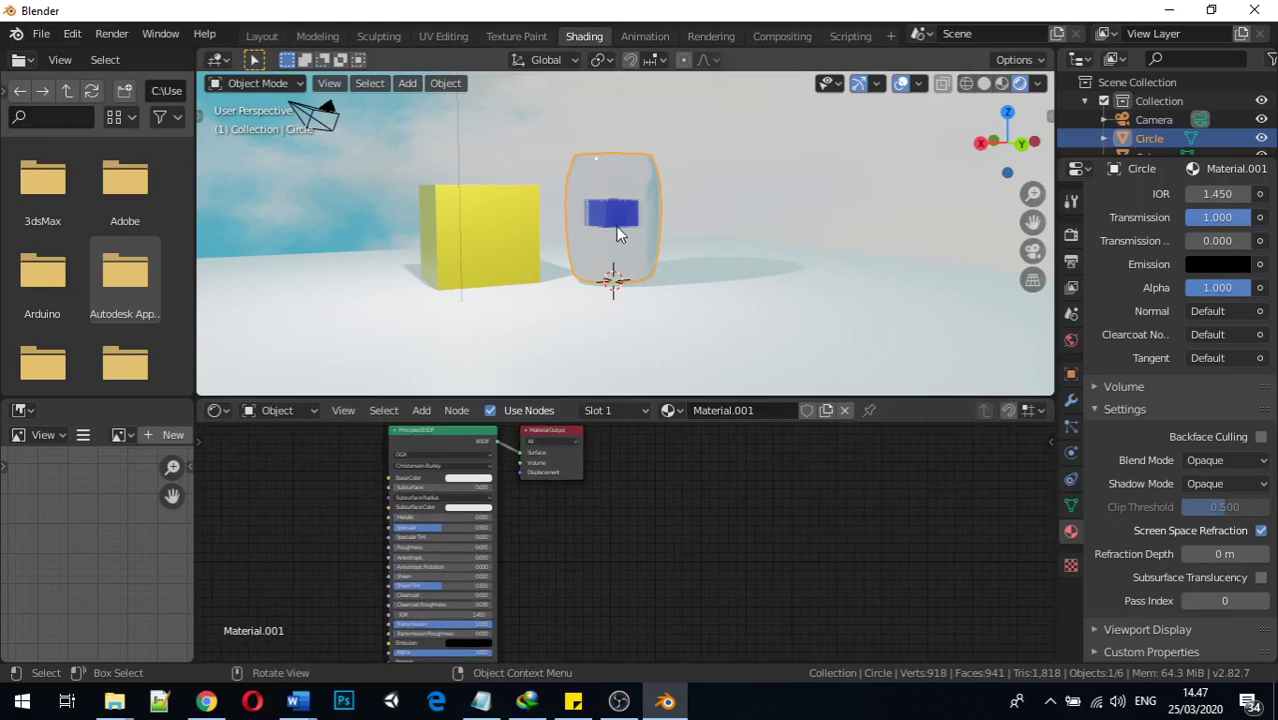
pyautogui.moveTo(618, 229); pyautogui.dragTo(570, 248, button='middle')
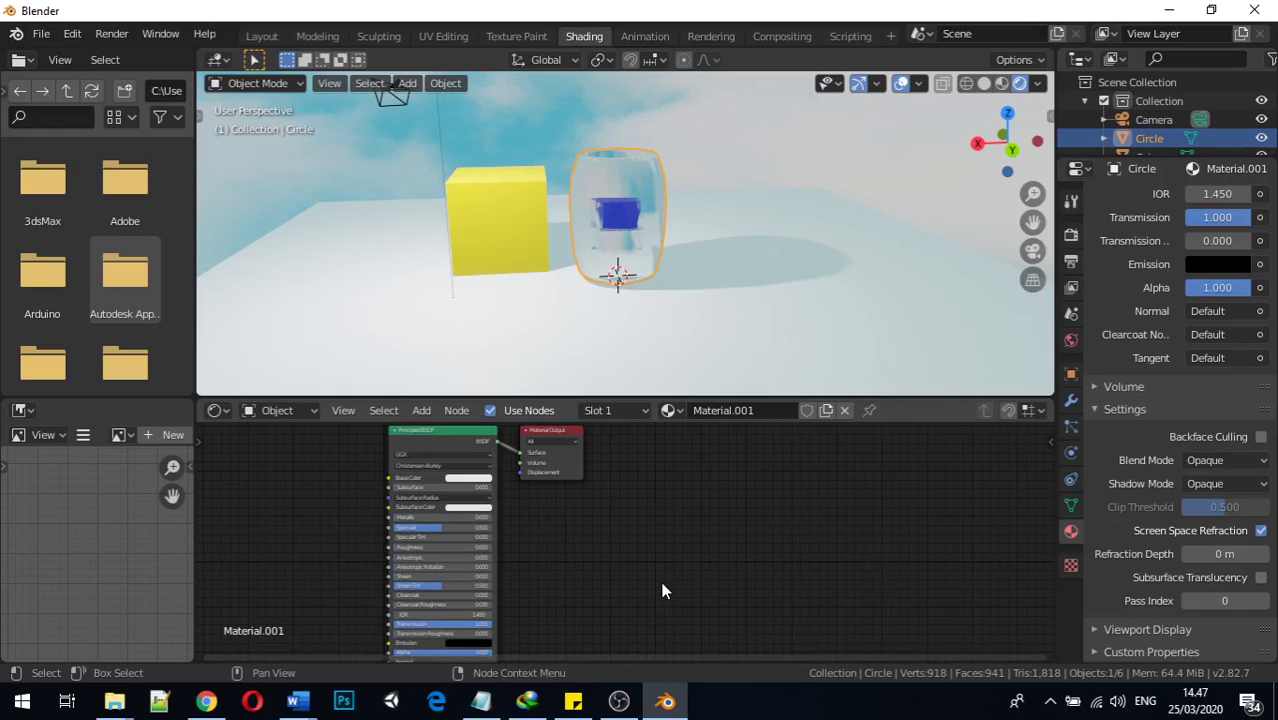
pyautogui.hotkey('shift', 'a')
pyautogui.moveTo(621, 585)
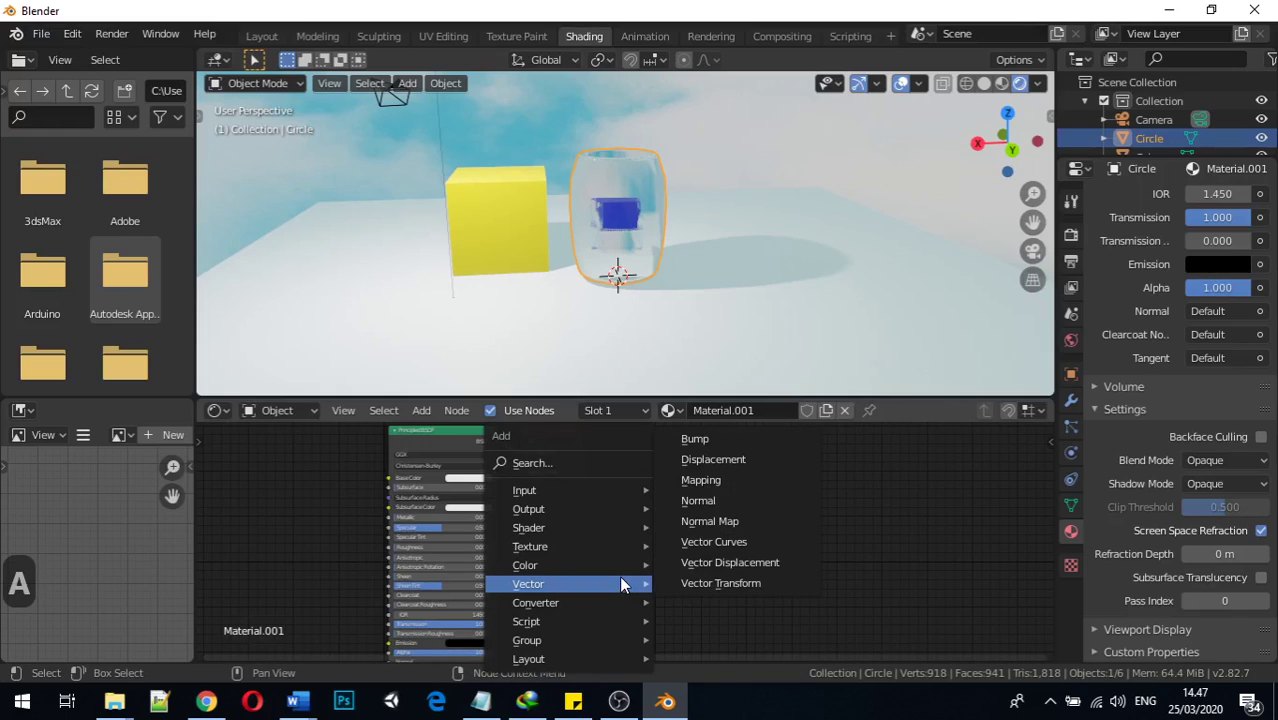
pyautogui.moveTo(603, 523)
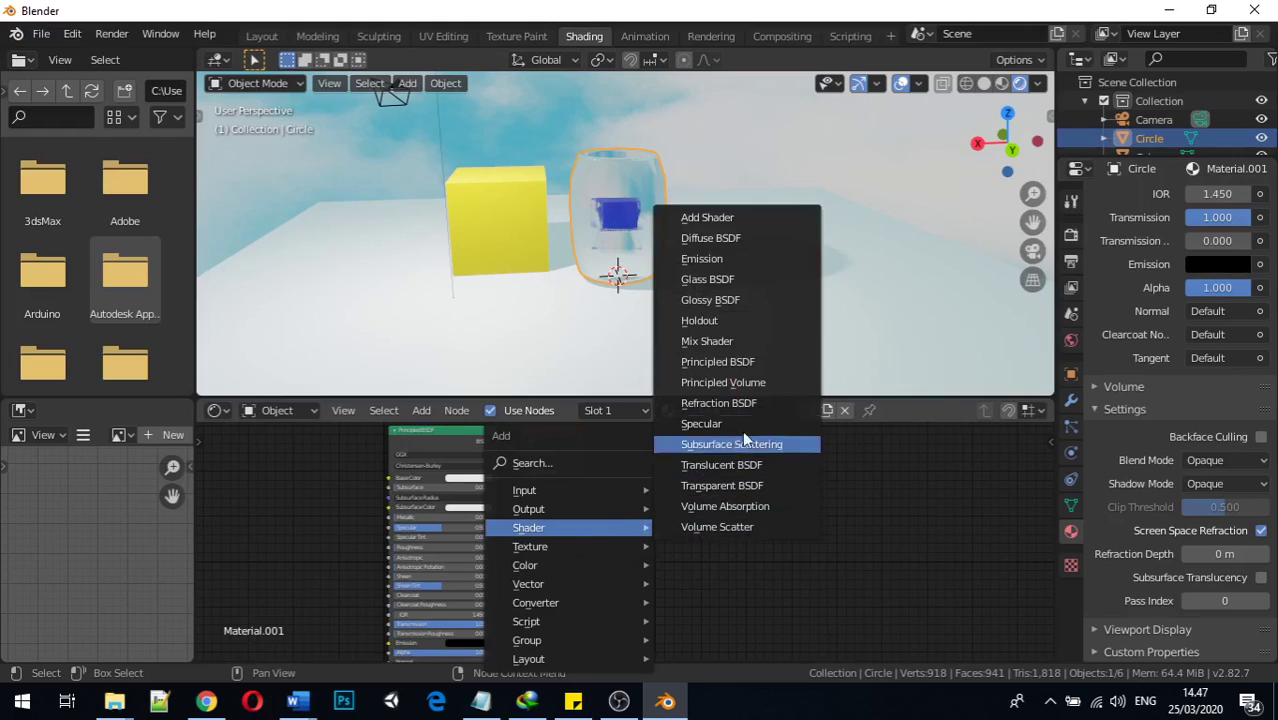
pyautogui.click(758, 281)
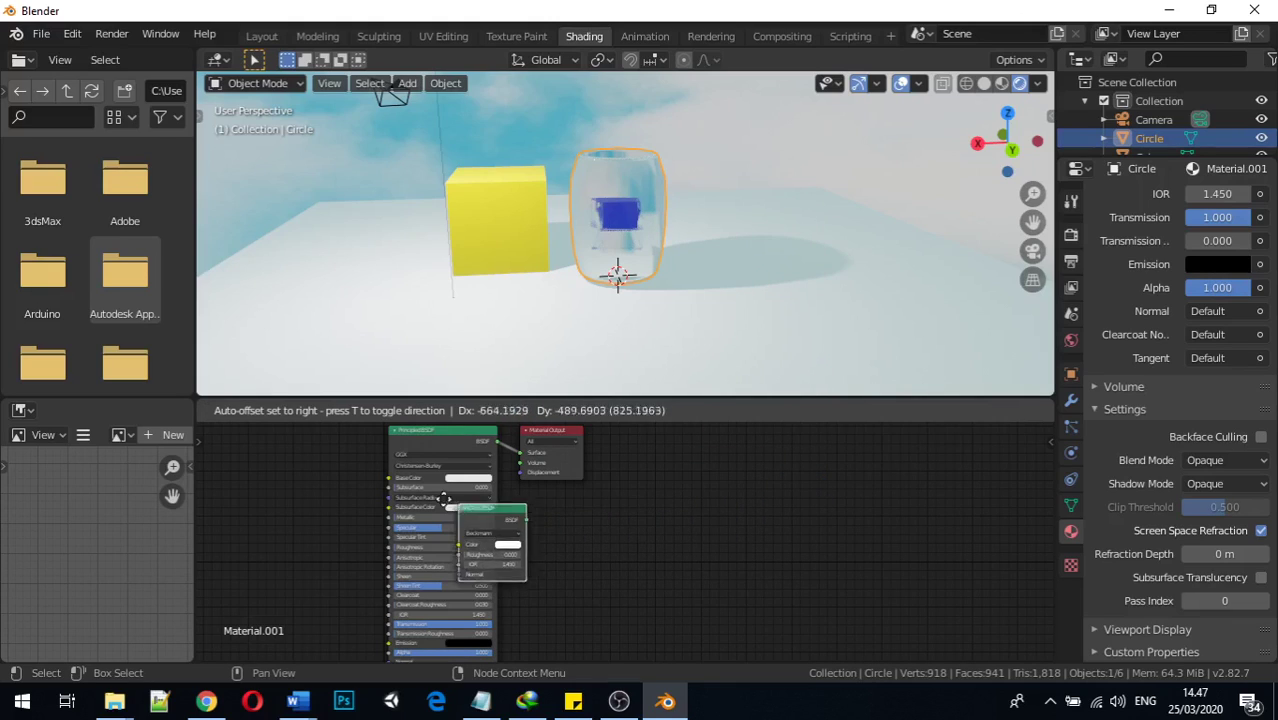
pyautogui.click(590, 530)
# Step: Connect the Glass BSDF to the Material Output's Surface input and arrange the nodes so the Glass BSDF sits before the output
pyautogui.moveTo(588, 539); pyautogui.dragTo(538, 503, button='middle')
pyautogui.scroll(5, 538, 503)
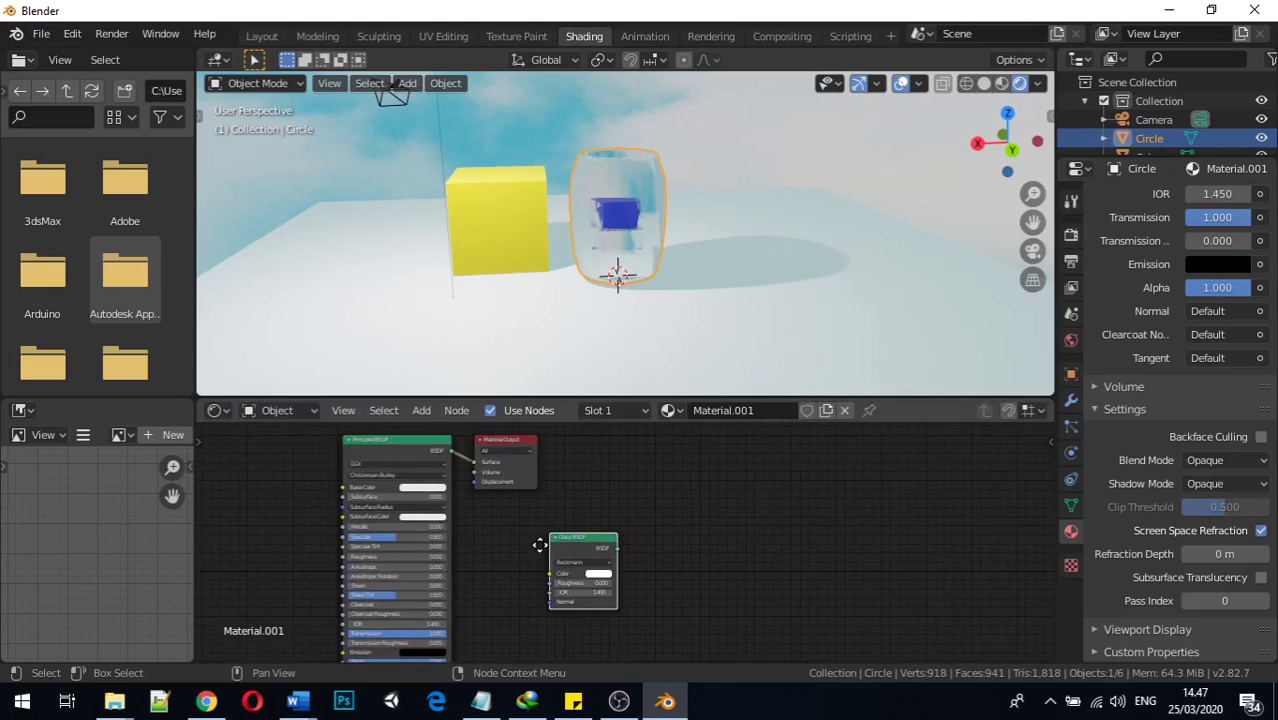
pyautogui.moveTo(421, 537); pyautogui.dragTo(429, 561, button='middle')
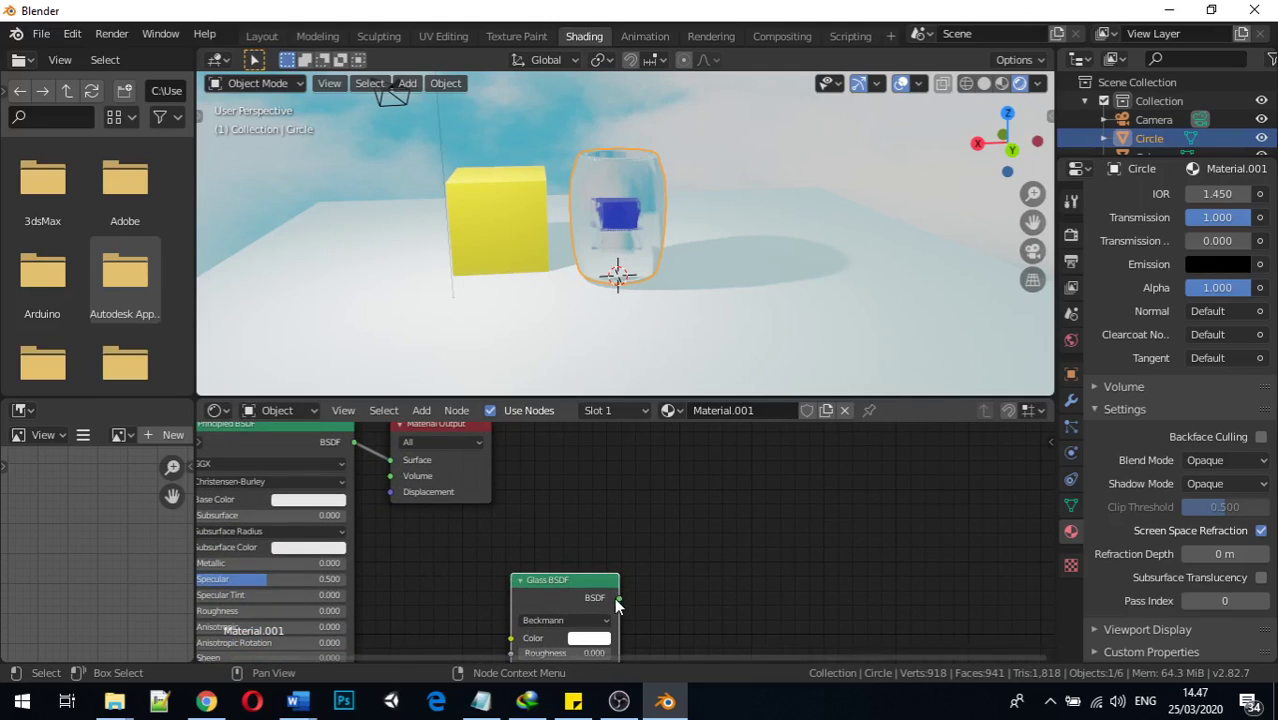
pyautogui.moveTo(616, 598); pyautogui.dragTo(392, 460)
pyautogui.moveTo(630, 240)
pyautogui.mouseDown(button='middle')
pyautogui.moveTo(588, 312)
pyautogui.moveTo(643, 248)
pyautogui.mouseUp(button='middle')
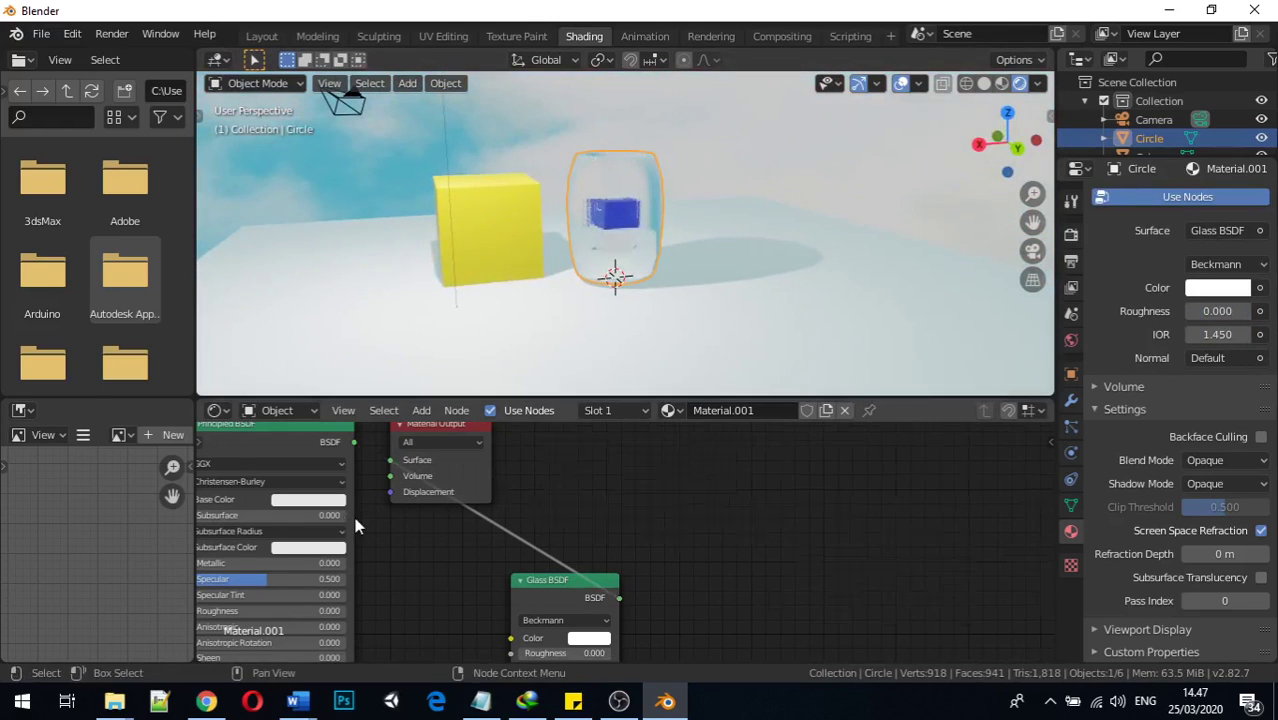
pyautogui.scroll(-1, 560, 556)
pyautogui.moveTo(566, 576); pyautogui.dragTo(456, 555)
pyautogui.moveTo(467, 456); pyautogui.dragTo(621, 477)
# Step: Compare the Glass BSDF node's parameters with those of the Principled BSDF node
pyautogui.scroll(-1, 492, 579)
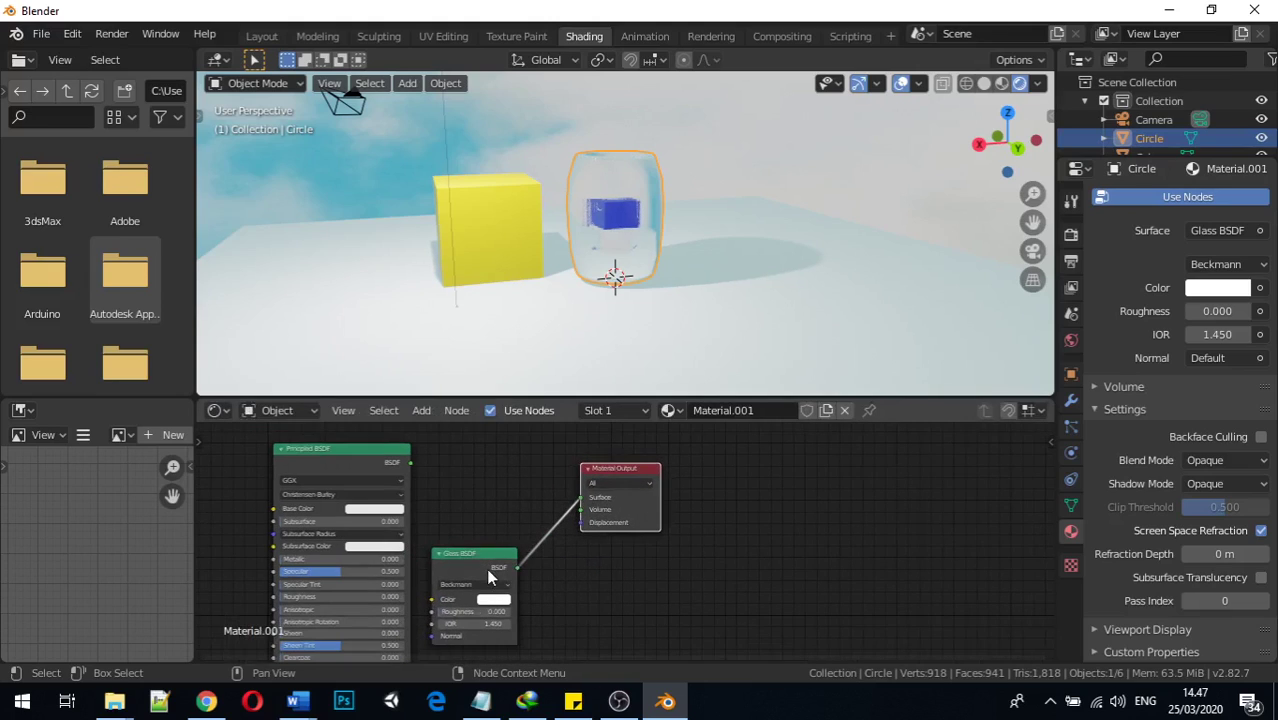
pyautogui.scroll(-1, 300, 520)
pyautogui.scroll(-3, 262, 542)
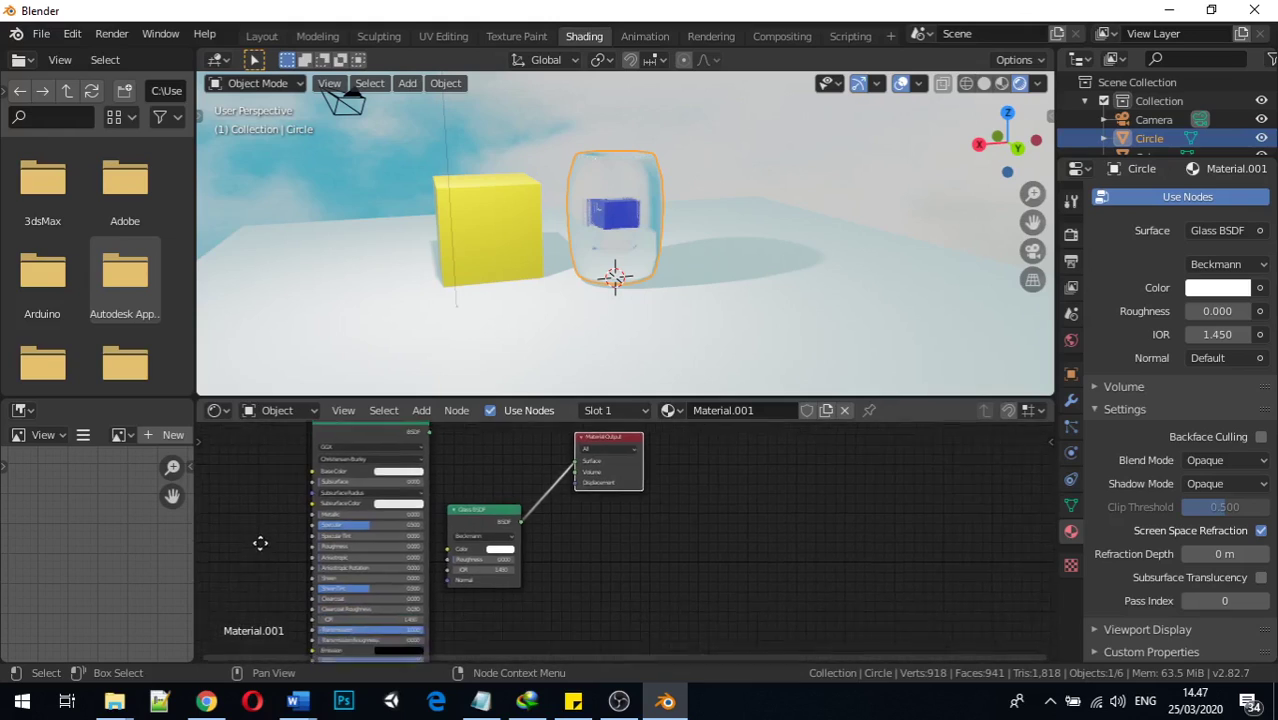
pyautogui.scroll(2, 350, 578)
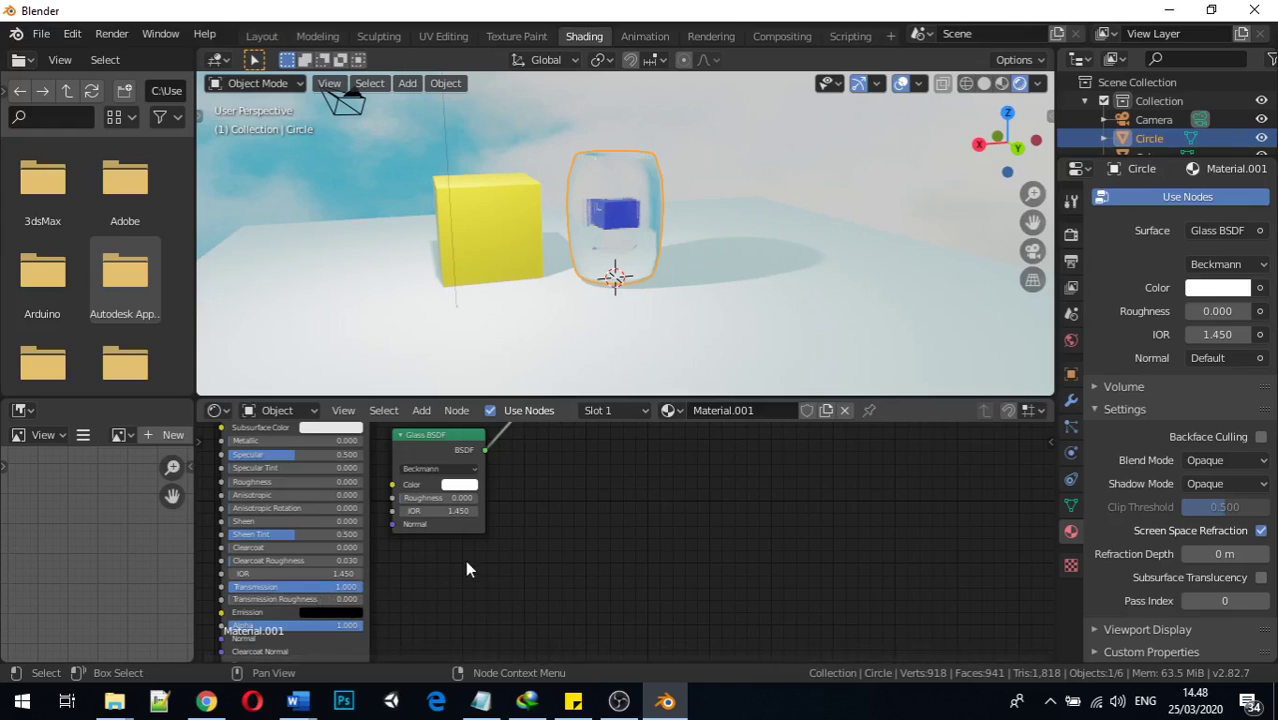
pyautogui.scroll(1, 465, 562)
pyautogui.scroll(-5, 415, 503)
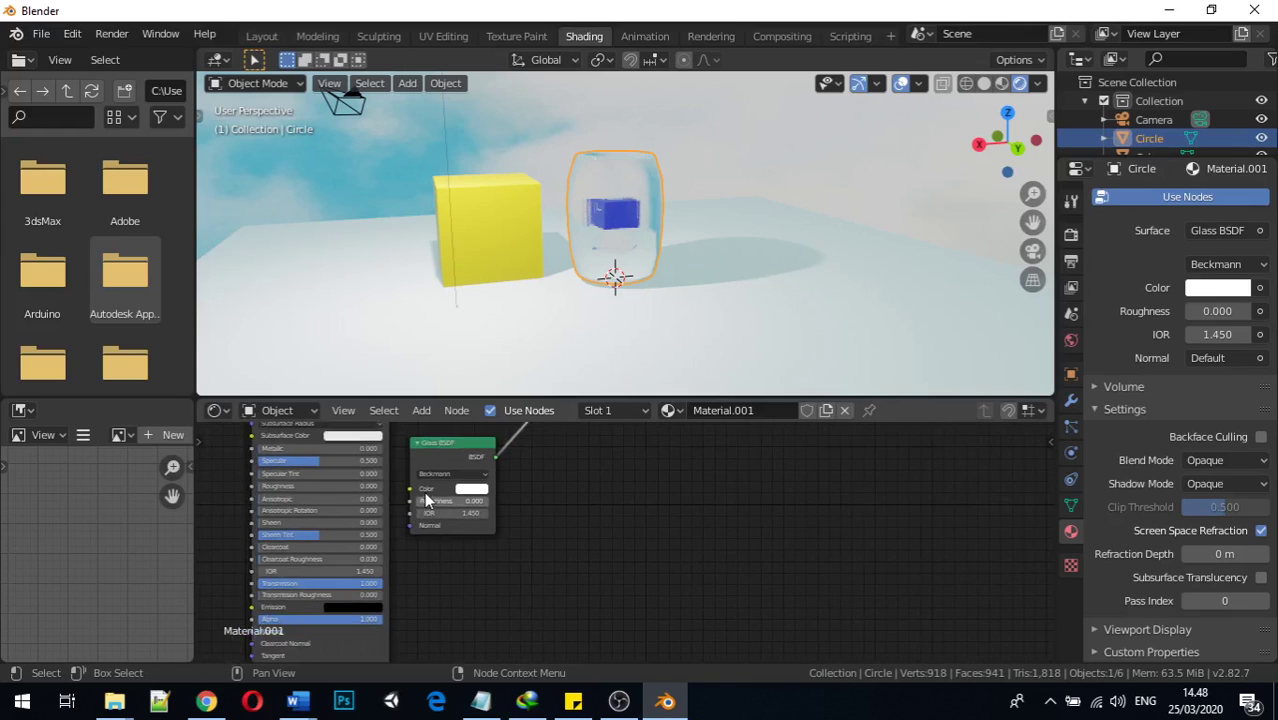
pyautogui.scroll(2, 503, 473)
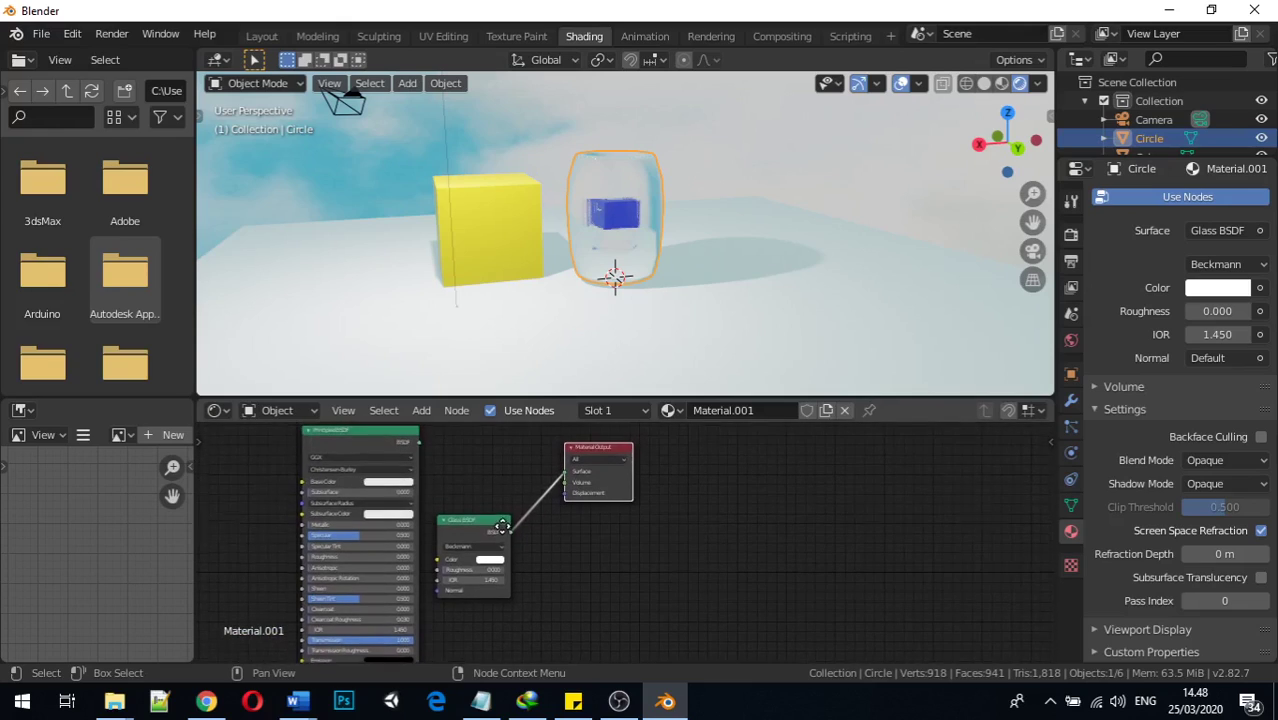
pyautogui.scroll(2, 463, 579)
pyautogui.scroll(2, 463, 572)
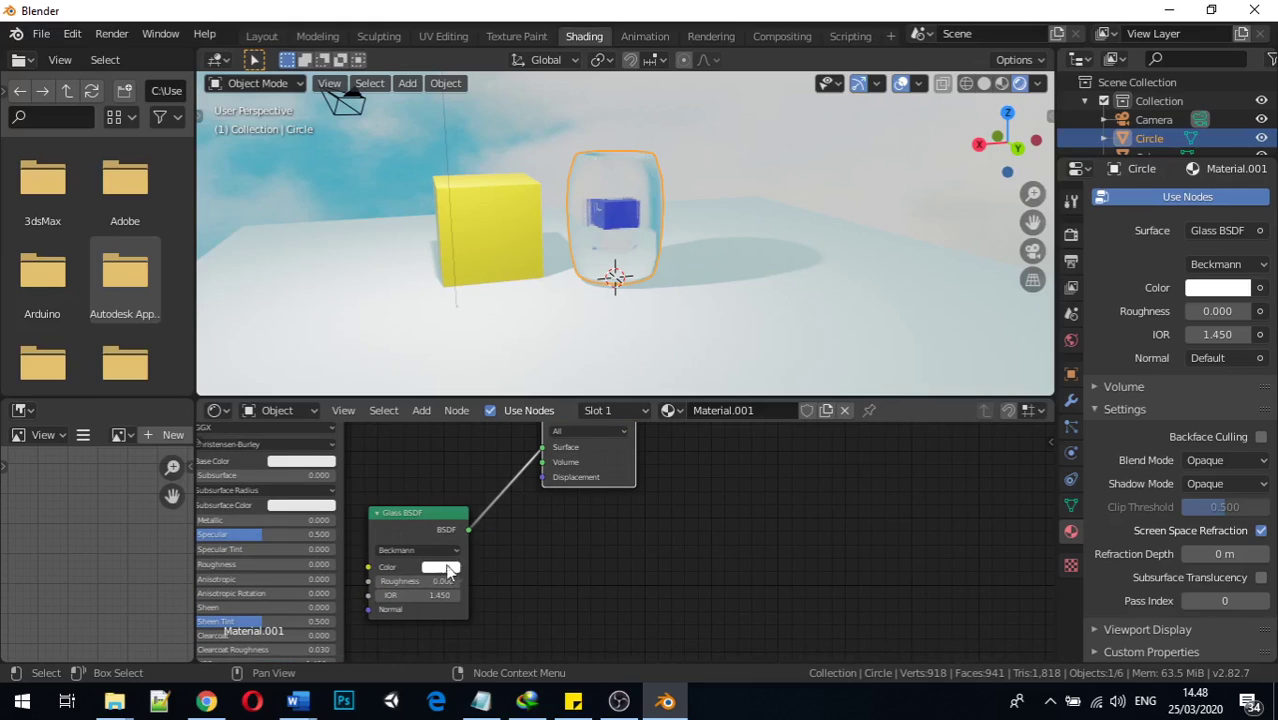
pyautogui.scroll(-1, 285, 630)
pyautogui.keyDown('shift'); pyautogui.scroll(-3, 288, 610); pyautogui.keyUp('shift')
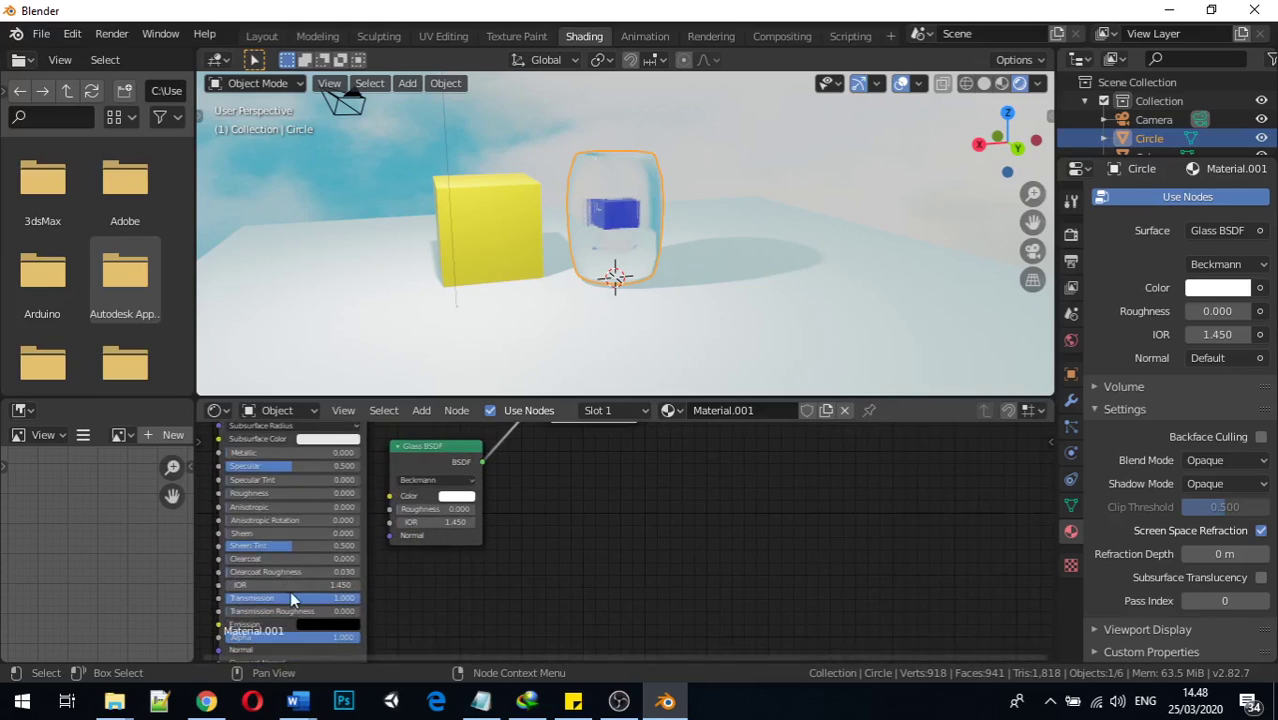
pyautogui.keyDown('shift'); pyautogui.scroll(3, 428, 556); pyautogui.keyUp('shift')
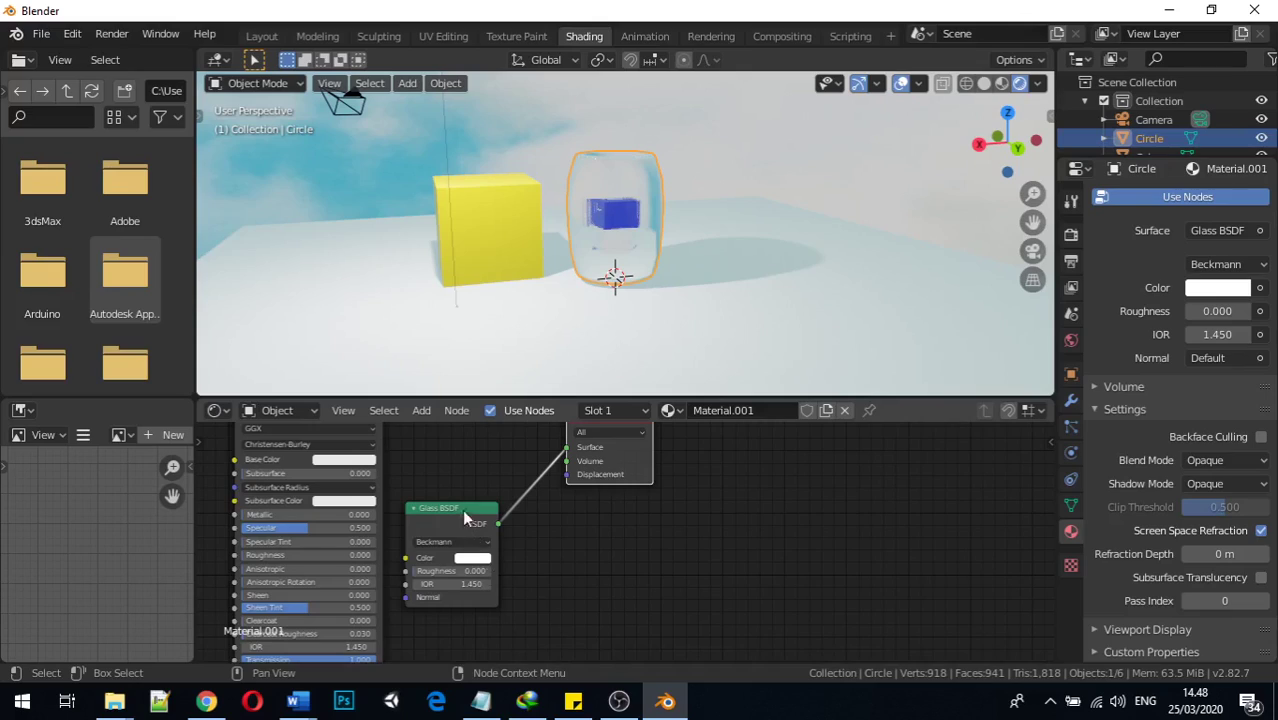
# Step: Raise the Glass BSDF's Roughness to 0.415, keeping it linked to the Material Output's Surface
pyautogui.moveTo(496, 525); pyautogui.dragTo(569, 446)
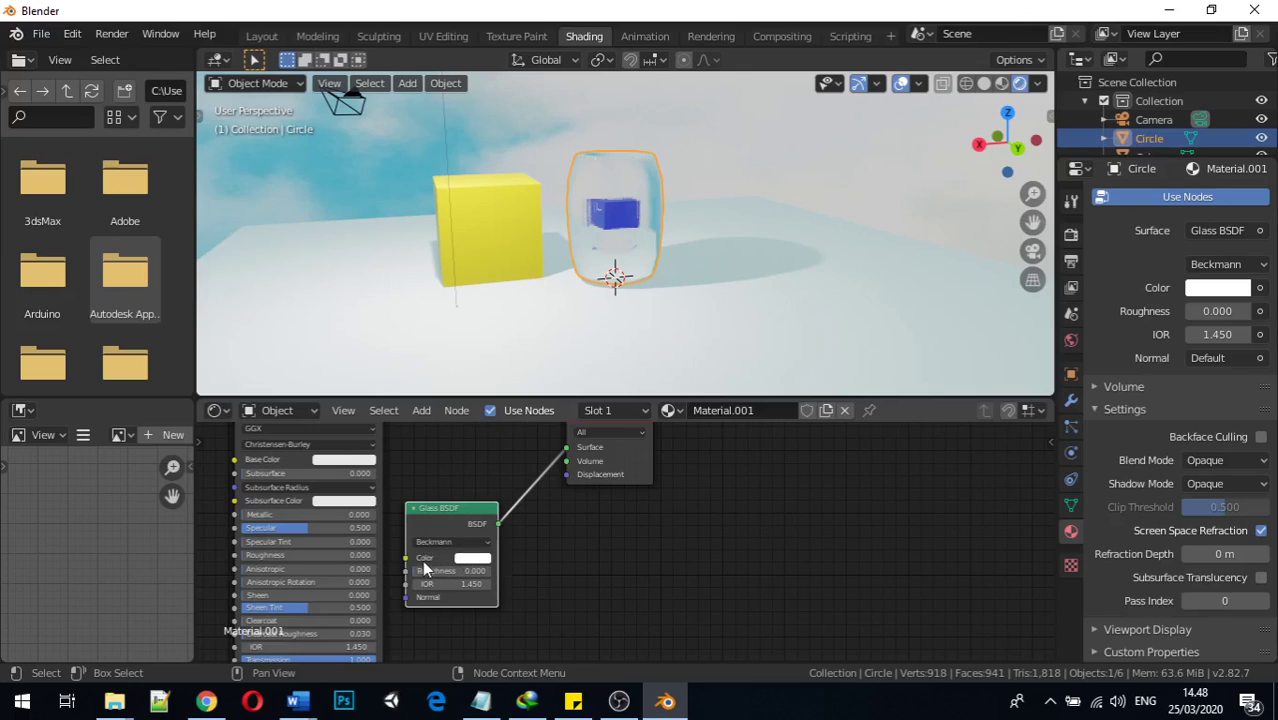
pyautogui.moveTo(415, 565)
pyautogui.mouseDown()
pyautogui.moveTo(492, 566)
pyautogui.moveTo(424, 566)
pyautogui.moveTo(462, 566)
pyautogui.moveTo(435, 566)
pyautogui.mouseUp()
pyautogui.moveTo(432, 572); pyautogui.dragTo(441, 572)
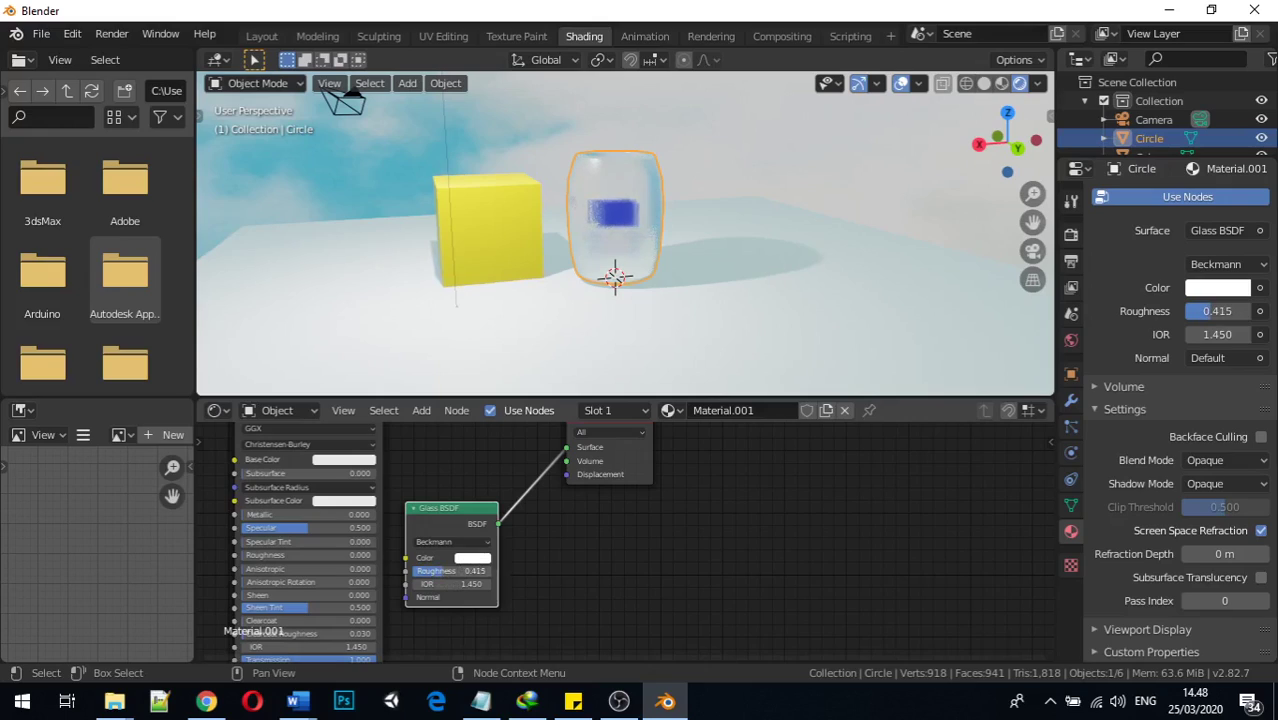
# Step: Tint the Glass BSDF's Color light purple and inspect the glass from another side
pyautogui.click(473, 558)
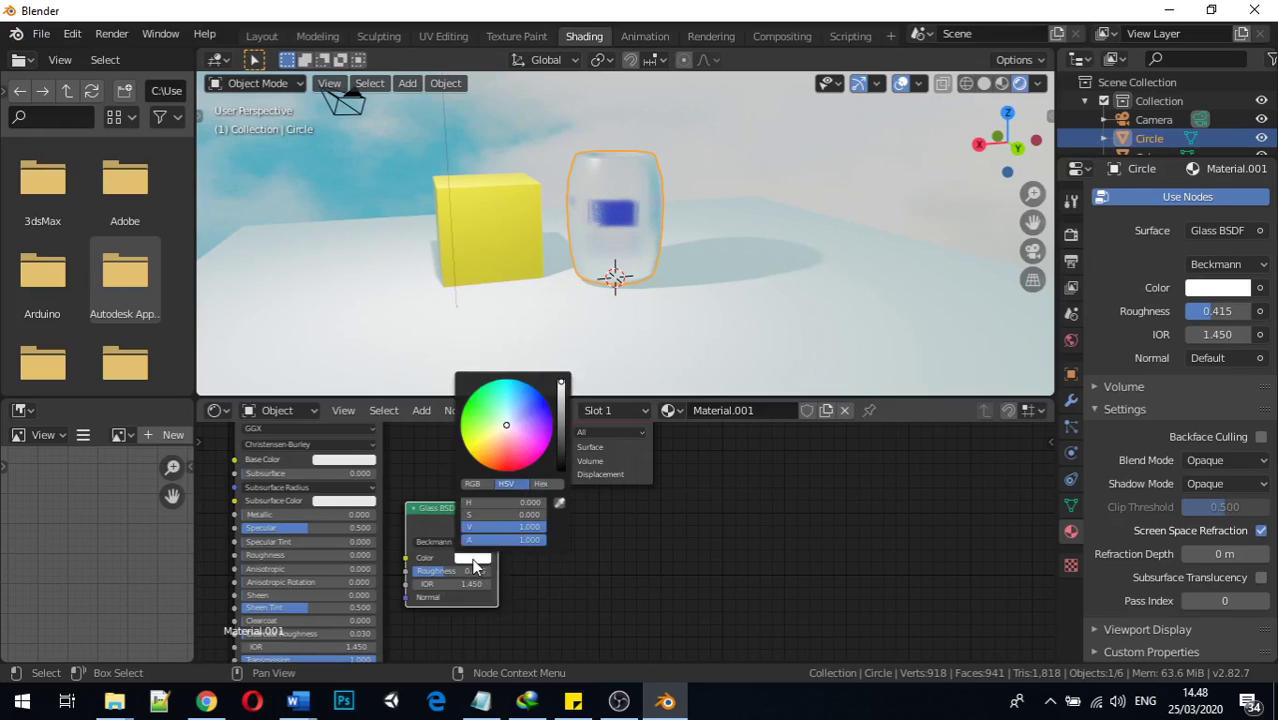
pyautogui.click(534, 417)
pyautogui.moveTo(534, 417); pyautogui.dragTo(516, 422)
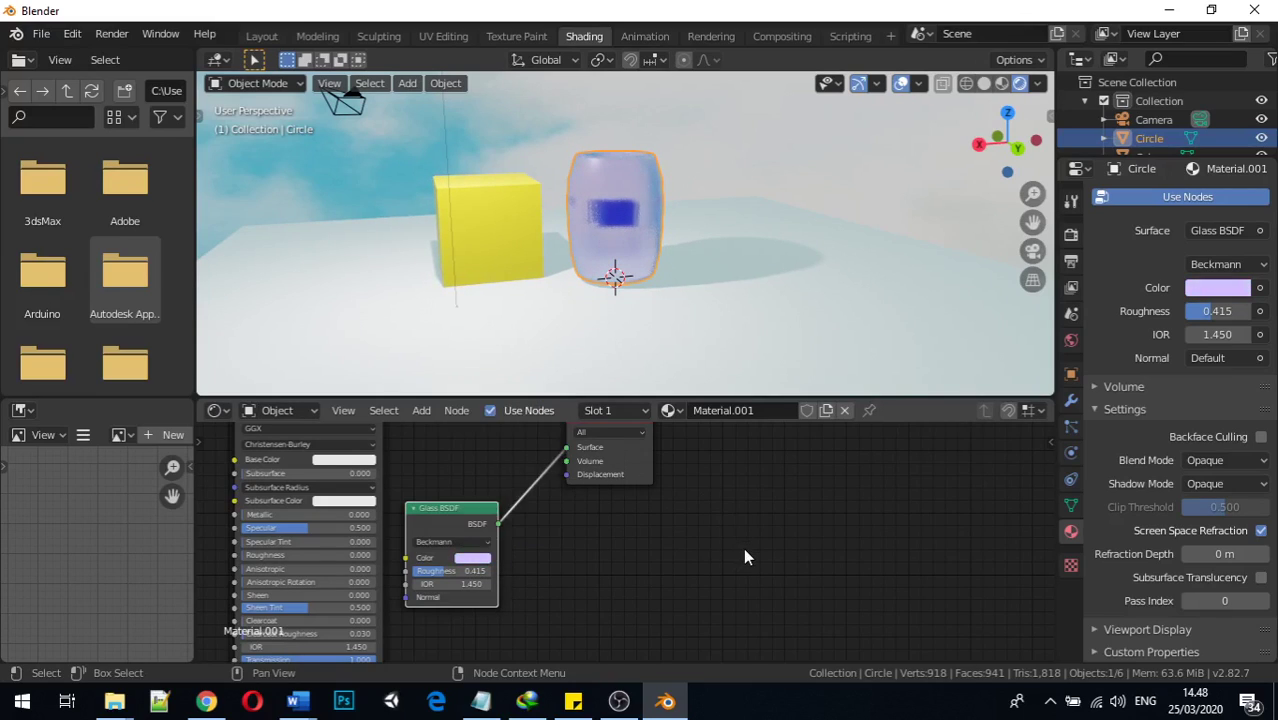
pyautogui.moveTo(666, 238); pyautogui.dragTo(582, 247, button='middle')
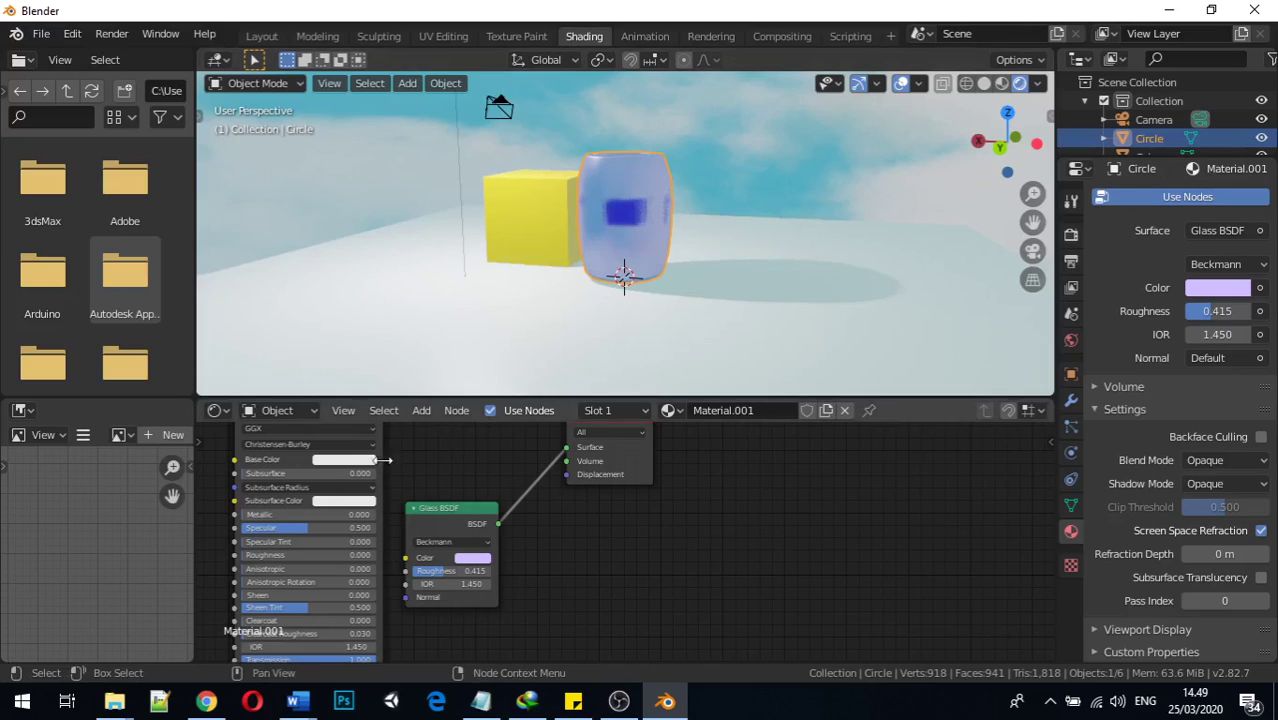
# Step: Reconnect the Principled BSDF to the Material Output's Surface and set its Base Color to purple (H 0.781, S 0.361, V 0.906)
pyautogui.moveTo(409, 479); pyautogui.dragTo(426, 548, button='middle')
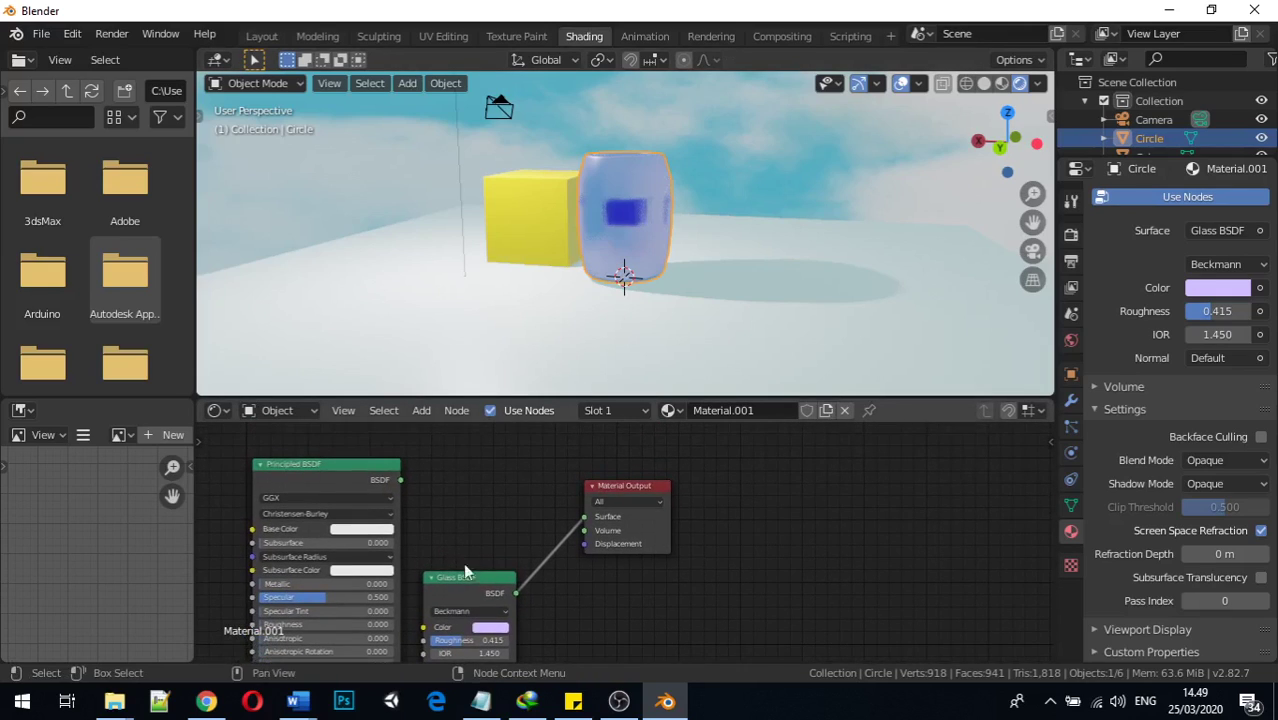
pyautogui.moveTo(400, 480); pyautogui.dragTo(597, 523)
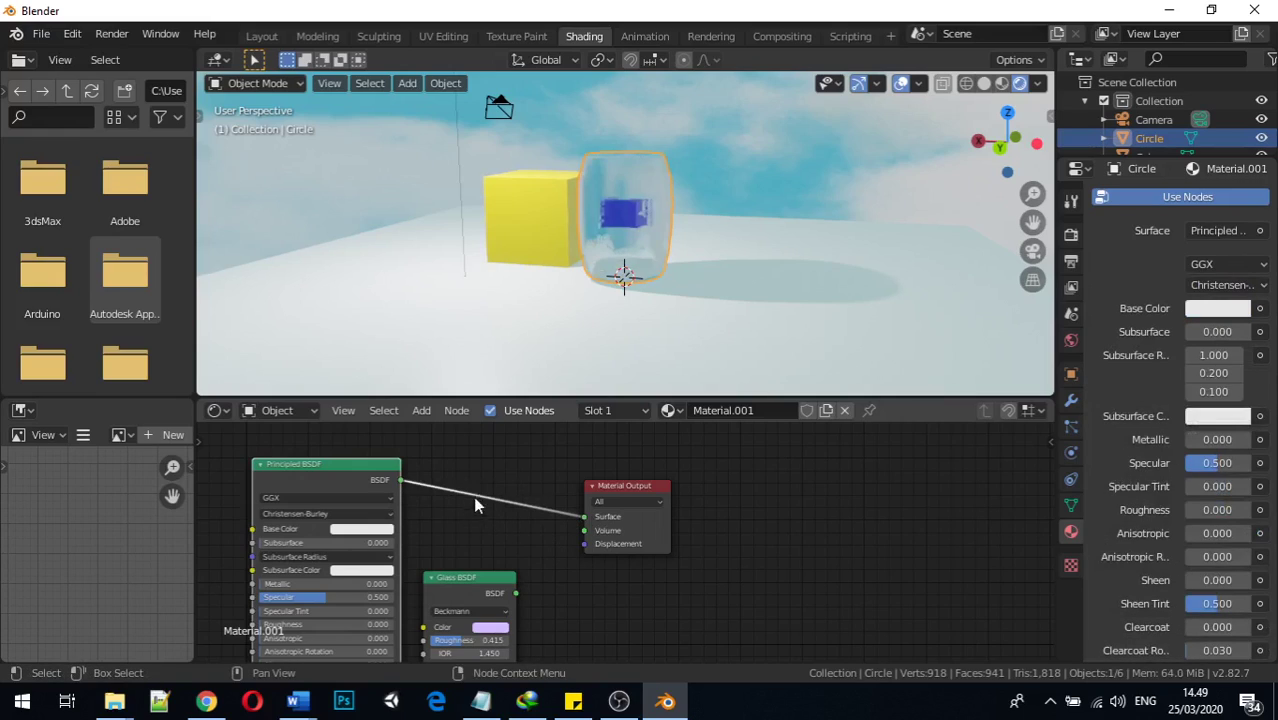
pyautogui.click(375, 537)
pyautogui.click(405, 392)
pyautogui.moveTo(405, 392); pyautogui.dragTo(398, 400)
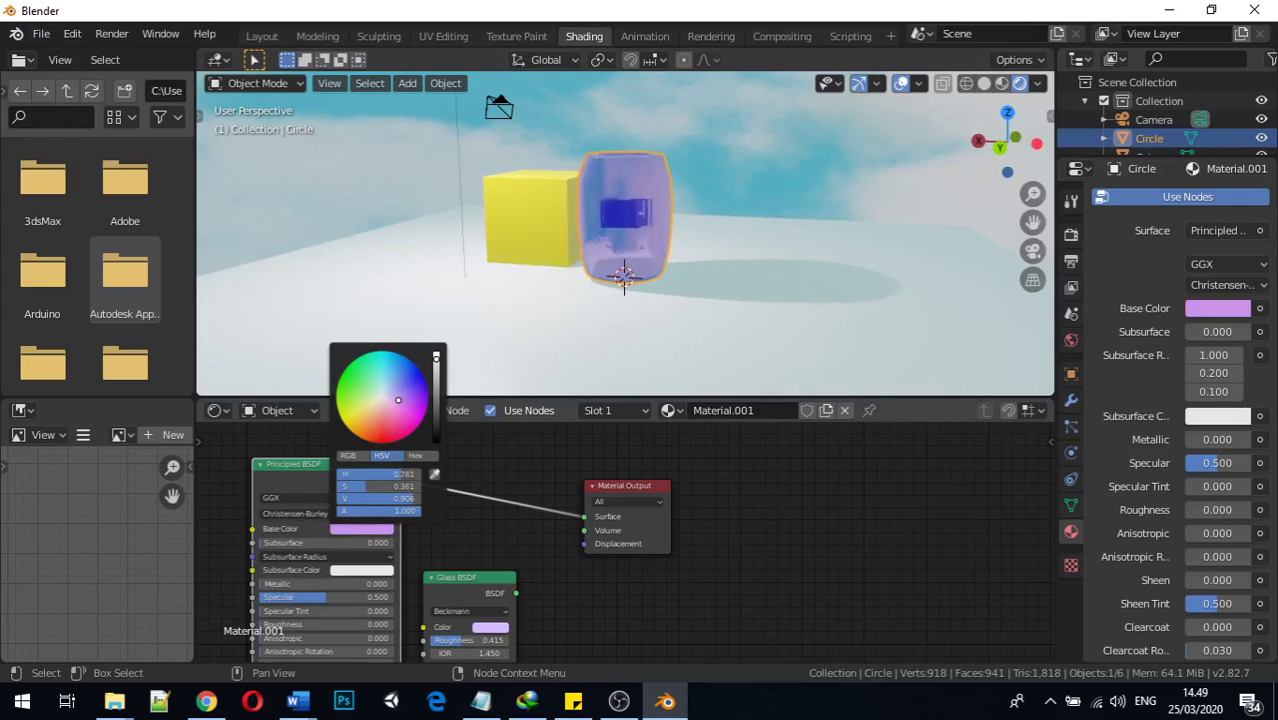
pyautogui.moveTo(546, 254); pyautogui.dragTo(519, 278, button='middle')
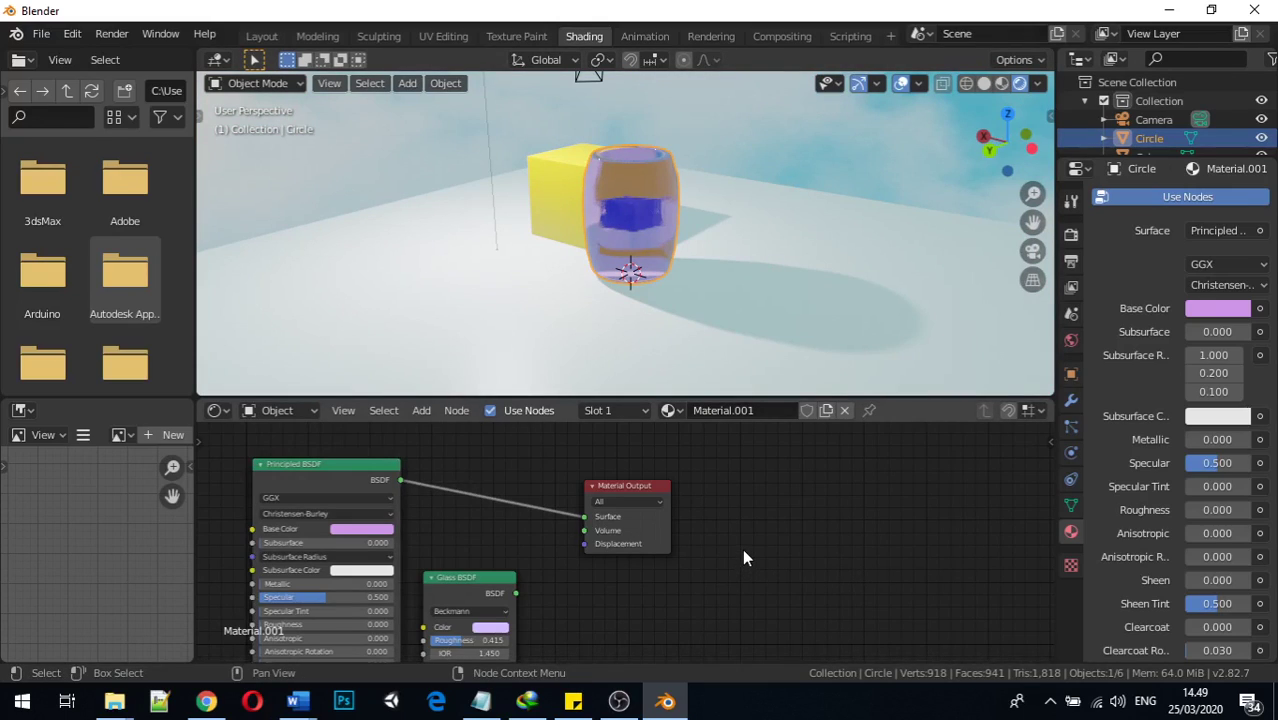
# Step: Add a Mix Shader node below the Material Output and connect the Glass BSDF to its first Shader input
pyautogui.hotkey('shift', 'a')
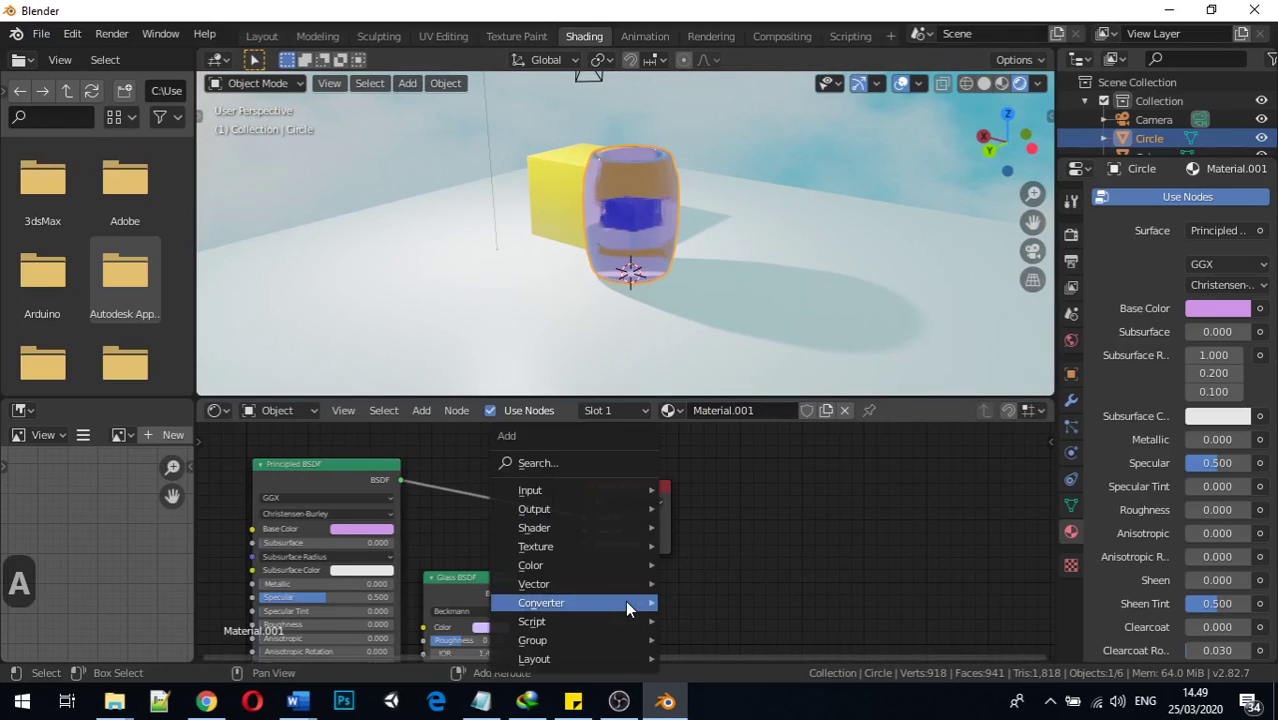
pyautogui.moveTo(585, 527)
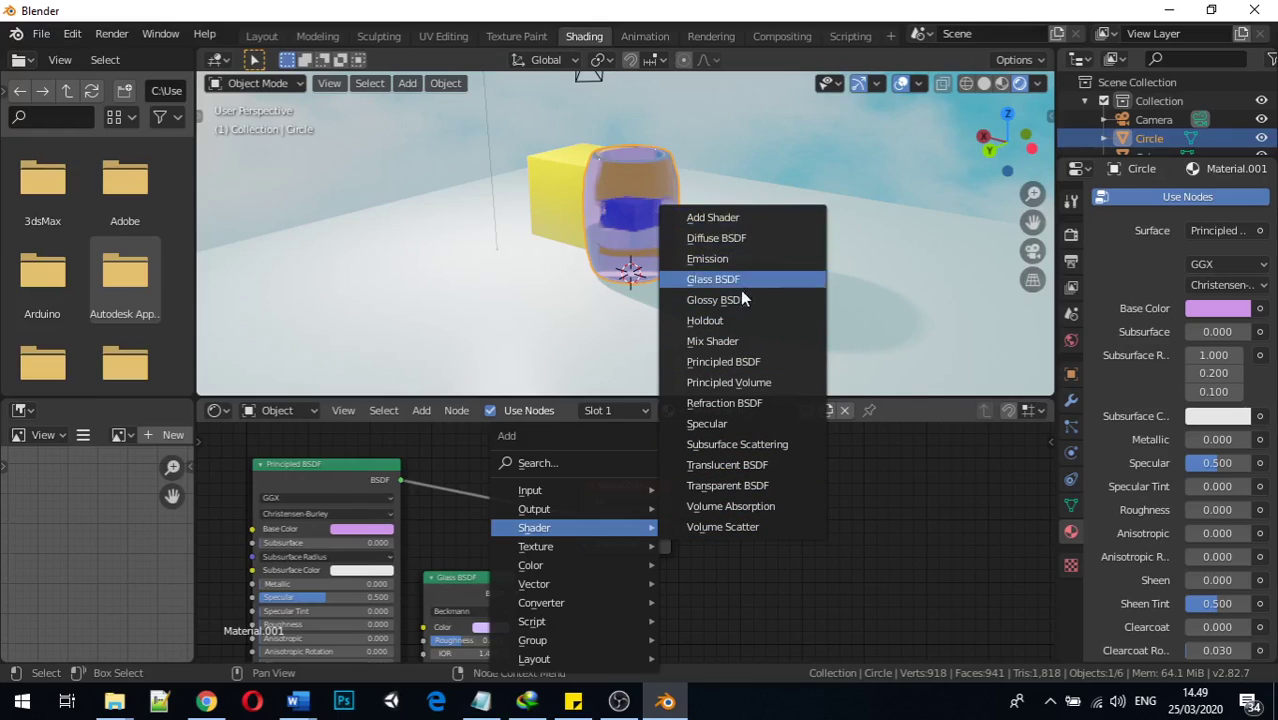
pyautogui.click(755, 341)
pyautogui.click(577, 591)
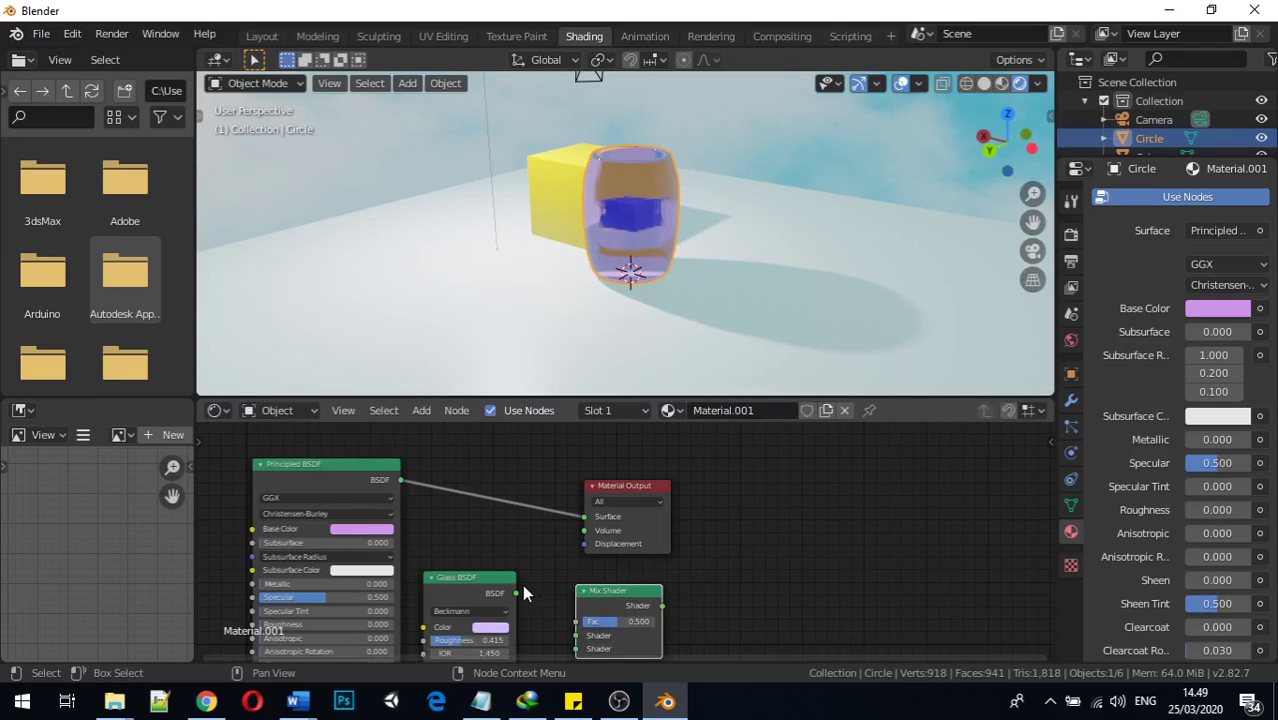
pyautogui.moveTo(516, 594); pyautogui.dragTo(527, 600)
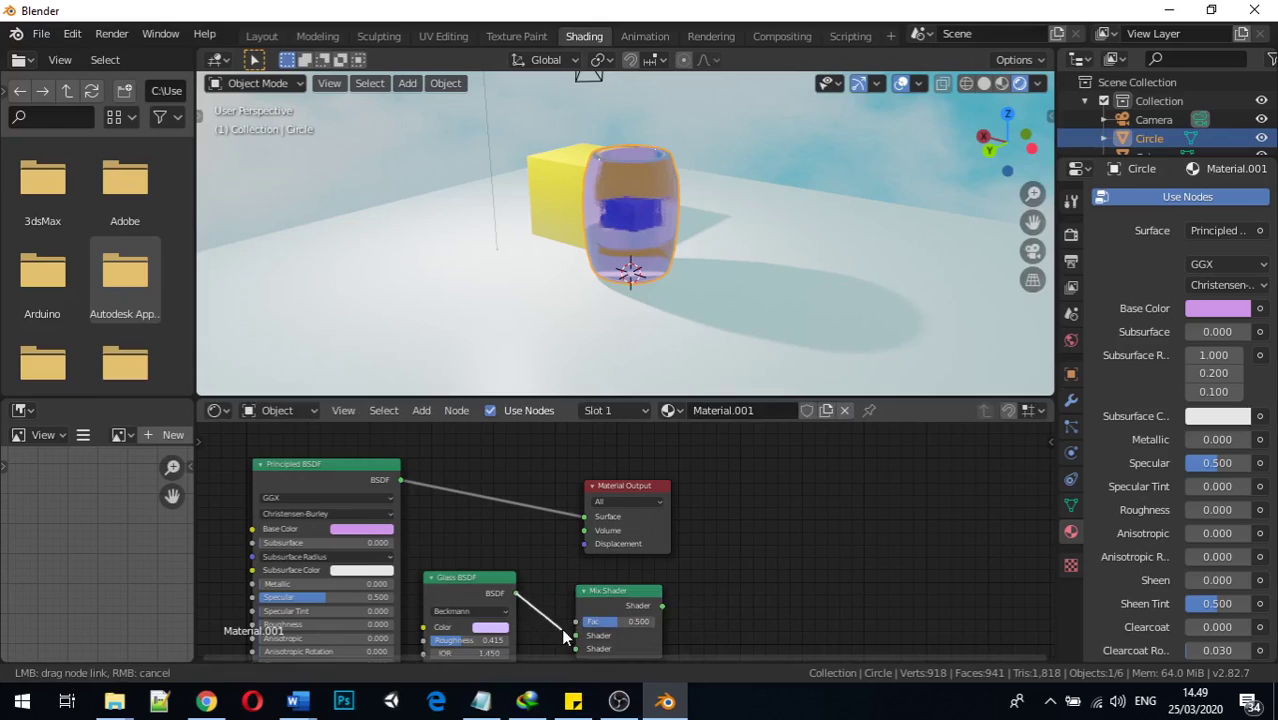
pyautogui.moveTo(572, 641); pyautogui.dragTo(576, 636)
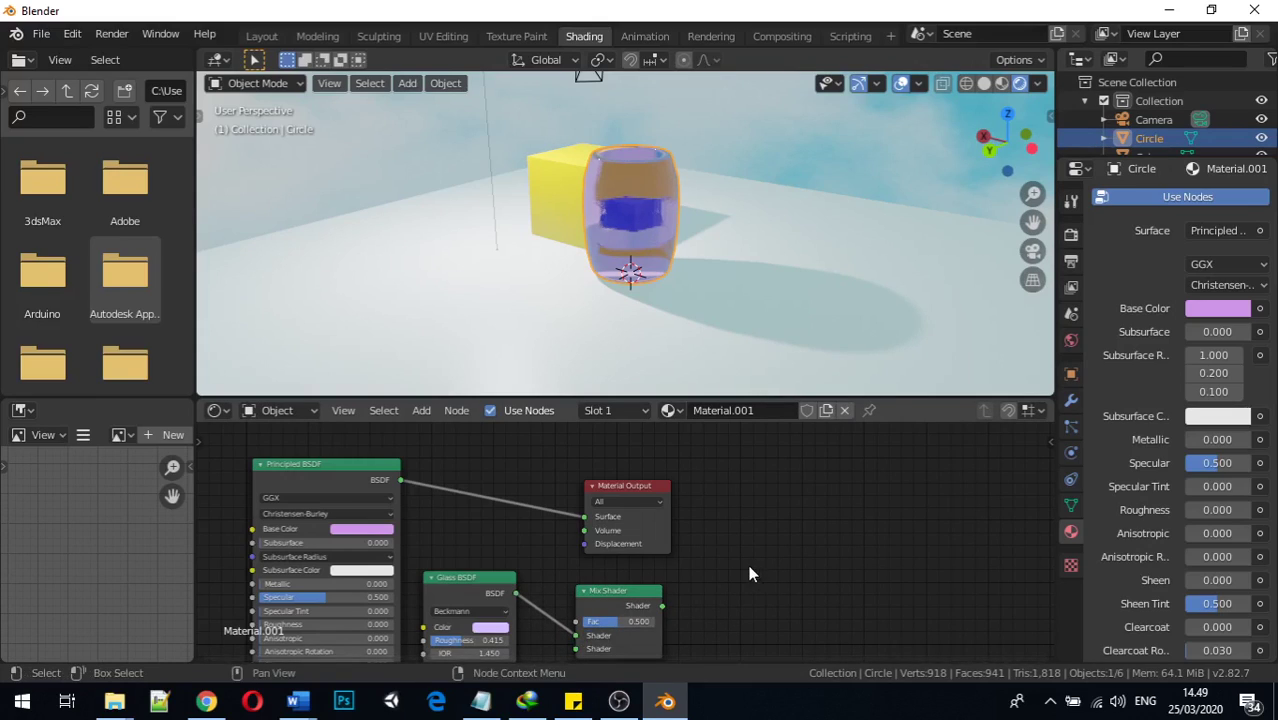
# Step: Add a Glossy BSDF node beside the Mix Shader
pyautogui.press('shift')
pyautogui.hotkey('shift', 'a')
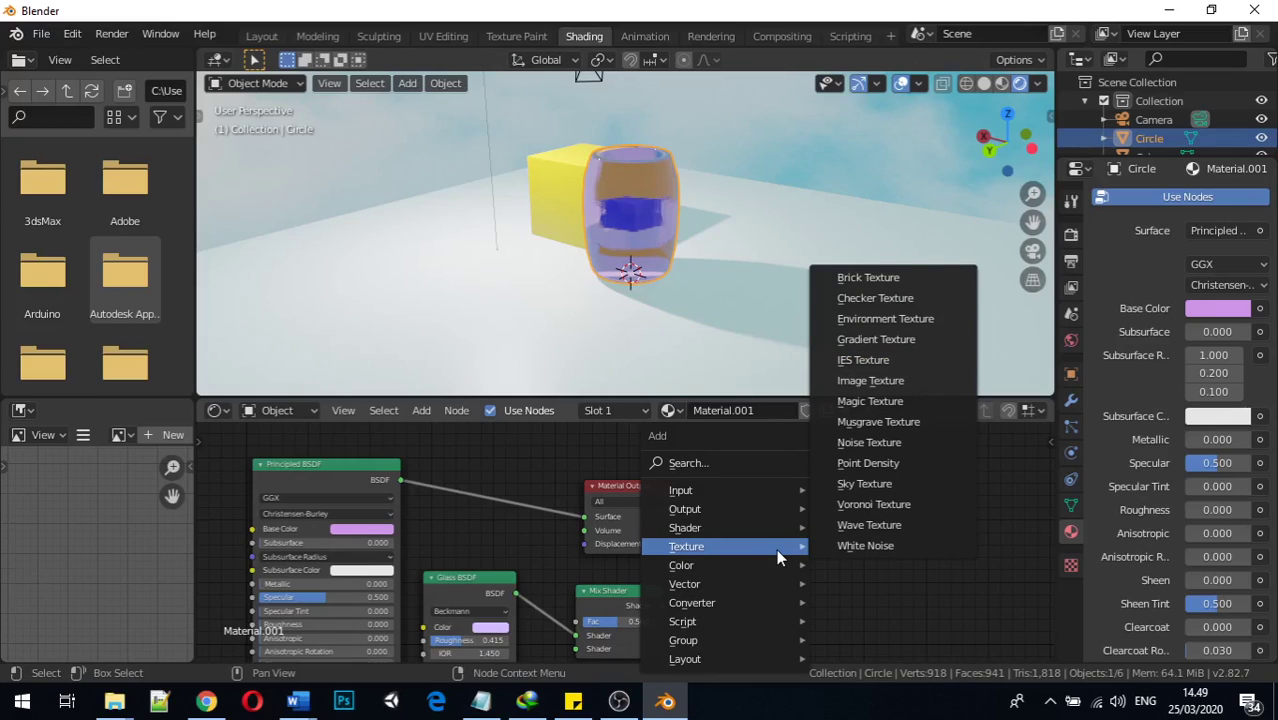
pyautogui.moveTo(779, 526)
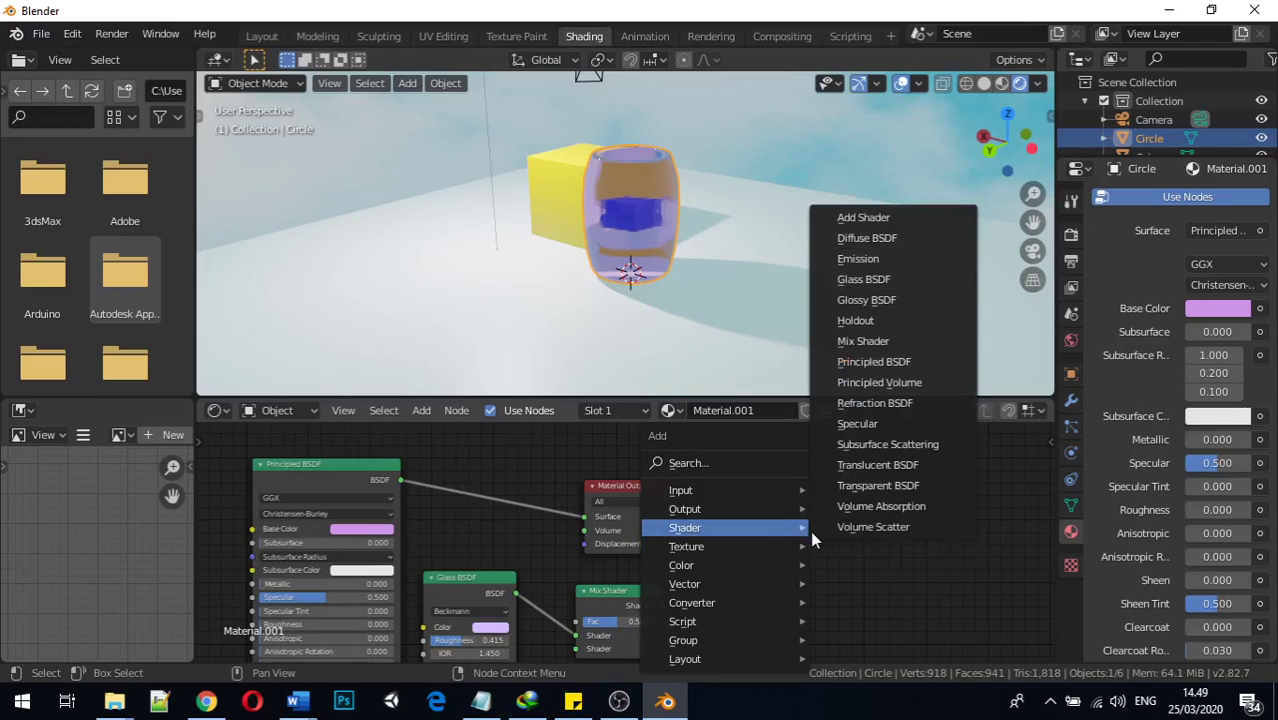
pyautogui.click(912, 300)
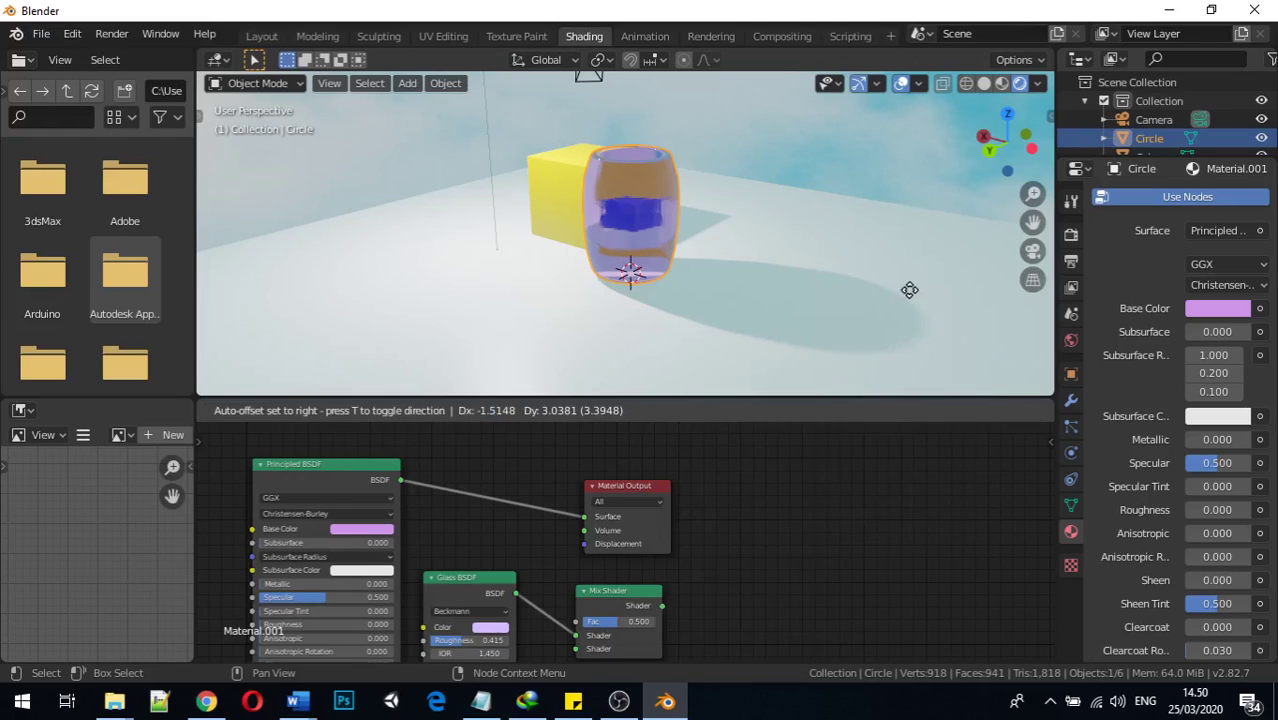
pyautogui.click(737, 569)
pyautogui.moveTo(725, 507); pyautogui.dragTo(718, 445, button='middle')
# Step: Connect the Glossy BSDF to the Mix Shader's second Shader input and the Mix Shader output to the Material Output's Surface
pyautogui.click(470, 518)
pyautogui.scroll(-11, 1129, 431)
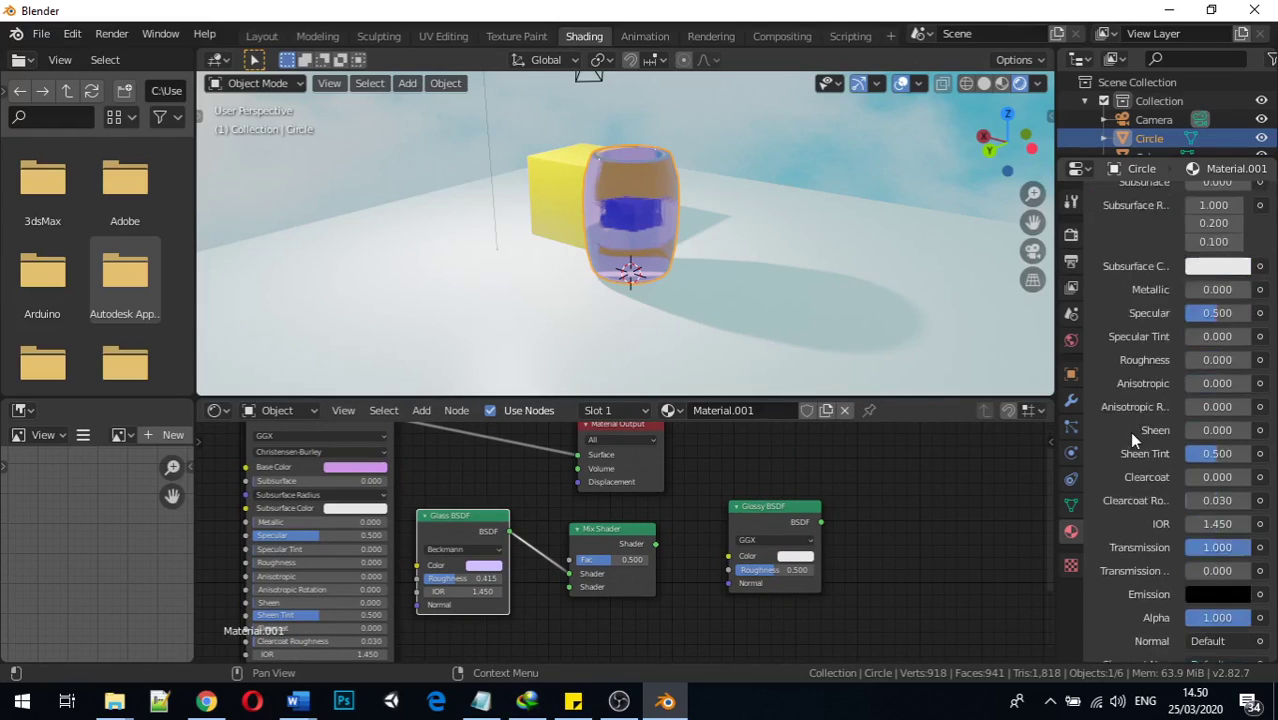
pyautogui.scroll(-1, 1133, 430)
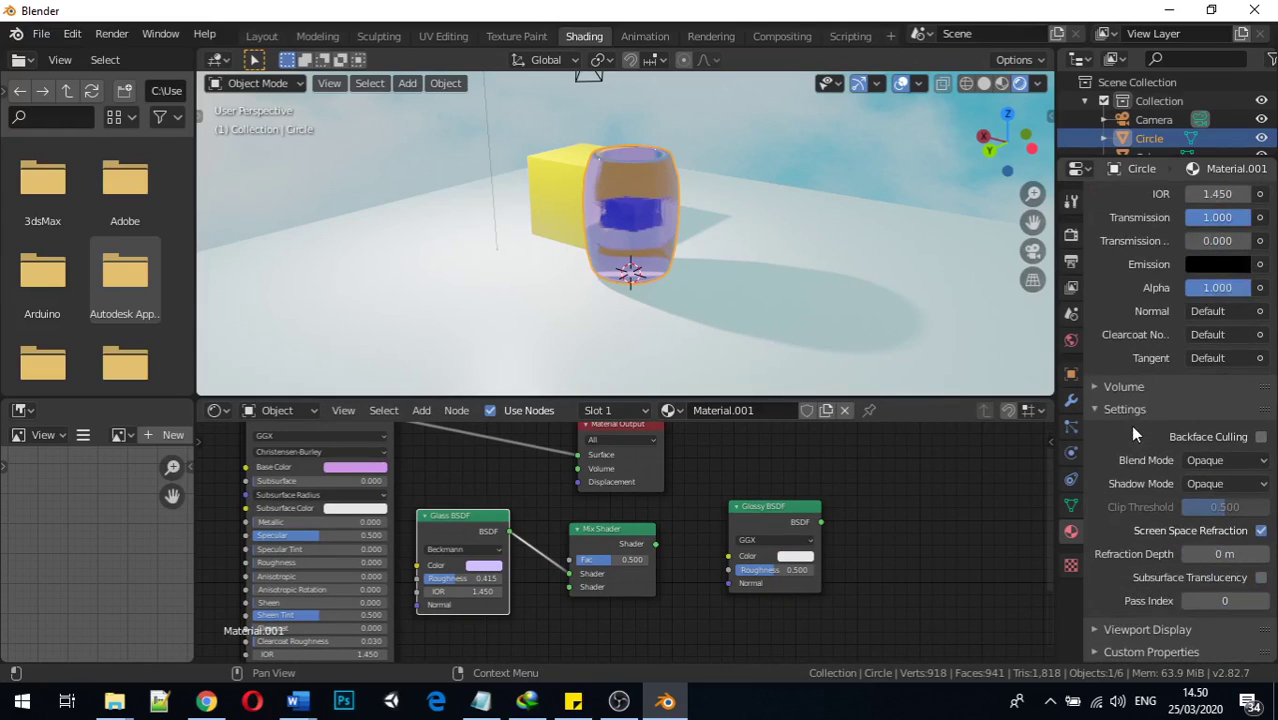
pyautogui.click(601, 529)
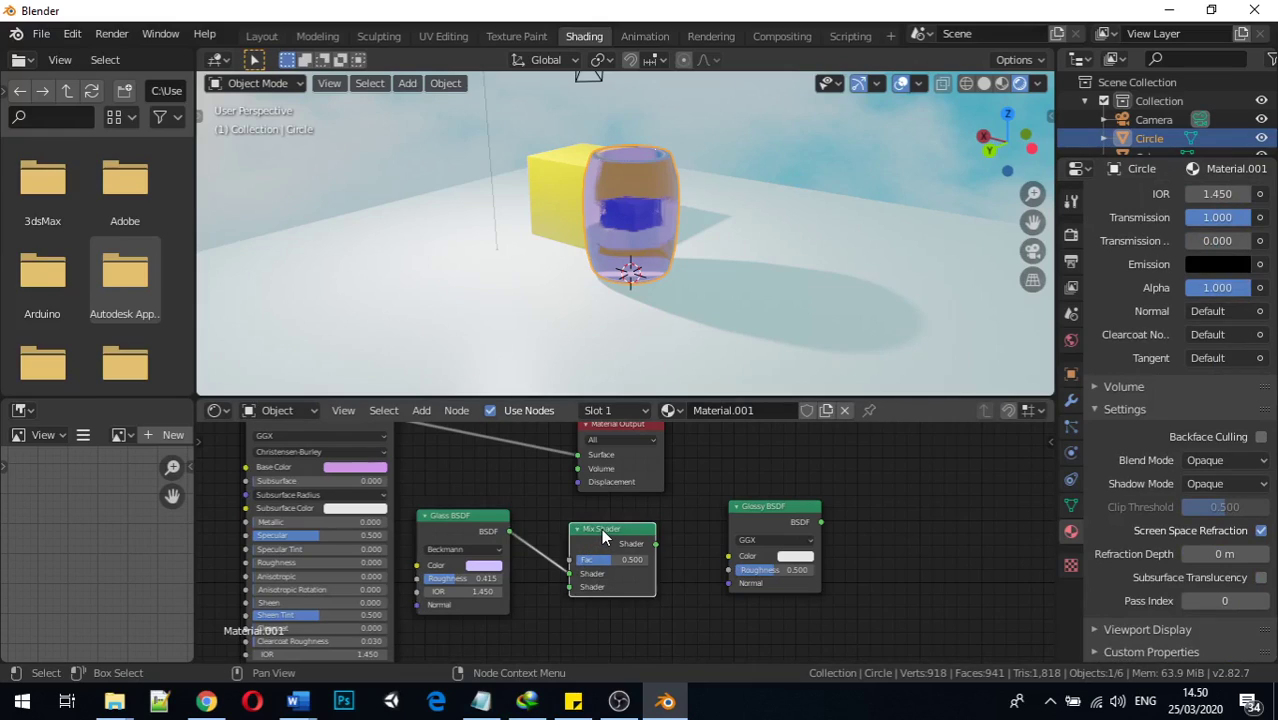
pyautogui.moveTo(822, 521); pyautogui.dragTo(566, 589)
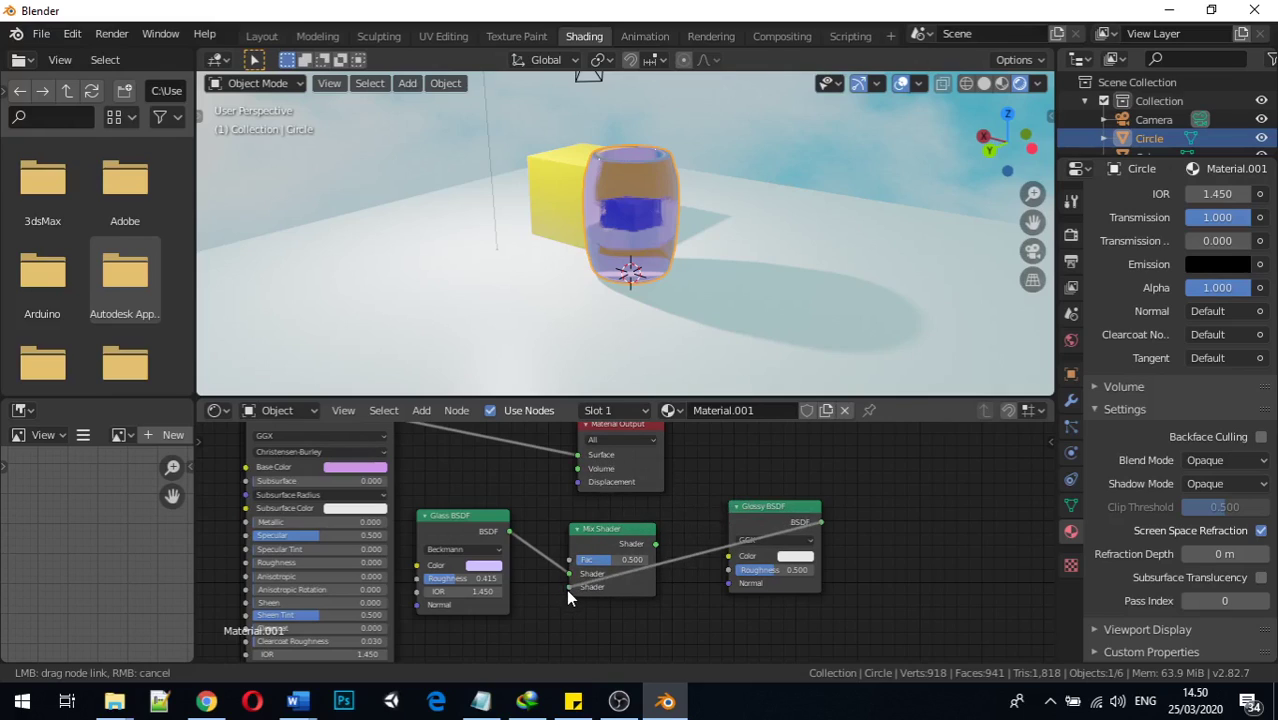
pyautogui.moveTo(655, 544); pyautogui.dragTo(667, 530)
pyautogui.moveTo(585, 465); pyautogui.dragTo(576, 459)
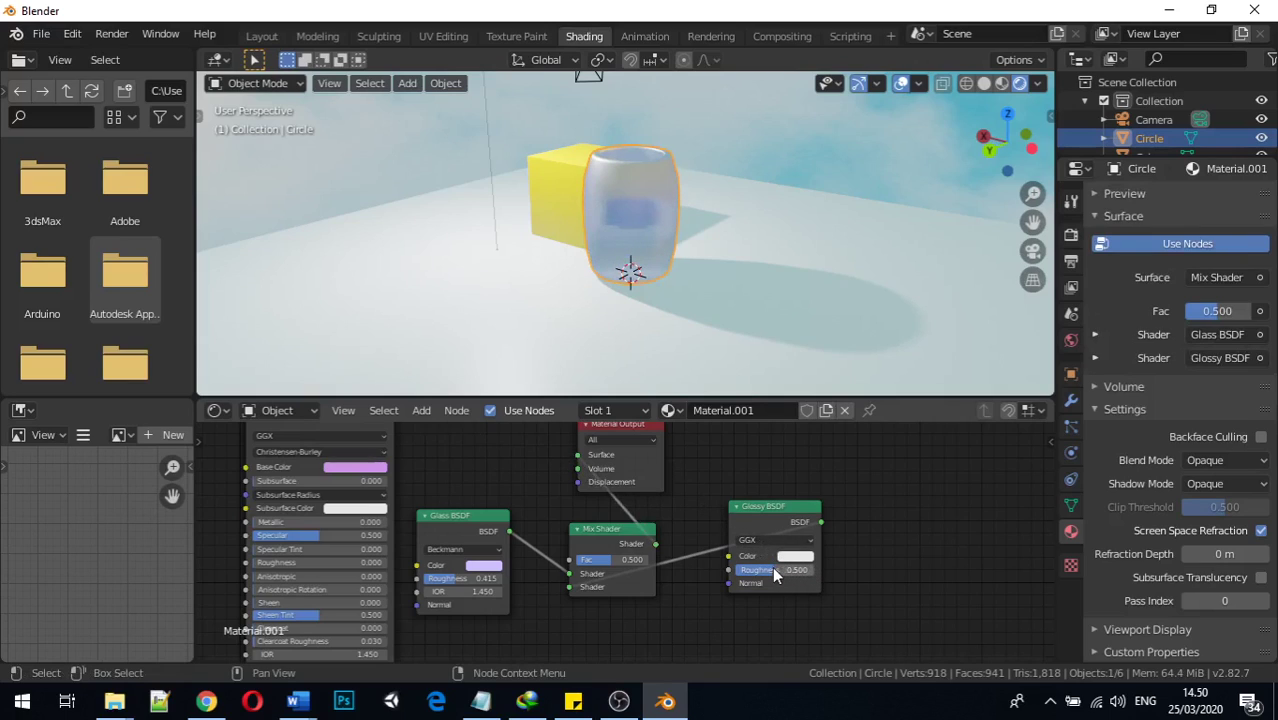
# Step: Move the Glossy BSDF node beneath the Glass BSDF node
pyautogui.moveTo(744, 470)
pyautogui.mouseDown(button='middle')
pyautogui.moveTo(702, 485)
pyautogui.moveTo(728, 469)
pyautogui.mouseUp(button='middle')
pyautogui.moveTo(723, 286); pyautogui.dragTo(556, 294, button='middle')
pyautogui.moveTo(726, 524); pyautogui.dragTo(463, 646)
pyautogui.moveTo(665, 594); pyautogui.dragTo(661, 526, button='middle')
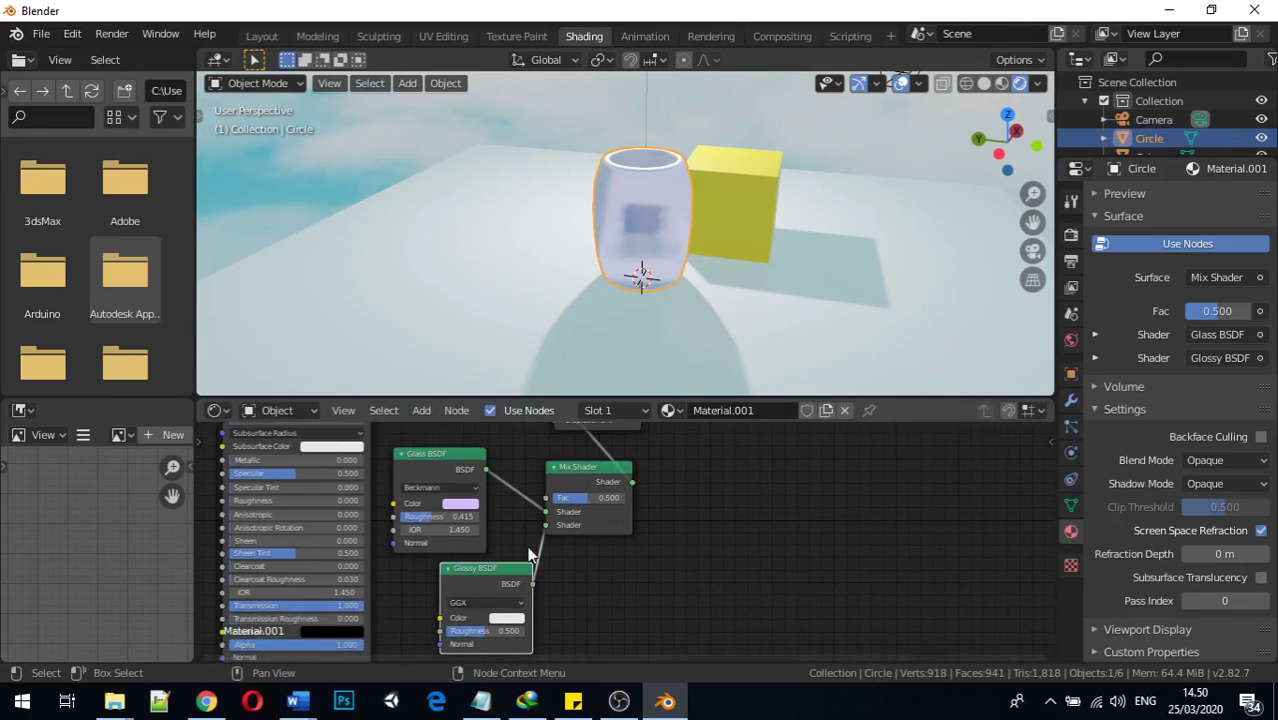
# Step: Set the Mix Shader's Fac to 0.000 and the Glass BSDF's Roughness to 0.000
pyautogui.click(586, 498)
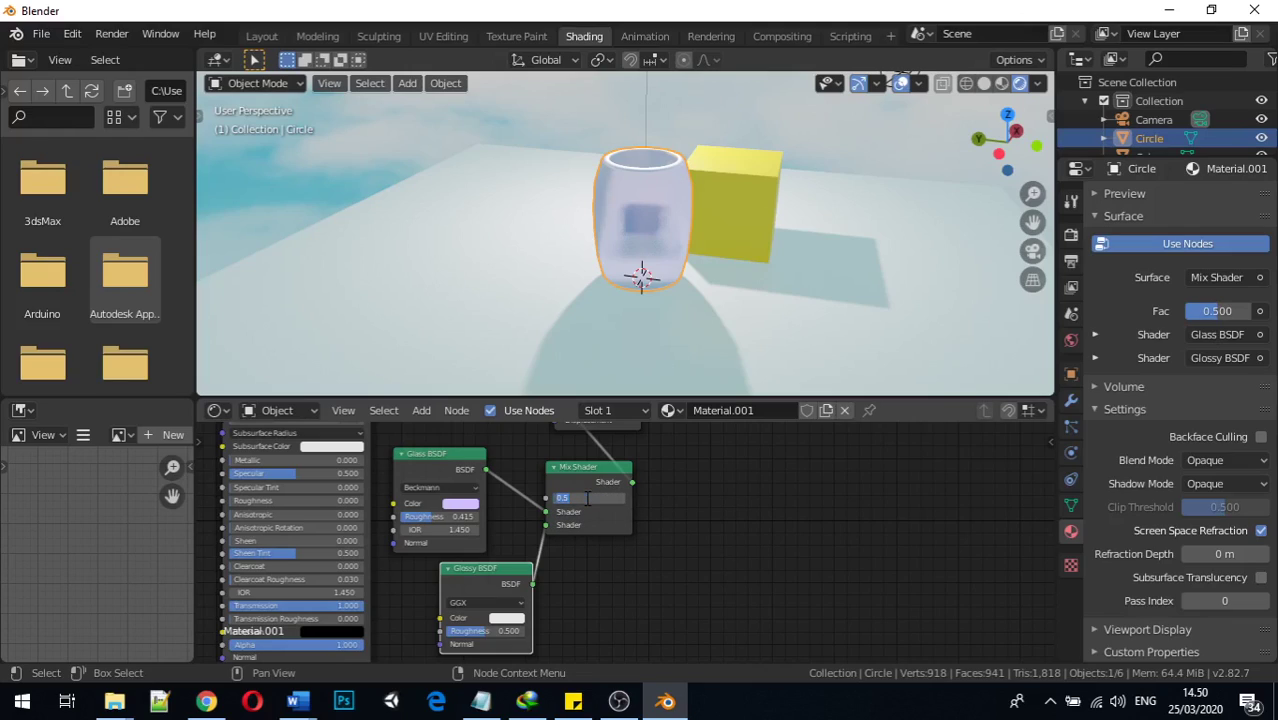
pyautogui.press('Return')
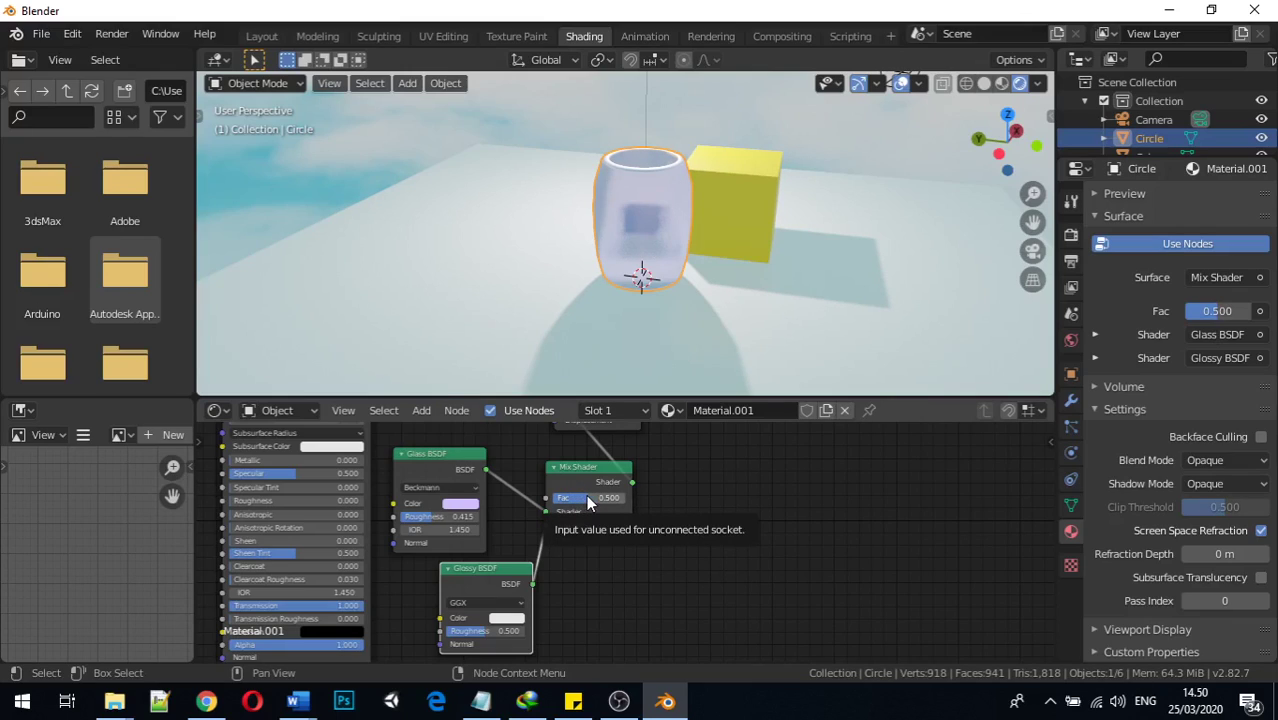
pyautogui.moveTo(1208, 311); pyautogui.dragTo(1186, 311)
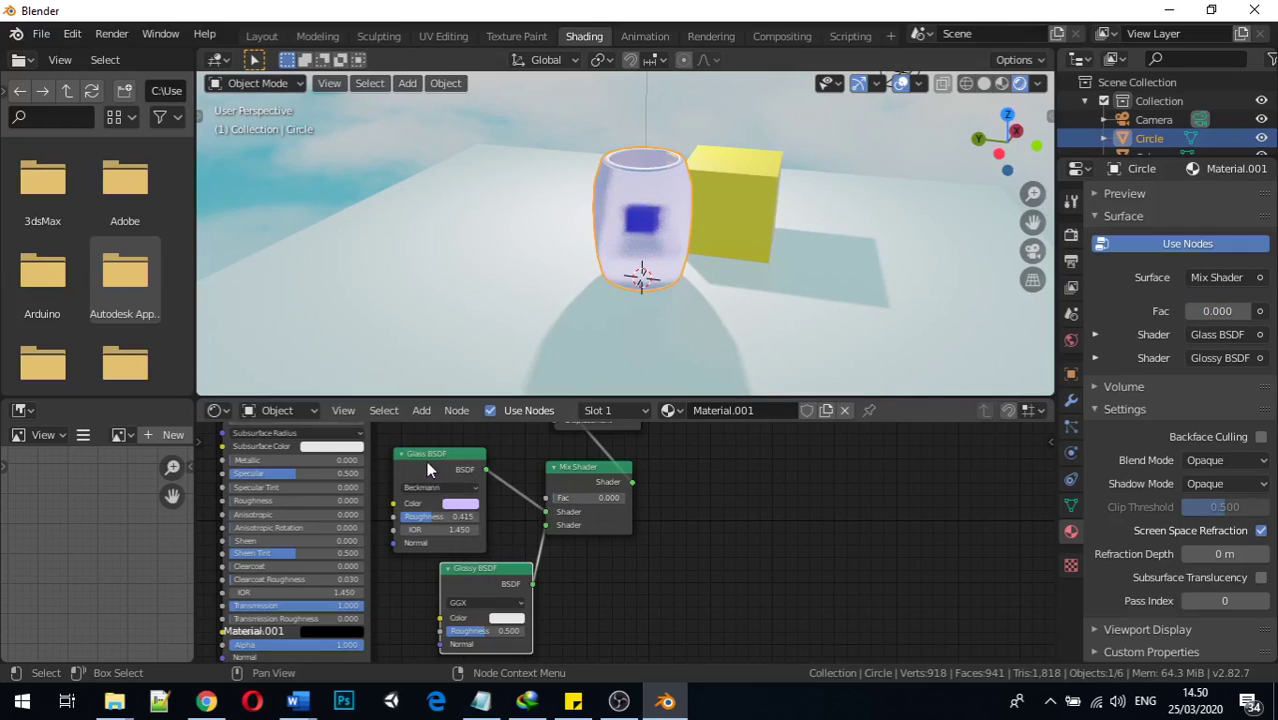
pyautogui.moveTo(458, 521)
pyautogui.mouseDown()
pyautogui.moveTo(485, 521)
pyautogui.moveTo(420, 521)
pyautogui.moveTo(458, 521)
pyautogui.mouseUp()
# Step: Try the Mix Shader's Fac at 1.000 and at 0.517 to compare the glossy and mixed looks
pyautogui.moveTo(1217, 311); pyautogui.dragTo(1250, 311)
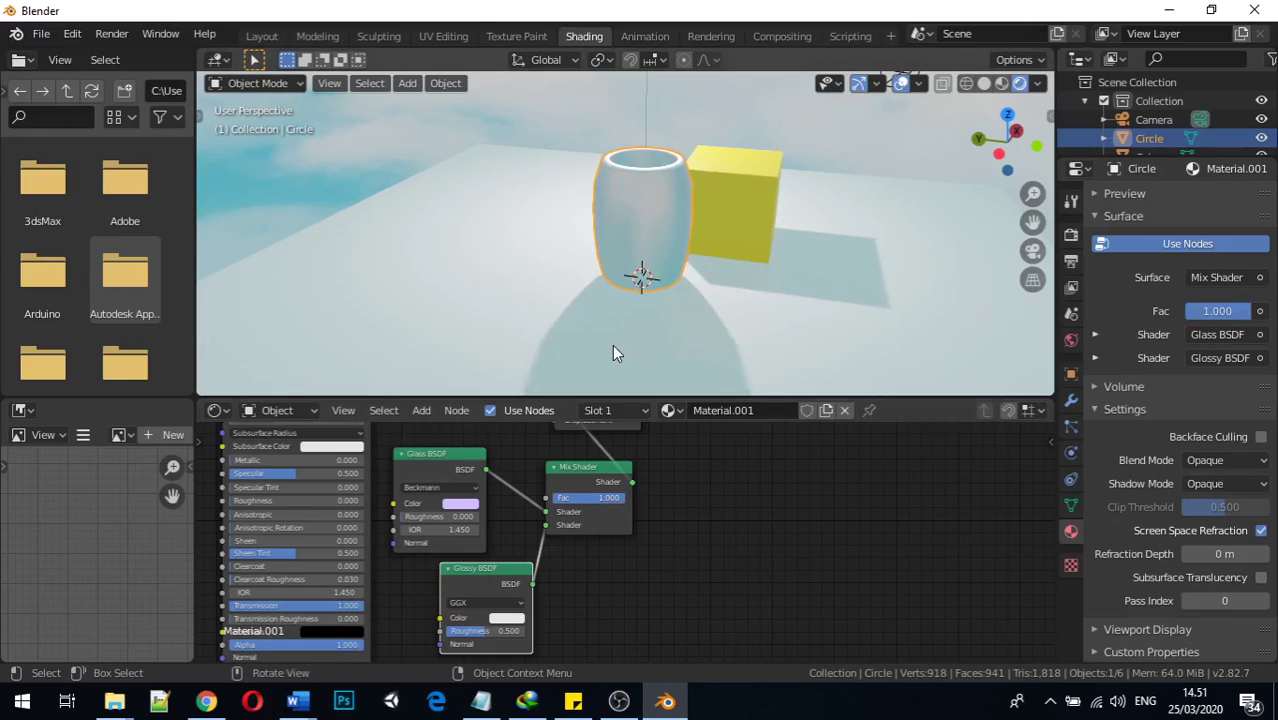
pyautogui.moveTo(633, 314); pyautogui.dragTo(644, 352, button='middle')
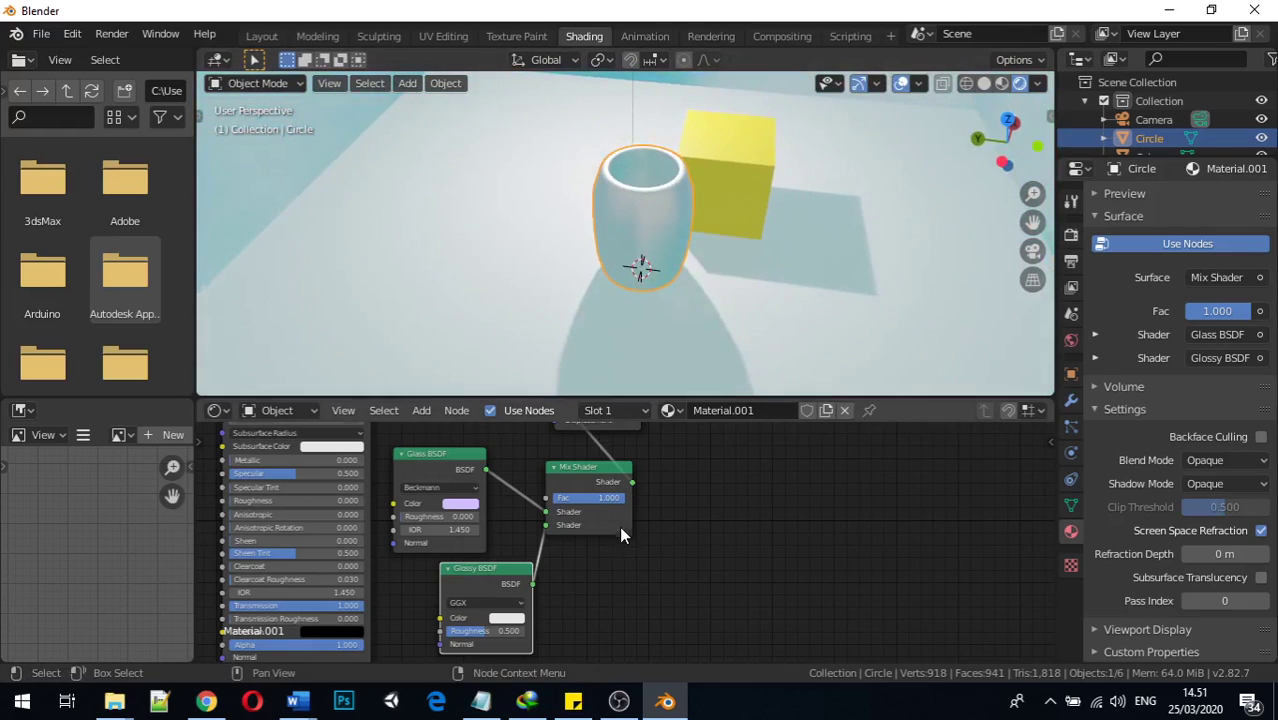
pyautogui.moveTo(1217, 311); pyautogui.dragTo(1192, 311)
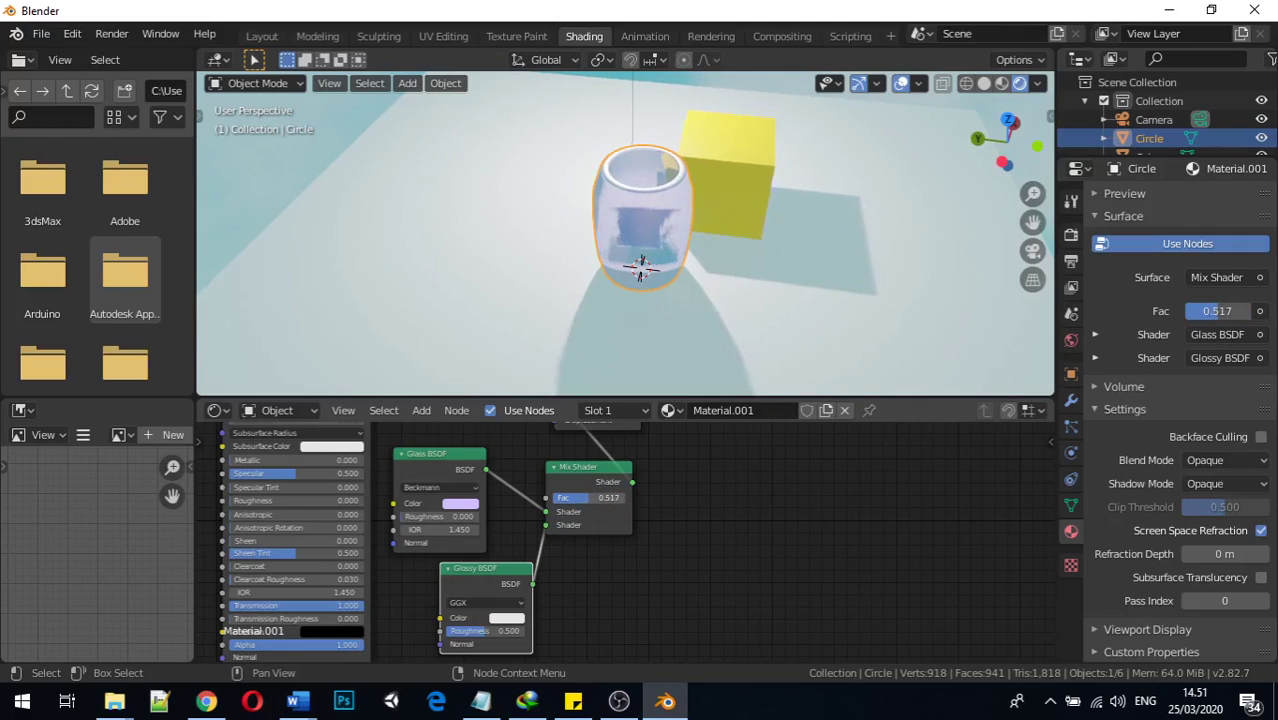
# Step: Examine the mixed glass and glossy material from above and from the side
pyautogui.moveTo(727, 491); pyautogui.dragTo(747, 436, button='middle')
pyautogui.moveTo(724, 257); pyautogui.dragTo(769, 339, button='middle')
pyautogui.scroll(-2, 635, 532)
pyautogui.moveTo(623, 525); pyautogui.dragTo(634, 574, button='middle')
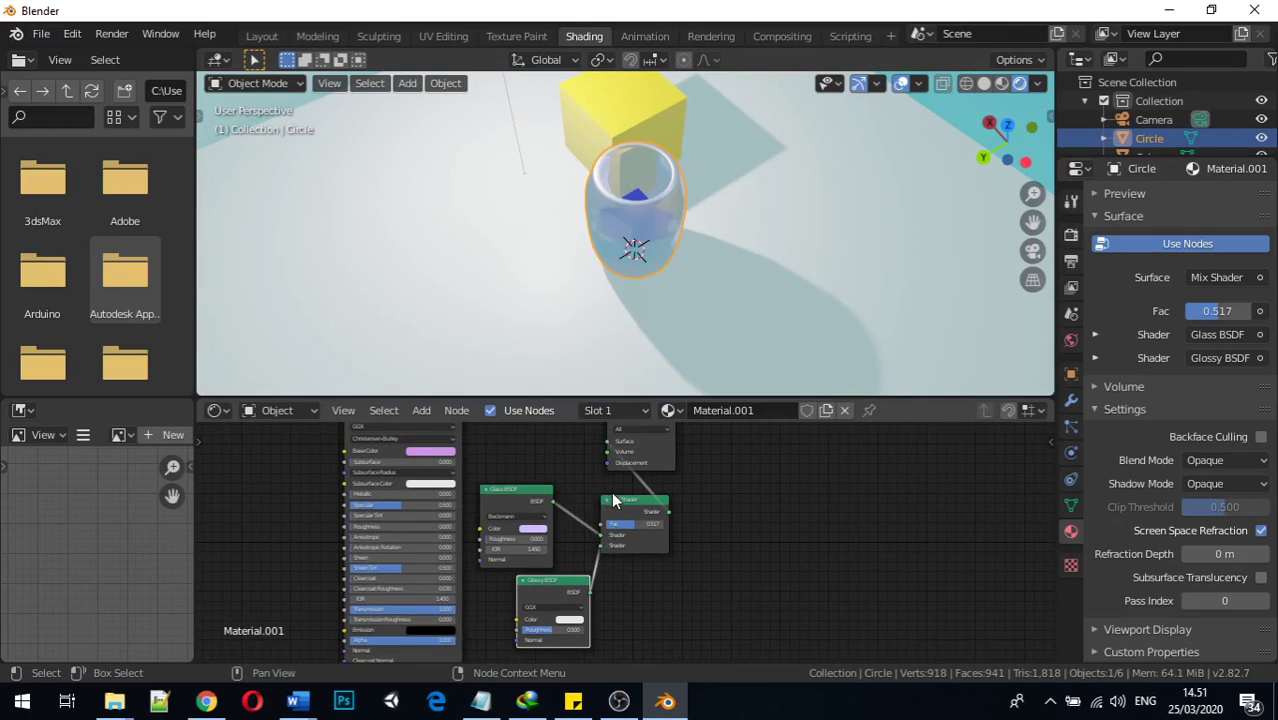
pyautogui.moveTo(656, 314); pyautogui.dragTo(652, 206, button='middle')
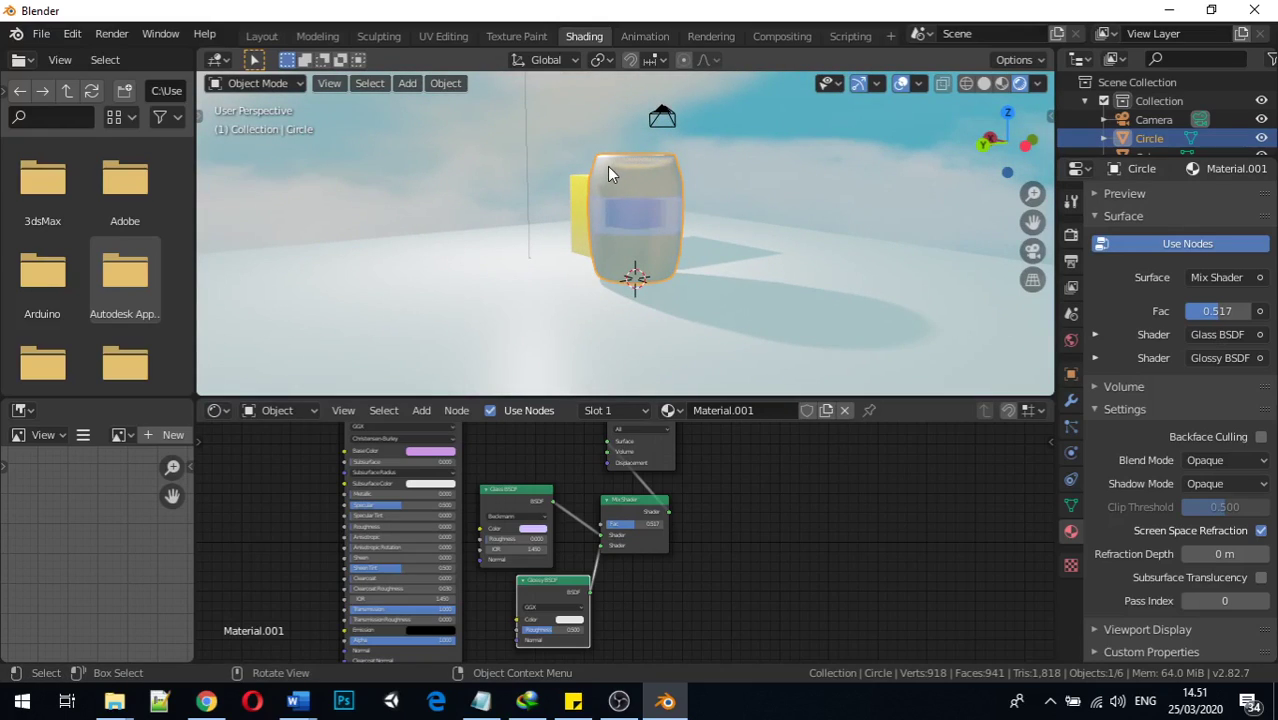
pyautogui.moveTo(611, 172); pyautogui.dragTo(684, 198, button='middle')
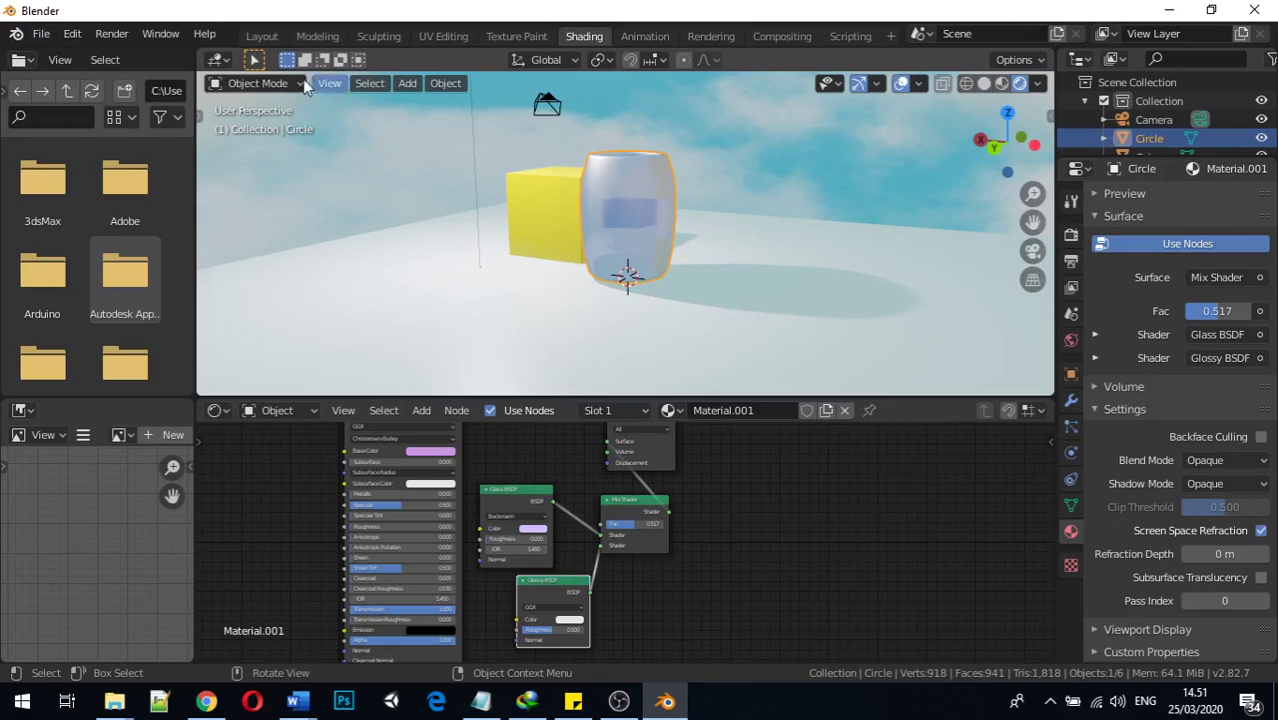
# Step: Switch to the Layout workspace, edit the glass mesh and select three edge loops around its lower part
pyautogui.click(262, 36)
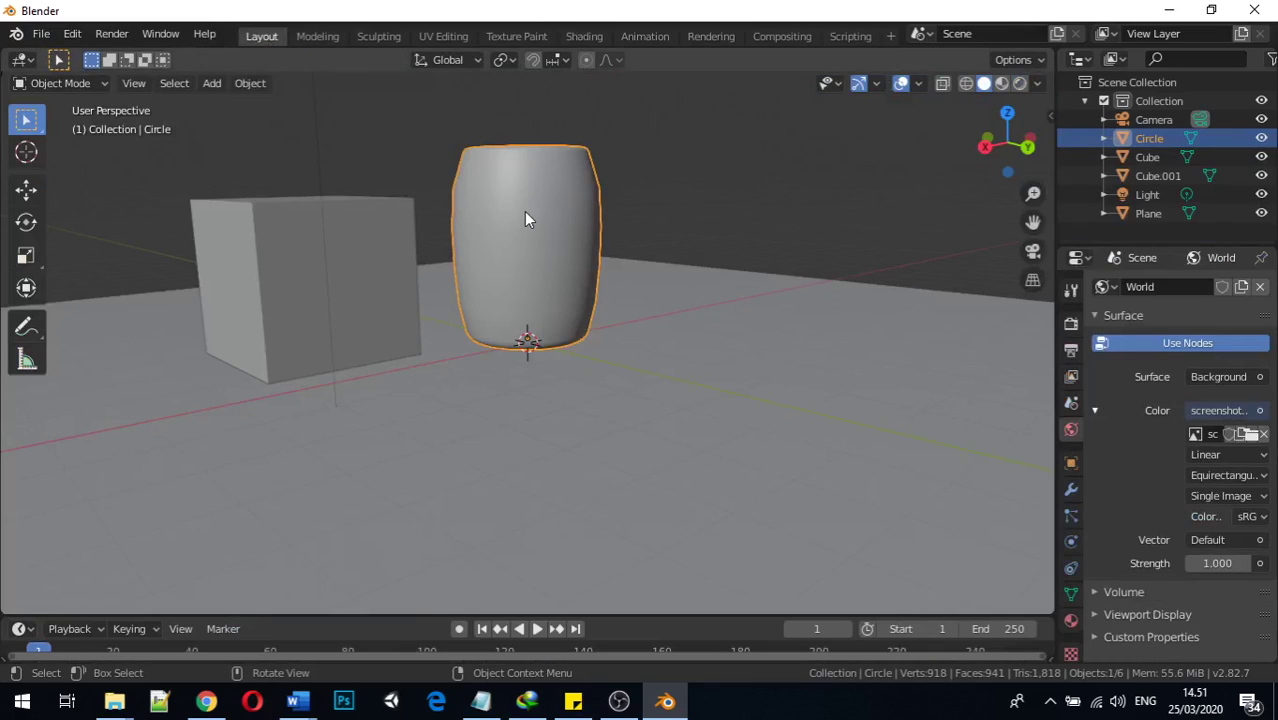
pyautogui.press('Tab')
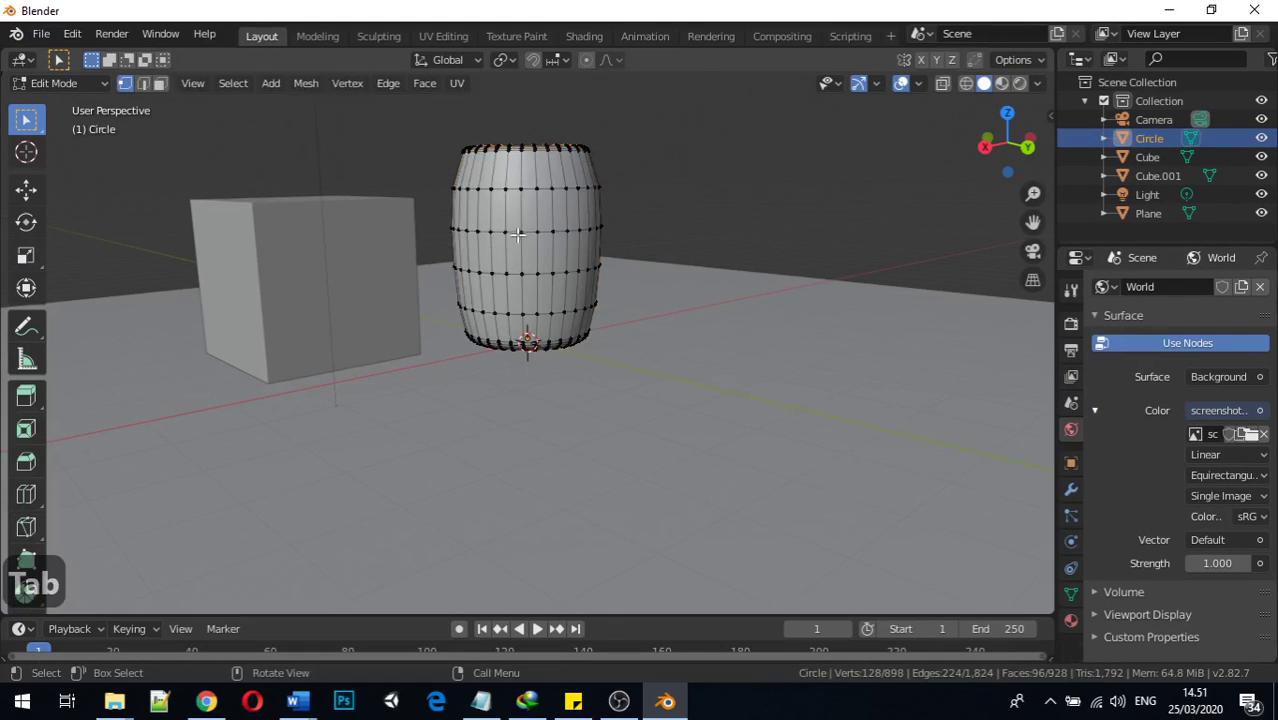
pyautogui.moveTo(524, 225); pyautogui.dragTo(481, 281, button='middle')
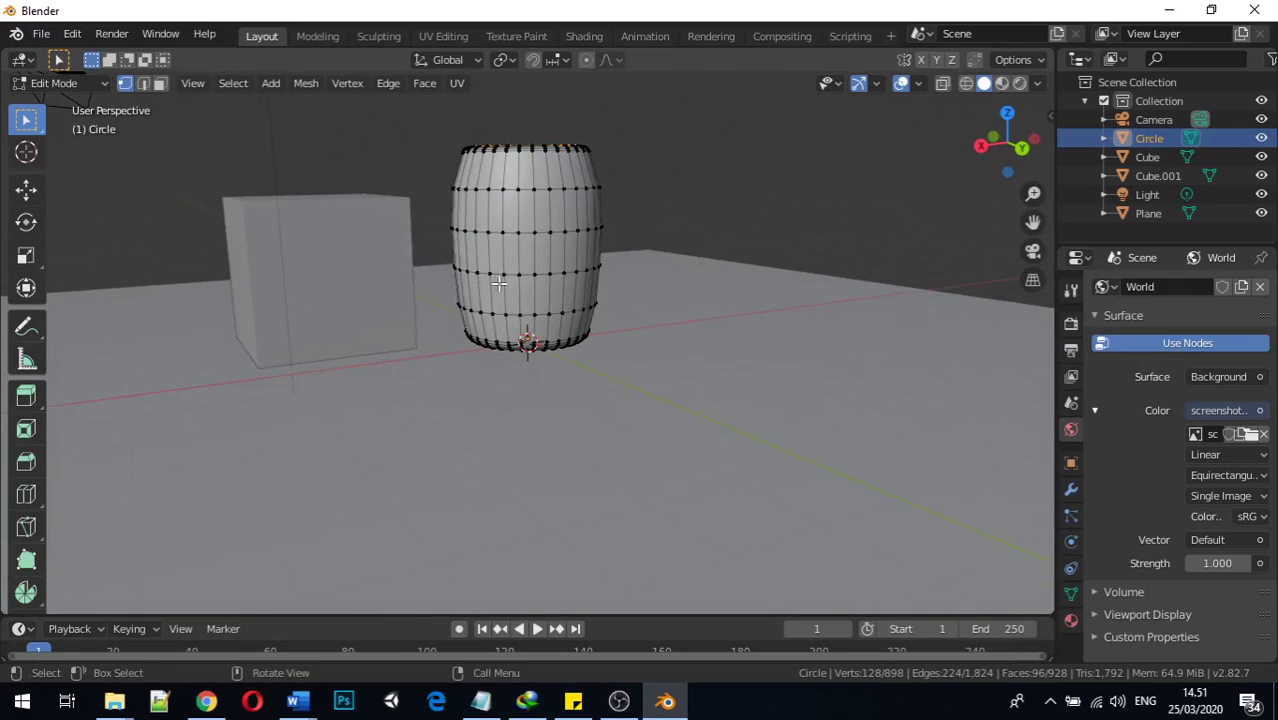
pyautogui.keyDown('alt'); pyautogui.click(542, 273); pyautogui.keyUp('alt')
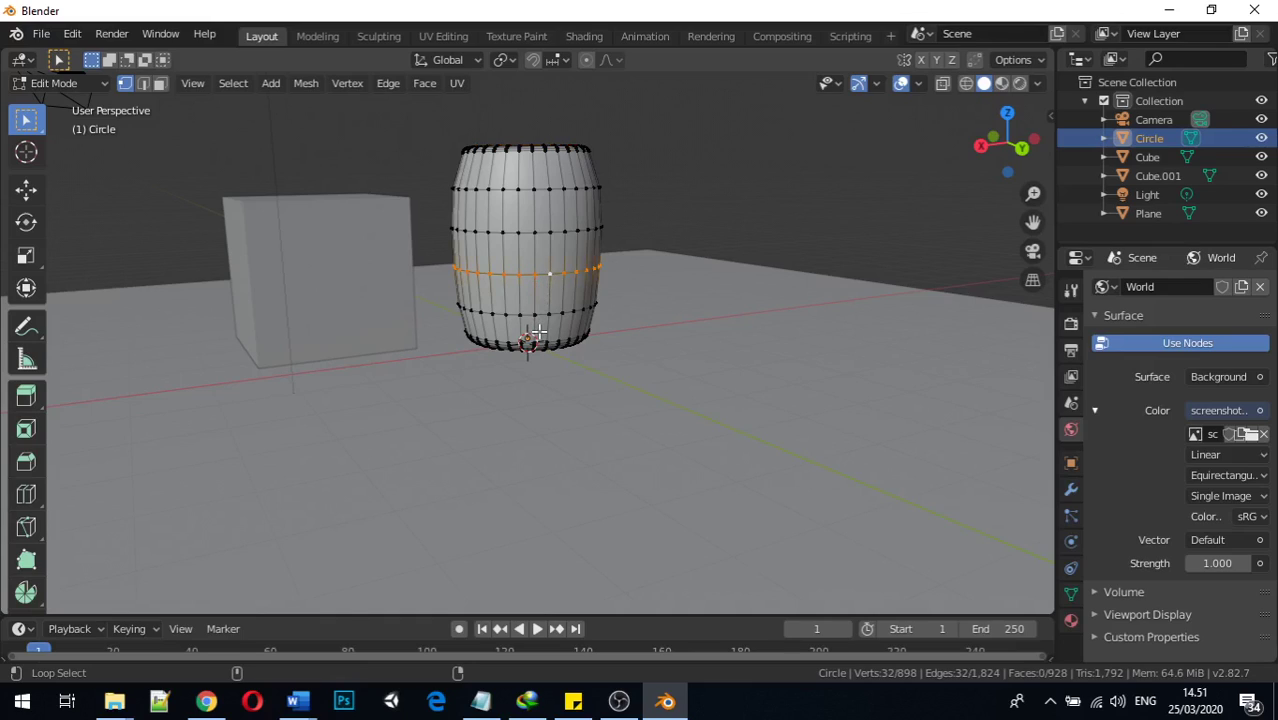
pyautogui.keyDown('alt'); pyautogui.keyDown('shift'); pyautogui.click(527, 314); pyautogui.keyUp('shift'); pyautogui.keyUp('alt')
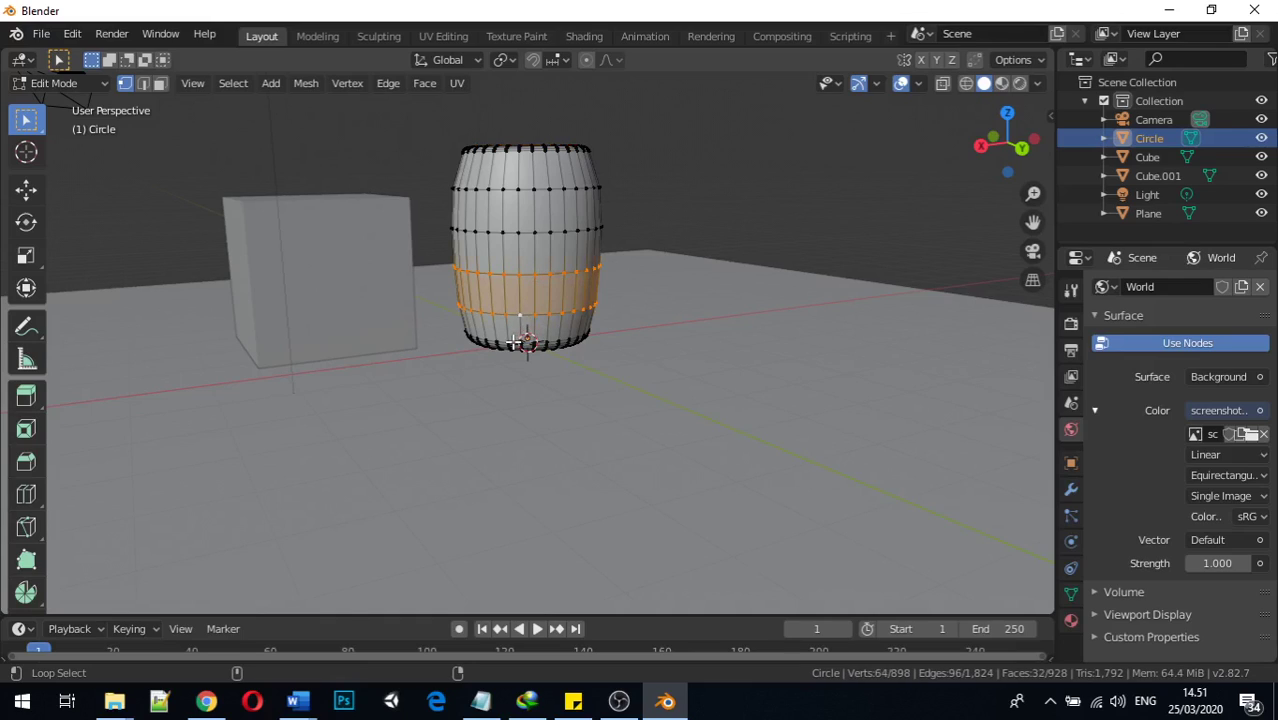
pyautogui.keyDown('alt'); pyautogui.keyDown('shift'); pyautogui.click(512, 342); pyautogui.keyUp('shift'); pyautogui.keyUp('alt')
pyautogui.moveTo(705, 360); pyautogui.dragTo(708, 476, button='middle')
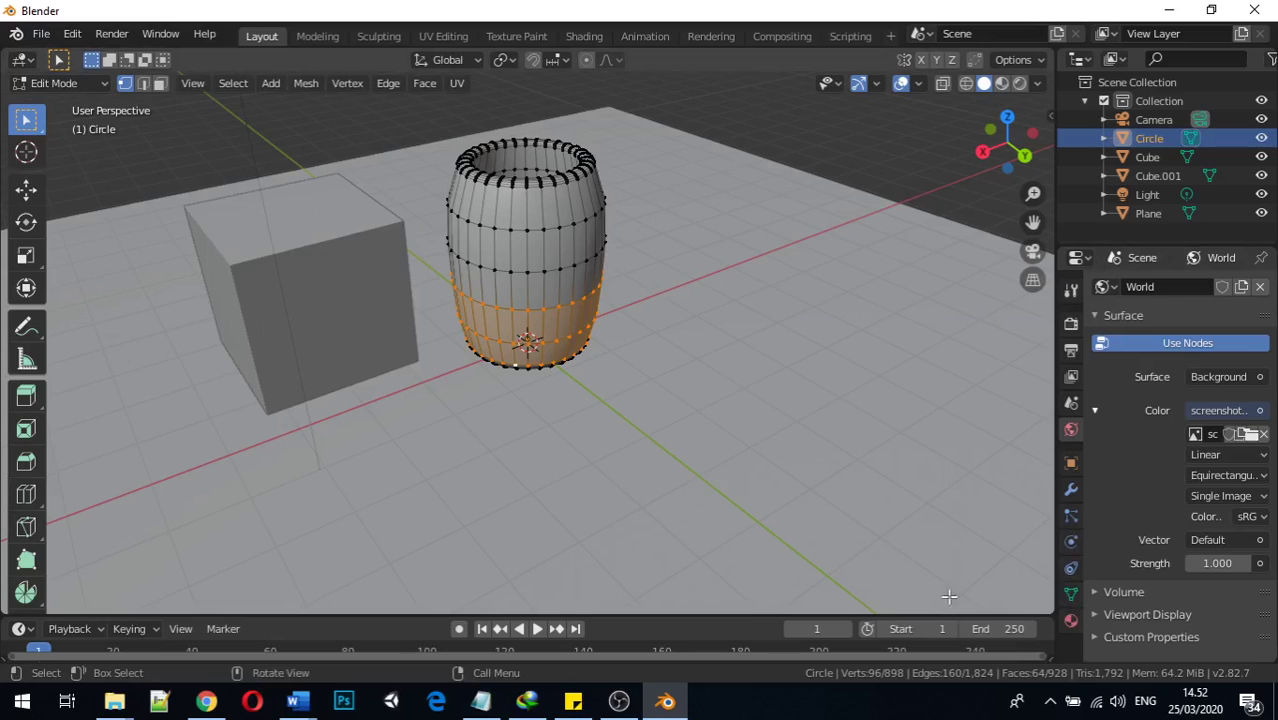
# Step: Add a second material slot with a new material to the glass and set its Base Color to red
pyautogui.click(1072, 620)
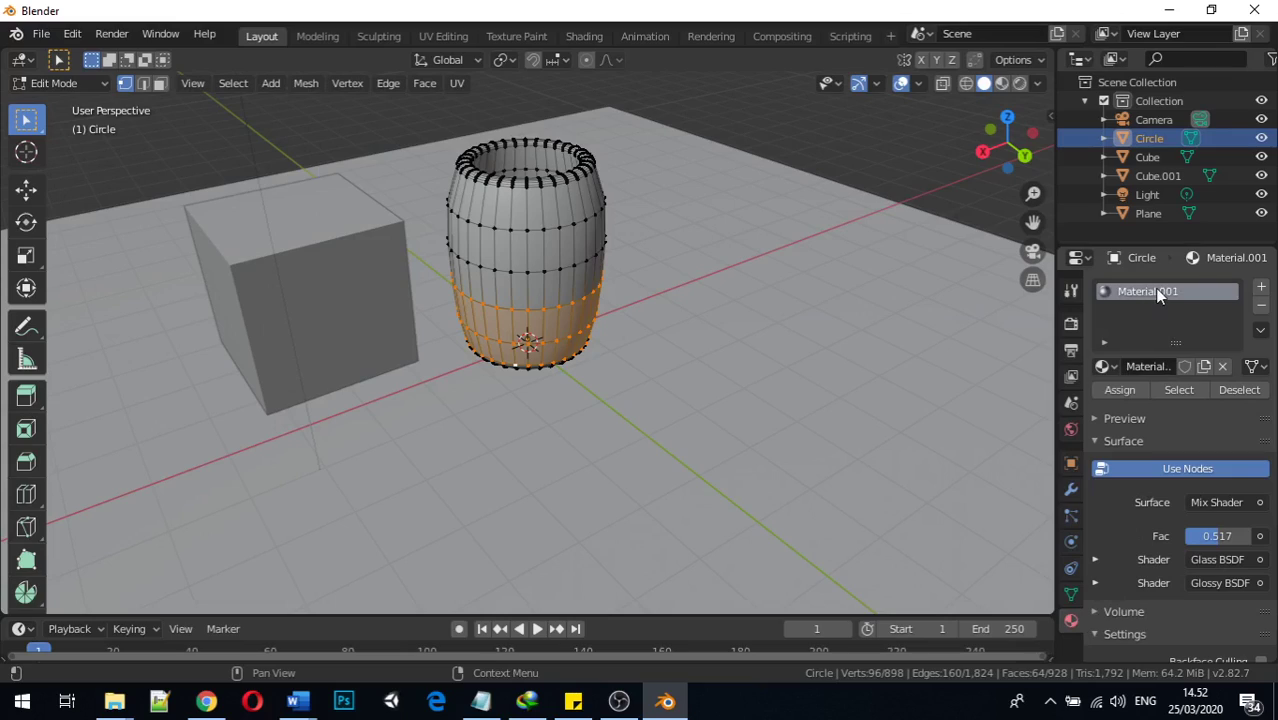
pyautogui.click(1262, 289)
pyautogui.click(1184, 404)
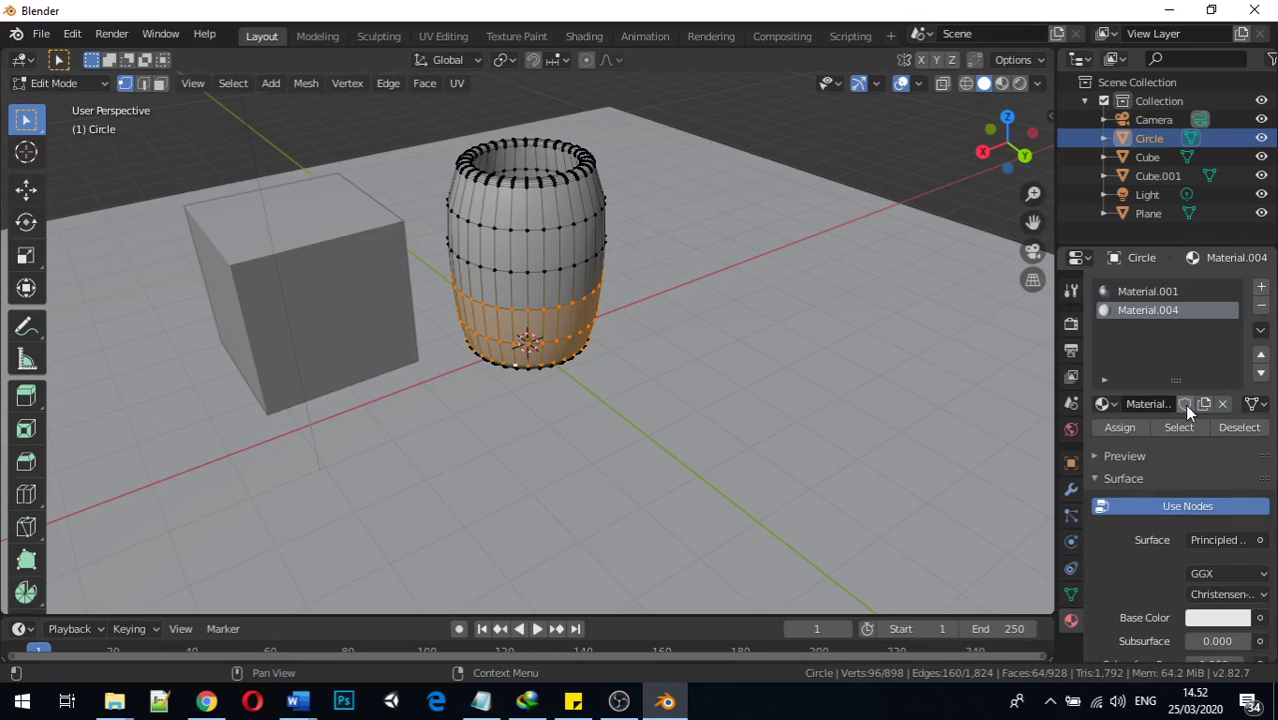
pyautogui.scroll(-5, 1134, 516)
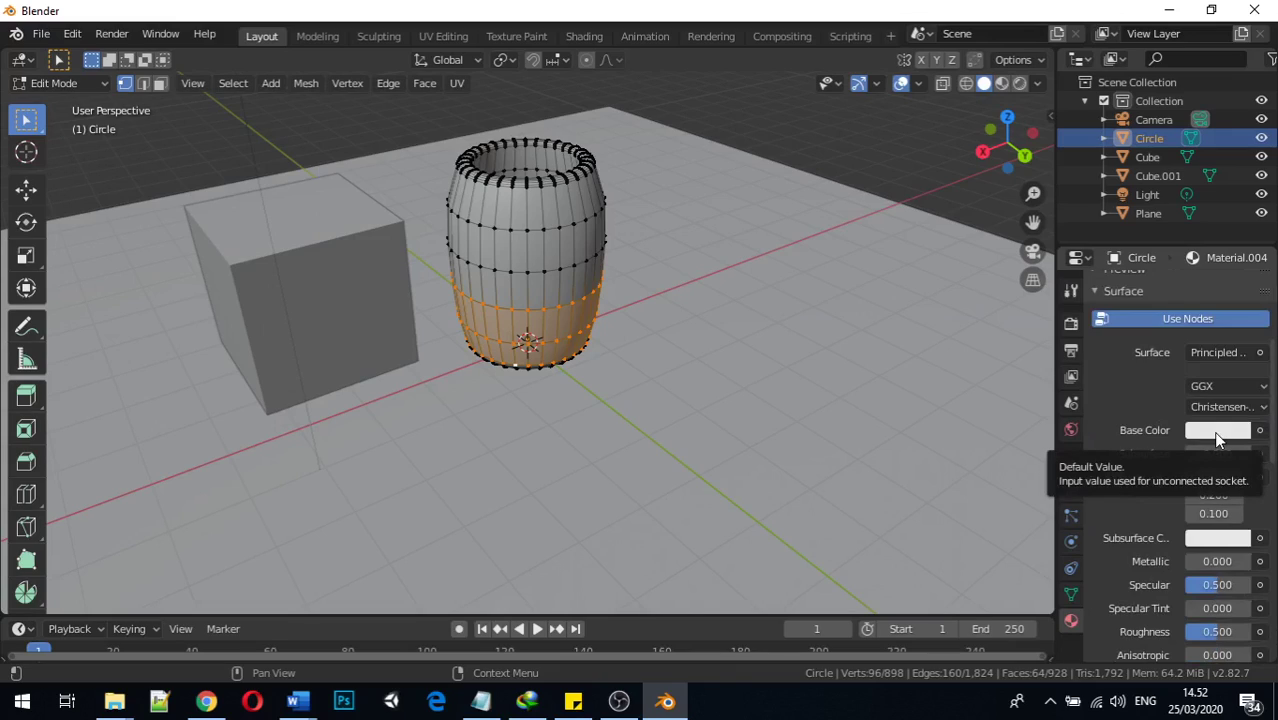
pyautogui.click(1207, 434)
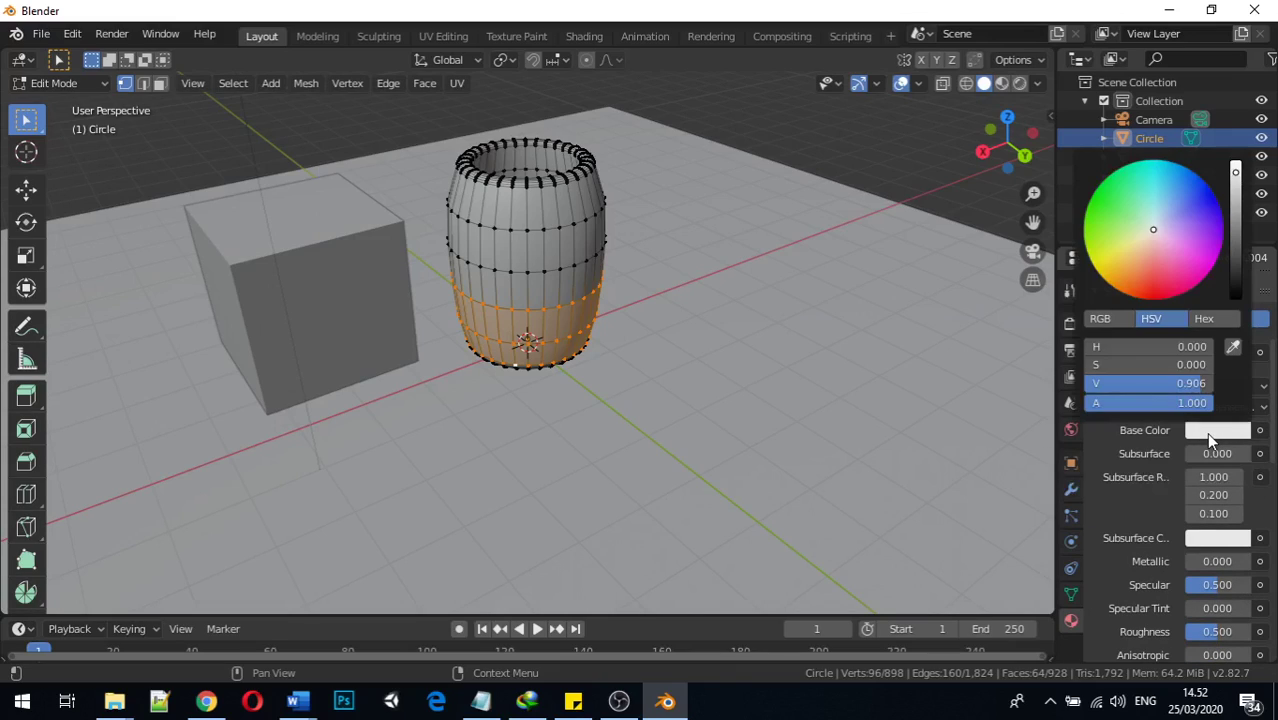
pyautogui.moveTo(1166, 217)
pyautogui.mouseDown()
pyautogui.moveTo(1201, 207)
pyautogui.moveTo(1156, 262)
pyautogui.moveTo(1152, 298)
pyautogui.mouseUp()
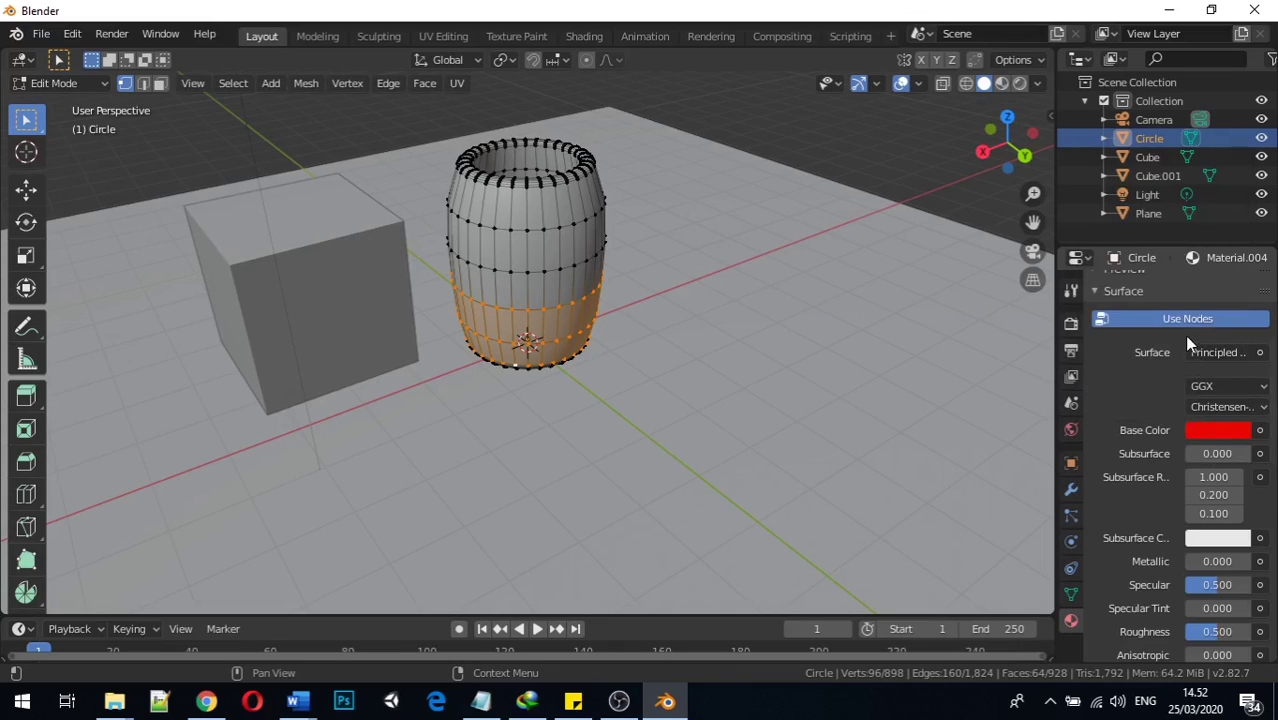
# Step: Assign the red material to the selected lower faces, show the viewport in Rendered shading and clear the selection
pyautogui.scroll(2, 1169, 346)
pyautogui.scroll(6, 1256, 415)
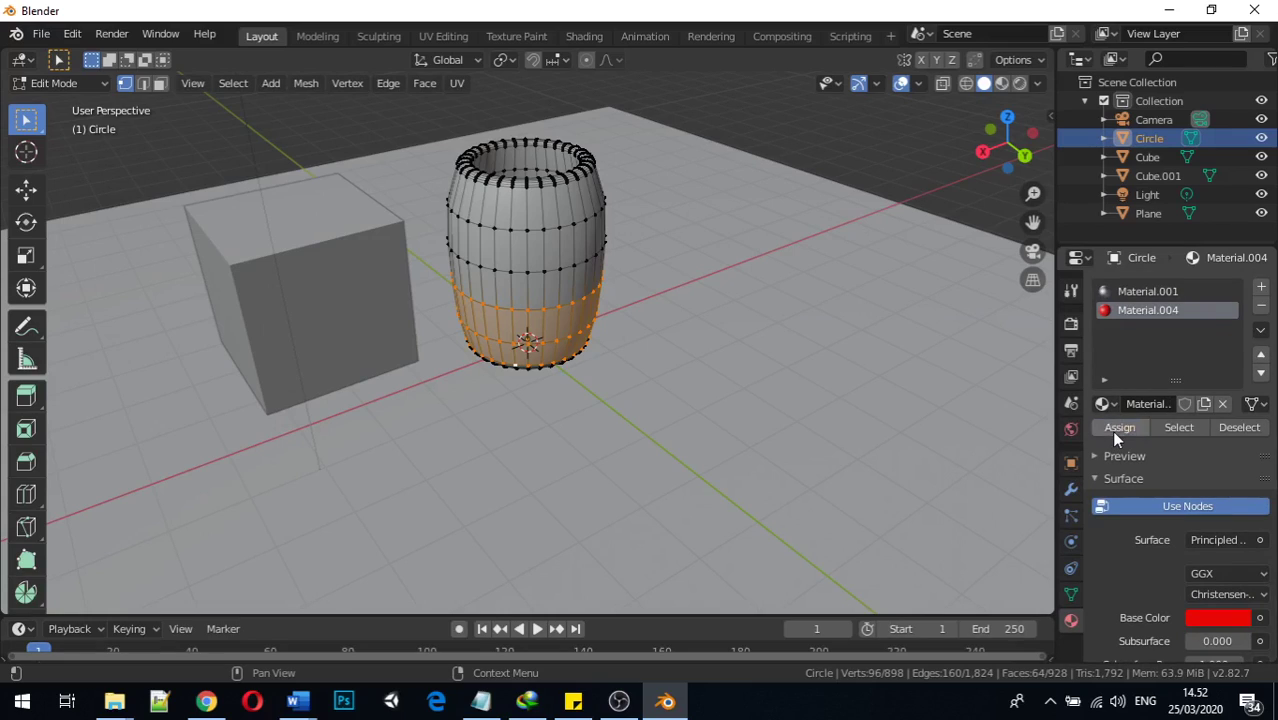
pyautogui.click(1019, 88)
pyautogui.moveTo(711, 278)
pyautogui.mouseDown(button='middle')
pyautogui.moveTo(722, 200)
pyautogui.moveTo(708, 224)
pyautogui.mouseUp(button='middle')
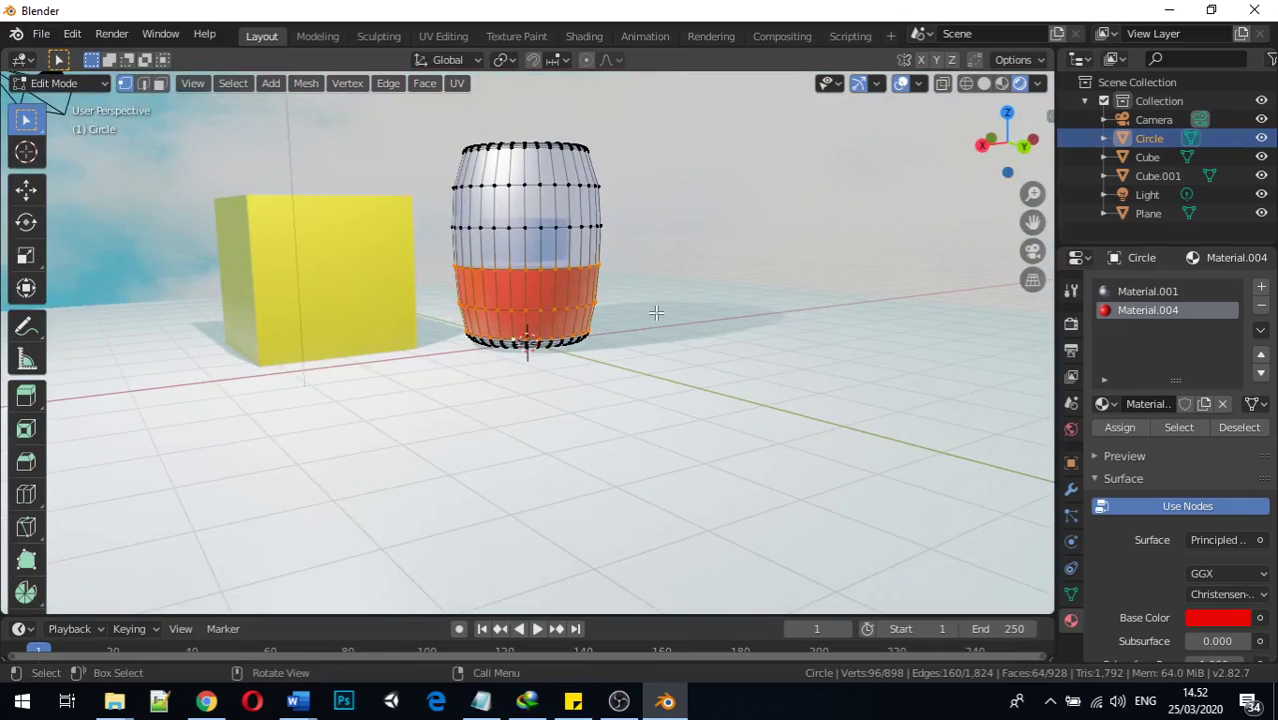
pyautogui.click(690, 365)
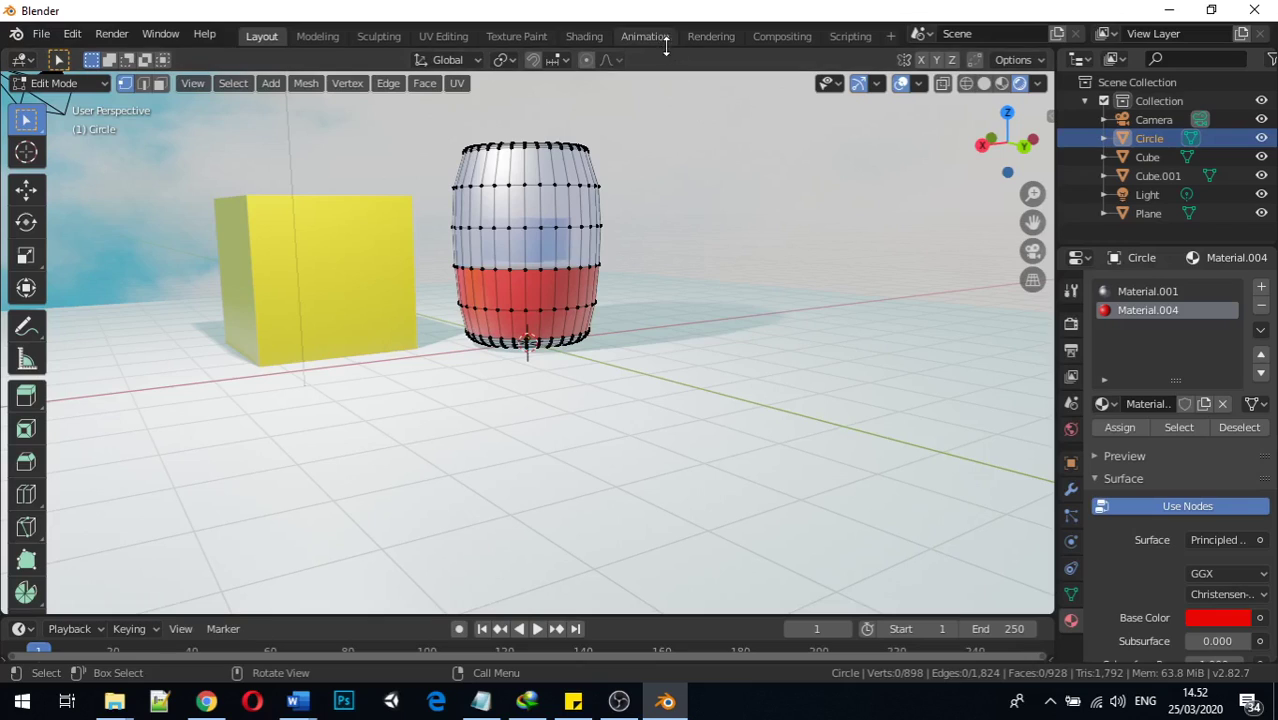
# Step: Return to the Shading workspace, select the Material.001 slot and set its Mix Shader's Fac to 0.000
pyautogui.click(584, 37)
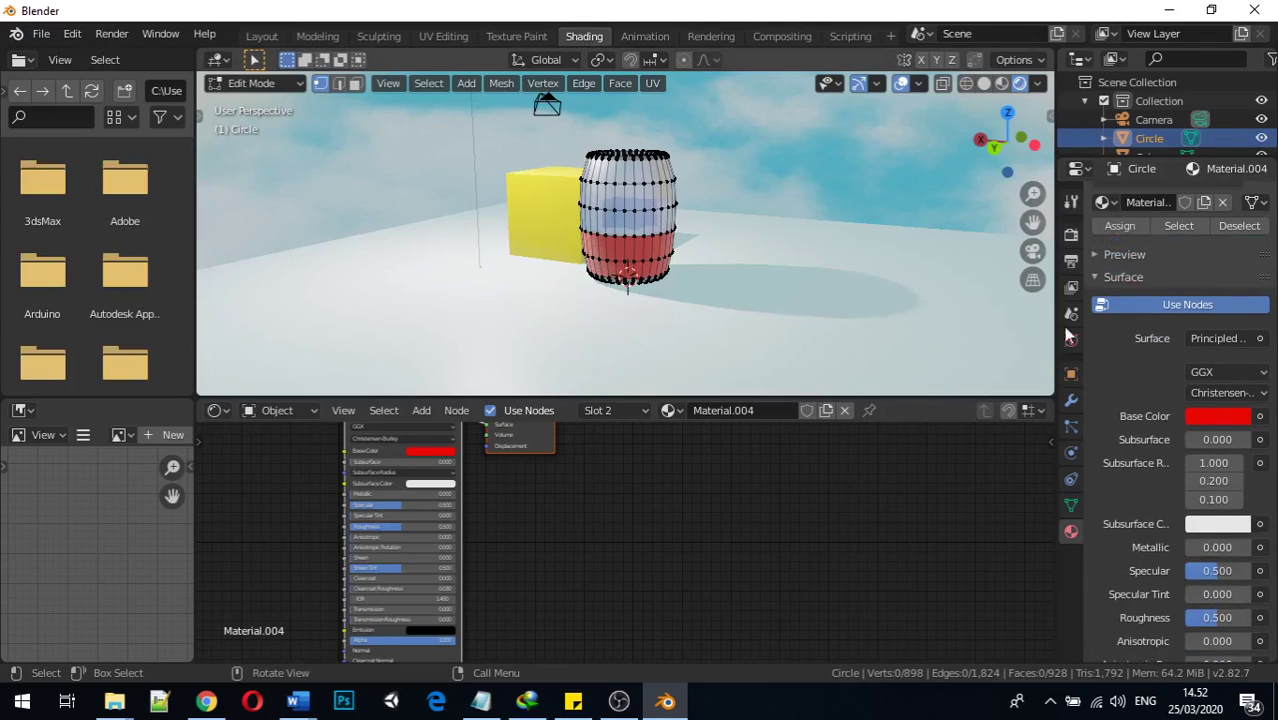
pyautogui.scroll(3, 1210, 258)
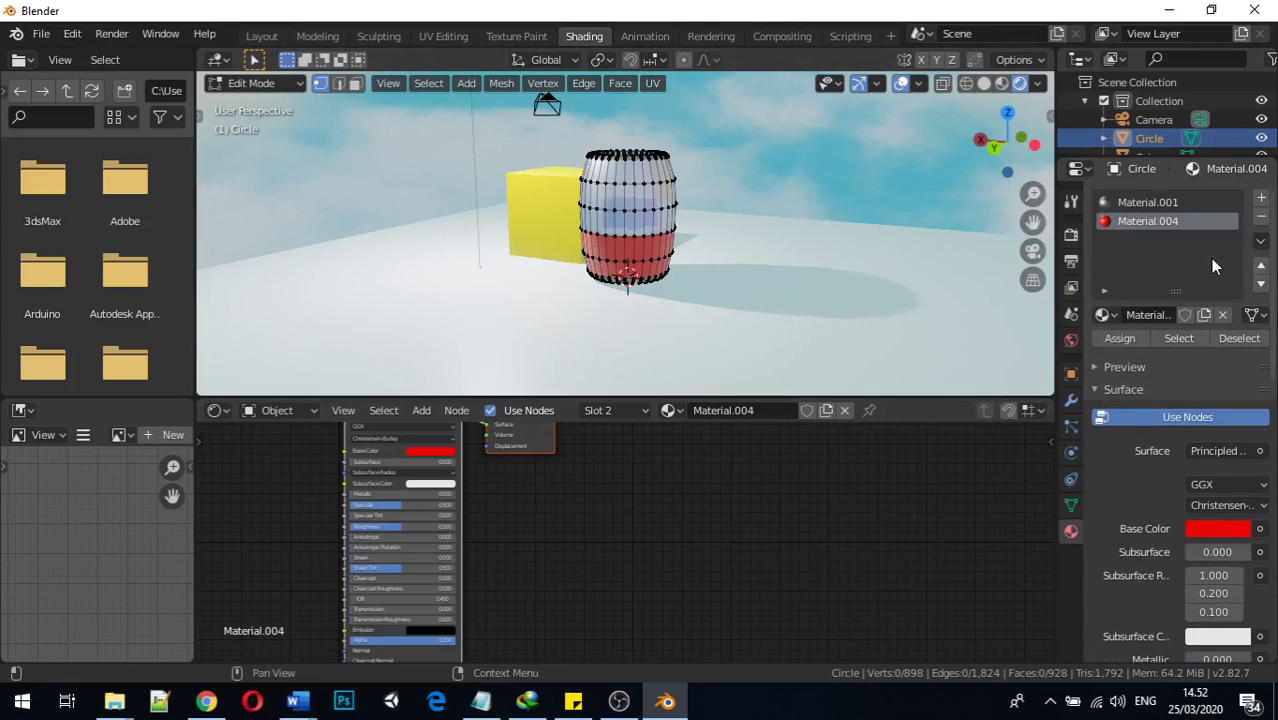
pyautogui.click(1150, 203)
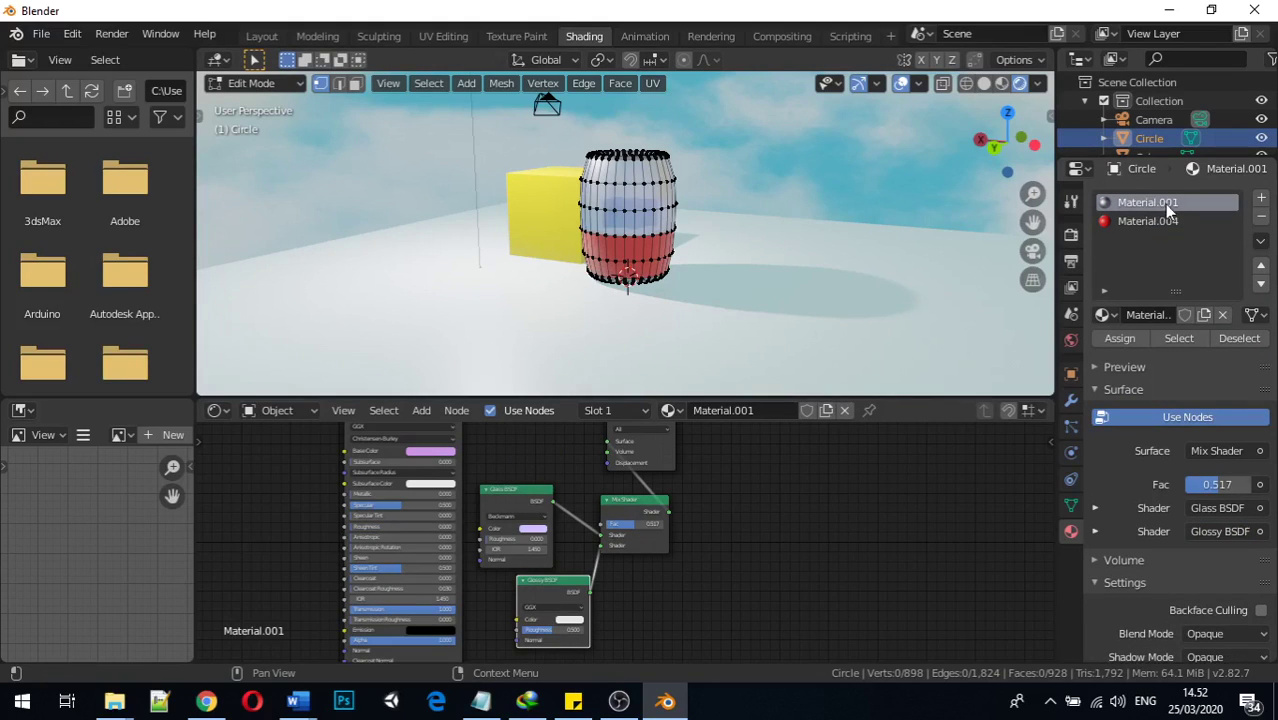
pyautogui.scroll(1, 605, 479)
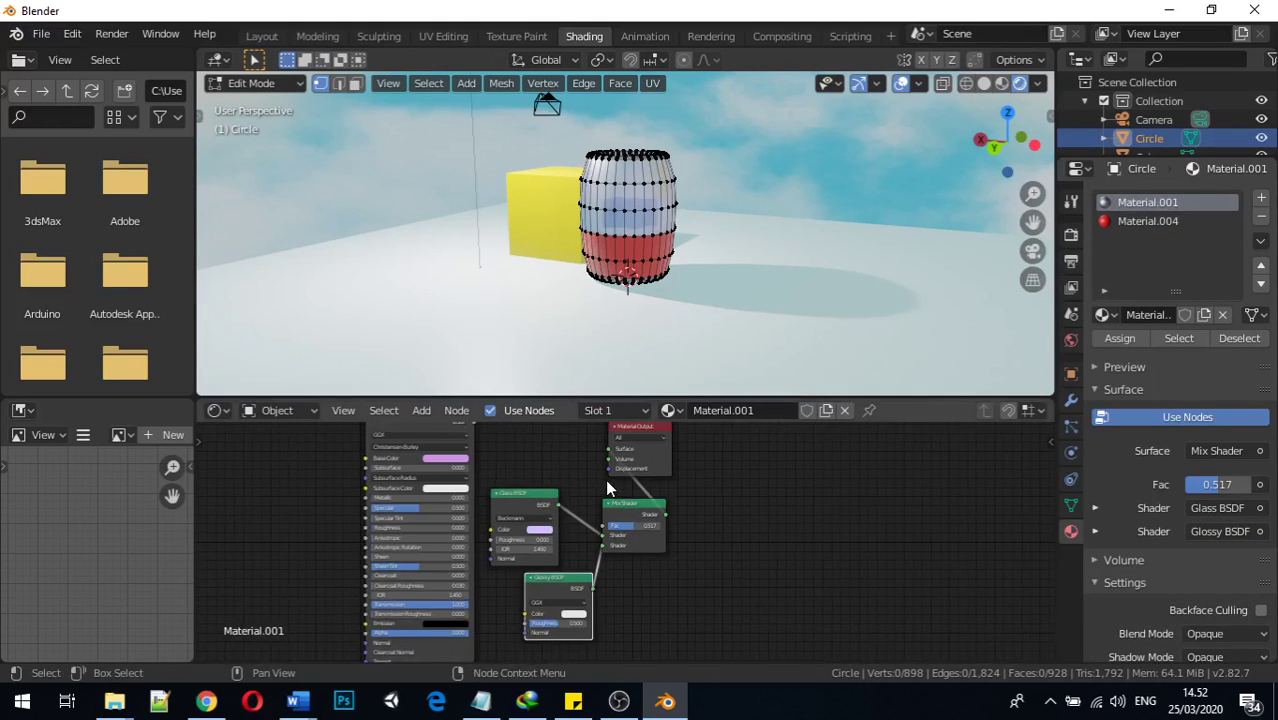
pyautogui.moveTo(605, 479); pyautogui.dragTo(601, 513, button='middle')
pyautogui.scroll(2, 624, 542)
pyautogui.moveTo(625, 566); pyautogui.dragTo(560, 566)
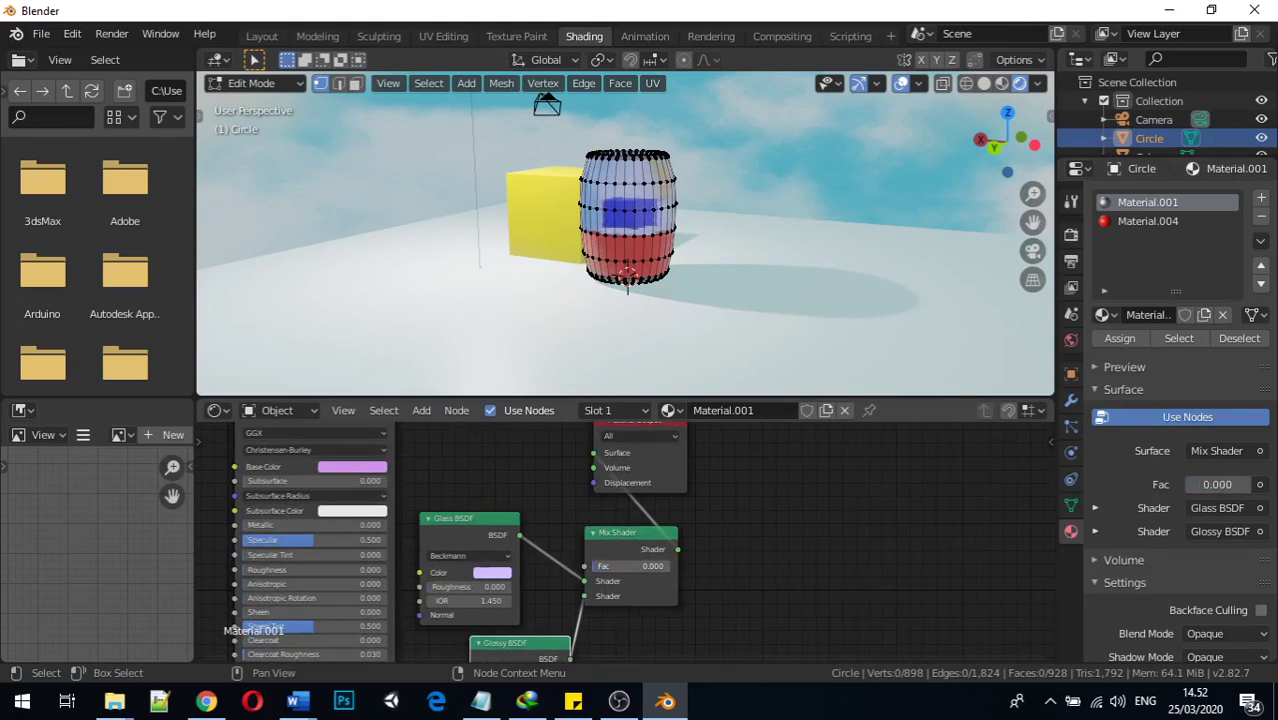
pyautogui.scroll(-2, 504, 458)
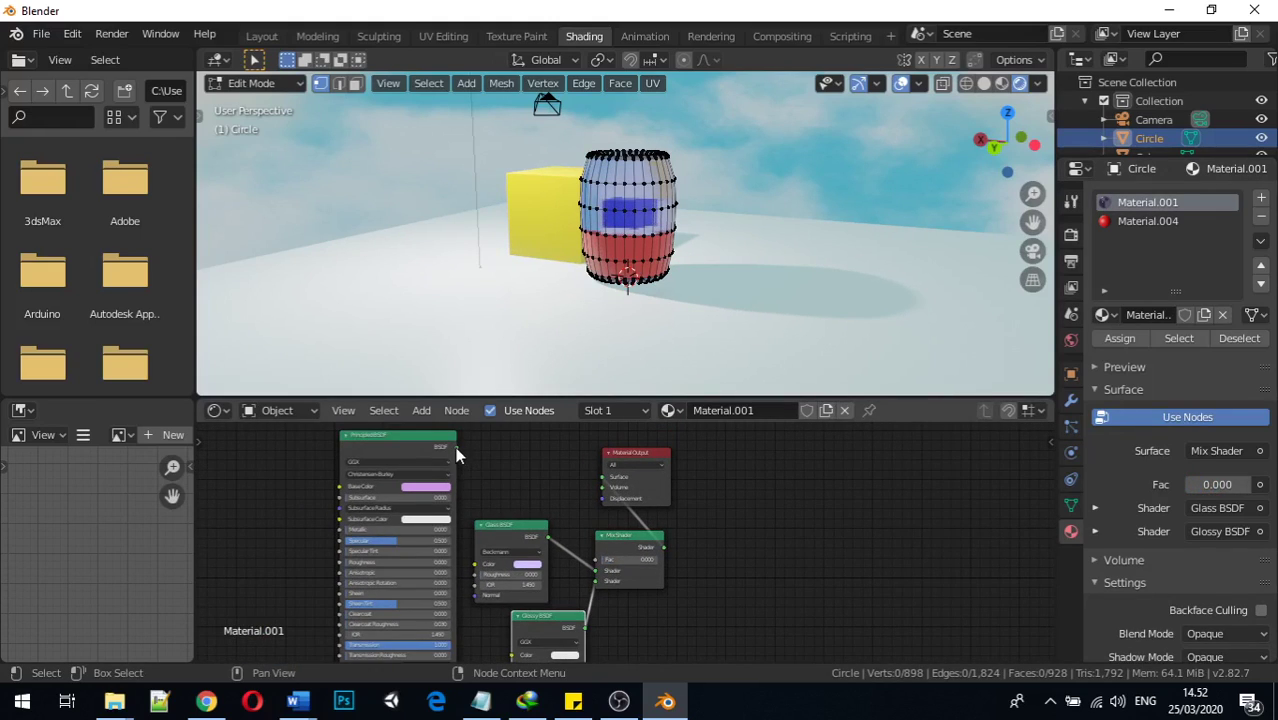
# Step: Connect the Principled BSDF output to the Material Output's Surface input in Material.001
pyautogui.moveTo(455, 453)
pyautogui.mouseDown()
pyautogui.moveTo(556, 455)
pyautogui.moveTo(616, 483)
pyautogui.mouseUp()
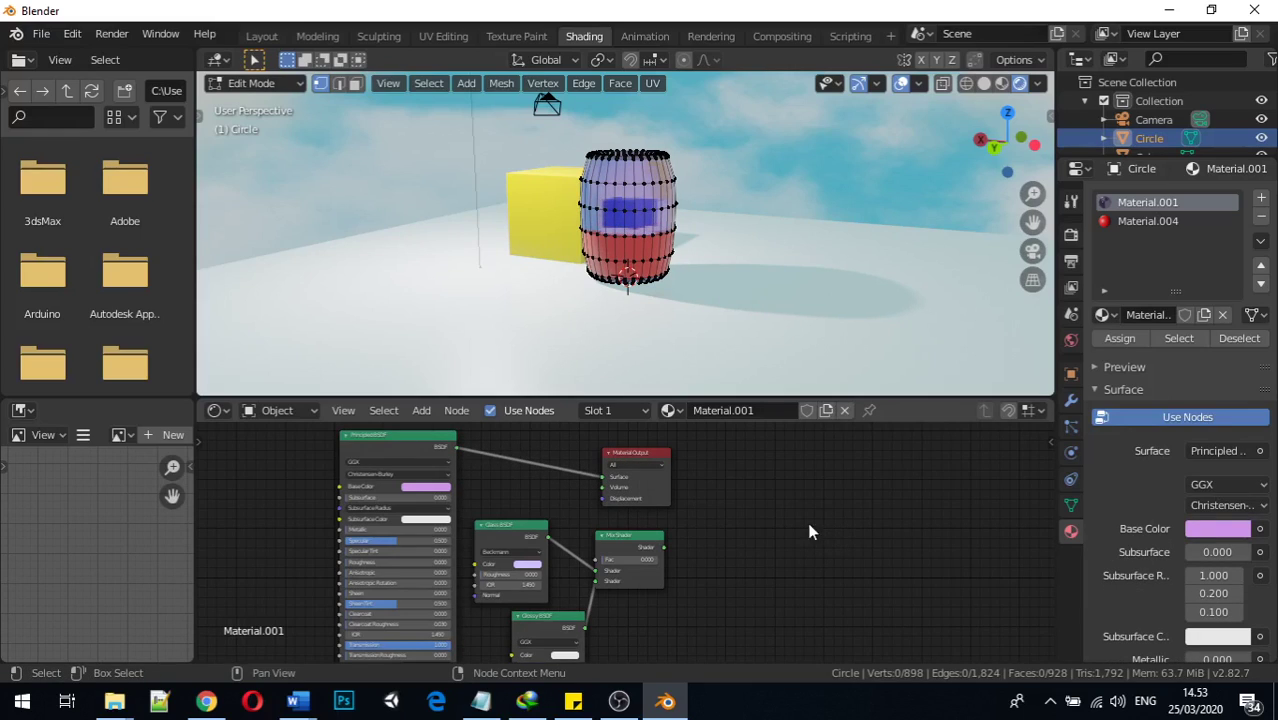
pyautogui.scroll(-1, 432, 548)
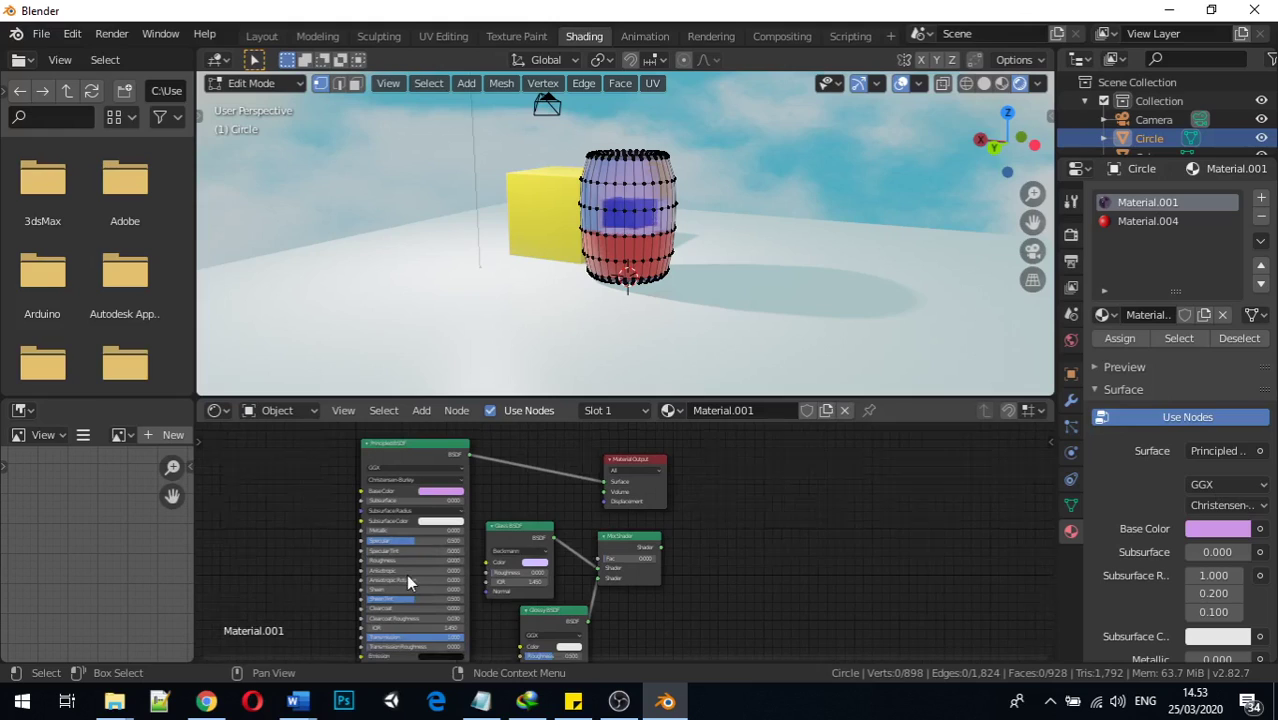
pyautogui.scroll(2, 390, 580)
pyautogui.moveTo(376, 587); pyautogui.dragTo(404, 512, button='middle')
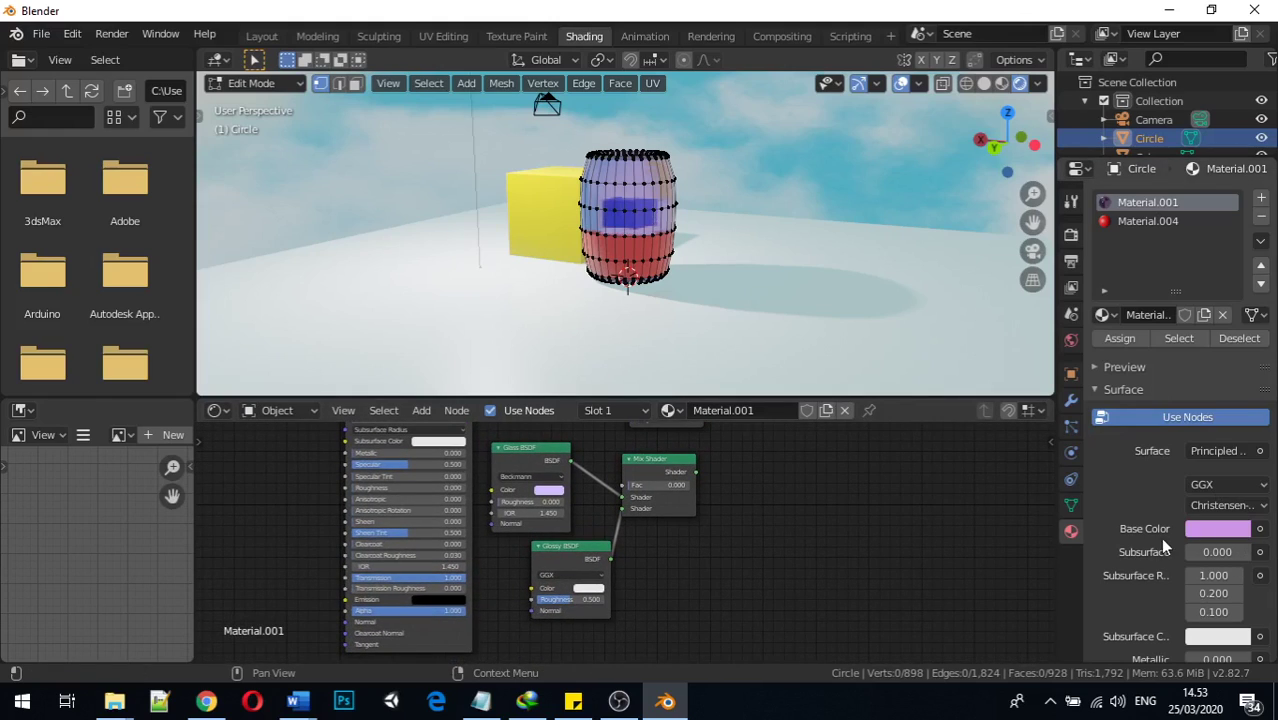
# Step: Set Material.001's Refraction Depth to 0.4 m and return the glass to Object Mode
pyautogui.scroll(-4, 1162, 536)
pyautogui.scroll(-12, 1162, 541)
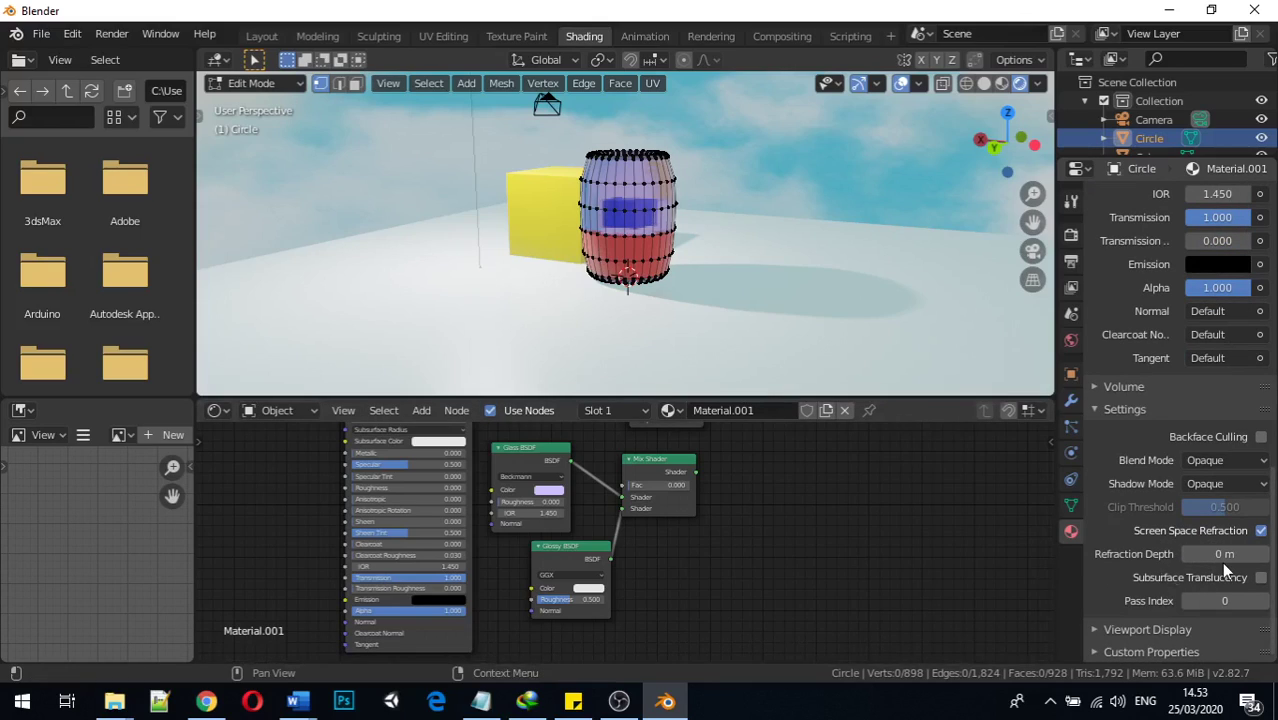
pyautogui.moveTo(1224, 553); pyautogui.dragTo(1240, 553)
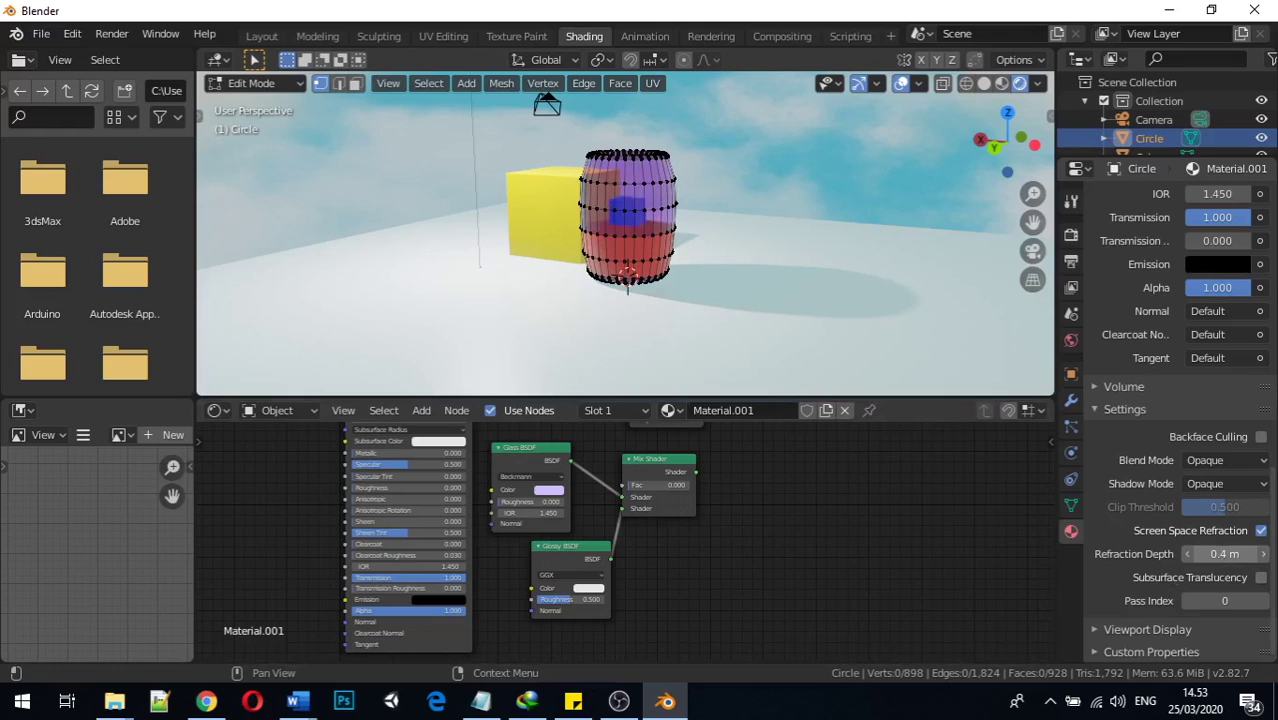
pyautogui.moveTo(836, 332); pyautogui.dragTo(835, 283, button='middle')
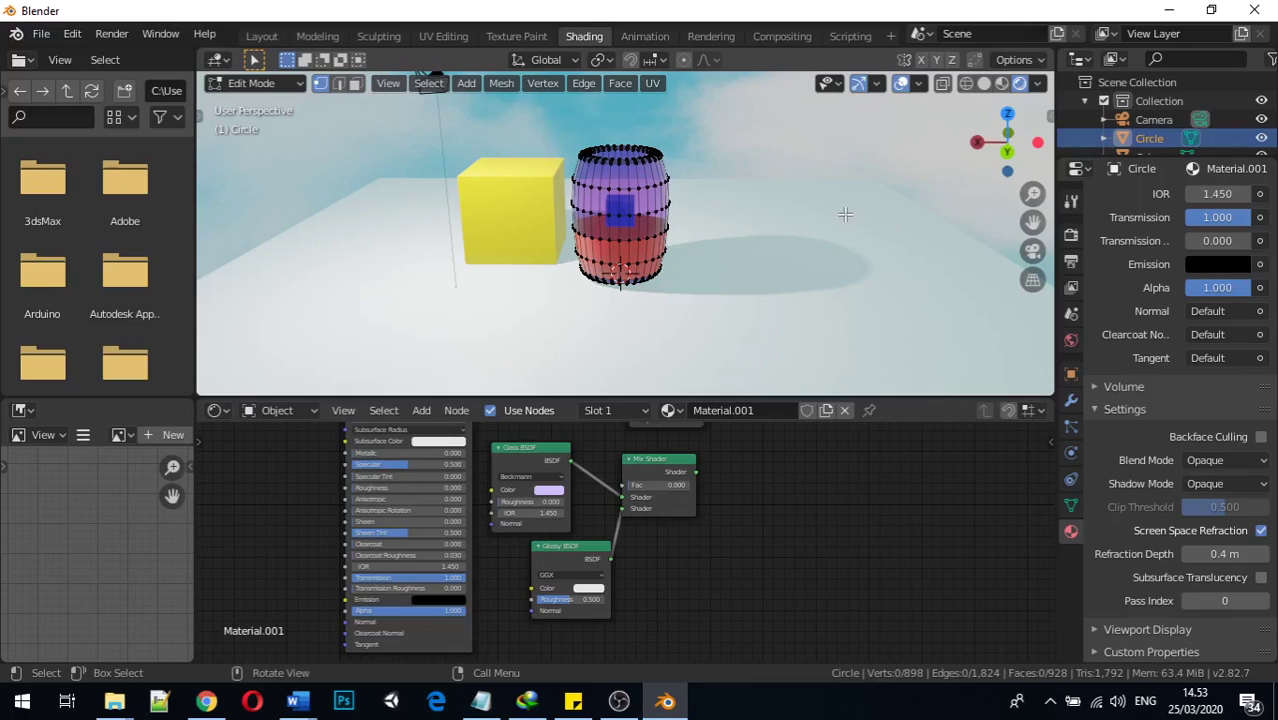
pyautogui.press('Tab')
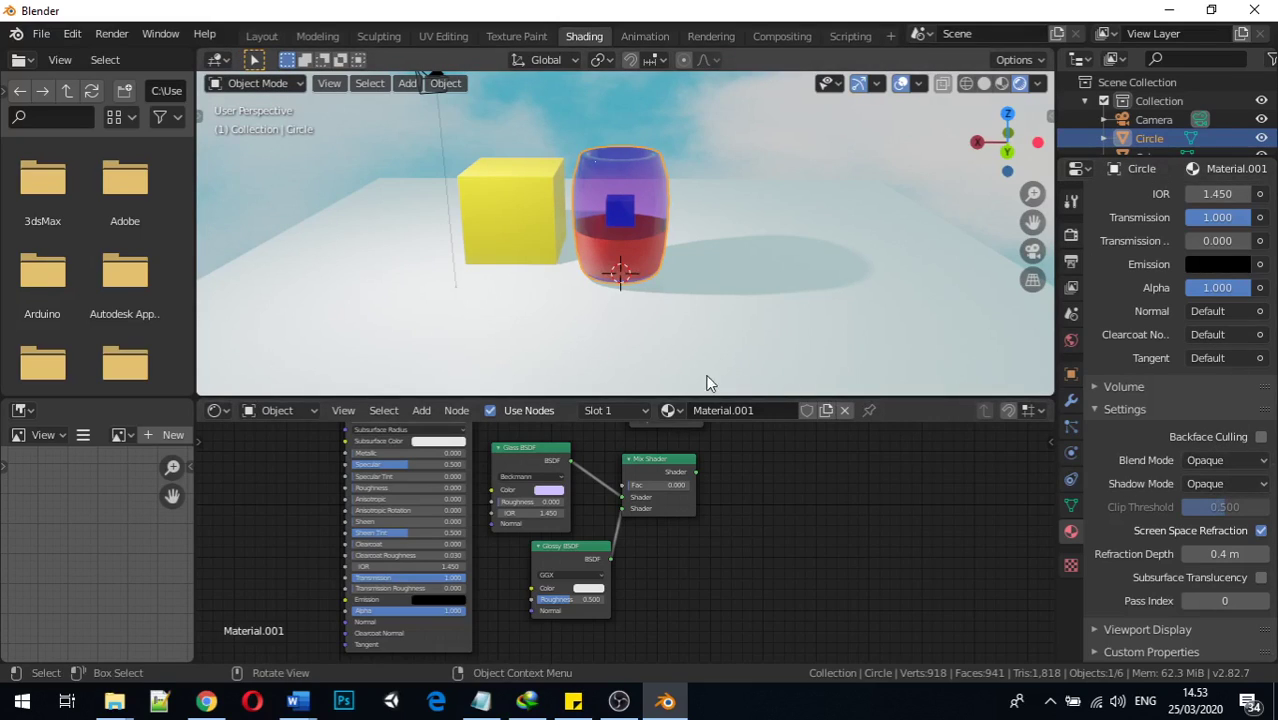
# Step: Select the glass's red Material.004 slot and set its Transmission to 1.000
pyautogui.scroll(15, 1213, 265)
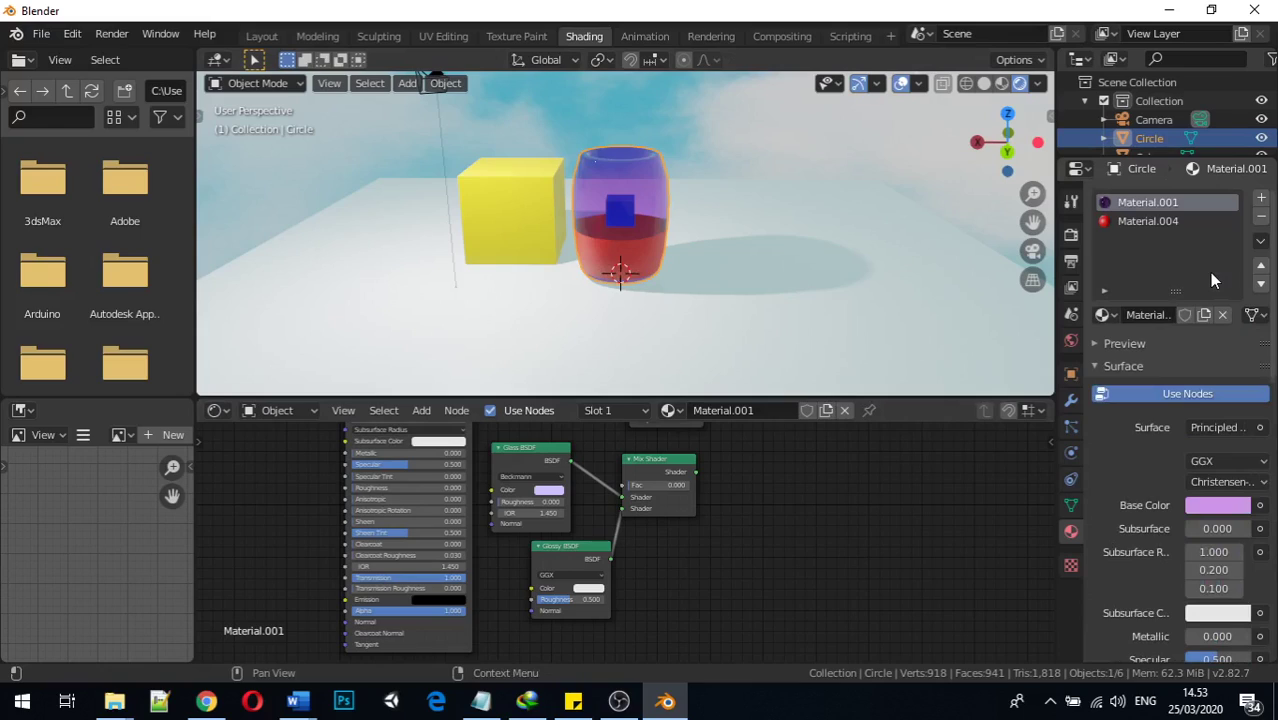
pyautogui.click(1115, 221)
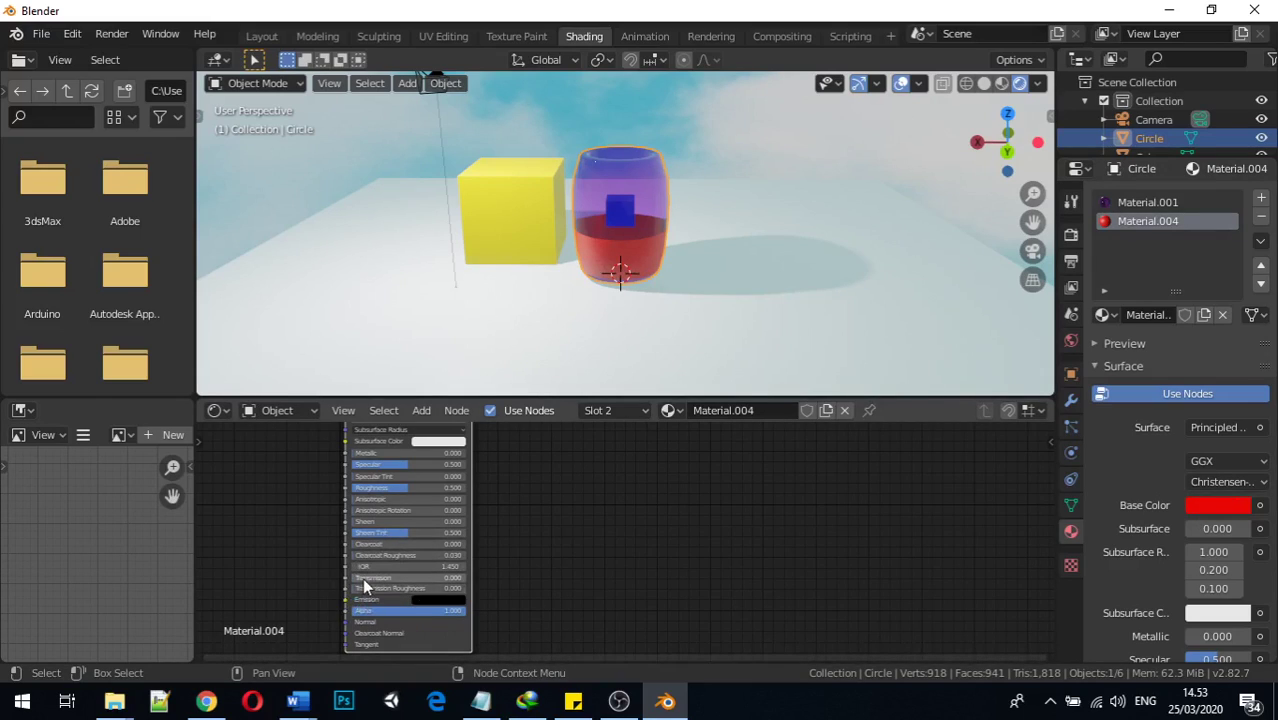
pyautogui.moveTo(362, 577); pyautogui.dragTo(464, 577)
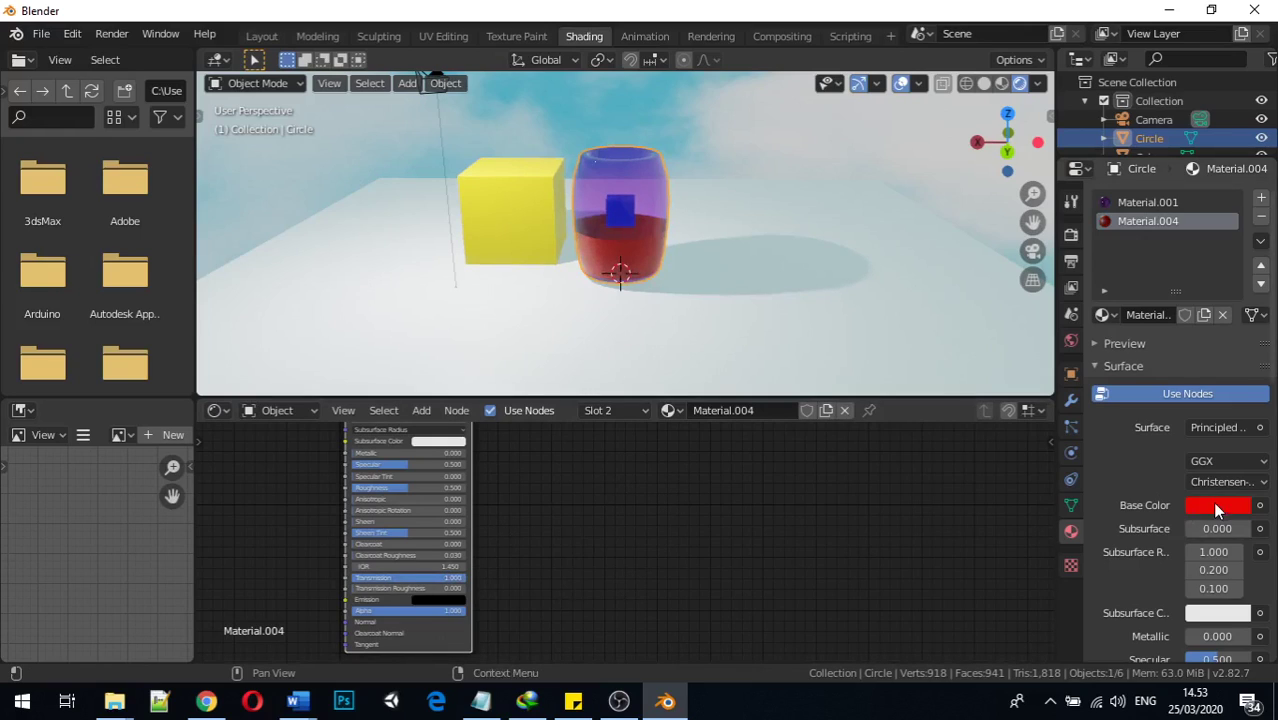
# Step: Enable Screen Space Refraction for Material.004 and set its Refraction Depth to 0.6 m
pyautogui.scroll(-15, 1200, 505)
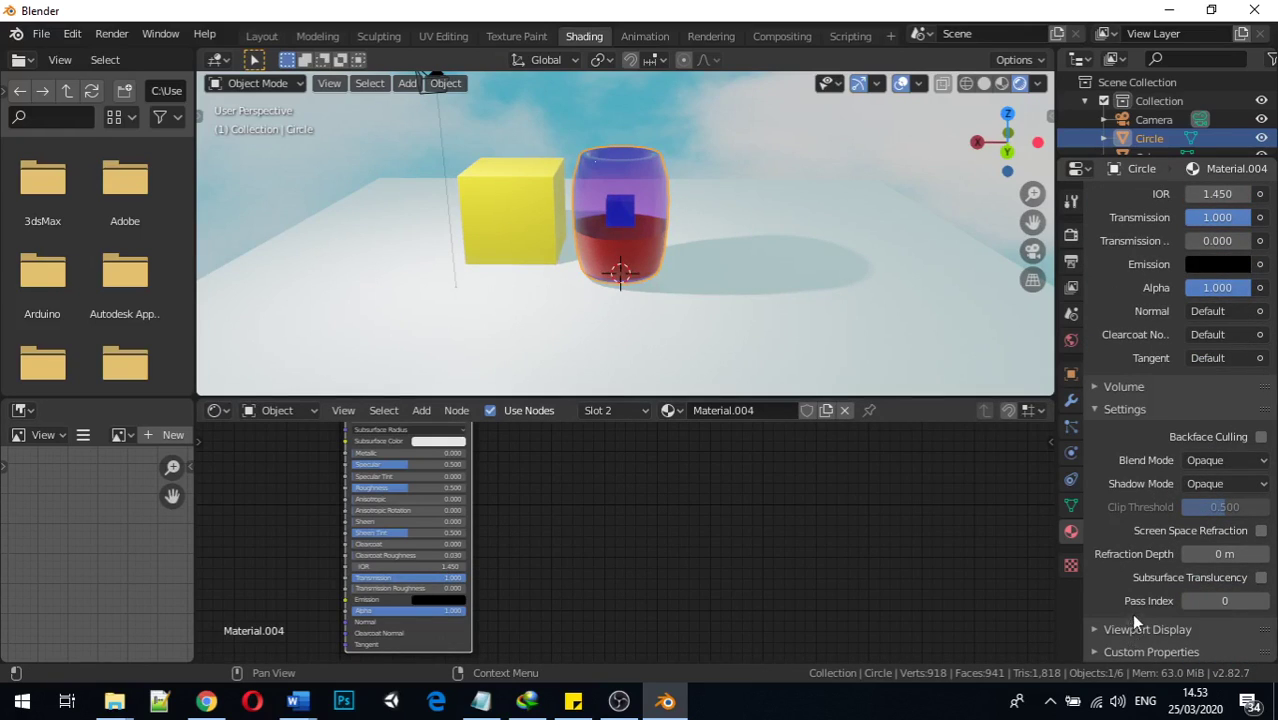
pyautogui.click(1260, 533)
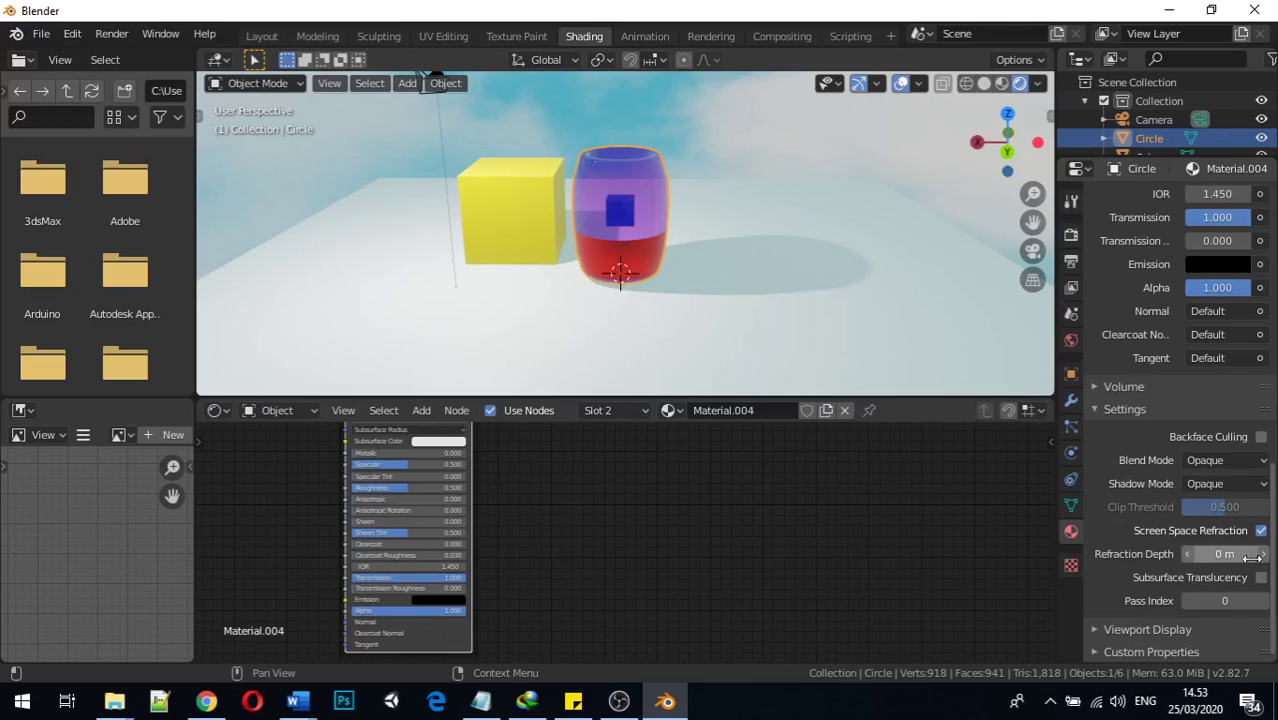
pyautogui.moveTo(1198, 555); pyautogui.dragTo(1250, 555)
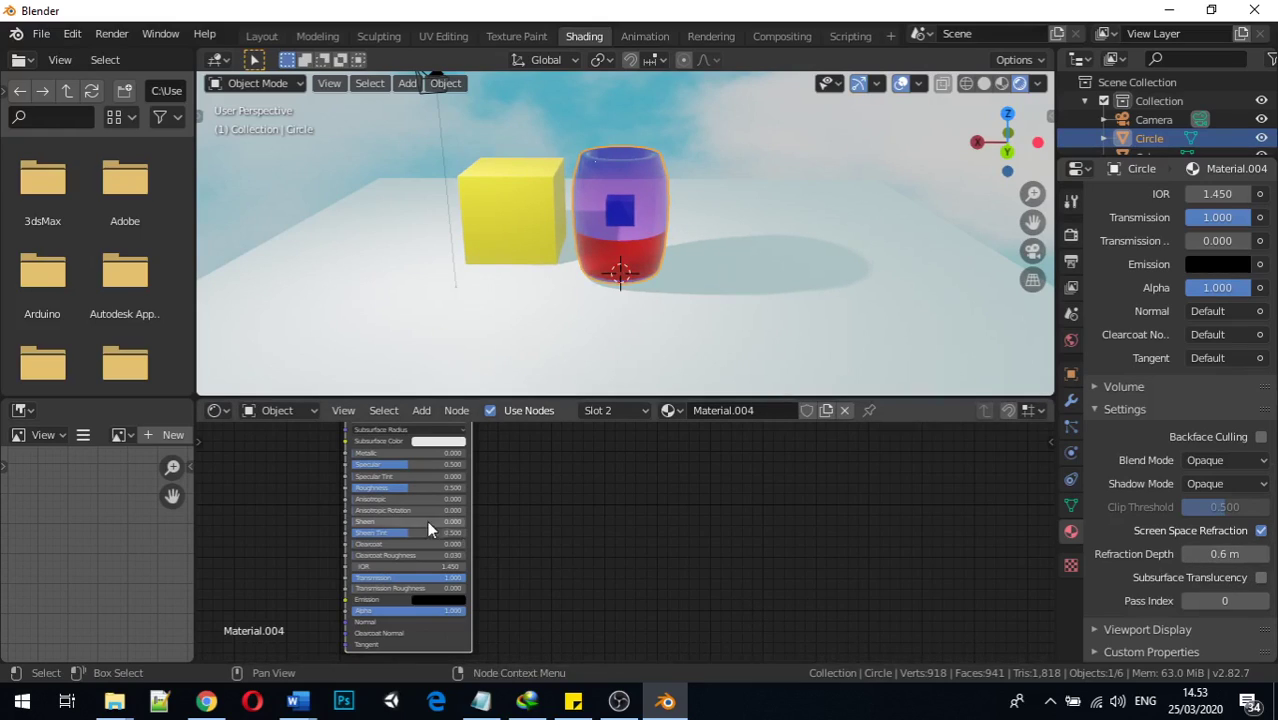
# Step: Lower Material.004's Roughness to 0.018 and check the red part of the glass from different sides
pyautogui.moveTo(401, 487)
pyautogui.mouseDown()
pyautogui.moveTo(429, 487)
pyautogui.moveTo(359, 487)
pyautogui.mouseUp()
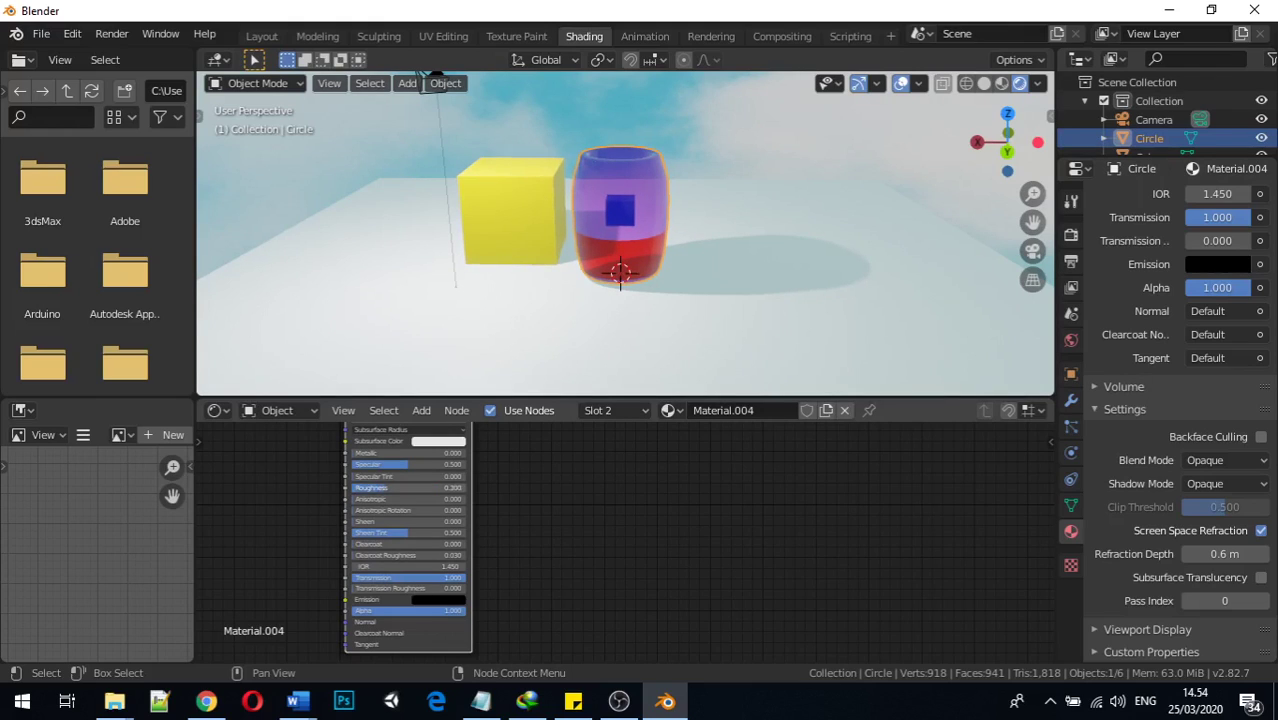
pyautogui.moveTo(659, 334); pyautogui.dragTo(521, 303, button='middle')
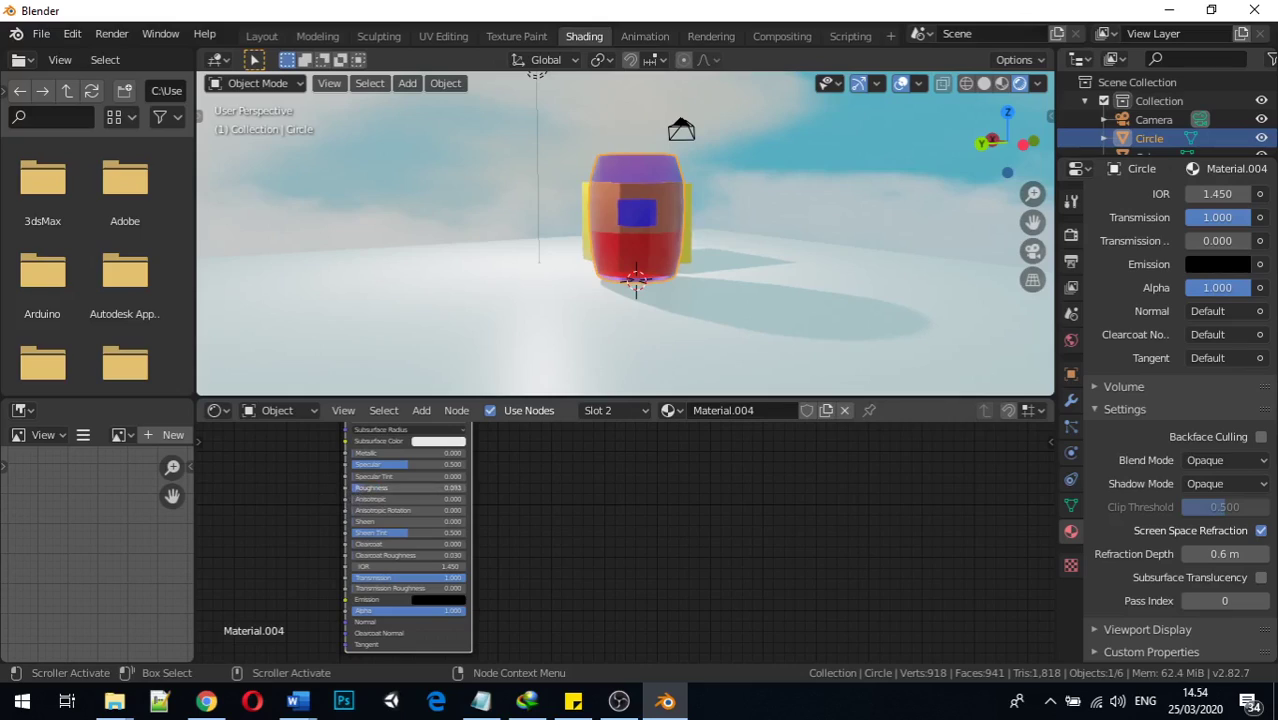
pyautogui.moveTo(392, 487)
pyautogui.mouseDown()
pyautogui.moveTo(432, 487)
pyautogui.moveTo(410, 487)
pyautogui.mouseUp()
pyautogui.moveTo(543, 257); pyautogui.dragTo(269, 269, button='middle')
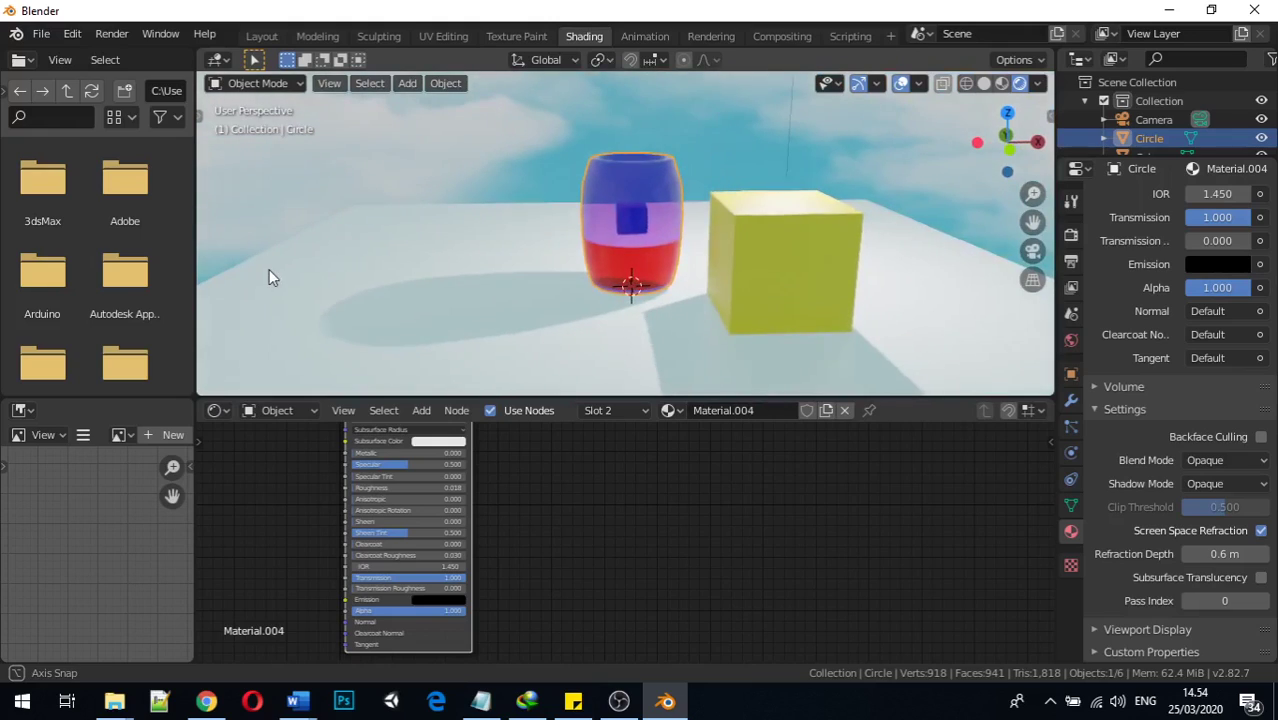
# Step: Select the yellow cube and set its material's Metallic value to 1.000
pyautogui.click(760, 220)
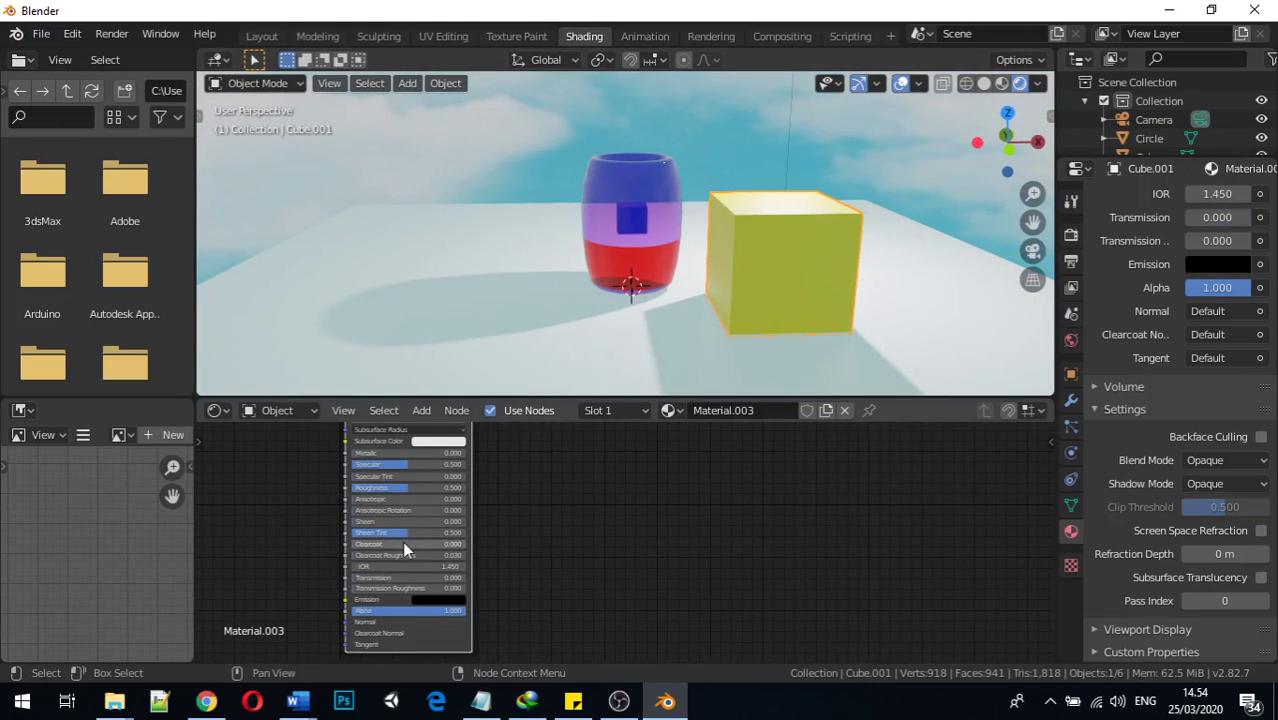
pyautogui.scroll(1, 421, 546)
pyautogui.scroll(-2, 328, 520)
pyautogui.moveTo(230, 476); pyautogui.dragTo(263, 503, button='middle')
pyautogui.scroll(2, 489, 551)
pyautogui.moveTo(434, 478); pyautogui.dragTo(560, 478)
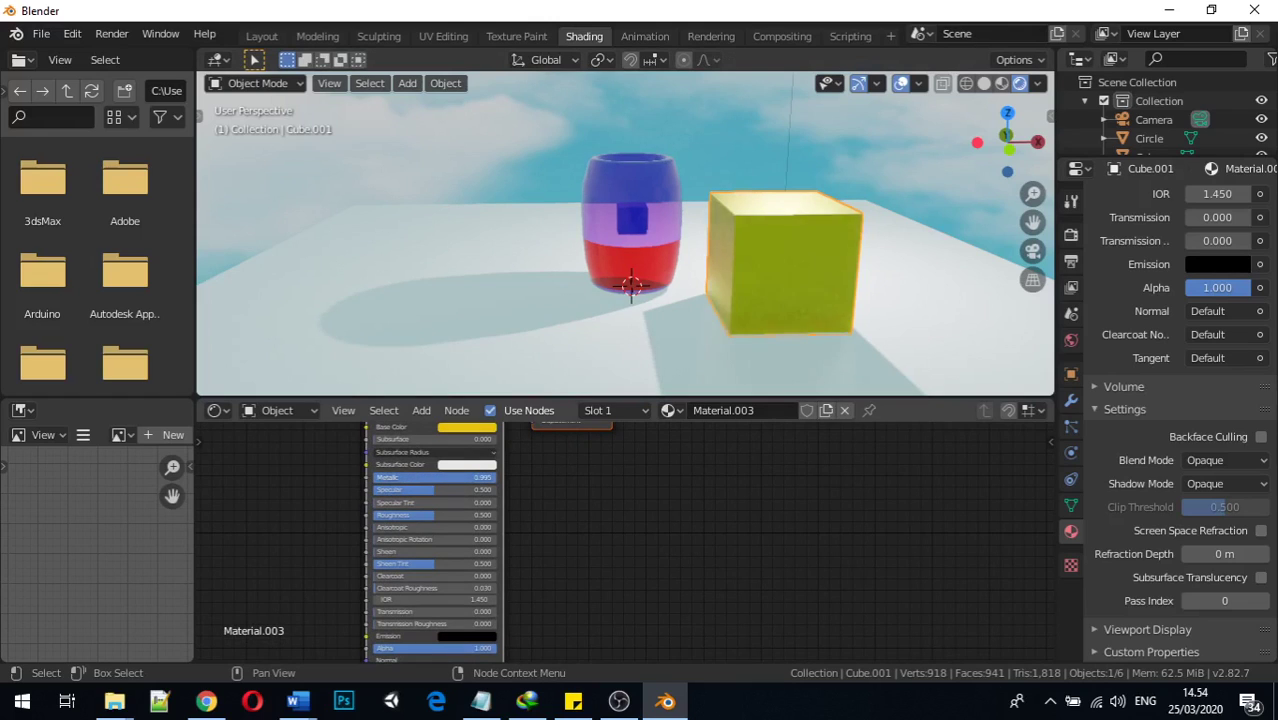
pyautogui.moveTo(710, 308); pyautogui.dragTo(816, 297, button='middle')
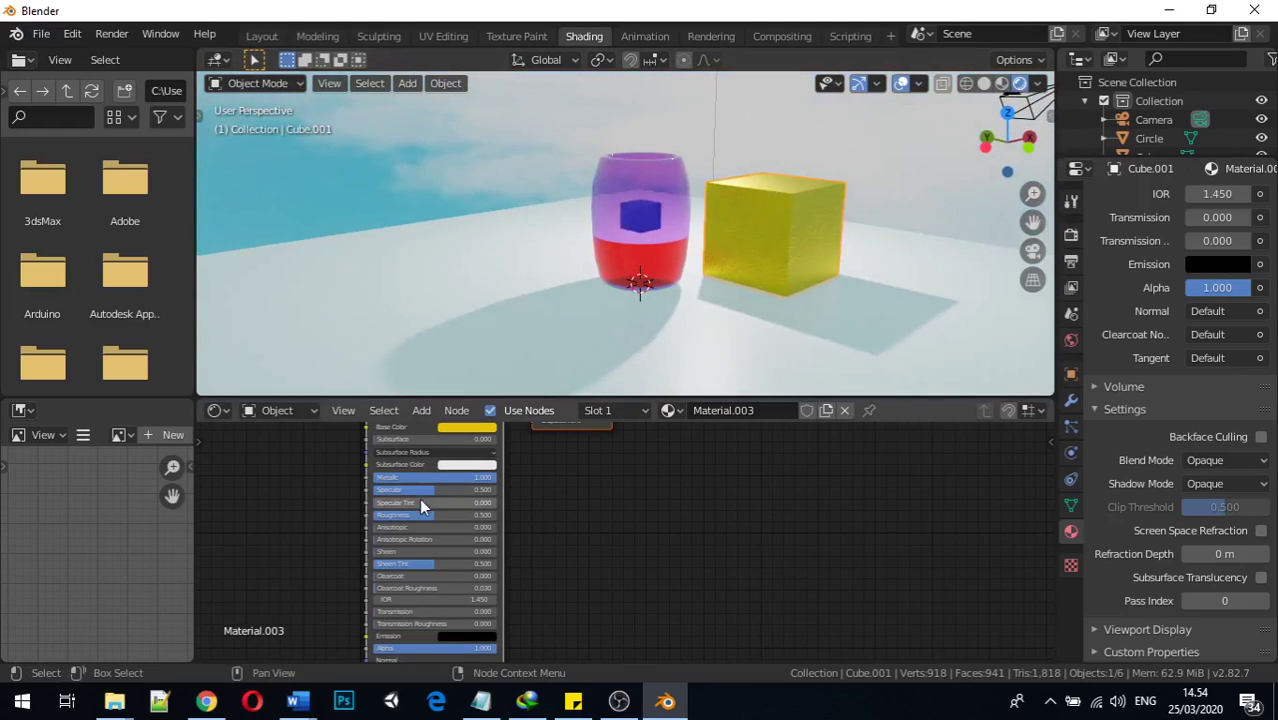
# Step: Compare the yellow cube's reflections at Roughness 0.000, 1.000 and 0.545, and finish with Roughness at 0.000
pyautogui.moveTo(431, 518); pyautogui.dragTo(380, 516)
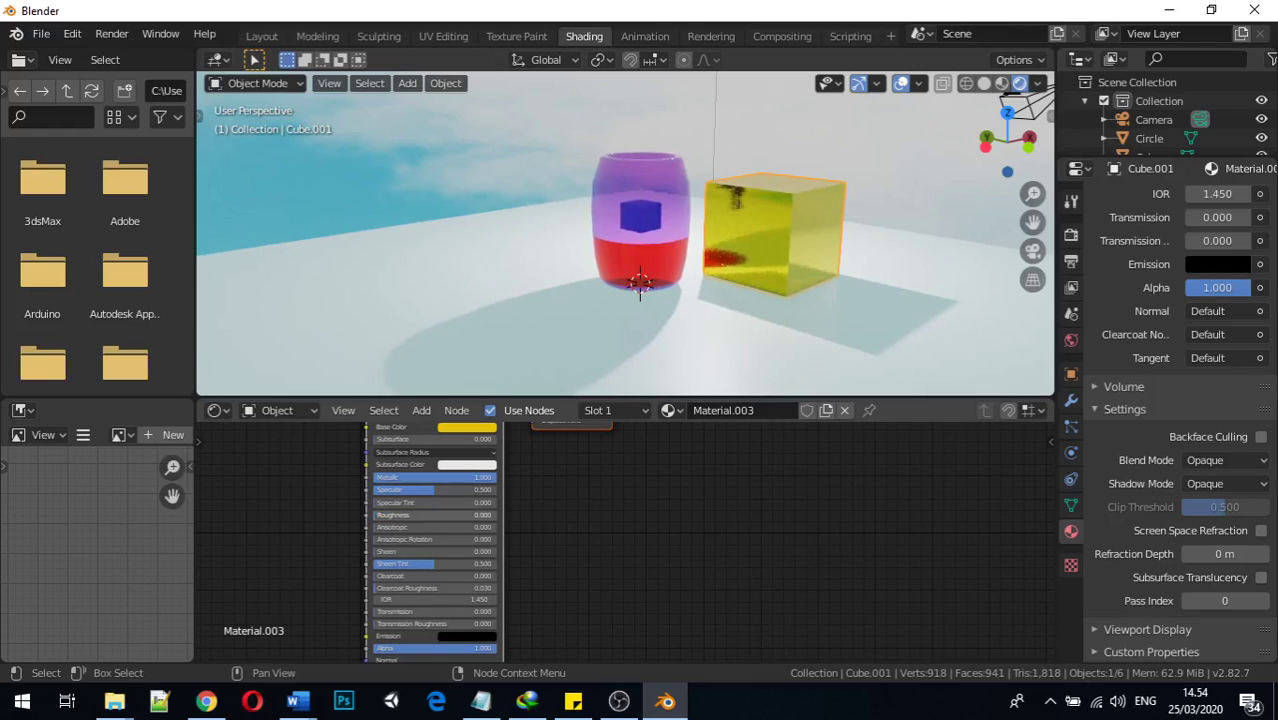
pyautogui.moveTo(722, 320); pyautogui.dragTo(770, 365, button='middle')
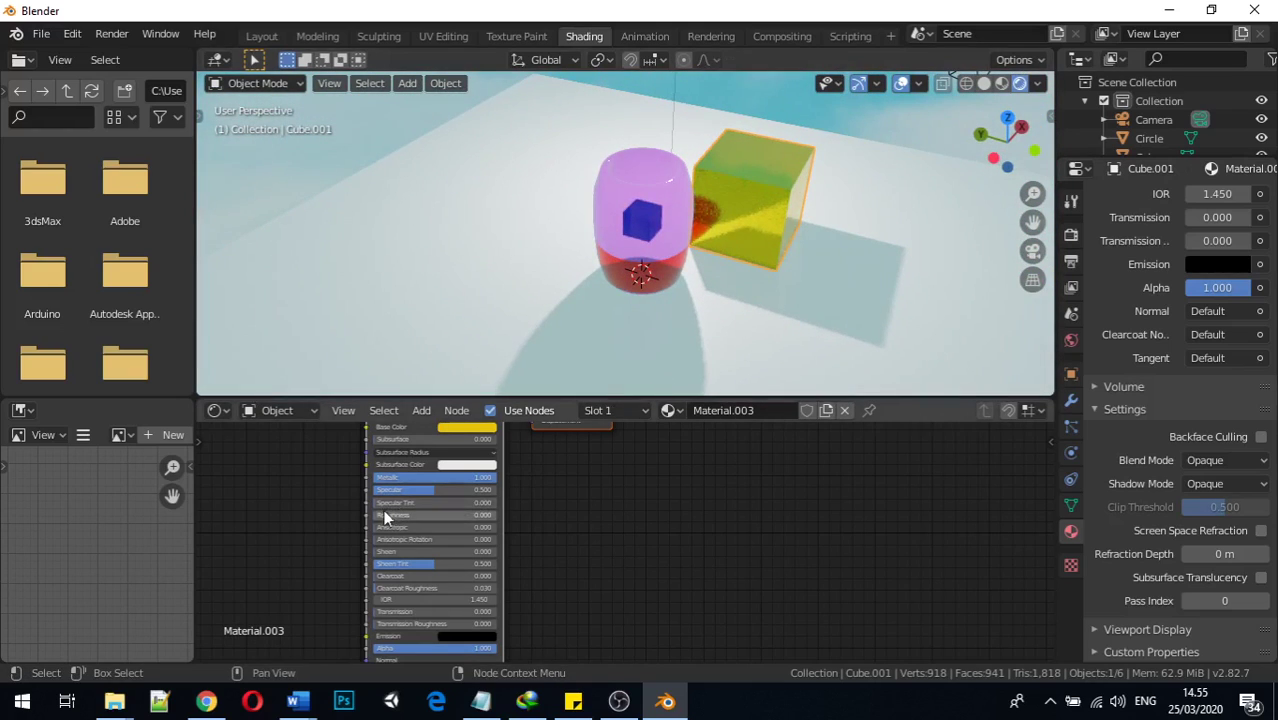
pyautogui.moveTo(398, 515); pyautogui.dragTo(497, 515)
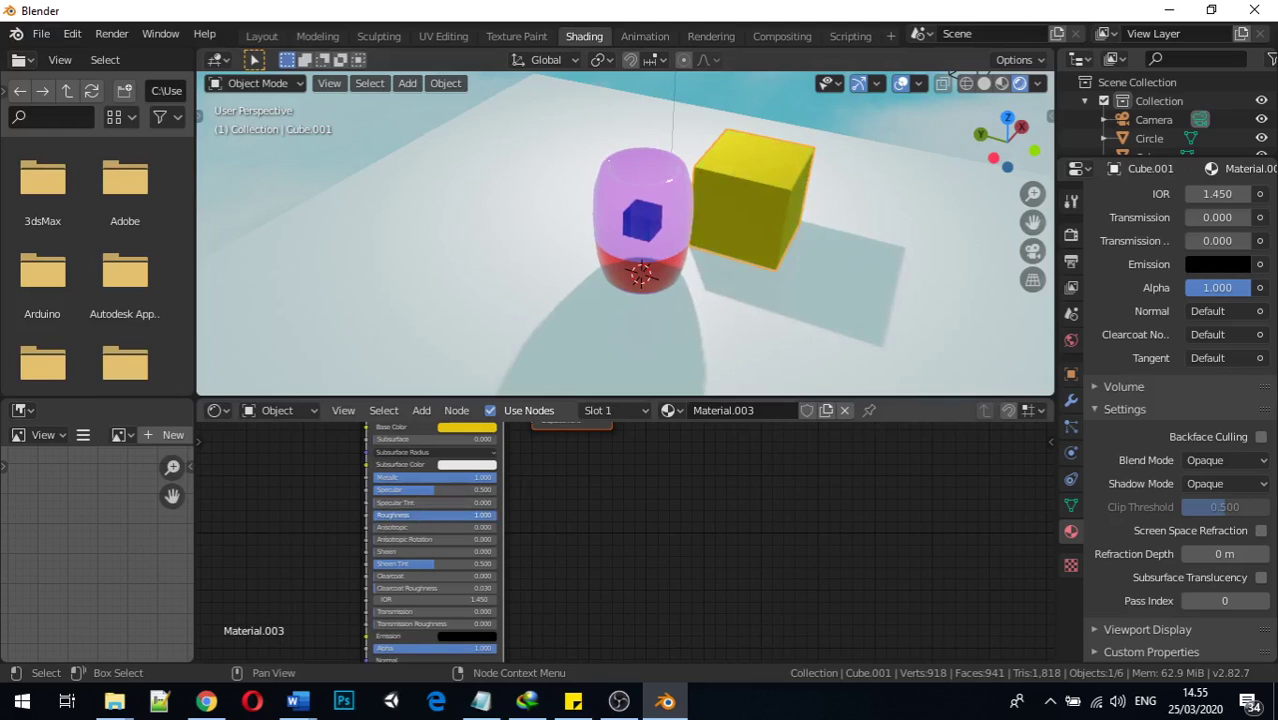
pyautogui.moveTo(820, 275); pyautogui.dragTo(781, 236, button='middle')
pyautogui.moveTo(480, 517); pyautogui.dragTo(424, 517)
pyautogui.moveTo(805, 270); pyautogui.dragTo(856, 277, button='middle')
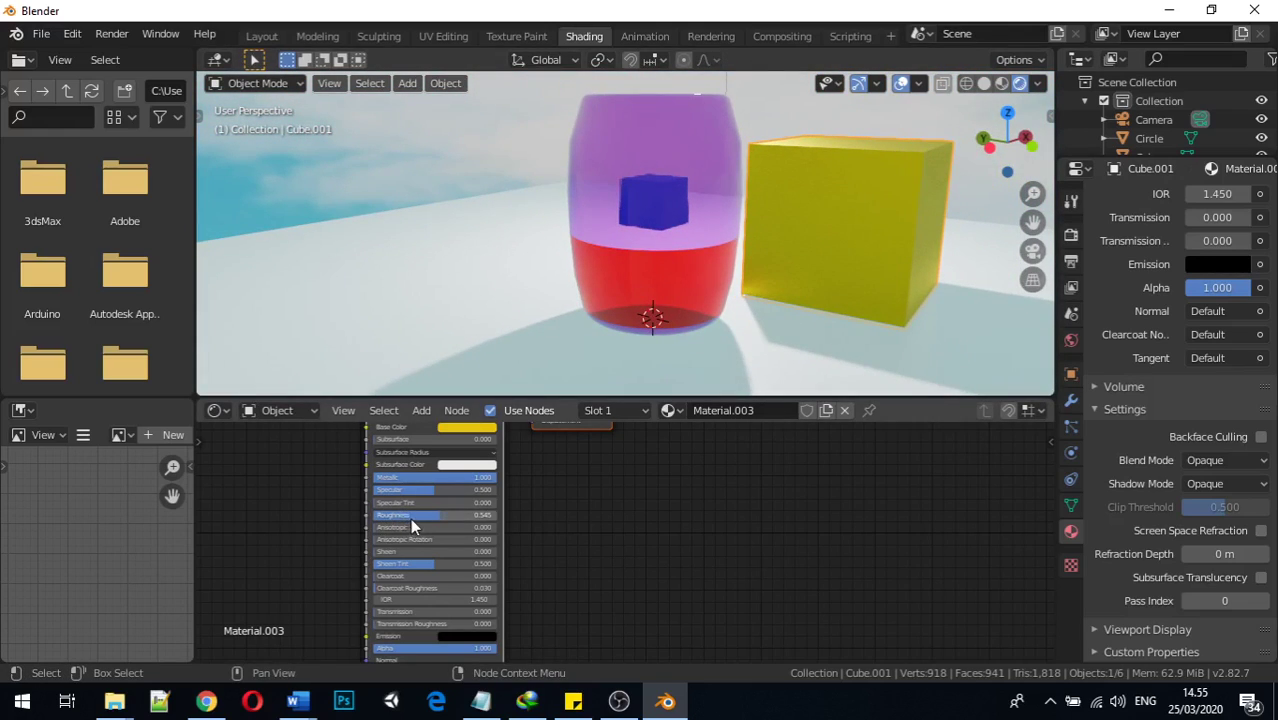
pyautogui.moveTo(932, 307)
pyautogui.mouseDown(button='middle')
pyautogui.moveTo(871, 320)
pyautogui.moveTo(812, 300)
pyautogui.moveTo(802, 268)
pyautogui.moveTo(884, 271)
pyautogui.moveTo(243, 297)
pyautogui.moveTo(371, 305)
pyautogui.moveTo(423, 269)
pyautogui.moveTo(265, 270)
pyautogui.moveTo(1010, 268)
pyautogui.moveTo(884, 265)
pyautogui.mouseUp(button='middle')
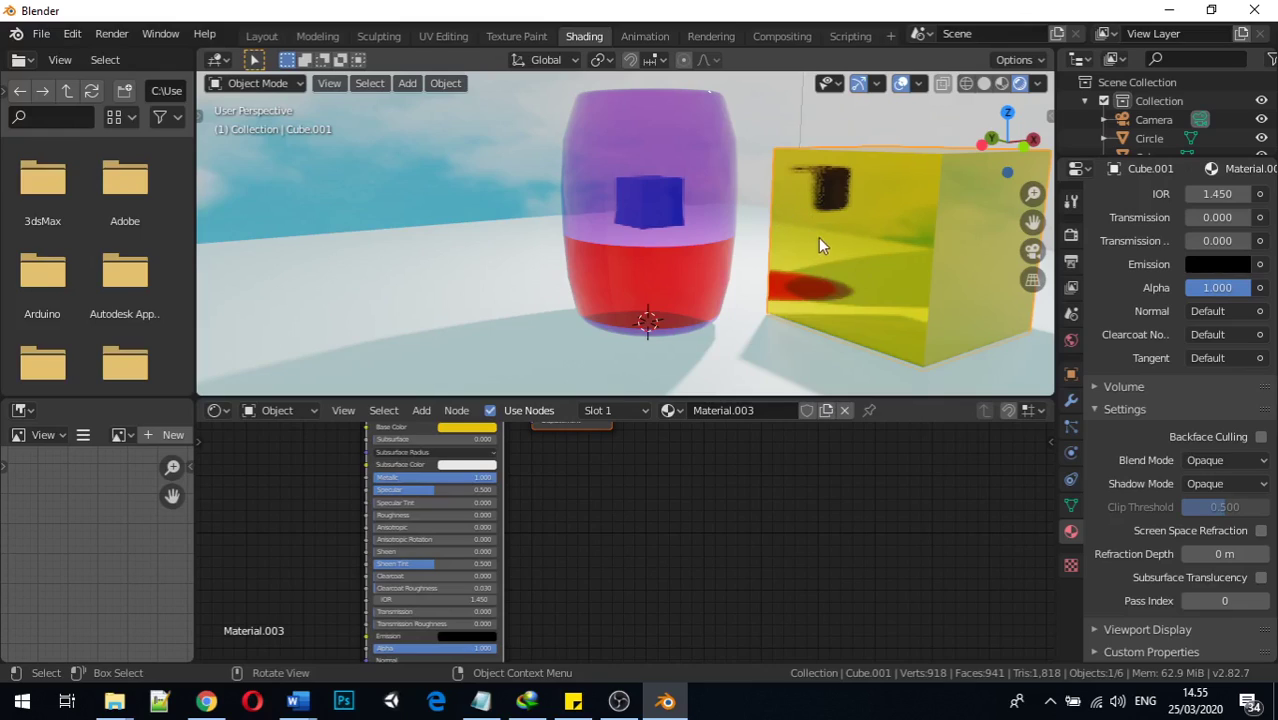
# Step: Change the metallic cube's Base Color from yellow to a pale pink
pyautogui.click(474, 428)
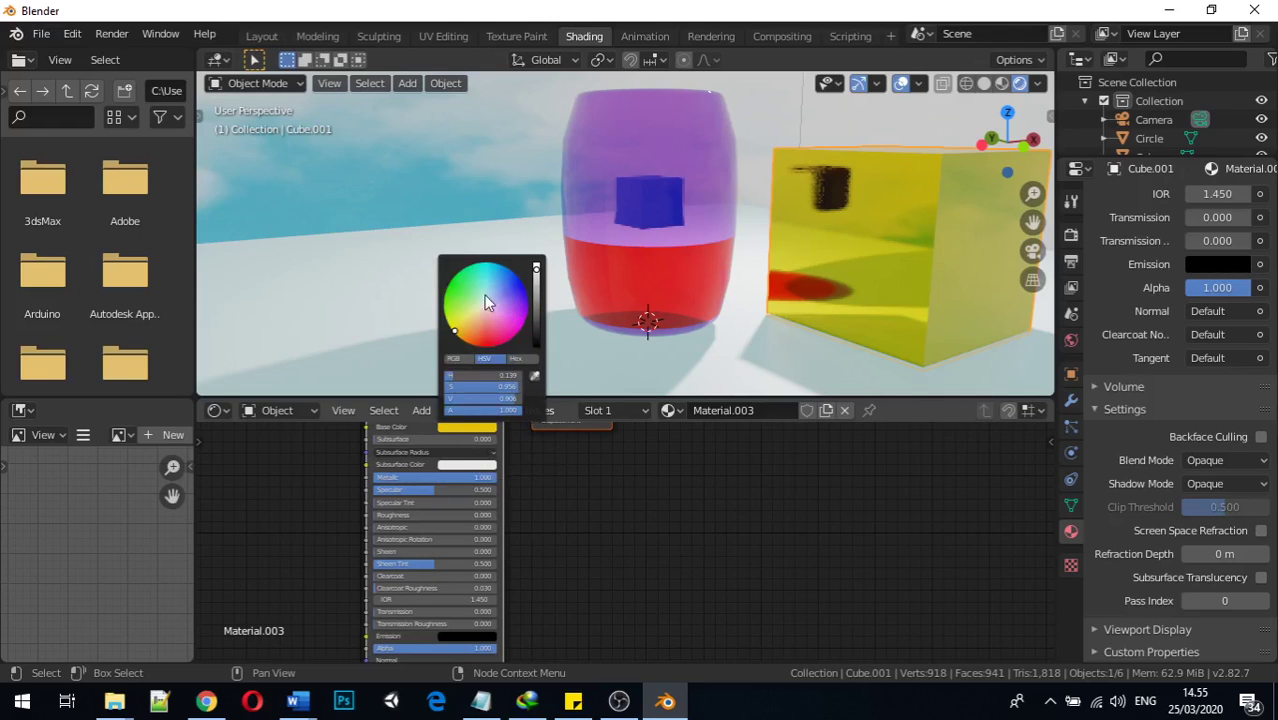
pyautogui.moveTo(488, 303); pyautogui.dragTo(483, 315)
pyautogui.moveTo(790, 333); pyautogui.dragTo(784, 362, button='middle')
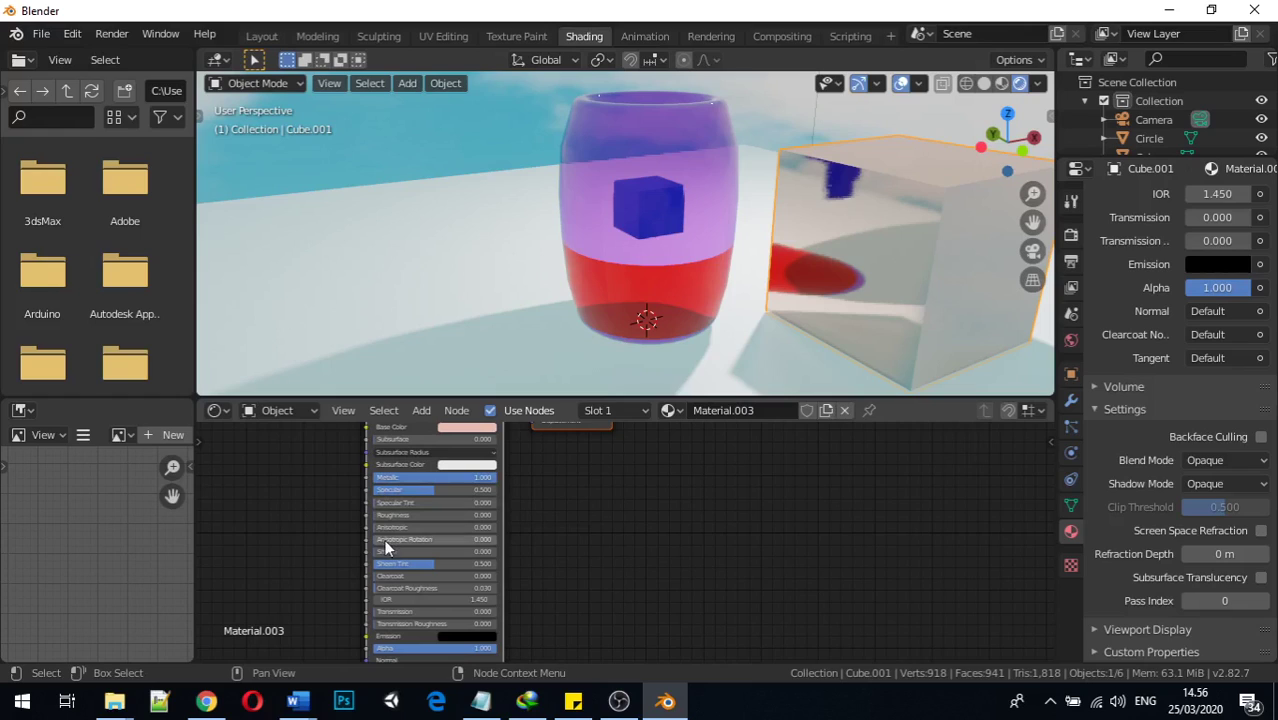
pyautogui.moveTo(646, 592); pyautogui.dragTo(627, 646, button='middle')
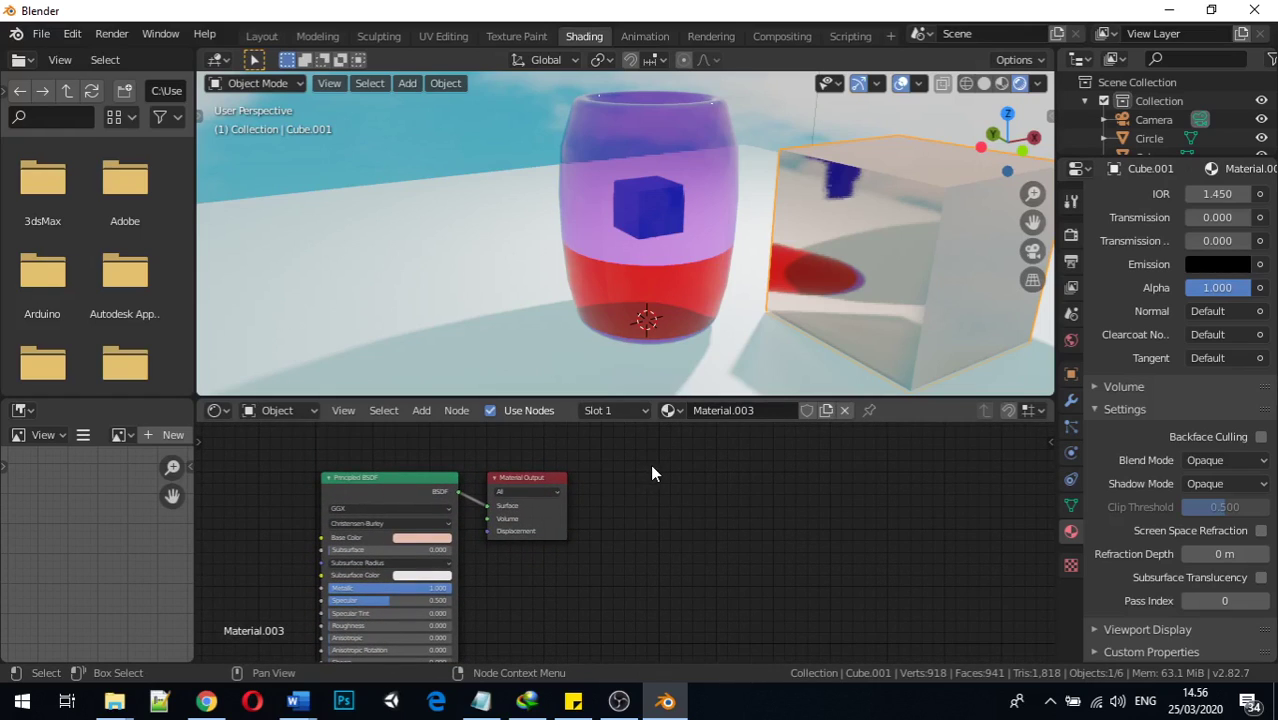
# Step: Select the glass and its Material.001 slot, bringing the Glass BSDF and Mix Shader nodes into close view
pyautogui.click(696, 314)
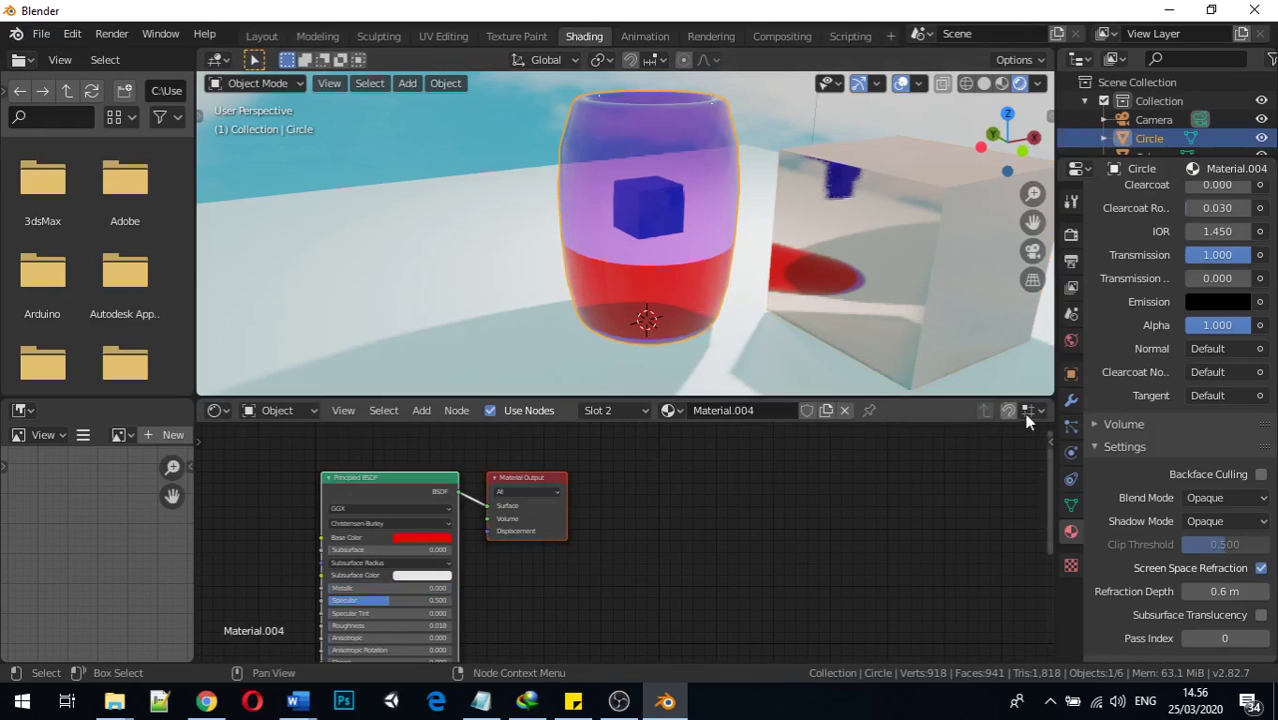
pyautogui.scroll(10, 1226, 346)
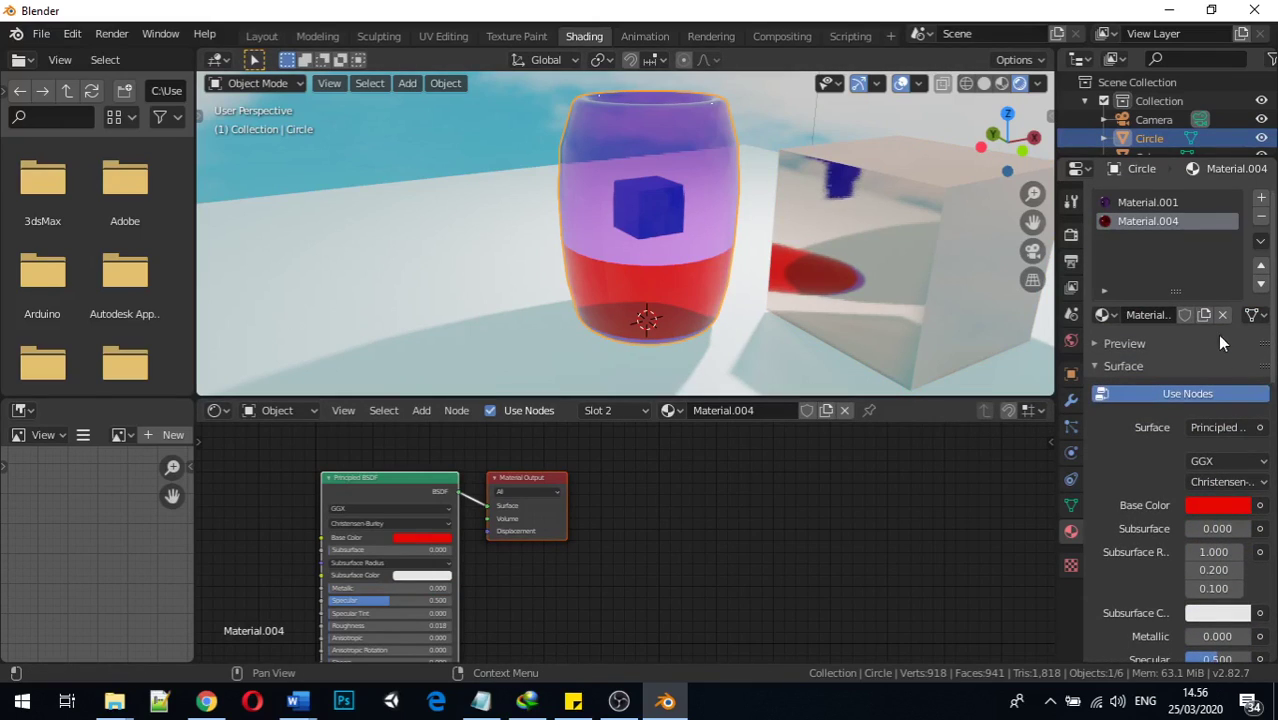
pyautogui.click(1152, 203)
pyautogui.scroll(2, 787, 645)
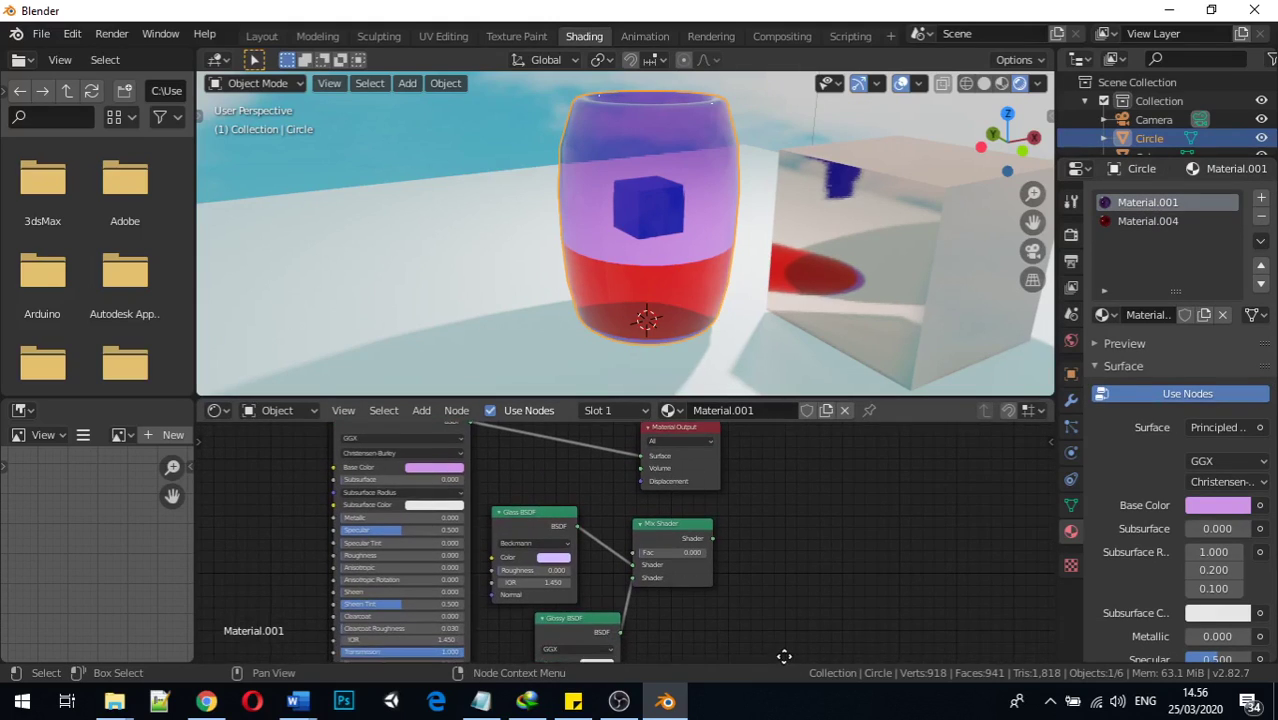
pyautogui.scroll(2, 797, 600)
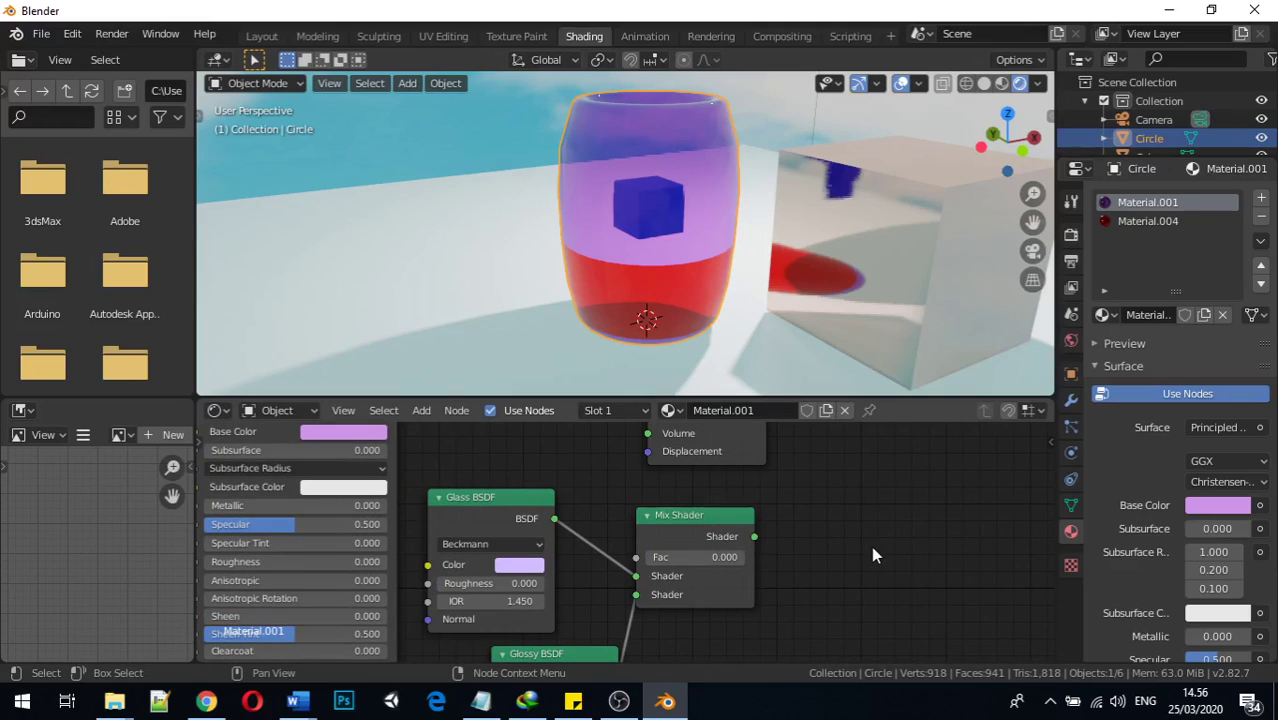
pyautogui.hotkey('shift', 'a')
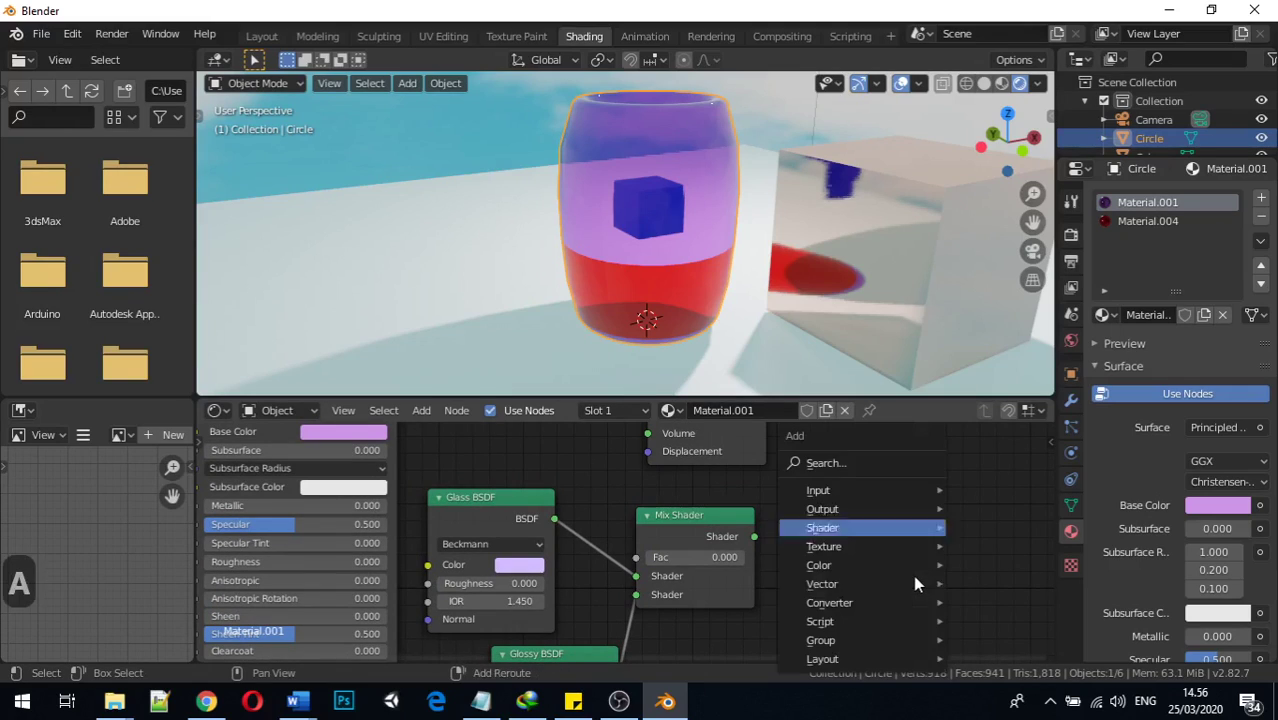
pyautogui.moveTo(894, 529)
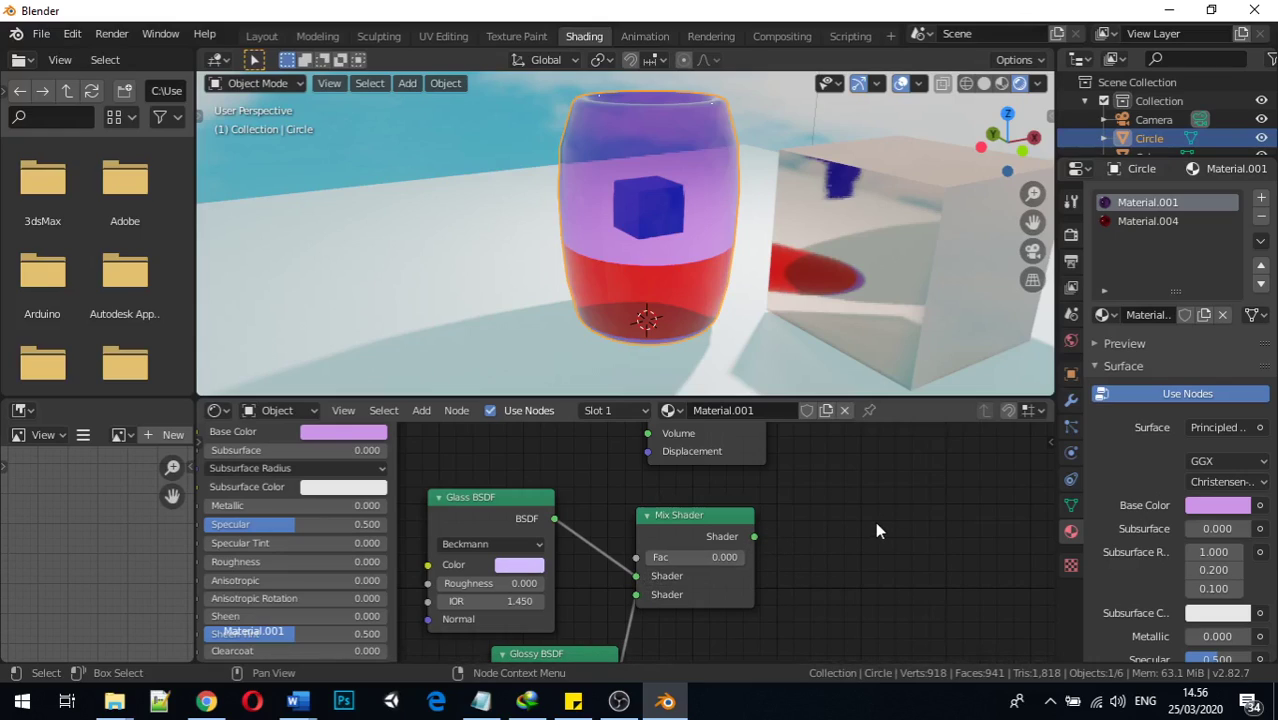
pyautogui.hotkey('shift', 'a')
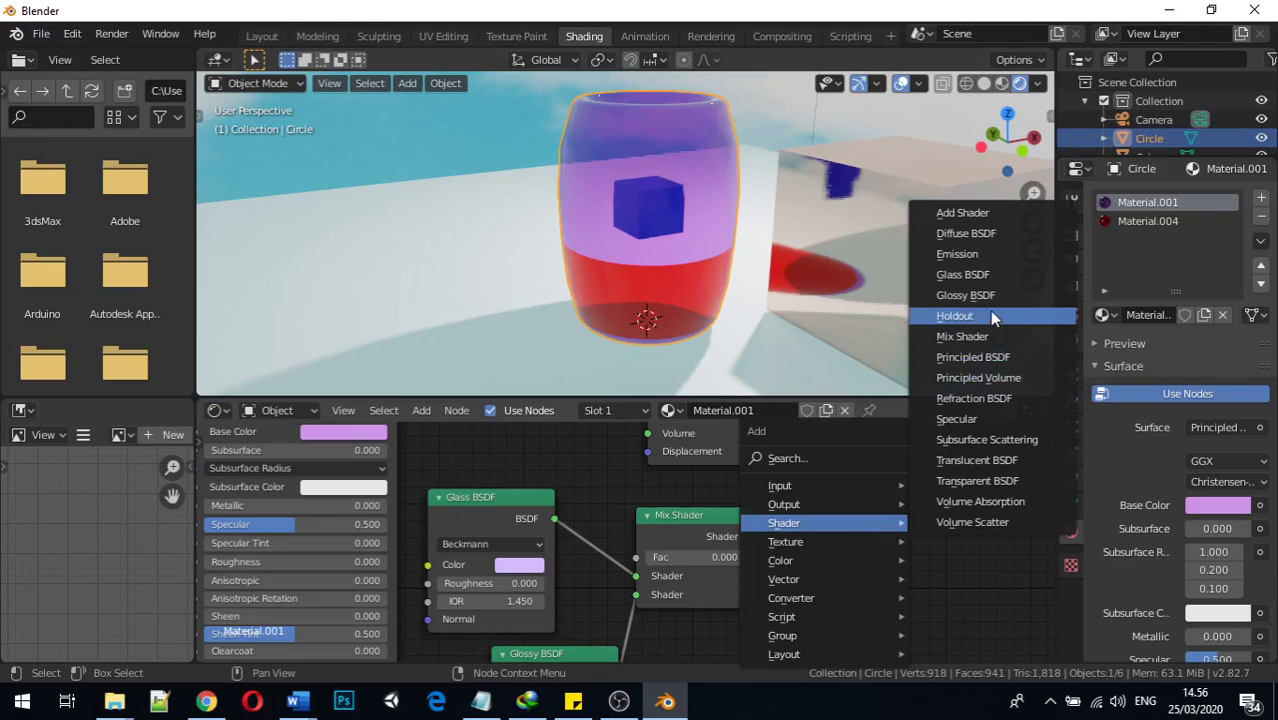
pyautogui.moveTo(579, 457); pyautogui.dragTo(737, 443, button='middle')
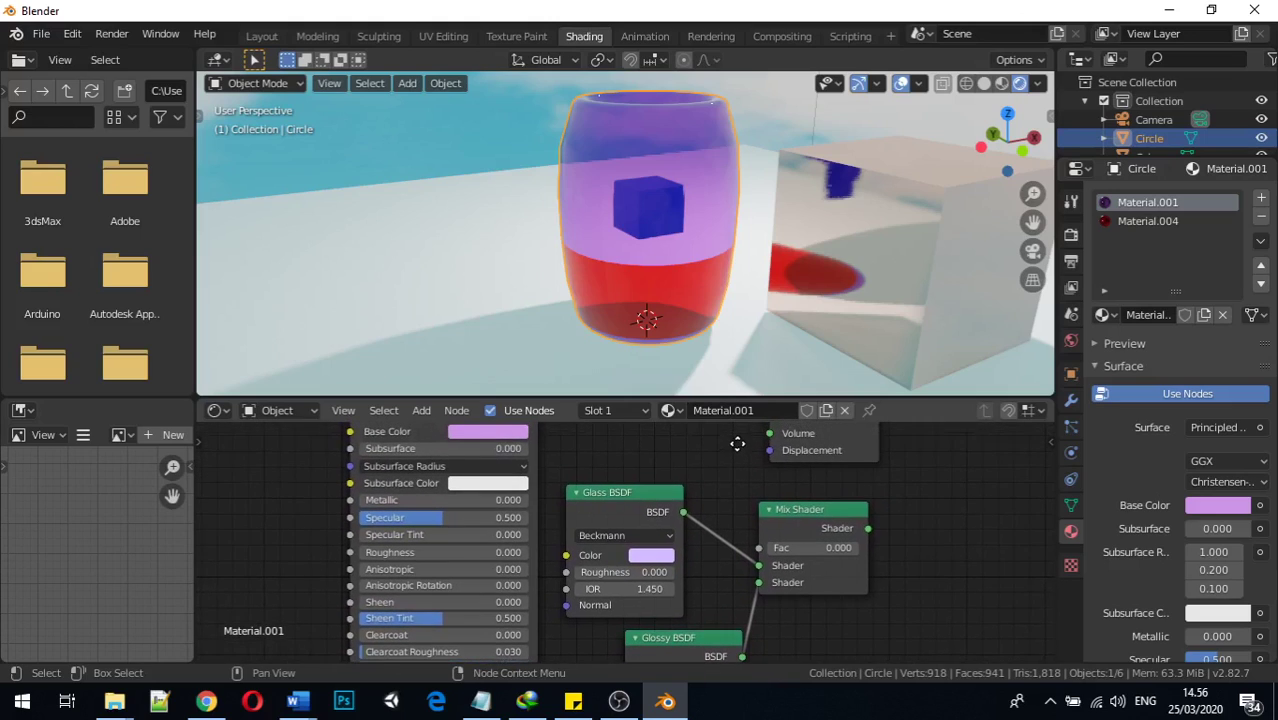
# Step: Compare the Glossy BSDF, Mix Shader and Principled BSDF on the glass's Material Output Surface input, finishing with Principled BSDF connected
pyautogui.scroll(-2, 654, 510)
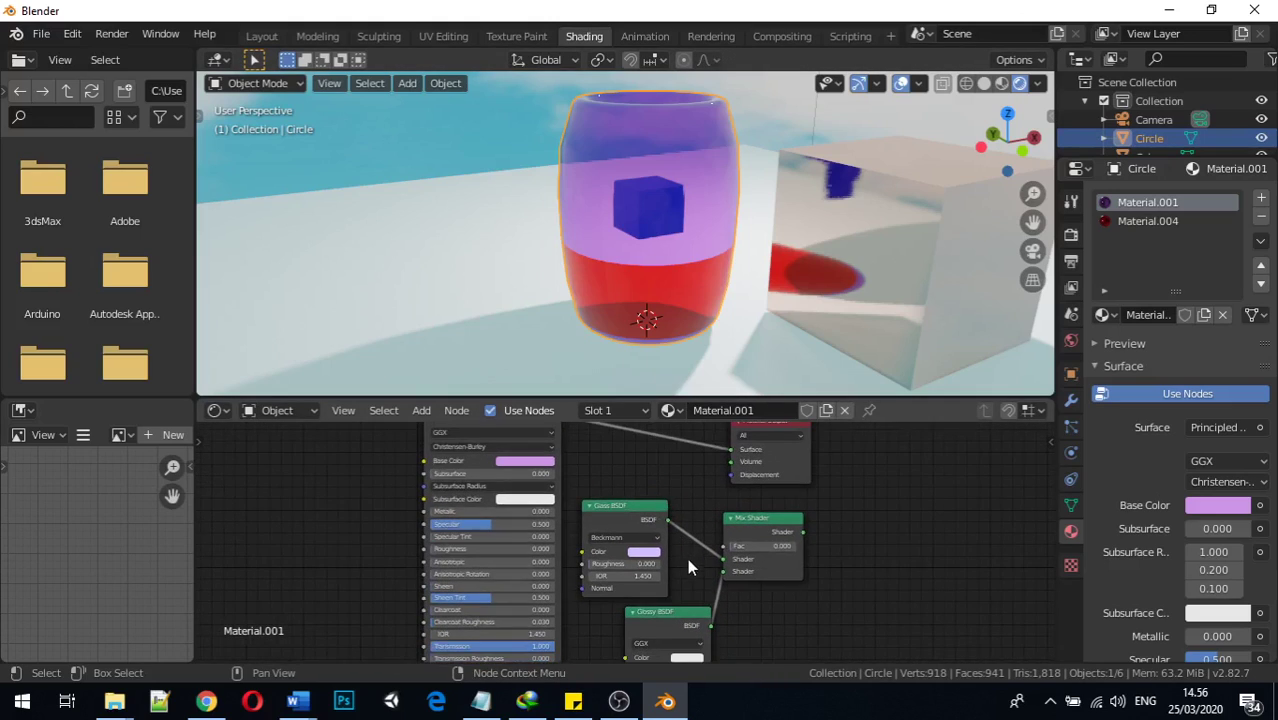
pyautogui.moveTo(711, 624); pyautogui.dragTo(738, 455)
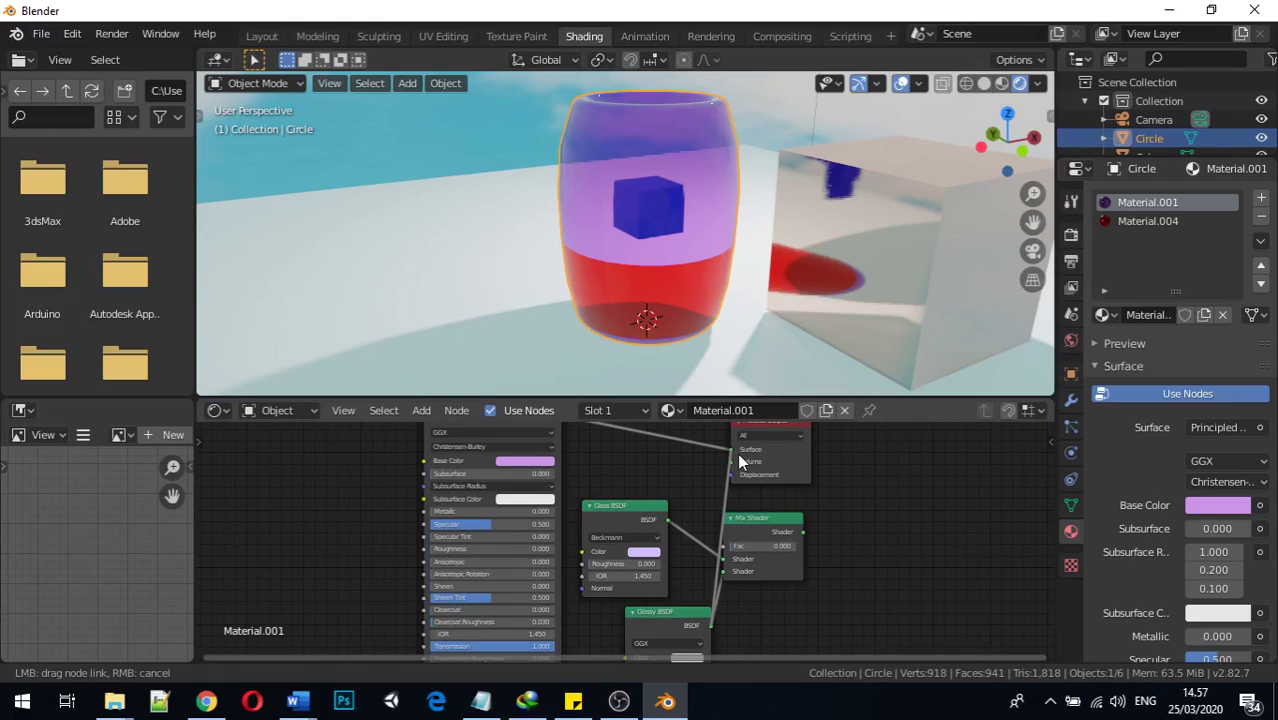
pyautogui.moveTo(610, 304); pyautogui.dragTo(779, 289, button='middle')
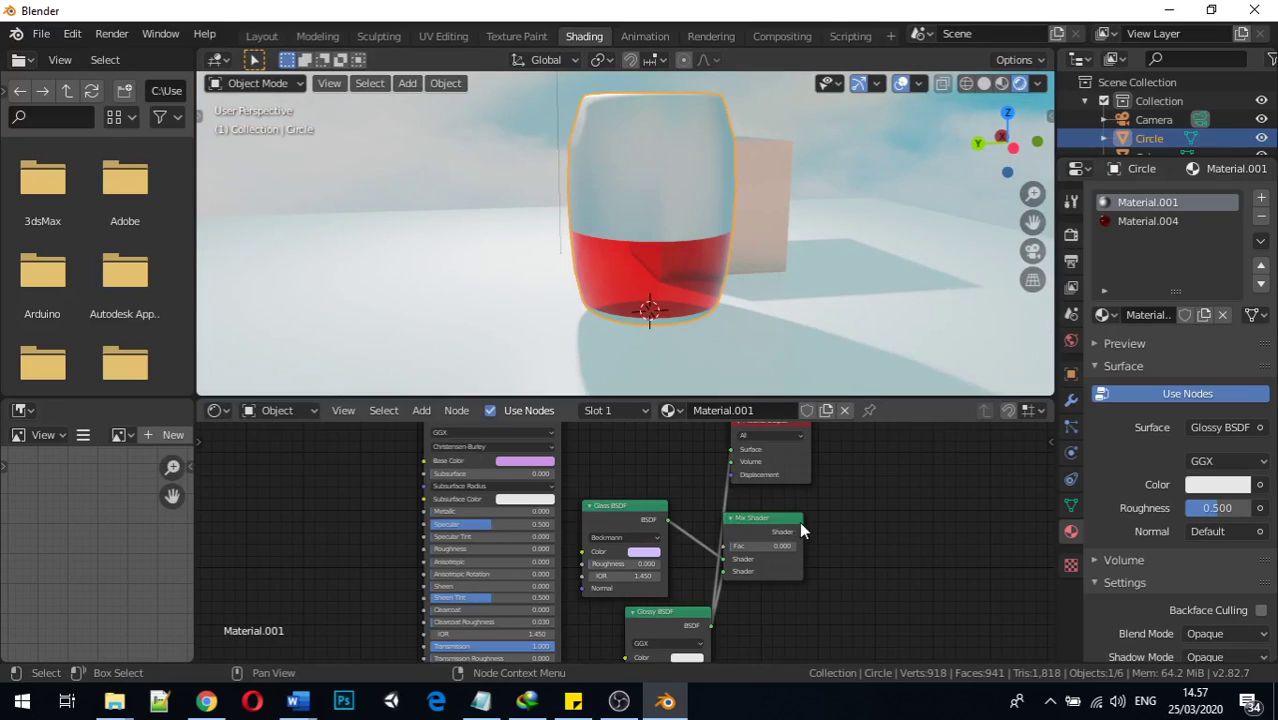
pyautogui.moveTo(804, 532); pyautogui.dragTo(731, 450)
pyautogui.moveTo(600, 482); pyautogui.dragTo(505, 513, button='middle')
pyautogui.scroll(1, 505, 513)
pyautogui.moveTo(531, 488); pyautogui.dragTo(716, 528)
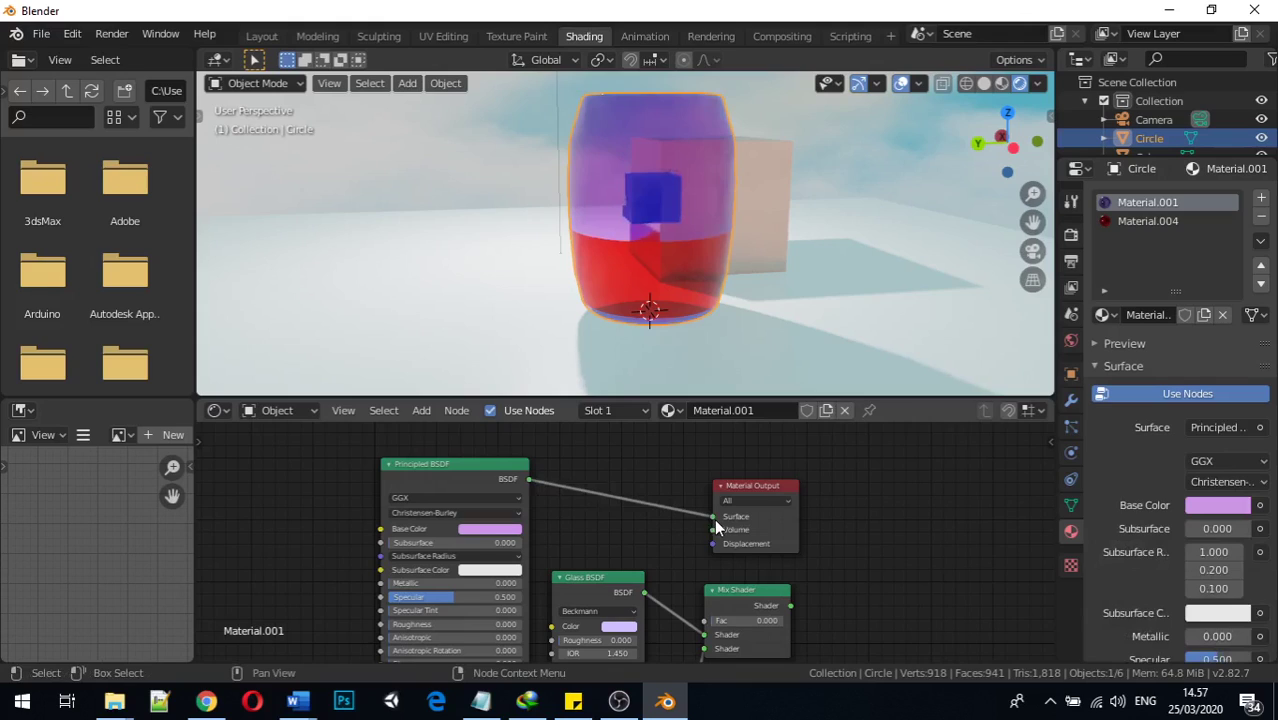
# Step: Connect the Mix Shader to the Material Output's Surface and feed the Principled BSDF into the Mix Shader's first Shader input
pyautogui.moveTo(643, 517); pyautogui.dragTo(691, 432, button='middle')
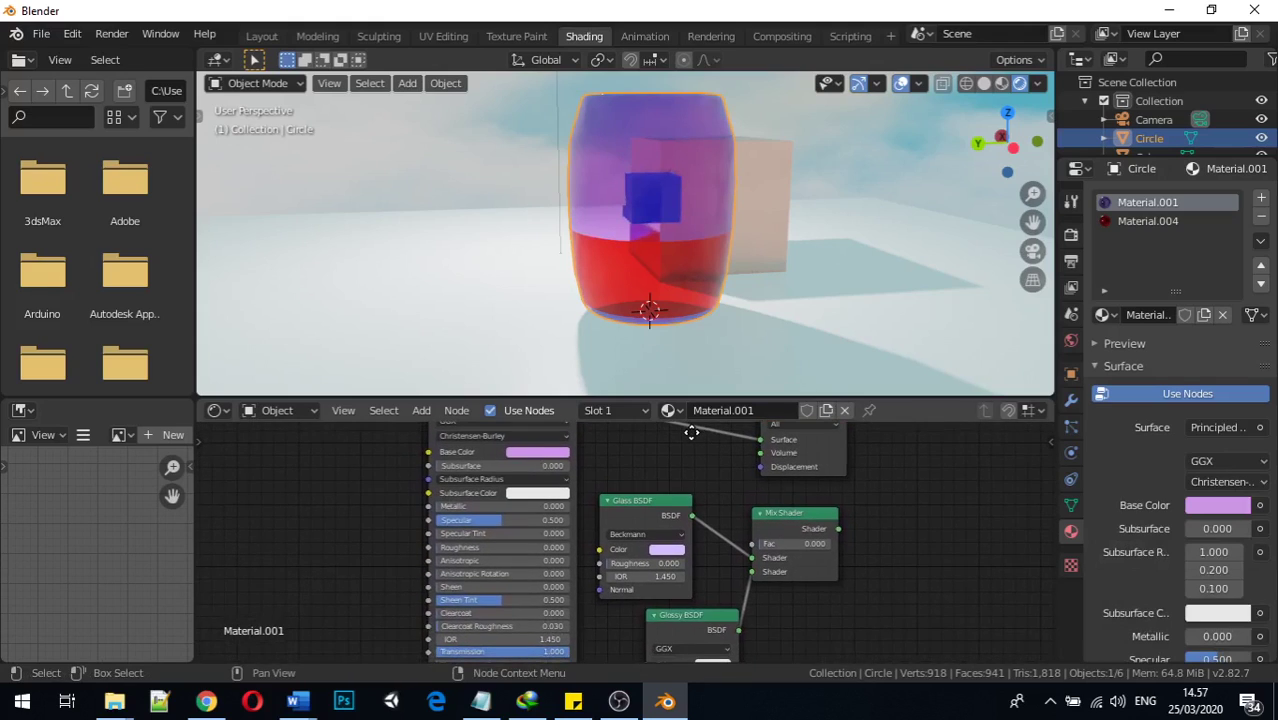
pyautogui.scroll(2, 555, 488)
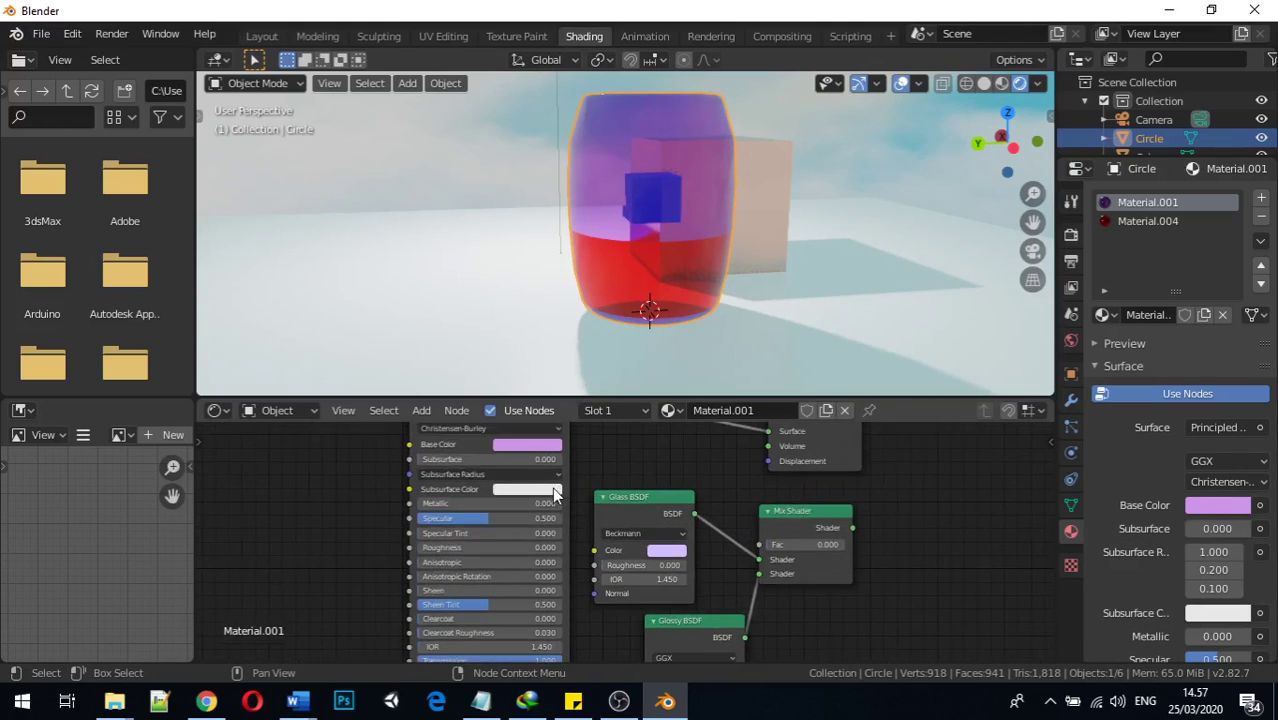
pyautogui.moveTo(522, 562)
pyautogui.mouseDown(button='middle')
pyautogui.moveTo(518, 515)
pyautogui.moveTo(516, 583)
pyautogui.mouseUp(button='middle')
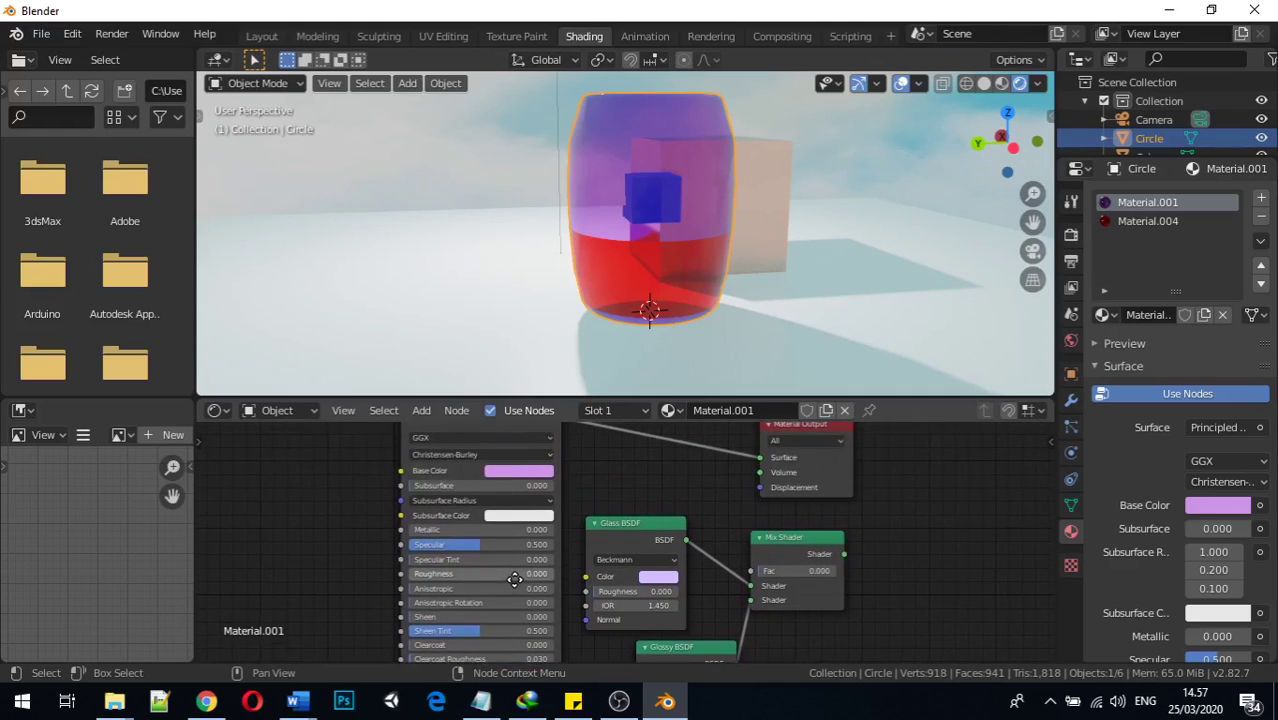
pyautogui.scroll(-1, 563, 463)
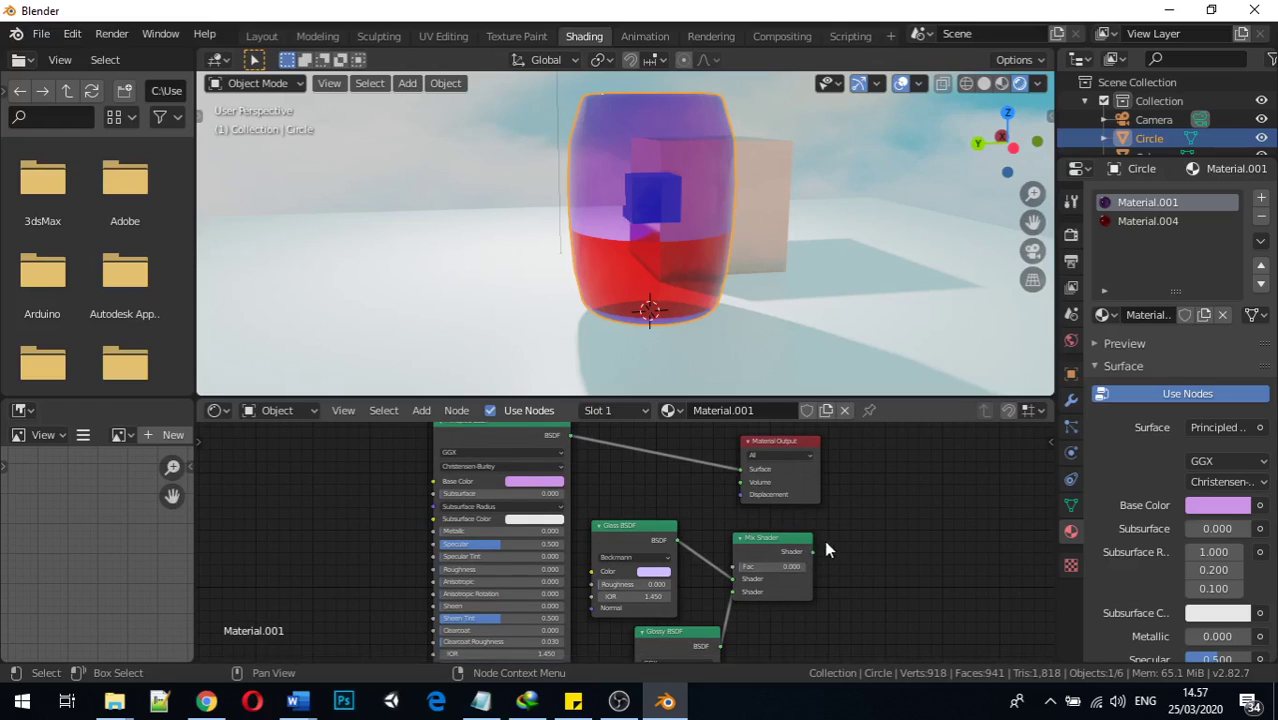
pyautogui.moveTo(813, 551); pyautogui.dragTo(793, 470)
pyautogui.moveTo(741, 473); pyautogui.dragTo(740, 471)
pyautogui.moveTo(570, 435); pyautogui.dragTo(733, 577)
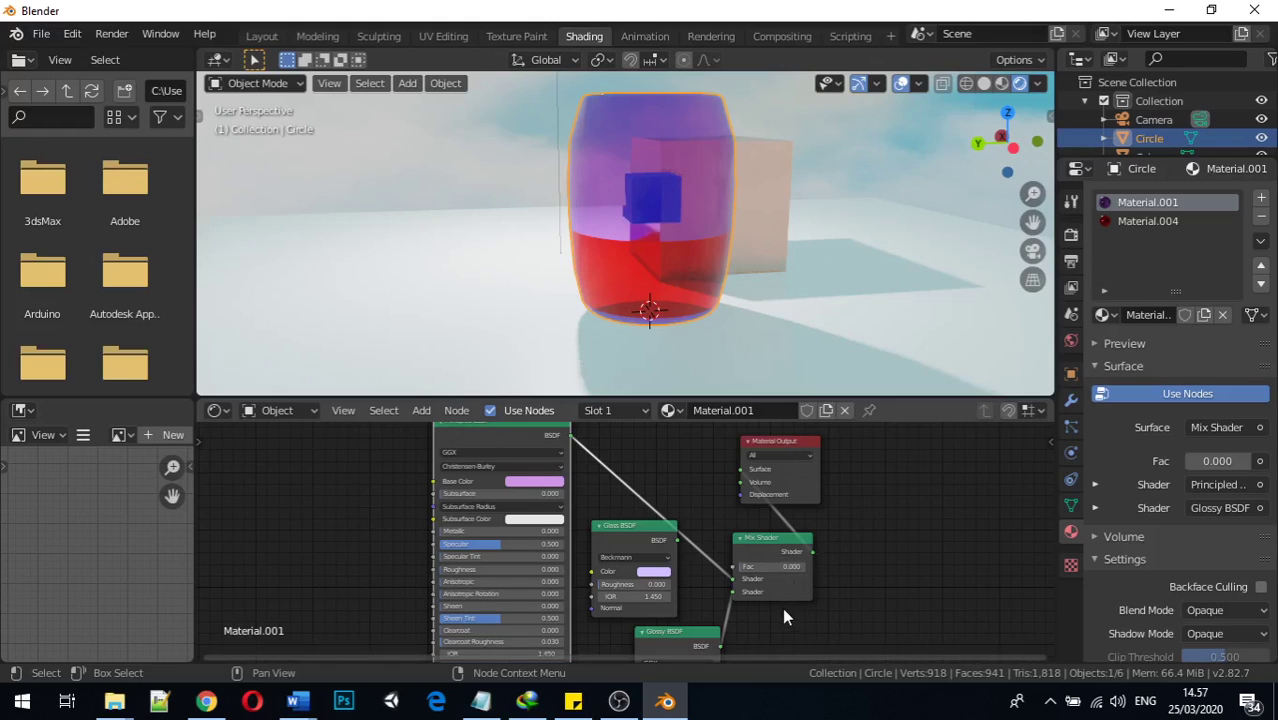
# Step: Review the glass's Principled and Glass BSDF nodes and set the Principled BSDF's Specular to 0.527
pyautogui.moveTo(522, 452); pyautogui.dragTo(502, 493, button='middle')
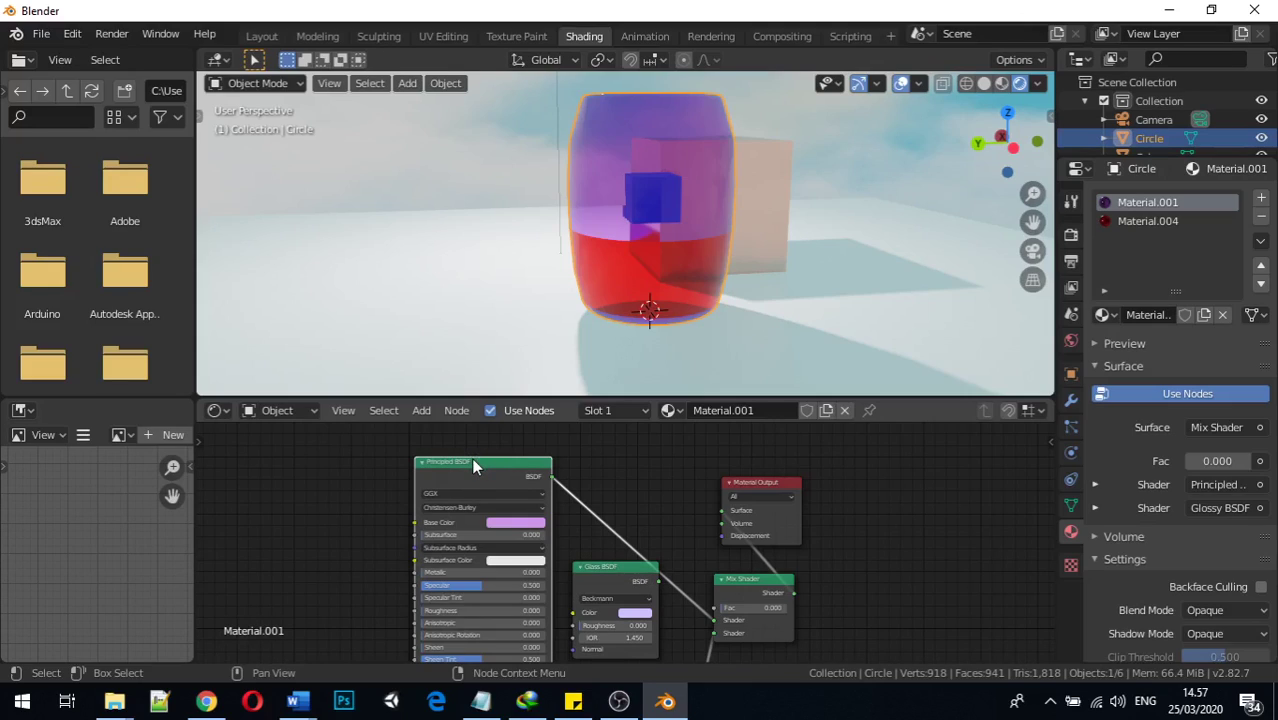
pyautogui.click(628, 566)
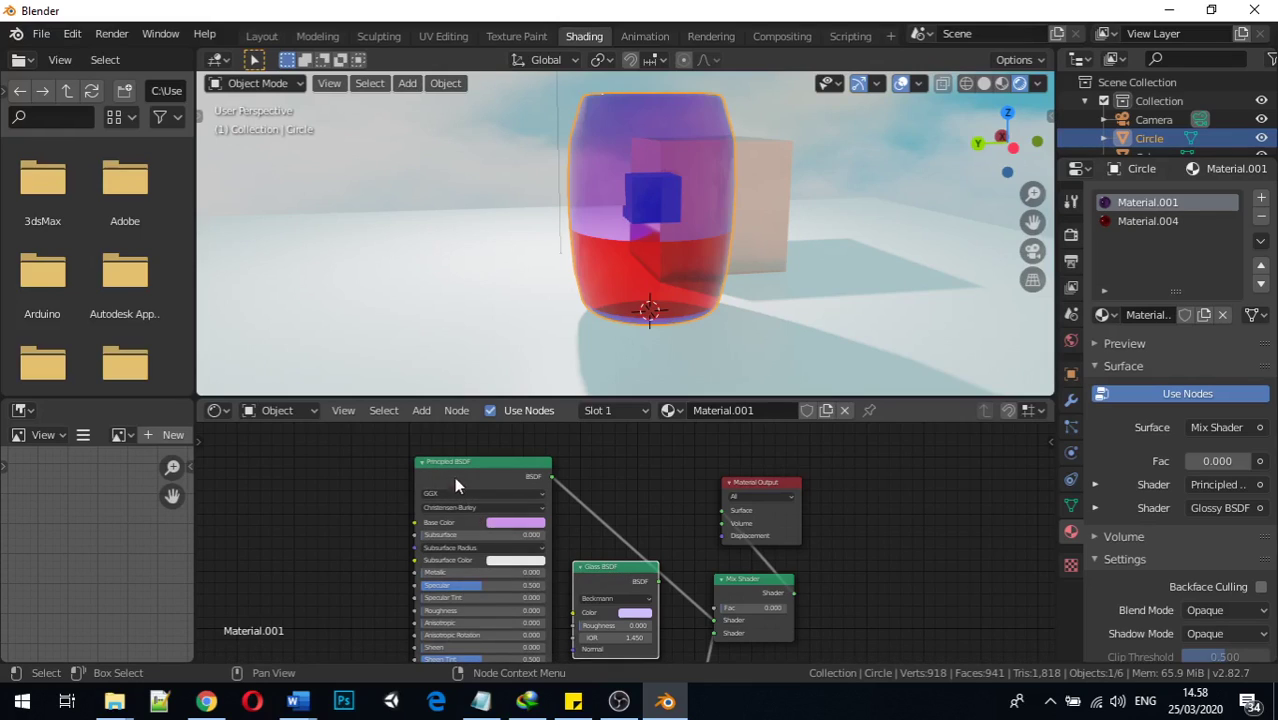
pyautogui.scroll(1, 483, 580)
pyautogui.moveTo(483, 580); pyautogui.dragTo(499, 457, button='middle')
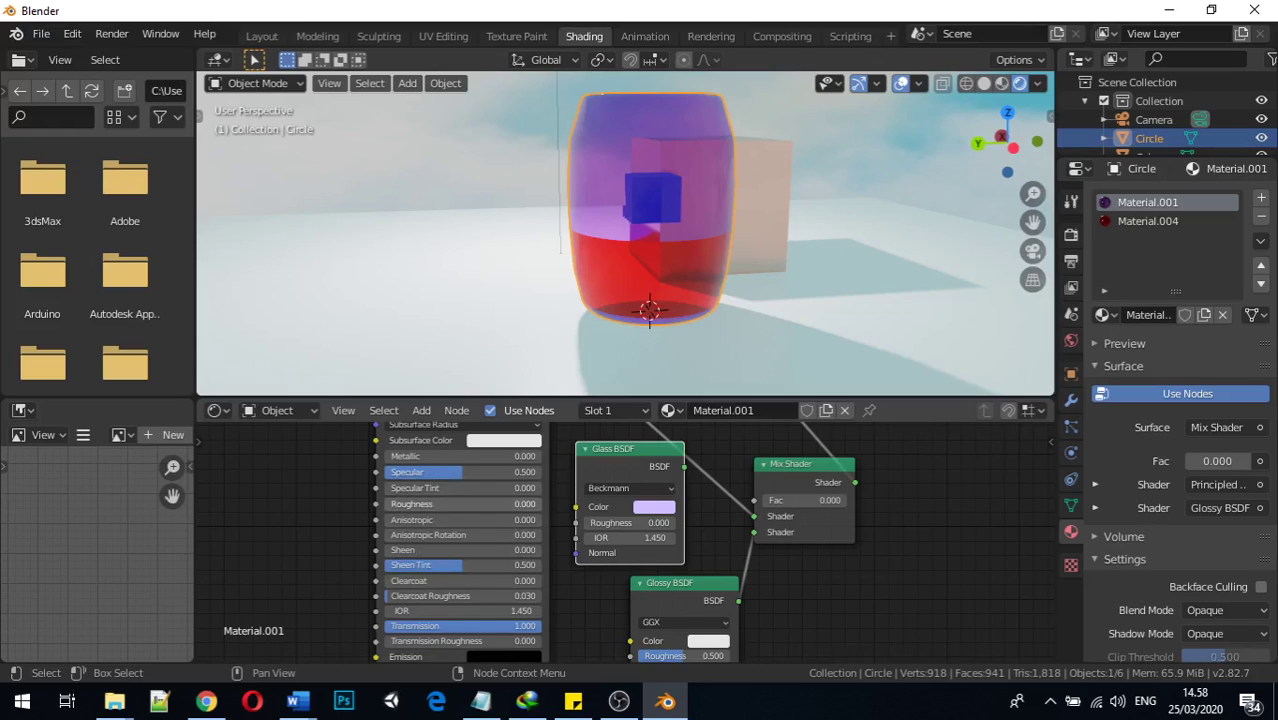
pyautogui.moveTo(394, 504); pyautogui.dragTo(406, 504)
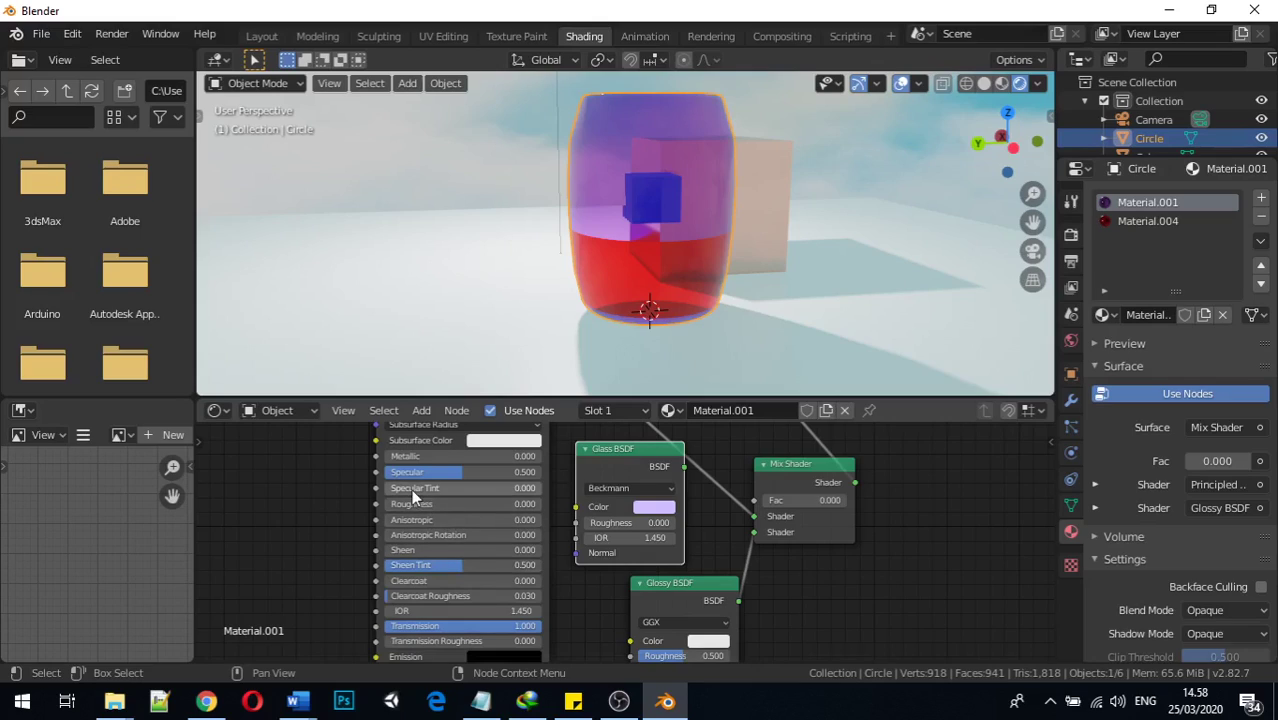
pyautogui.moveTo(450, 472)
pyautogui.mouseDown()
pyautogui.moveTo(413, 472)
pyautogui.moveTo(541, 471)
pyautogui.moveTo(466, 471)
pyautogui.mouseUp()
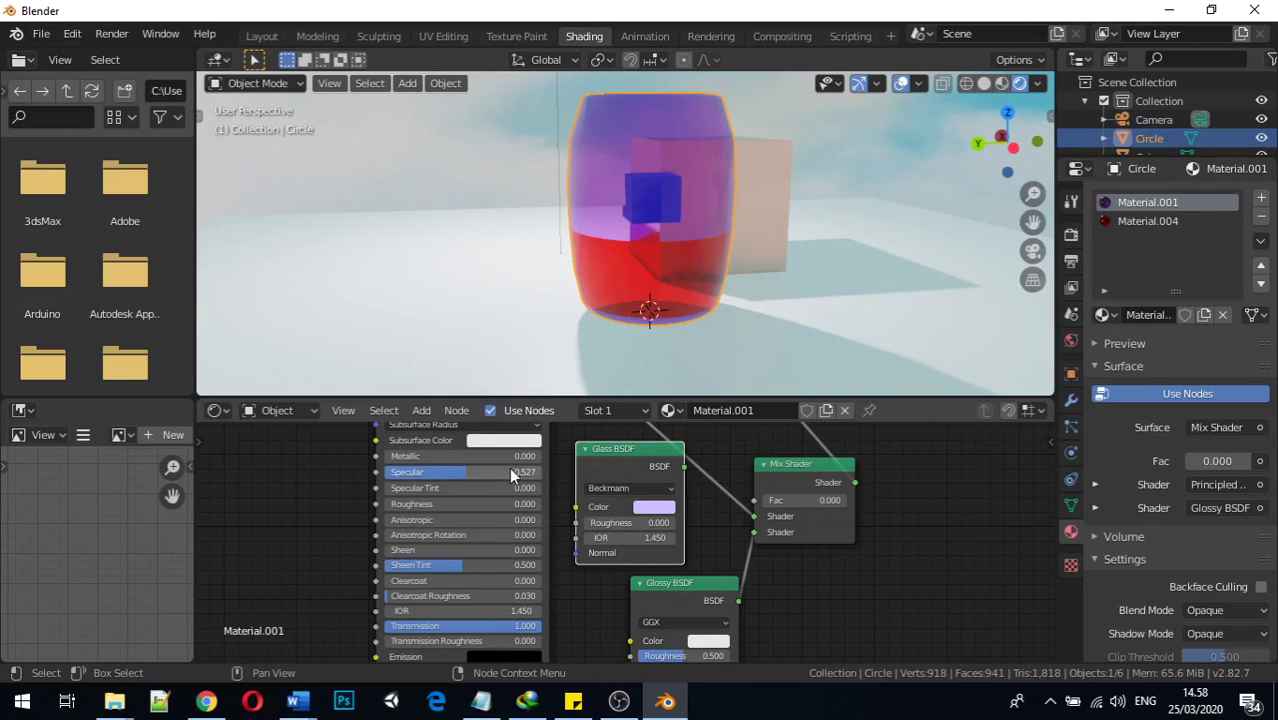
# Step: Select the metallic cube and compare its reflections with Specular at 1.000 and 0.350
pyautogui.click(787, 219)
pyautogui.moveTo(792, 243); pyautogui.dragTo(867, 237, button='middle')
pyautogui.moveTo(458, 472); pyautogui.dragTo(542, 472)
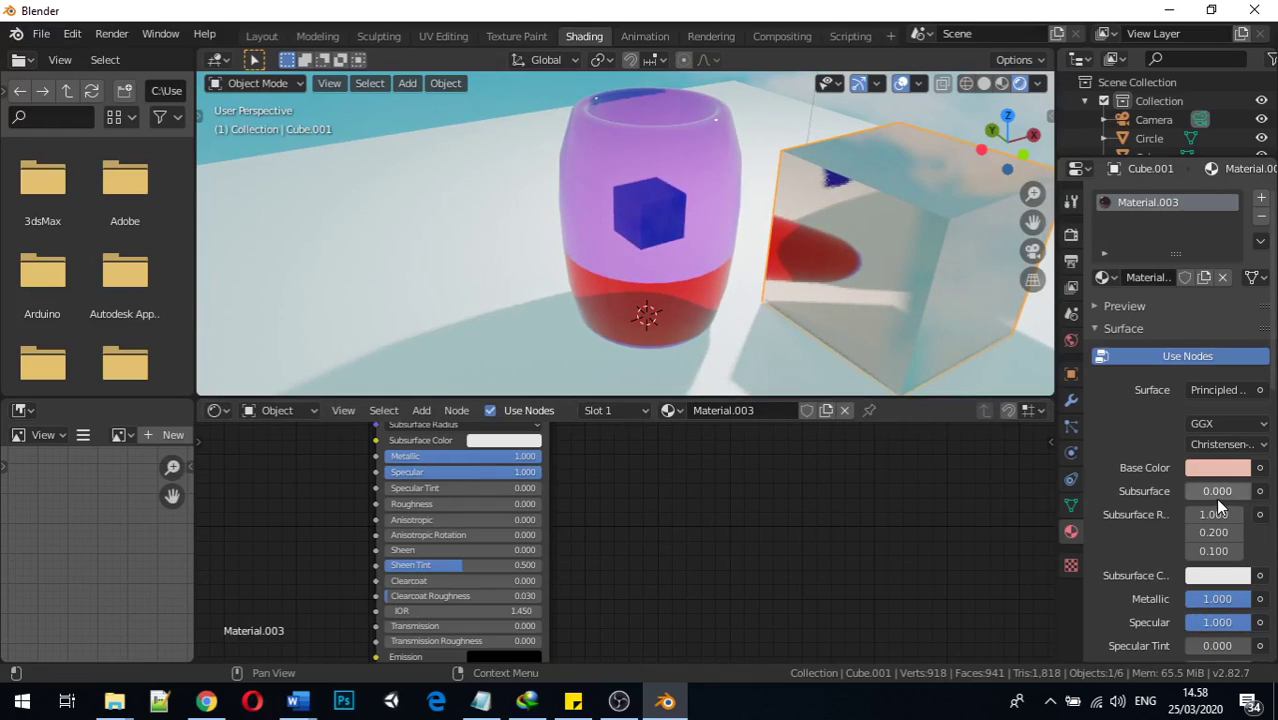
pyautogui.moveTo(500, 472); pyautogui.dragTo(440, 481)
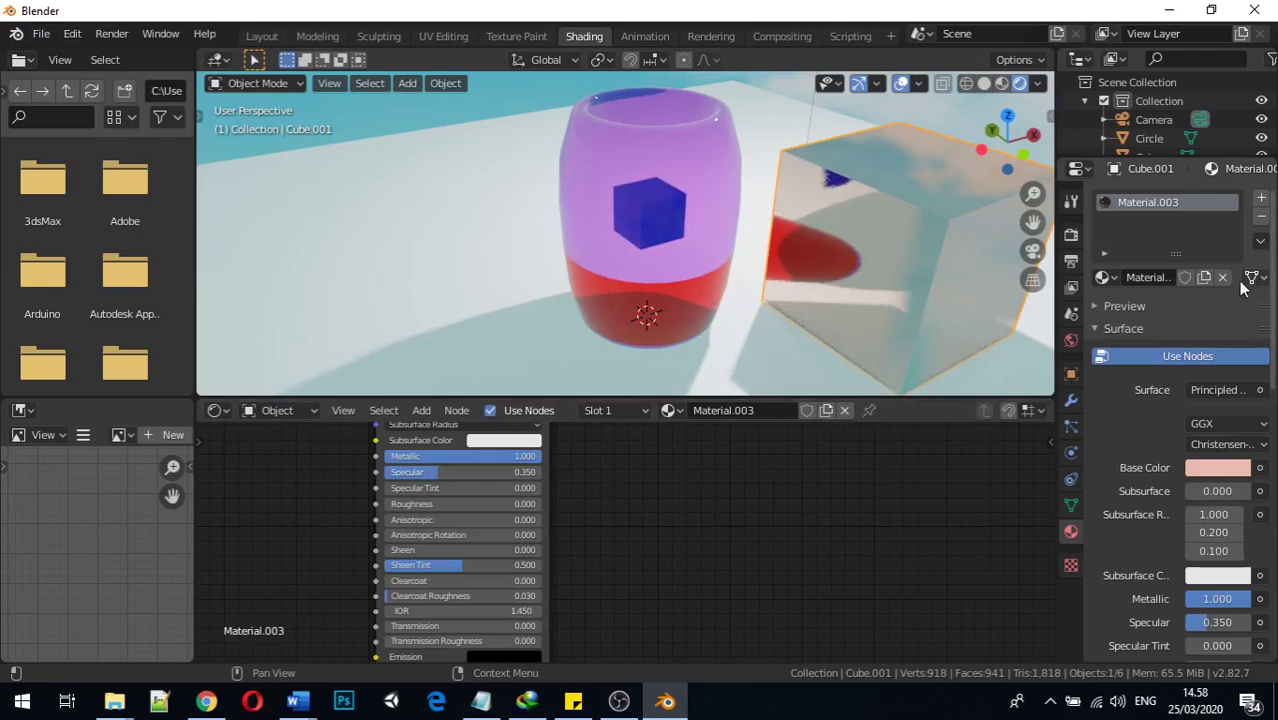
# Step: Show the cube's material preview and compare Specular at 1.000 and 0.000
pyautogui.click(1130, 306)
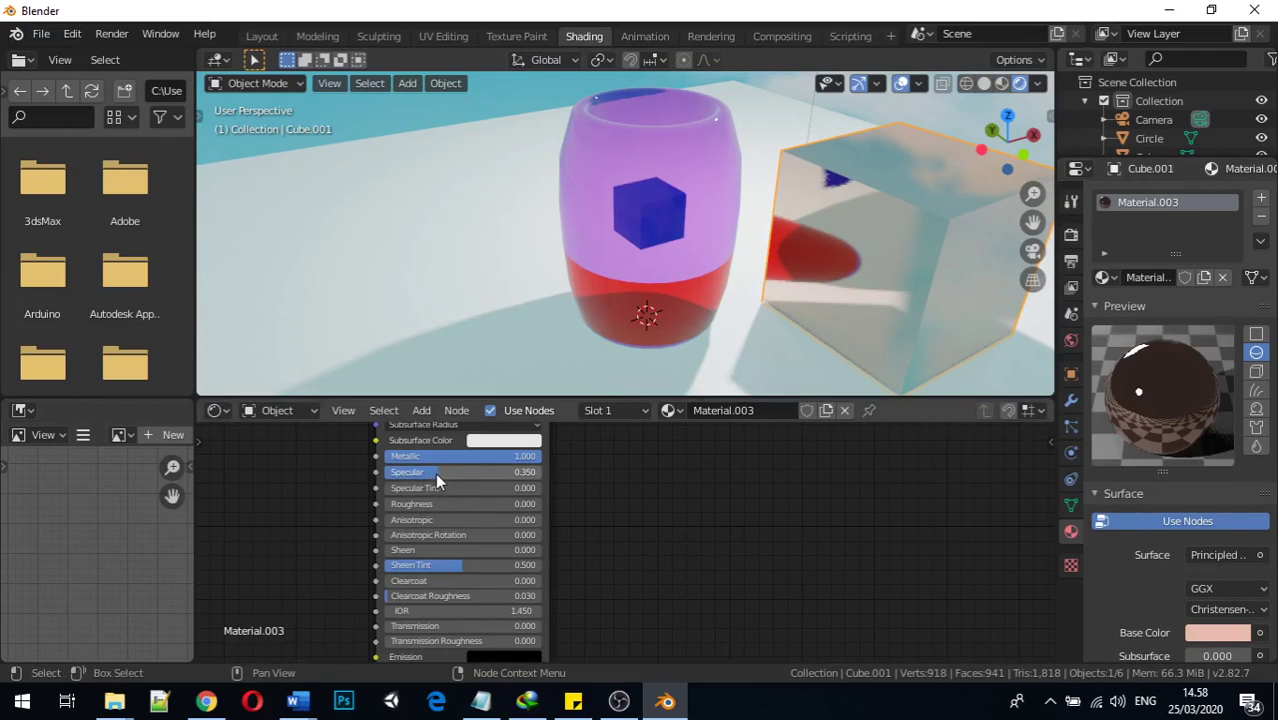
pyautogui.moveTo(437, 472); pyautogui.dragTo(540, 472)
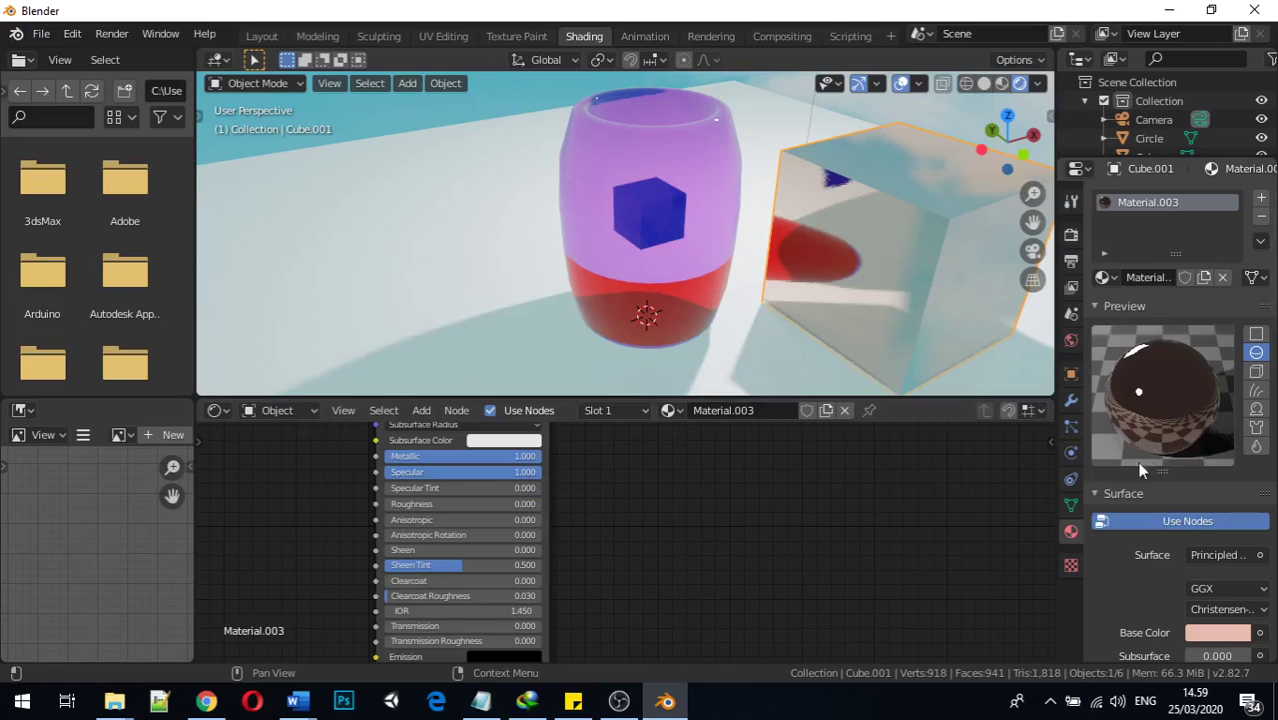
pyautogui.moveTo(540, 472); pyautogui.dragTo(375, 478)
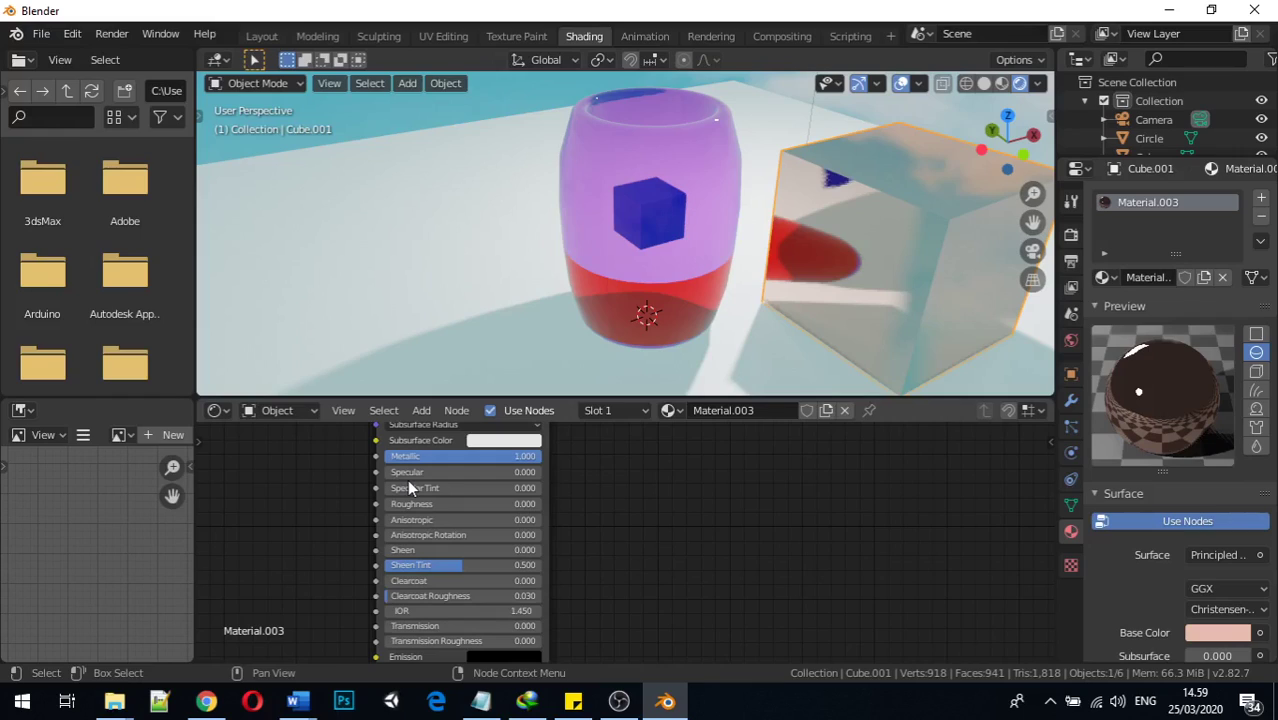
# Step: Set the cube's Metallic to 0.000 and compare its surface at Specular 1.000 and 0.000, finishing with Specular at 0.000
pyautogui.moveTo(398, 472); pyautogui.dragTo(559, 480)
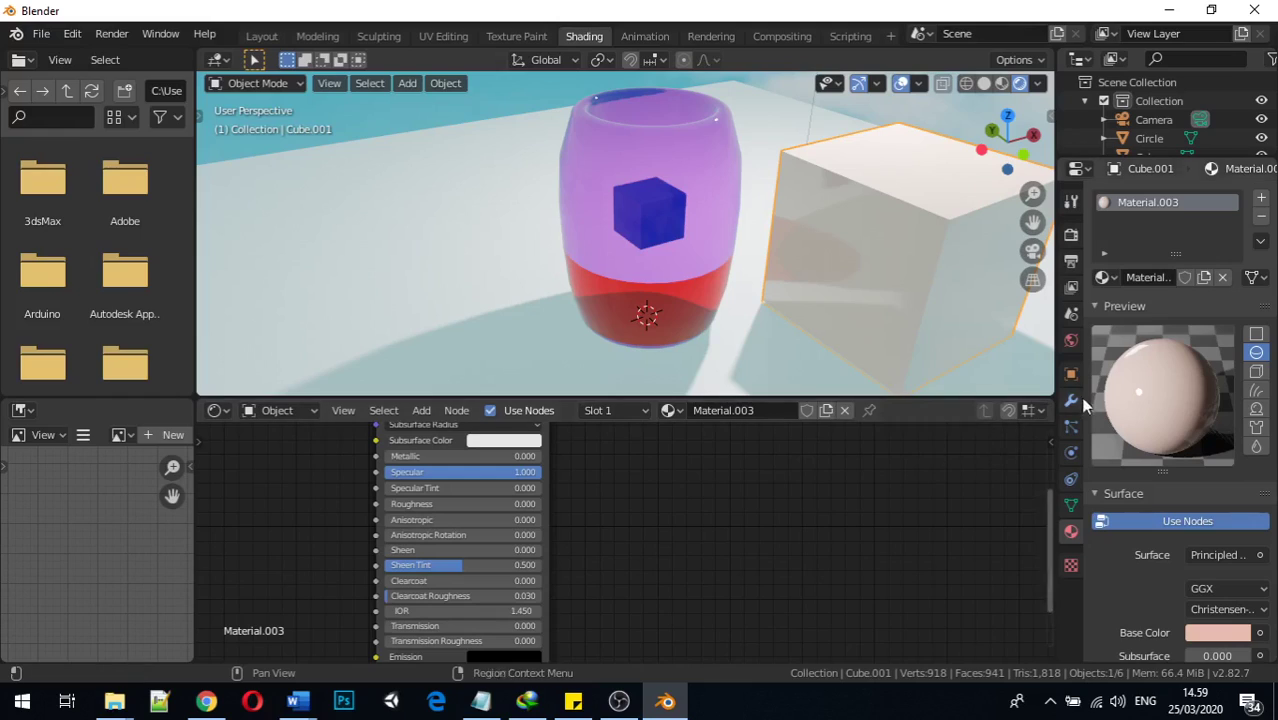
pyautogui.scroll(-1, 1150, 400)
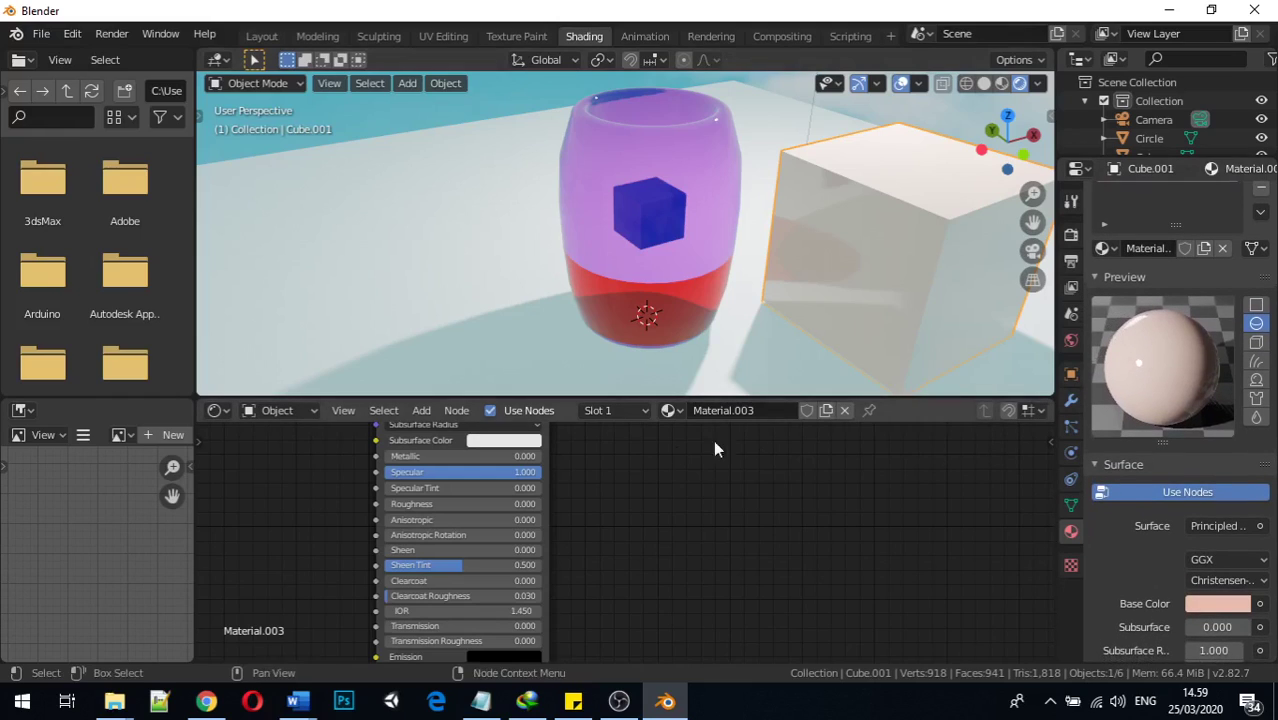
pyautogui.moveTo(525, 472); pyautogui.dragTo(383, 480)
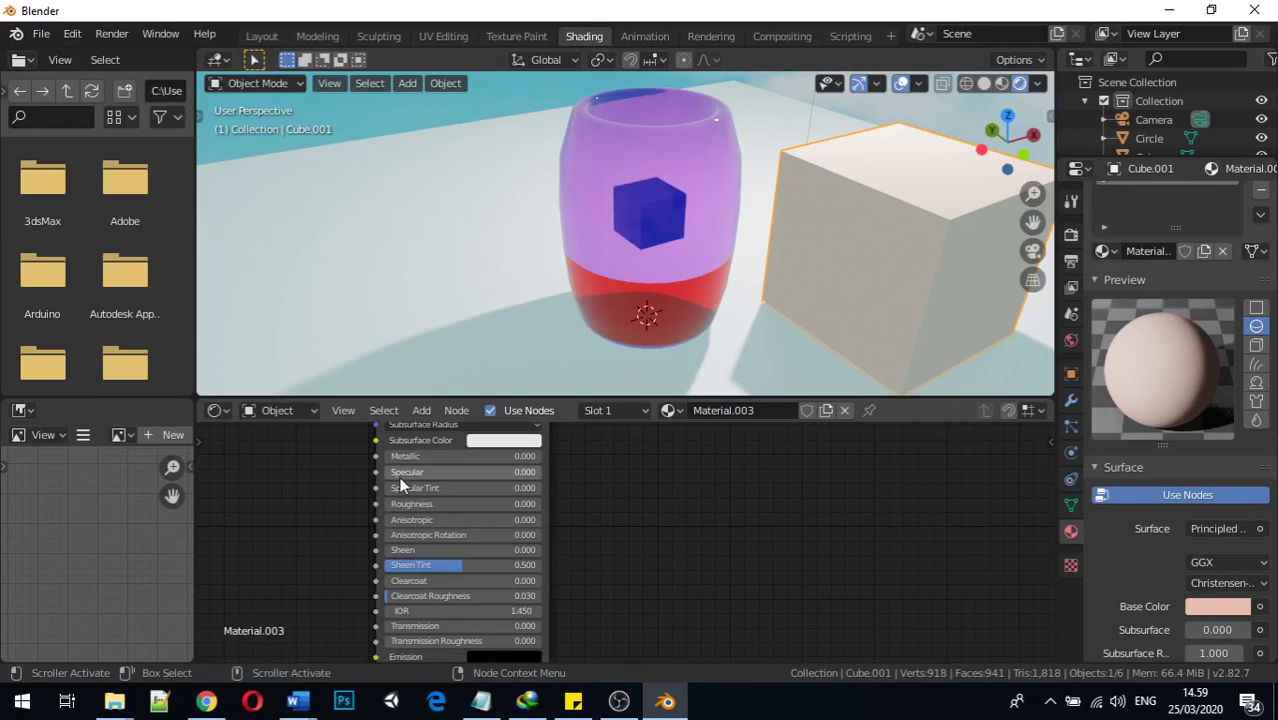
pyautogui.scroll(-1, 1171, 382)
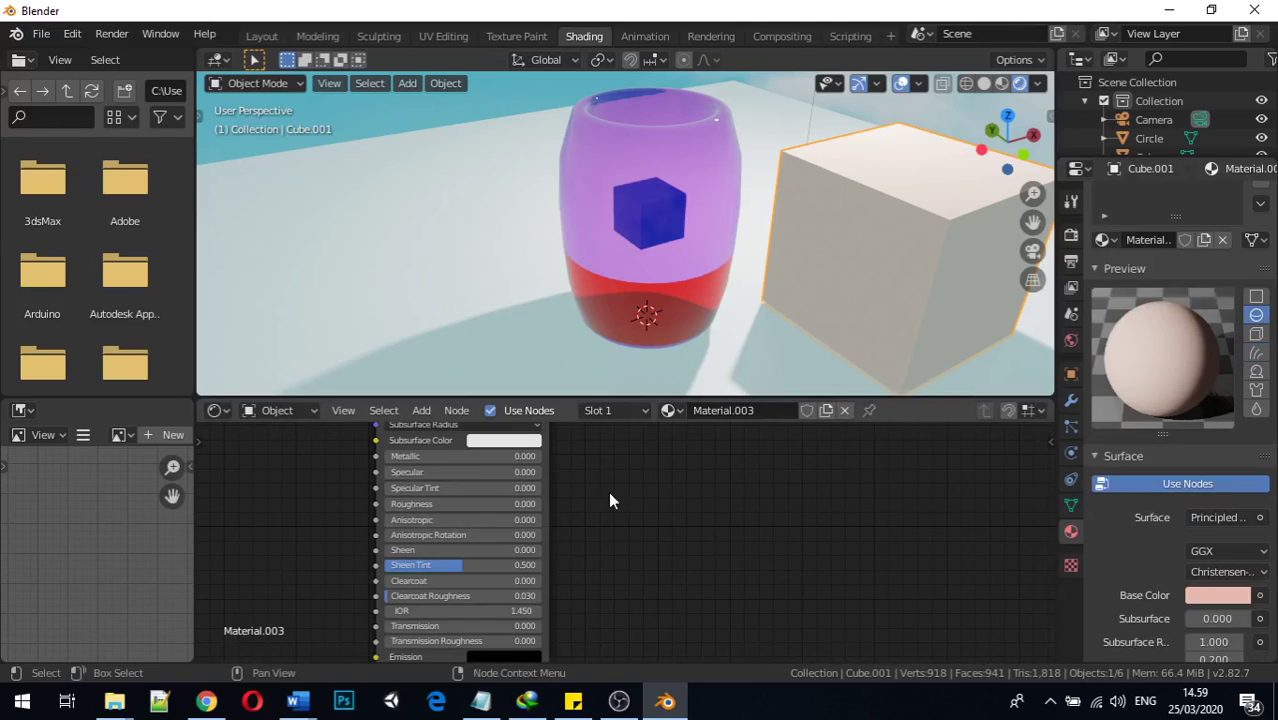
pyautogui.moveTo(396, 458)
pyautogui.mouseDown()
pyautogui.moveTo(413, 458)
pyautogui.moveTo(398, 458)
pyautogui.moveTo(404, 477)
pyautogui.mouseUp()
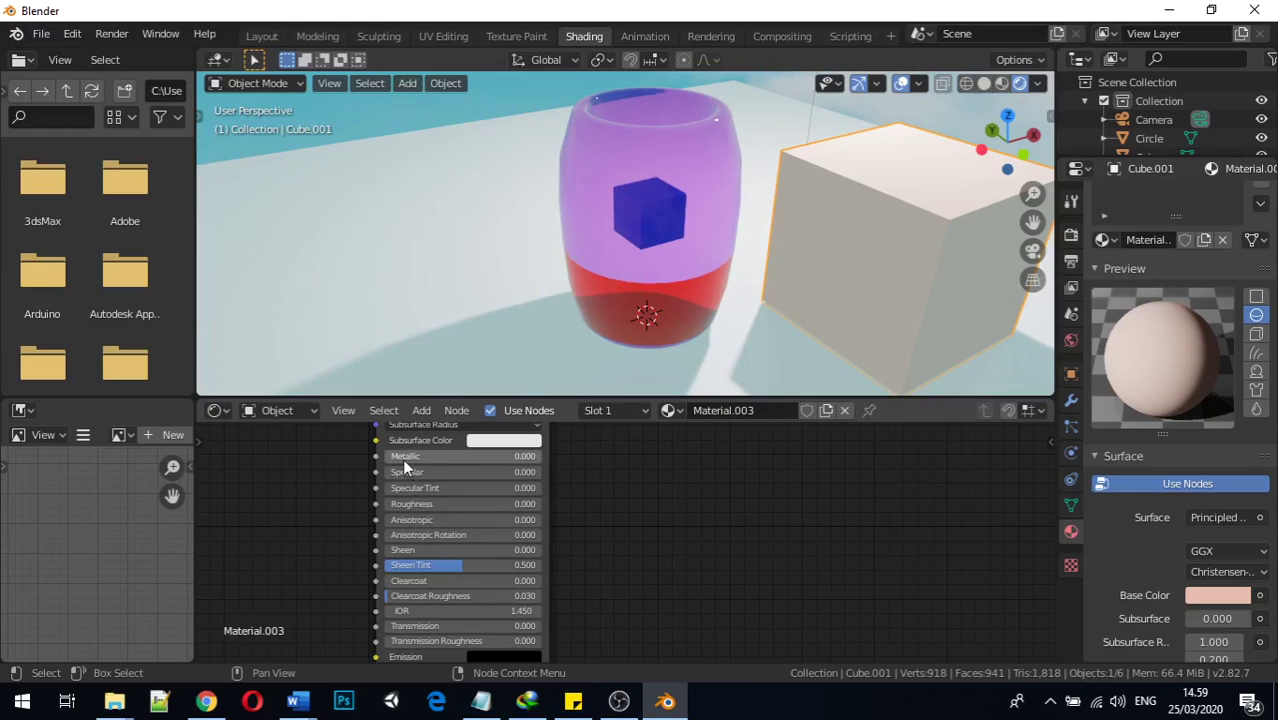
pyautogui.moveTo(610, 345); pyautogui.dragTo(903, 268, button='middle')
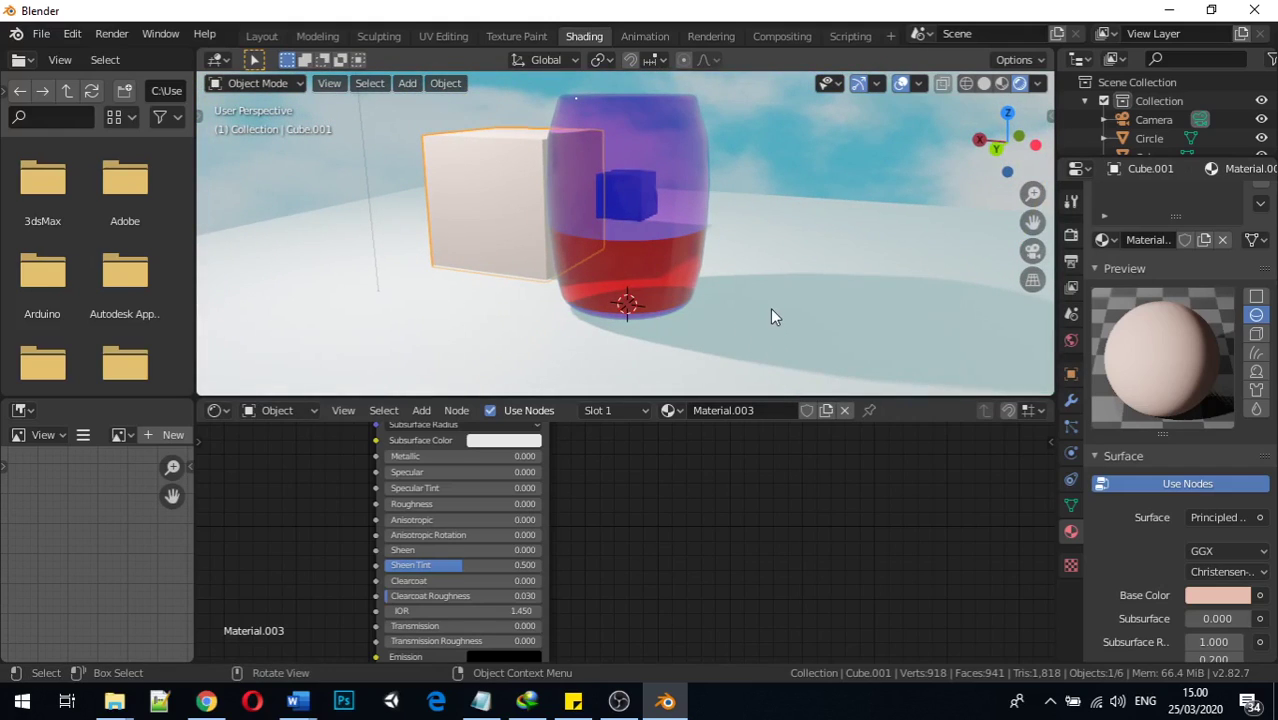
pyautogui.moveTo(776, 312); pyautogui.dragTo(652, 360, button='middle')
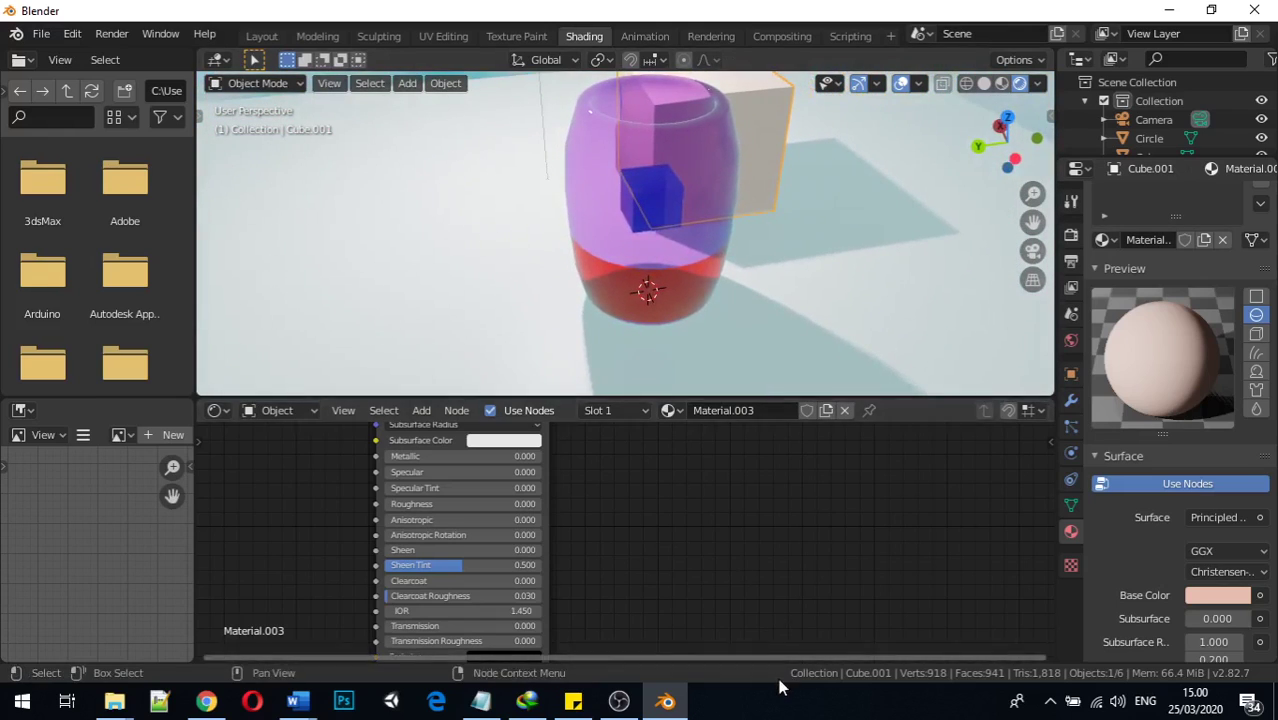